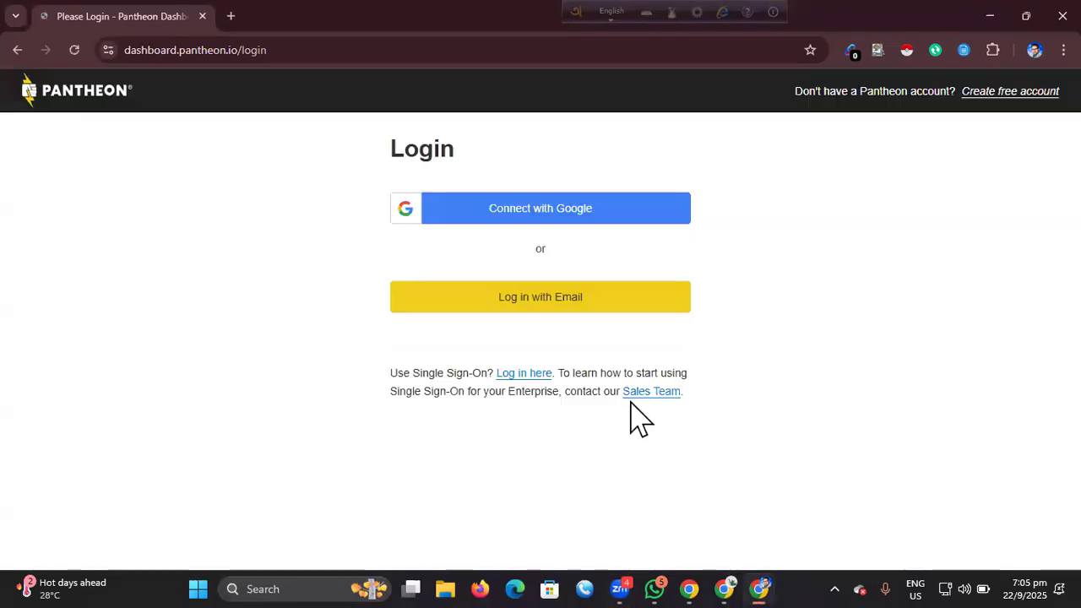
# Sign in to Pantheon with Google, choosing the account and allowing the auth0 consent
pyautogui.click(532, 211)
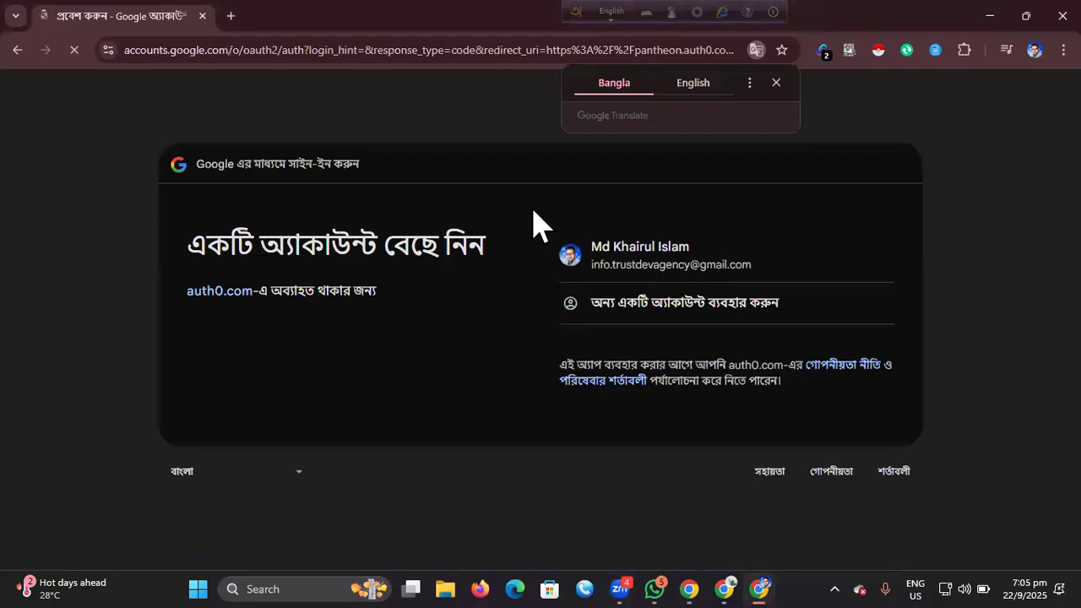
pyautogui.click(618, 264)
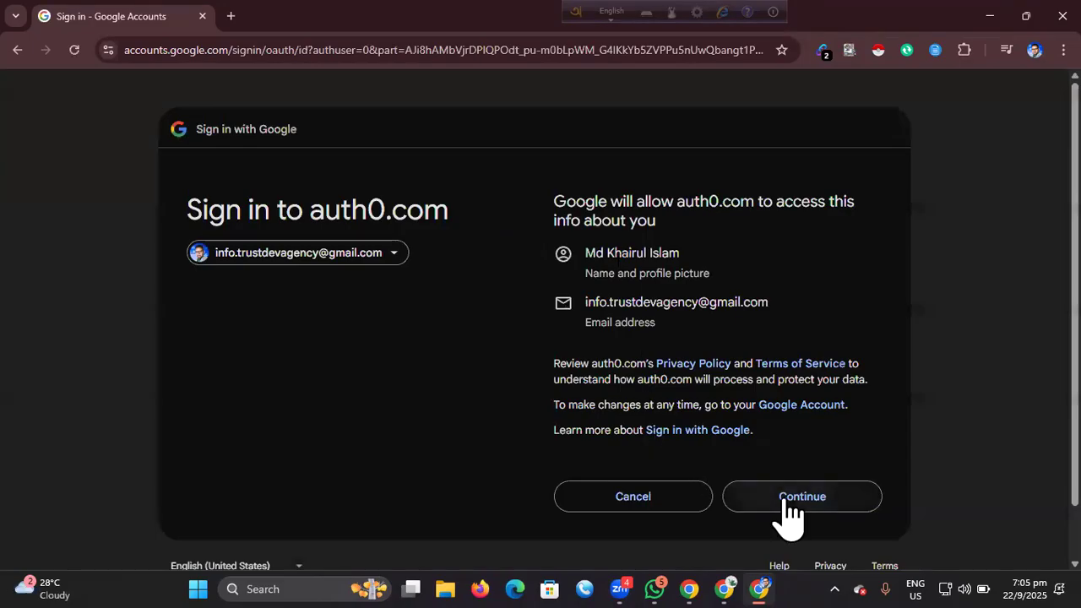
pyautogui.click(794, 499)
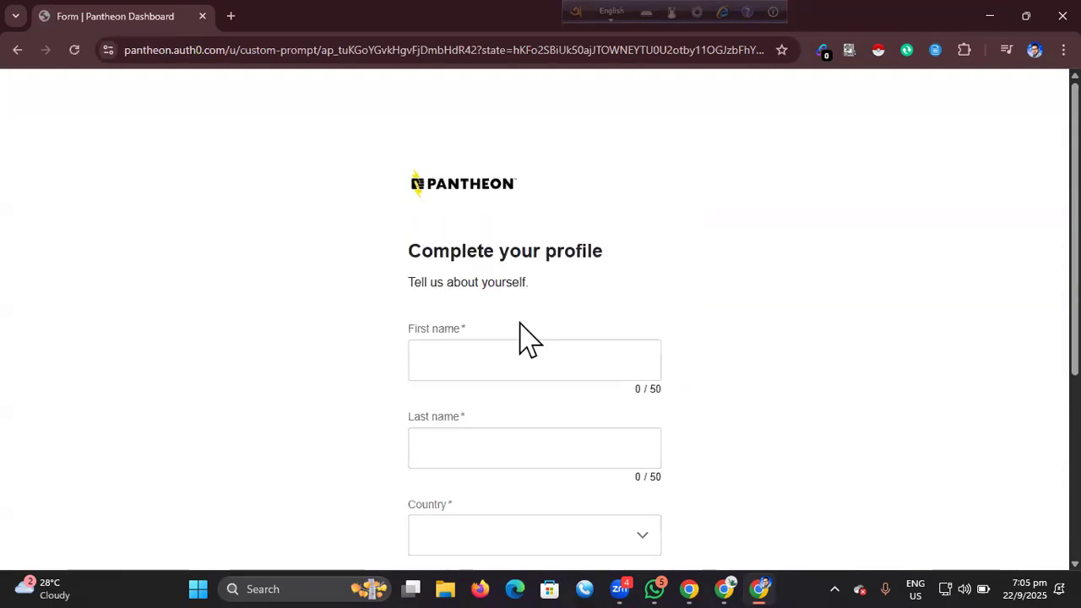
# Autofill the first and last name fields from a saved address entry
pyautogui.scroll(-3, 633, 330)
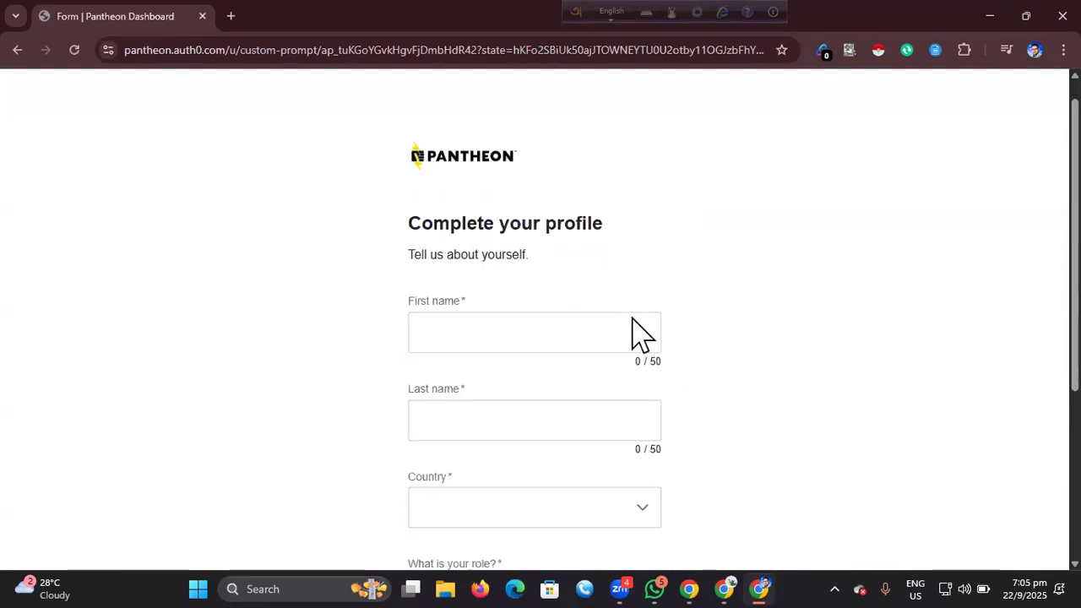
pyautogui.scroll(3, 622, 330)
pyautogui.click(499, 366)
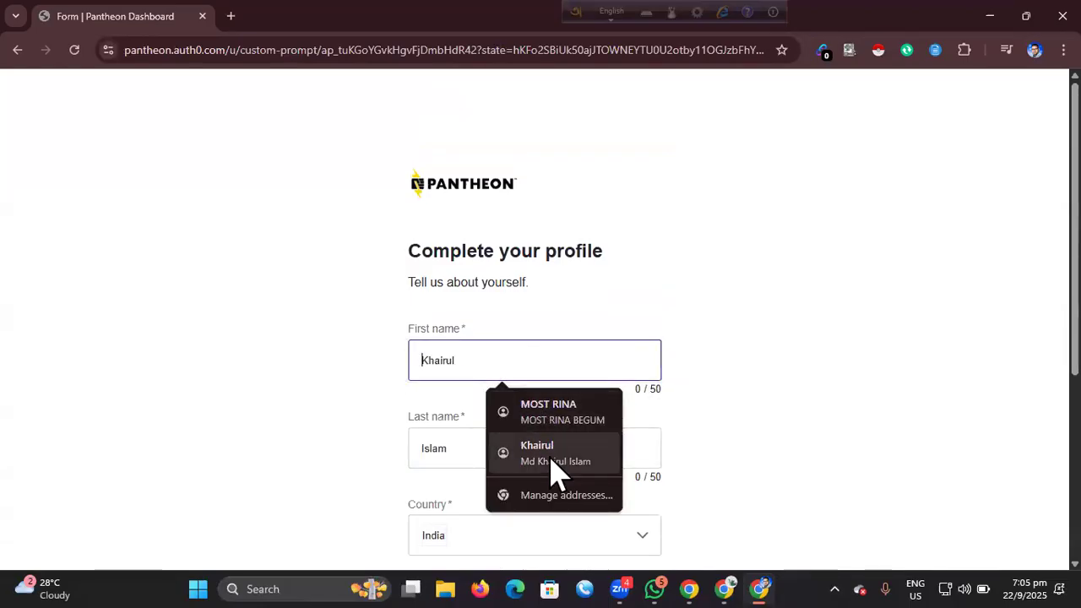
pyautogui.click(550, 414)
pyautogui.scroll(-4, 642, 343)
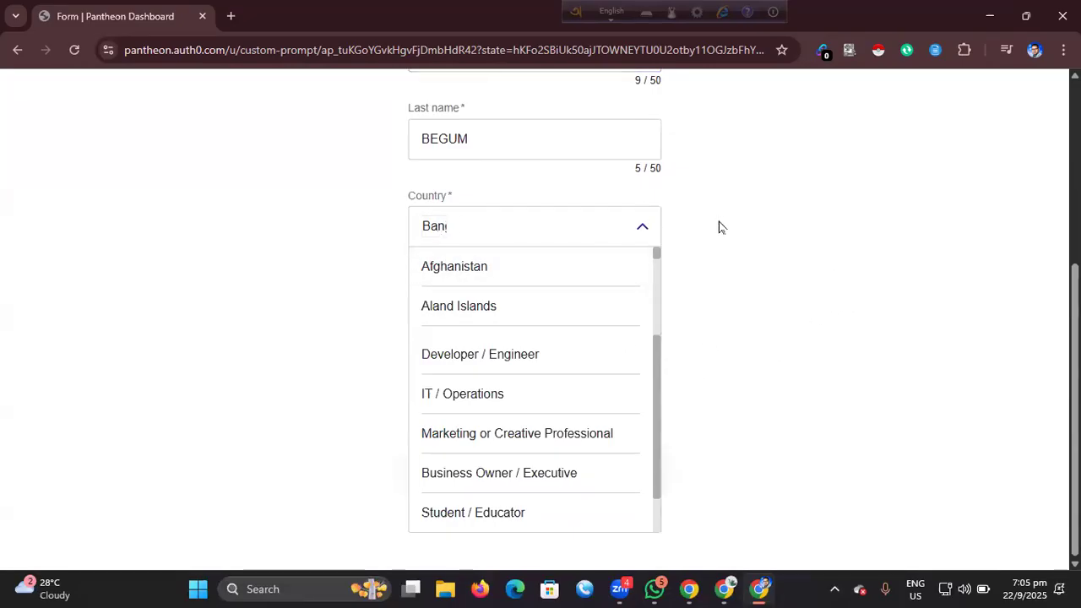
# Search the Country list for 'Bangladesh' and set the role to IT / Operations
pyautogui.click(430, 226)
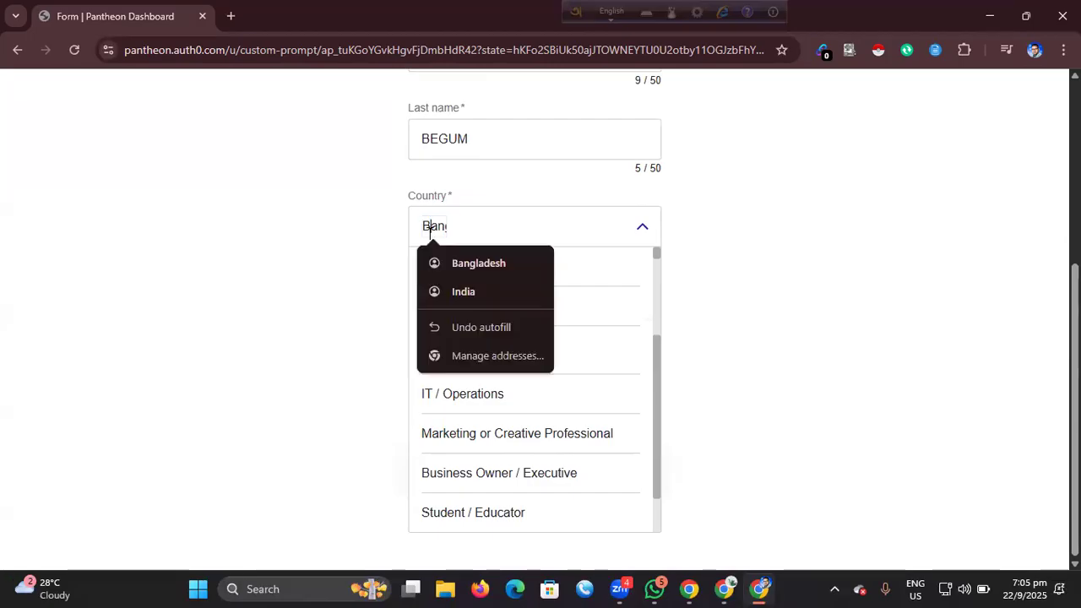
pyautogui.click(456, 252)
pyautogui.click(769, 255)
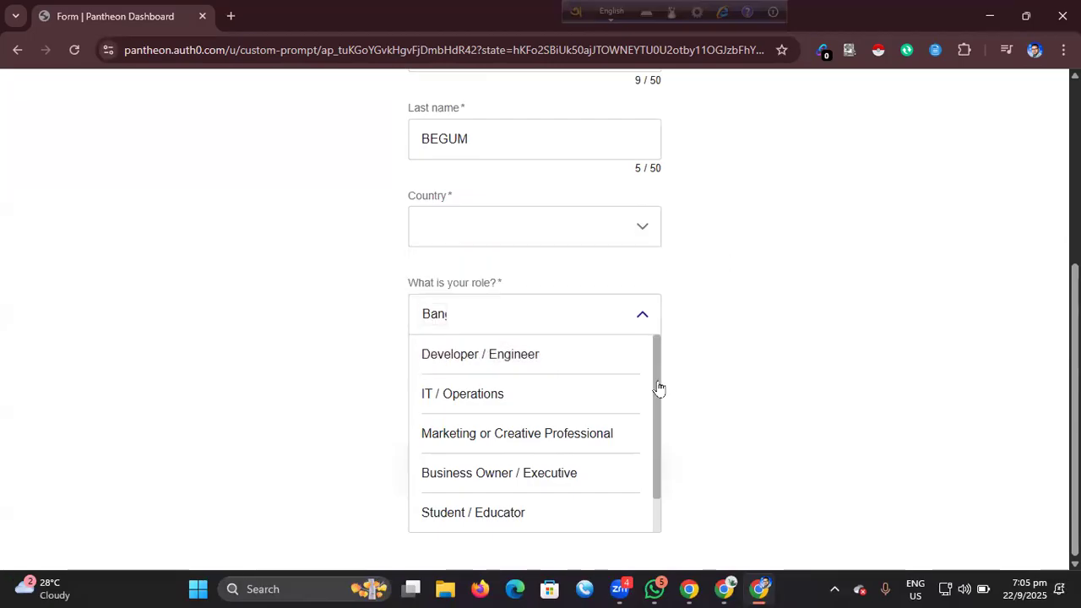
pyautogui.scroll(-1, 657, 386)
pyautogui.click(726, 428)
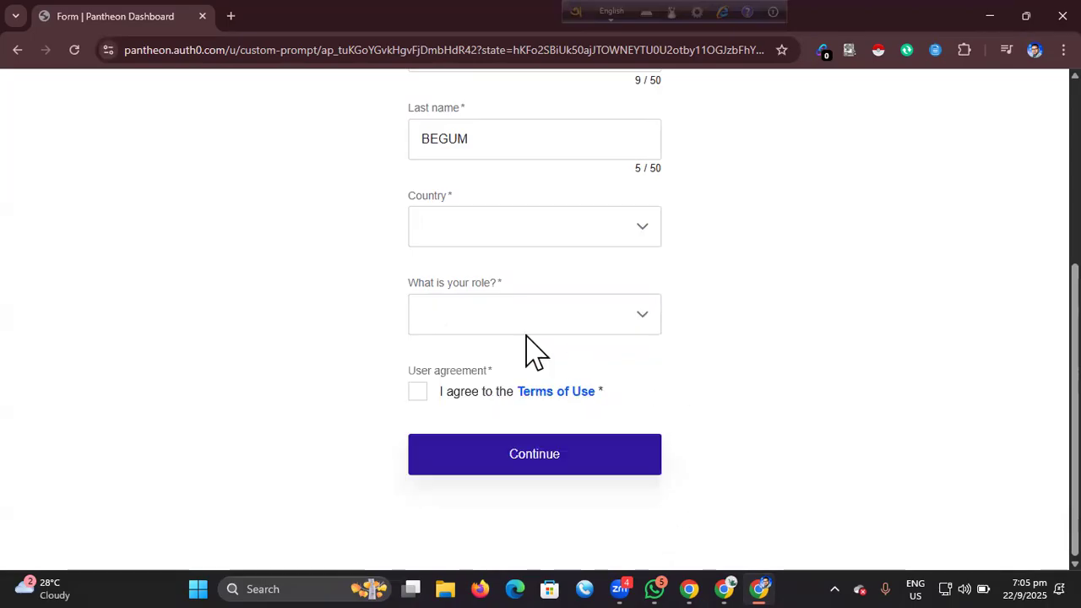
pyautogui.click(547, 229)
pyautogui.write('Bang')
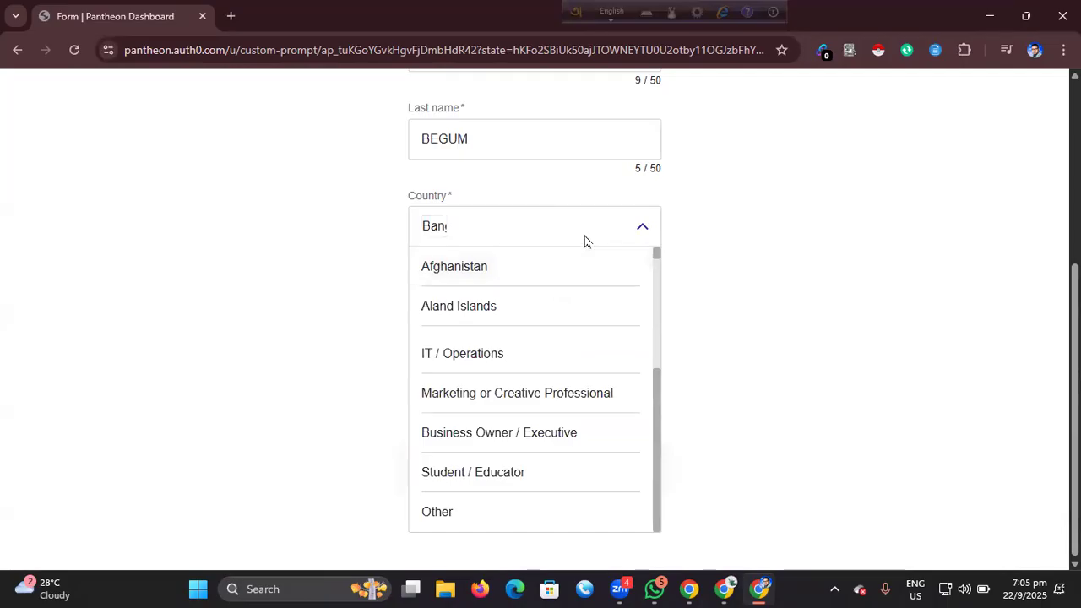
pyautogui.click(639, 230)
pyautogui.click(639, 230)
pyautogui.click(790, 218)
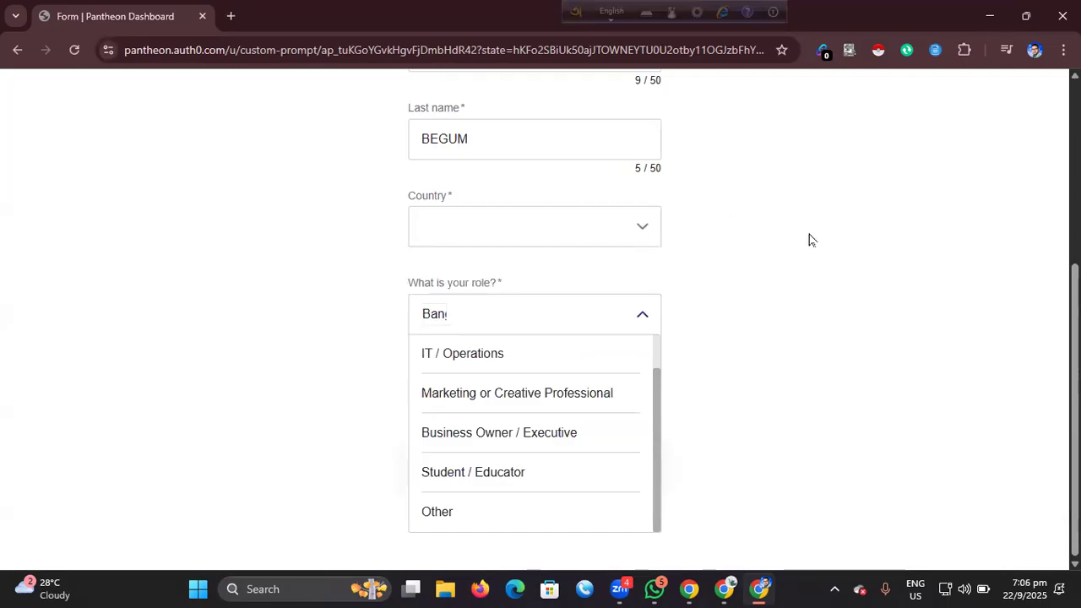
pyautogui.scroll(1, 657, 412)
pyautogui.write('ladesh')
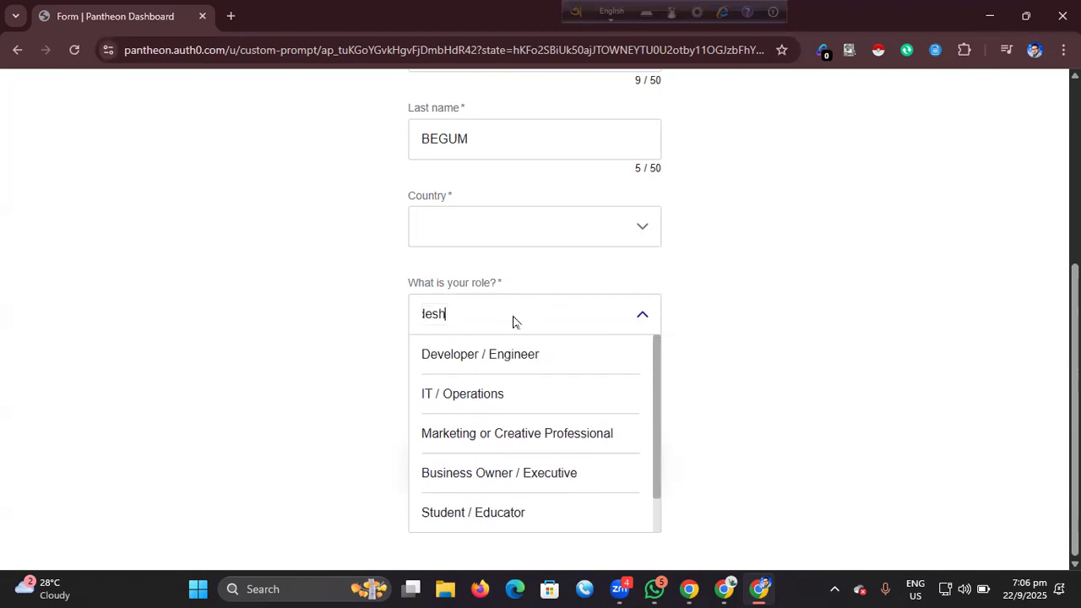
pyautogui.click(509, 396)
# Select Bangladesh as the country and agree to the Terms of Use
pyautogui.click(516, 223)
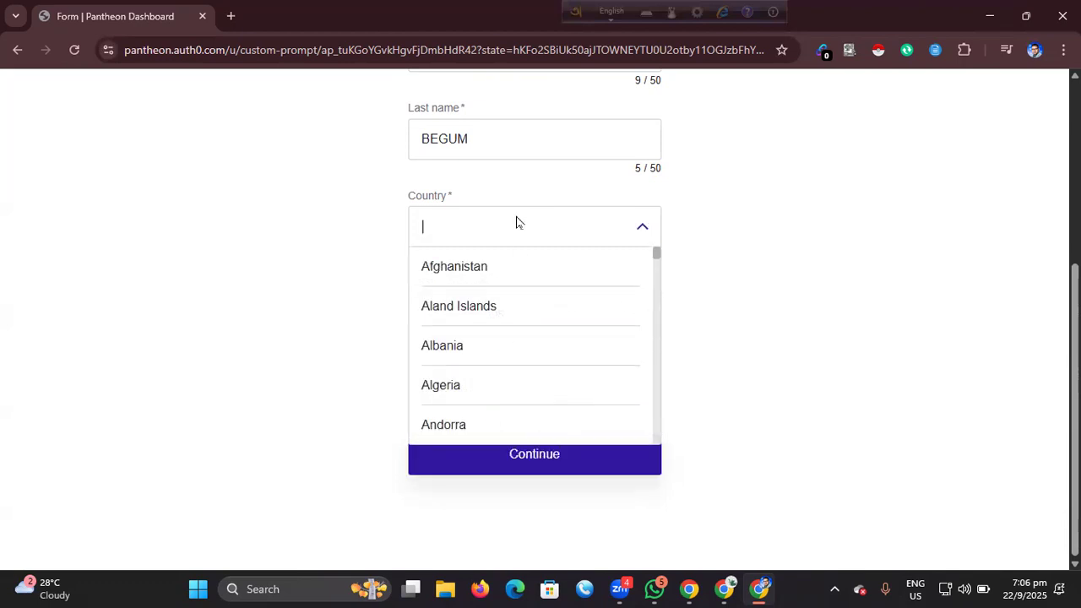
pyautogui.write('b')
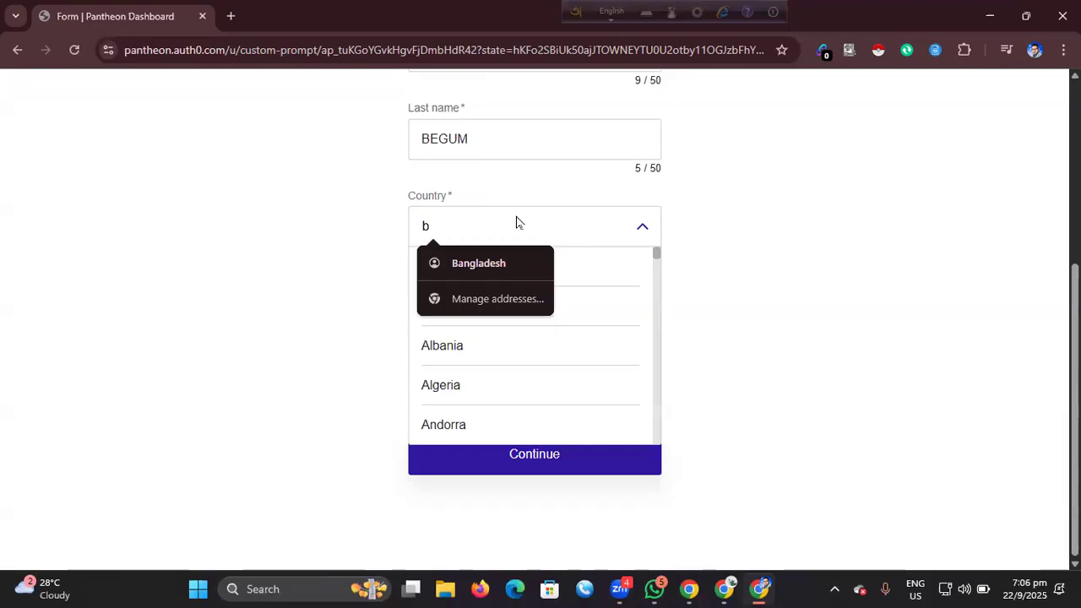
pyautogui.write('a')
pyautogui.click(763, 222)
pyautogui.click(640, 228)
pyautogui.scroll(-2, 607, 282)
pyautogui.scroll(-5, 601, 300)
pyautogui.scroll(3, 596, 313)
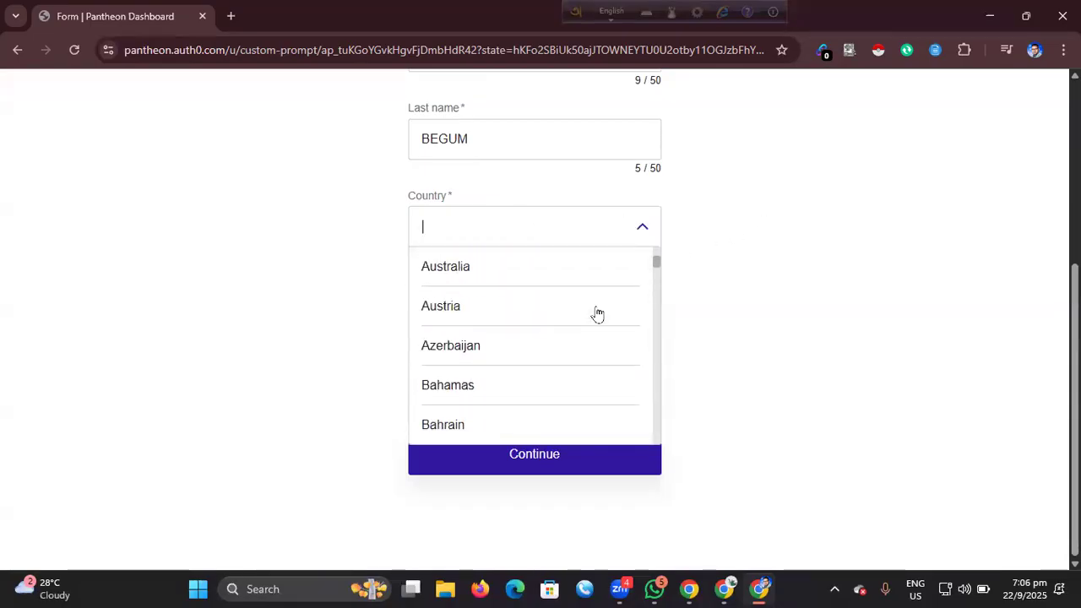
pyautogui.scroll(-3, 656, 268)
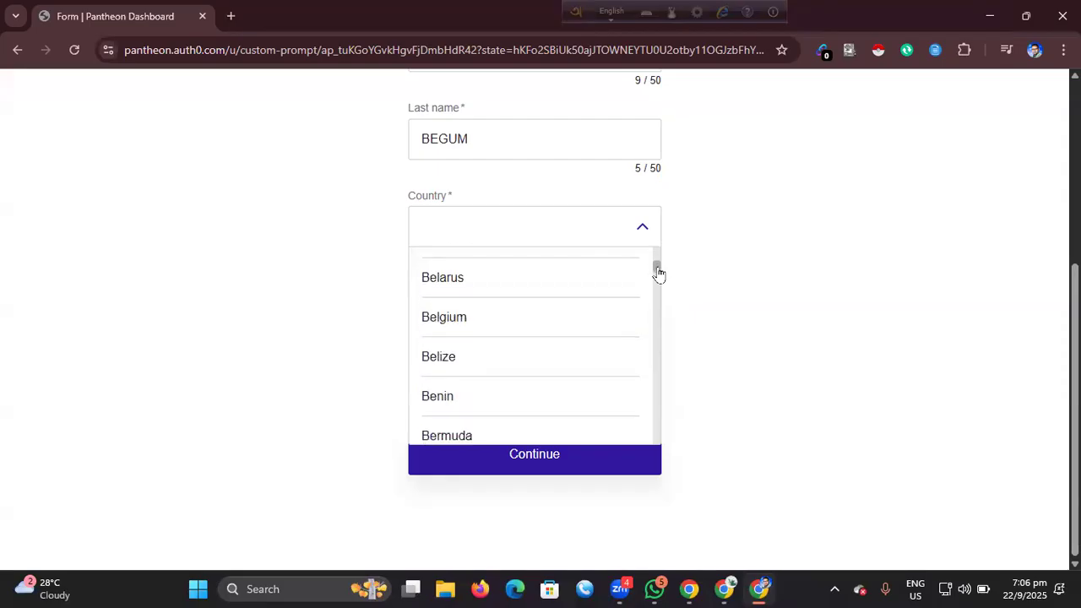
pyautogui.scroll(3, 659, 270)
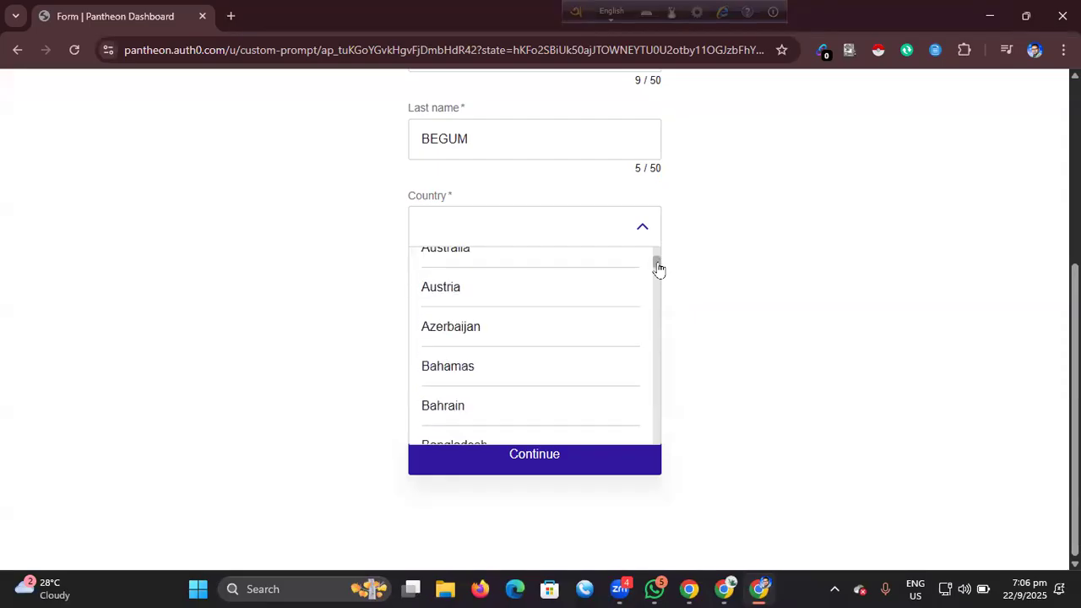
pyautogui.scroll(-2, 659, 270)
pyautogui.click(519, 364)
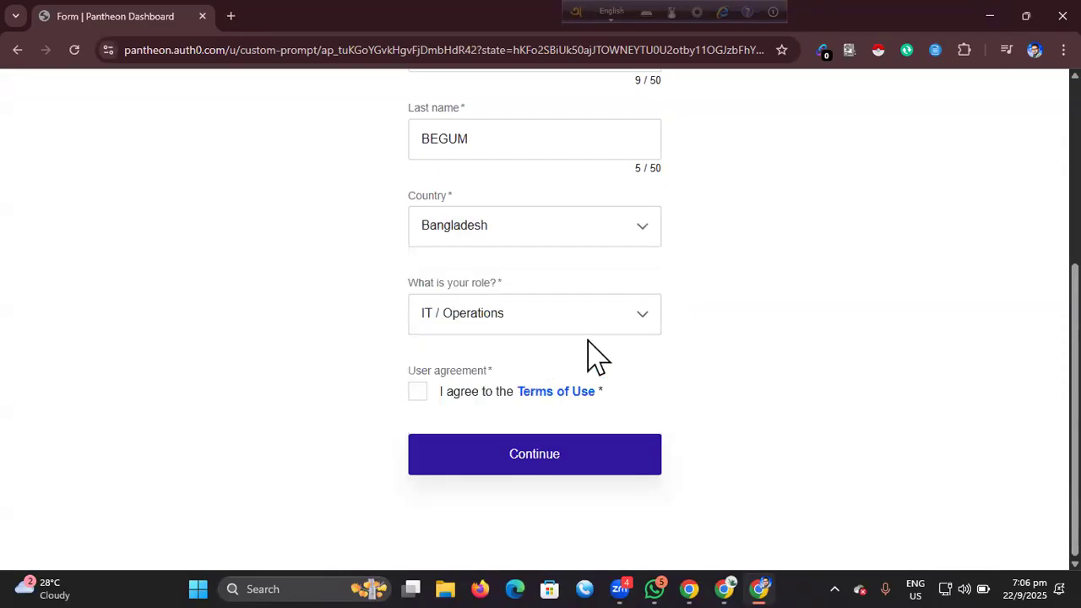
pyautogui.click(415, 395)
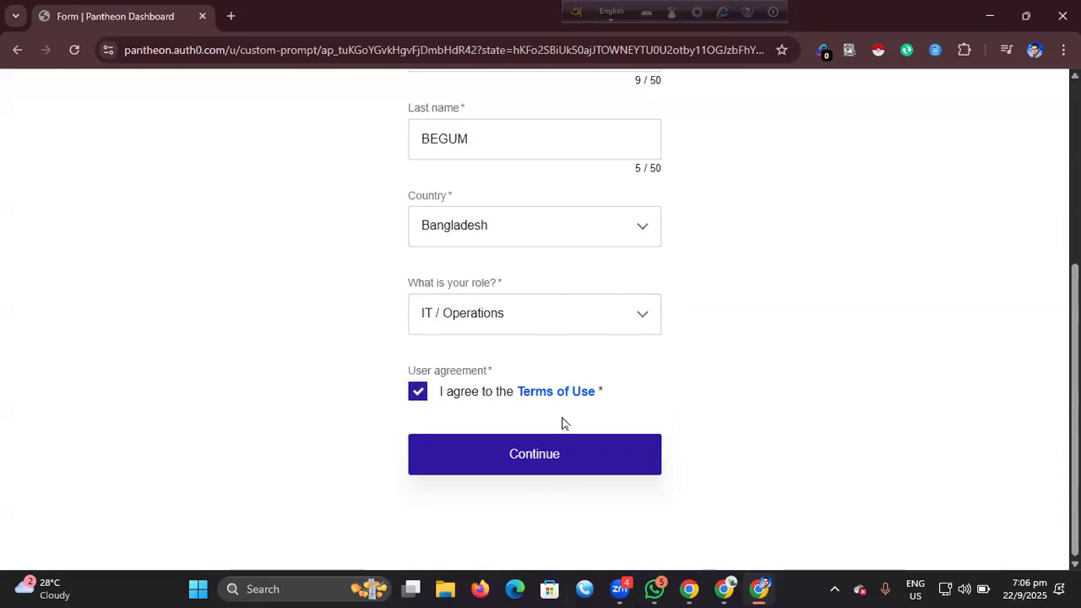
pyautogui.click(580, 329)
# Submit the profile with IT / Operations, opt in to marketing communications, and continue
pyautogui.click(748, 281)
pyautogui.click(516, 466)
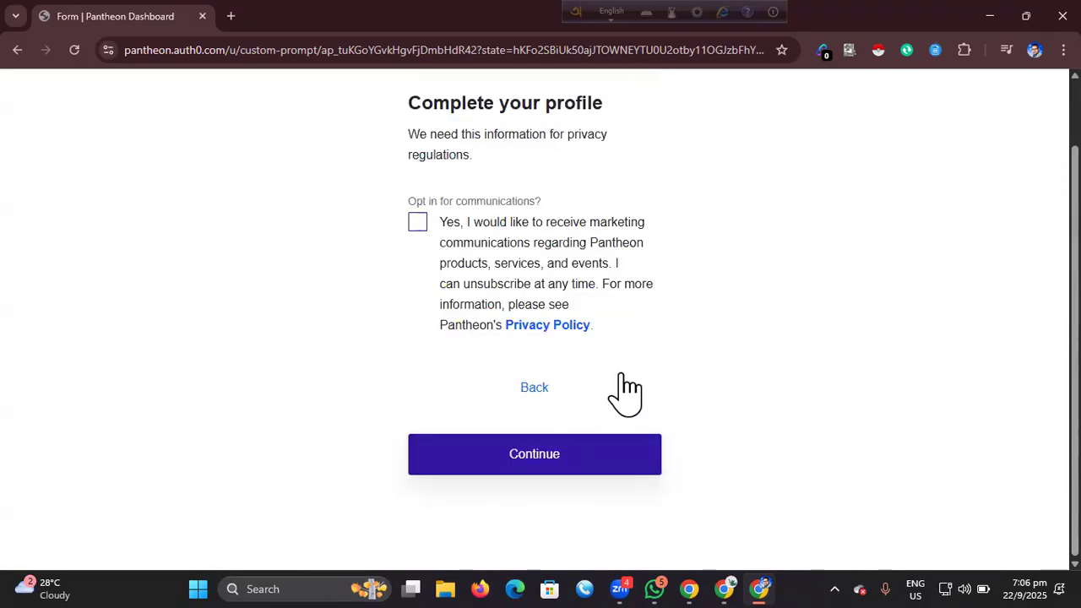
pyautogui.click(414, 224)
pyautogui.click(454, 469)
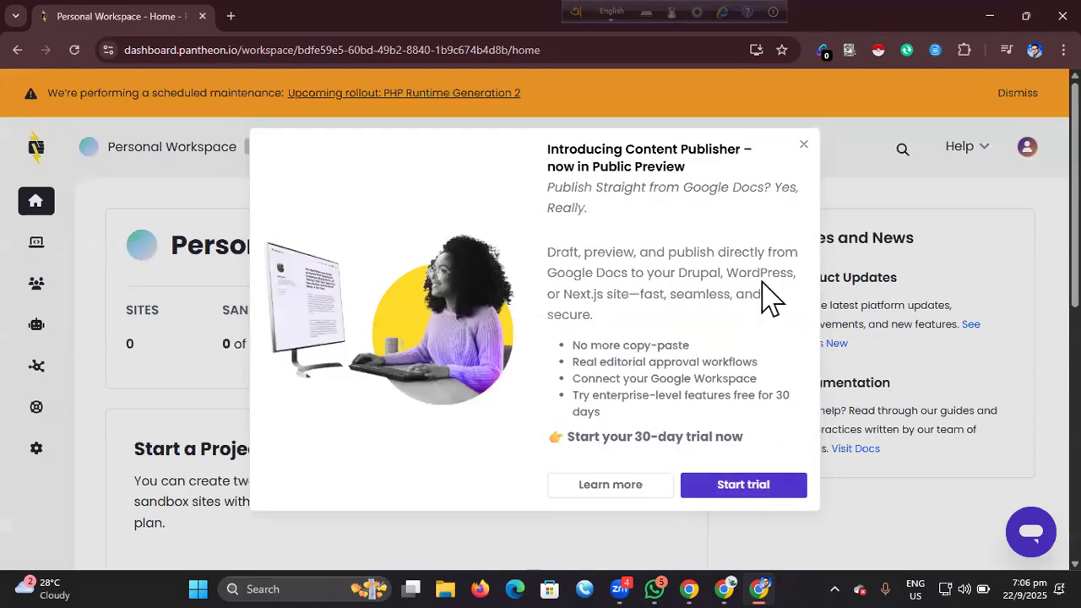
# Dismiss the Content Publisher promo and start creating a new WordPress site
pyautogui.click(803, 146)
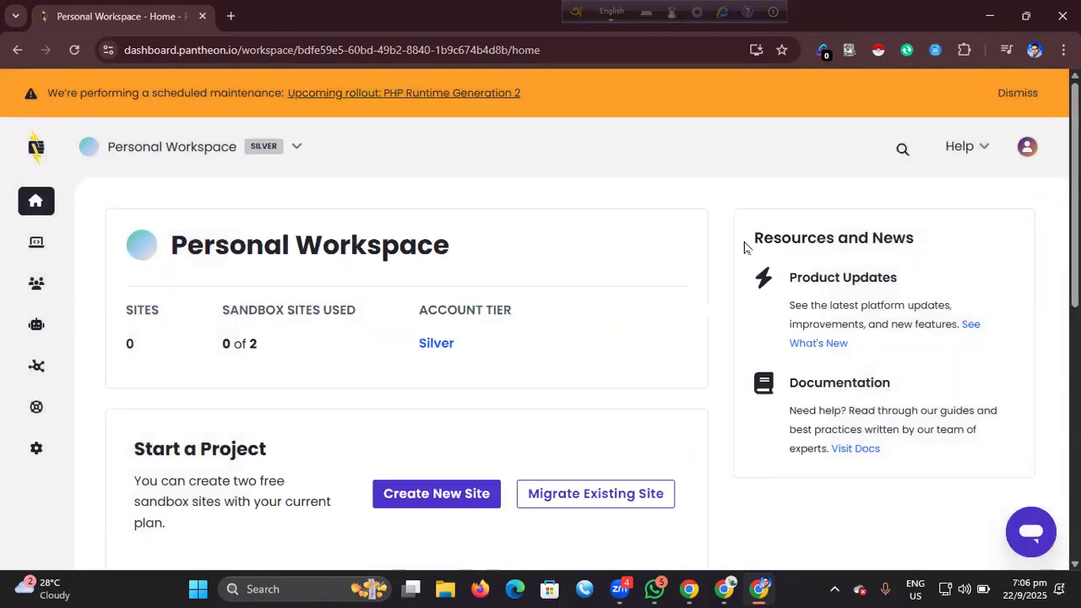
pyautogui.scroll(-3, 702, 200)
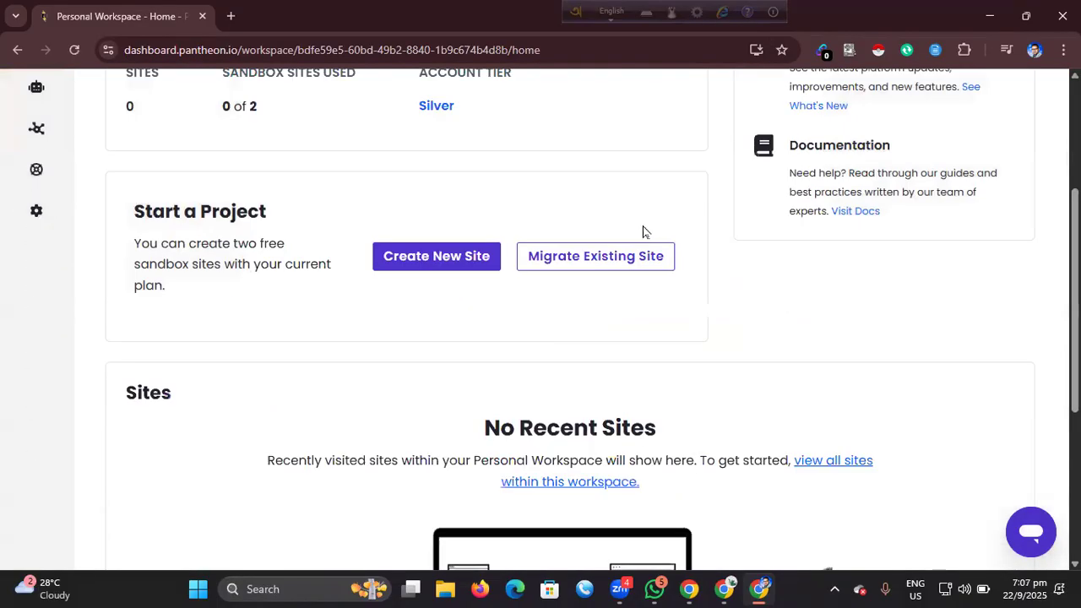
pyautogui.click(425, 269)
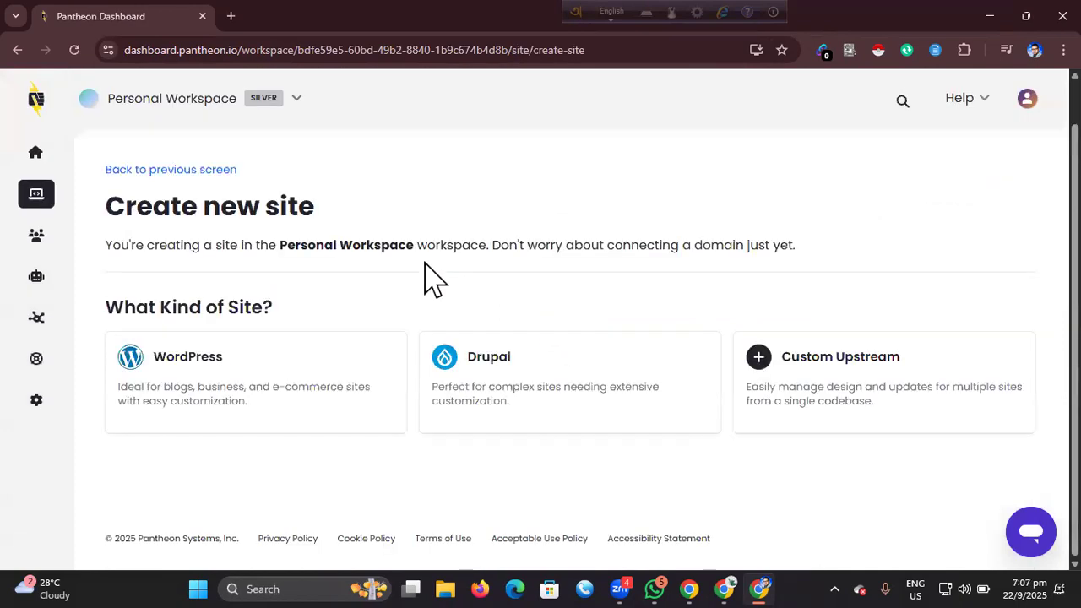
pyautogui.click(260, 392)
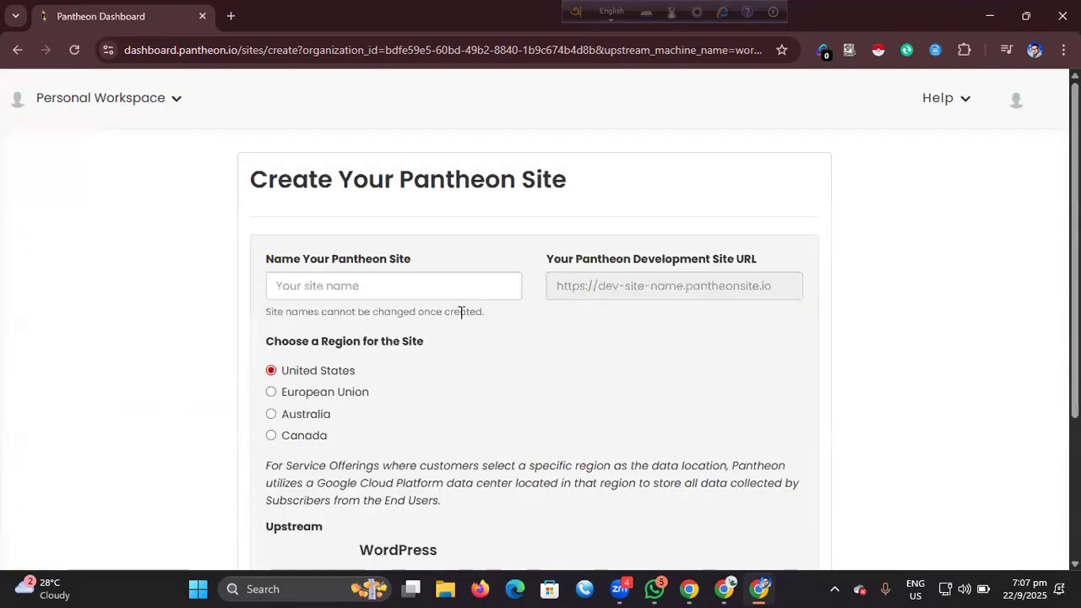
# Name the site 'kuddusstore', keep the United States region, and create it
pyautogui.click(428, 316)
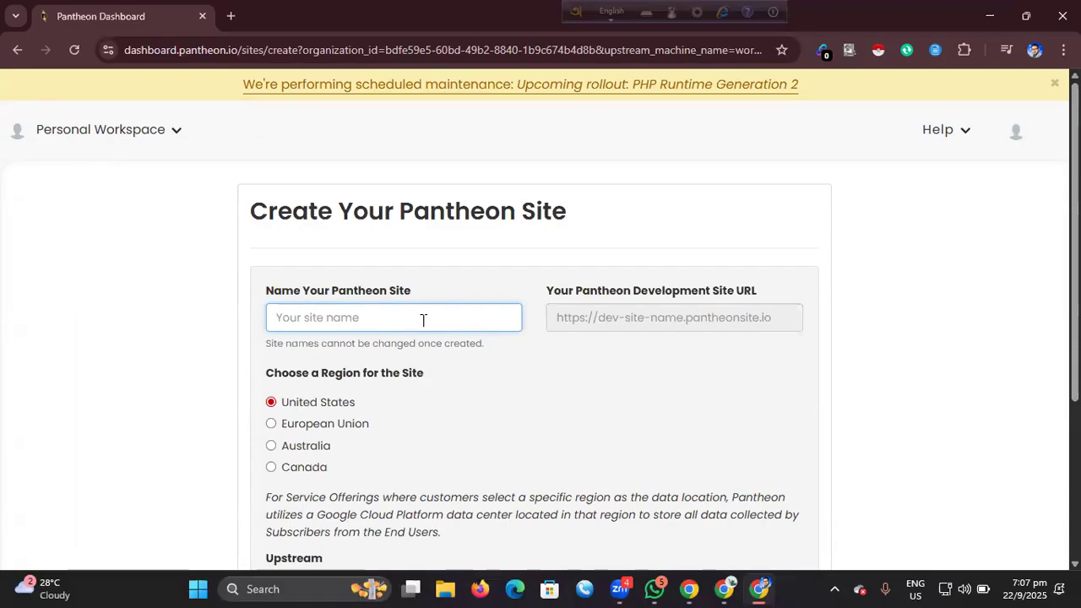
pyautogui.write('kuddustore')
pyautogui.press('BackSpace')
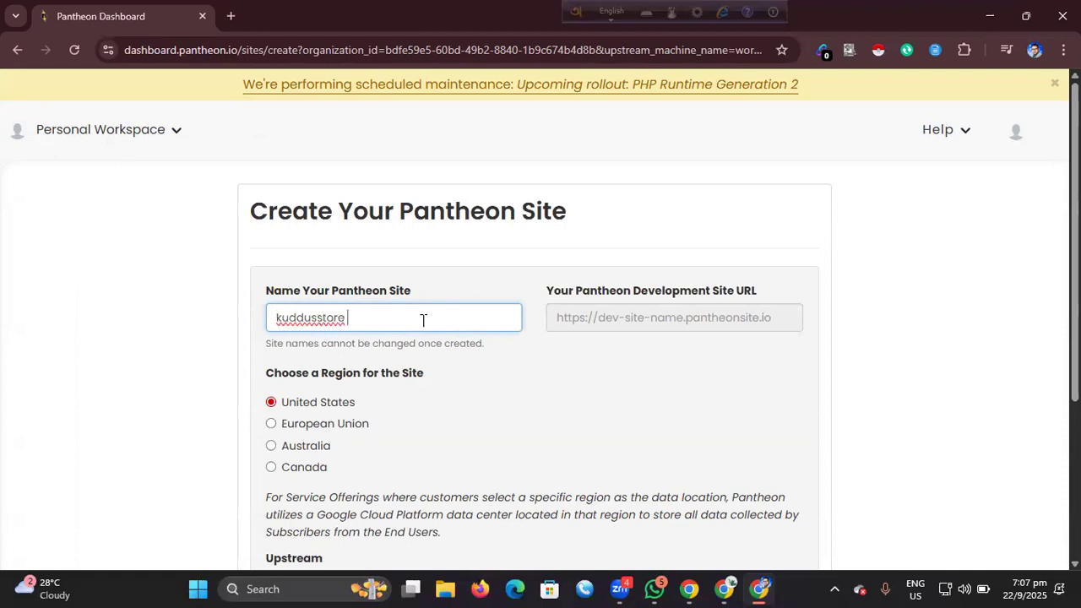
pyautogui.press('BackSpace')
pyautogui.doubleClick(424, 319)
pyautogui.click(957, 371)
pyautogui.scroll(-3, 959, 365)
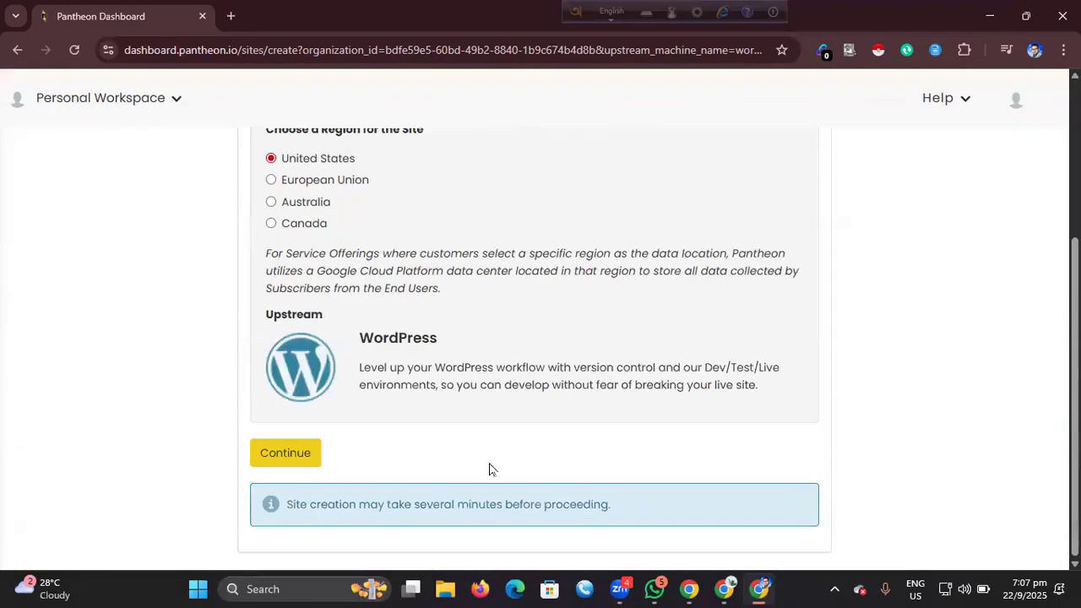
pyautogui.click(284, 461)
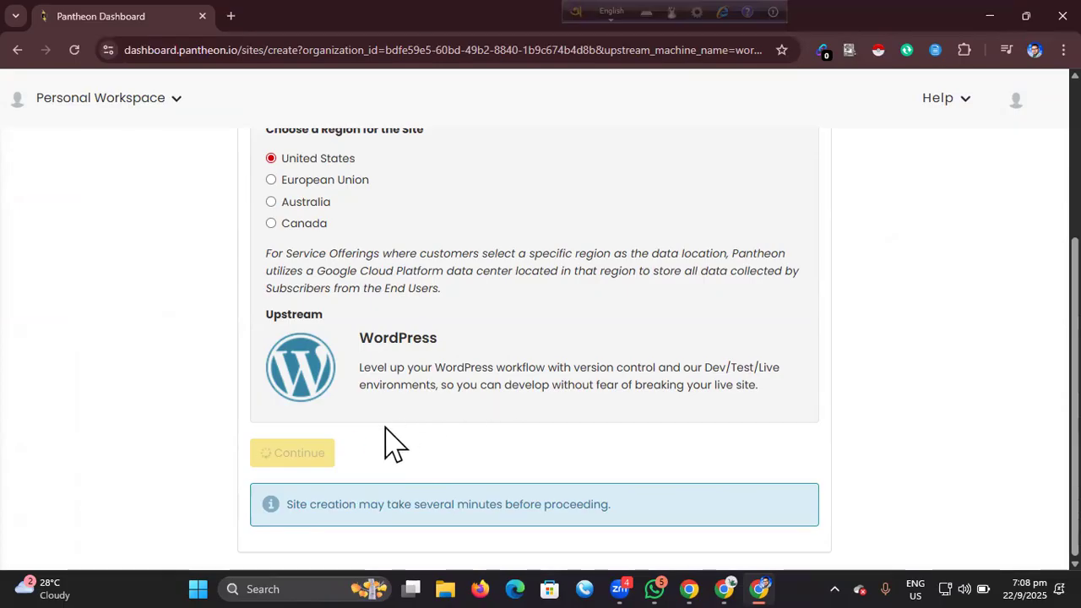
pyautogui.scroll(4, 368, 433)
pyautogui.click(617, 584)
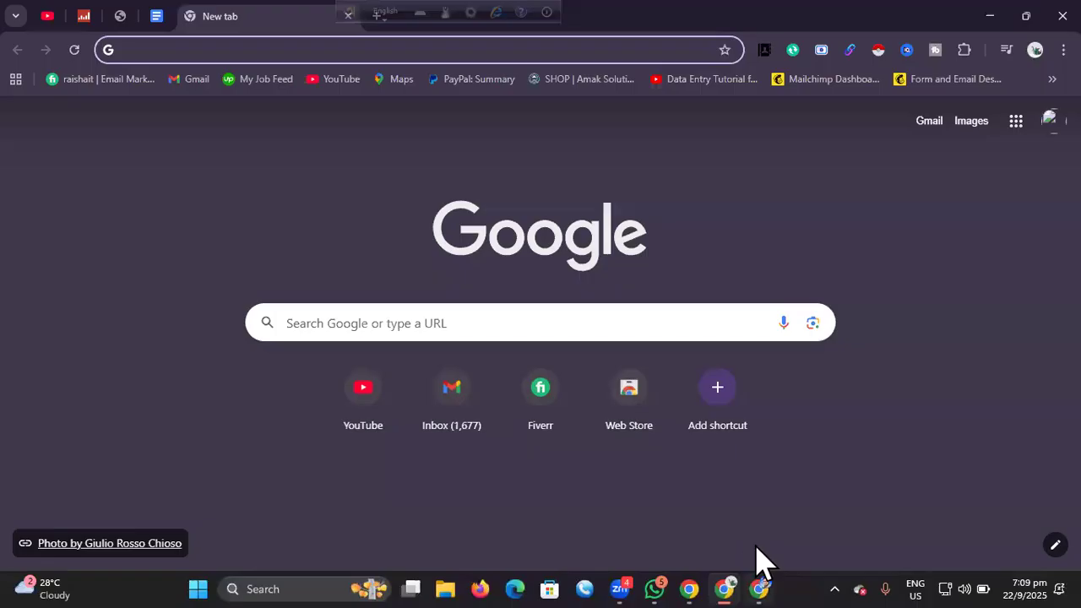
# Return to the Pantheon Deploying WordPress page and wait for it to reach Complete
pyautogui.click(760, 589)
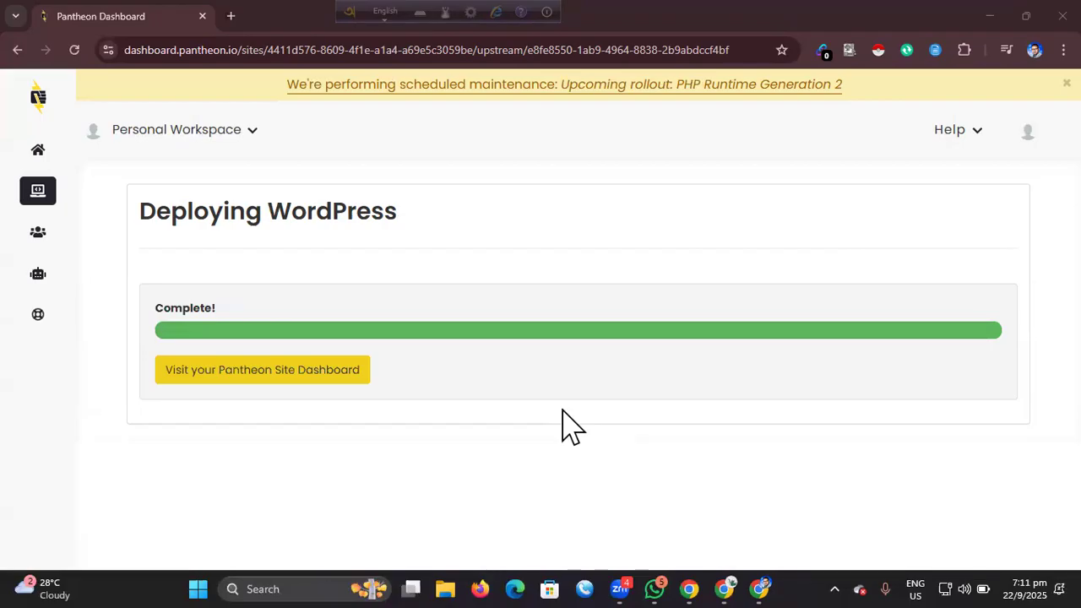
# Open the new site's WordPress admin from its site dashboard, closing the extra tabs
pyautogui.click(286, 378)
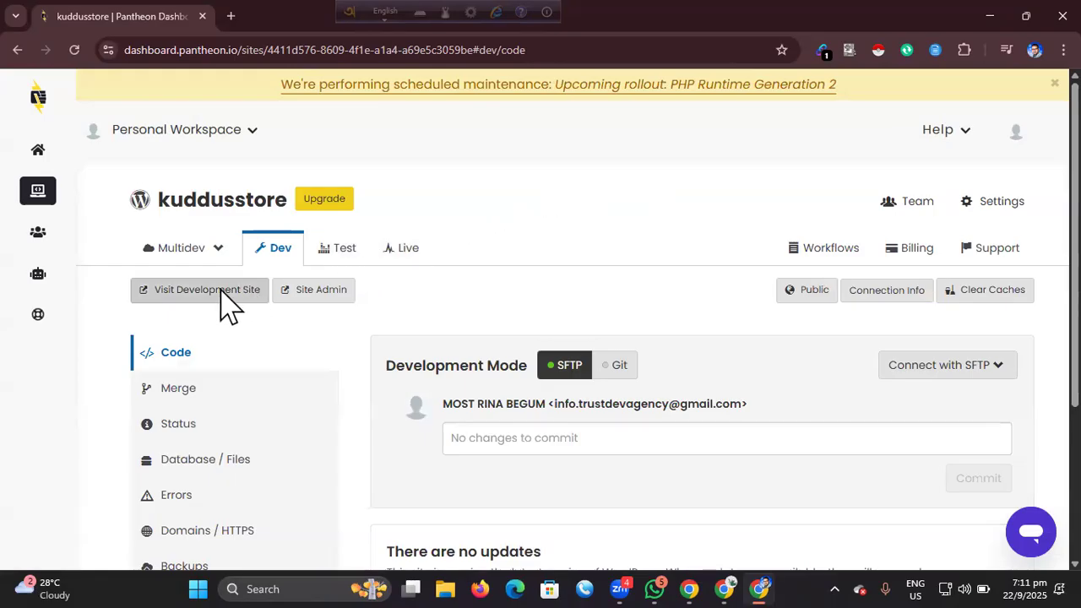
pyautogui.click(329, 309)
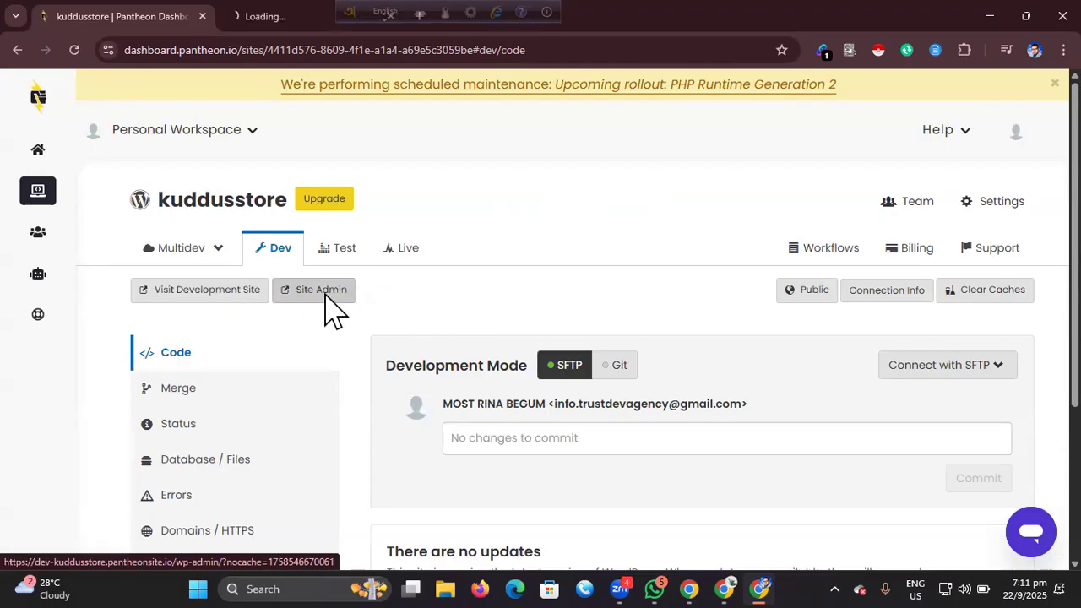
pyautogui.click(212, 307)
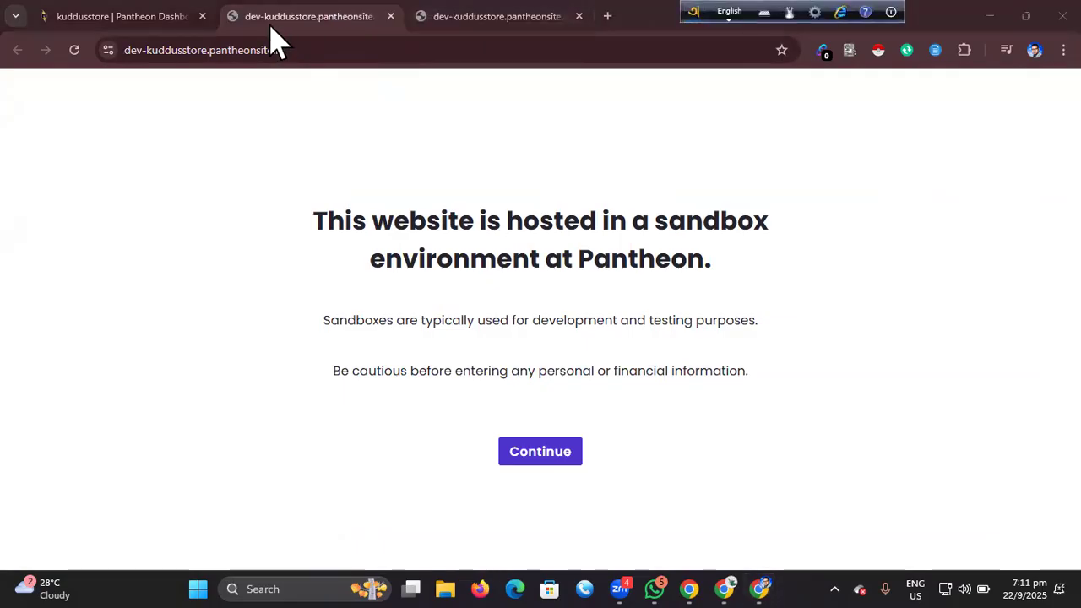
pyautogui.click(483, 17)
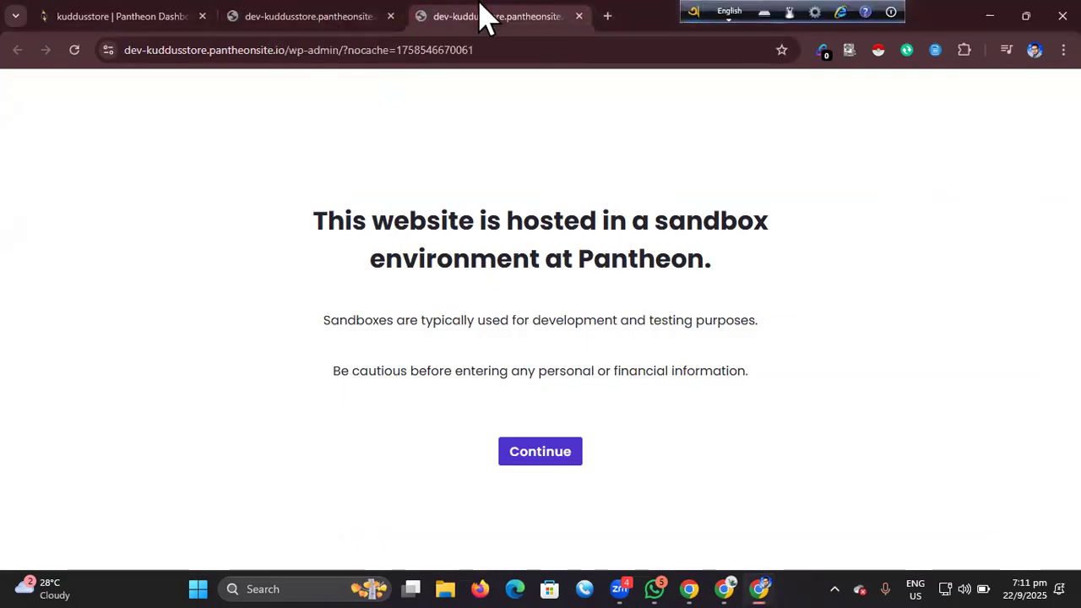
pyautogui.click(579, 16)
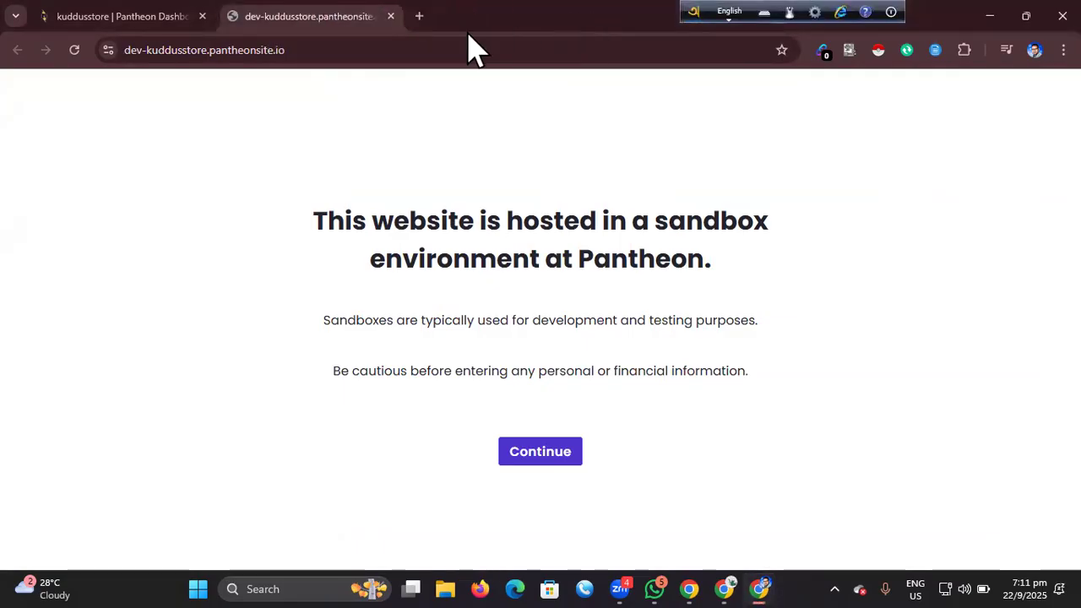
pyautogui.click(391, 17)
pyautogui.click(346, 291)
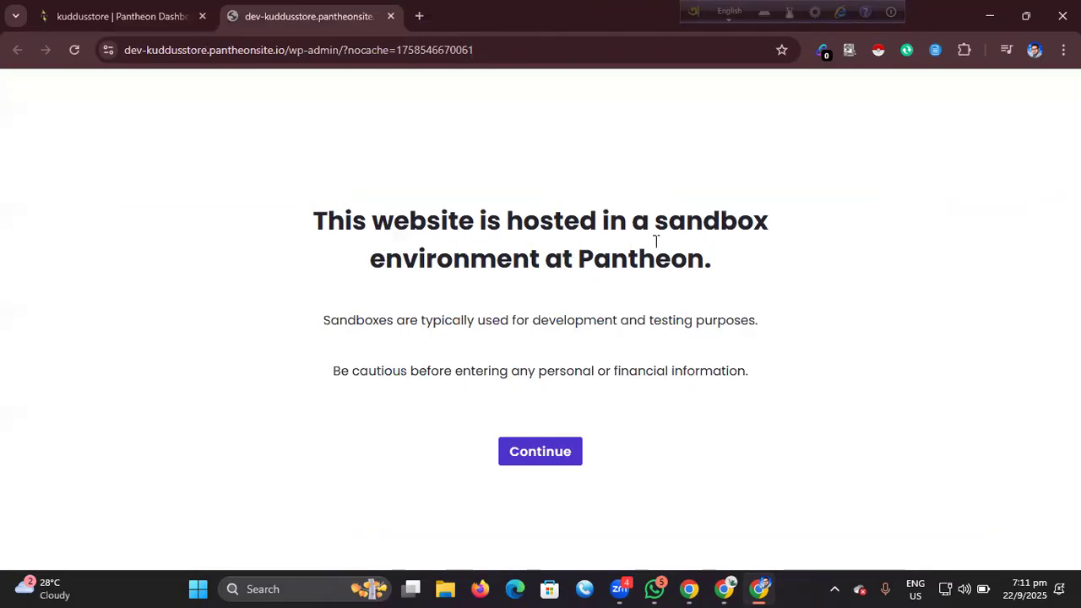
# Get past the sandbox notice and continue the install in English (United States)
pyautogui.click(534, 456)
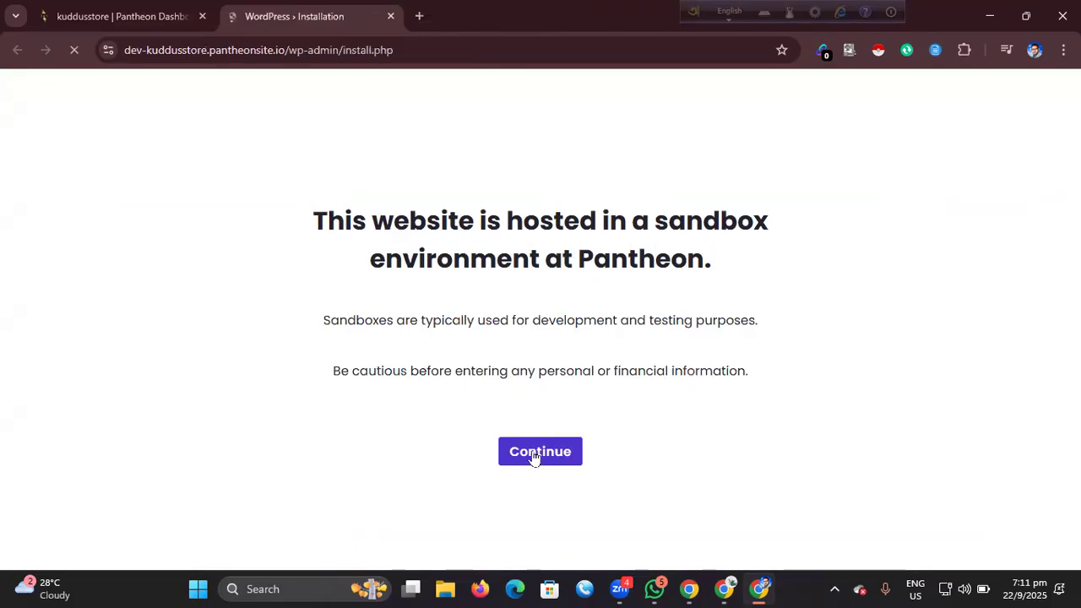
pyautogui.scroll(-2, 715, 338)
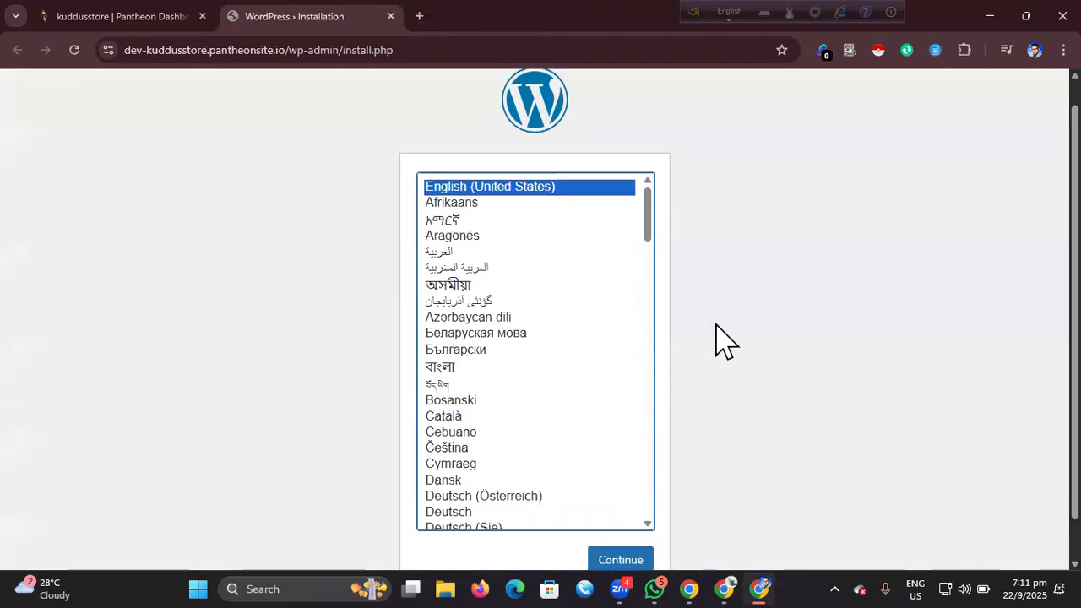
pyautogui.click(616, 528)
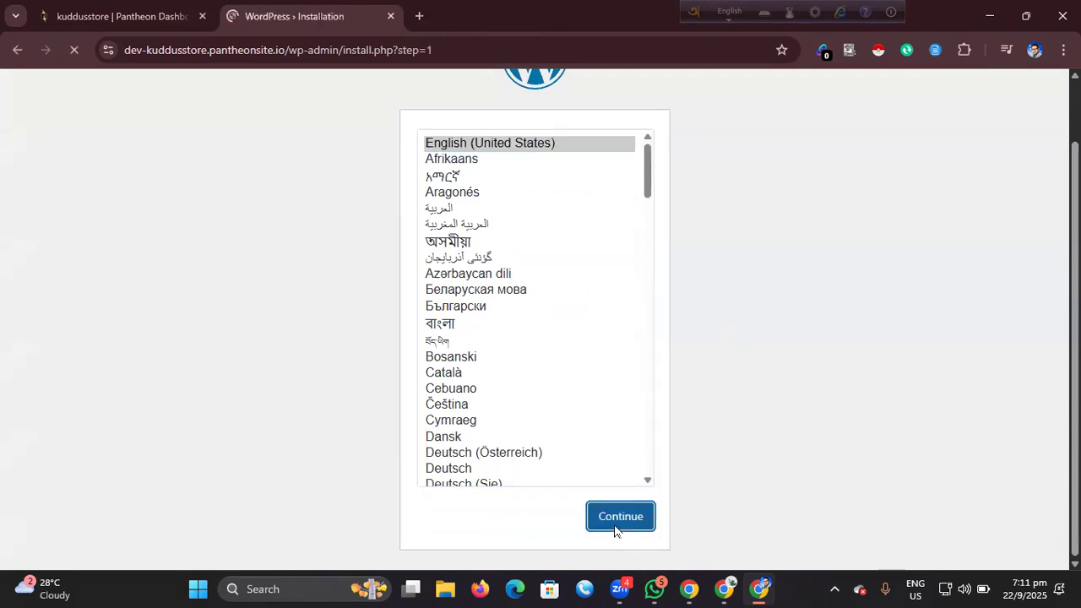
# Enter 'kuddus-storebd' as the site title and type an admin username
pyautogui.click(440, 398)
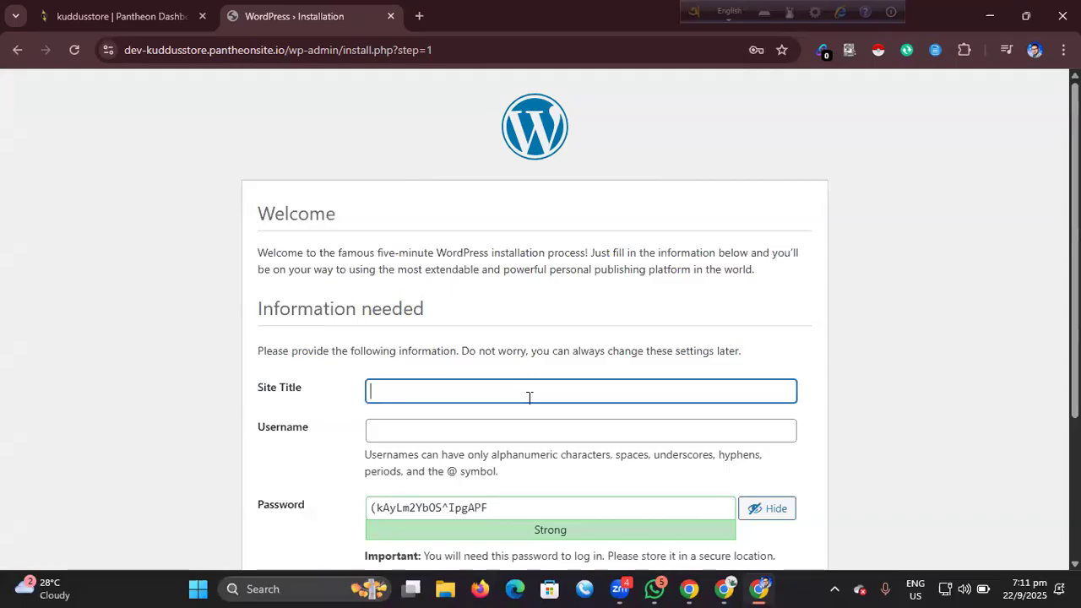
pyautogui.write('kuddus-')
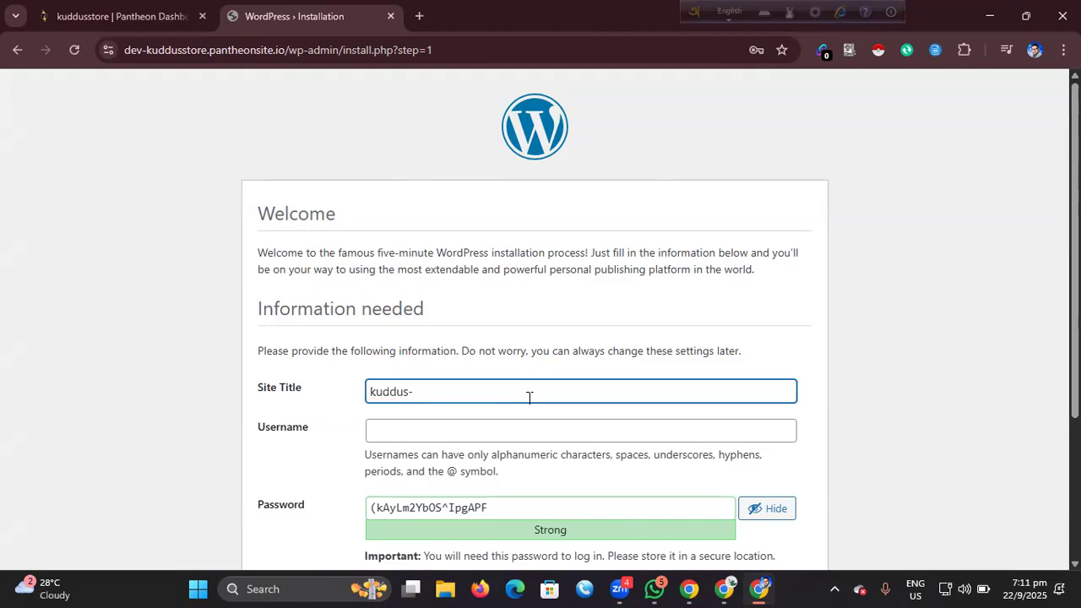
pyautogui.press('BackSpace')
pyautogui.press('BackSpace')
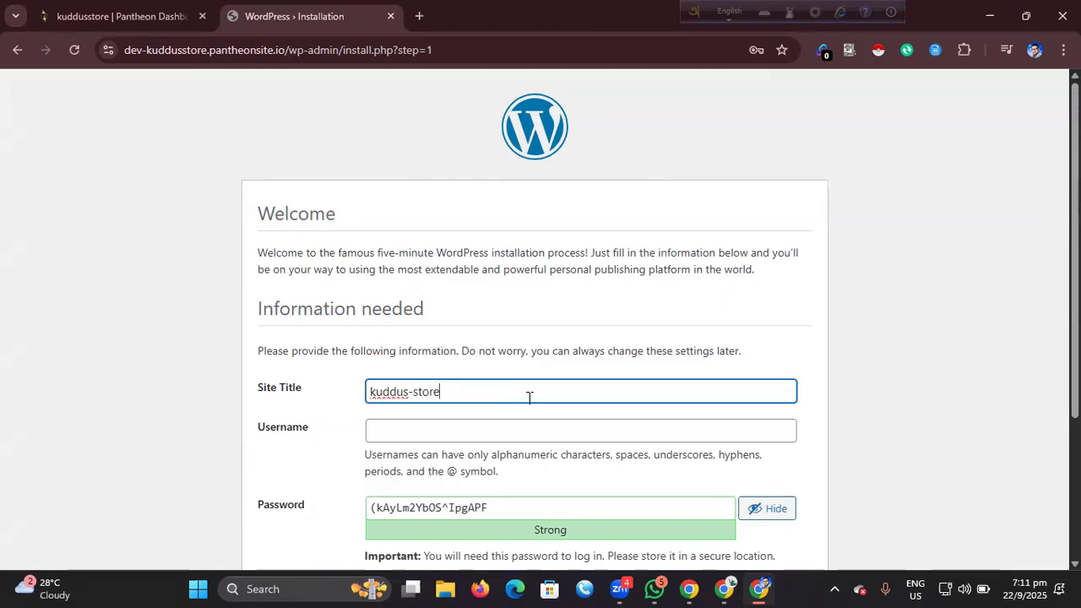
pyautogui.write('d')
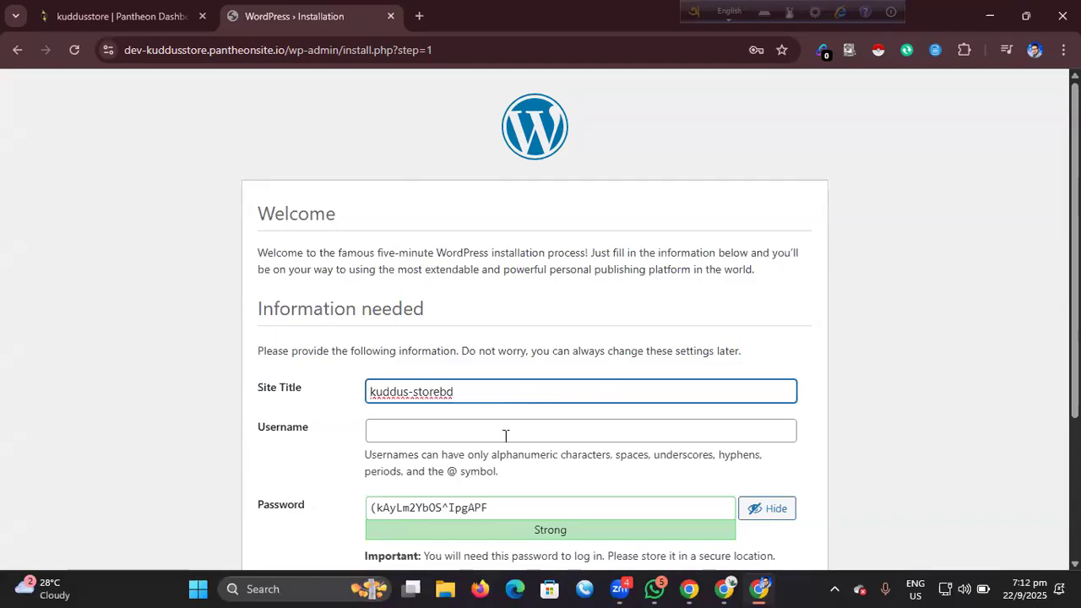
pyautogui.click(474, 435)
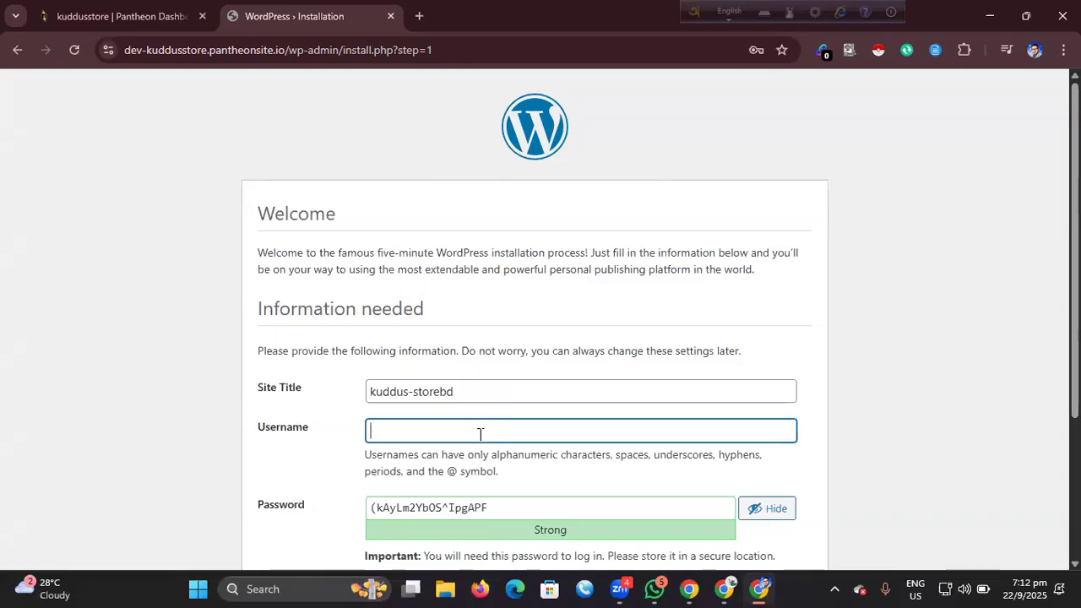
pyautogui.write('Admin')
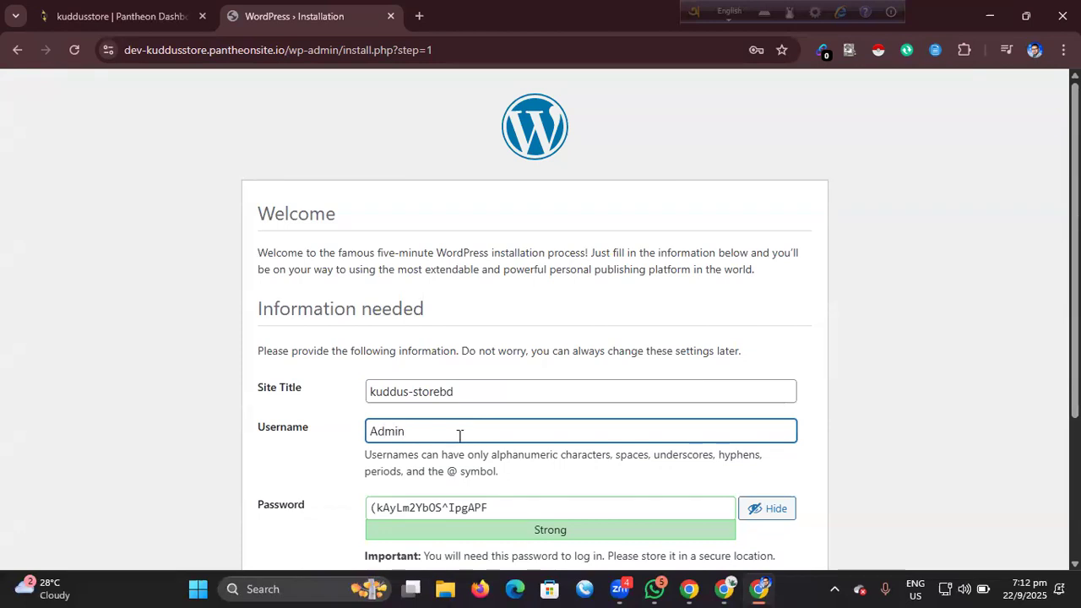
pyautogui.scroll(-3, 459, 435)
# Replace the generated password with a custom one and copy the username and password
pyautogui.click(490, 301)
pyautogui.hotkey('ctrl', 'shift', 'Left')
pyautogui.hotkey('ctrl', 'shift', 'Left')
pyautogui.hotkey('ctrl', 'shift', 'Left')
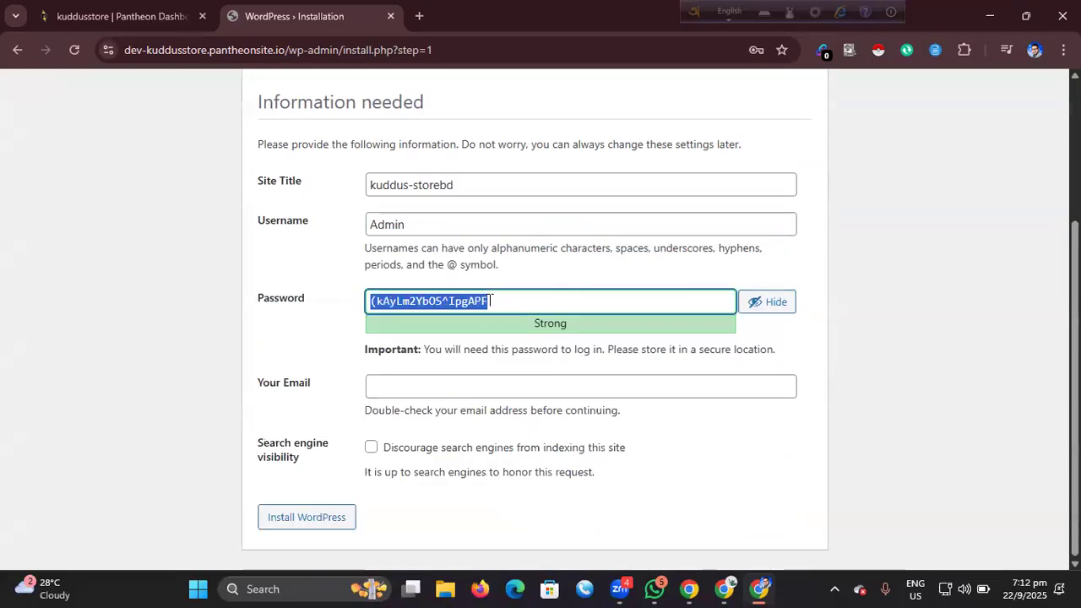
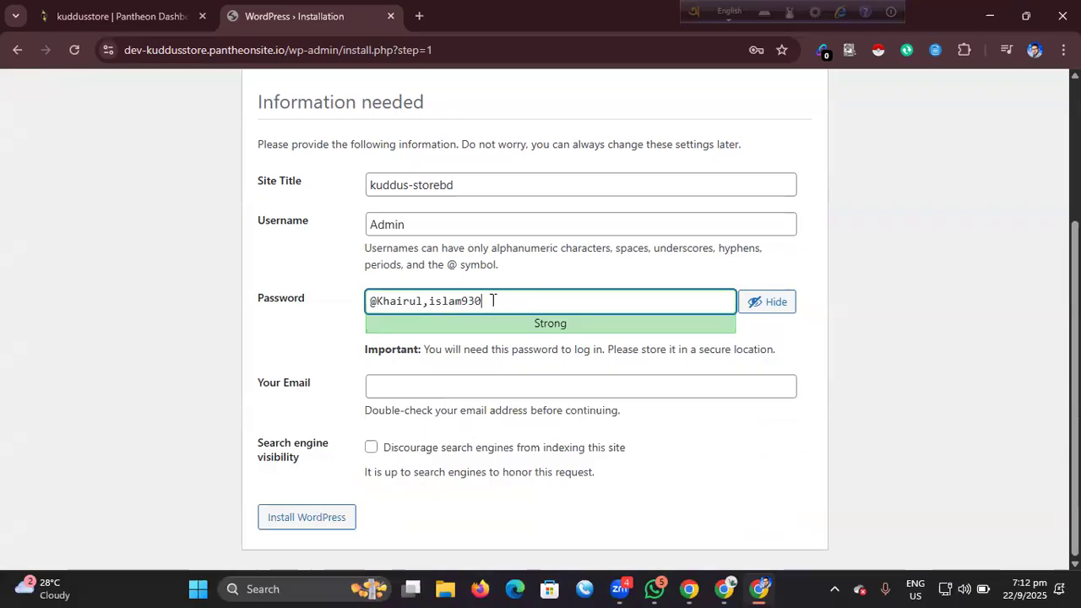
pyautogui.hotkey('ctrl', 'a')
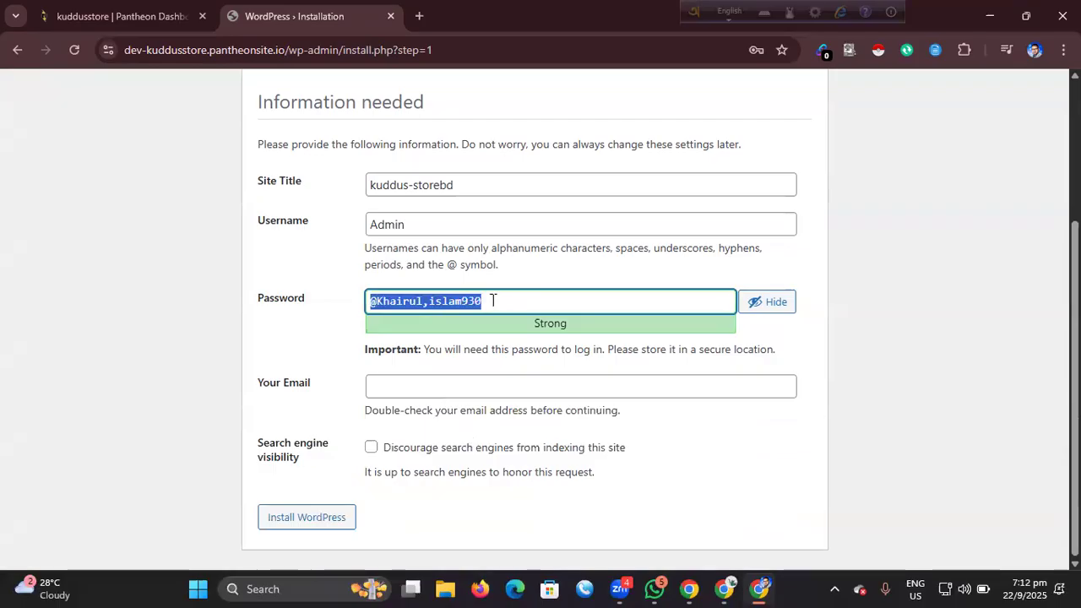
pyautogui.click(422, 225)
pyautogui.hotkey('ctrl', 'a')
pyautogui.doubleClick(473, 297)
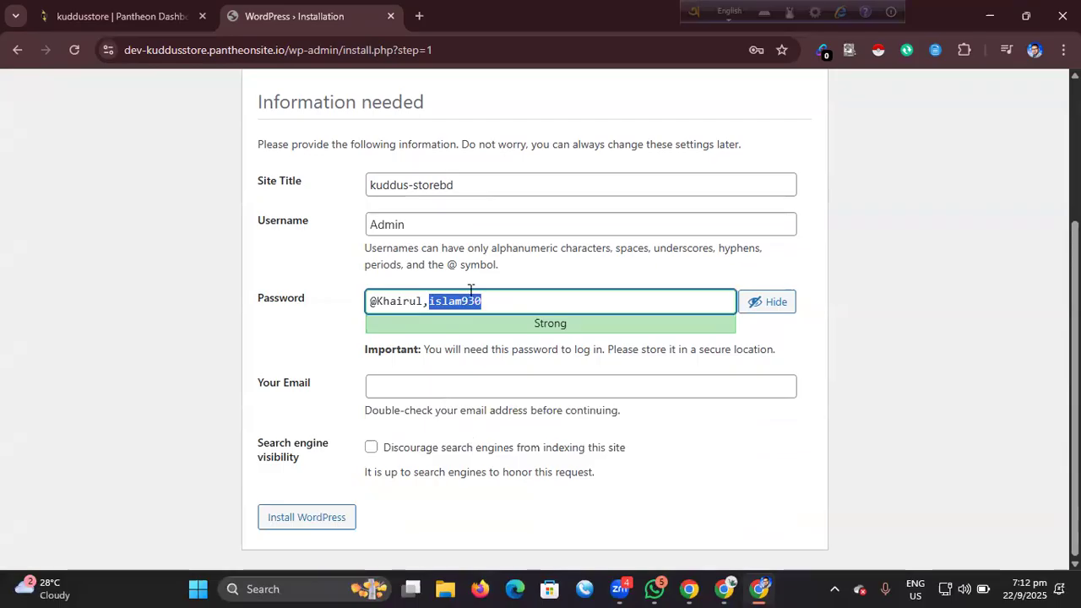
pyautogui.hotkey('ctrl', 'a')
pyautogui.press('super+c')
# Minimize the browsers and create and open a new text document on the desktop
pyautogui.click(991, 15)
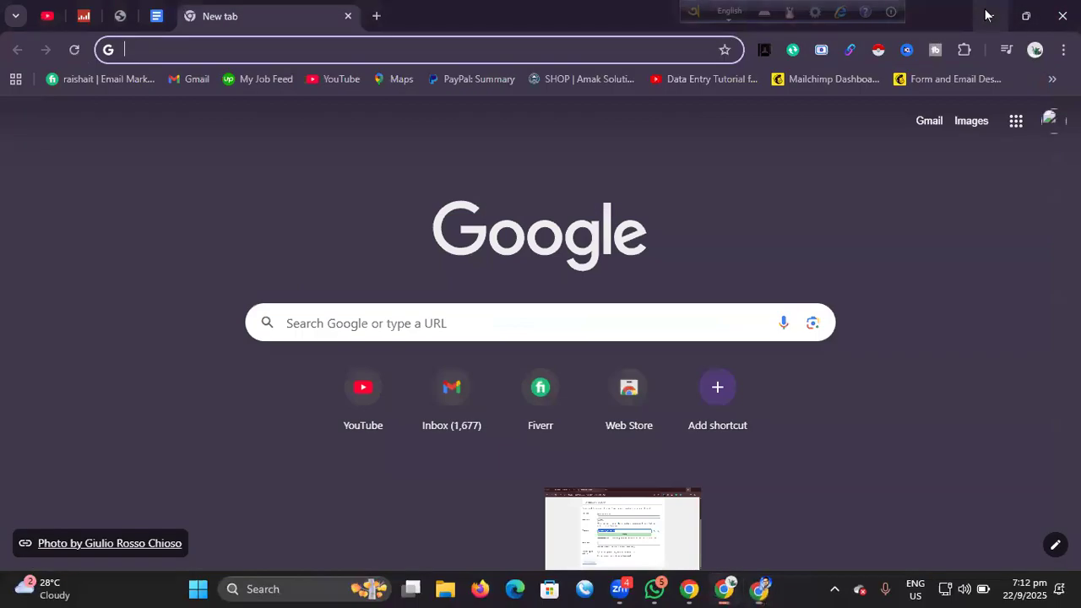
pyautogui.click(990, 15)
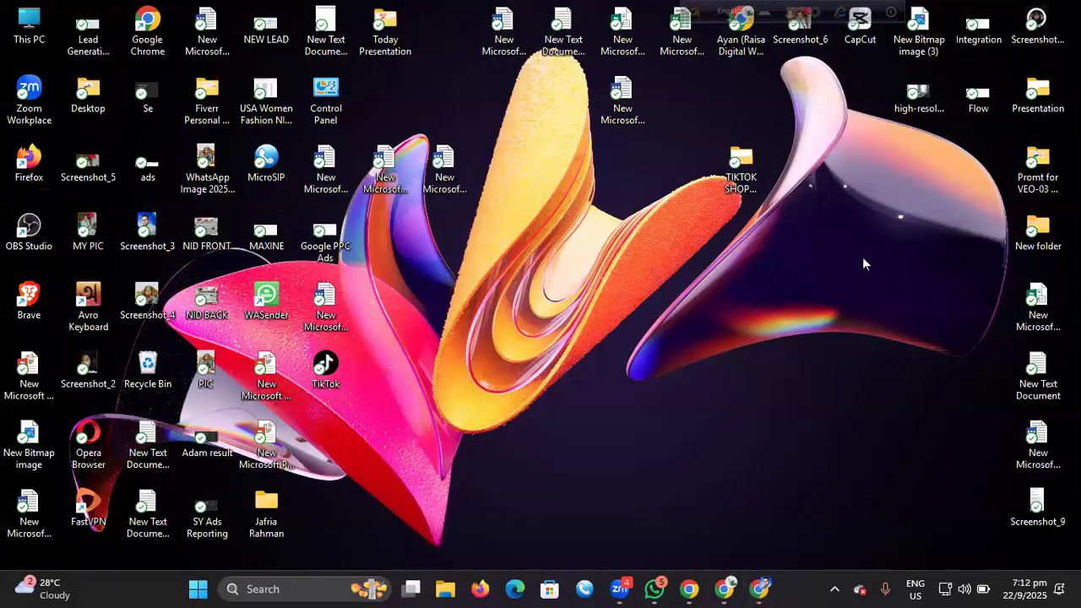
pyautogui.rightClick(862, 271)
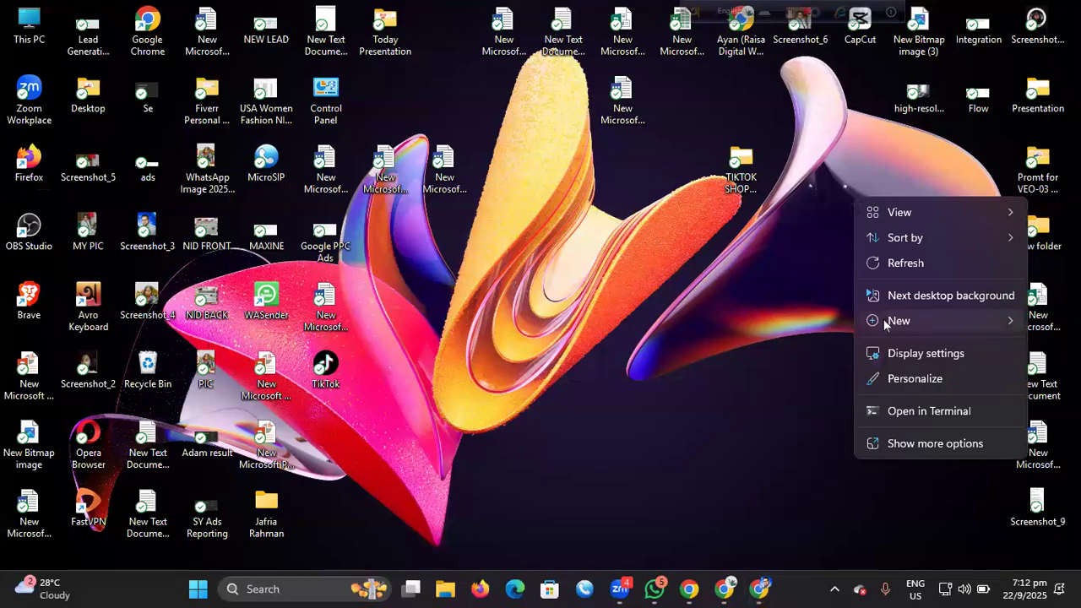
pyautogui.moveTo(888, 322)
pyautogui.click(718, 500)
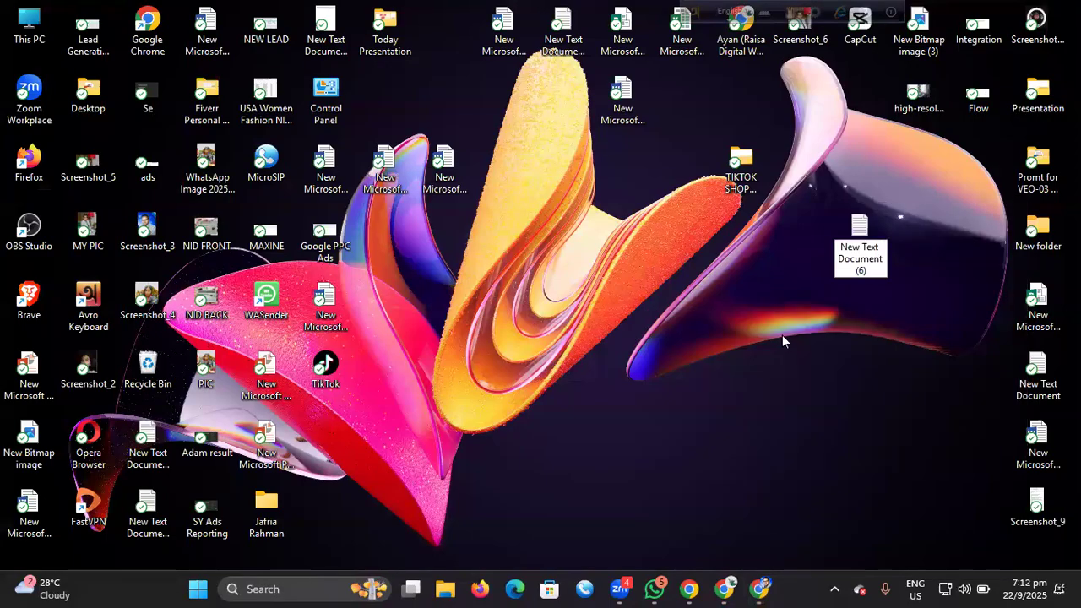
pyautogui.doubleClick(841, 269)
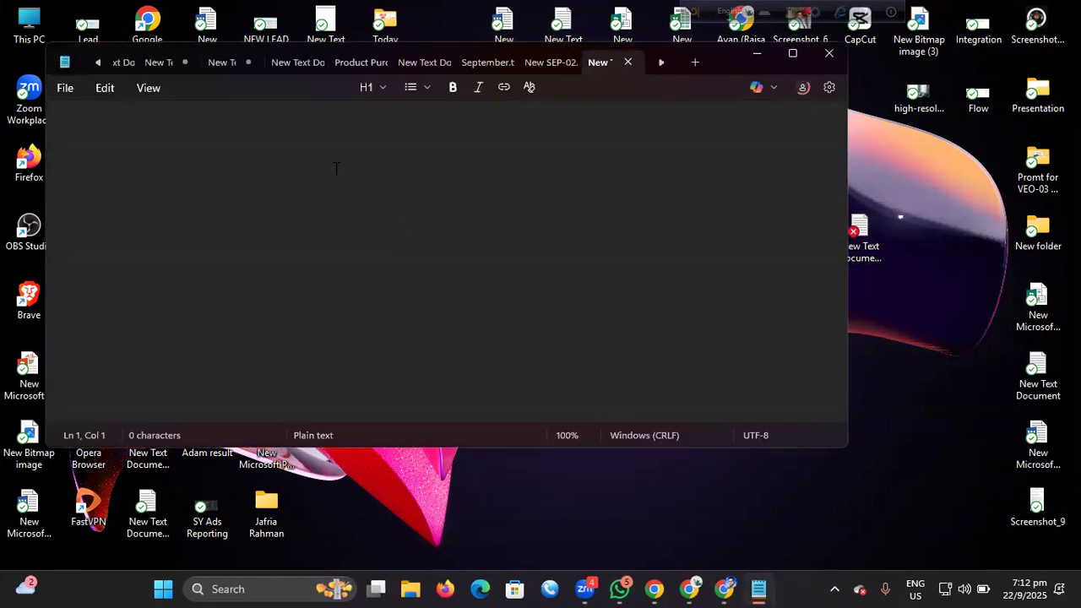
# Paste the copied username and password into the note, then return to the WordPress installer
pyautogui.press('super+v')
pyautogui.click(157, 343)
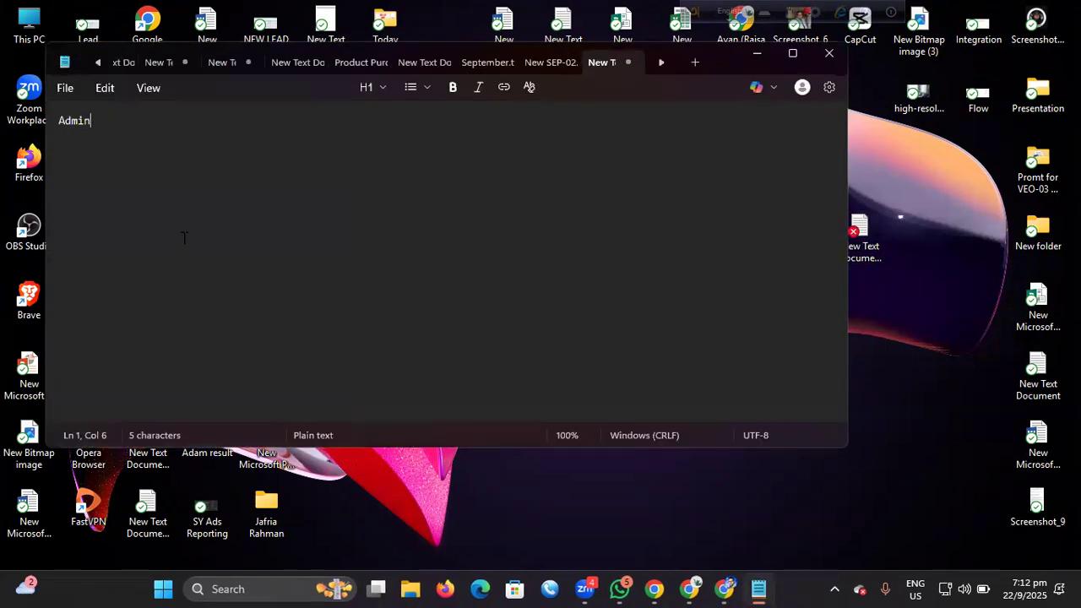
pyautogui.press('super+v')
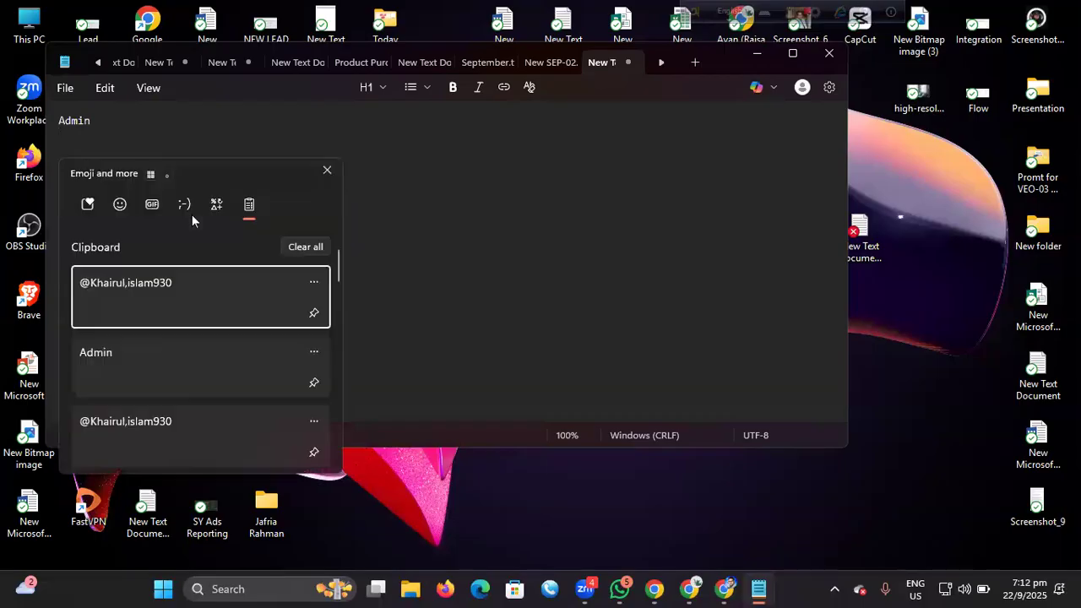
pyautogui.click(144, 287)
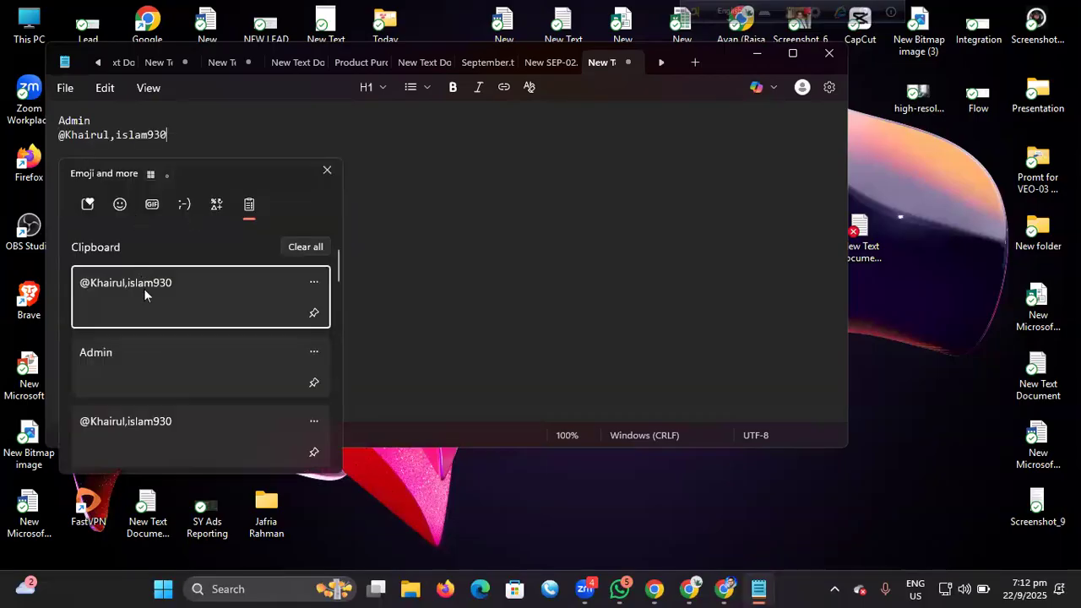
pyautogui.click(579, 589)
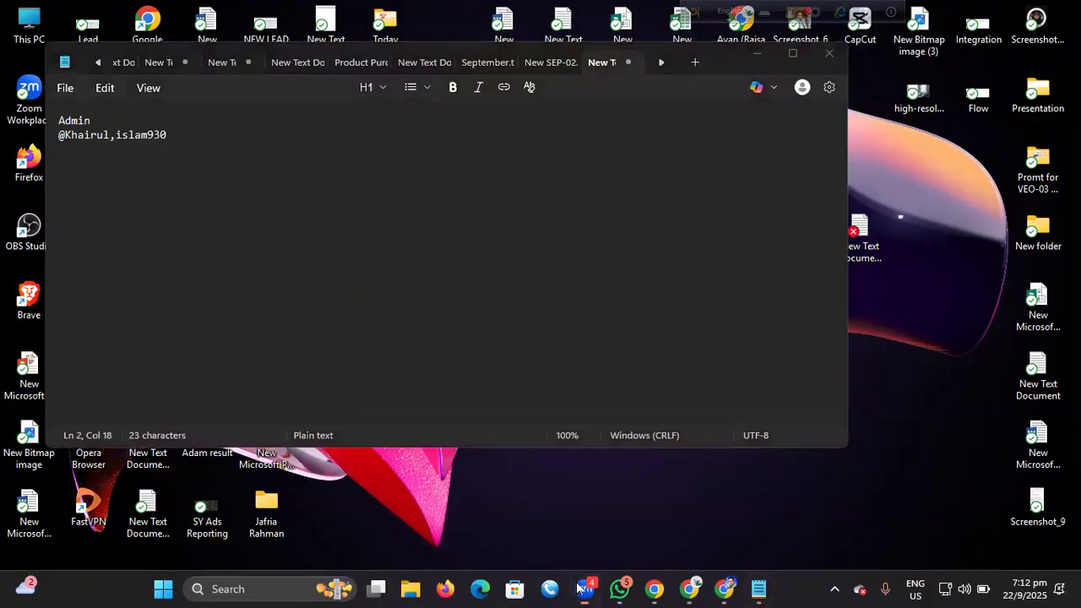
pyautogui.click(715, 144)
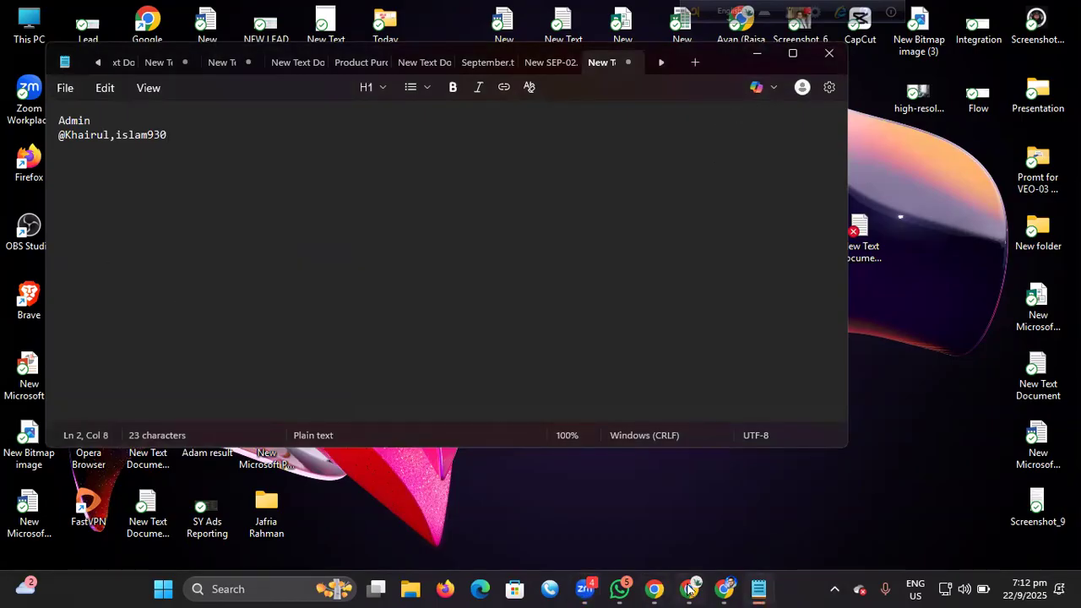
pyautogui.click(719, 589)
pyautogui.click(165, 250)
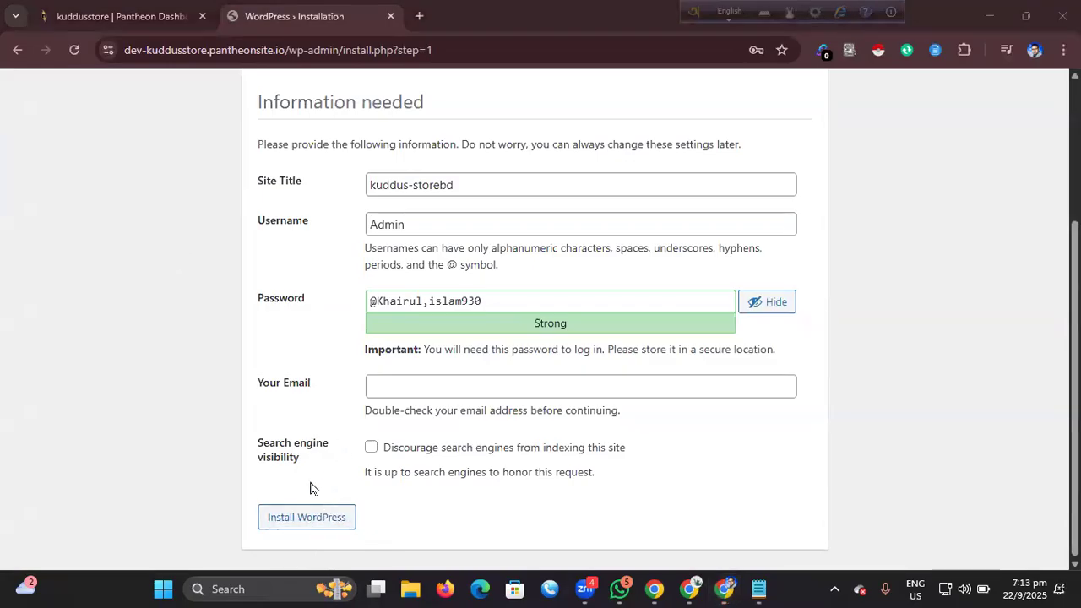
# Fill the admin email from the autofill suggestion and install WordPress
pyautogui.click(428, 381)
pyautogui.click(504, 427)
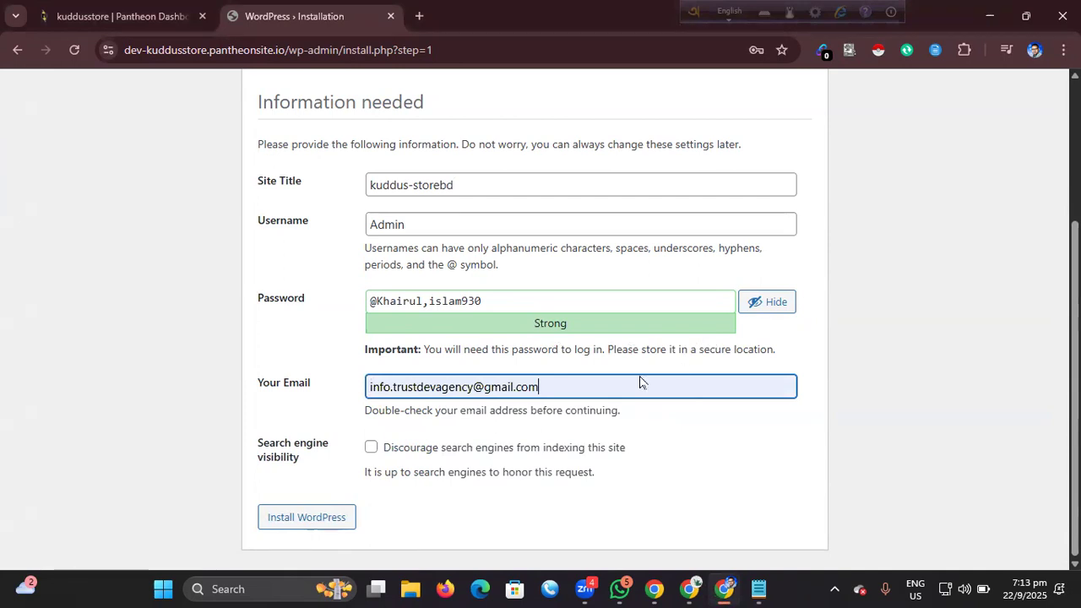
pyautogui.click(329, 517)
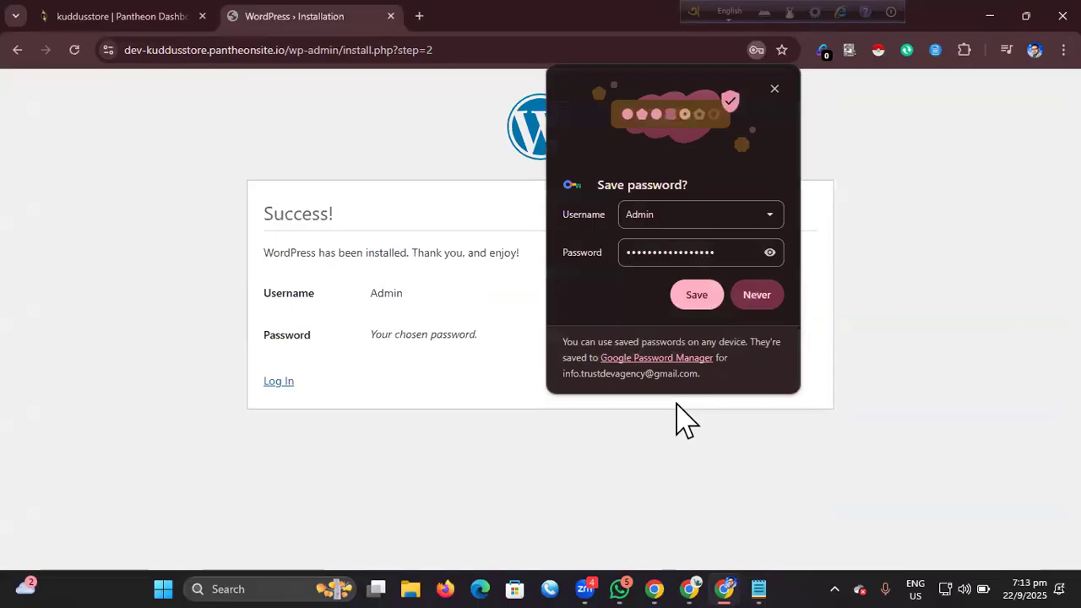
# Save the password in the browser and log in with Remember Me checked
pyautogui.click(695, 304)
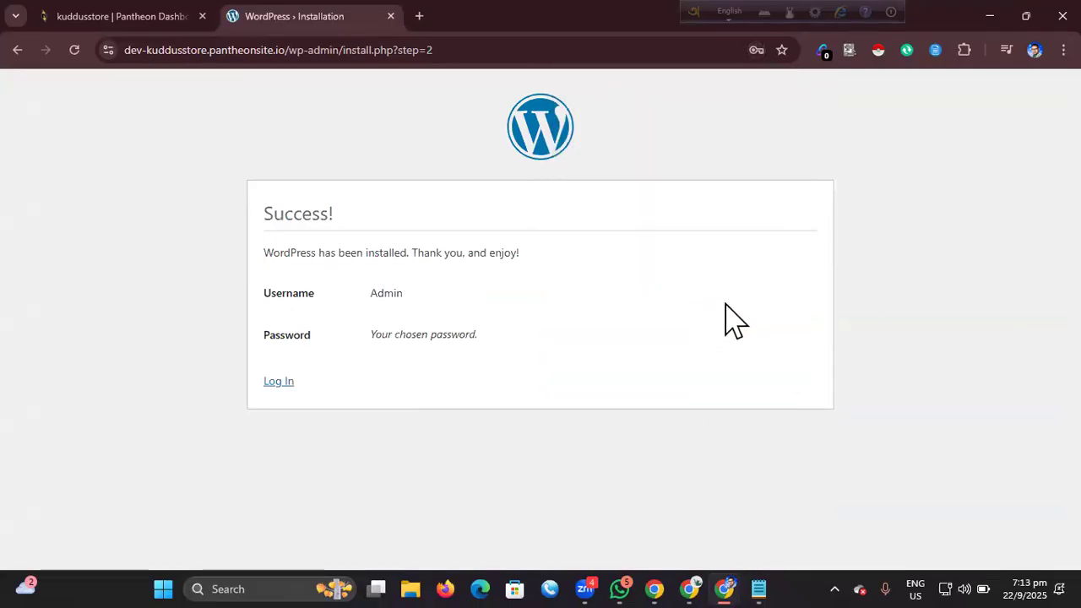
pyautogui.click(287, 385)
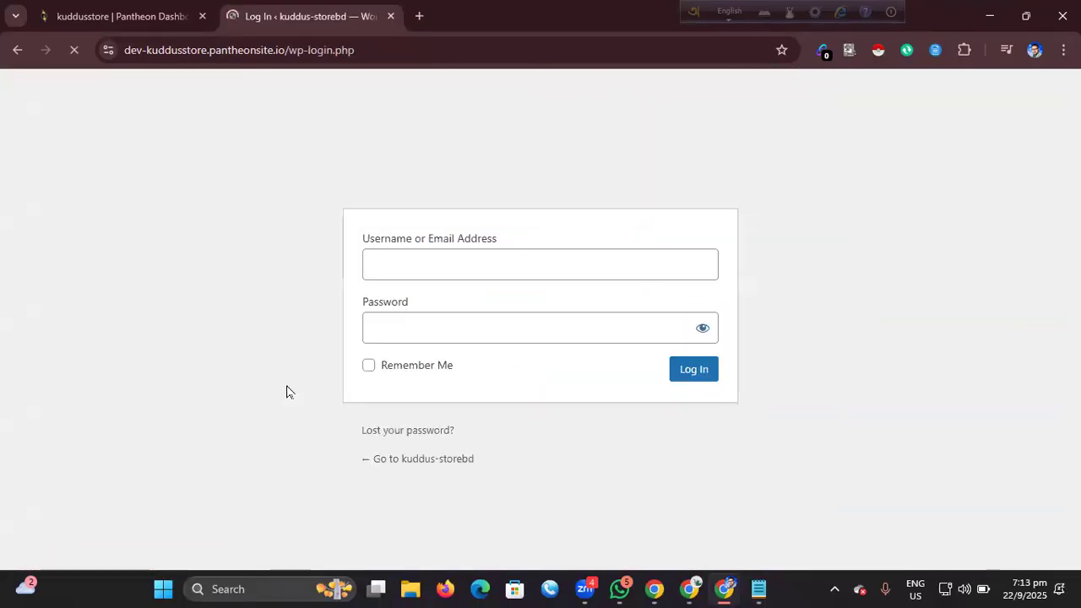
pyautogui.click(390, 412)
pyautogui.click(693, 417)
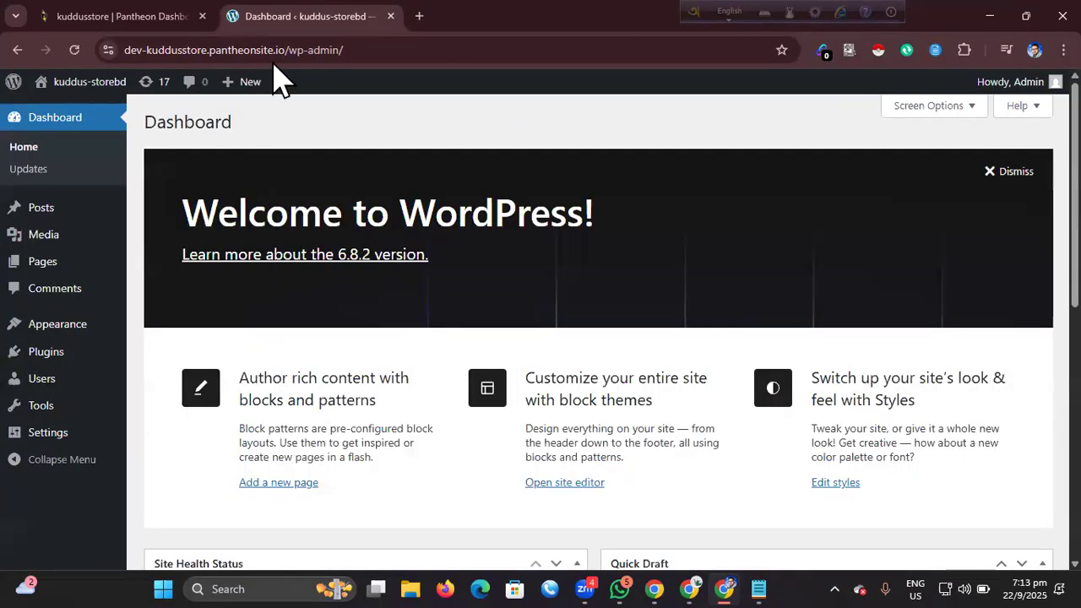
pyautogui.moveTo(283, 49); pyautogui.dragTo(93, 54)
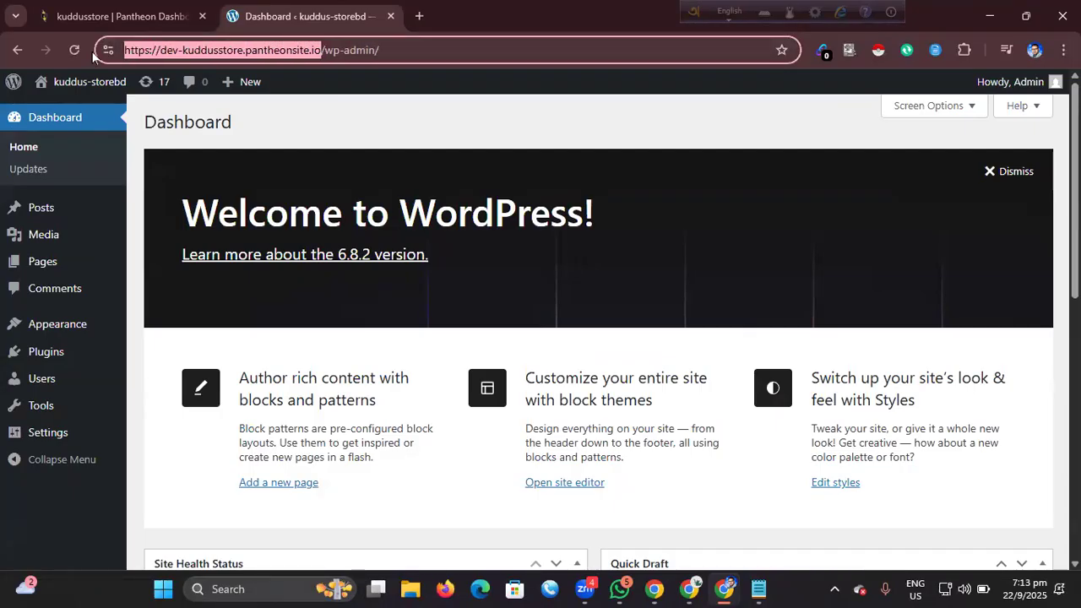
pyautogui.rightClick(196, 49)
pyautogui.click(514, 53)
pyautogui.moveTo(480, 51); pyautogui.dragTo(101, 54)
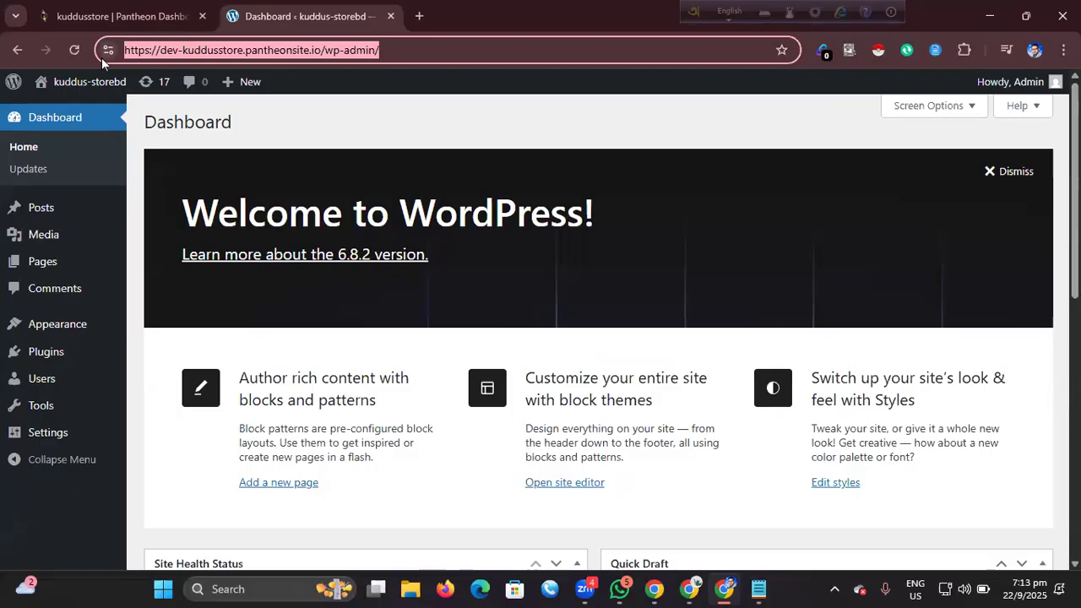
# Paste it beneath the login details in Notepad and select the base domain part
pyautogui.click(758, 589)
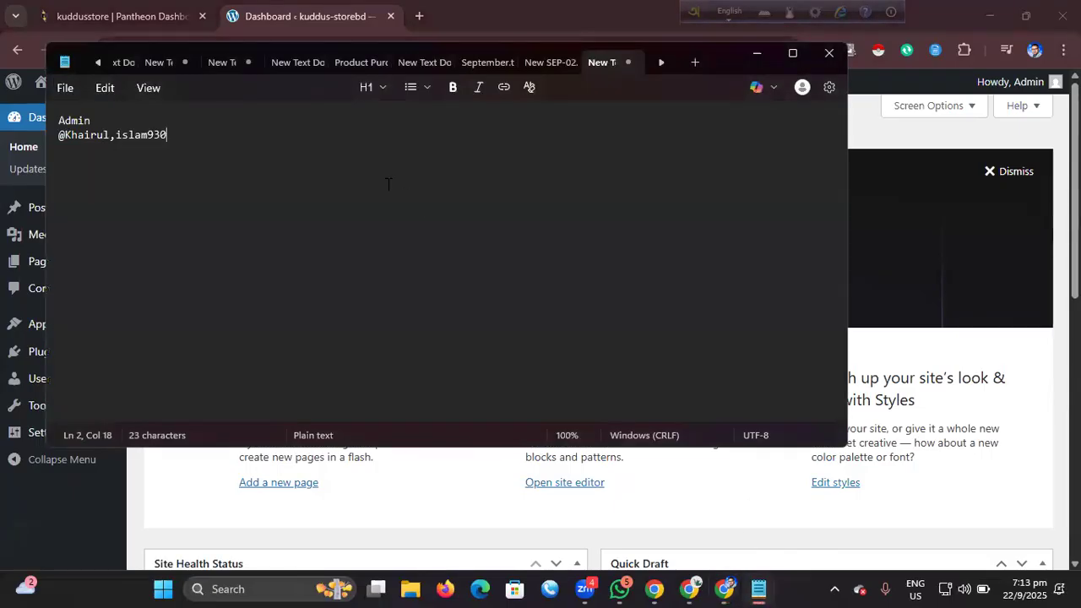
pyautogui.hotkey('ctrl', 'v')
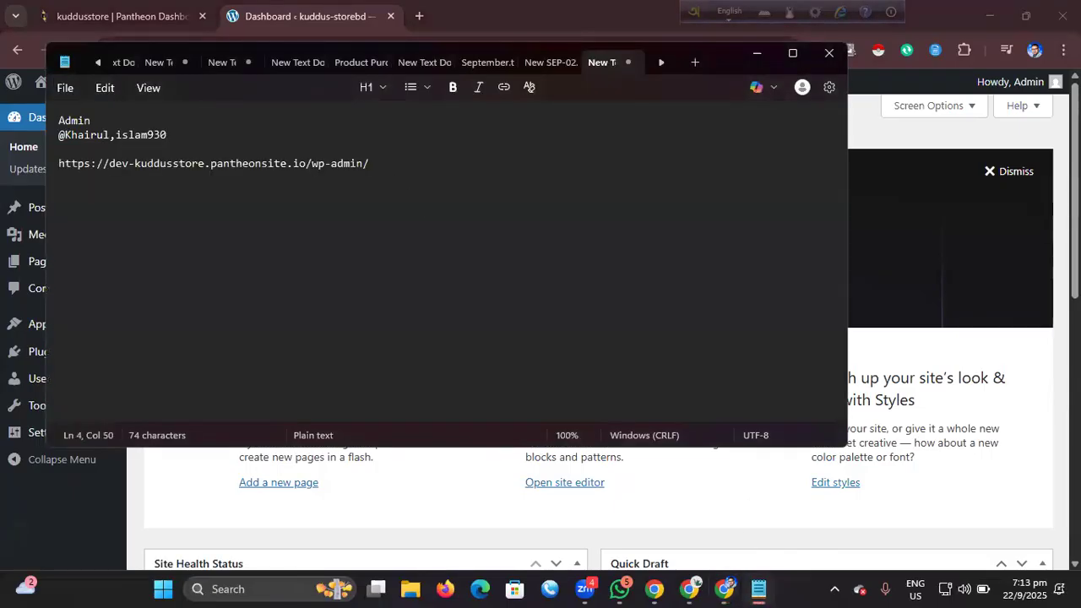
pyautogui.moveTo(308, 163); pyautogui.dragTo(42, 164)
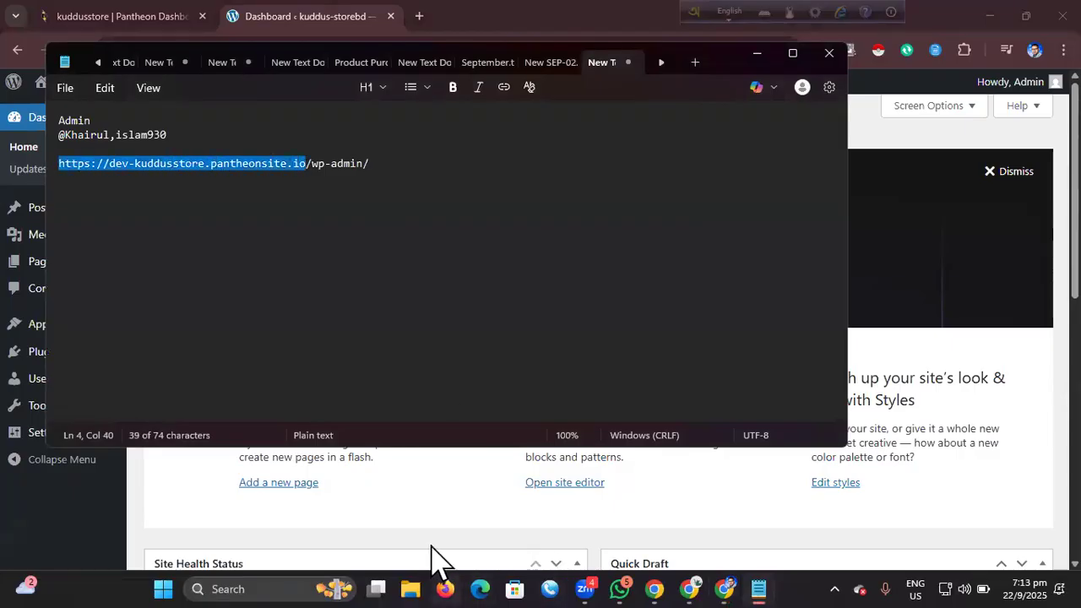
pyautogui.click(446, 589)
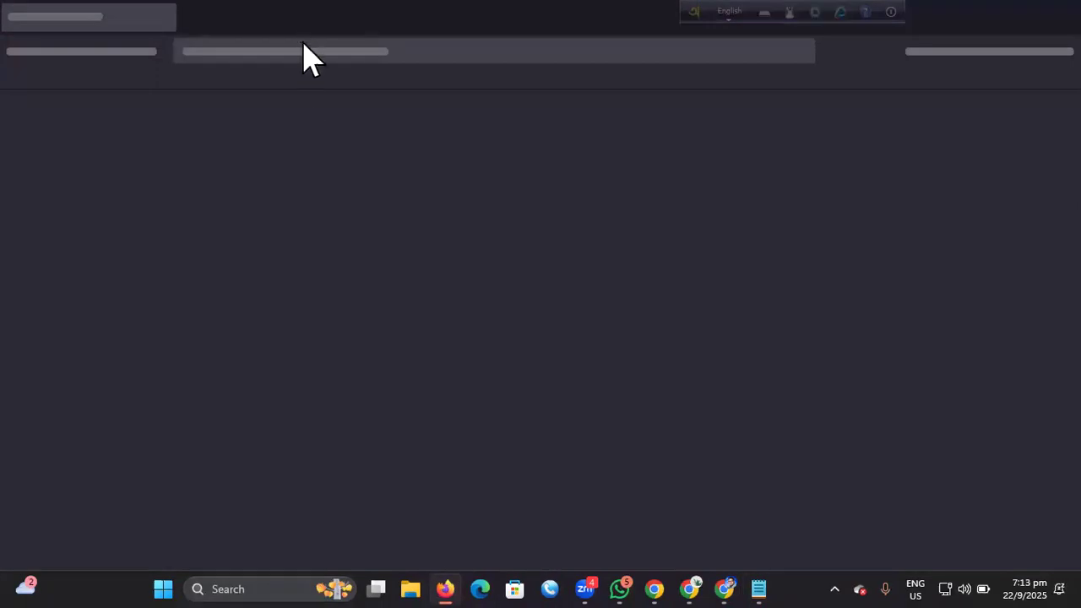
pyautogui.hotkey('ctrl', 'v')
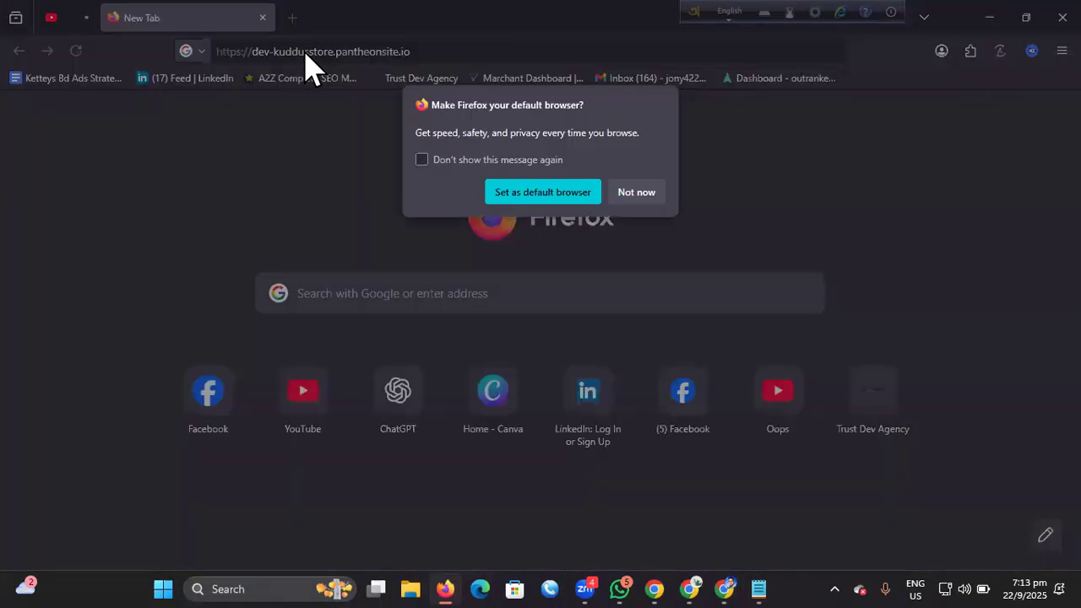
pyautogui.click(630, 190)
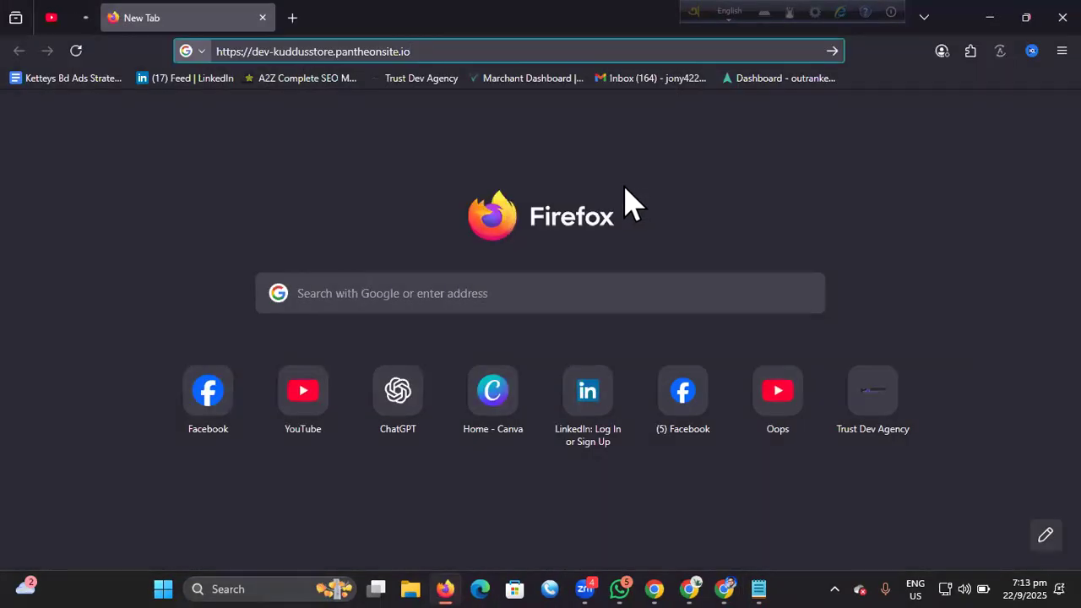
pyautogui.click(466, 54)
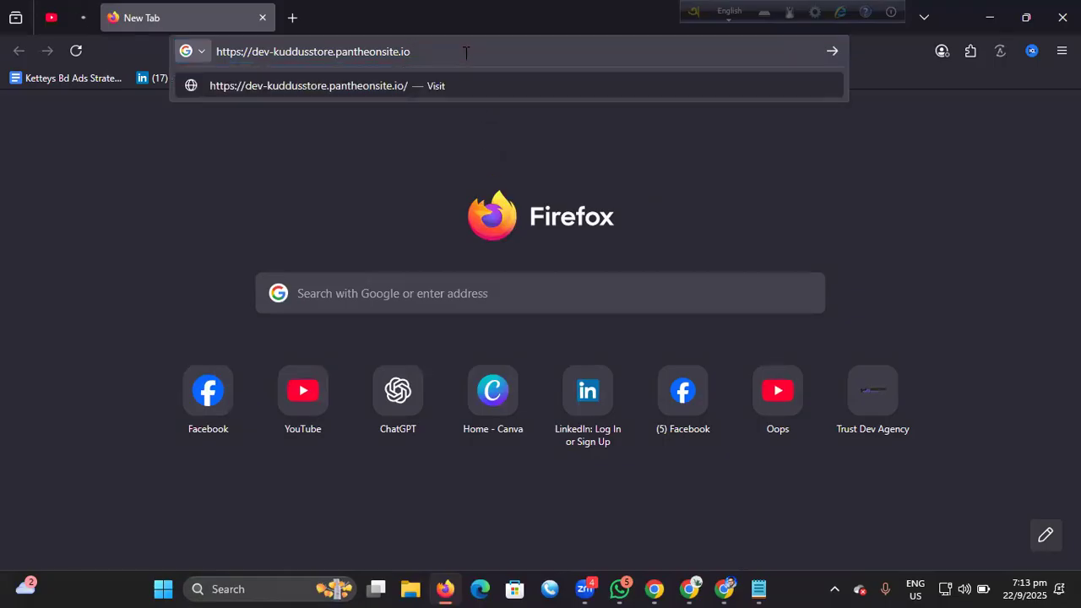
pyautogui.press('Return')
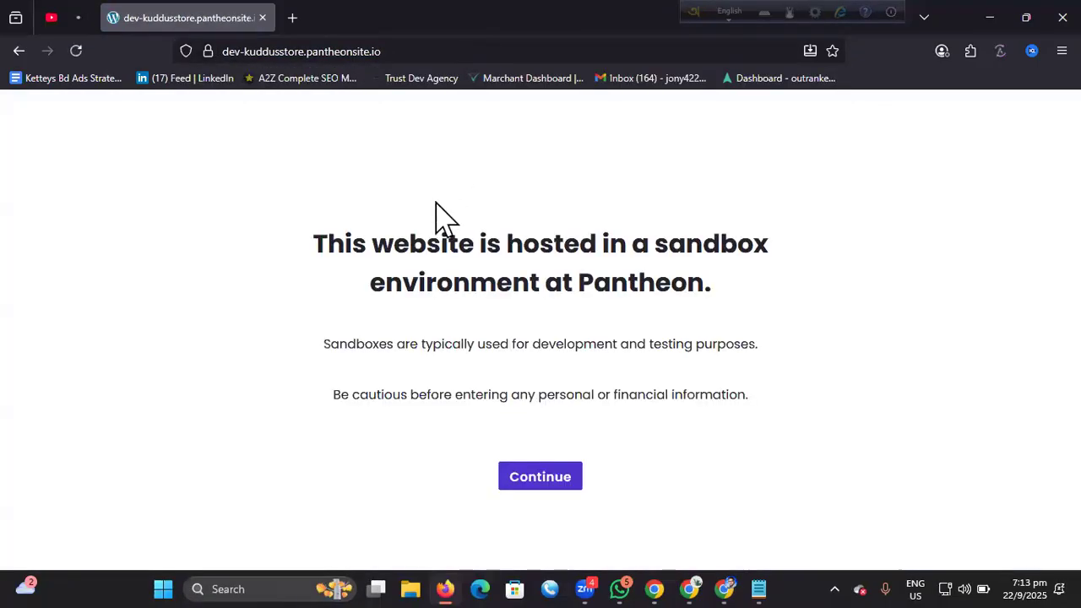
# Hide Firefox and Notepad, visit Plugins > Add Plugin, then go to Appearance > Themes
pyautogui.click(990, 17)
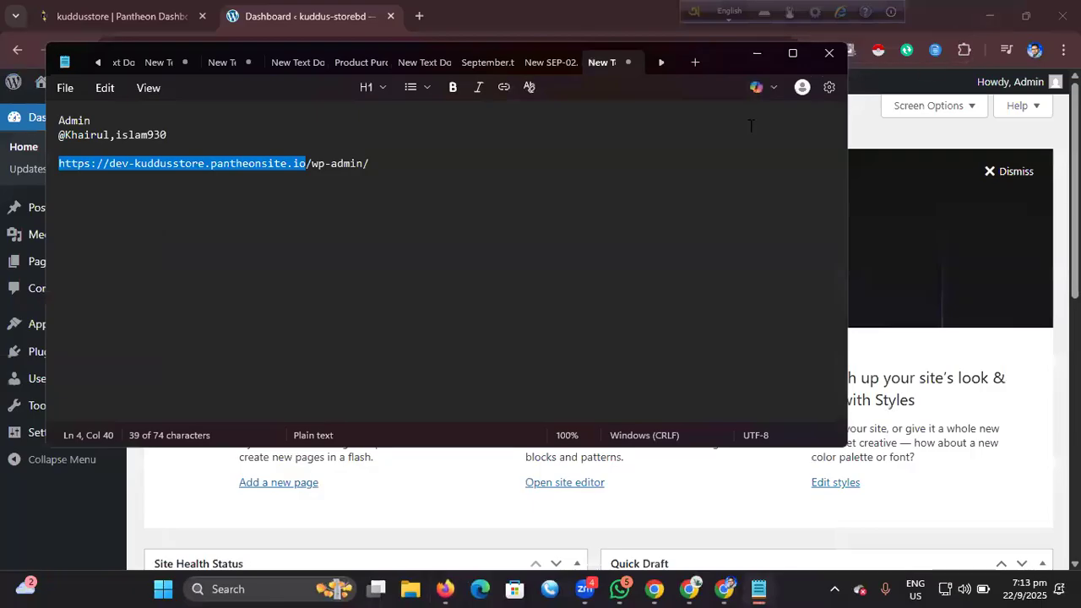
pyautogui.click(757, 54)
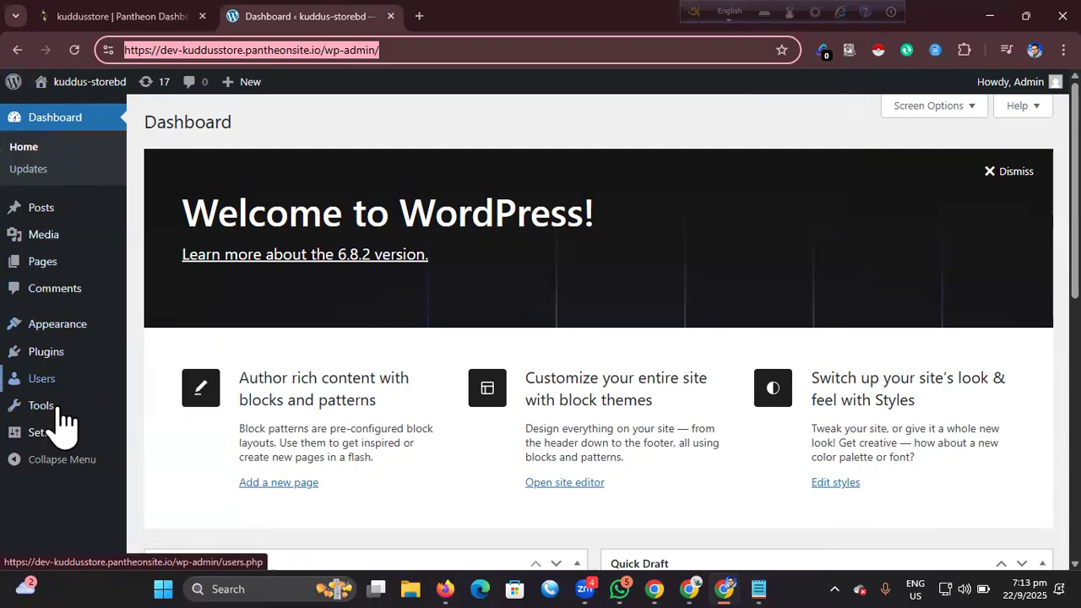
pyautogui.moveTo(61, 435)
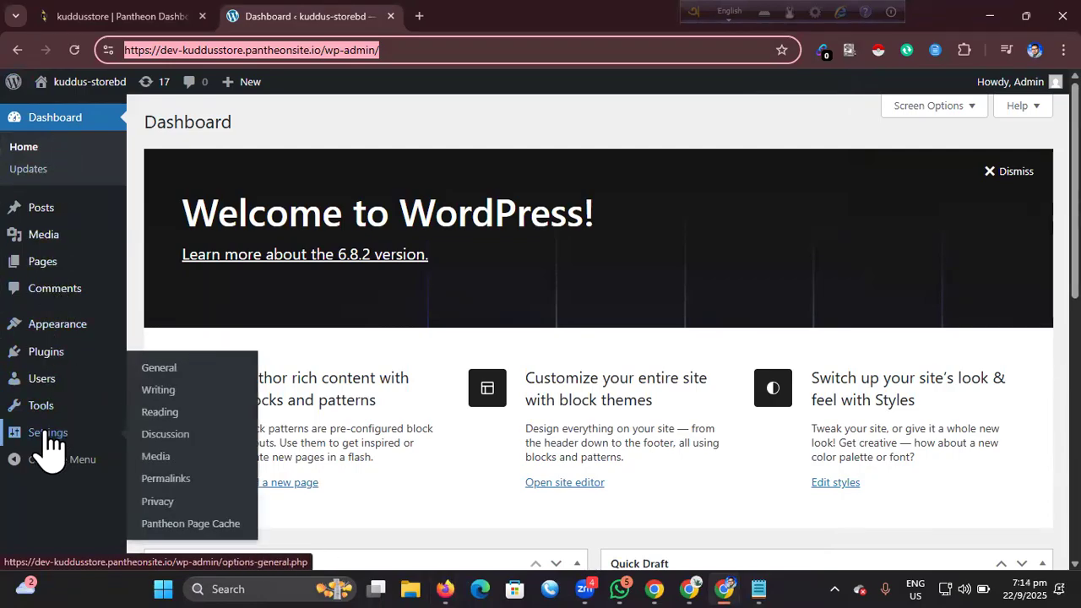
pyautogui.moveTo(46, 371)
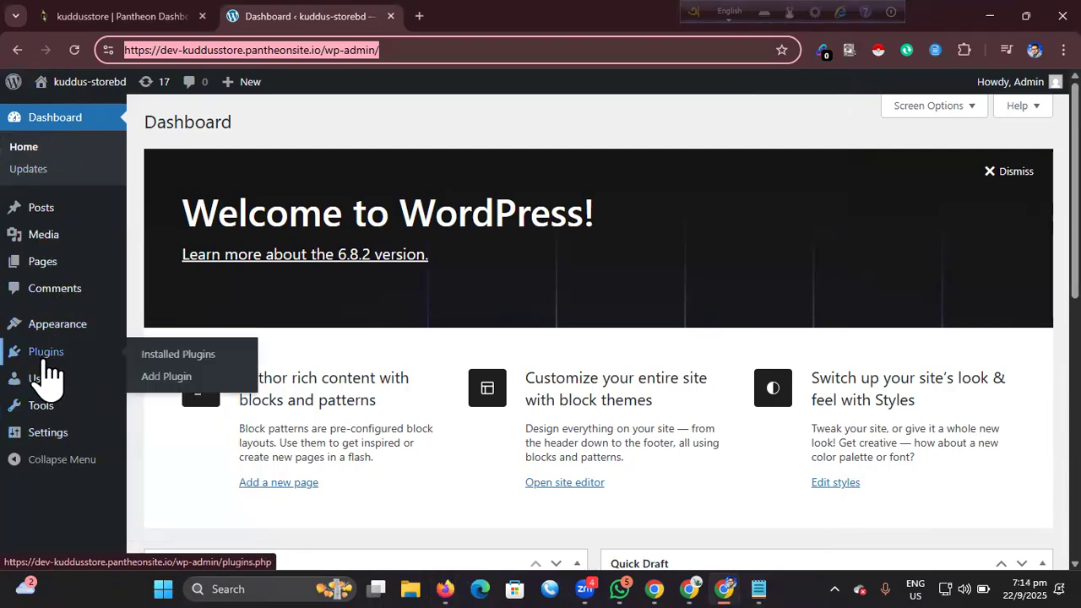
pyautogui.click(186, 378)
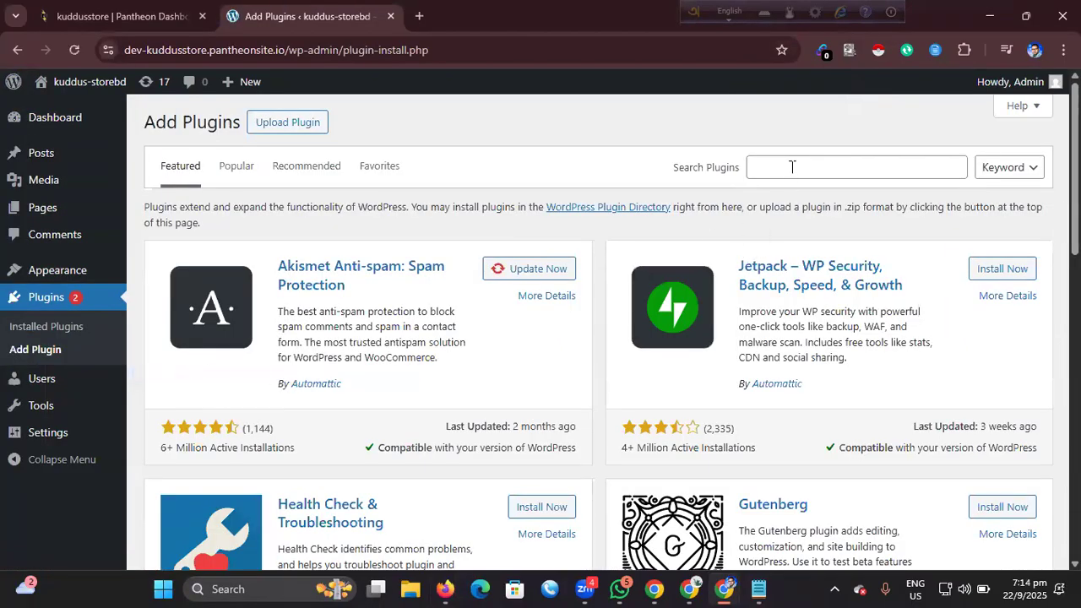
pyautogui.click(792, 167)
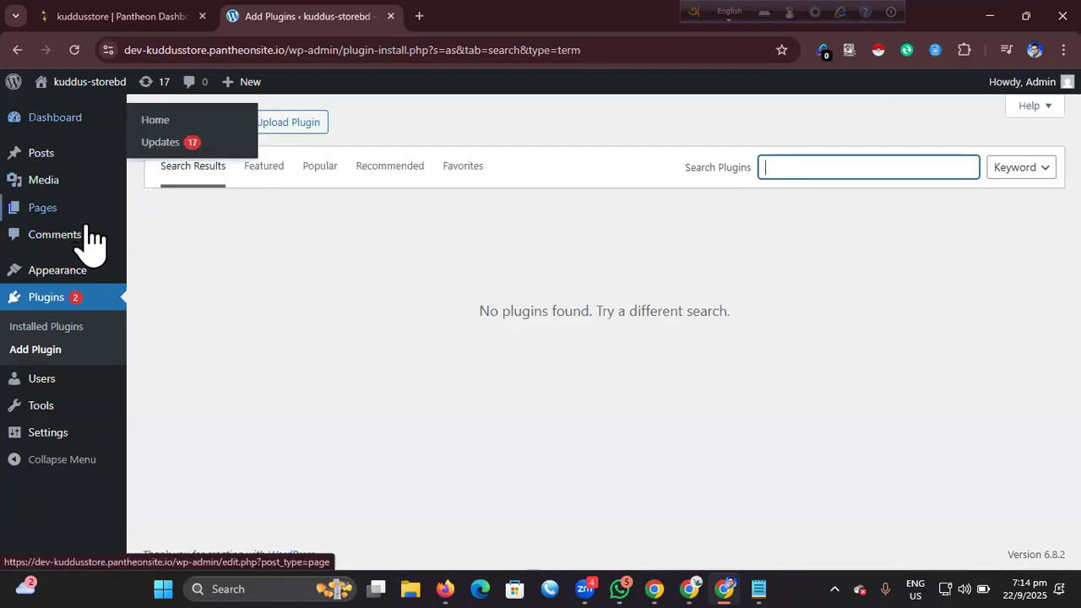
pyautogui.moveTo(76, 272)
pyautogui.click(169, 273)
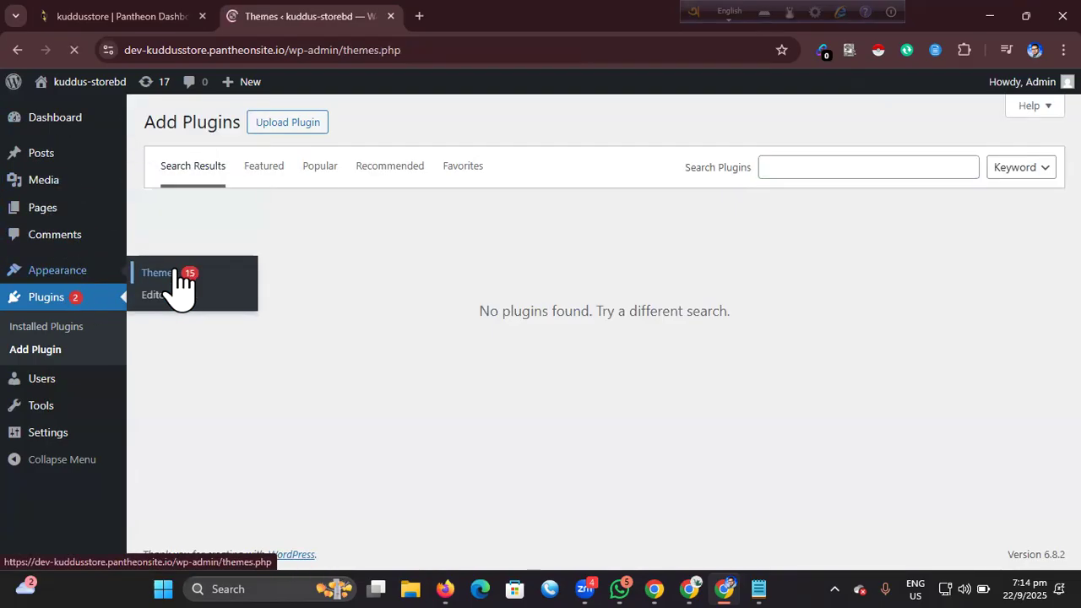
# Search the theme directory for Astra, install it and activate it
pyautogui.click(865, 159)
pyautogui.write('astr')
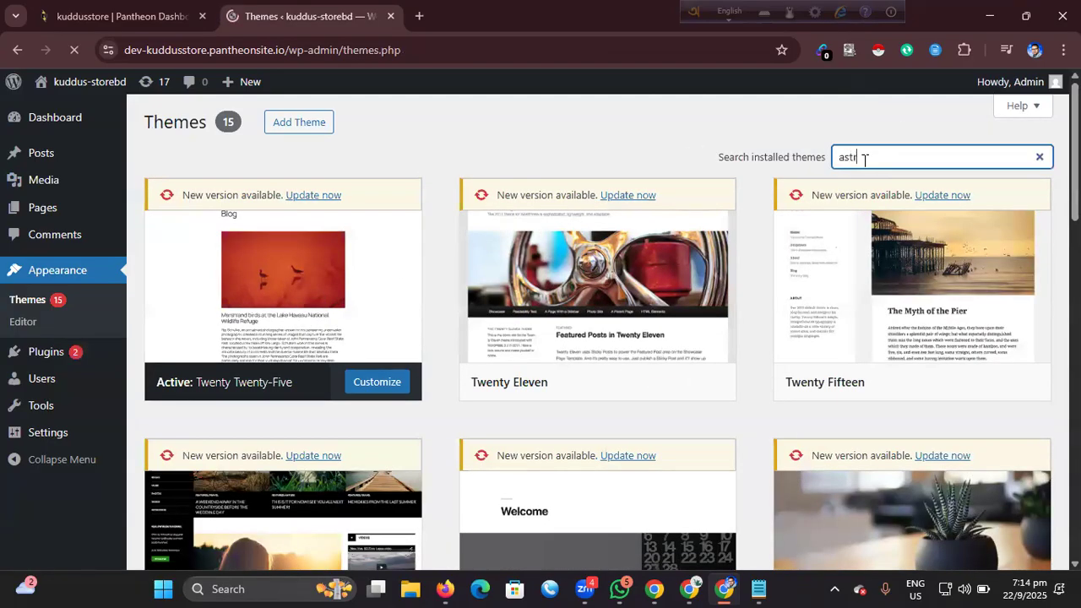
pyautogui.write('a')
pyautogui.press('BackSpace')
pyautogui.press('BackSpace')
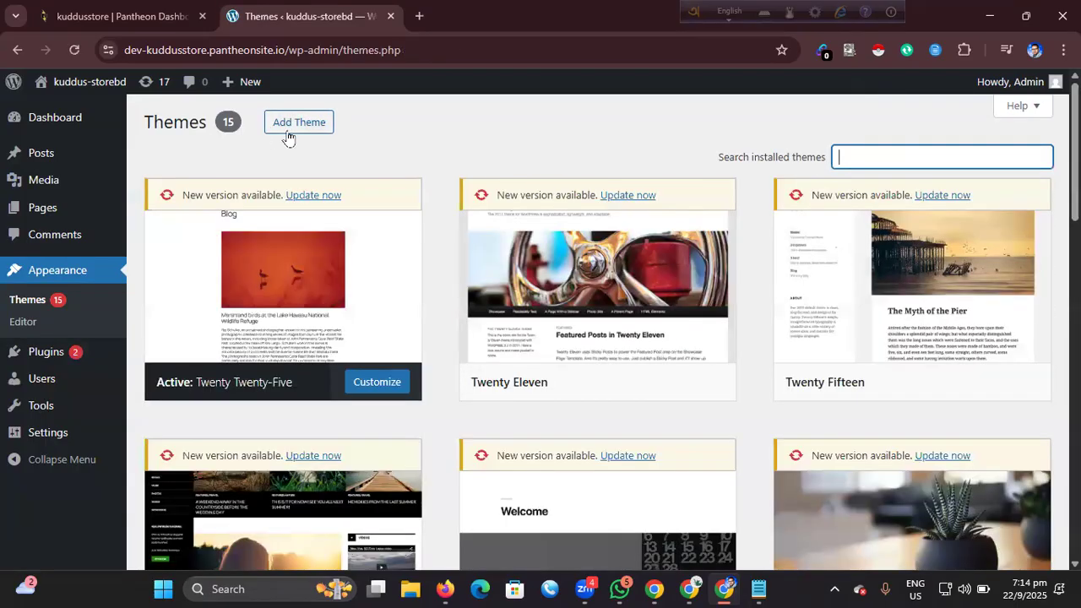
pyautogui.click(291, 127)
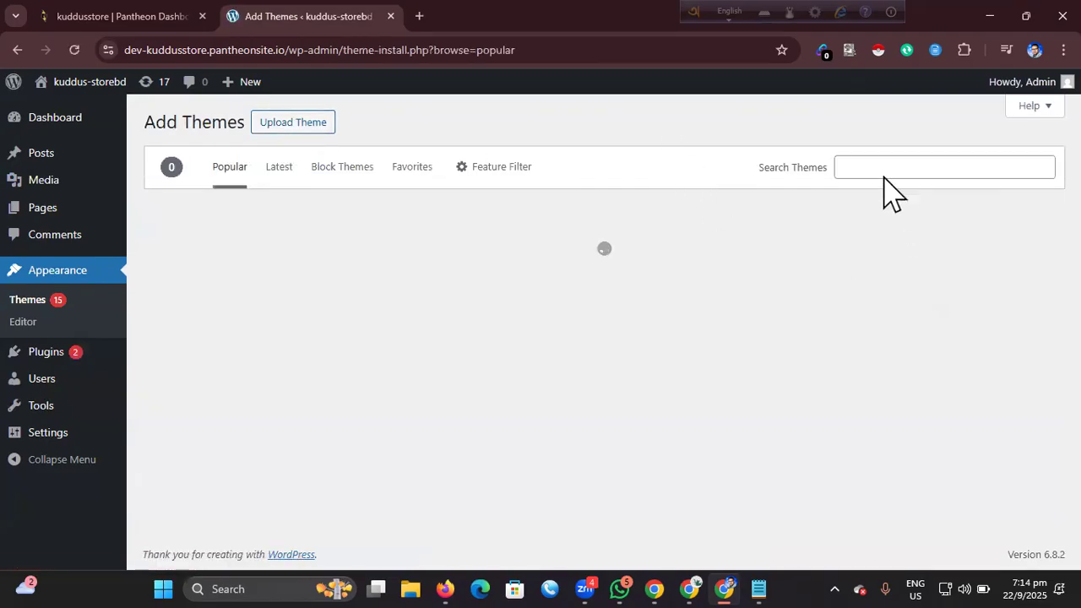
pyautogui.click(880, 169)
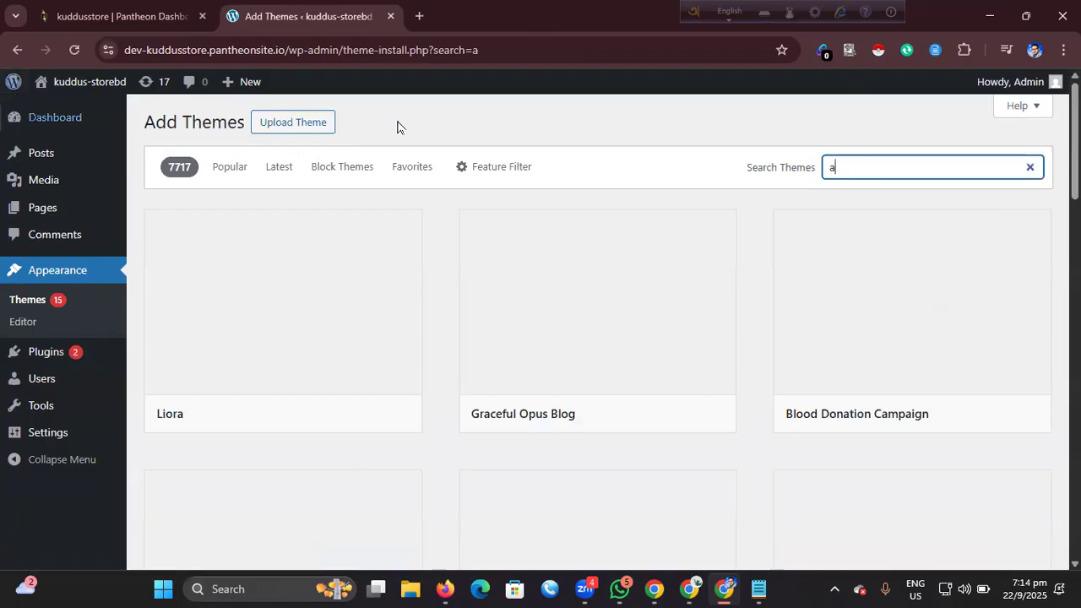
pyautogui.write('astra')
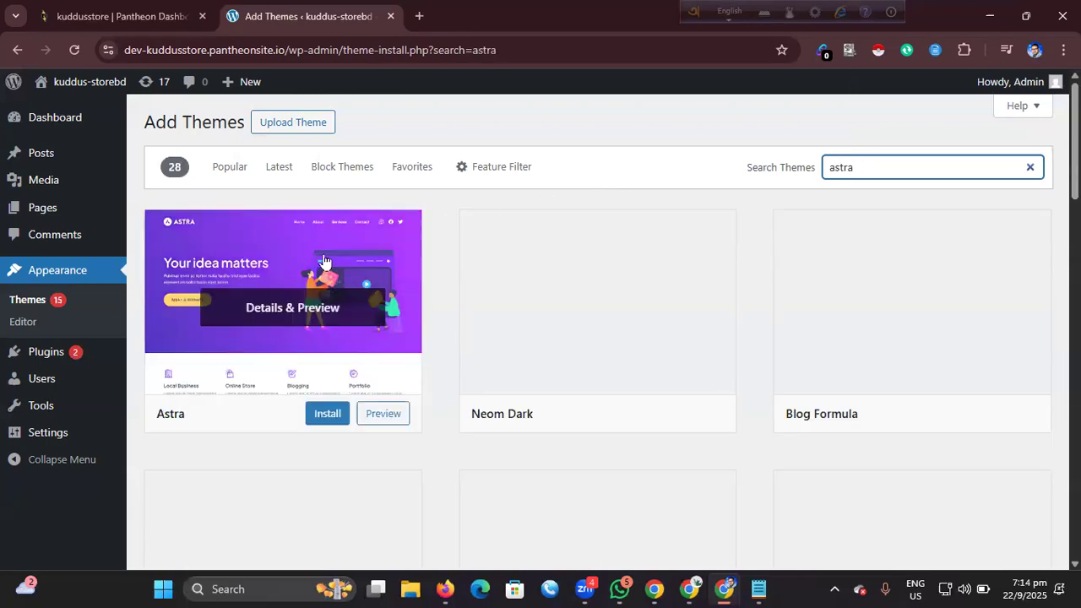
pyautogui.click(331, 416)
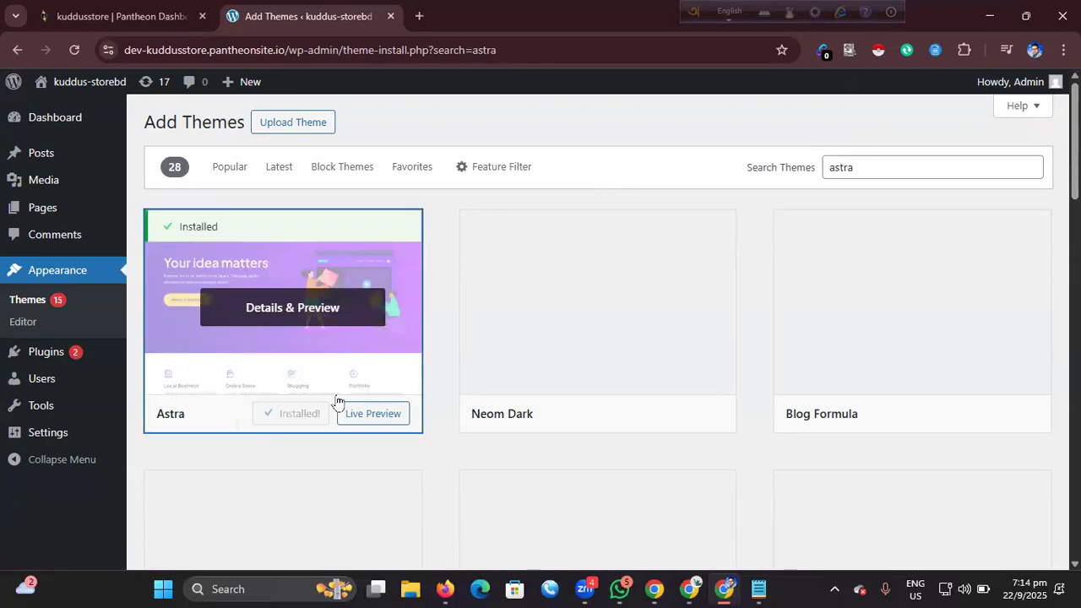
pyautogui.click(300, 419)
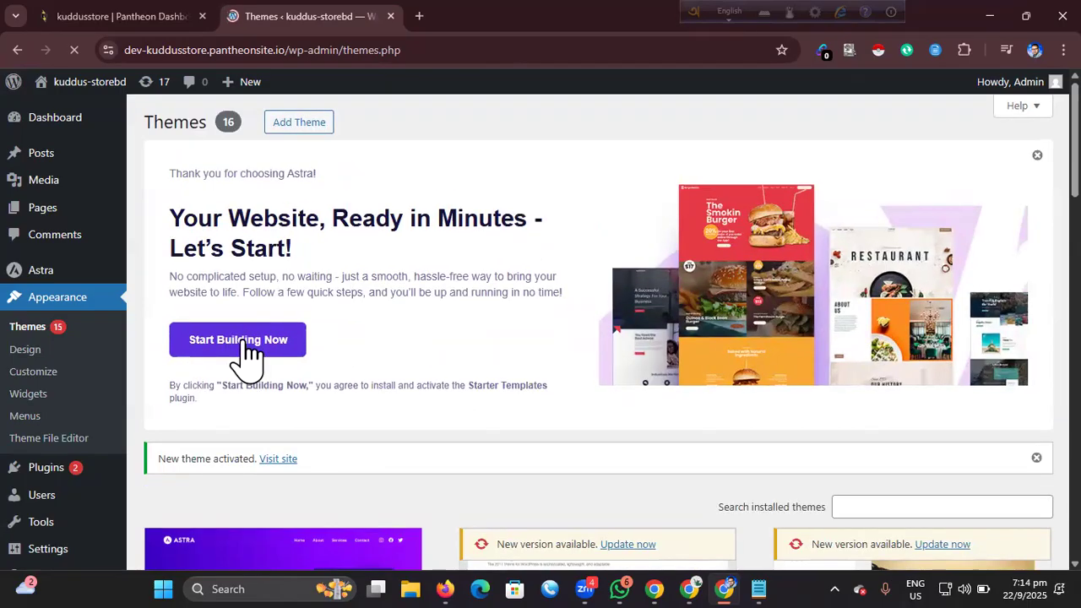
# Launch Starter Templates from the Astra banner's Start Building Now and wait for it to load
pyautogui.click(246, 342)
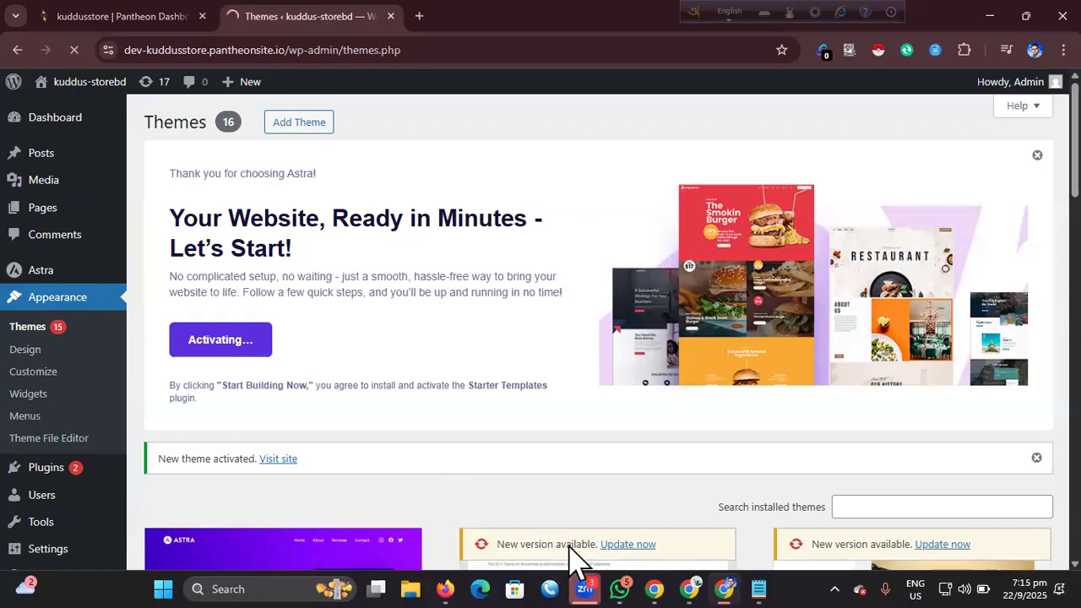
pyautogui.moveTo(240, 338); pyautogui.dragTo(488, 194)
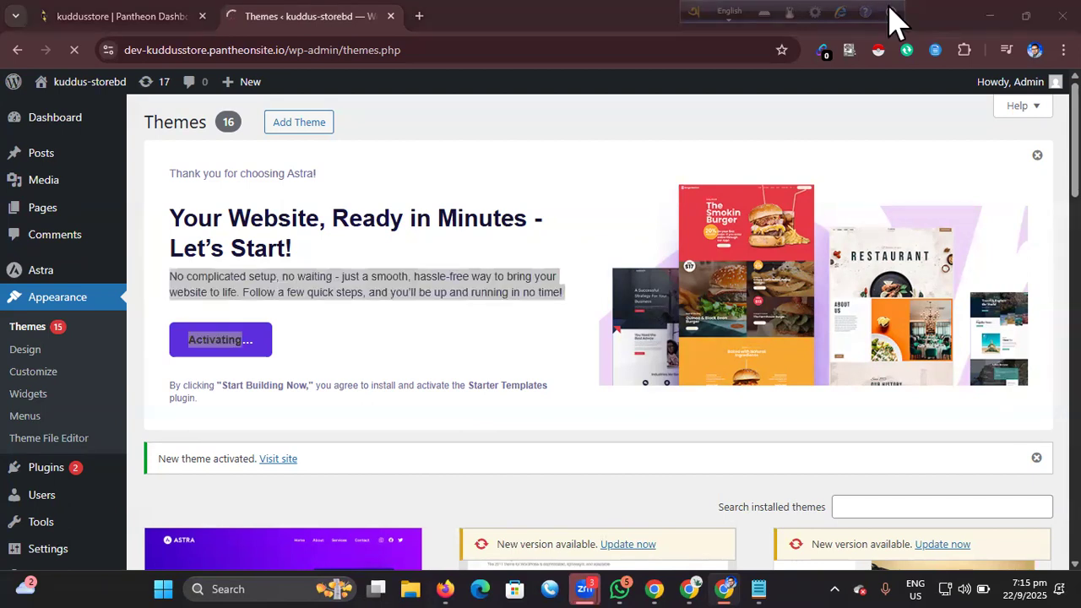
pyautogui.click(495, 210)
pyautogui.scroll(-3, 495, 203)
pyautogui.scroll(3, 495, 210)
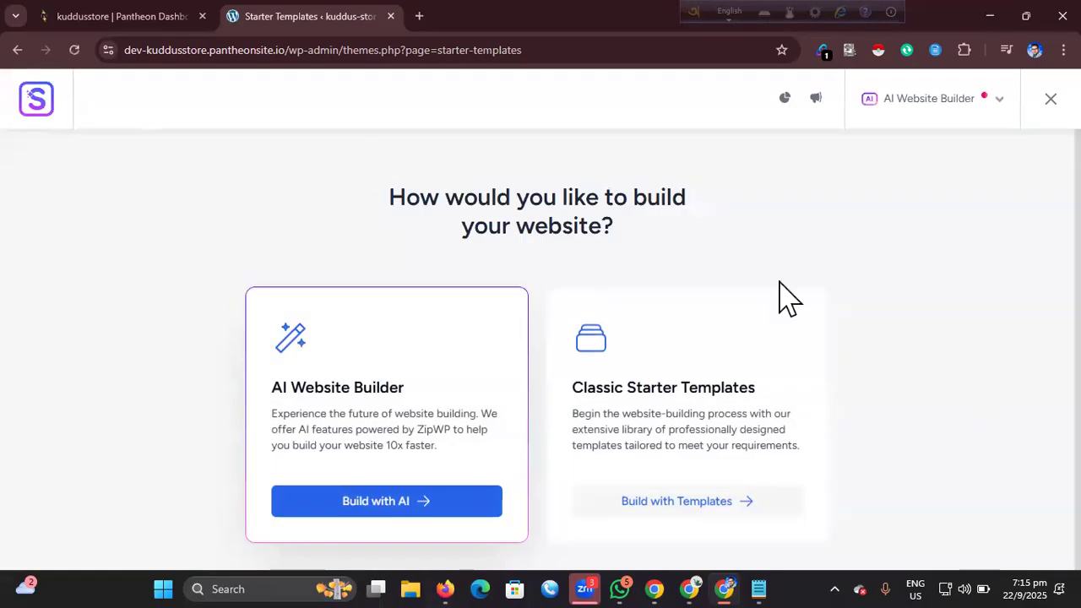
# Choose Classic Starter Templates with the Block Editor as page builder
pyautogui.click(640, 510)
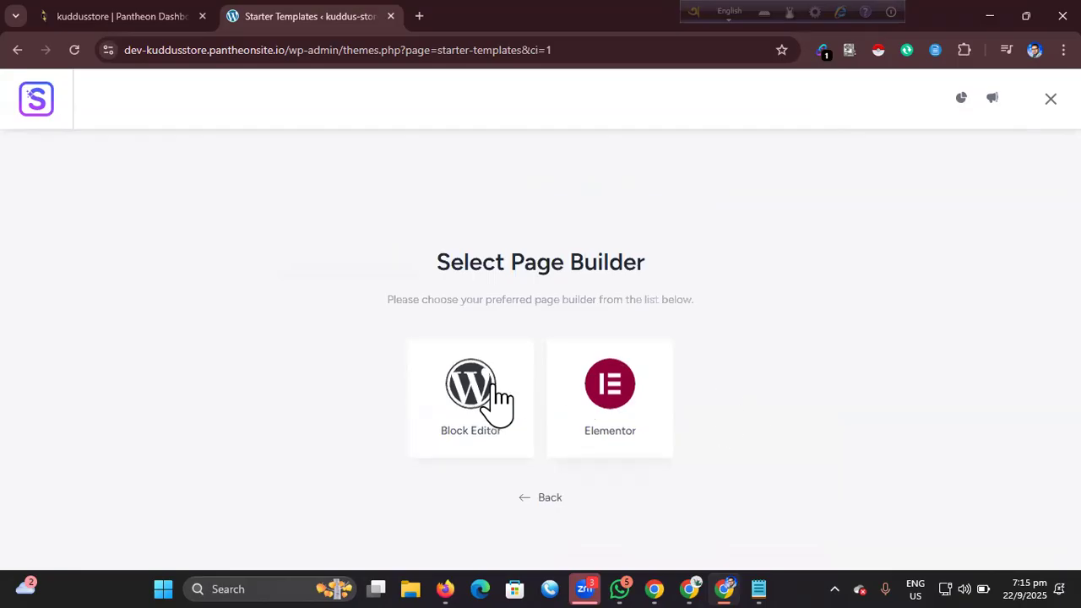
pyautogui.click(467, 390)
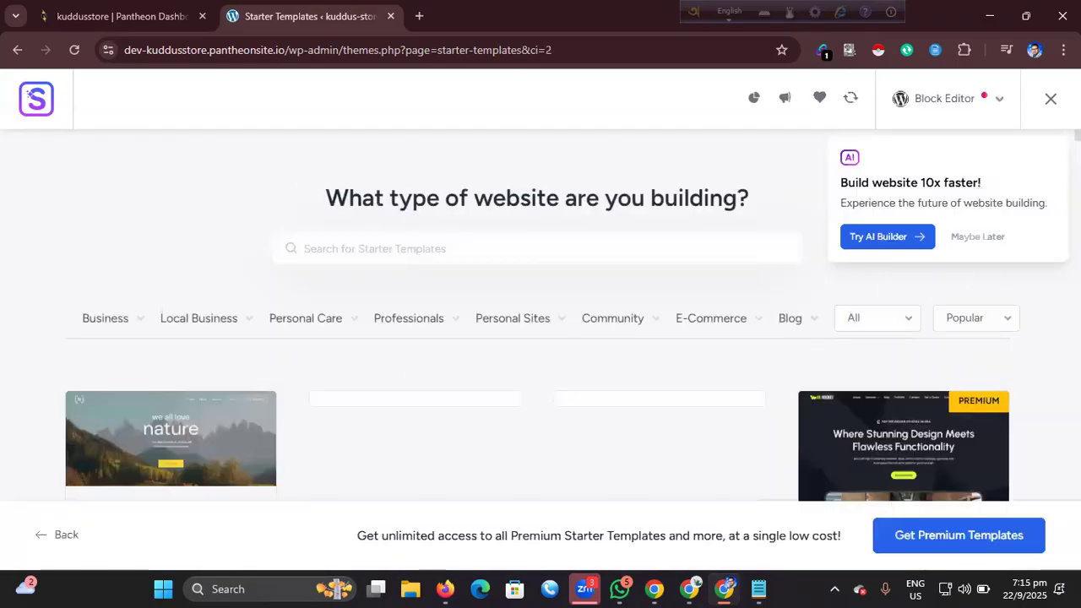
pyautogui.click(896, 235)
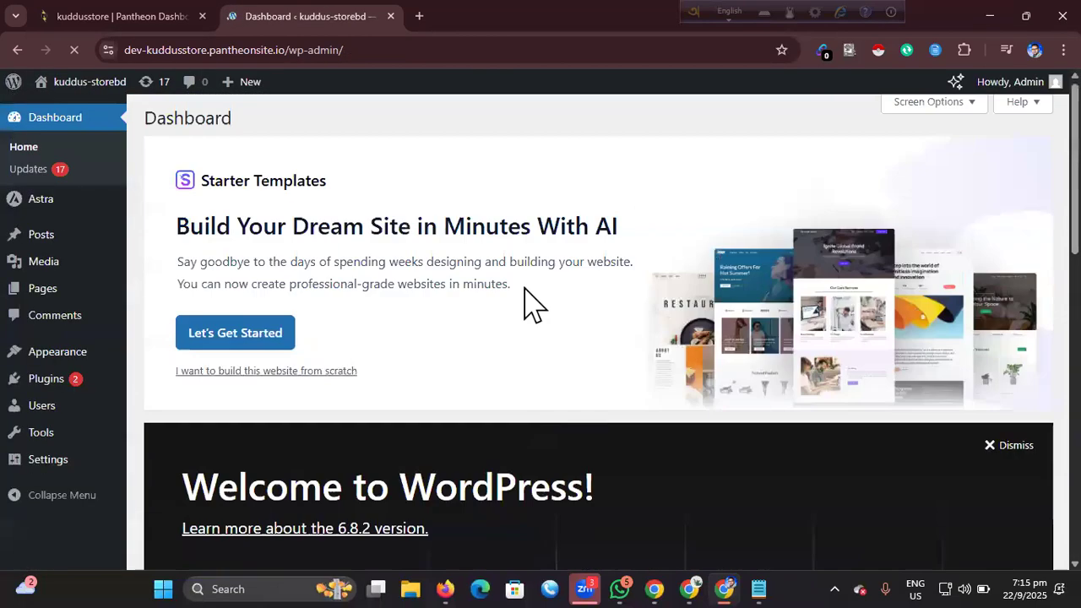
pyautogui.click(259, 342)
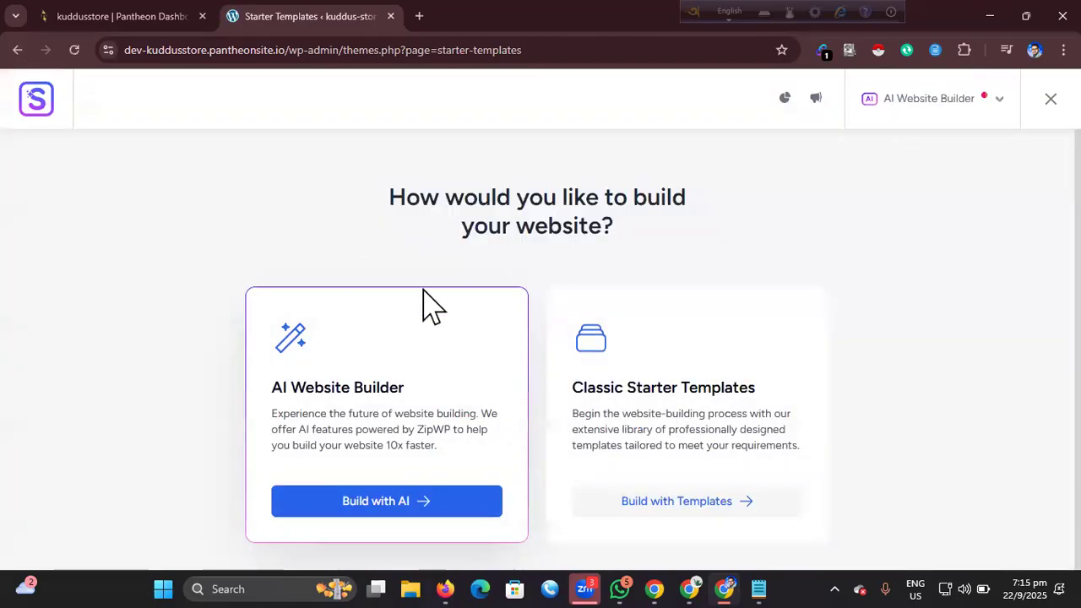
pyautogui.click(673, 503)
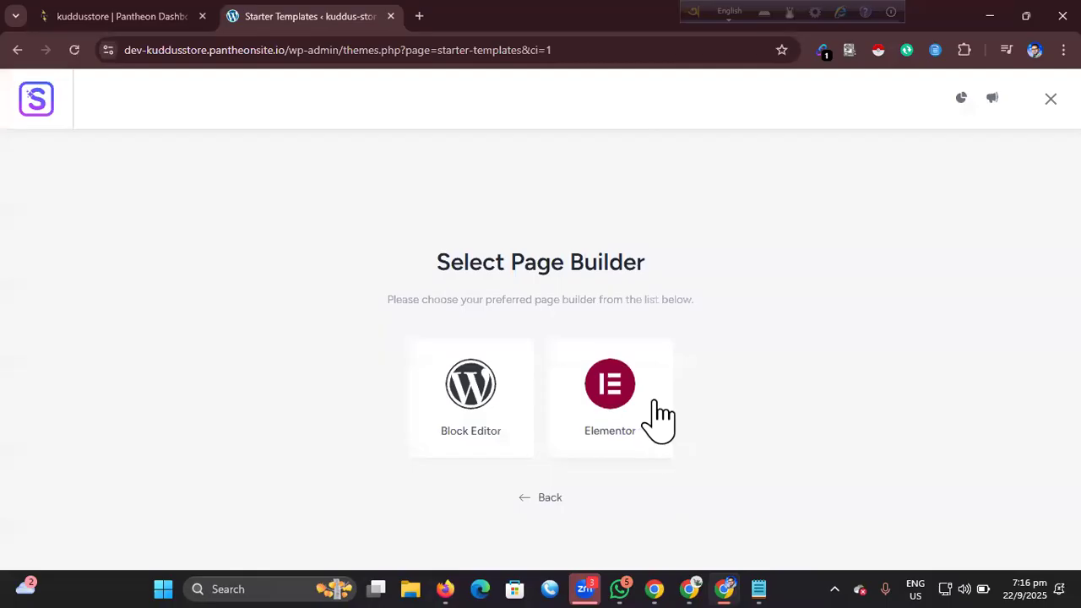
pyautogui.click(476, 412)
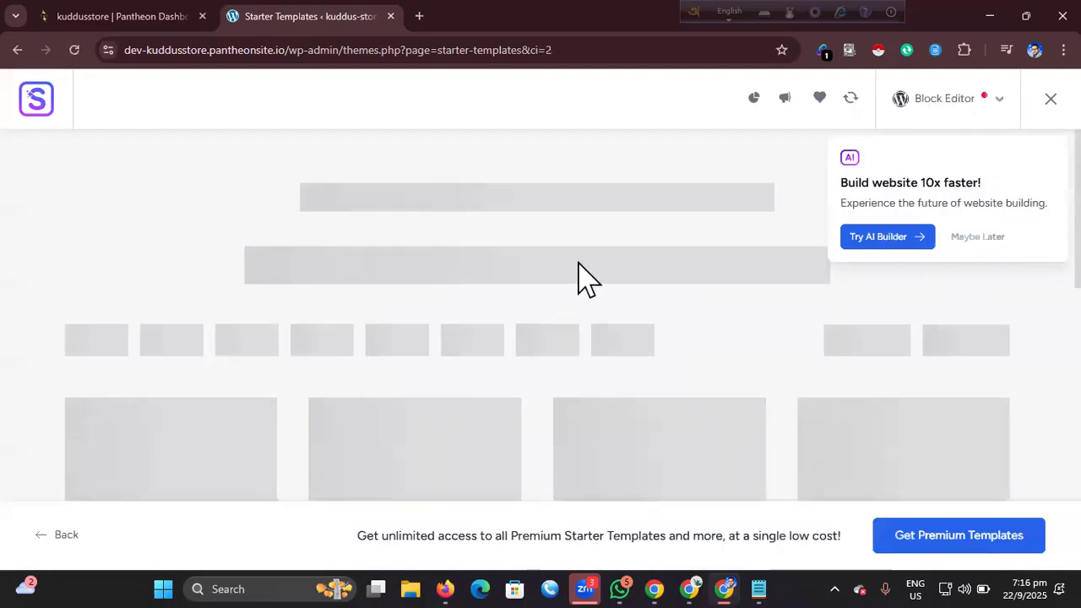
# Scroll through the template gallery to browse designs like Love Nature and Branding Store
pyautogui.scroll(-3, 475, 263)
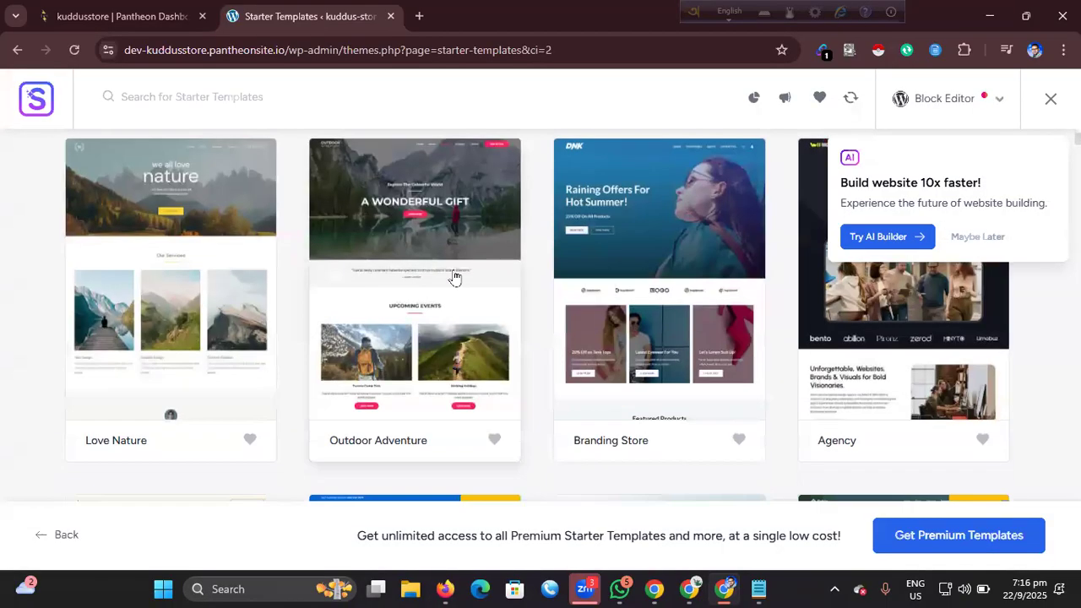
pyautogui.scroll(3, 572, 272)
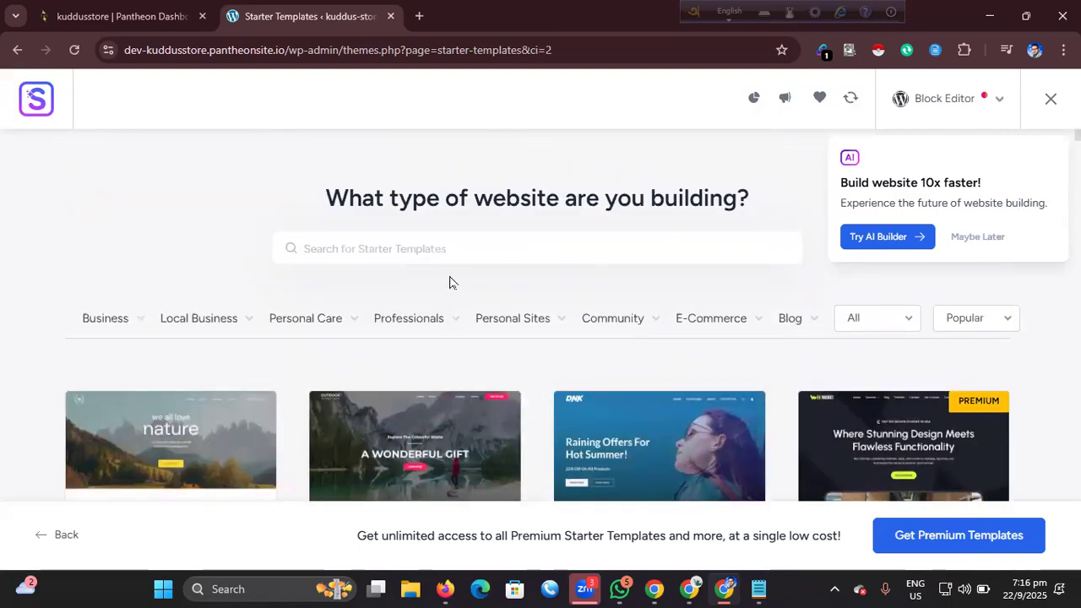
pyautogui.scroll(-5, 425, 299)
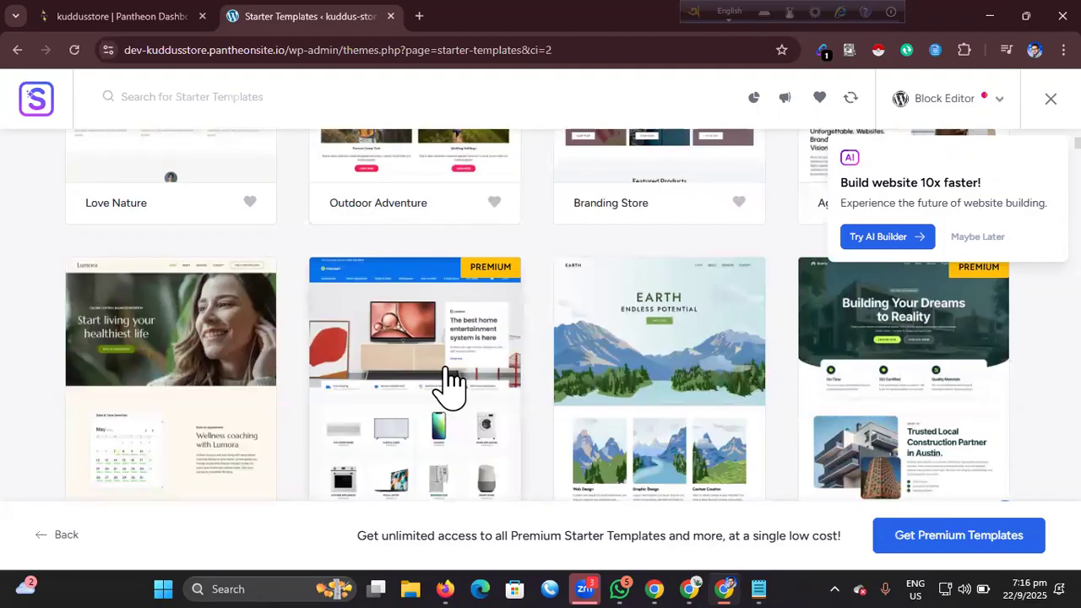
pyautogui.scroll(3, 413, 374)
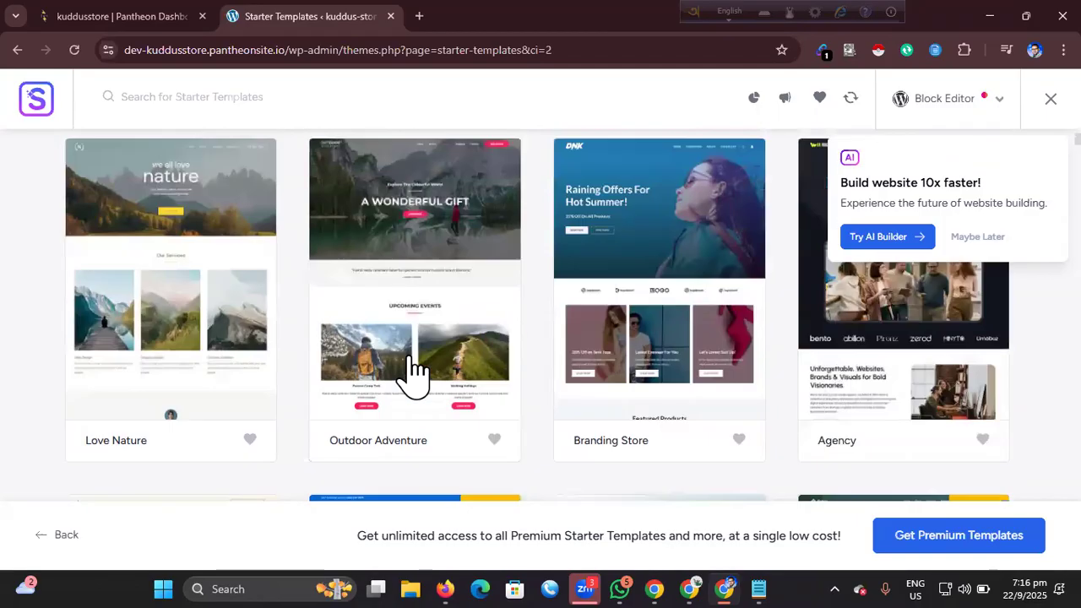
pyautogui.scroll(3, 632, 265)
pyautogui.moveTo(579, 395)
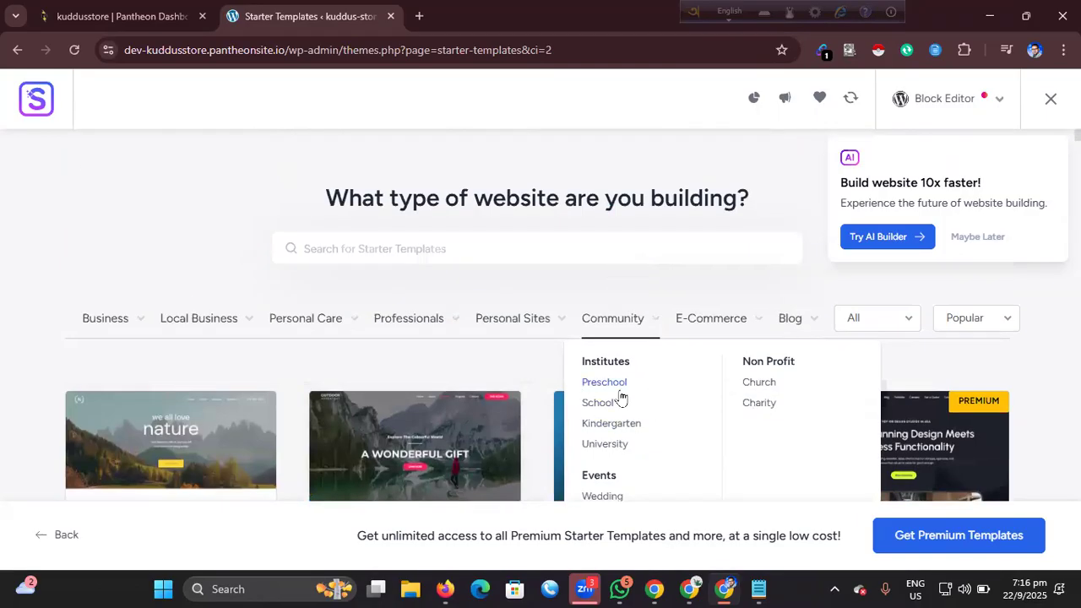
pyautogui.scroll(-3, 486, 364)
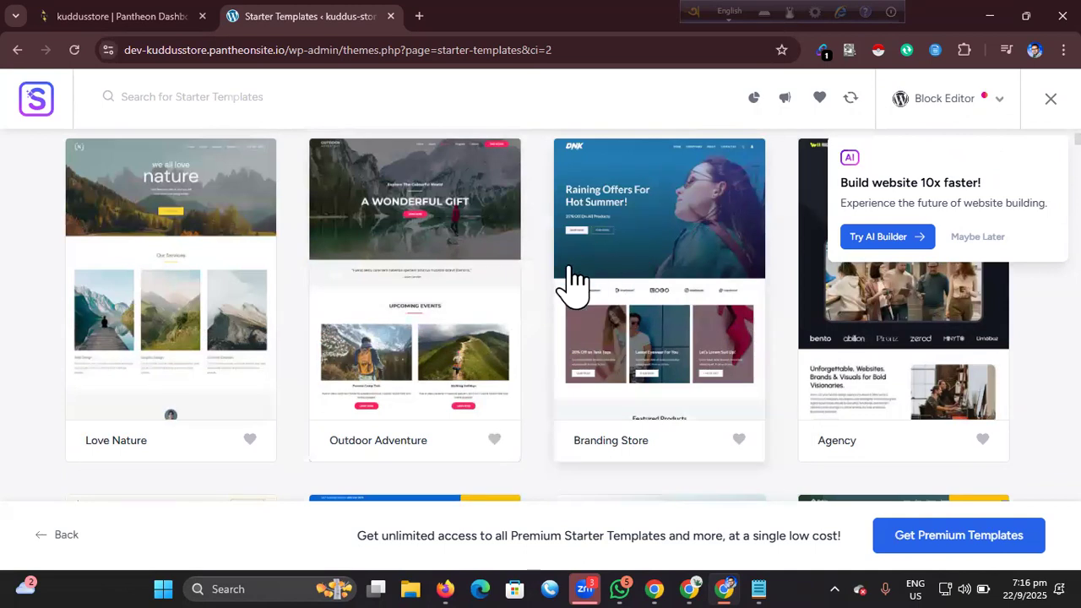
# Pick the Branding Store template and keep SureCart as the store option
pyautogui.click(627, 247)
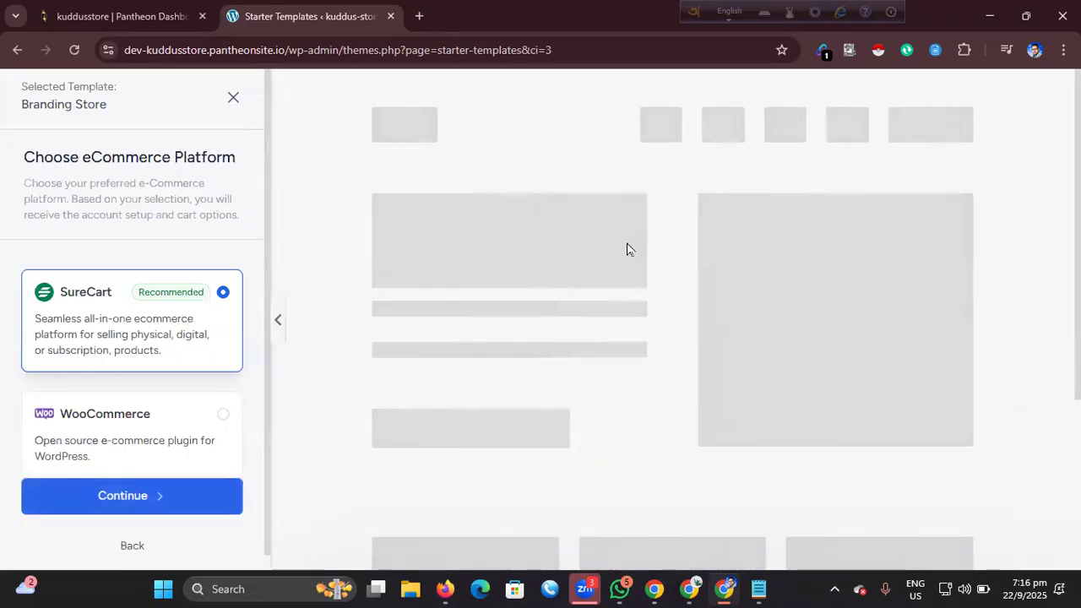
pyautogui.scroll(-5, 584, 267)
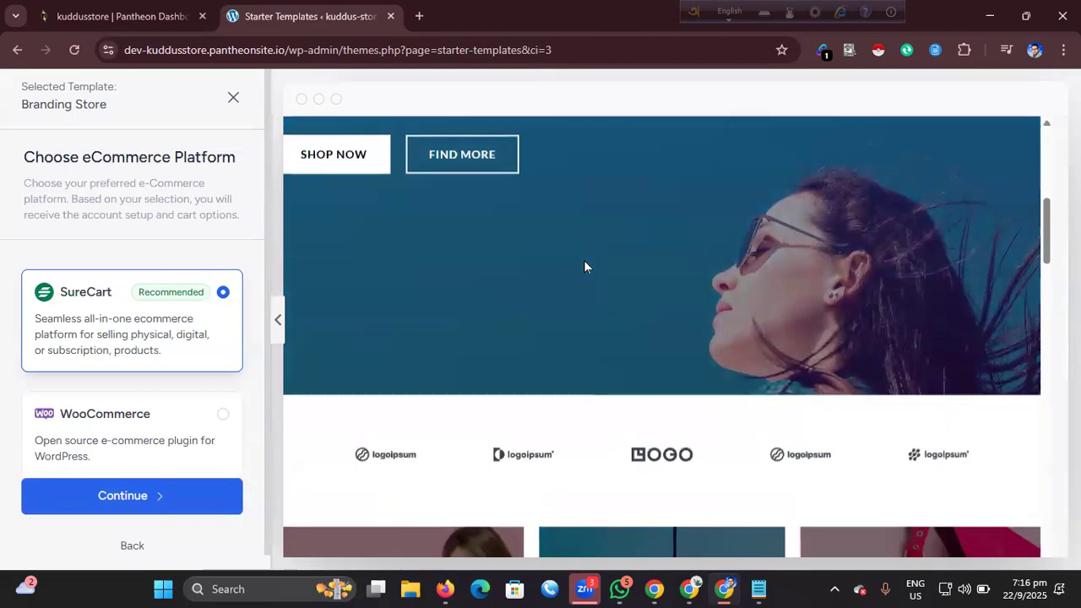
pyautogui.scroll(-10, 584, 267)
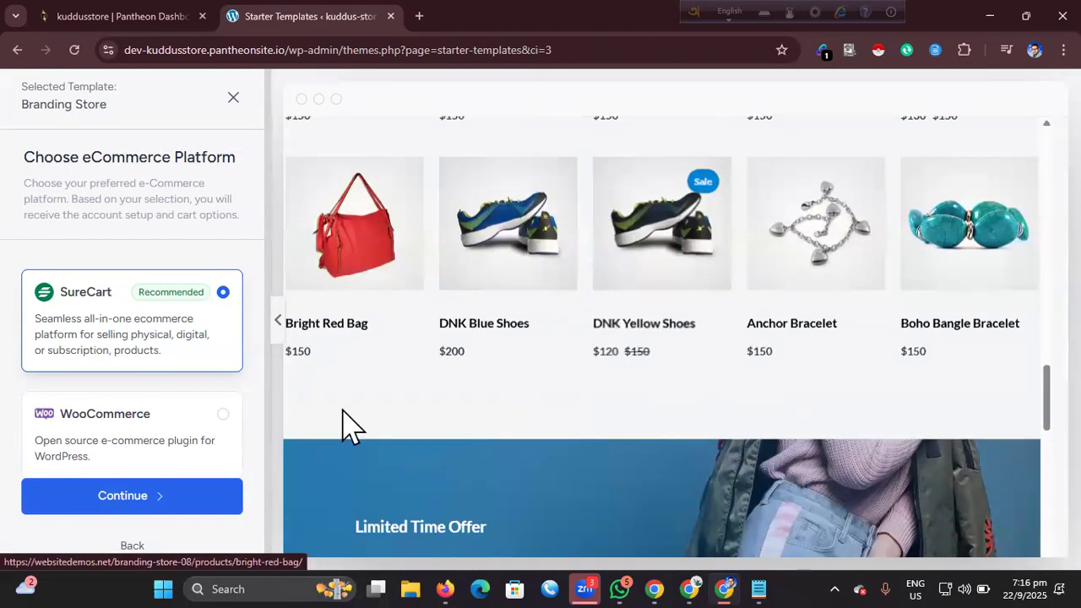
pyautogui.click(144, 511)
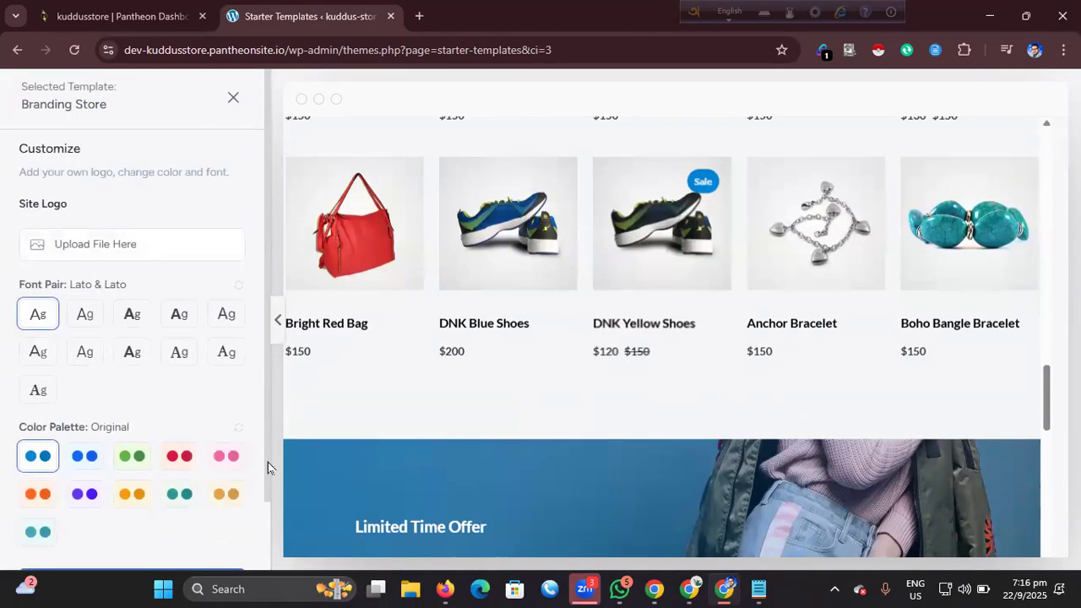
# Skip adding a logo and accept the default fonts and colours
pyautogui.scroll(-2, 197, 442)
pyautogui.scroll(2, 186, 436)
pyautogui.scroll(-2, 169, 439)
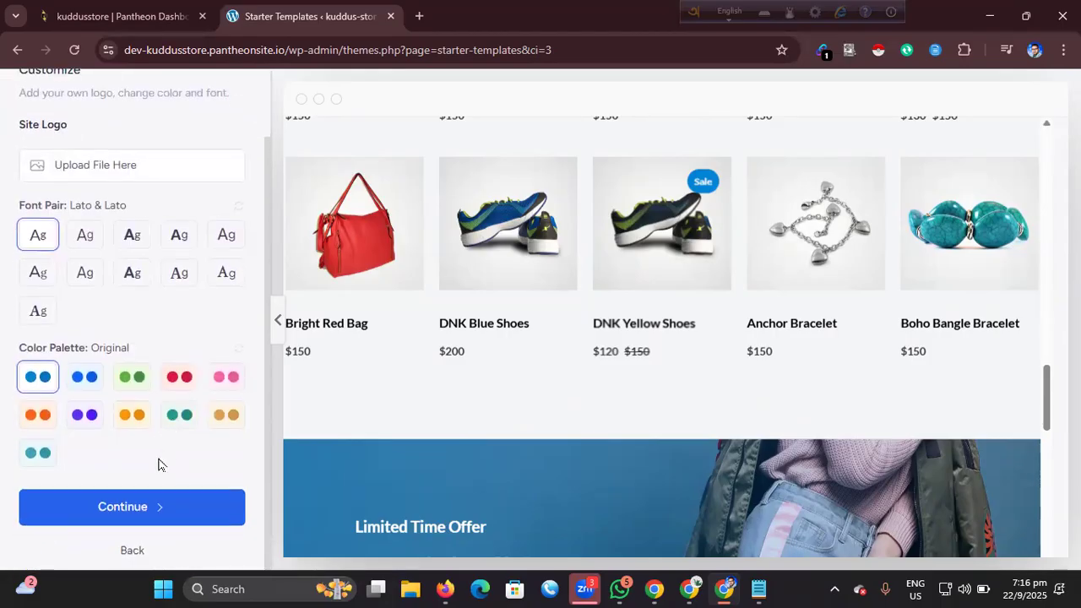
pyautogui.click(114, 167)
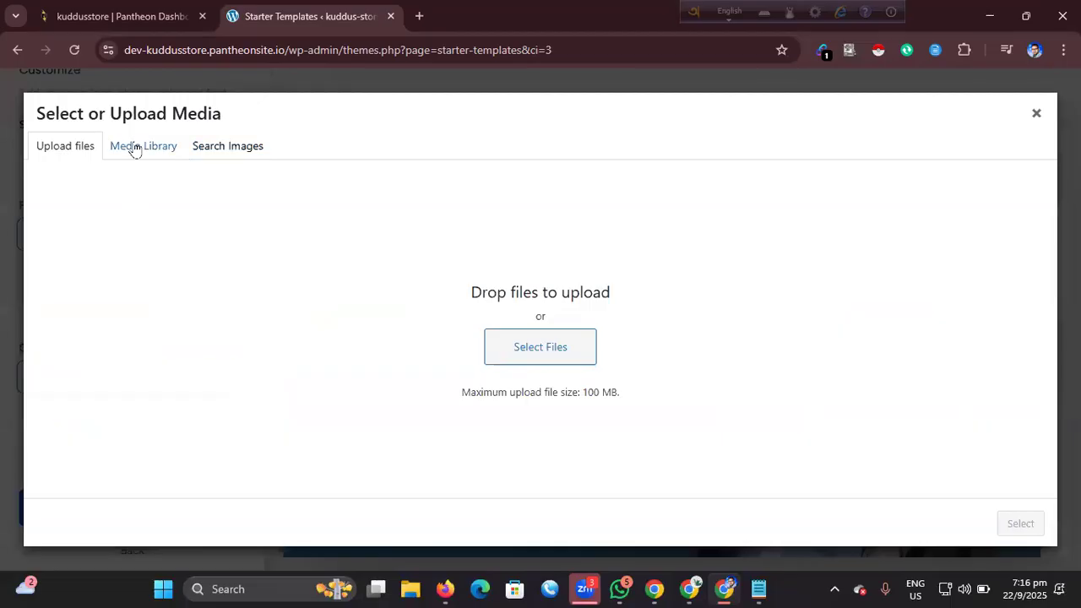
pyautogui.click(1043, 109)
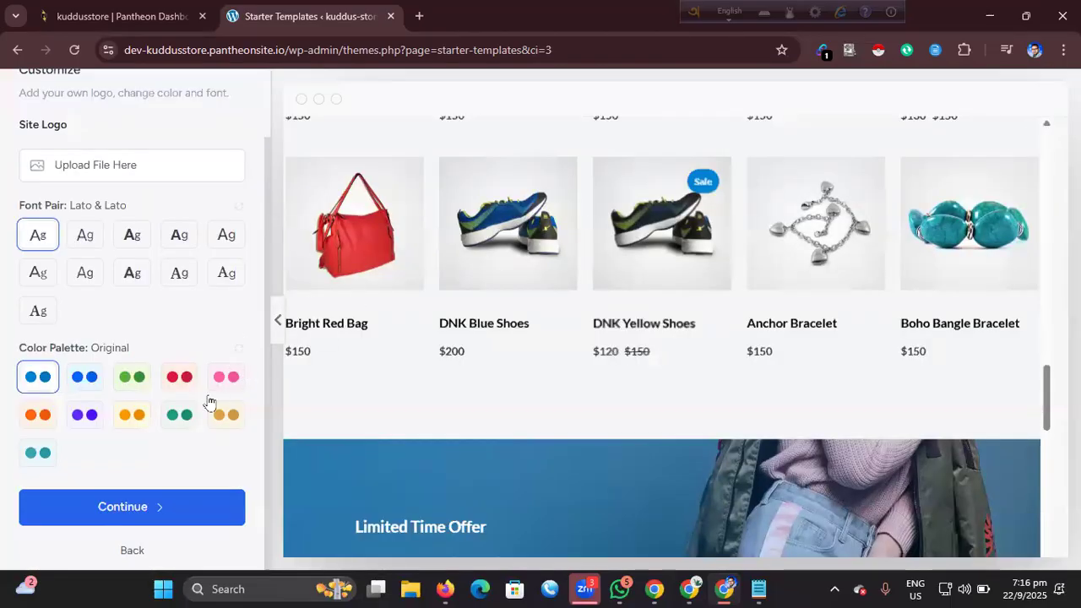
pyautogui.click(160, 511)
# Confirm the features, fill in the first name, and set Beginner experience for Myself/My Company
pyautogui.scroll(-3, 423, 248)
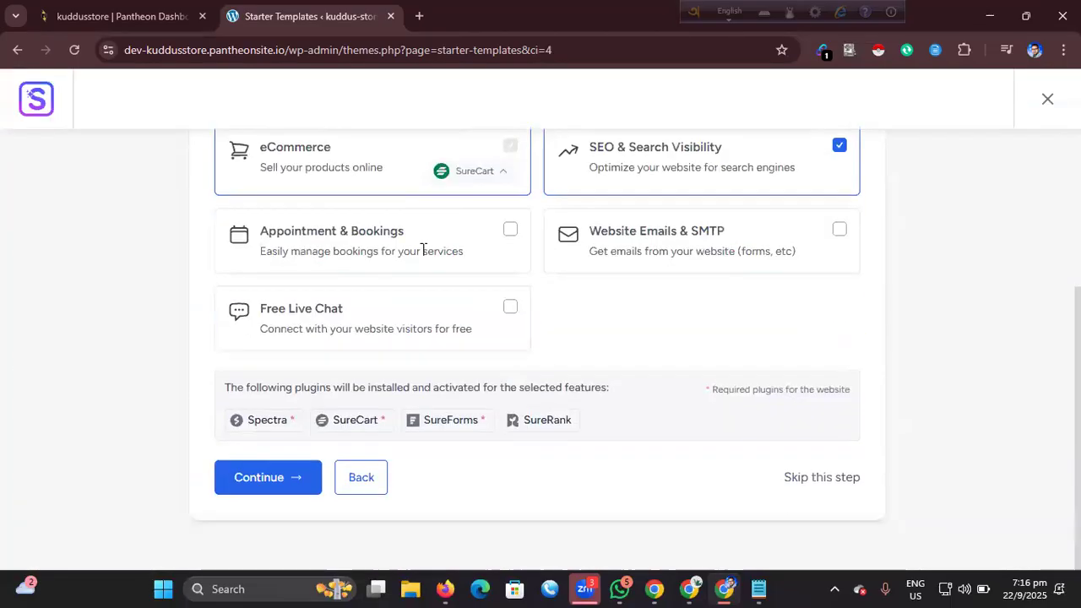
pyautogui.click(278, 493)
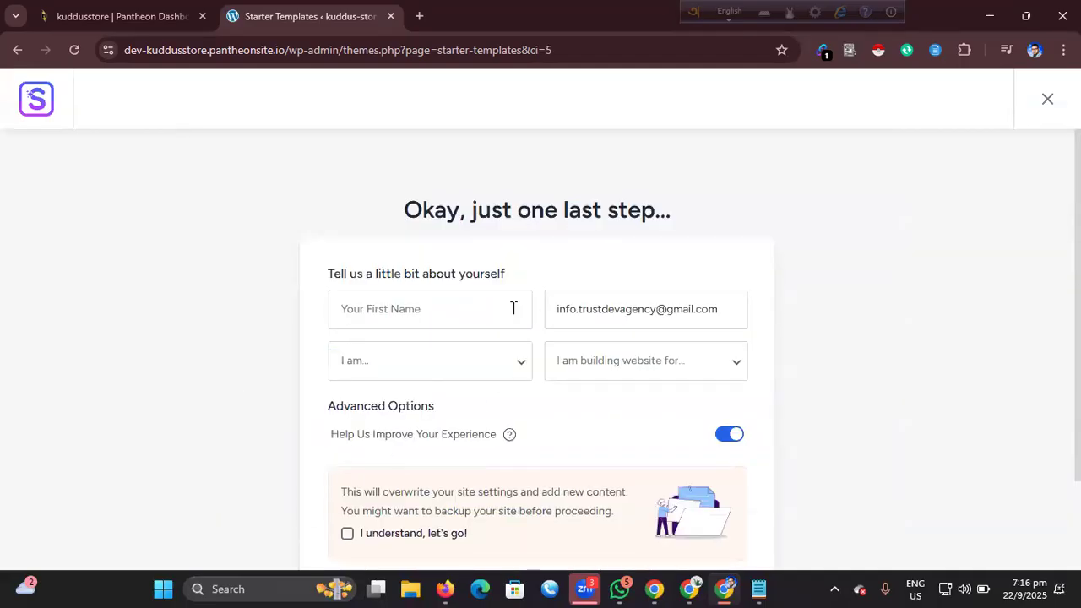
pyautogui.click(427, 318)
pyautogui.click(440, 353)
pyautogui.click(390, 376)
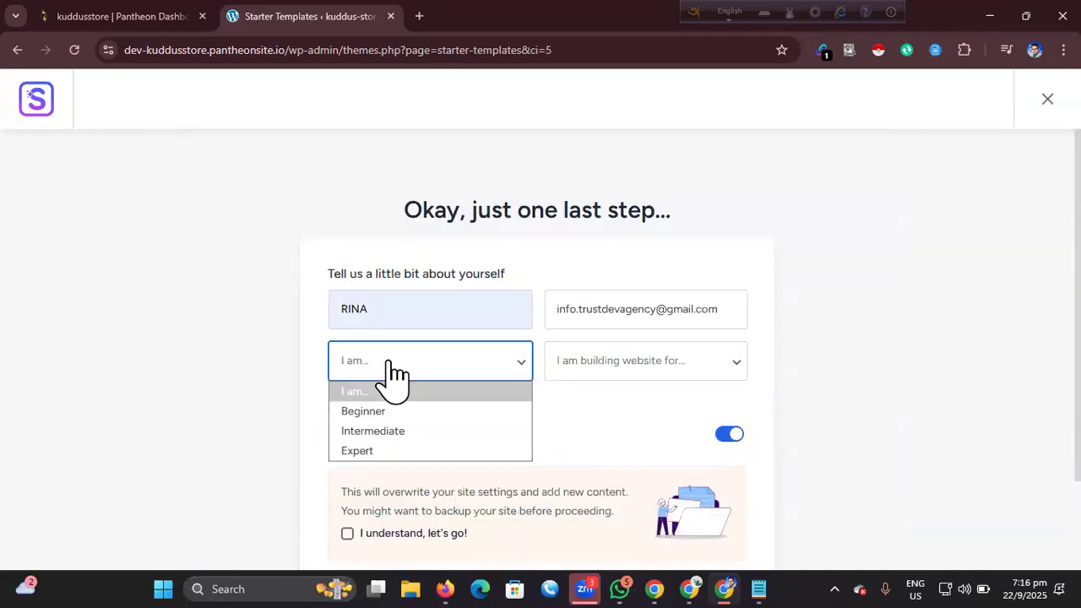
pyautogui.click(394, 411)
pyautogui.click(586, 376)
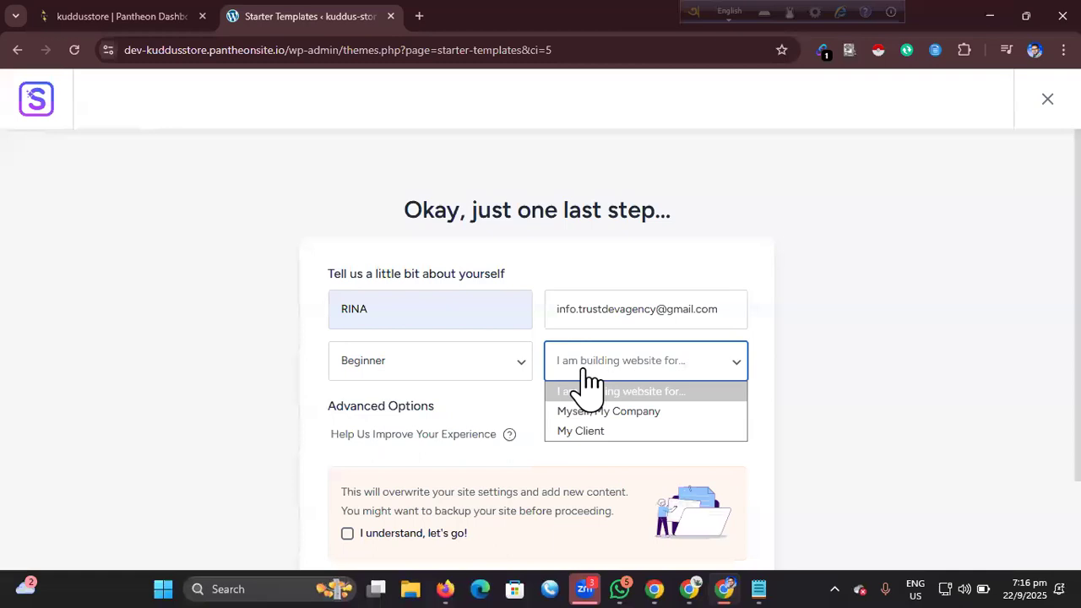
pyautogui.click(580, 414)
# Accept the site-overwrite warning and submit to build the website
pyautogui.click(420, 374)
pyautogui.click(420, 375)
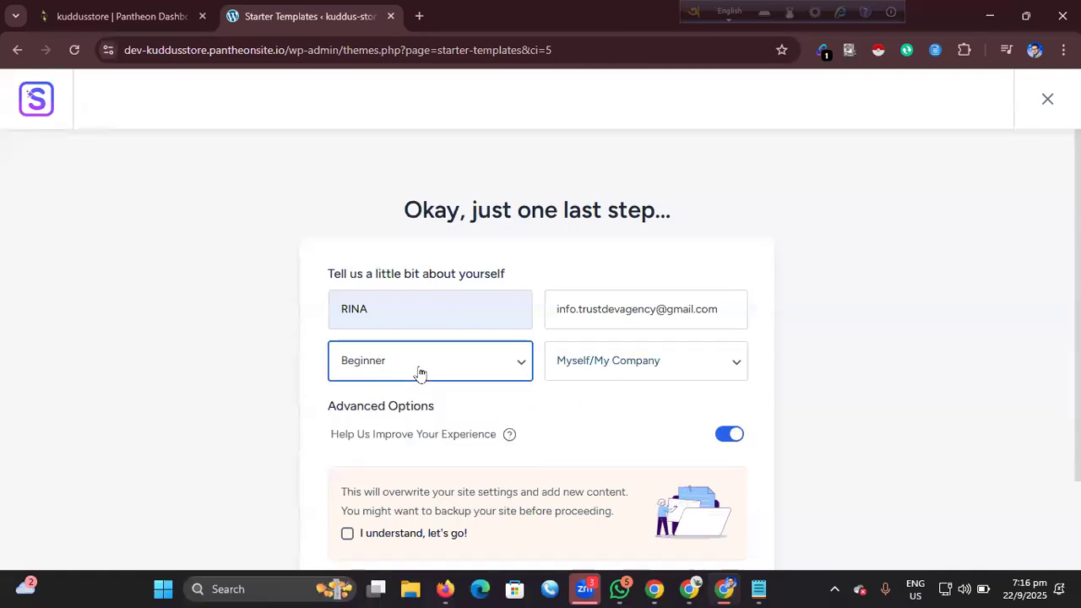
pyautogui.scroll(-2, 541, 391)
pyautogui.click(347, 350)
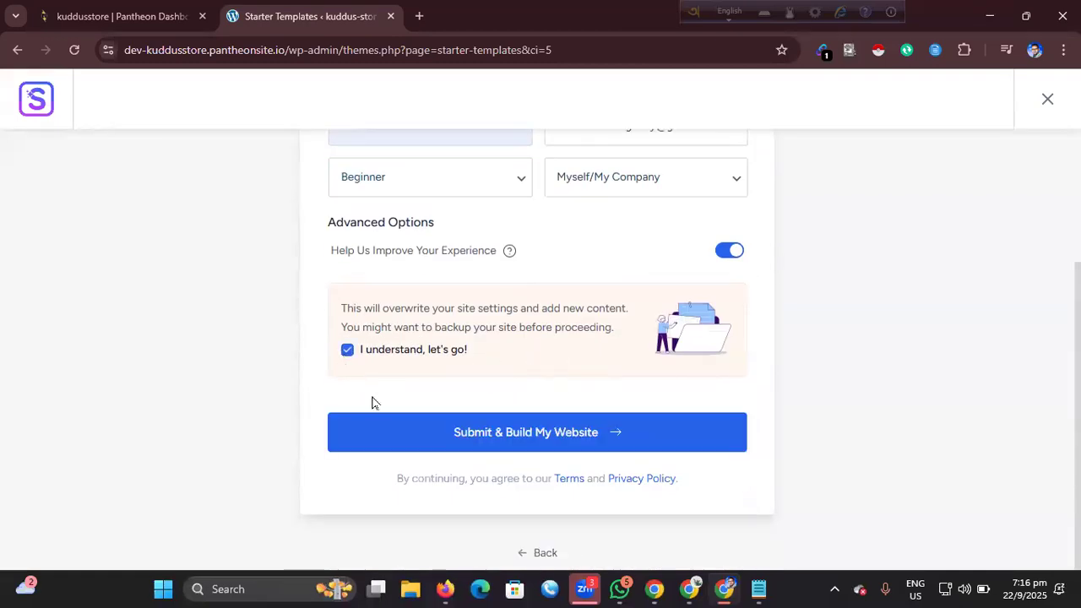
pyautogui.click(479, 433)
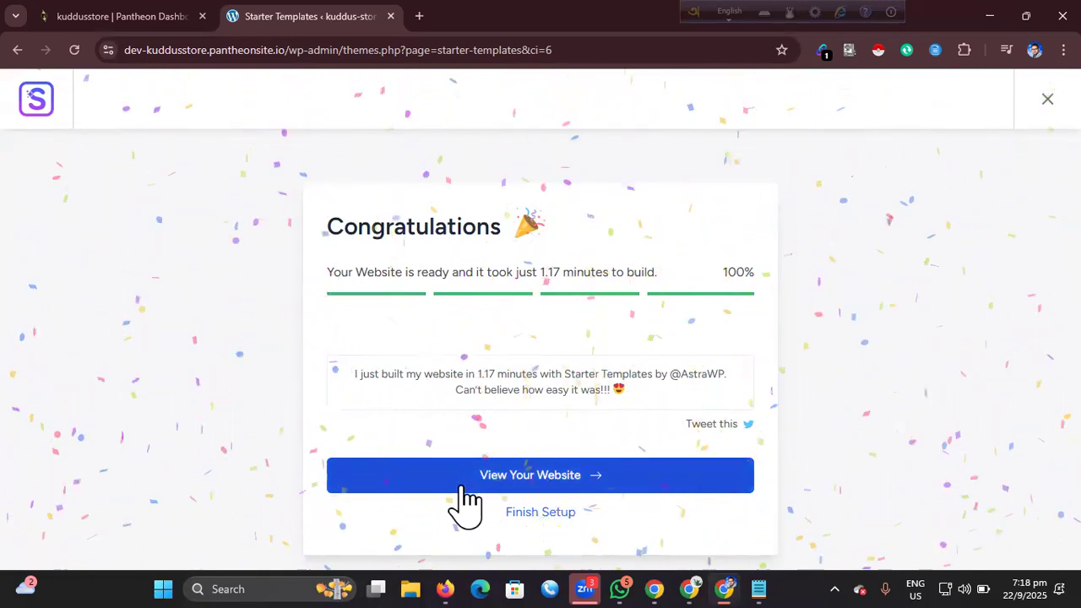
pyautogui.click(558, 515)
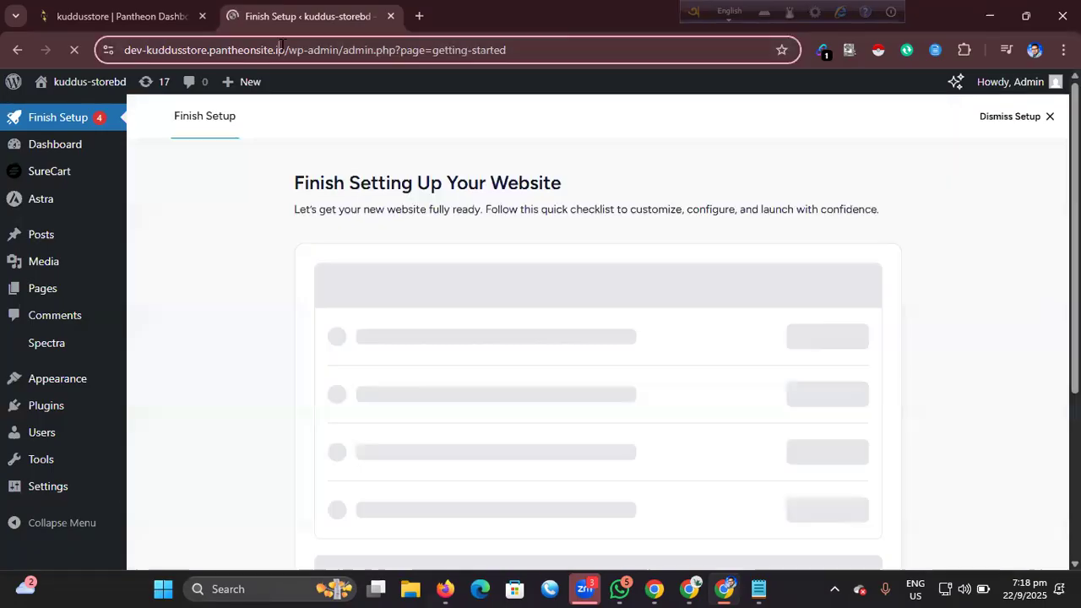
pyautogui.moveTo(278, 48); pyautogui.dragTo(195, 51)
pyautogui.click(280, 51)
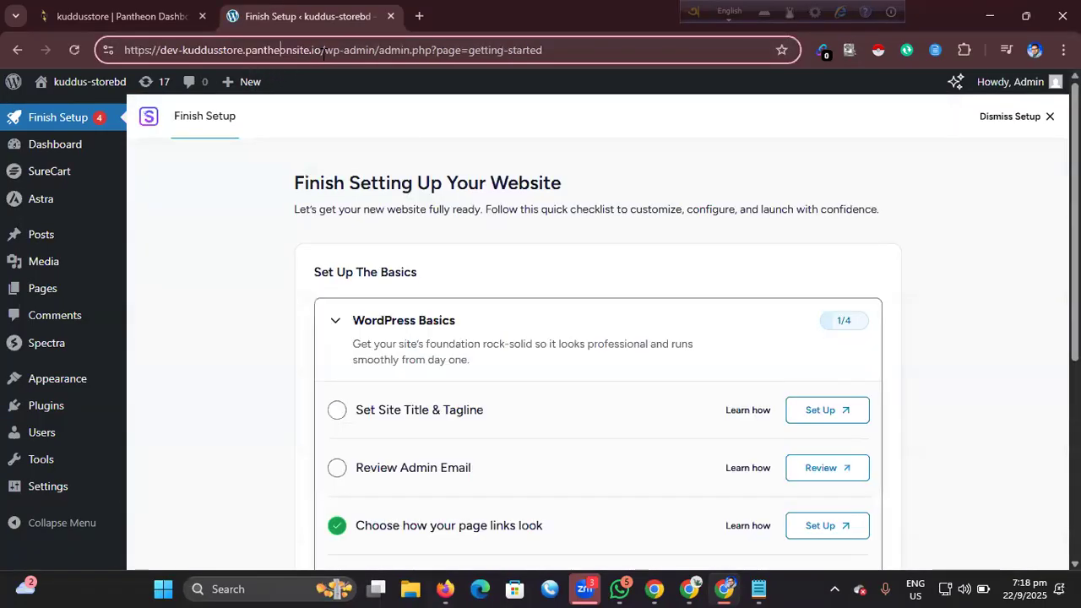
pyautogui.moveTo(314, 50); pyautogui.dragTo(250, 39)
pyautogui.moveTo(321, 50); pyautogui.dragTo(66, 71)
pyautogui.hotkey('ctrl', 'c')
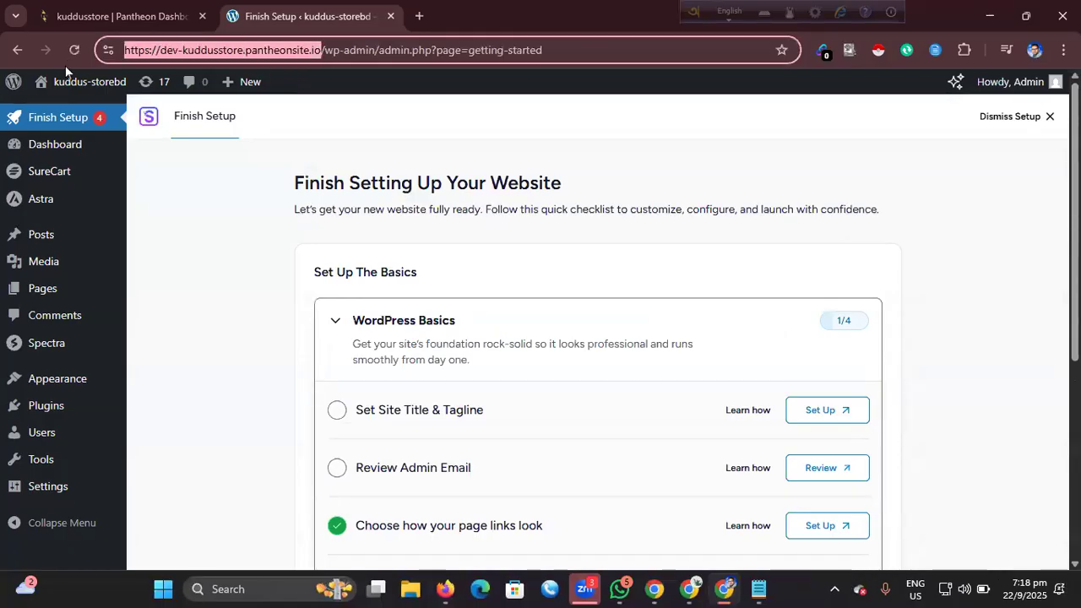
pyautogui.click(421, 15)
# Load the store's homepage in a new tab and scroll through it
pyautogui.hotkey('ctrl', 'v')
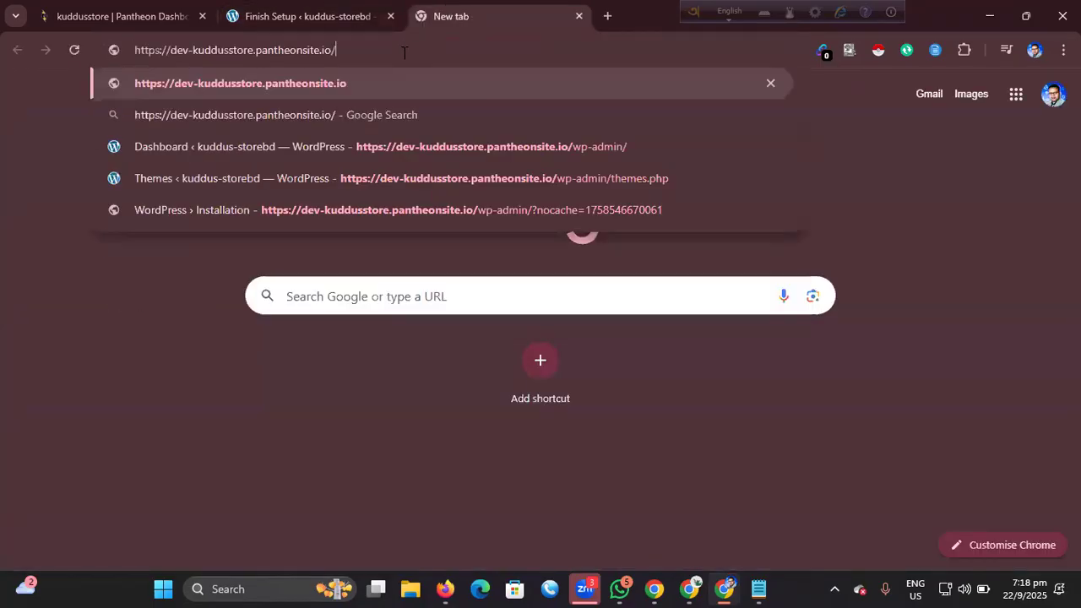
pyautogui.press('Return')
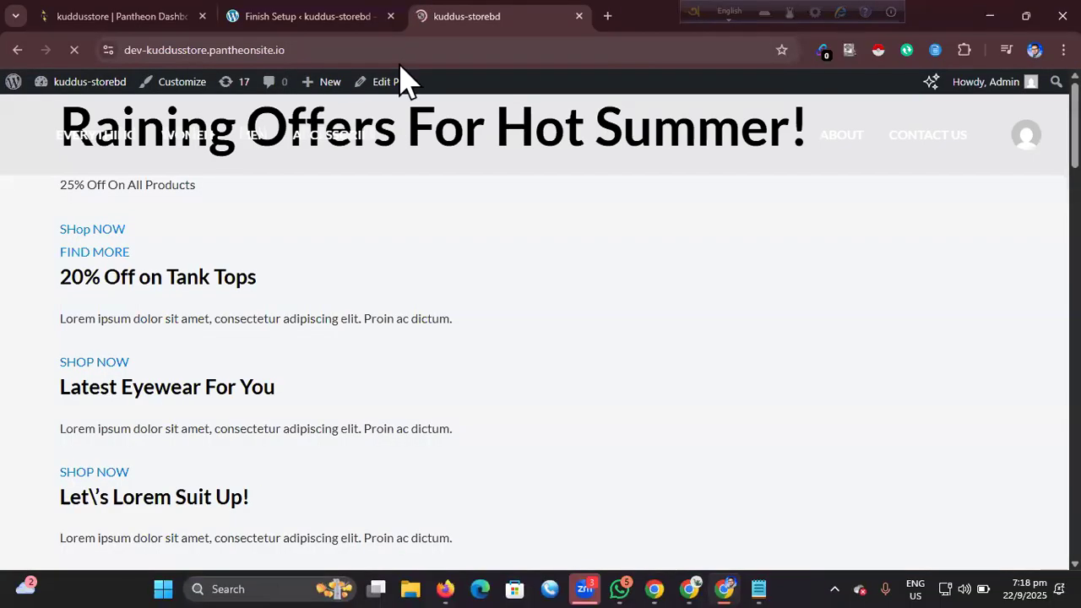
pyautogui.scroll(-15, 374, 205)
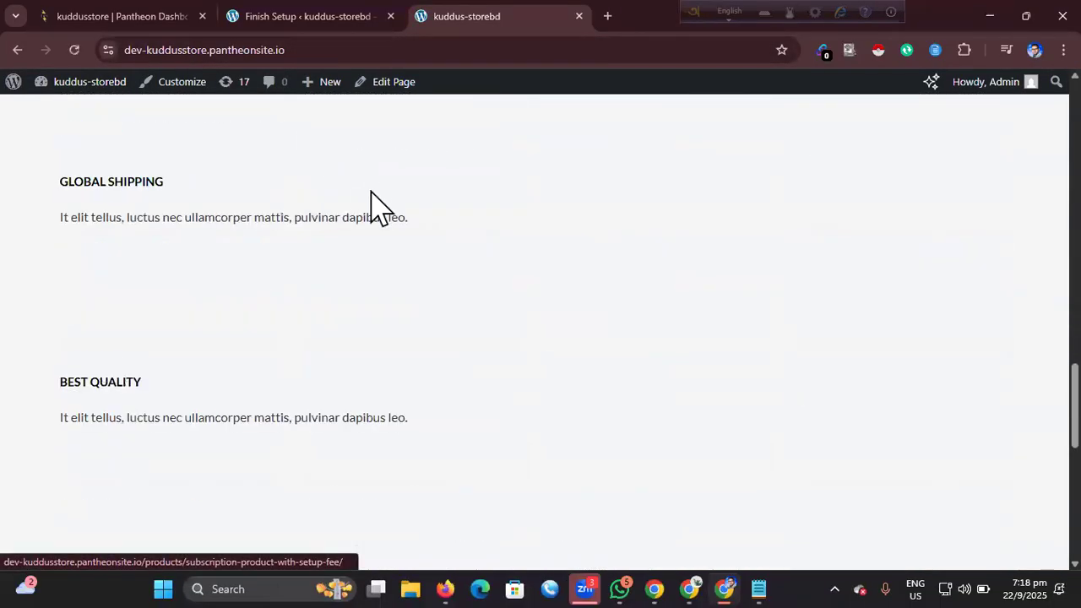
pyautogui.scroll(15, 372, 194)
pyautogui.scroll(-15, 376, 203)
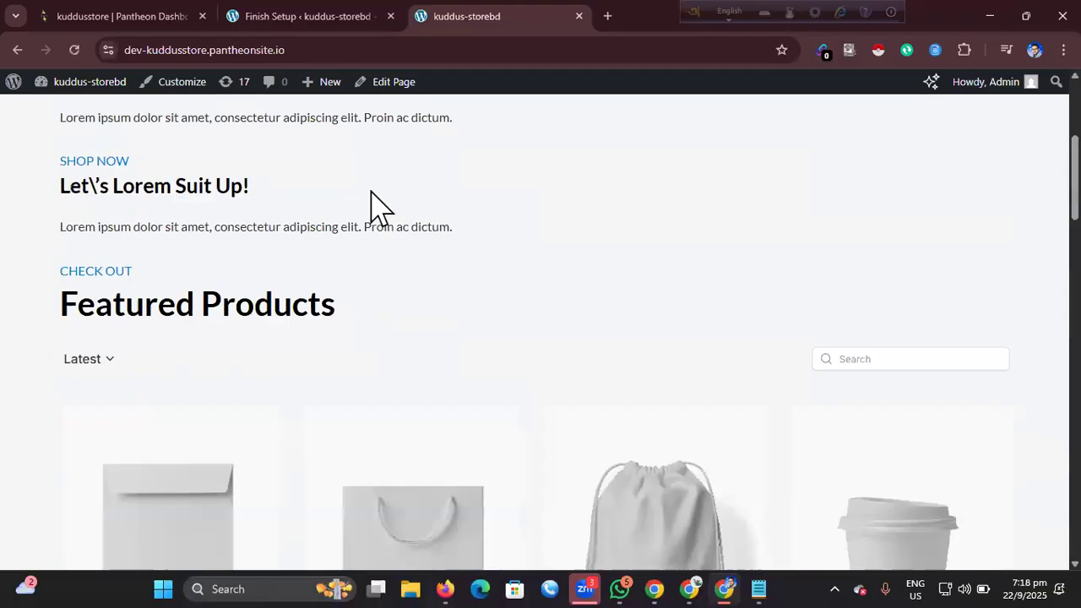
pyautogui.scroll(-2, 372, 200)
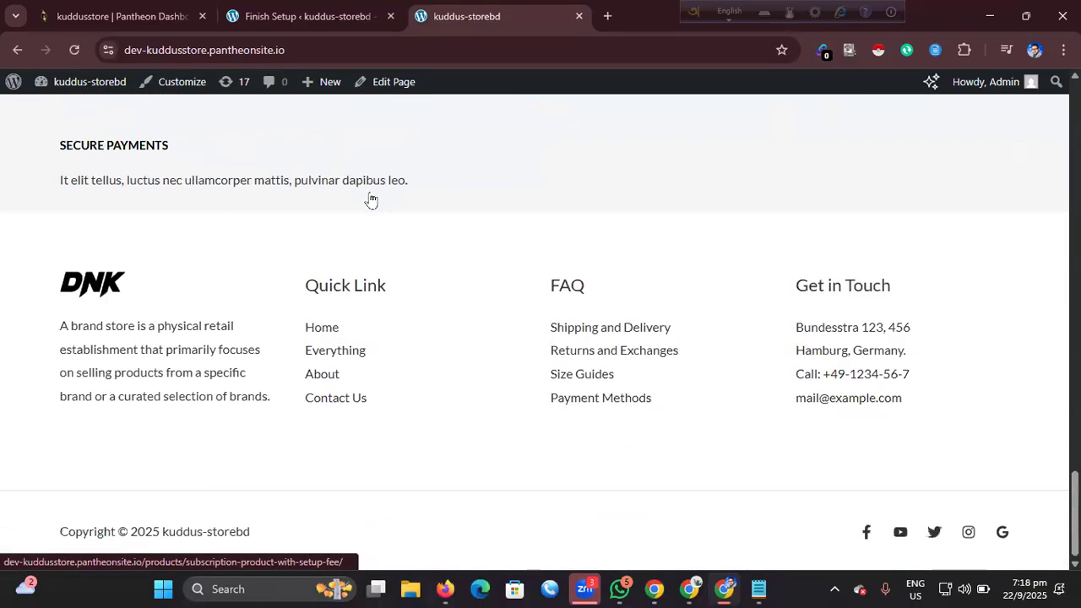
# View the store as a visitor in a separate Chrome window, past the Pantheon sandbox notice
pyautogui.click(689, 589)
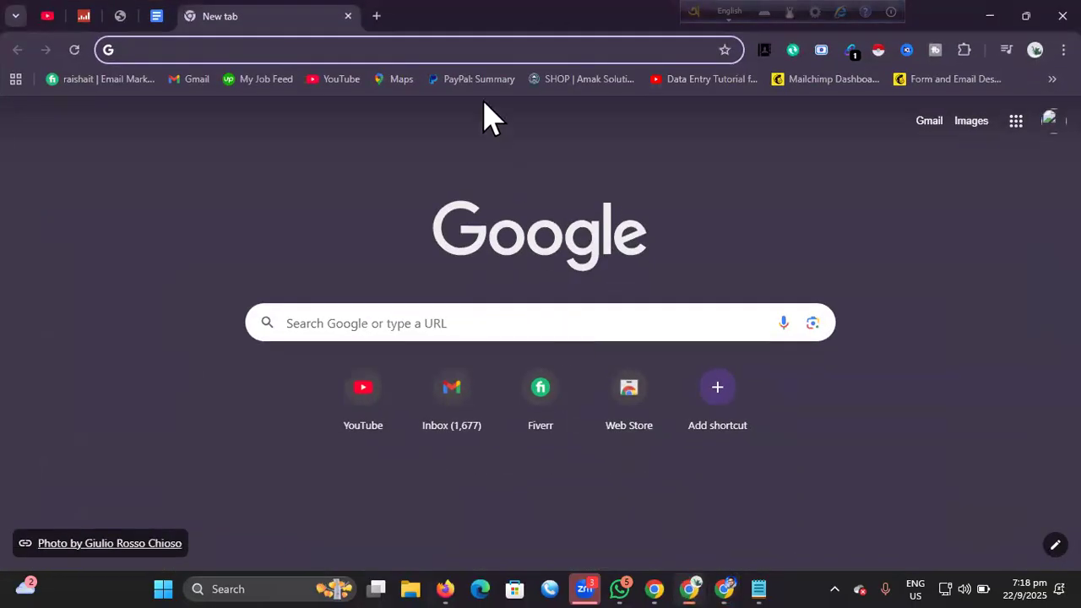
pyautogui.hotkey('ctrl', 'v')
pyautogui.press('Return')
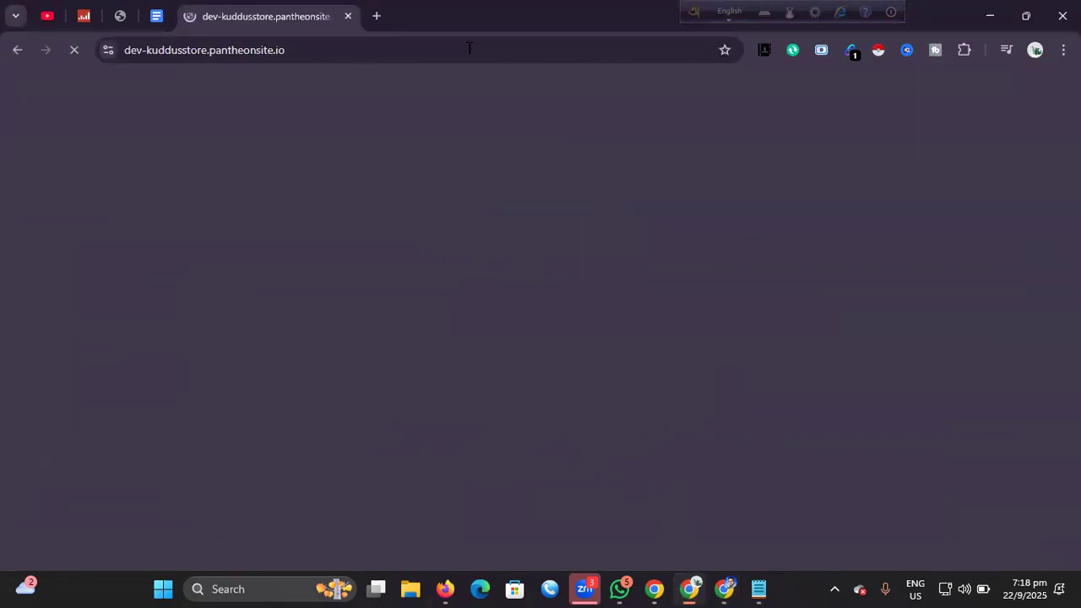
pyautogui.click(530, 454)
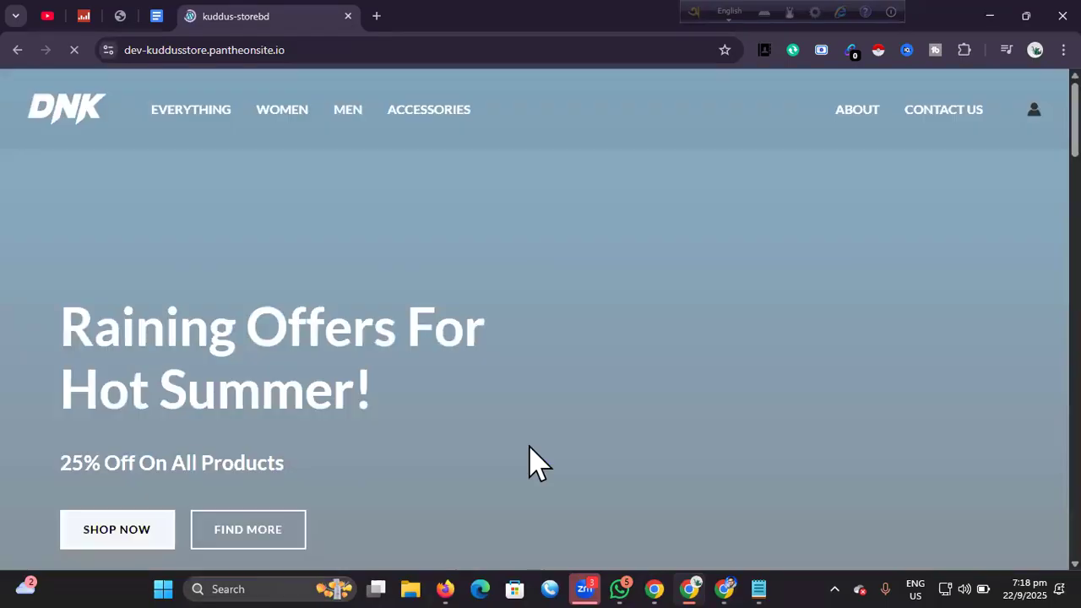
pyautogui.scroll(-5, 427, 245)
pyautogui.scroll(-10, 427, 245)
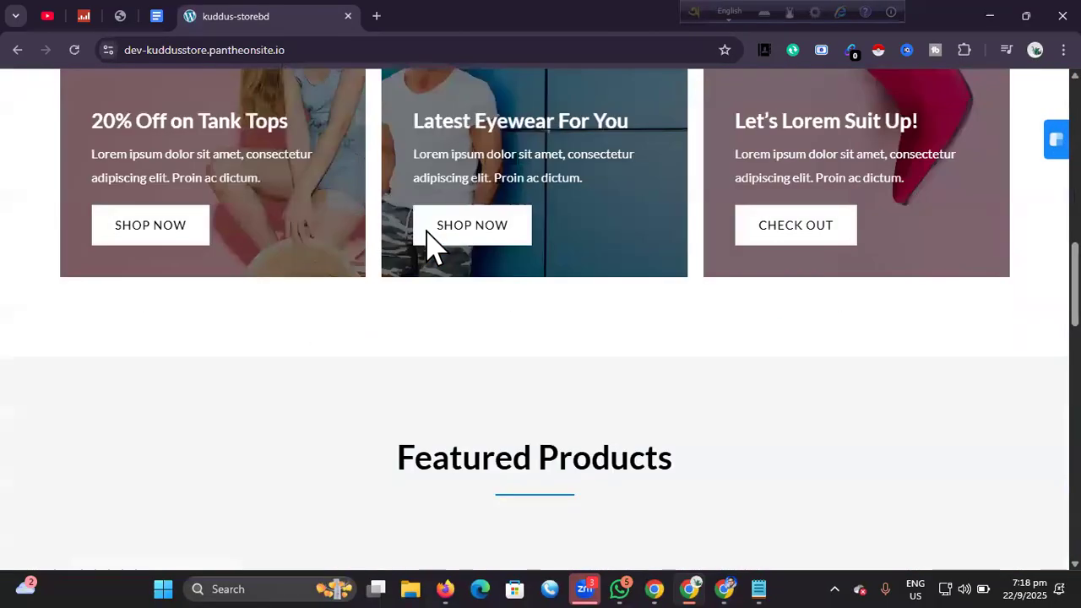
pyautogui.scroll(15, 427, 245)
pyautogui.scroll(3, 426, 247)
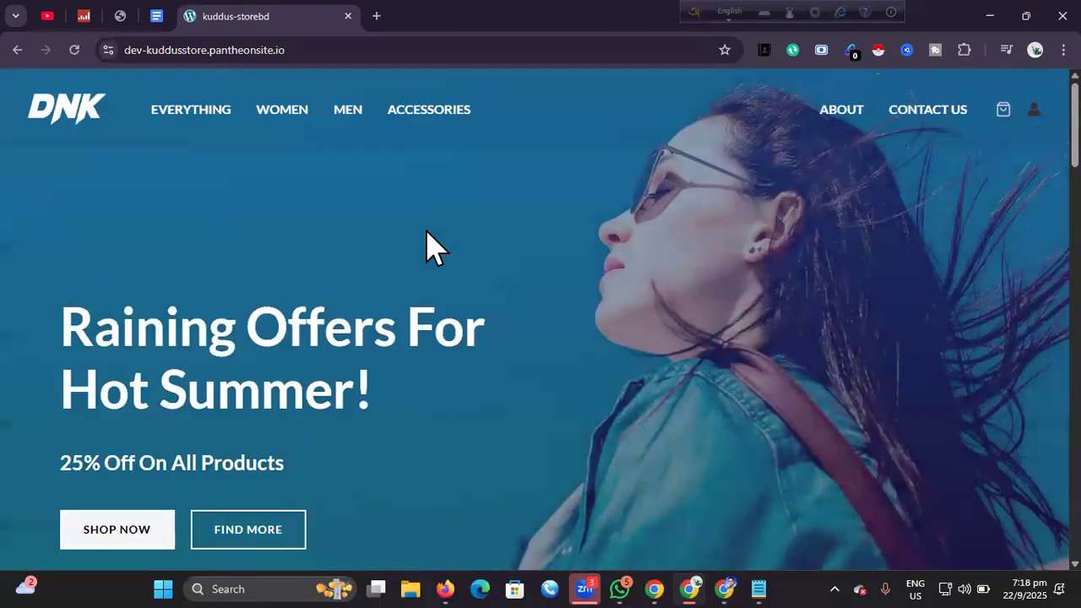
pyautogui.scroll(-20, 427, 246)
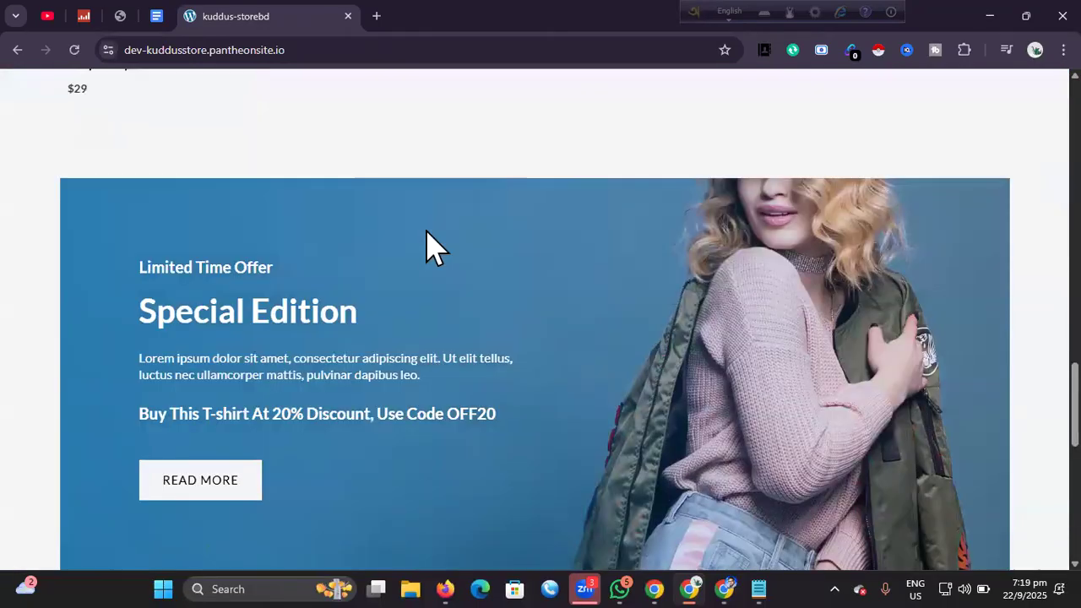
pyautogui.scroll(-3, 427, 247)
pyautogui.scroll(20, 427, 247)
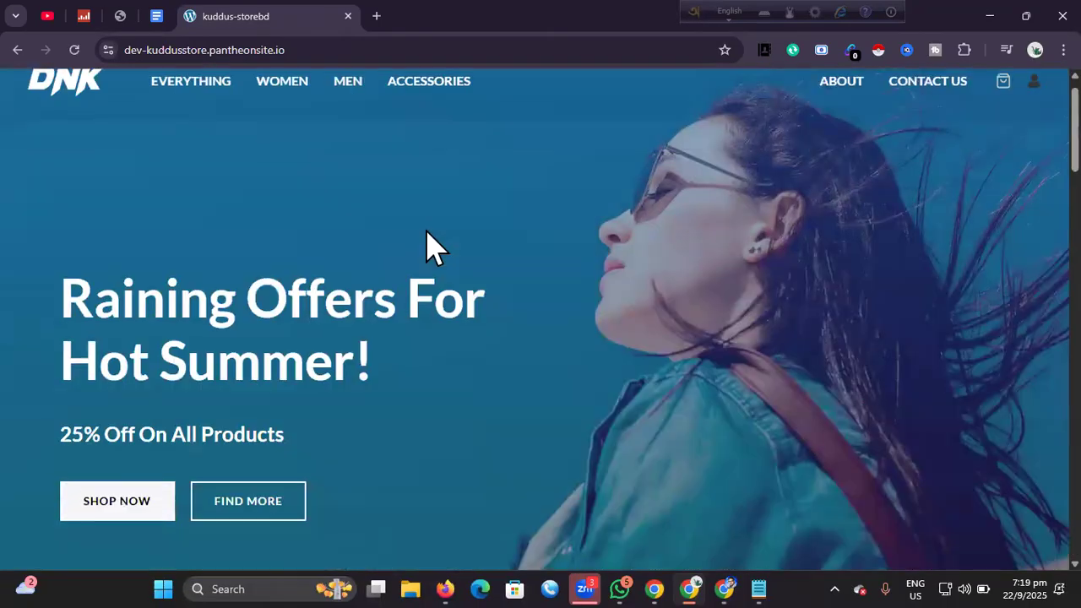
pyautogui.scroll(-8, 427, 247)
pyautogui.scroll(-3, 426, 247)
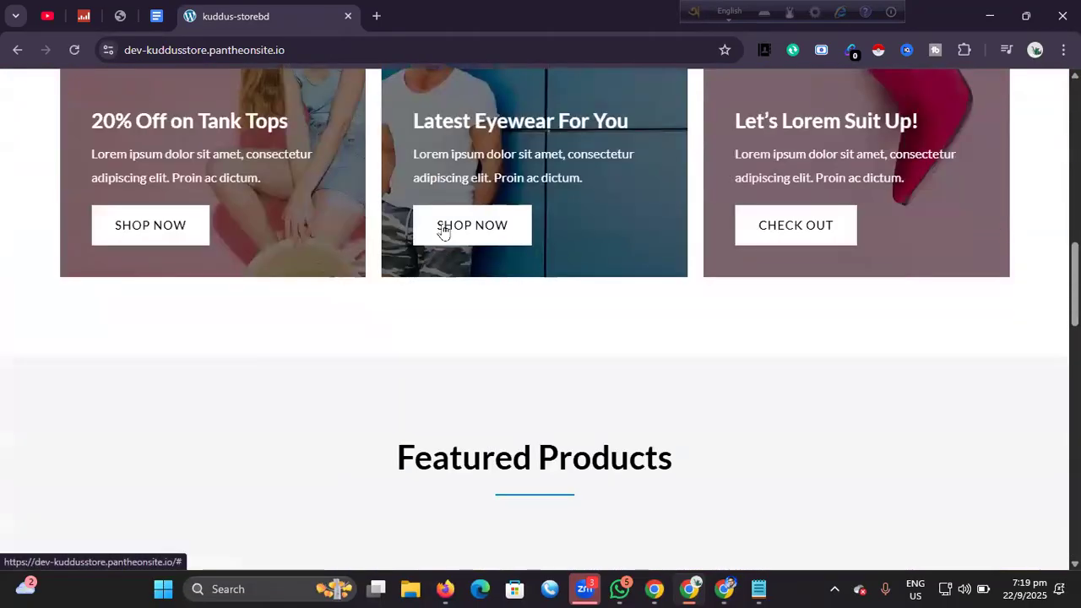
pyautogui.scroll(-3, 441, 234)
pyautogui.scroll(-6, 442, 234)
pyautogui.scroll(6, 442, 234)
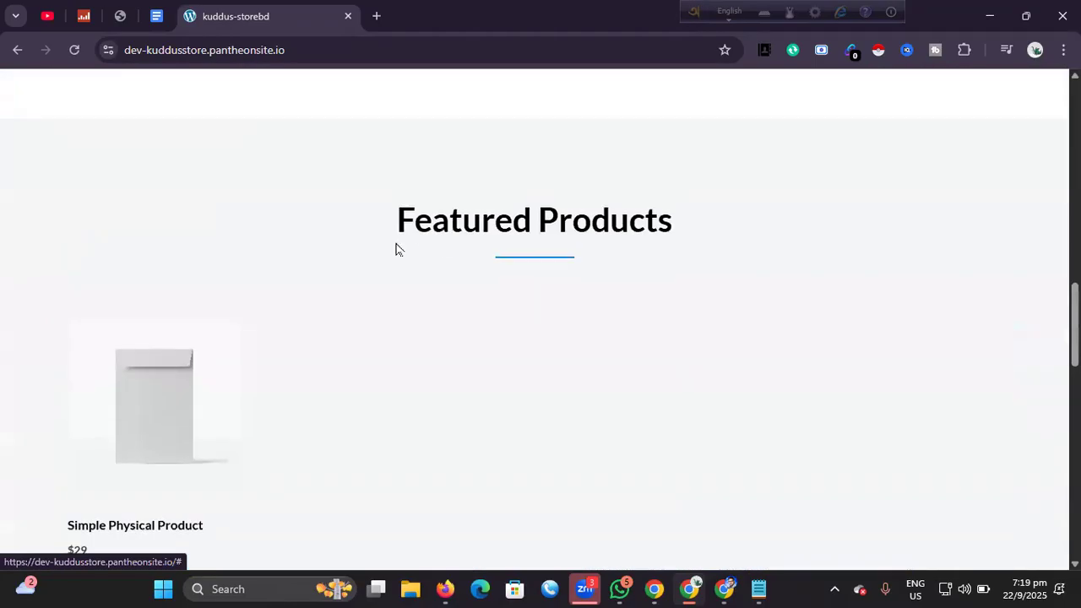
pyautogui.scroll(-3, 182, 403)
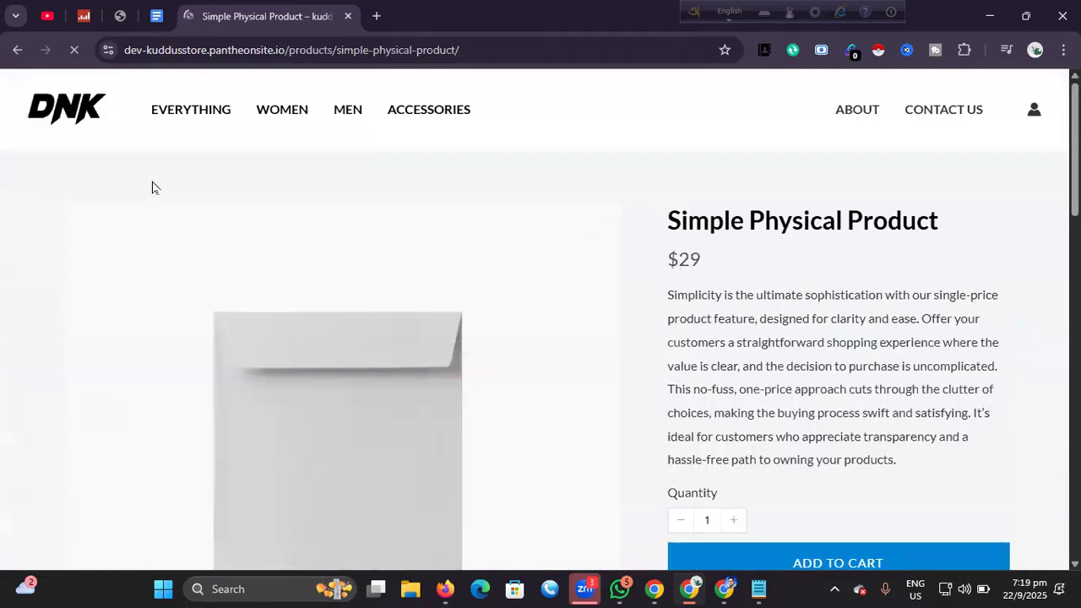
pyautogui.scroll(-3, 541, 248)
# Add the Simple Physical Product to the cart, review the $29 Test Mode checkout, and return to the admin window
pyautogui.click(801, 336)
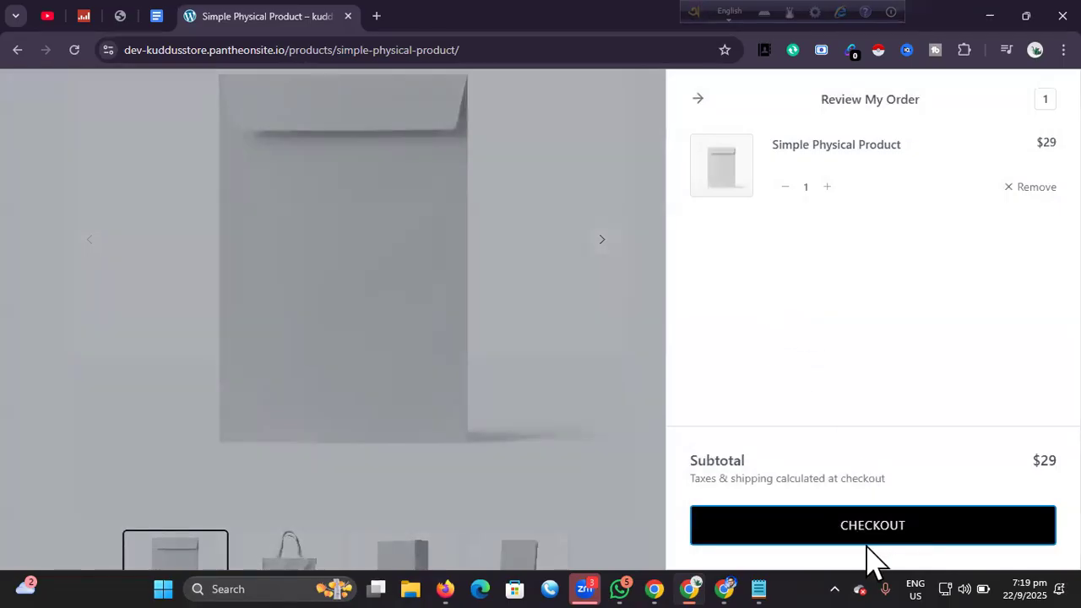
pyautogui.click(867, 539)
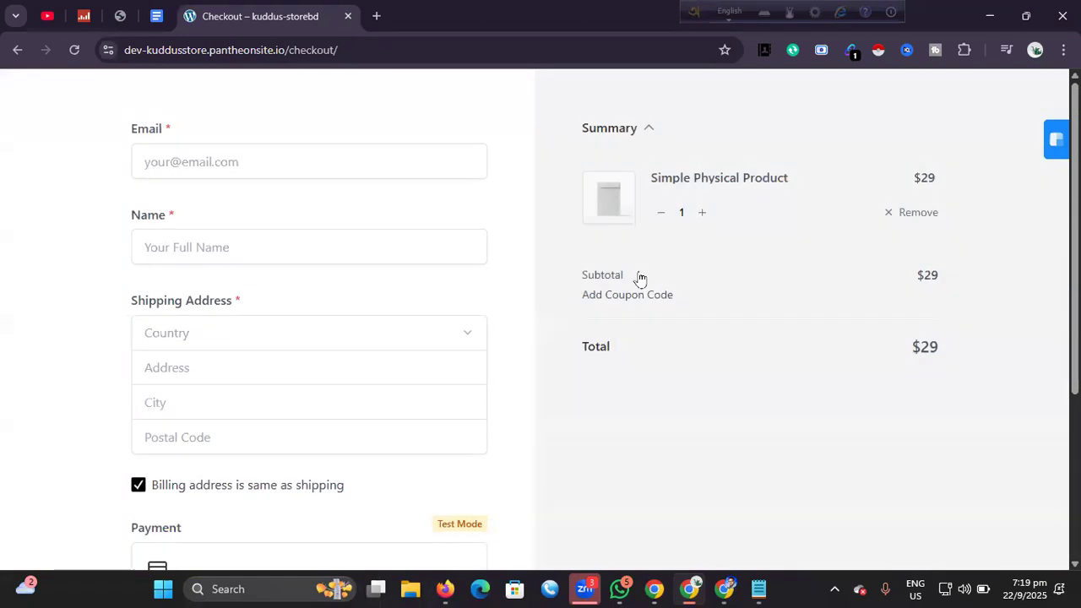
pyautogui.scroll(-3, 422, 331)
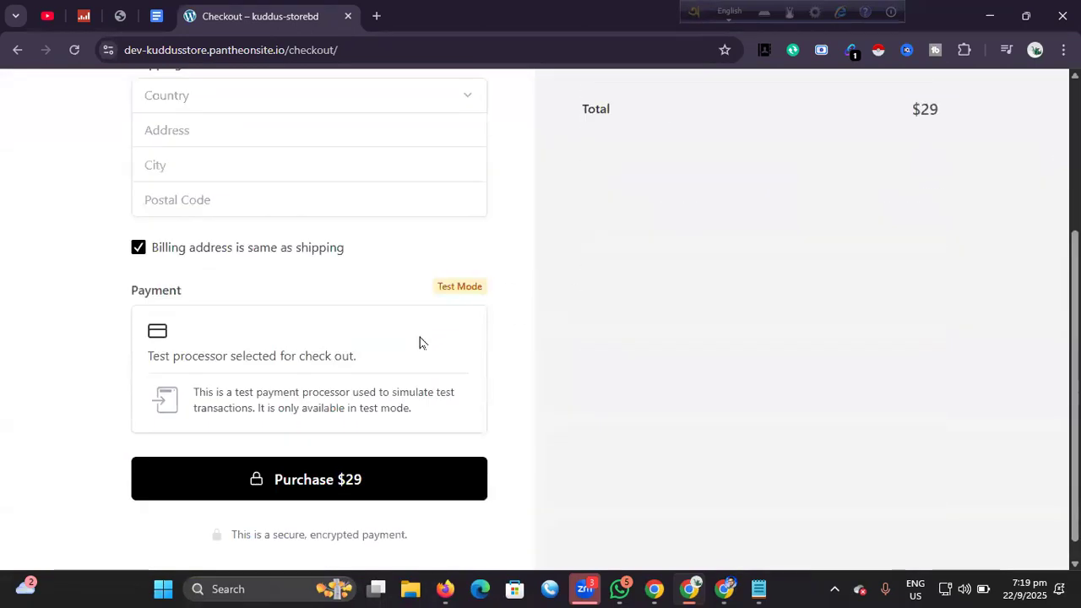
pyautogui.scroll(3, 420, 341)
pyautogui.scroll(-3, 420, 341)
pyautogui.scroll(3, 420, 342)
pyautogui.scroll(-2, 420, 342)
pyautogui.scroll(2, 434, 341)
pyautogui.scroll(-3, 434, 341)
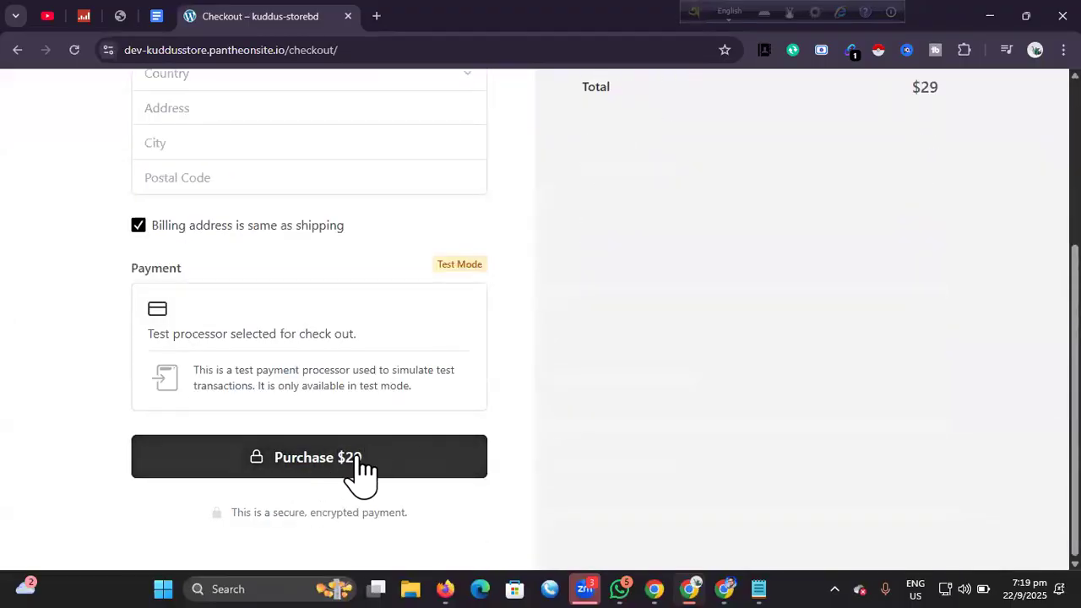
pyautogui.scroll(3, 606, 364)
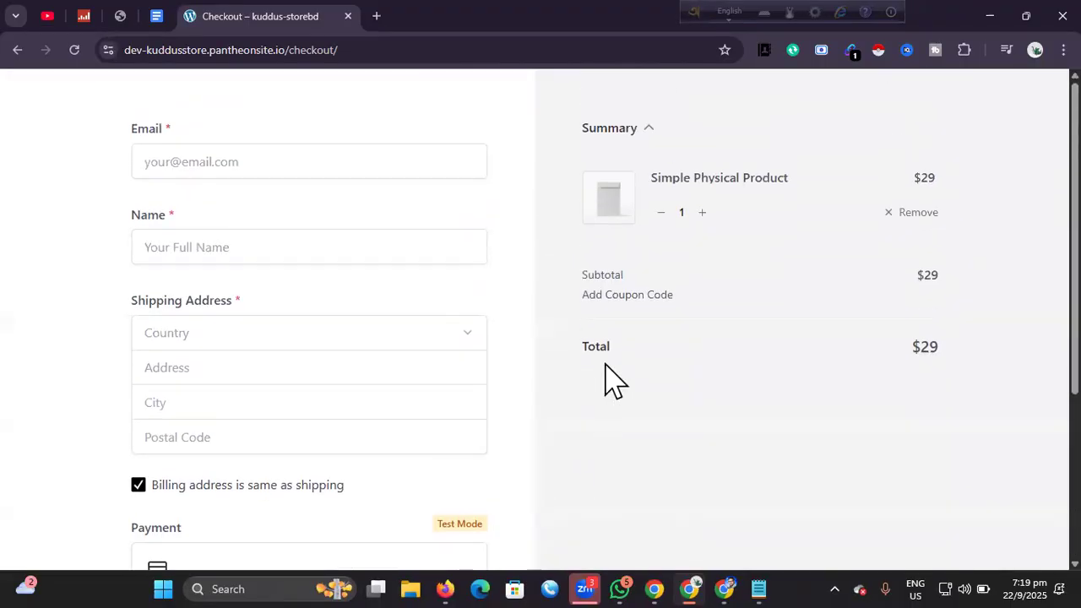
pyautogui.click(725, 582)
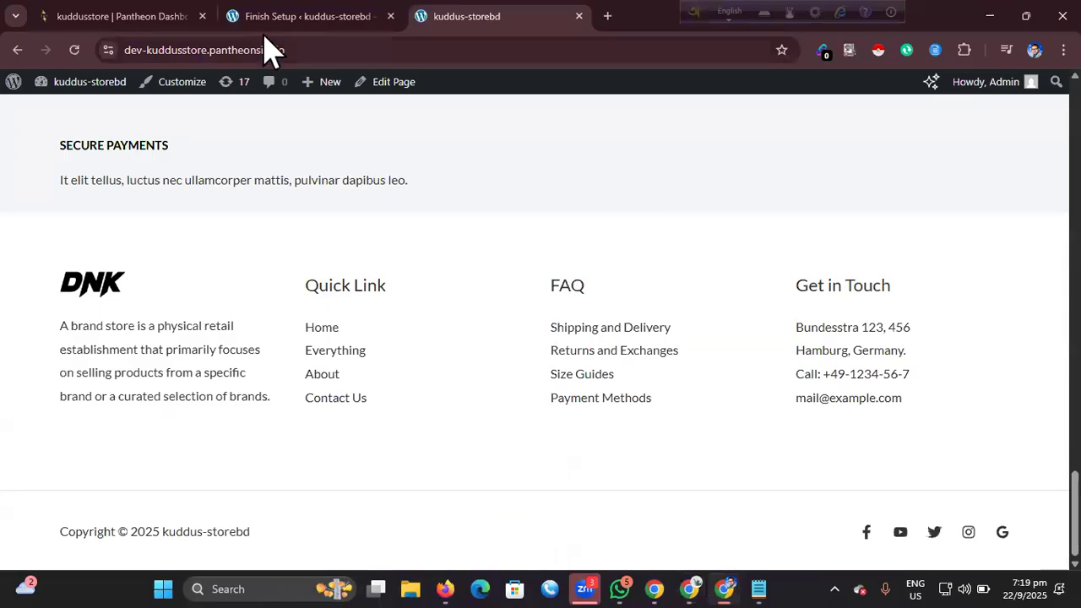
# Switch back to the Finish Setup checklist and expand Launch Your Store, now at 1/4
pyautogui.click(273, 34)
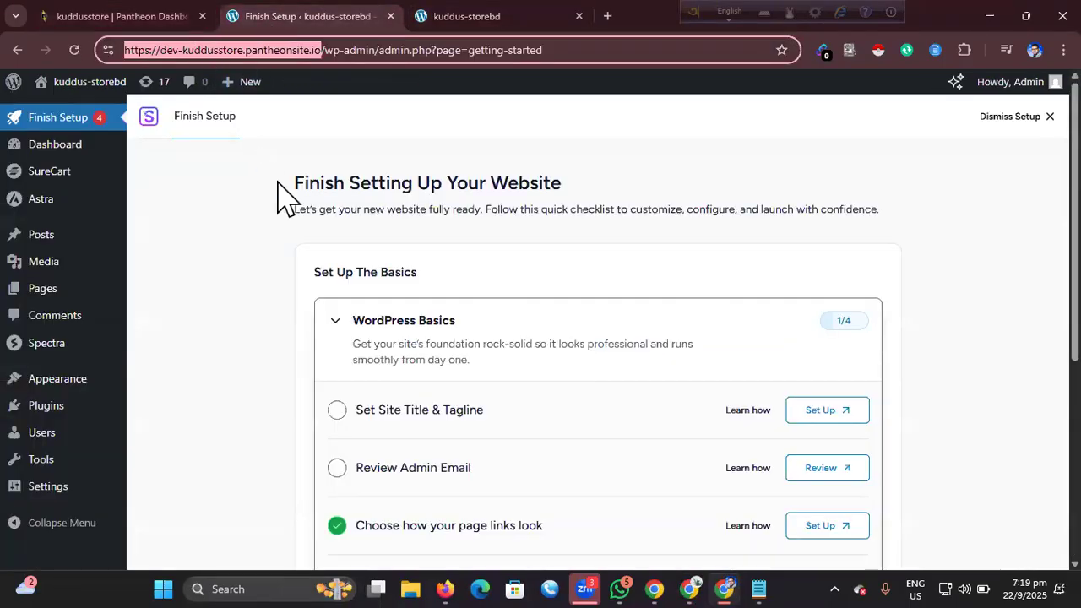
pyautogui.scroll(-3, 367, 261)
pyautogui.scroll(-2, 373, 260)
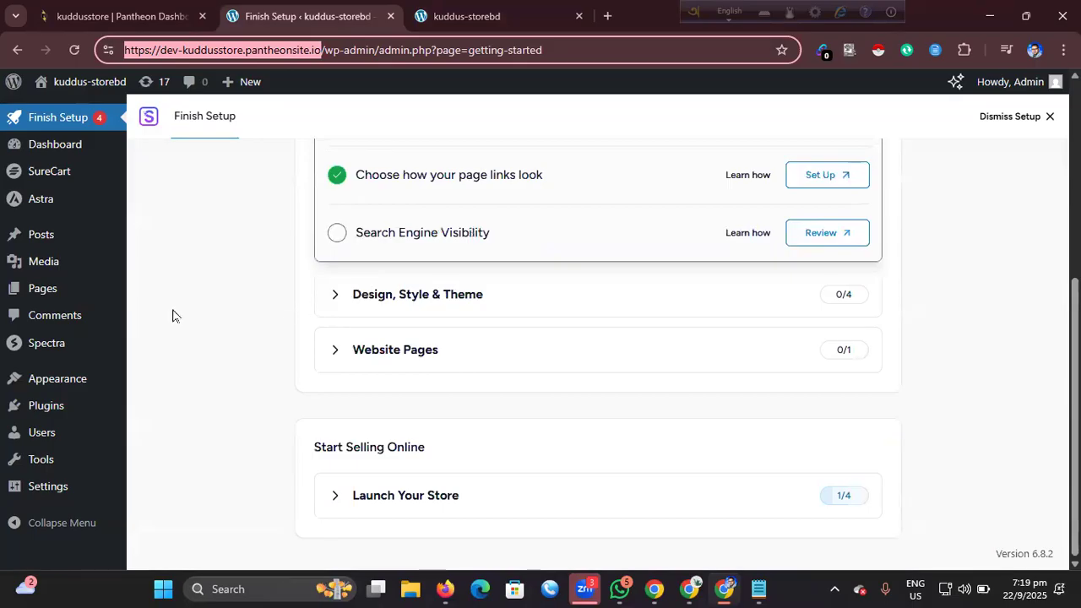
pyautogui.click(504, 507)
pyautogui.scroll(-3, 541, 442)
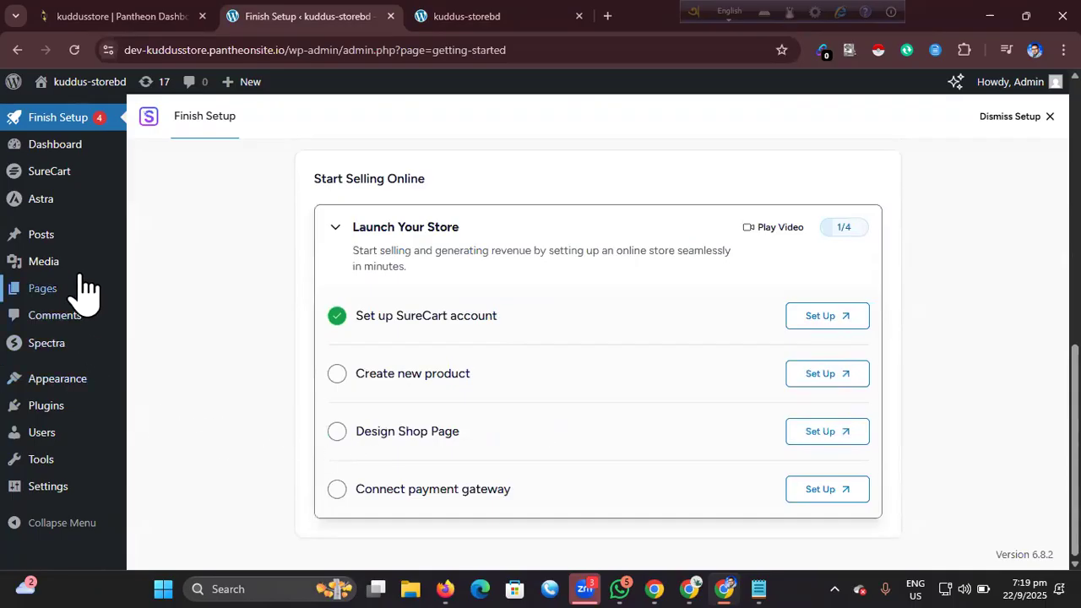
pyautogui.moveTo(79, 422)
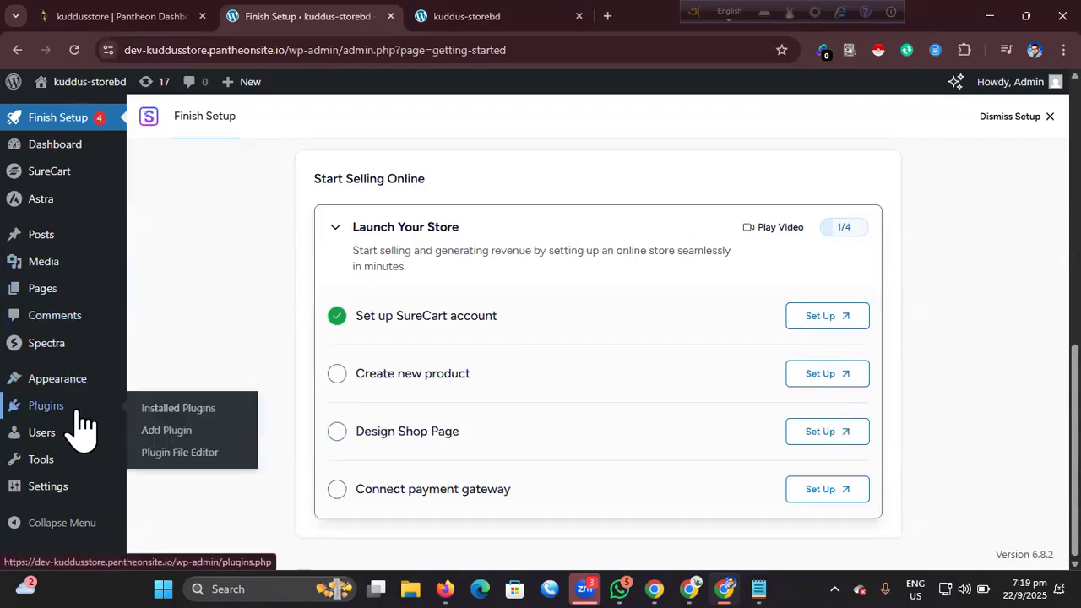
# Search for 'Bkash payment', then install and activate the SoftTech-IT bKash, Rocket, Nagad plugin
pyautogui.click(179, 433)
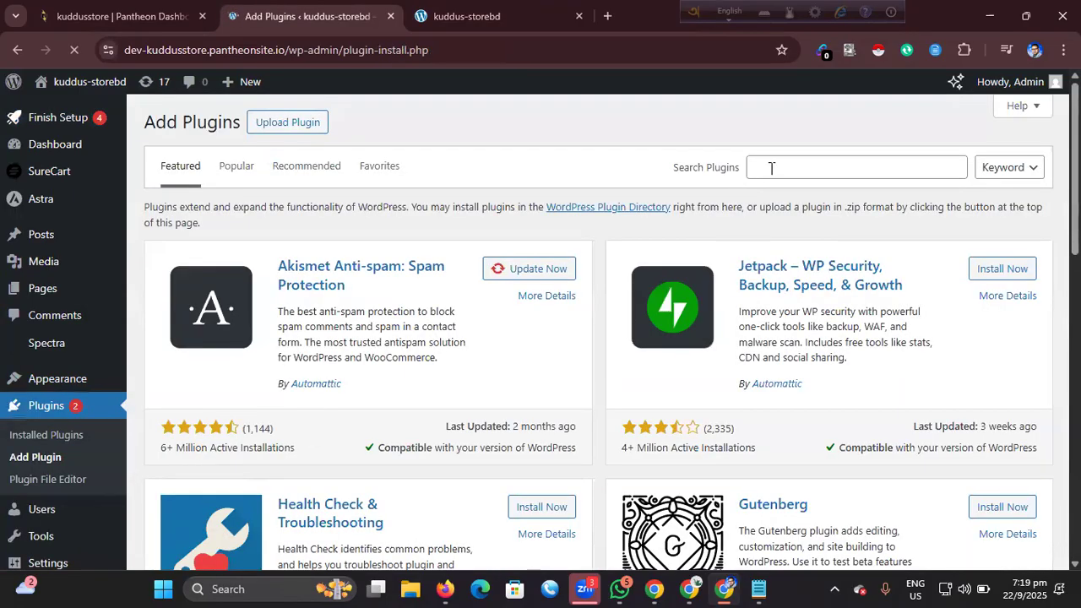
pyautogui.click(771, 167)
pyautogui.write('C')
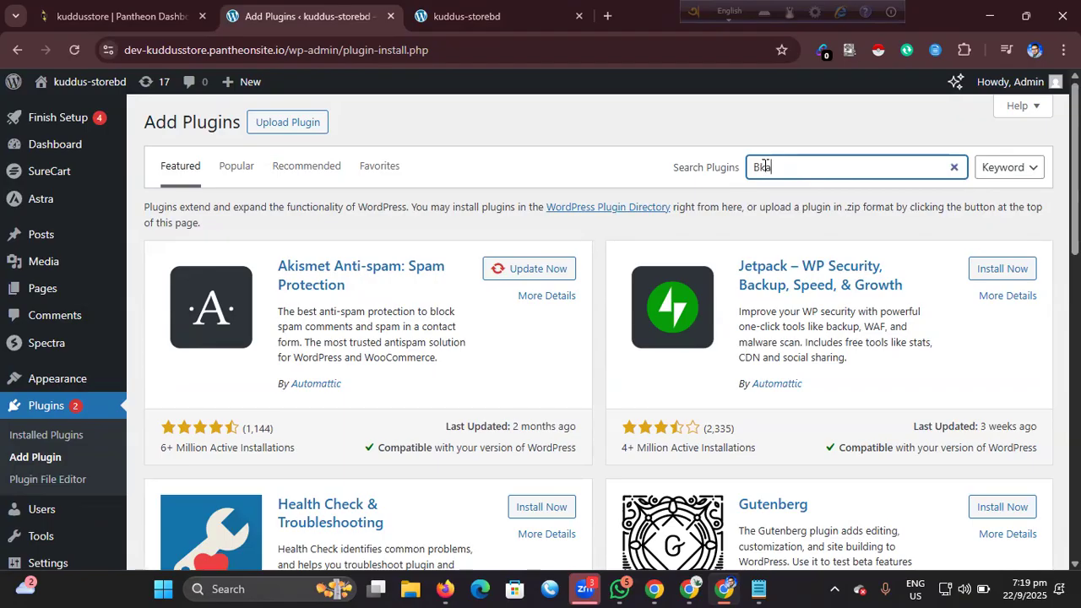
pyautogui.write('yment')
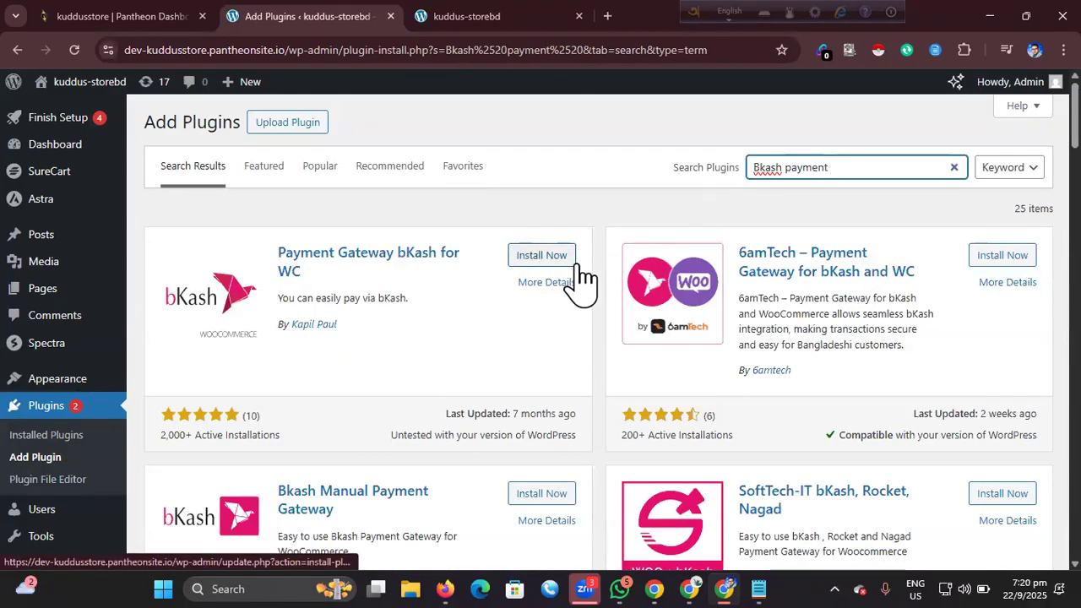
pyautogui.scroll(-3, 490, 357)
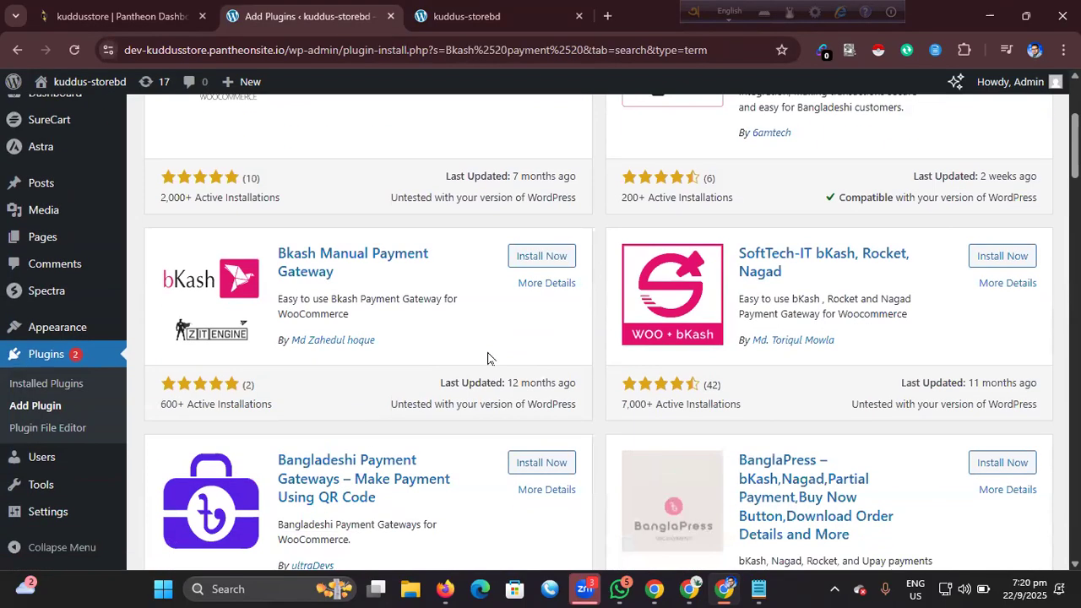
pyautogui.click(1018, 255)
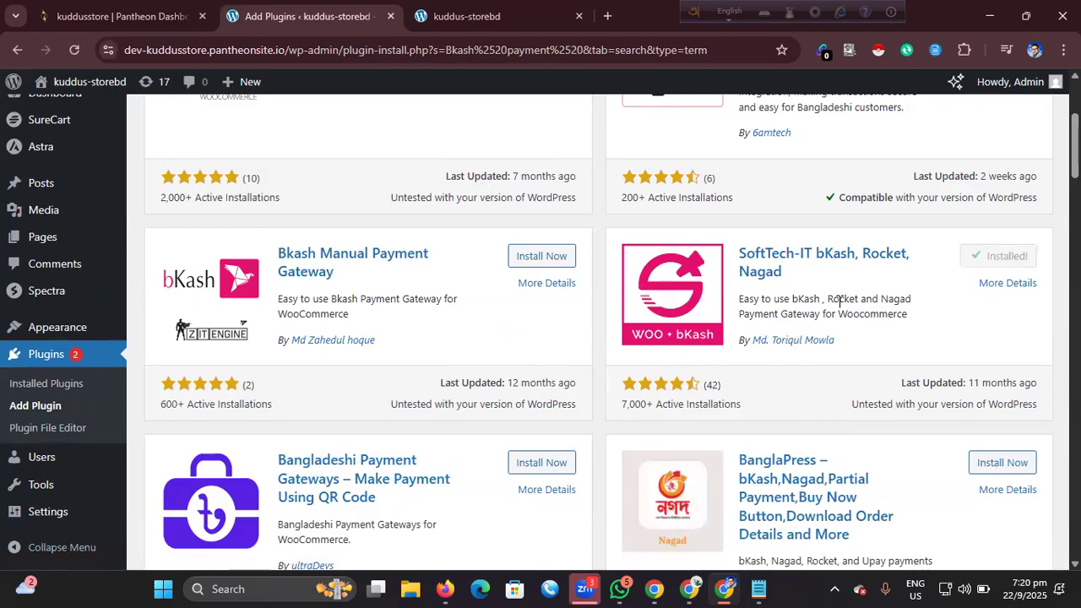
pyautogui.click(990, 269)
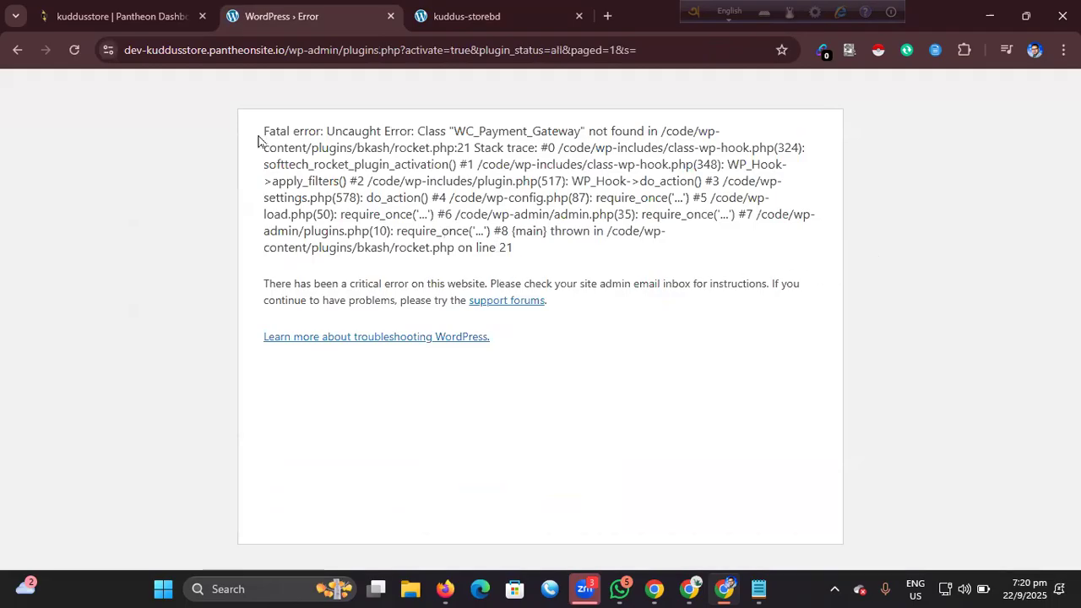
# Step back through the broken admin pages and close the Starter Templates tab
pyautogui.click(12, 54)
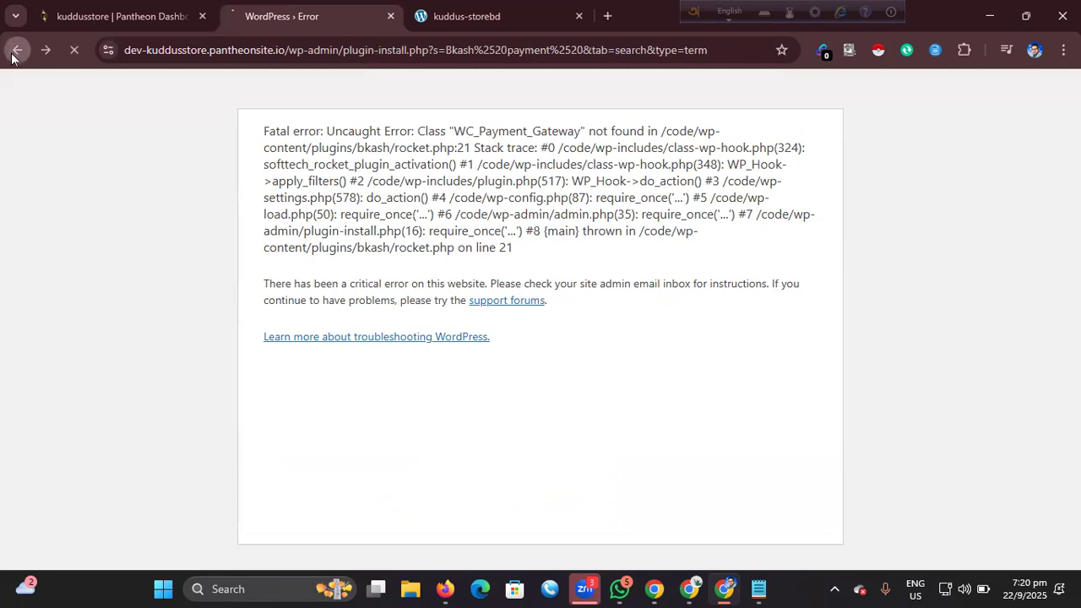
pyautogui.click(12, 54)
pyautogui.click(485, 17)
pyautogui.click(338, 17)
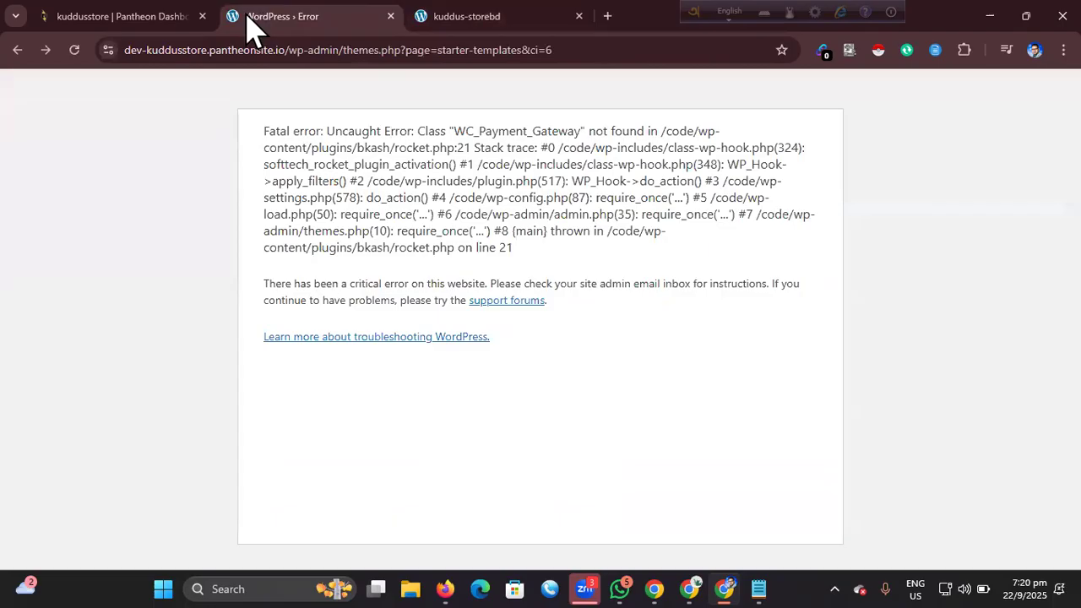
pyautogui.click(10, 51)
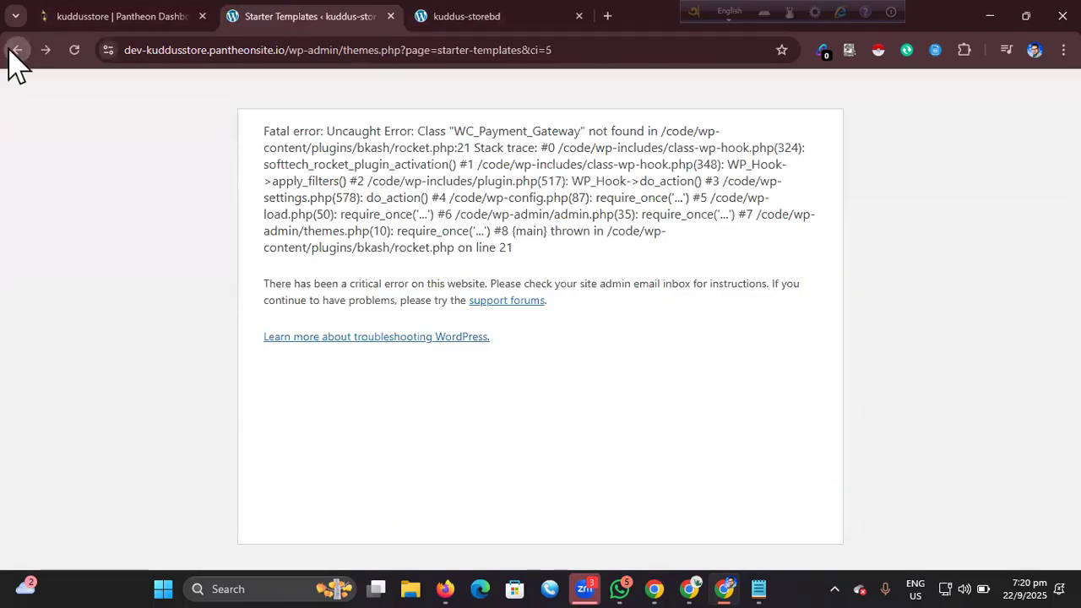
pyautogui.click(391, 17)
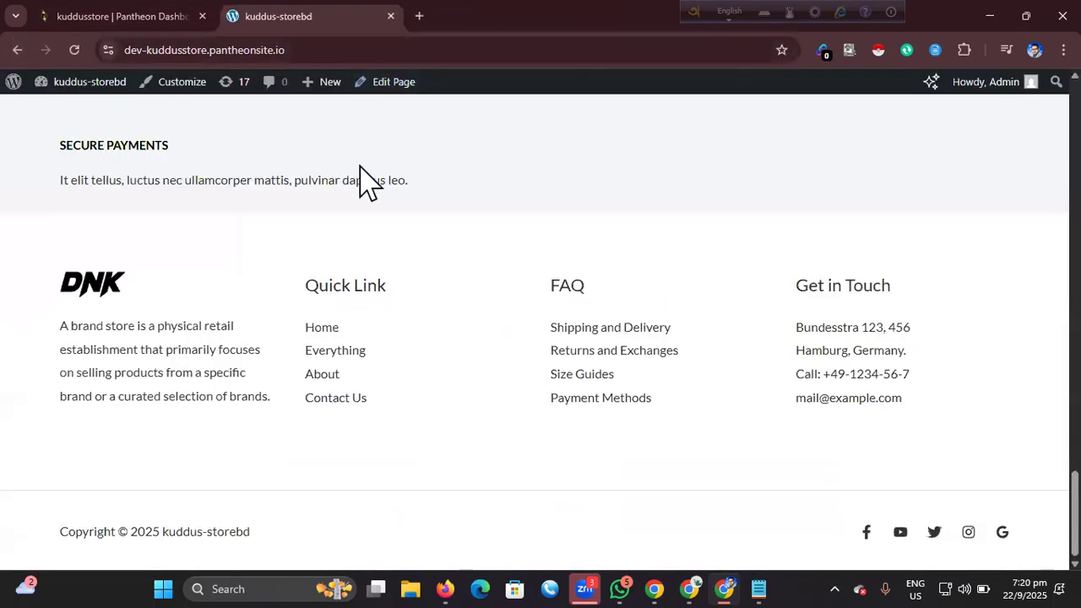
# Reopen the dashboard and Pantheon Site Admin, both still showing the WC_Payment_Gateway fatal error
pyautogui.scroll(2, 536, 219)
pyautogui.scroll(-2, 538, 228)
pyautogui.scroll(10, 538, 228)
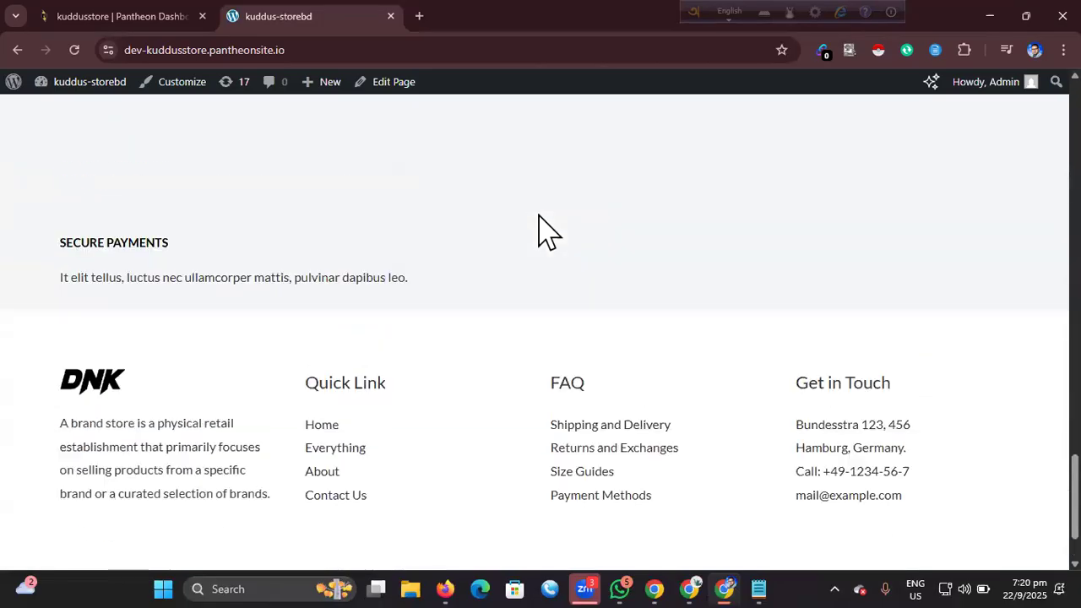
pyautogui.scroll(8, 538, 228)
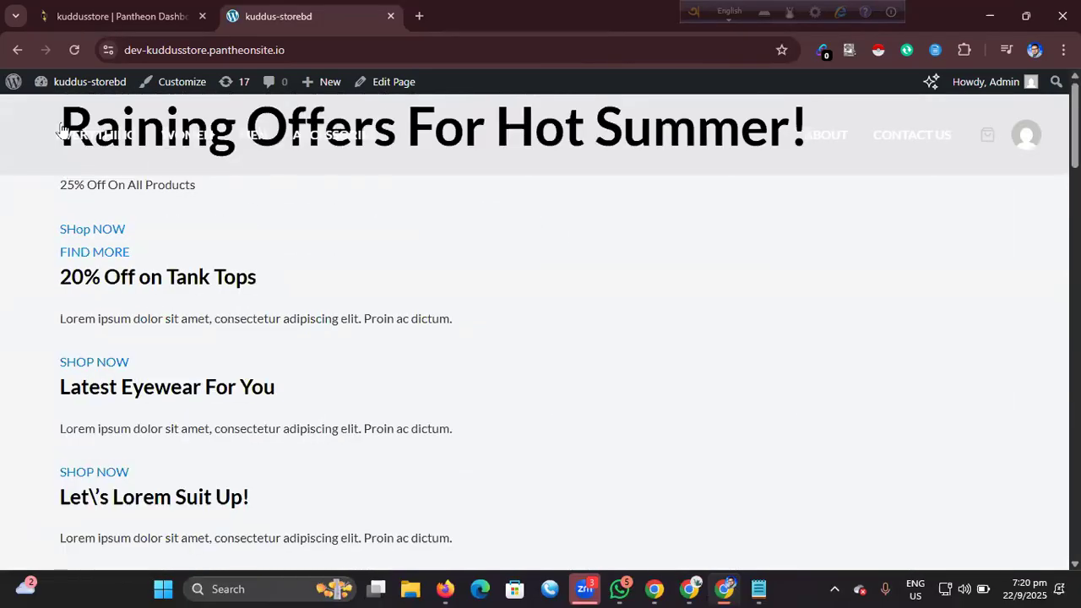
pyautogui.moveTo(74, 95)
pyautogui.click(74, 110)
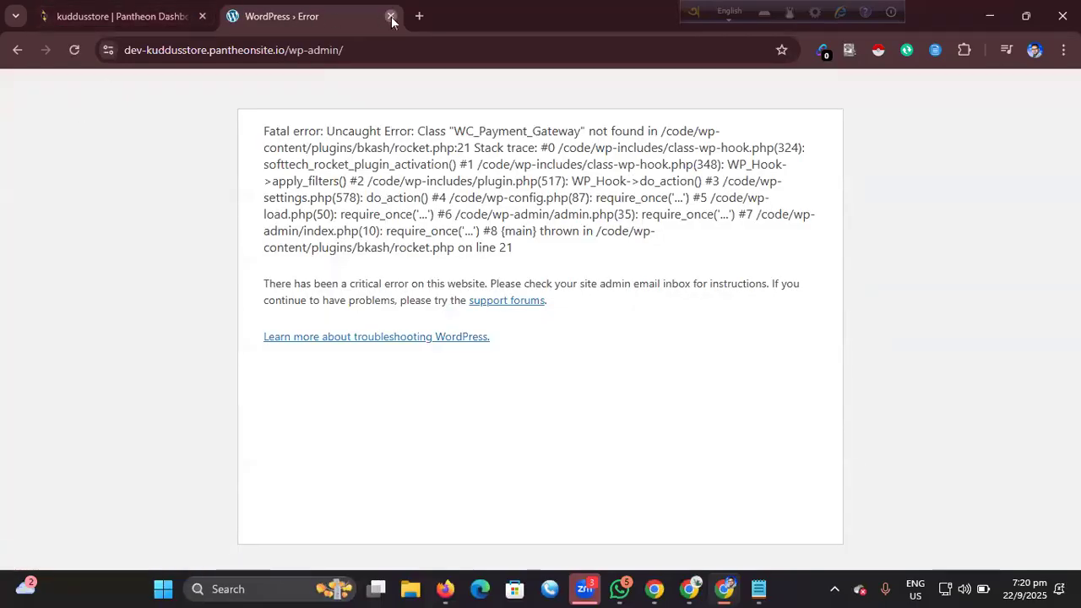
pyautogui.click(391, 16)
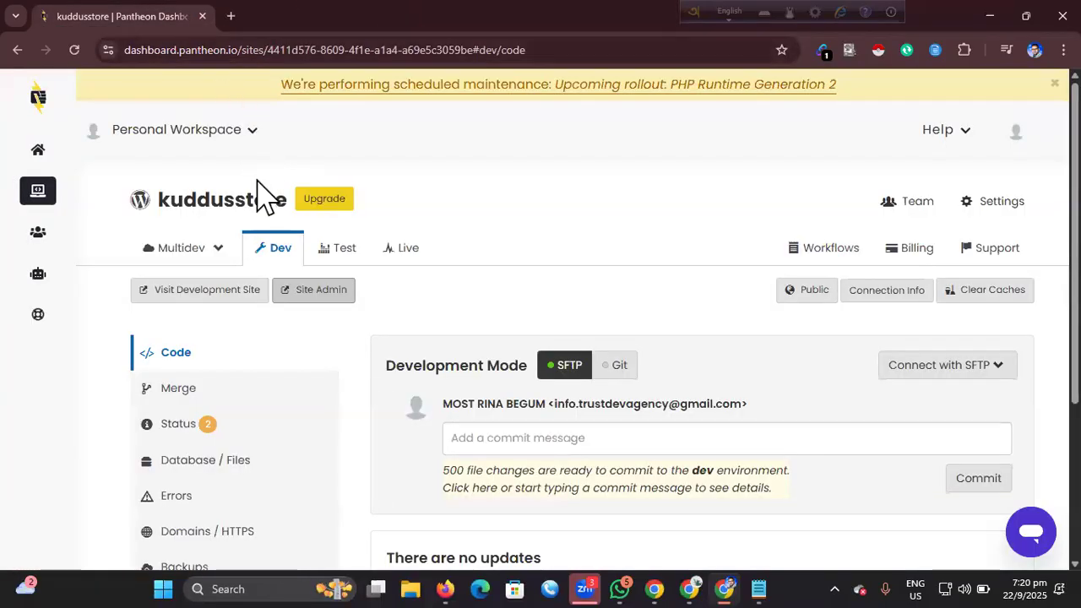
pyautogui.click(313, 291)
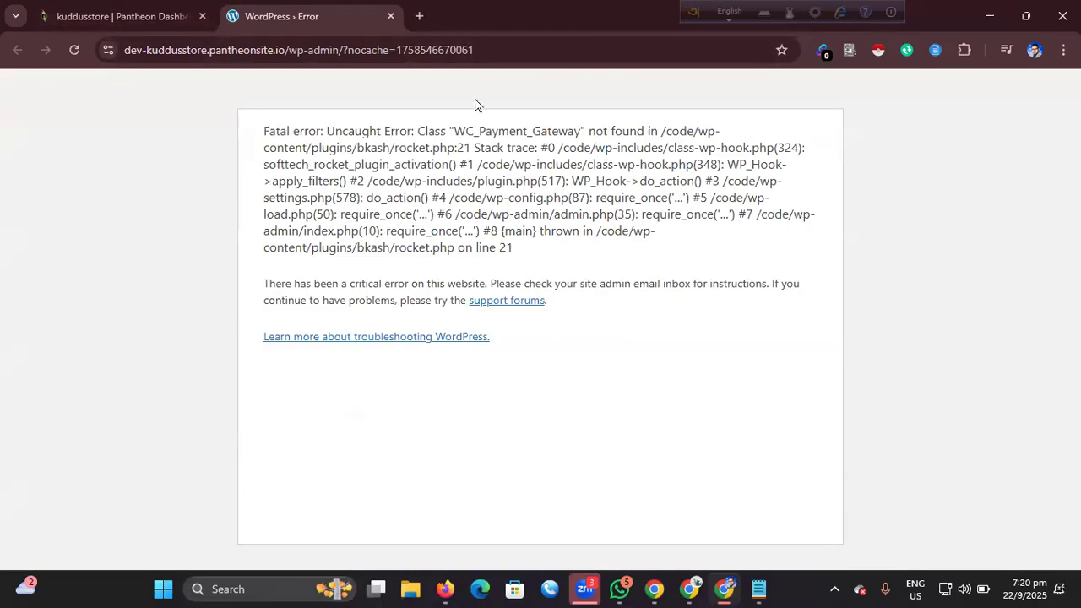
pyautogui.click(447, 589)
# Open a new Firefox tab and copy the wp-admin URL from the Notepad notes
pyautogui.click(290, 18)
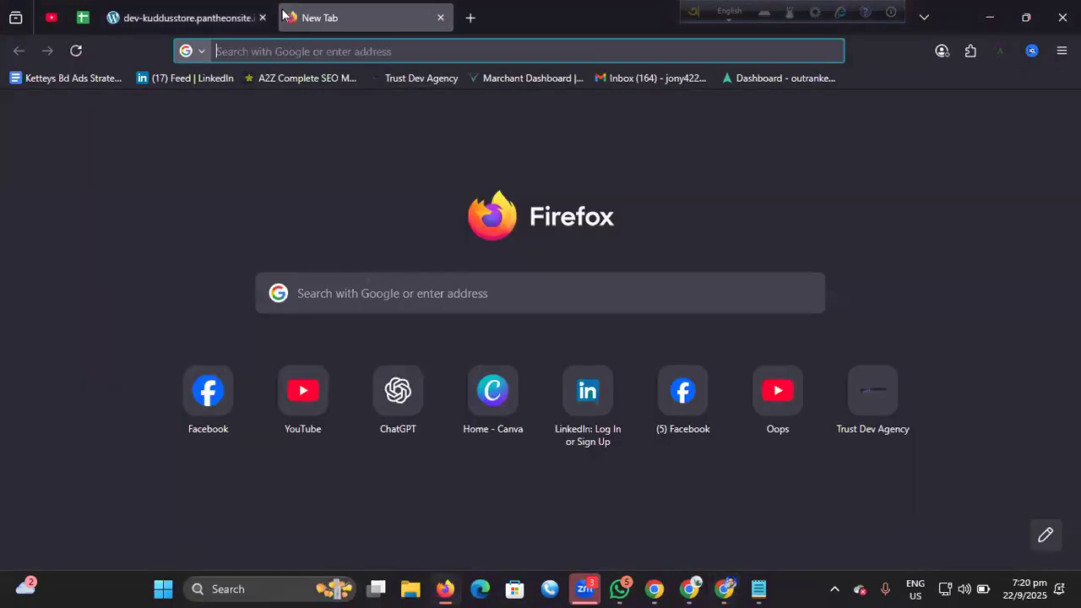
pyautogui.click(301, 46)
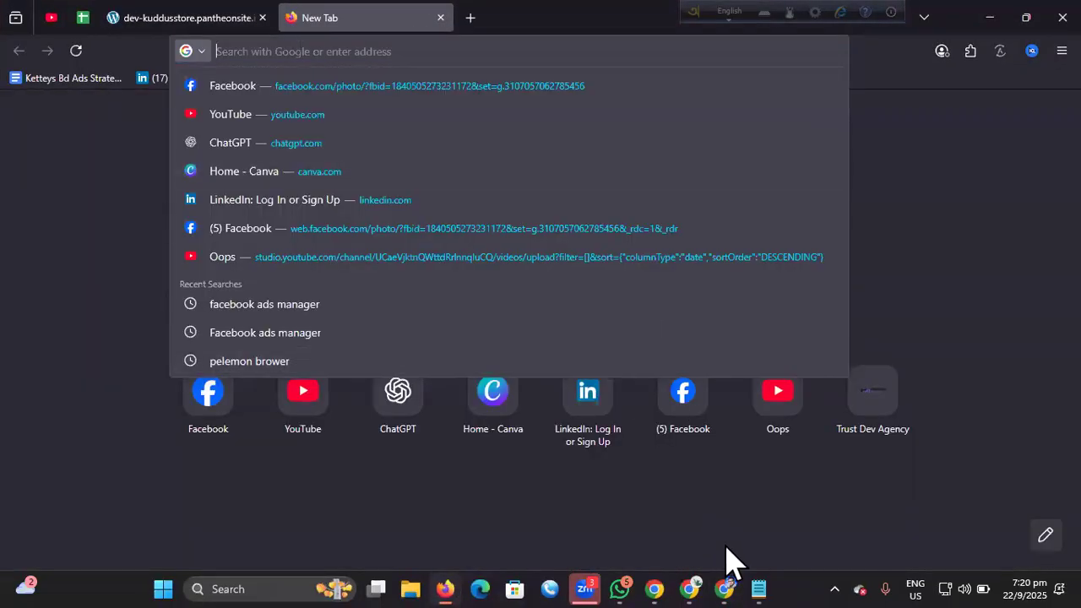
pyautogui.click(759, 589)
pyautogui.moveTo(398, 156); pyautogui.dragTo(71, 164)
pyautogui.click(441, 138)
pyautogui.moveTo(409, 162); pyautogui.dragTo(13, 170)
pyautogui.hotkey('ctrl', 'c')
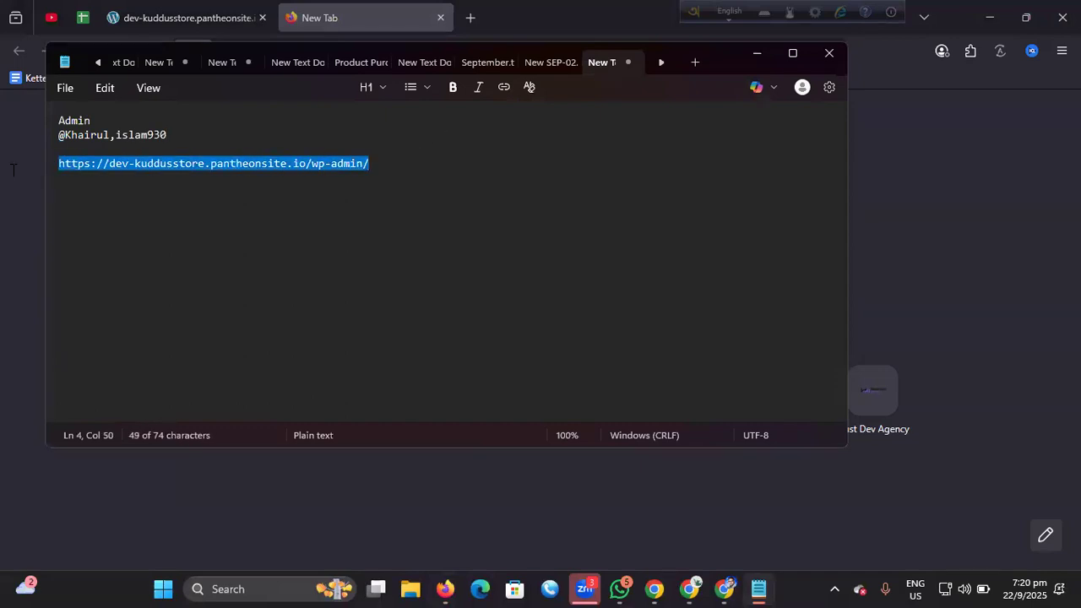
# Load wp-admin past the Pantheon sandbox notice, confirm the fatal error, and close the tab
pyautogui.click(445, 589)
pyautogui.click(334, 51)
pyautogui.hotkey('ctrl', 'v')
pyautogui.press('Return')
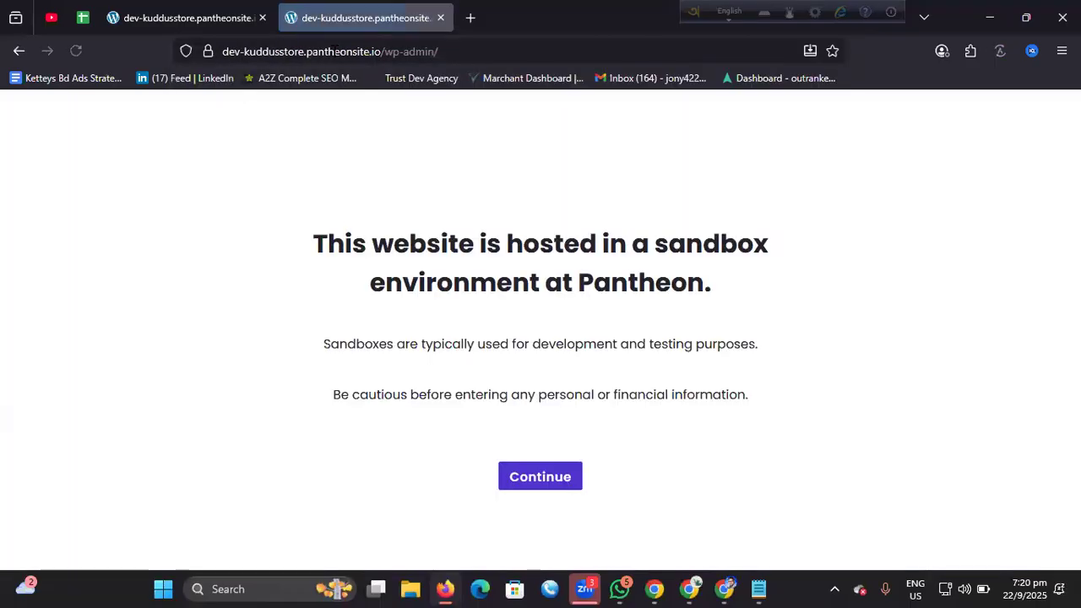
pyautogui.click(538, 478)
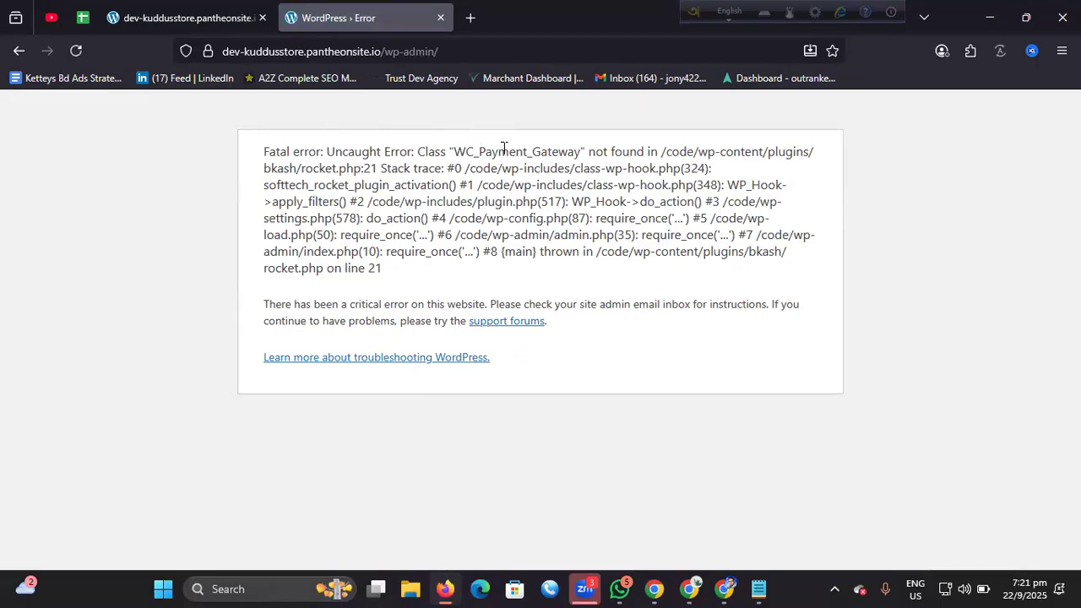
pyautogui.click(440, 18)
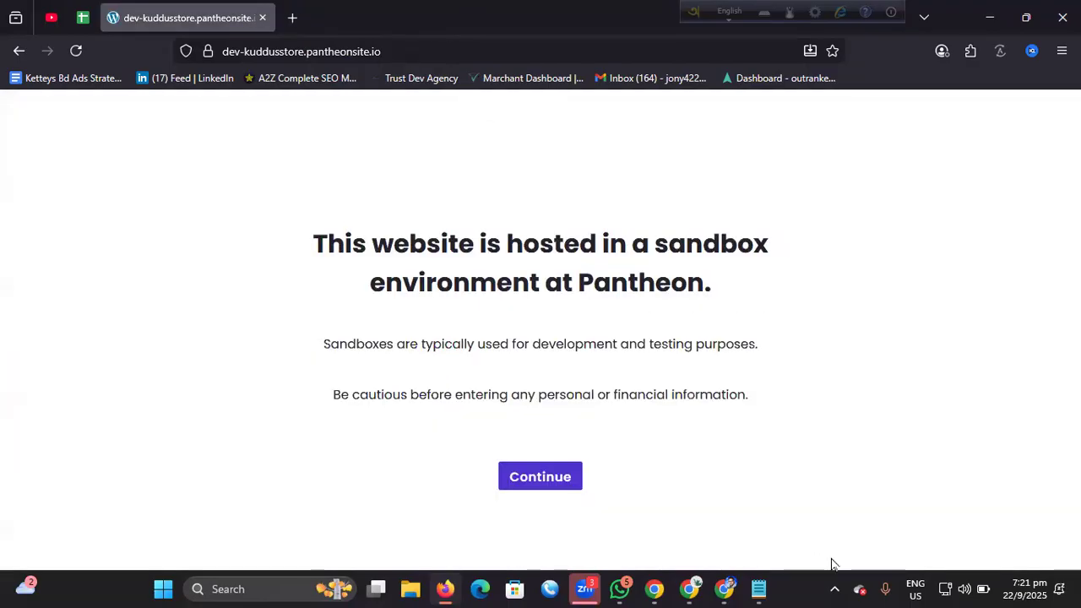
pyautogui.click(724, 589)
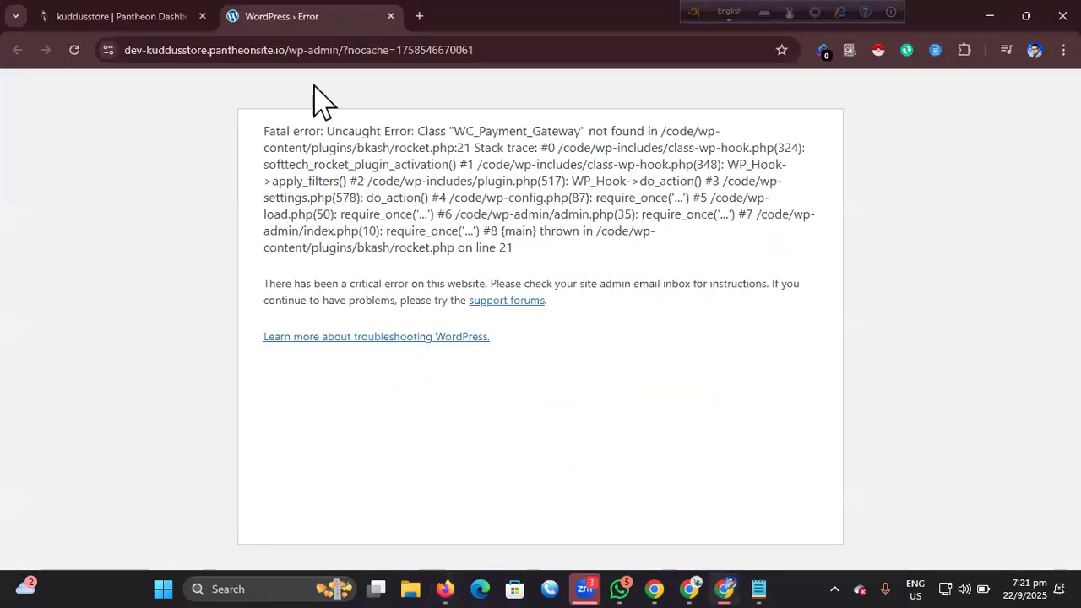
# Reopen Site Admin from the kuddusstore Dev page, close its error tab, and dismiss the maintenance banner
pyautogui.click(144, 15)
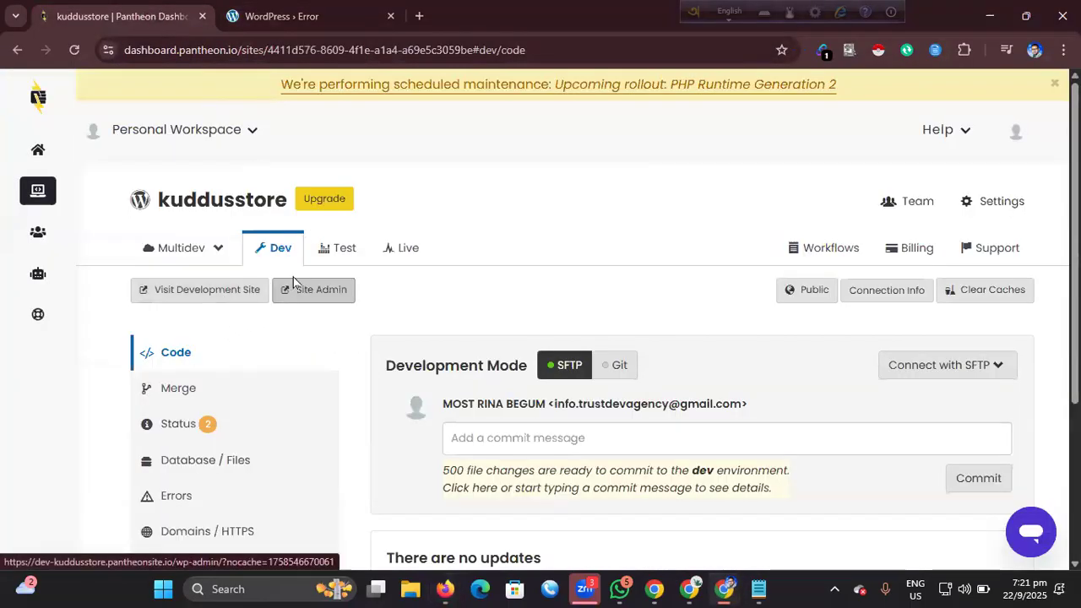
pyautogui.click(310, 298)
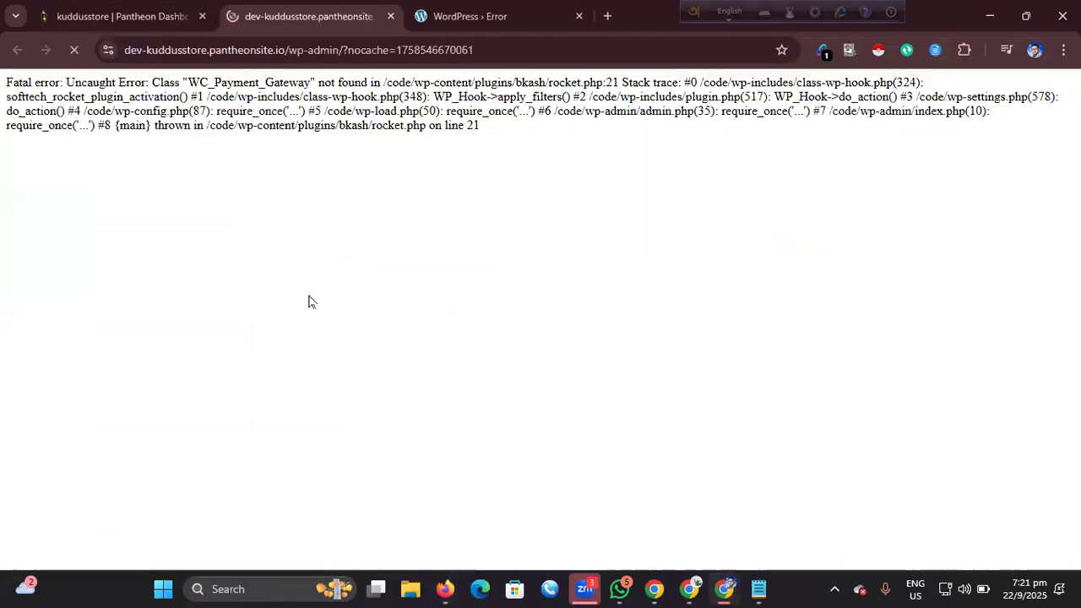
pyautogui.click(390, 16)
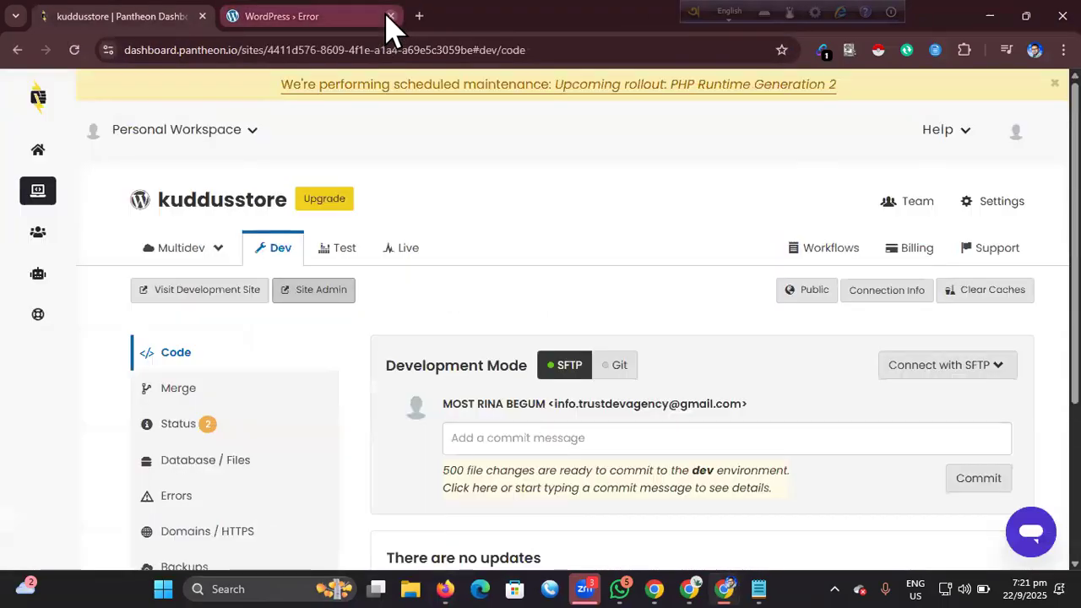
pyautogui.click(1055, 83)
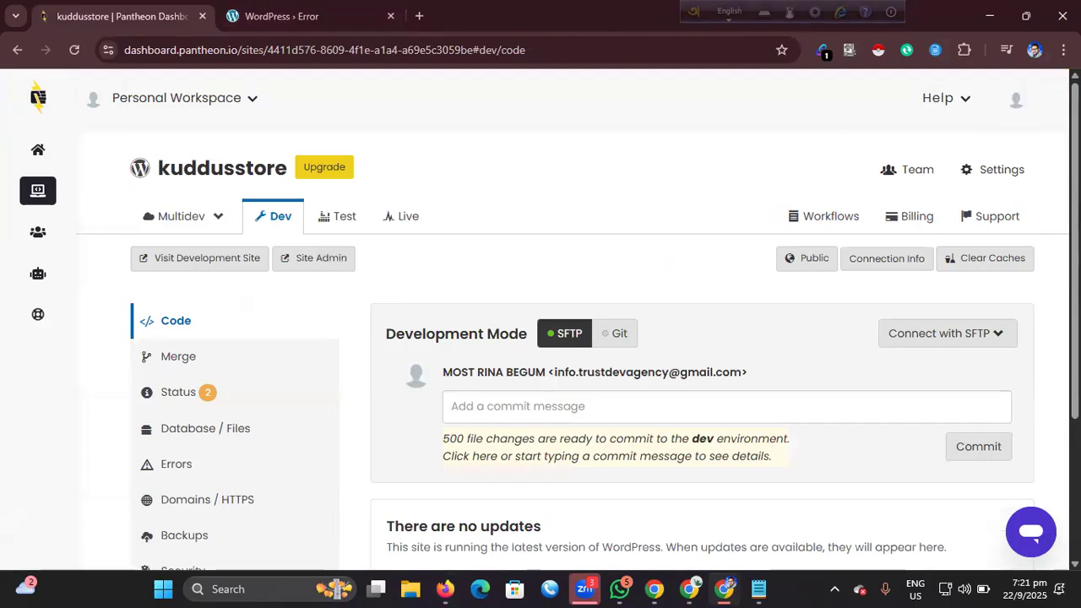
pyautogui.click(1035, 50)
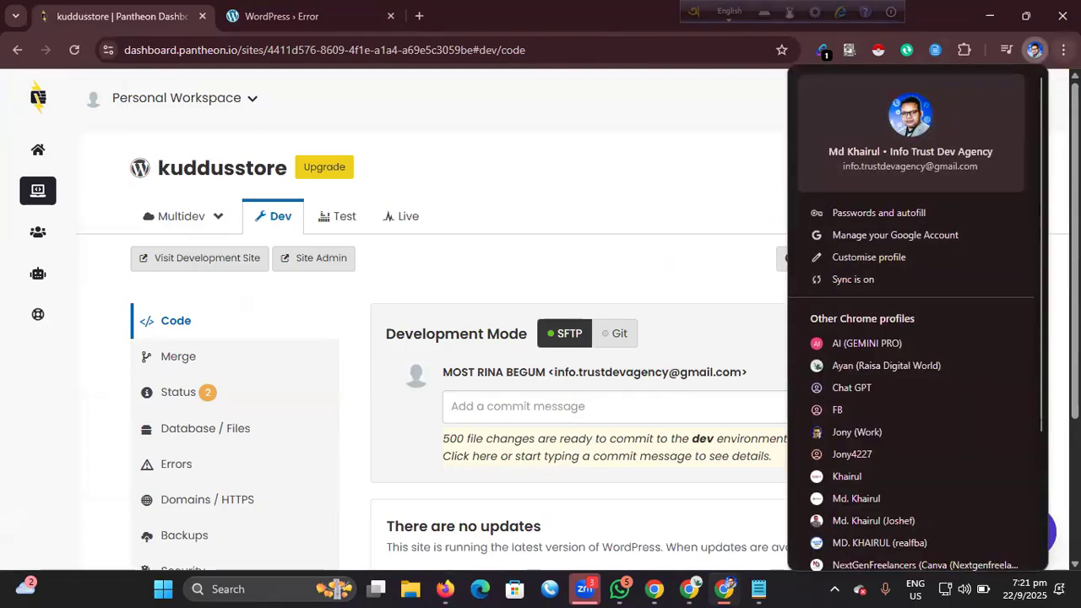
pyautogui.click(1063, 50)
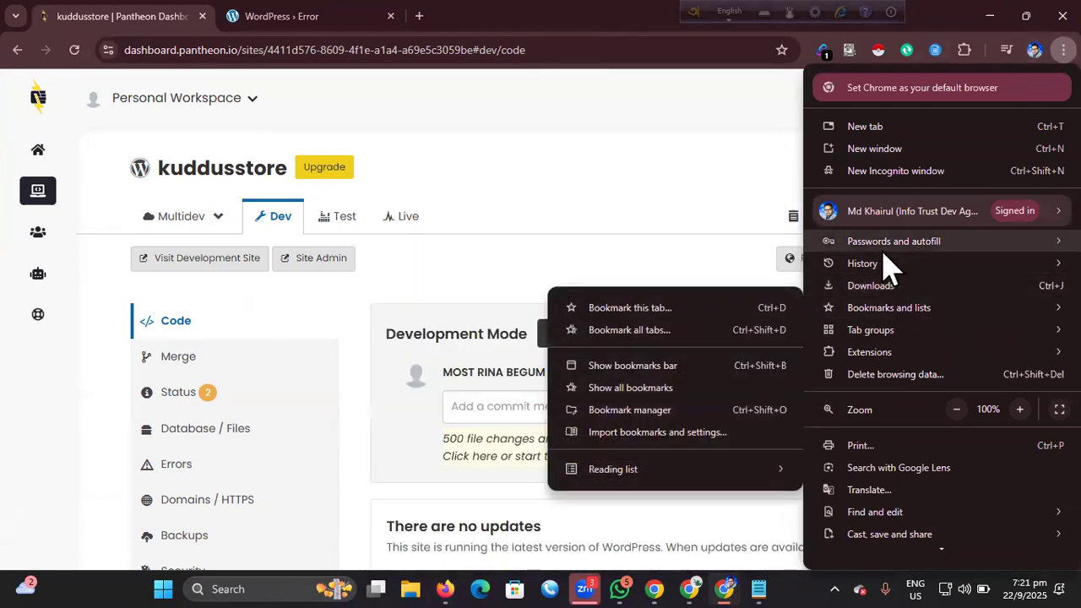
pyautogui.moveTo(887, 270)
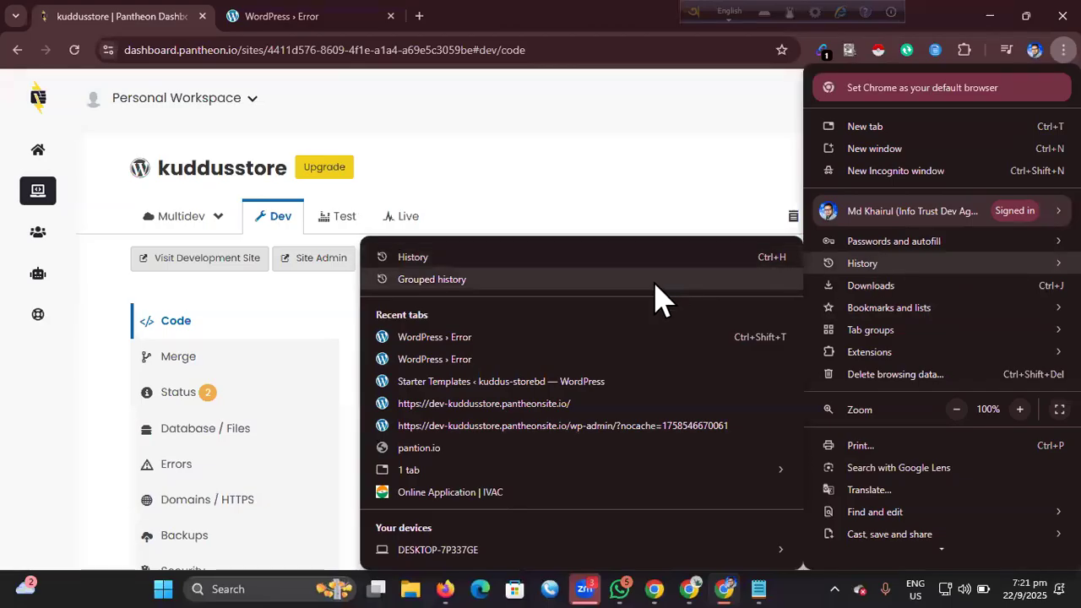
pyautogui.click(658, 264)
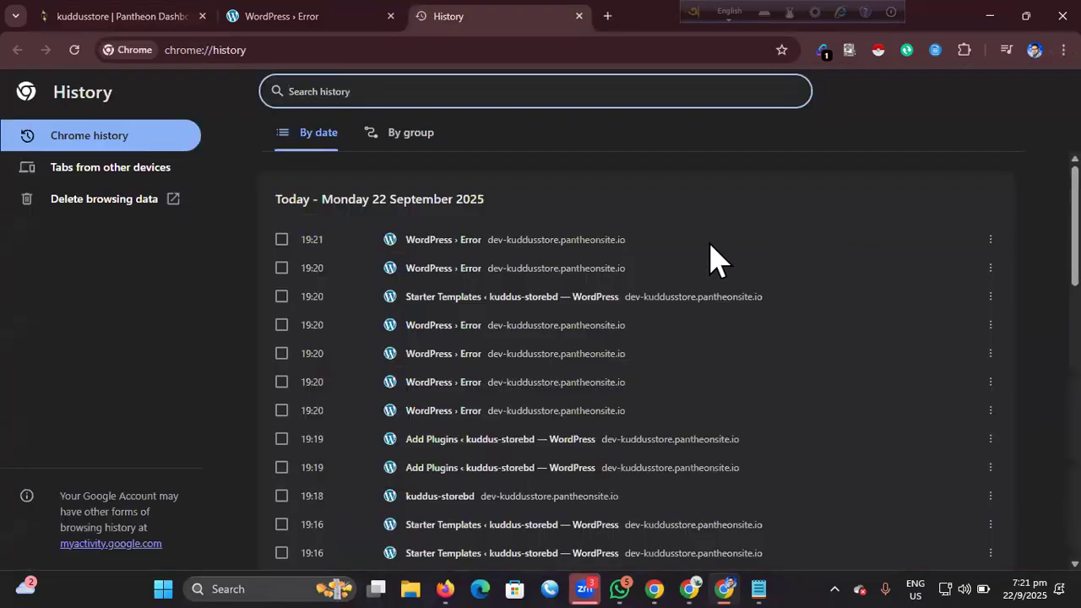
pyautogui.scroll(-8, 634, 244)
pyautogui.scroll(8, 635, 245)
pyautogui.click(579, 16)
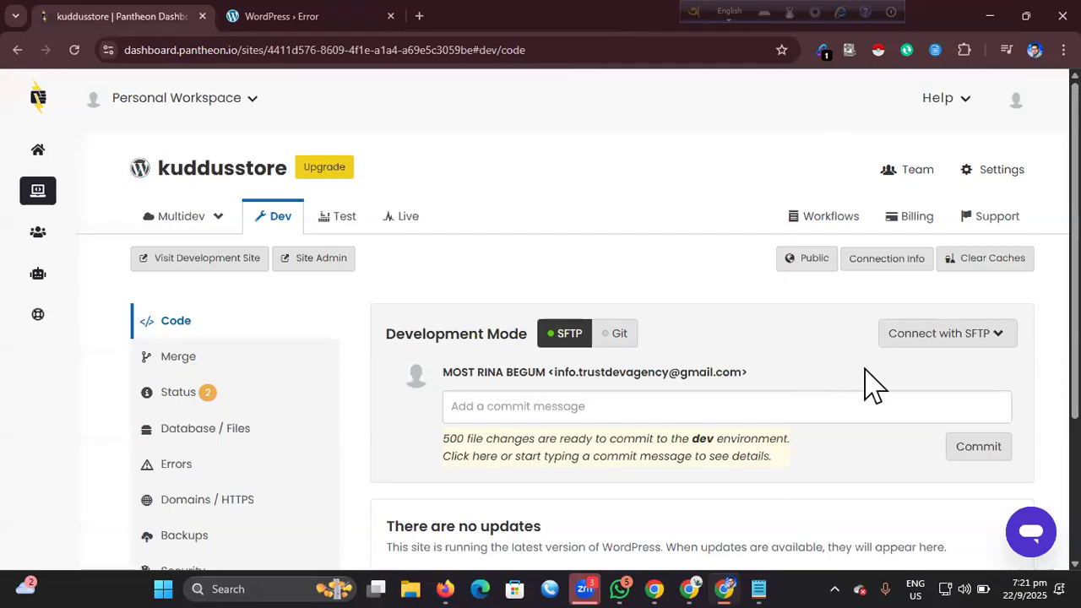
# Clear the site caches, recheck the fatal error page, and open Google apps in a new tab
pyautogui.click(978, 261)
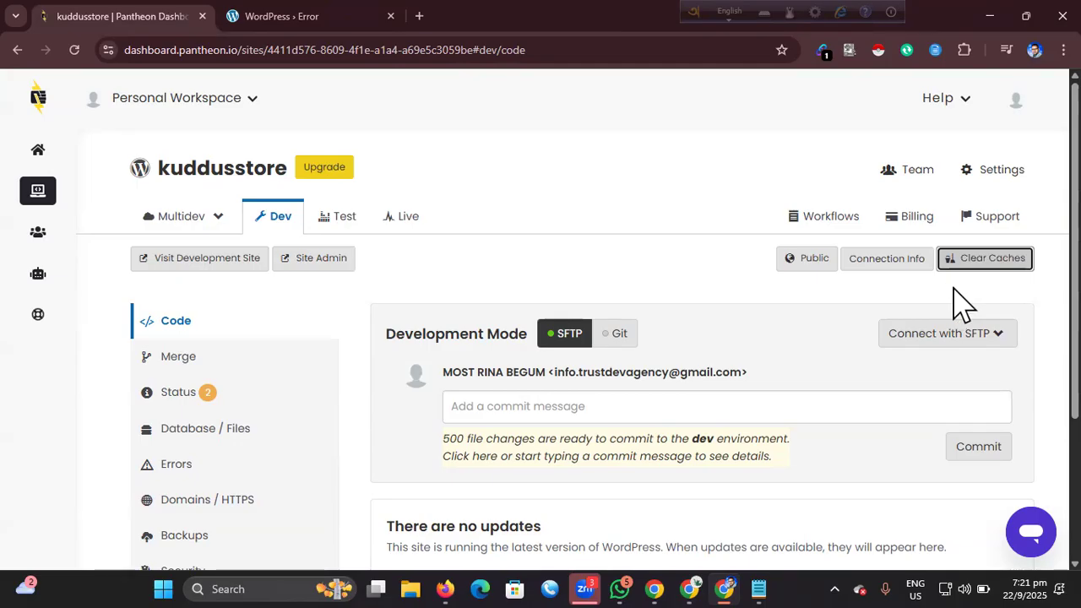
pyautogui.click(322, 19)
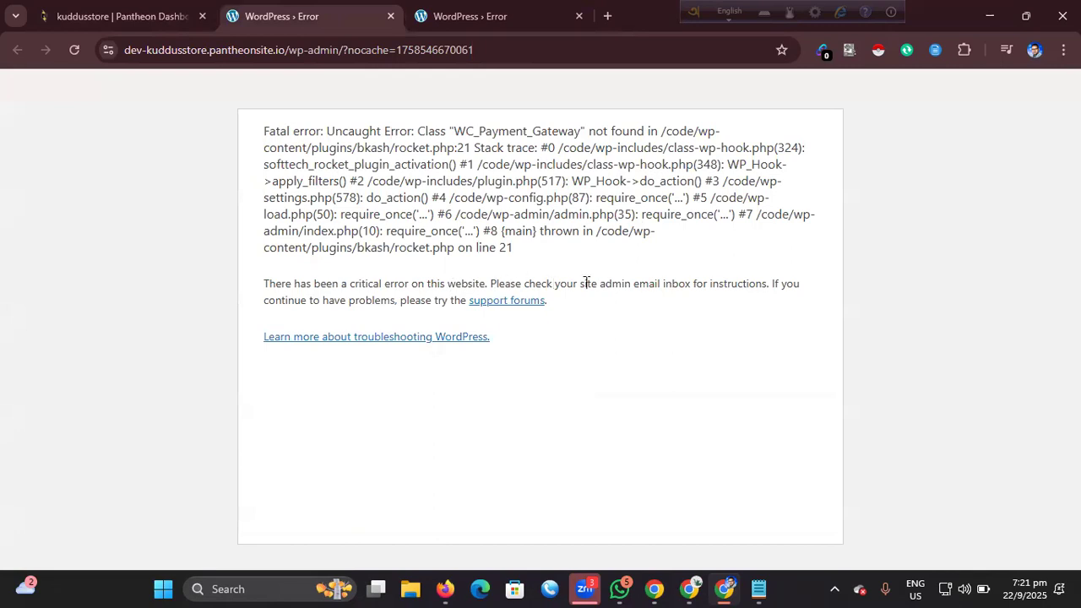
pyautogui.moveTo(628, 282); pyautogui.dragTo(774, 284)
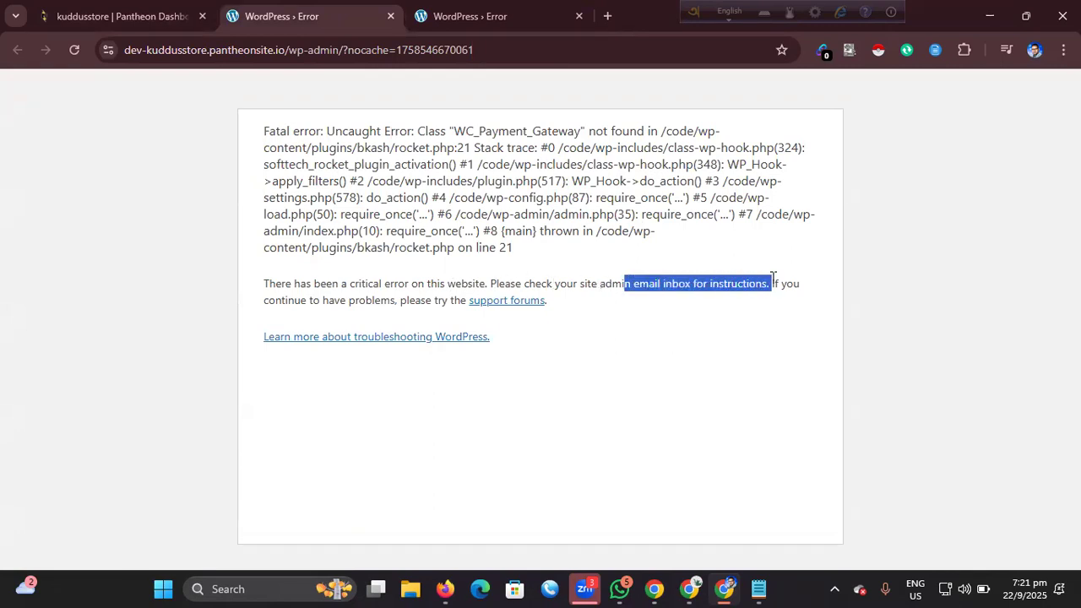
pyautogui.click(325, 300)
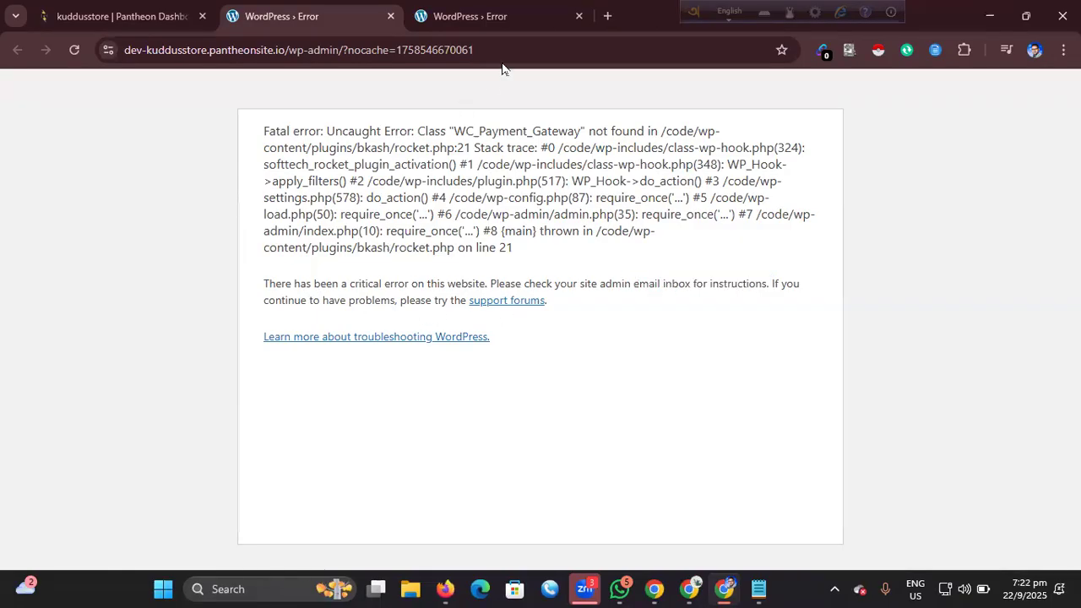
pyautogui.click(610, 15)
pyautogui.click(1017, 95)
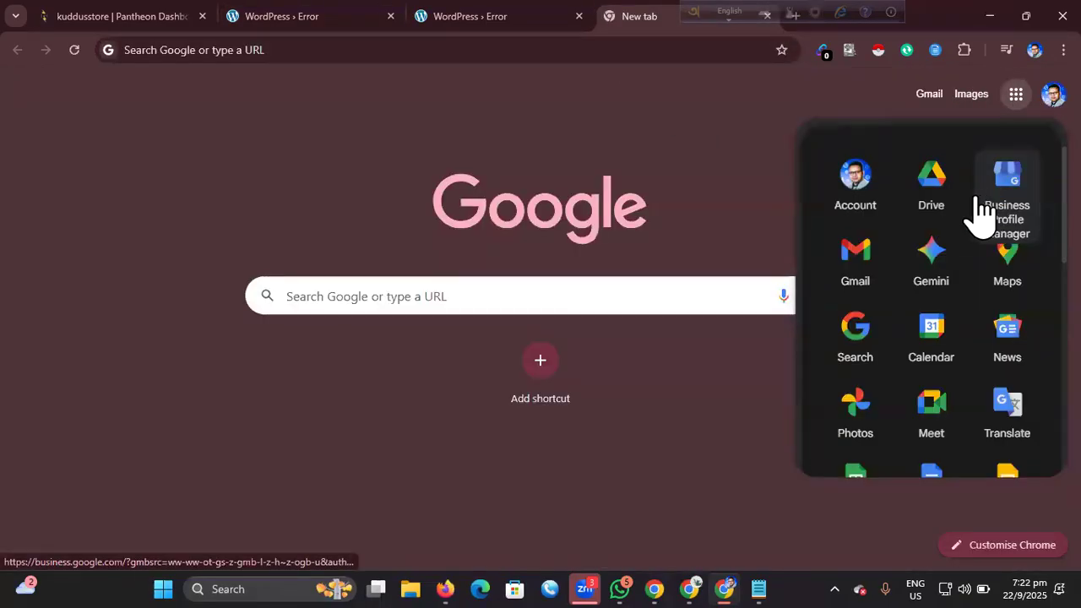
# Check the Gmail inbox for the admin error email, then close the duplicate WordPress error tab
pyautogui.click(853, 251)
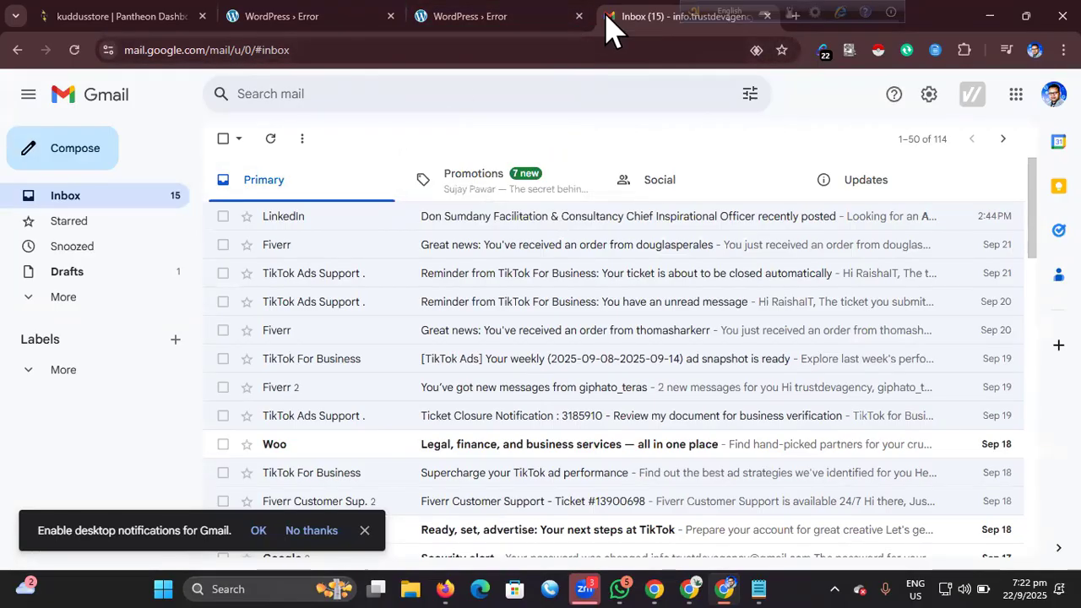
pyautogui.click(579, 17)
# Close the Gmail and error tabs and open the Pantheon Personal Workspace dashboard in a new tab
pyautogui.click(576, 17)
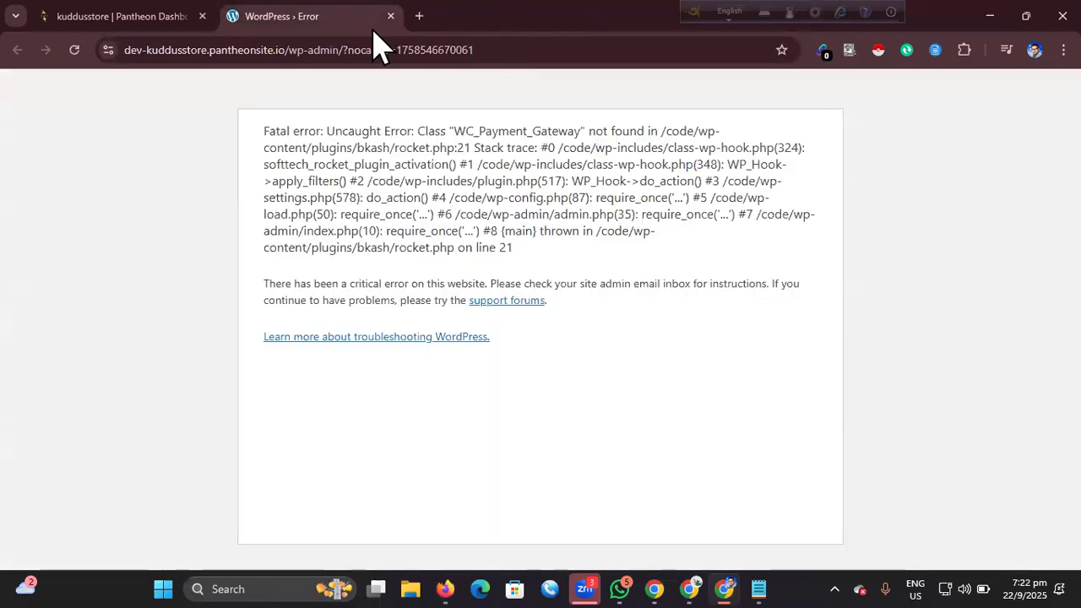
pyautogui.click(390, 17)
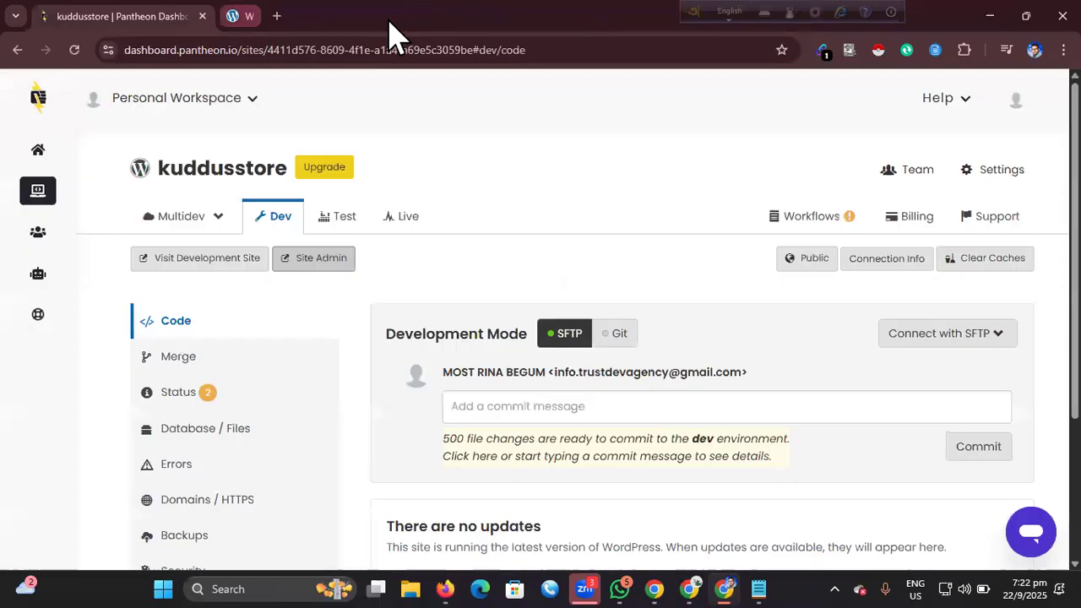
pyautogui.click(1016, 102)
pyautogui.middleClick(942, 208)
pyautogui.click(338, 19)
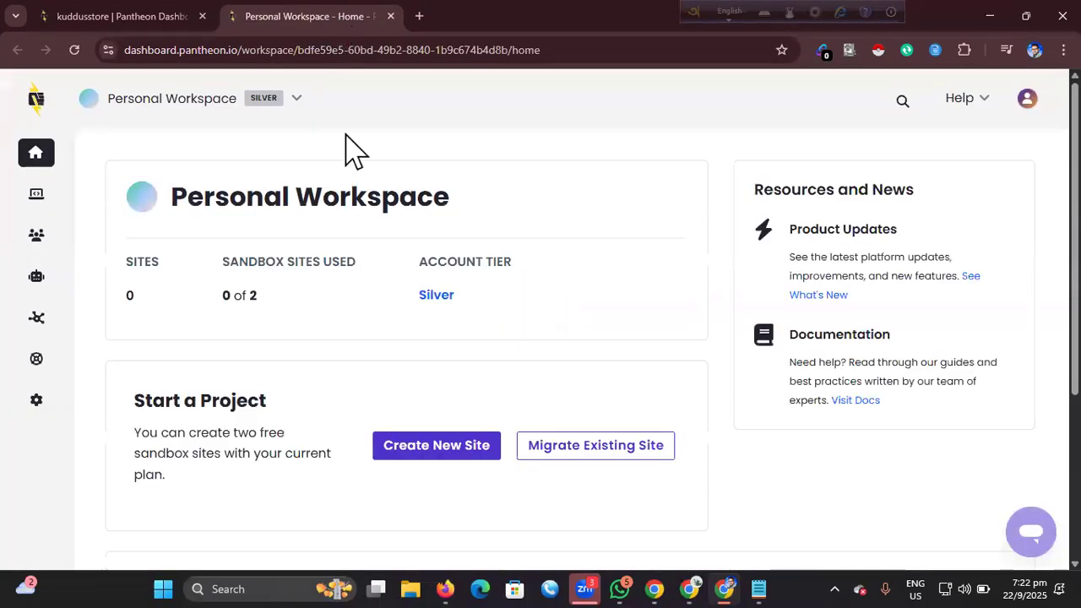
pyautogui.scroll(-5, 484, 377)
pyautogui.scroll(4, 485, 372)
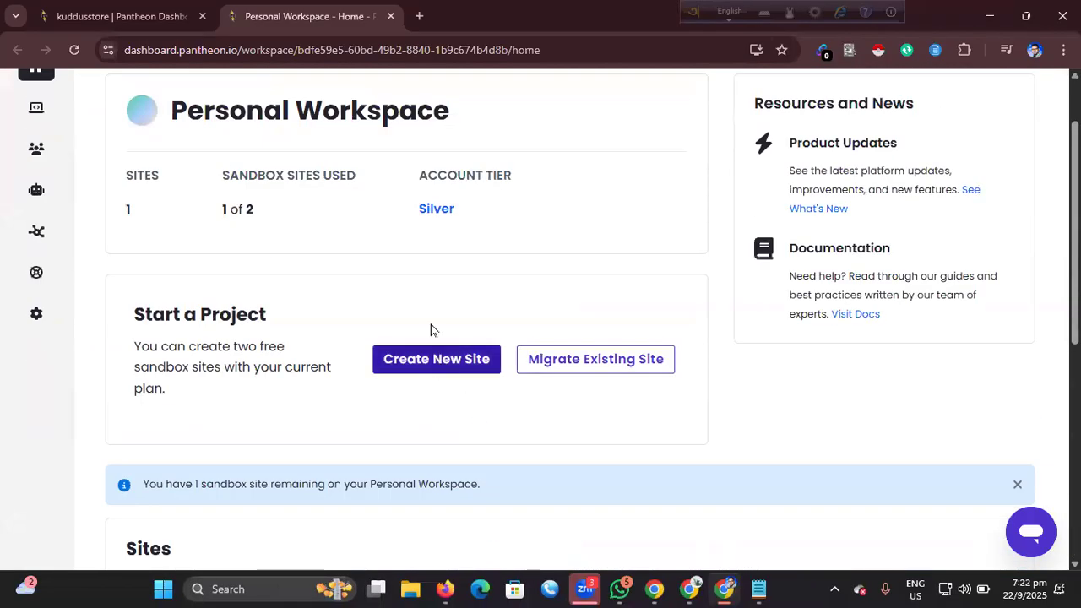
# Reopen the kuddusstore Site Admin, close the fatal error tab, and switch to Firefox
pyautogui.click(123, 12)
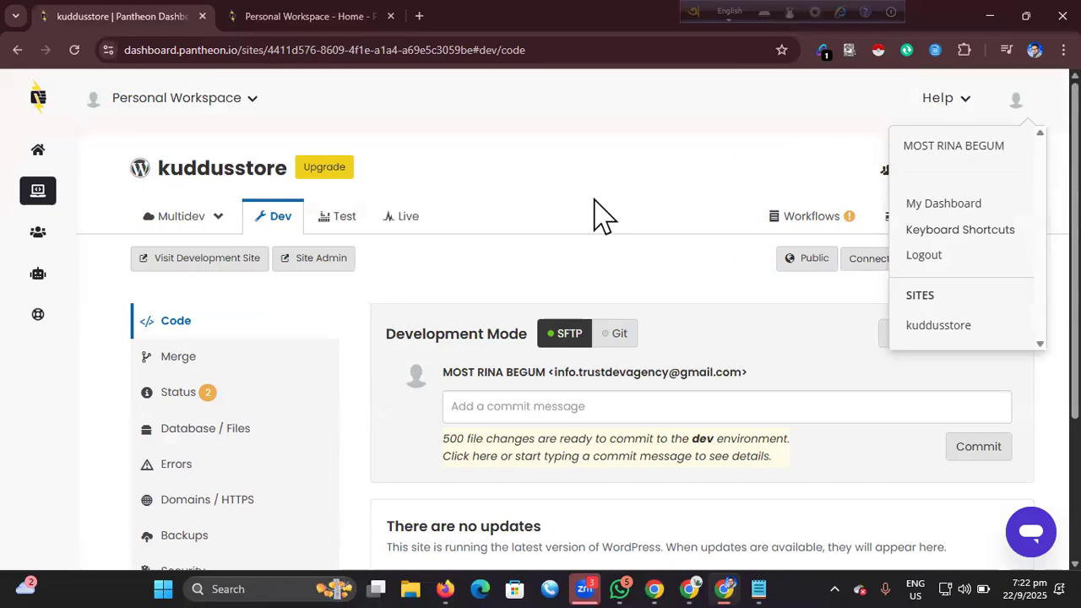
pyautogui.click(619, 188)
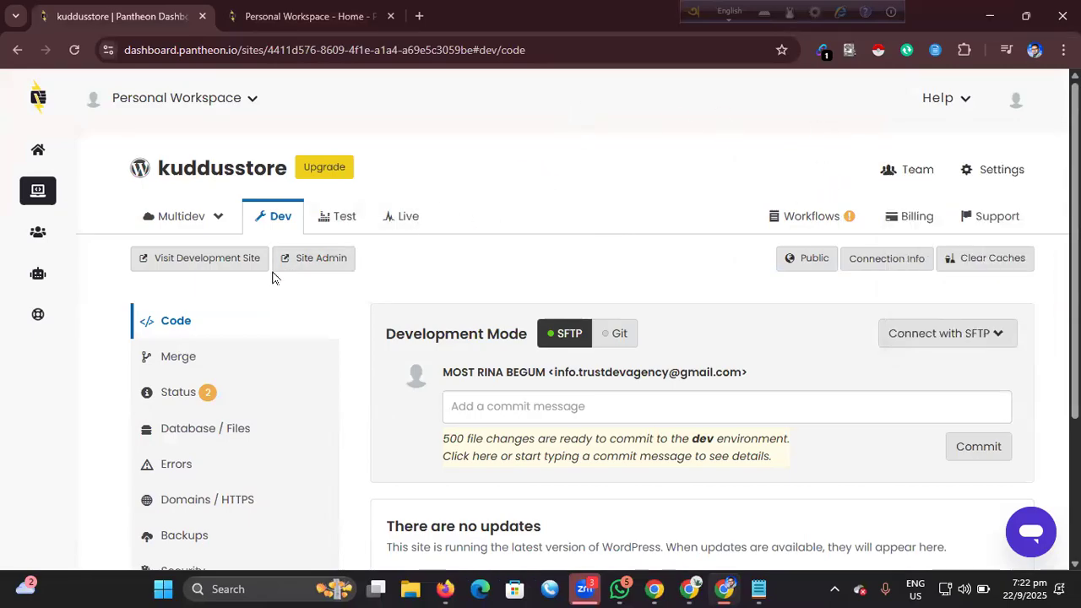
pyautogui.click(327, 262)
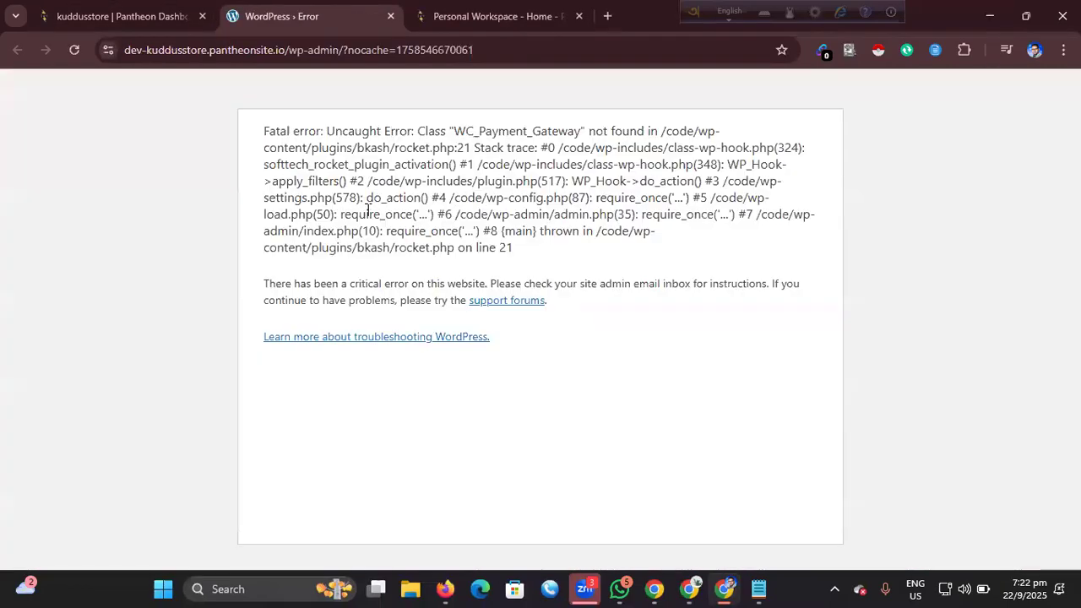
pyautogui.click(391, 16)
pyautogui.click(446, 589)
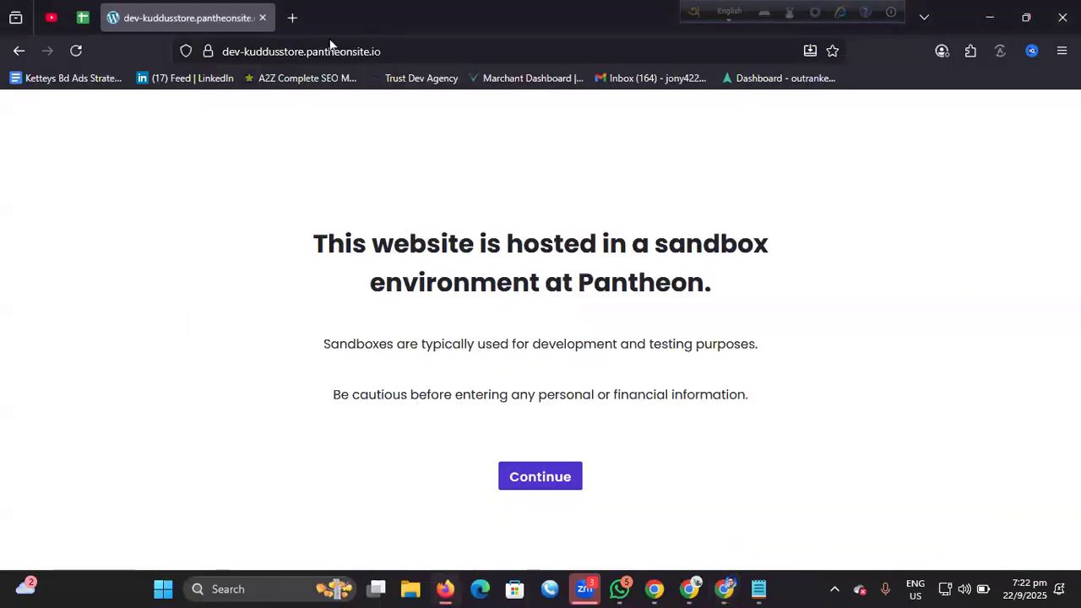
# Load the wp-admin URL from clipboard history in a new Firefox tab, close the fatal error, and return to Chrome
pyautogui.click(293, 18)
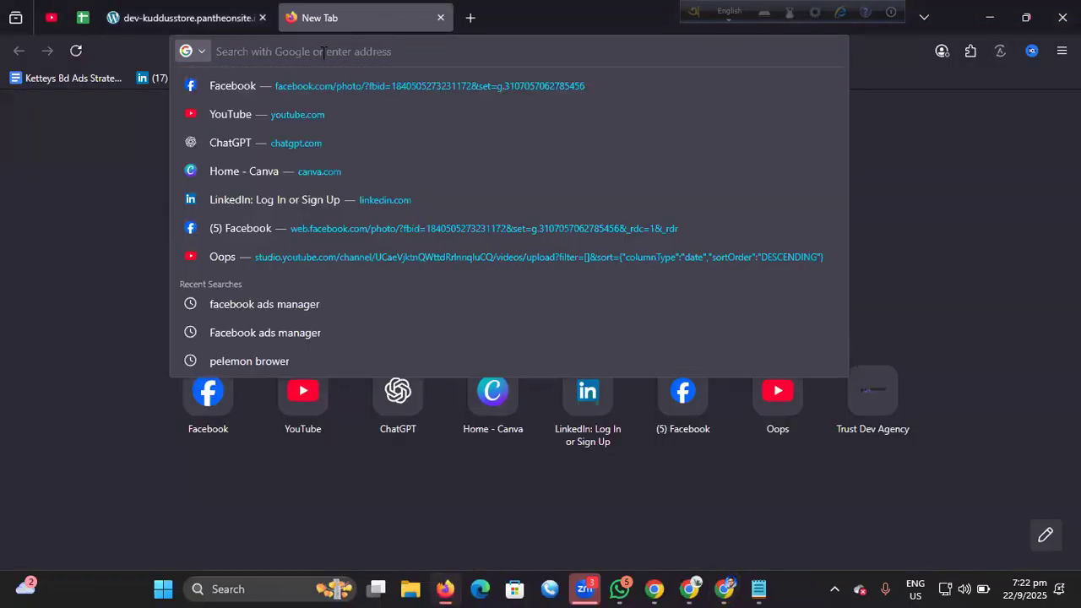
pyautogui.press('super+v')
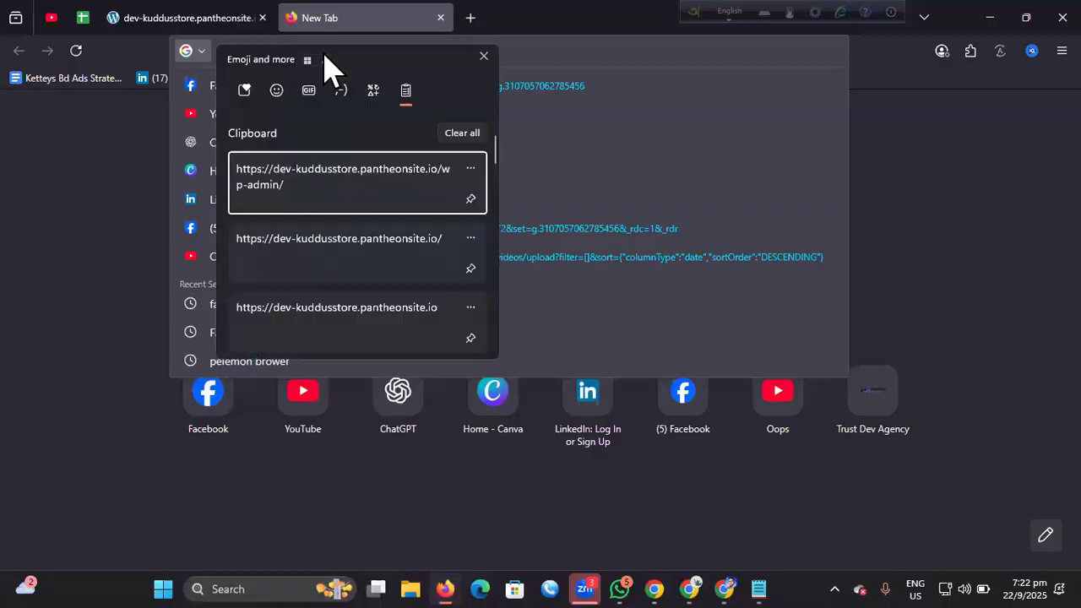
pyautogui.click(308, 205)
pyautogui.press('Return')
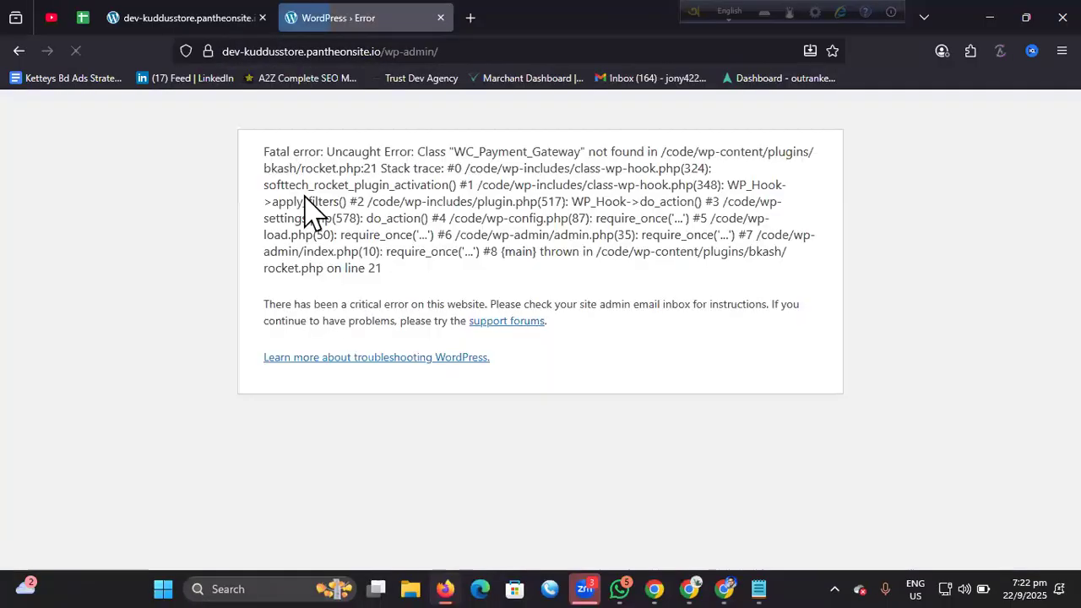
pyautogui.moveTo(387, 361); pyautogui.dragTo(460, 345)
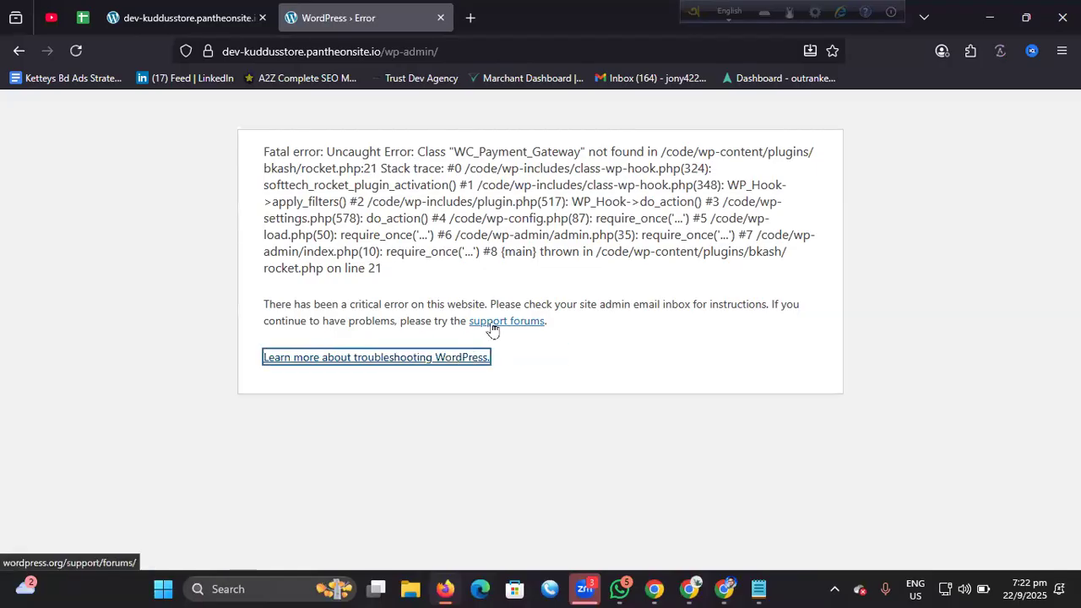
pyautogui.click(440, 18)
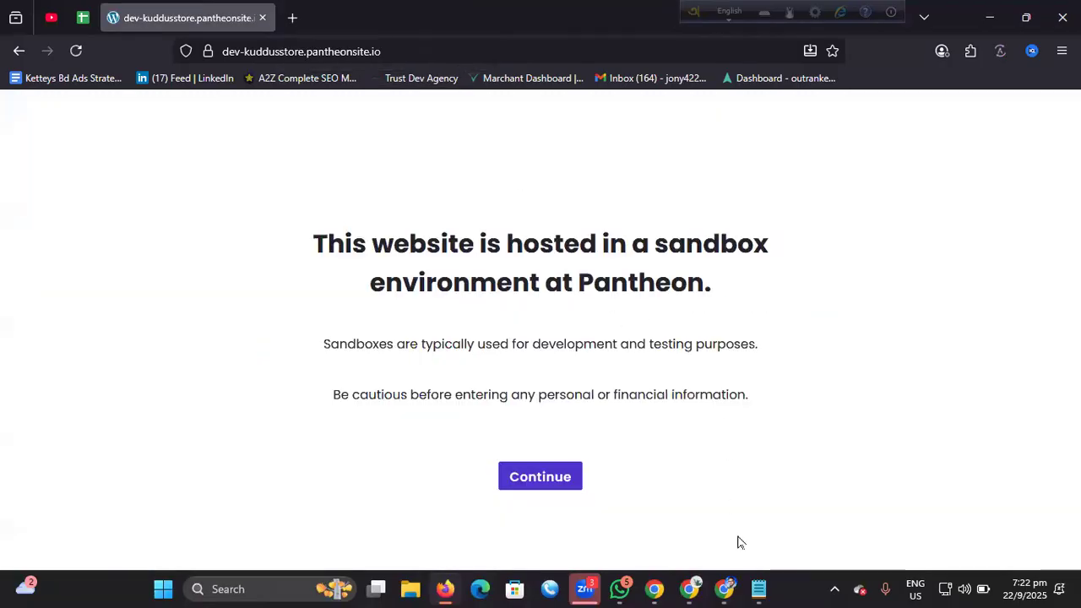
pyautogui.click(723, 588)
# Start a new WordPress site in Pantheon named moga and submit it
pyautogui.click(305, 21)
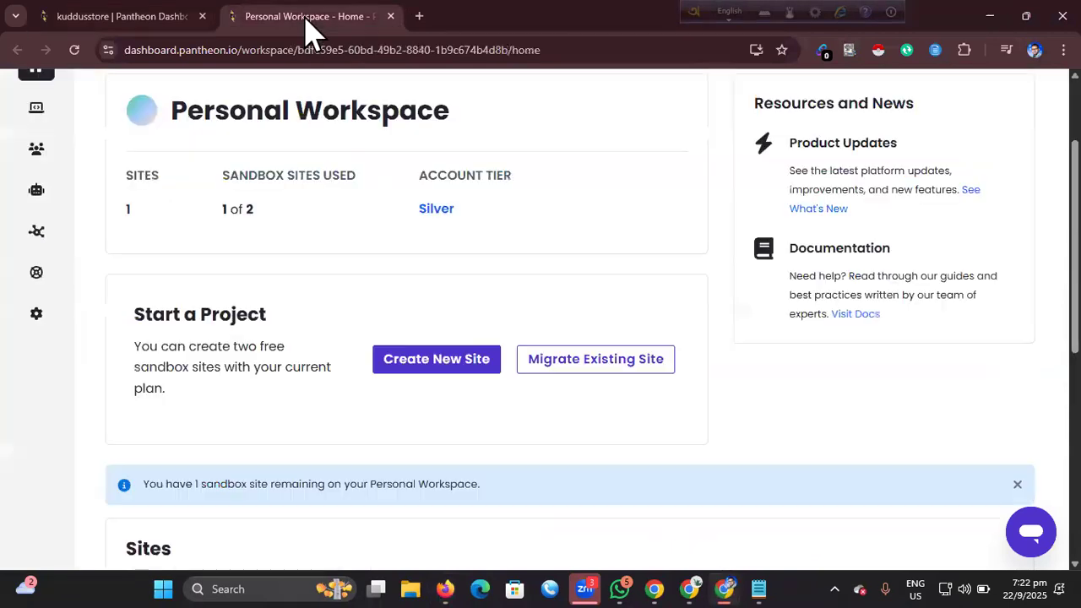
pyautogui.click(430, 361)
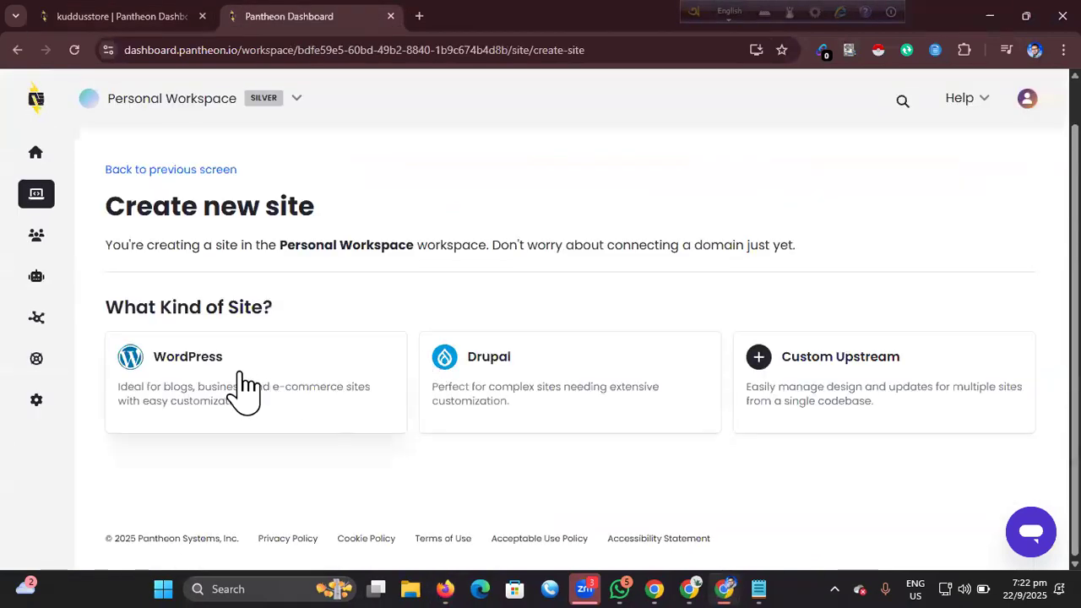
pyautogui.click(244, 387)
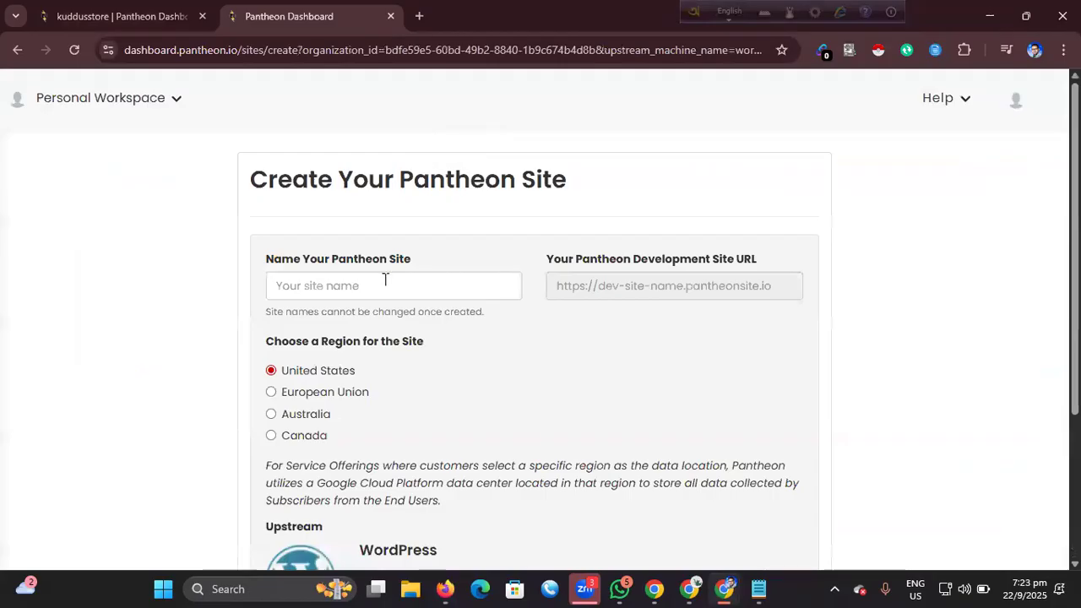
pyautogui.click(380, 286)
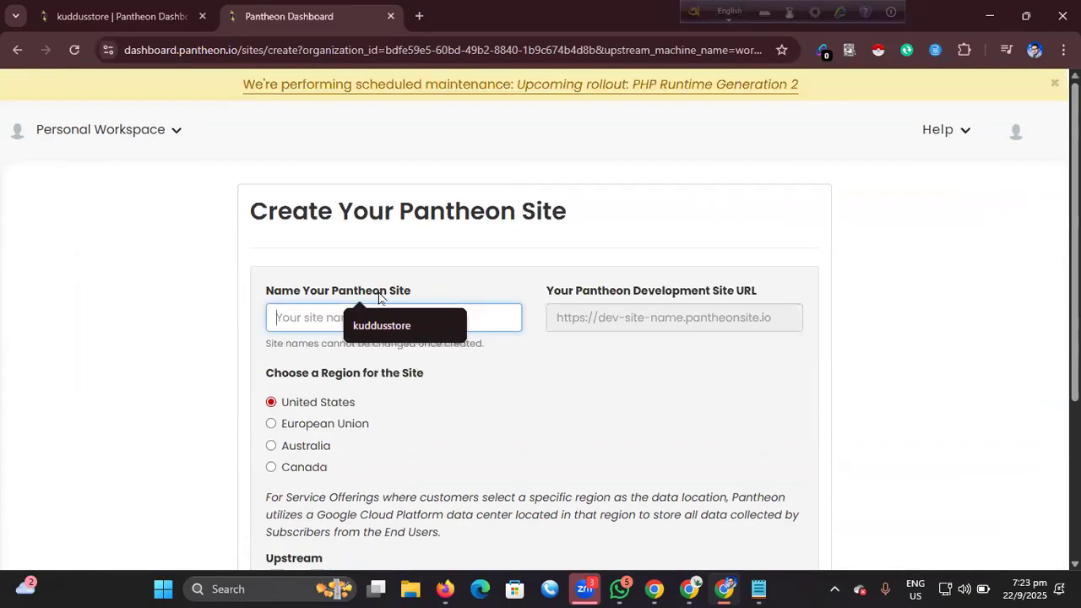
pyautogui.write('mogo')
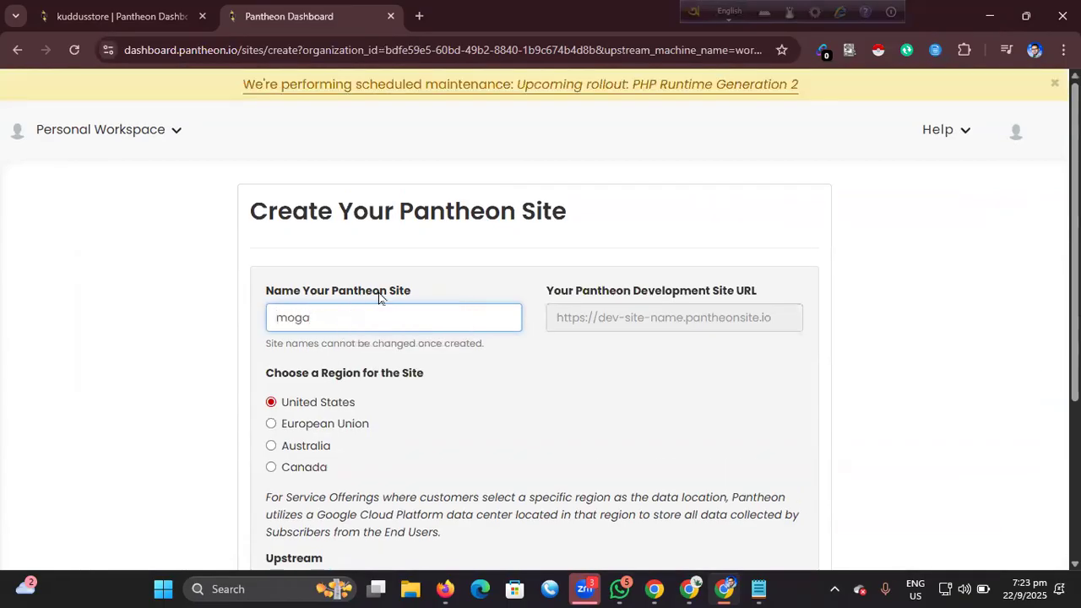
pyautogui.scroll(-3, 400, 413)
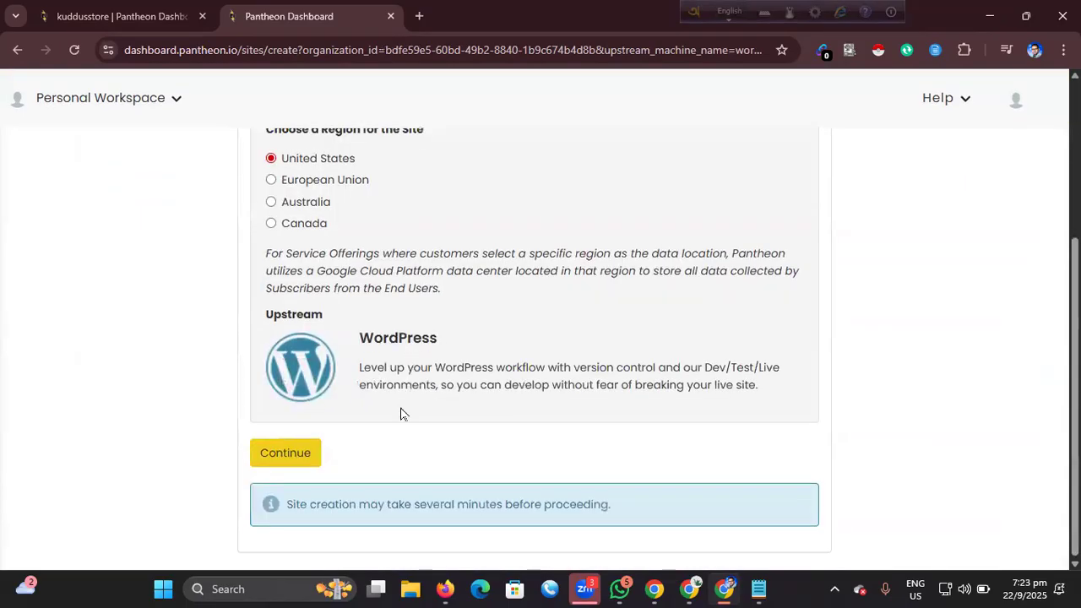
pyautogui.click(287, 452)
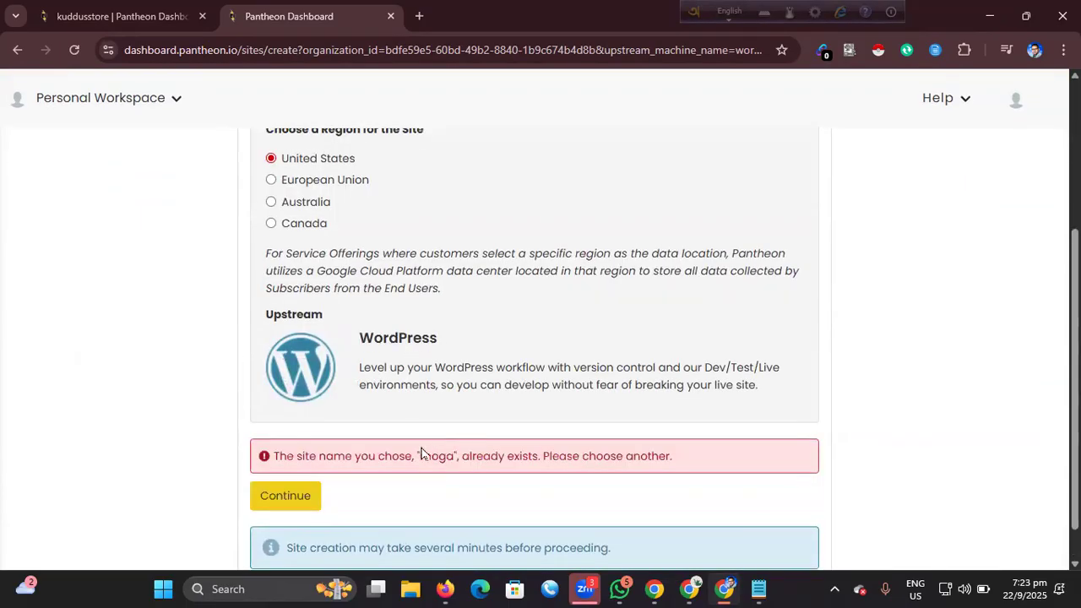
# Change the rejected site name to mogabdraj
pyautogui.scroll(5, 338, 456)
pyautogui.click(367, 321)
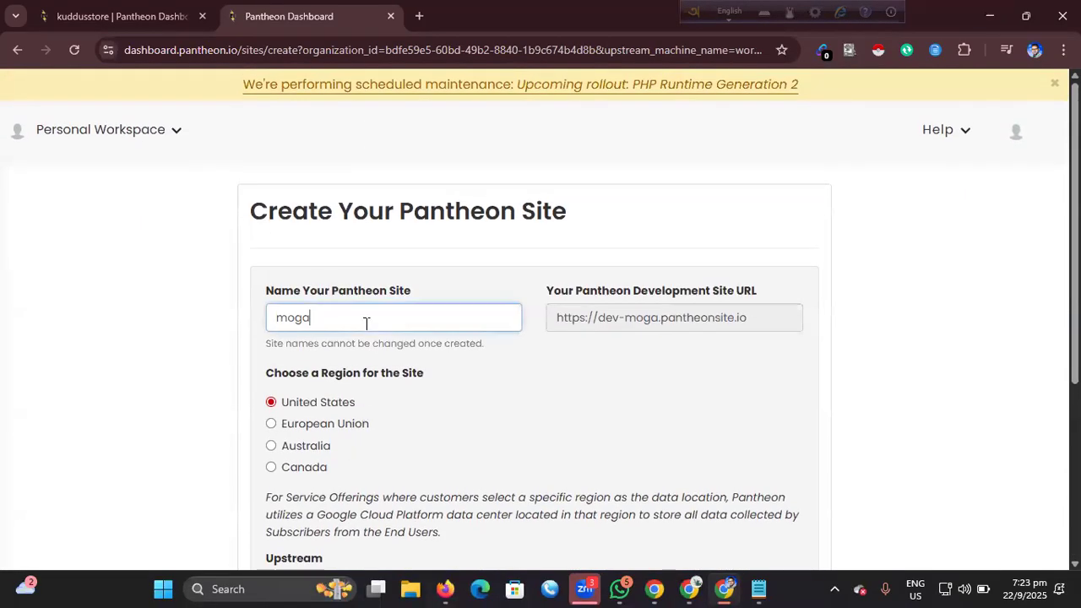
pyautogui.write('bd')
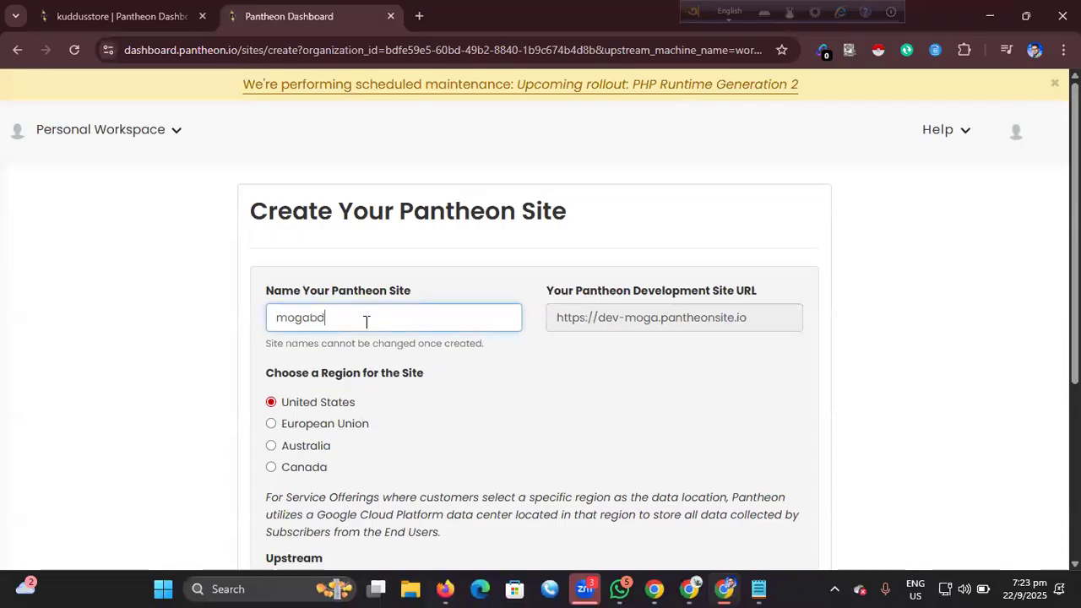
pyautogui.write('rah')
pyautogui.press('BackSpace')
pyautogui.write('j')
pyautogui.scroll(-3, 406, 318)
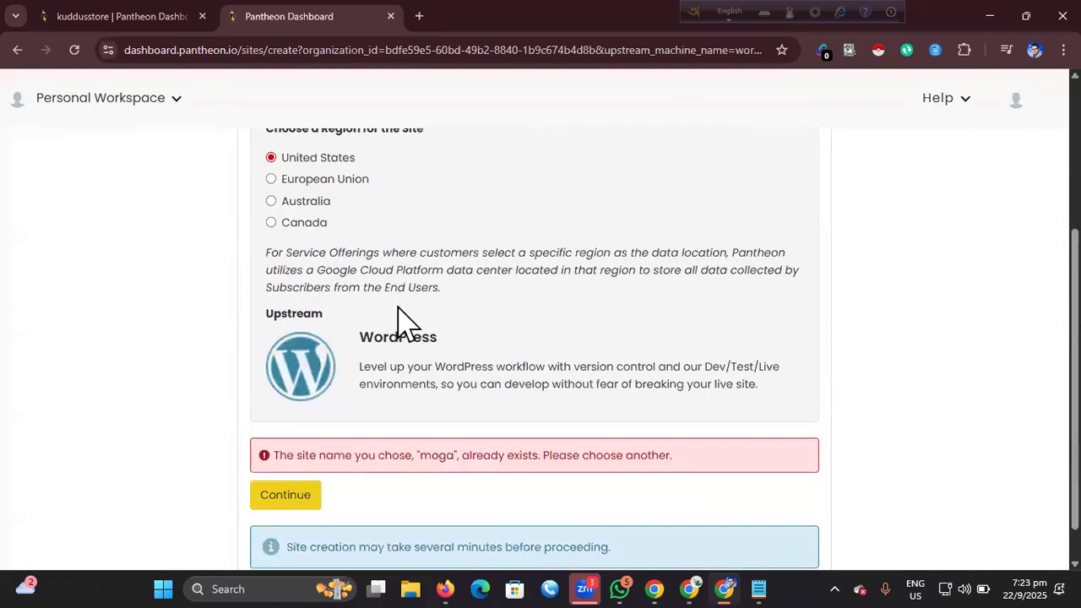
# Submit the mogabdraj site so WordPress deployment begins
pyautogui.click(296, 455)
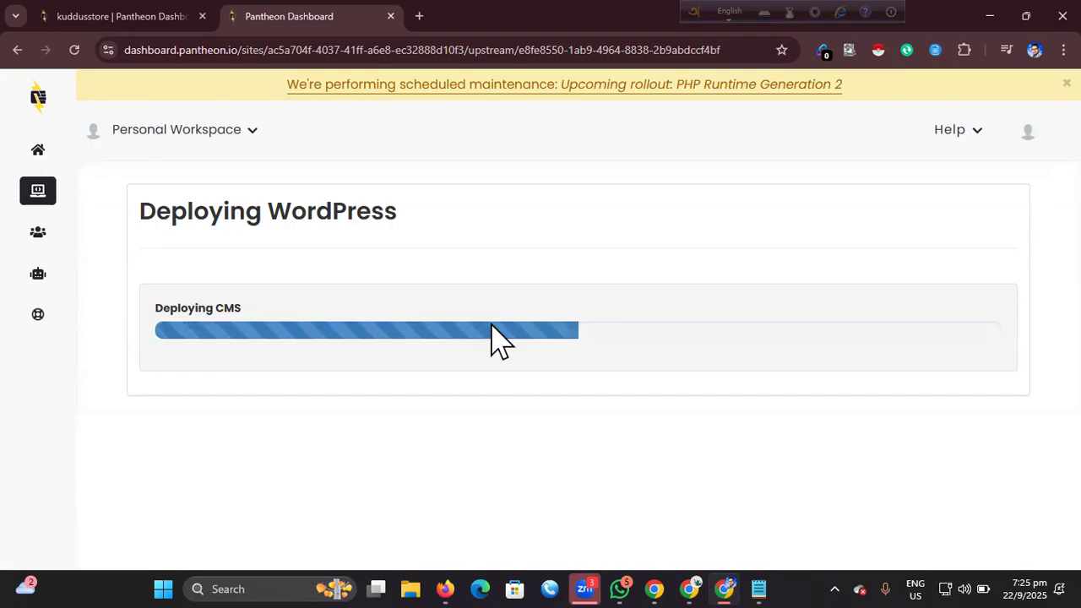
# Glance at the notes and kuddusstore tab, then open the deployed mogabdraj site's dashboard
pyautogui.click(759, 588)
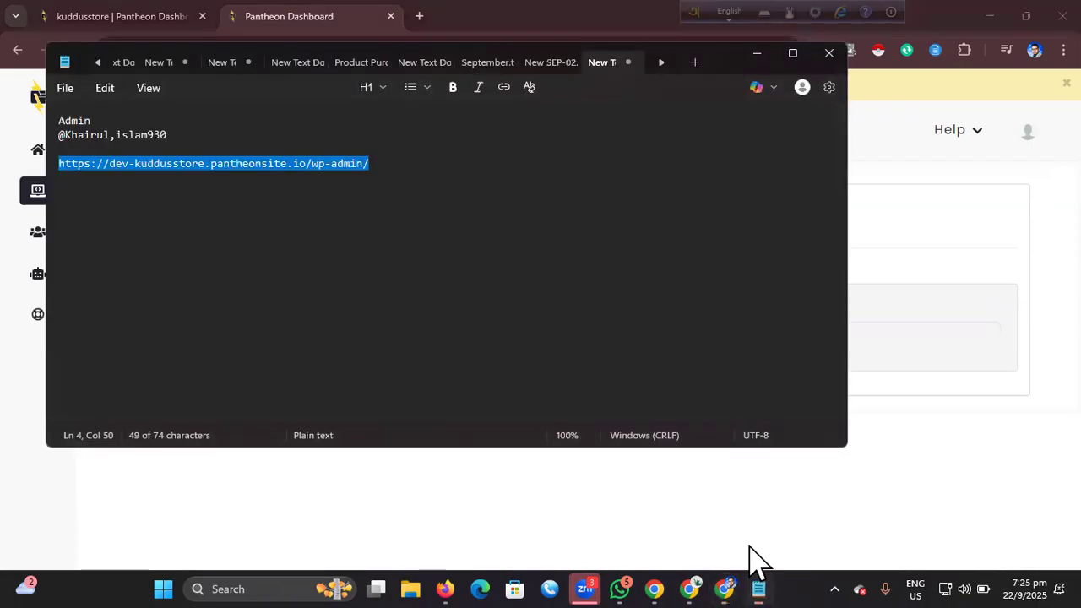
pyautogui.click(752, 547)
pyautogui.click(157, 13)
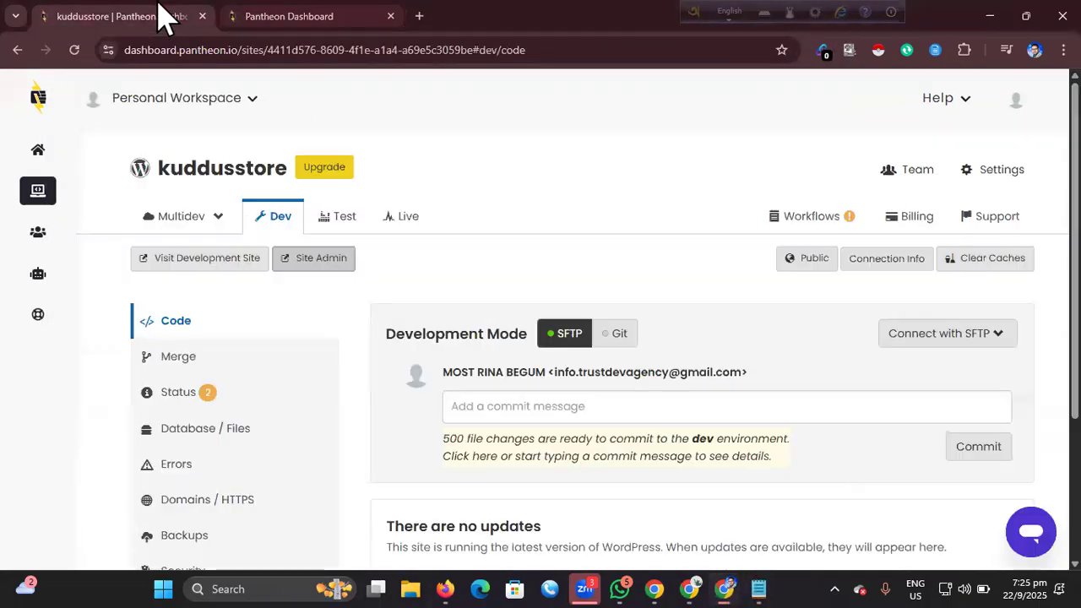
pyautogui.click(268, 15)
pyautogui.click(135, 13)
pyautogui.click(282, 16)
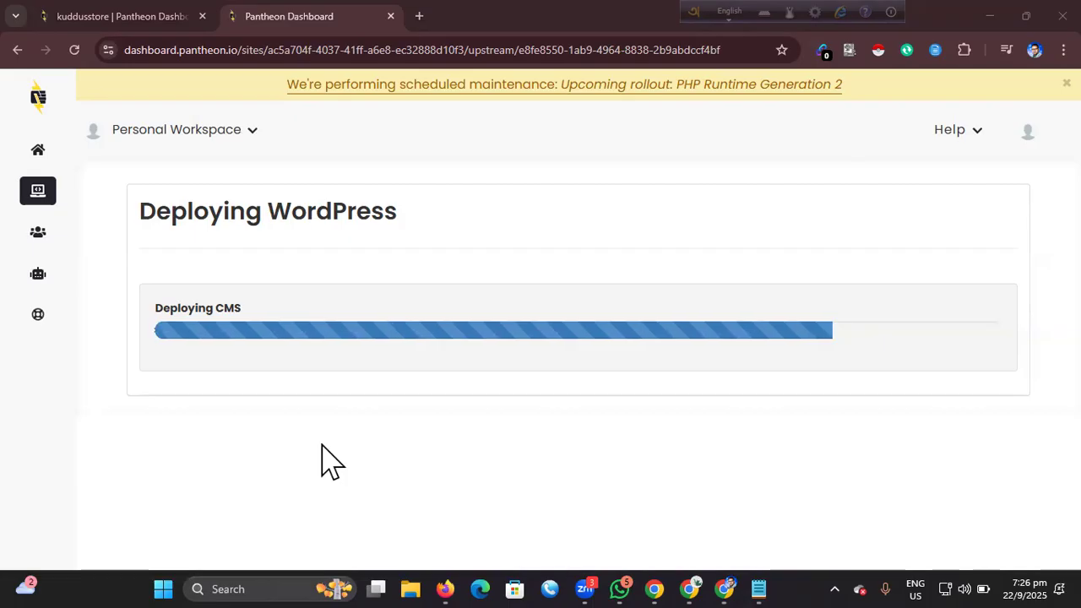
pyautogui.click(282, 382)
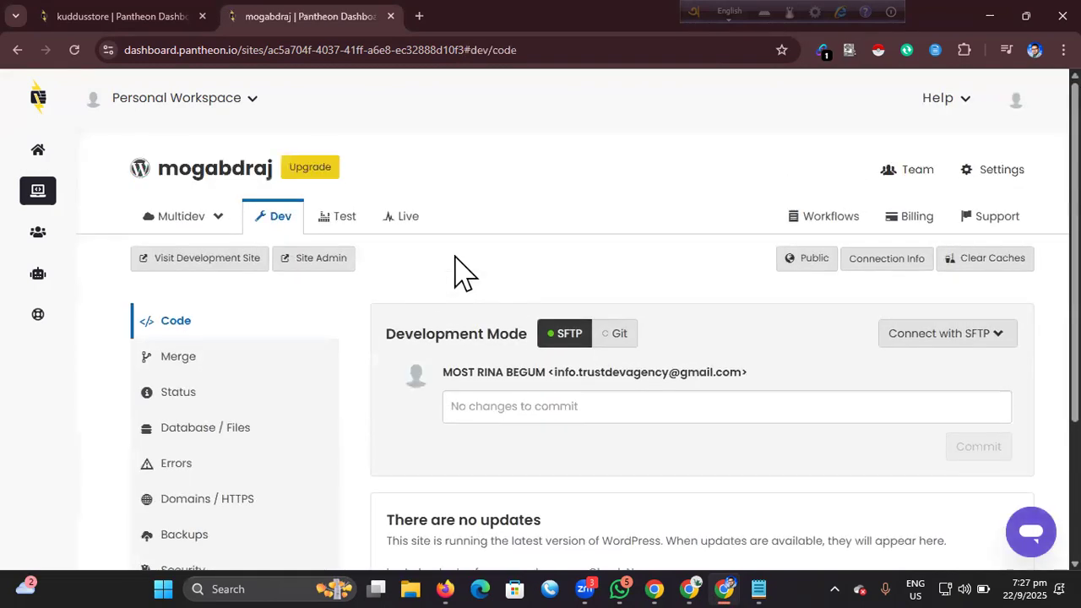
# Open the mogabdraj Dev site's WordPress admin and pass the sandbox notice
pyautogui.scroll(-2, 456, 271)
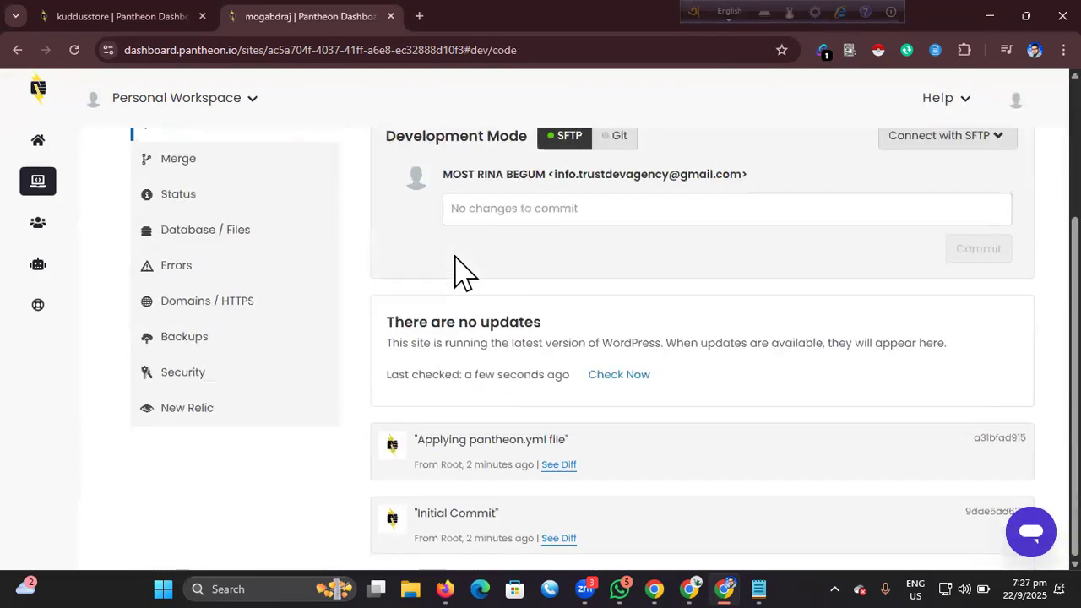
pyautogui.scroll(2, 456, 271)
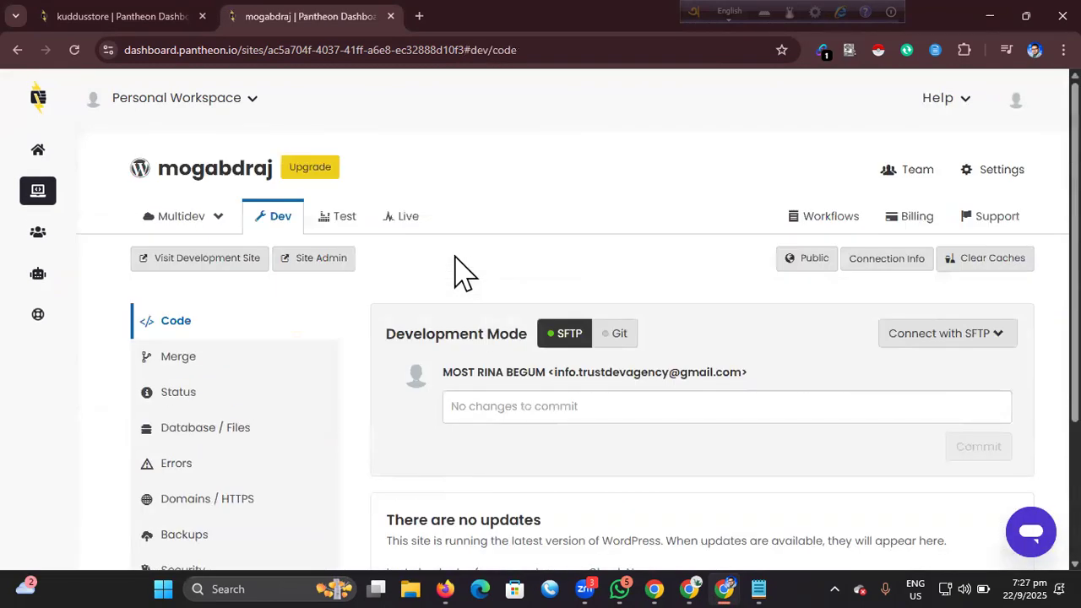
pyautogui.click(326, 269)
pyautogui.click(555, 458)
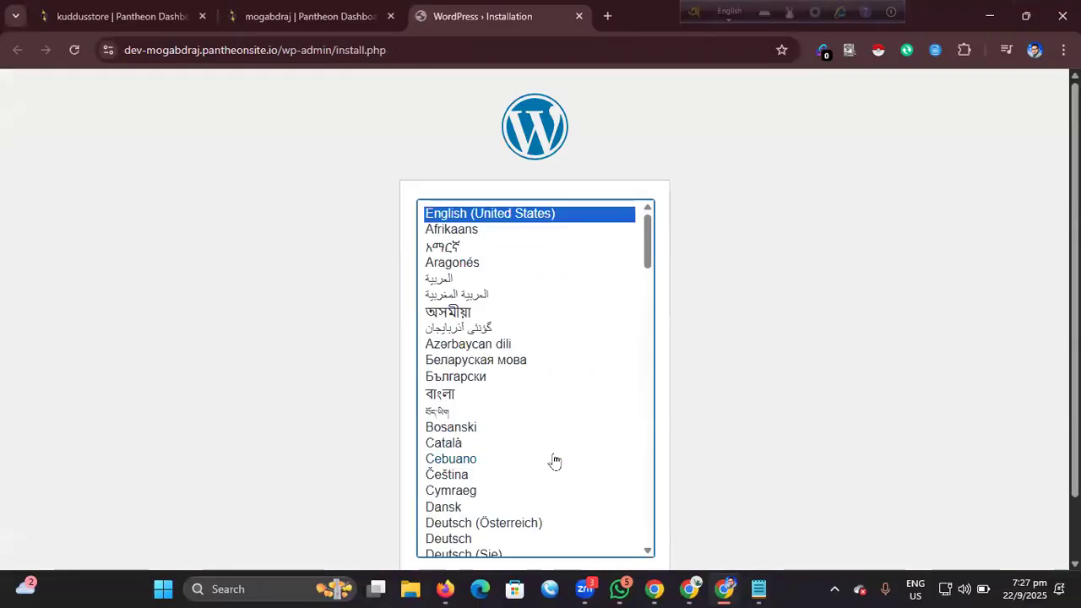
# Keep English and enter site title moghabdraj with username Admin
pyautogui.scroll(-12, 550, 374)
pyautogui.scroll(-9, 583, 439)
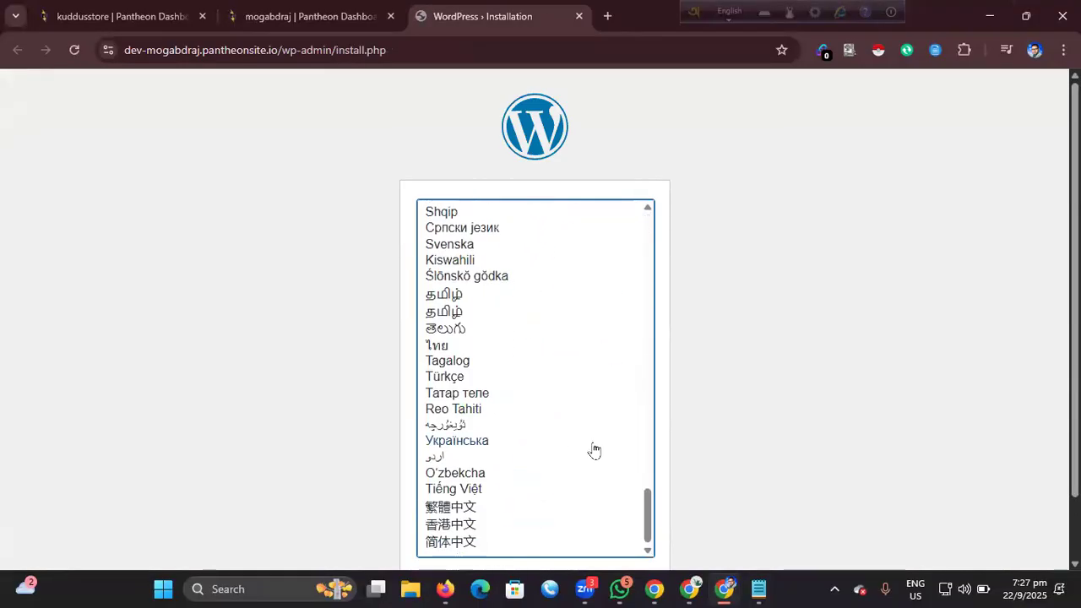
pyautogui.click(642, 516)
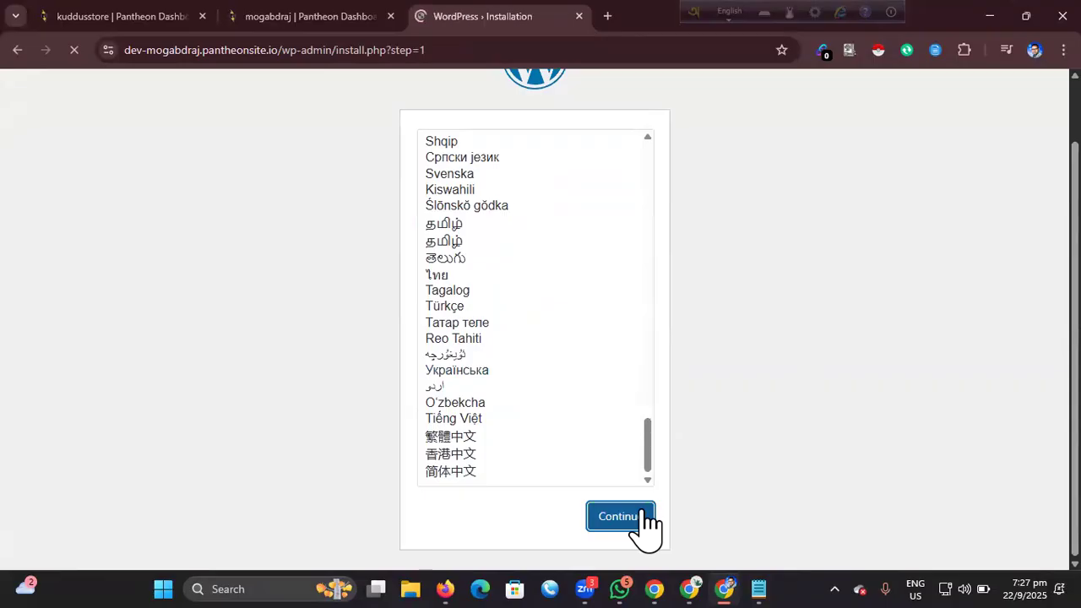
pyautogui.click(540, 391)
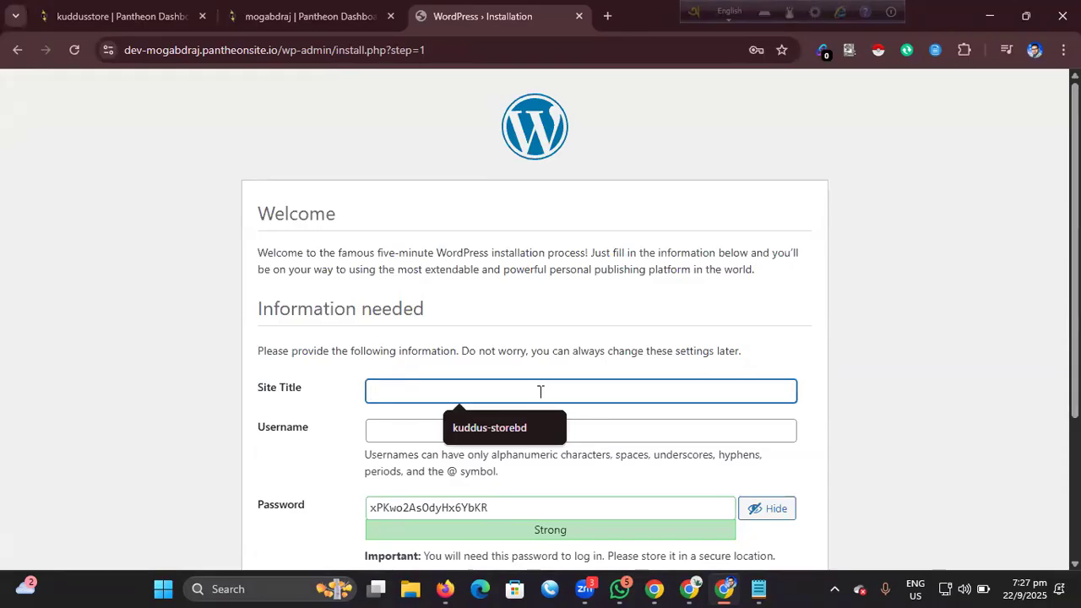
pyautogui.write('mo')
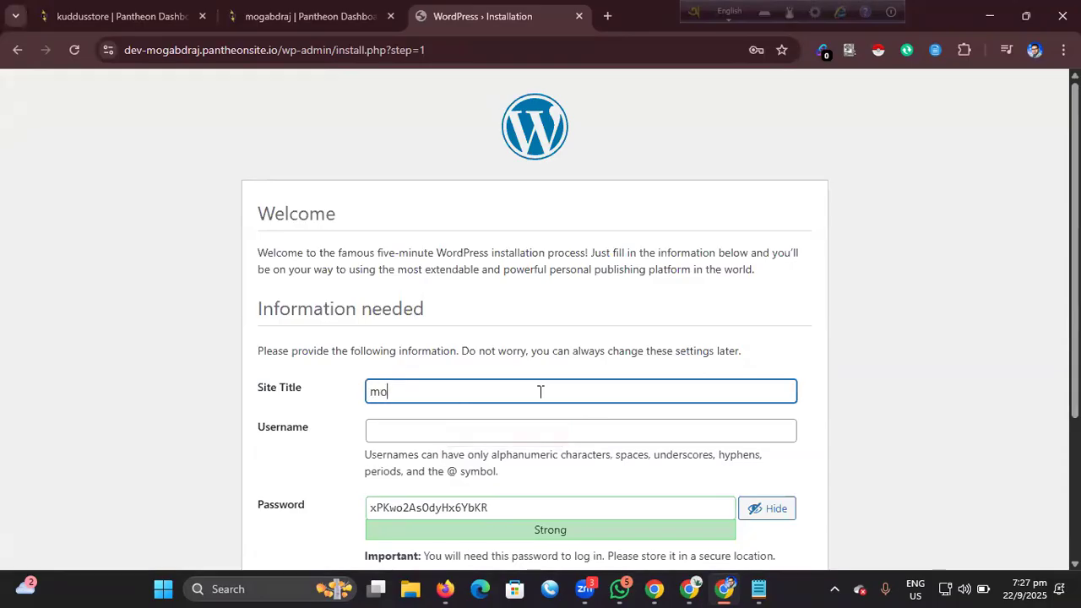
pyautogui.write('ghabdr')
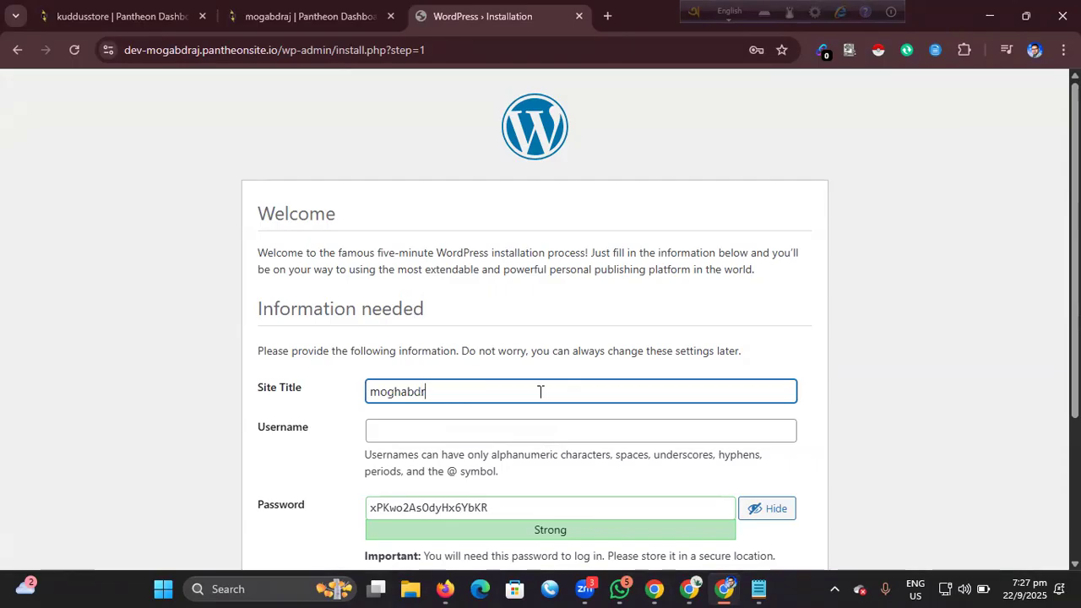
pyautogui.write('aj')
pyautogui.click(485, 433)
pyautogui.write('a')
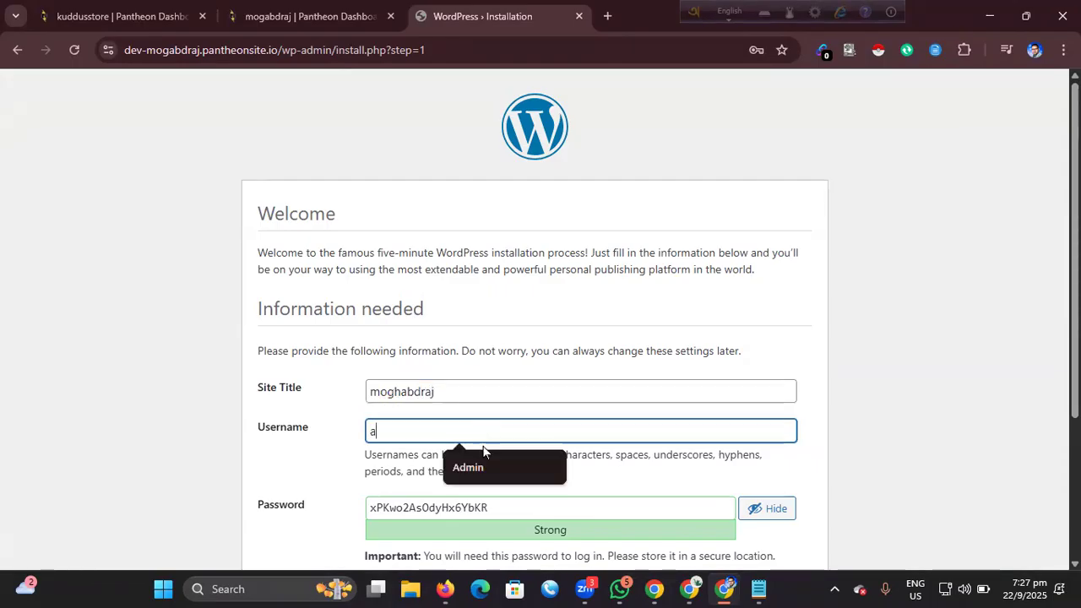
pyautogui.click(470, 467)
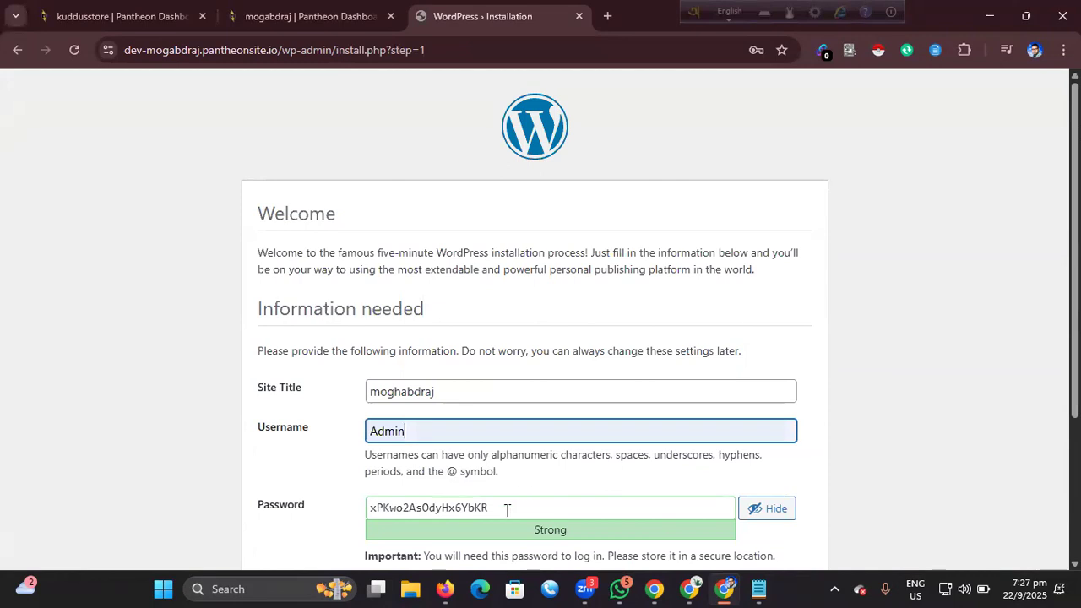
# Set the saved password and the administrator's e-mail, then install WordPress
pyautogui.moveTo(507, 509); pyautogui.dragTo(330, 527)
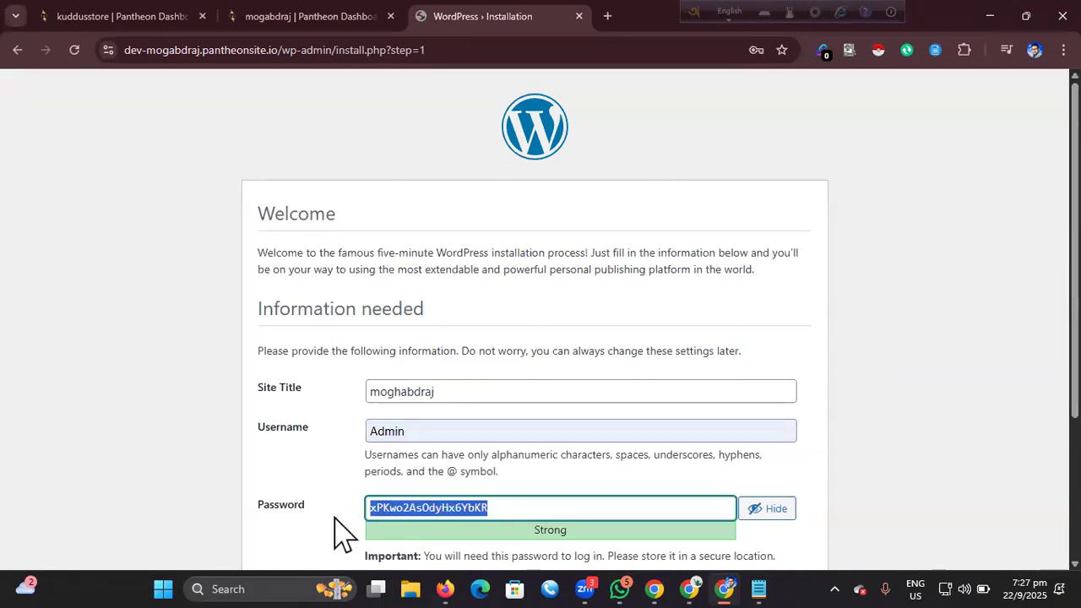
pyautogui.press('super+v')
pyautogui.scroll(-3, 517, 379)
pyautogui.click(490, 402)
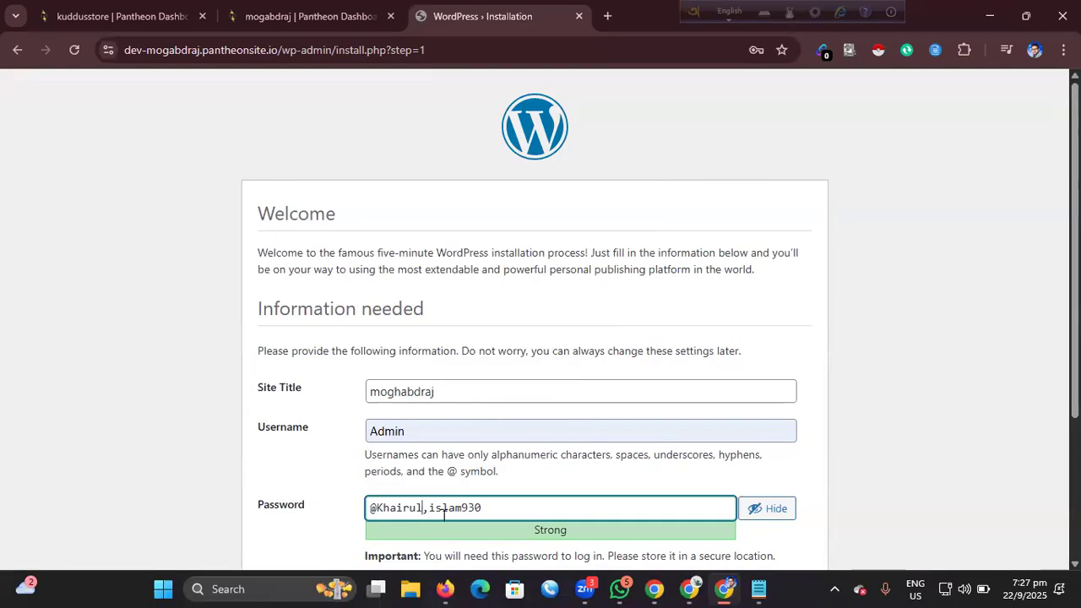
pyautogui.press('Delete')
pyautogui.write('.')
pyautogui.moveTo(514, 506); pyautogui.dragTo(312, 530)
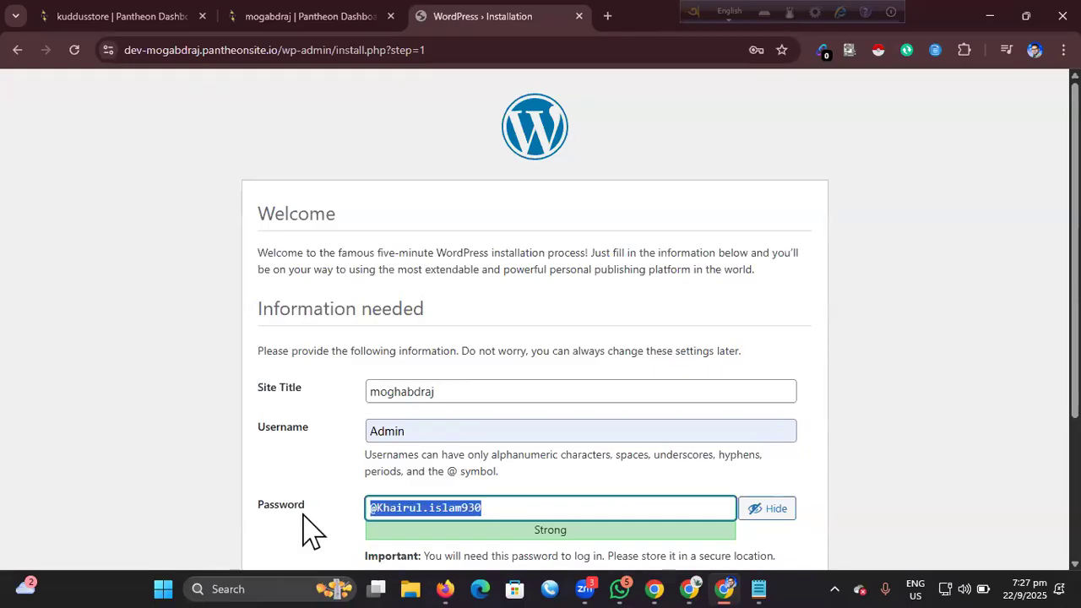
pyautogui.scroll(-2, 507, 482)
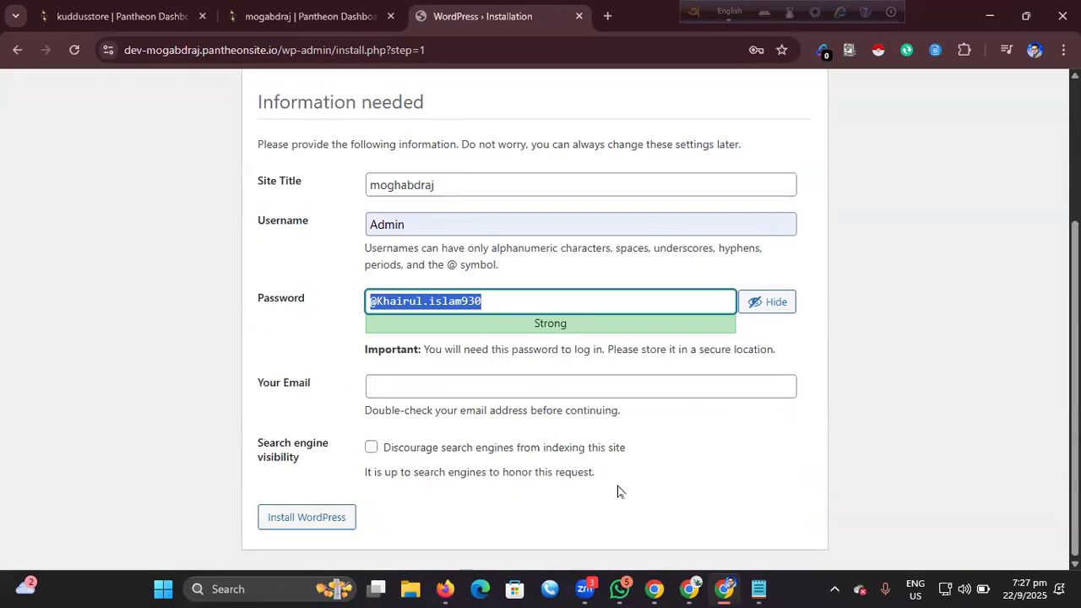
pyautogui.click(447, 377)
pyautogui.click(541, 424)
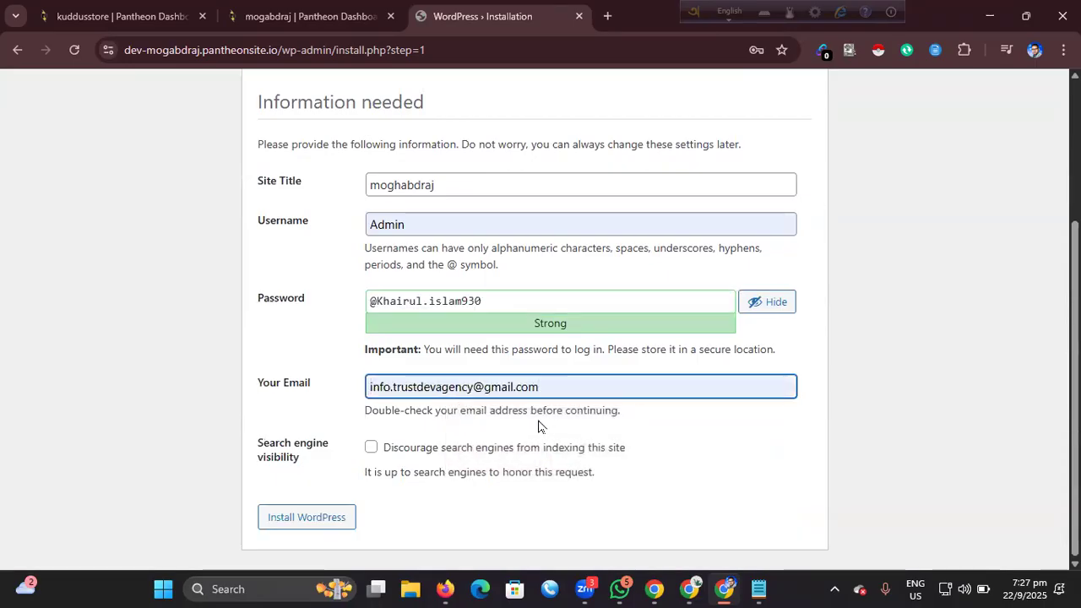
pyautogui.click(325, 518)
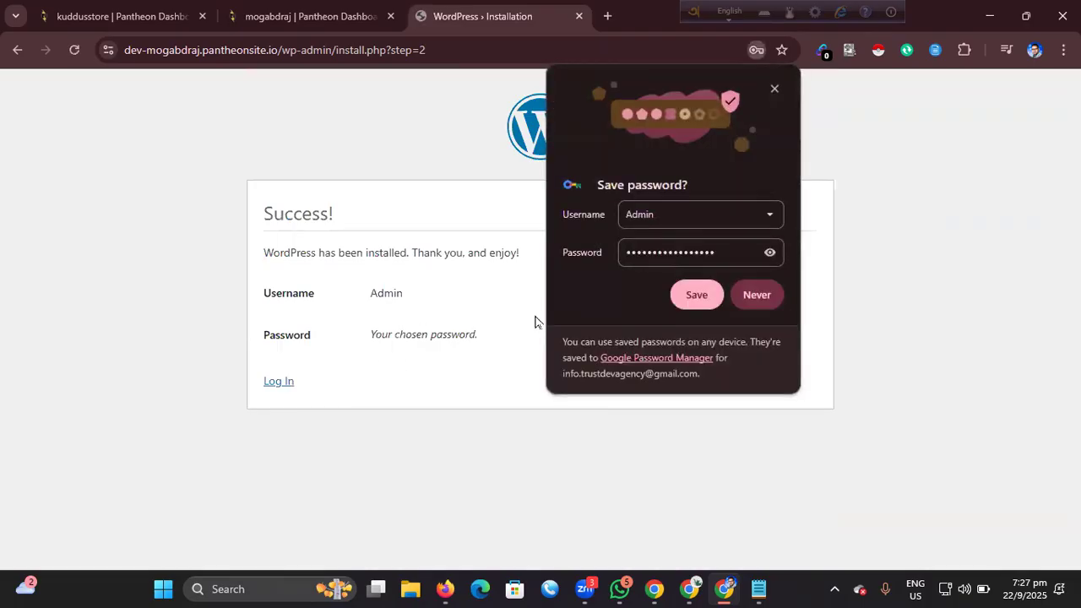
# Save the password, log in as Admin with Remember Me, and open Appearance > Themes
pyautogui.click(697, 297)
pyautogui.click(287, 382)
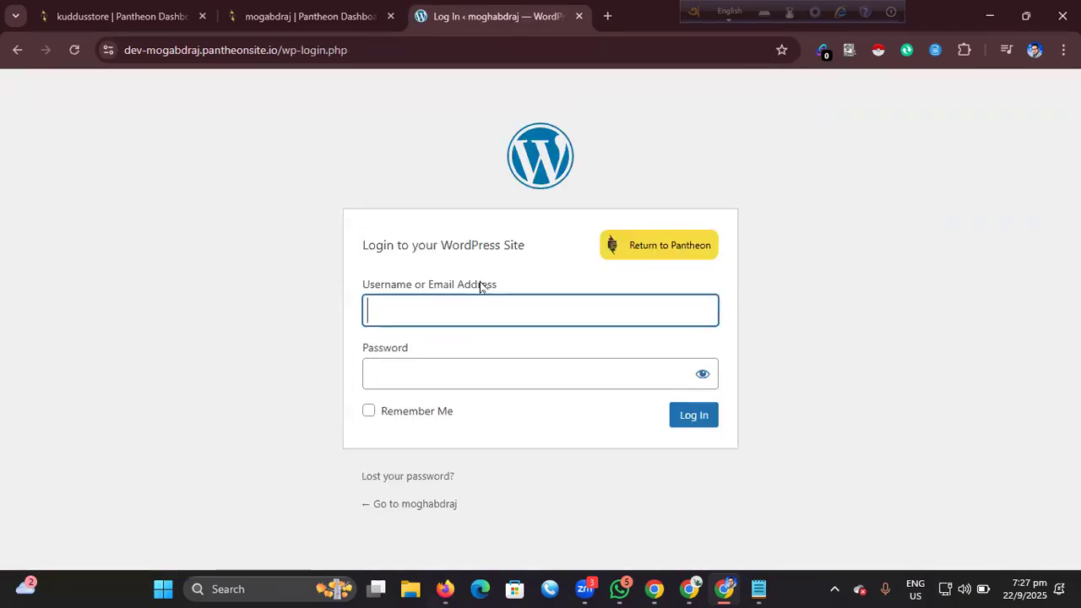
pyautogui.click(426, 417)
pyautogui.click(714, 419)
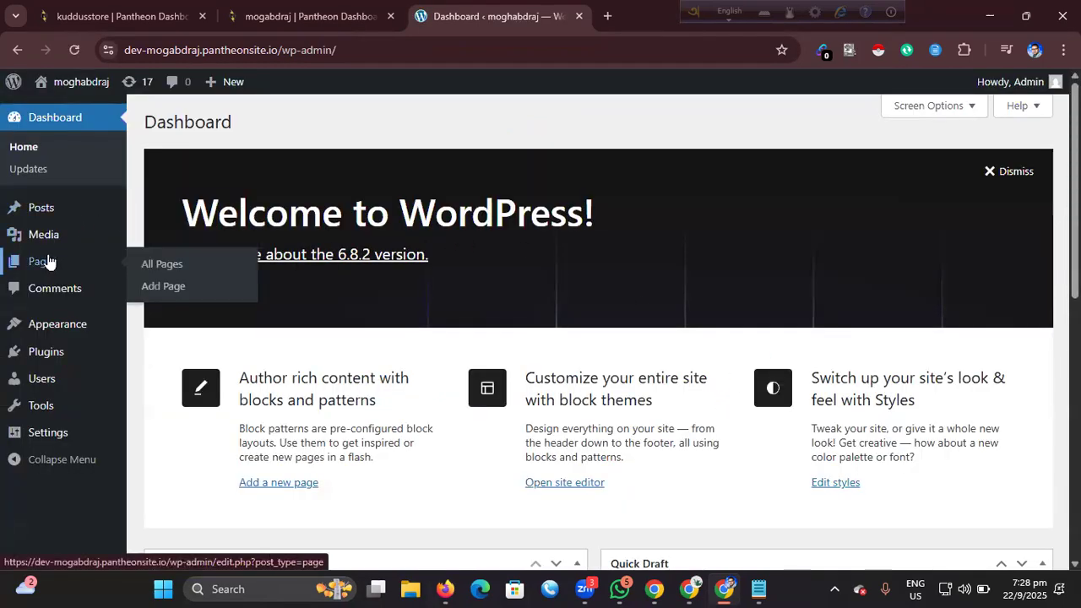
pyautogui.moveTo(63, 330)
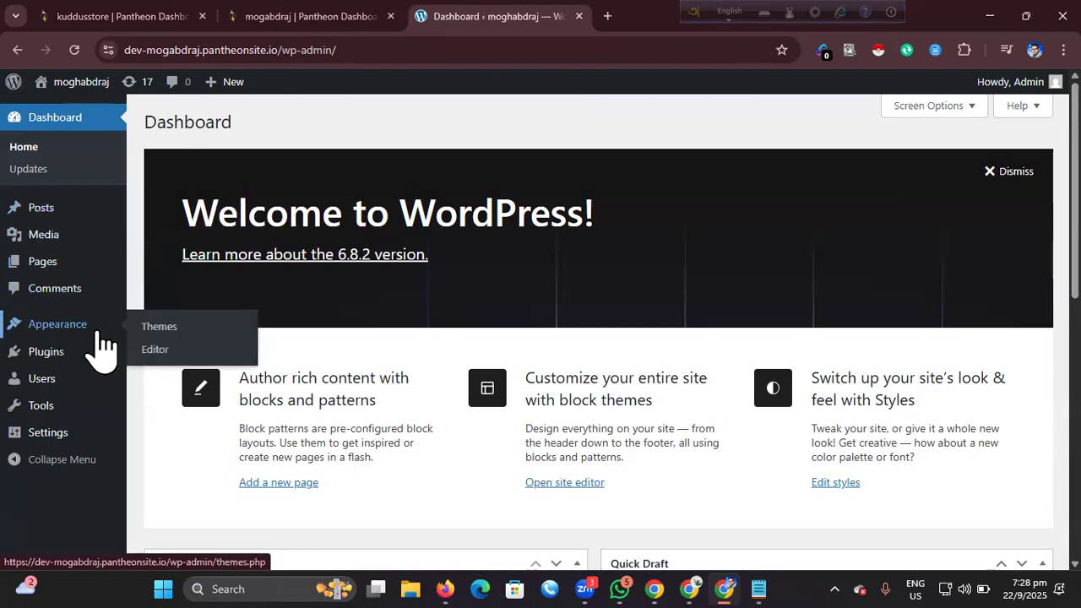
pyautogui.click(150, 334)
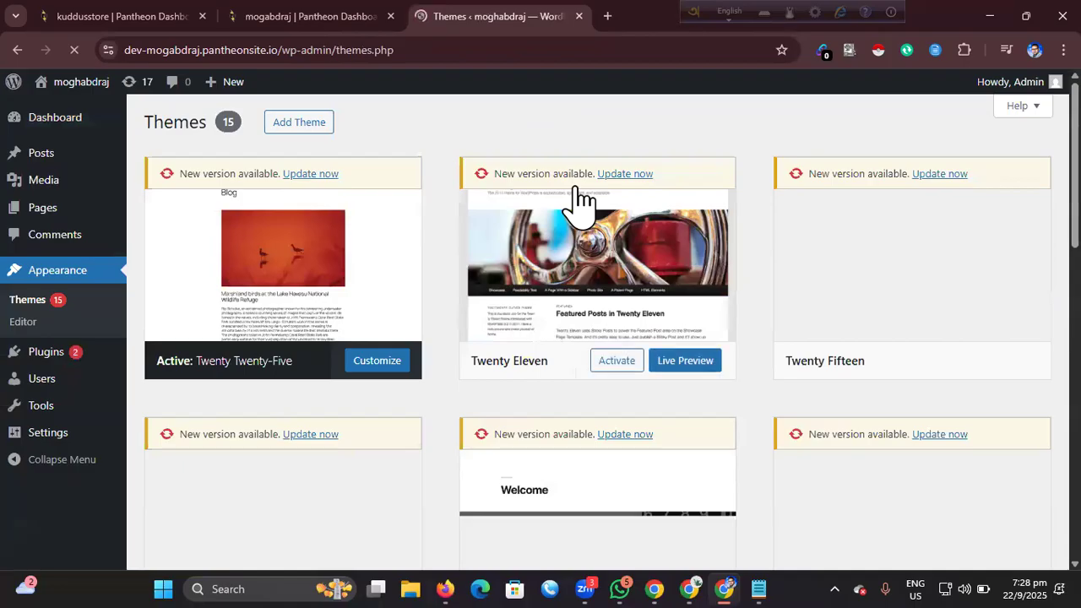
# Install and activate the Astra theme, then launch Starter Templates via Start Building Now
pyautogui.click(278, 123)
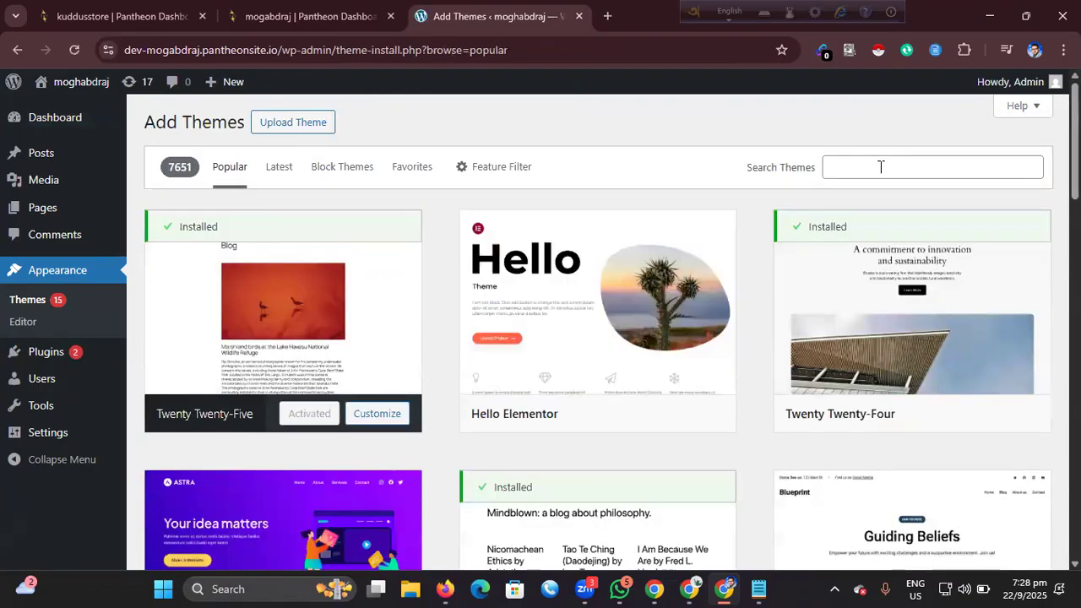
pyautogui.scroll(-5, 393, 363)
pyautogui.scroll(3, 254, 318)
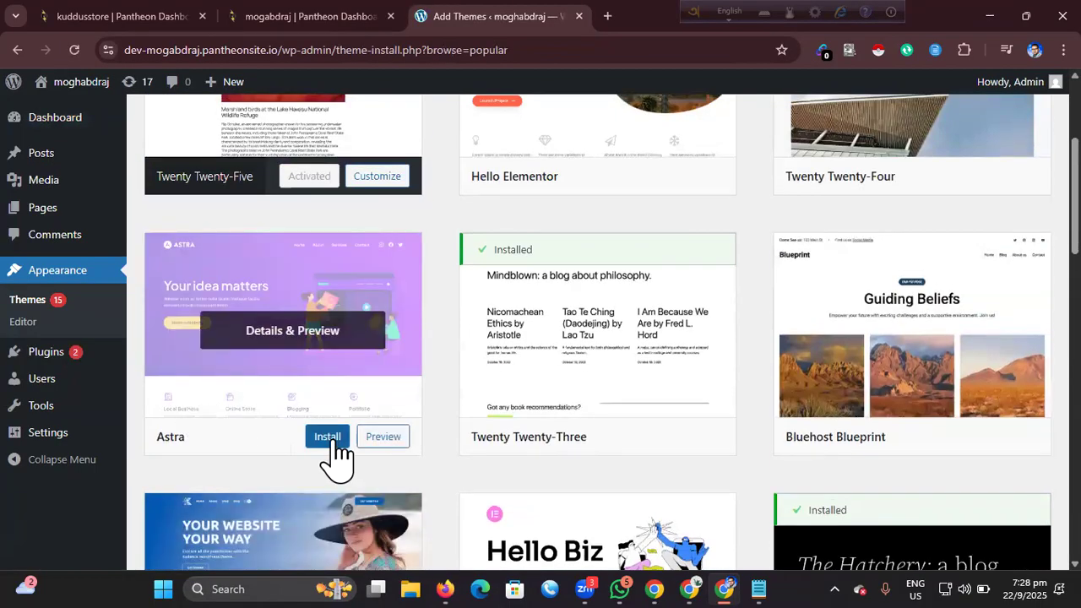
pyautogui.click(334, 452)
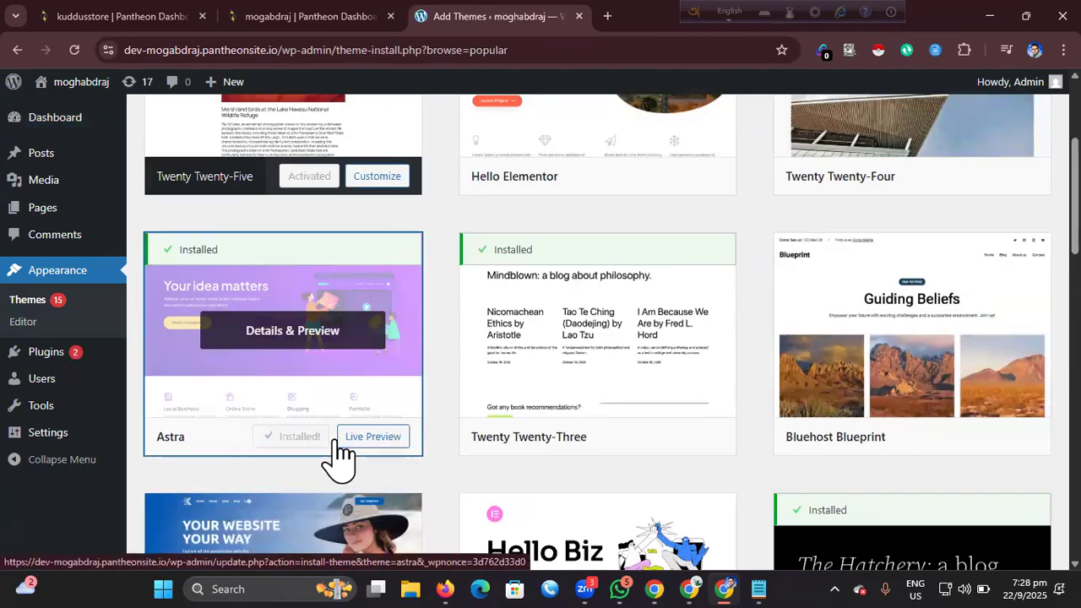
pyautogui.click(312, 437)
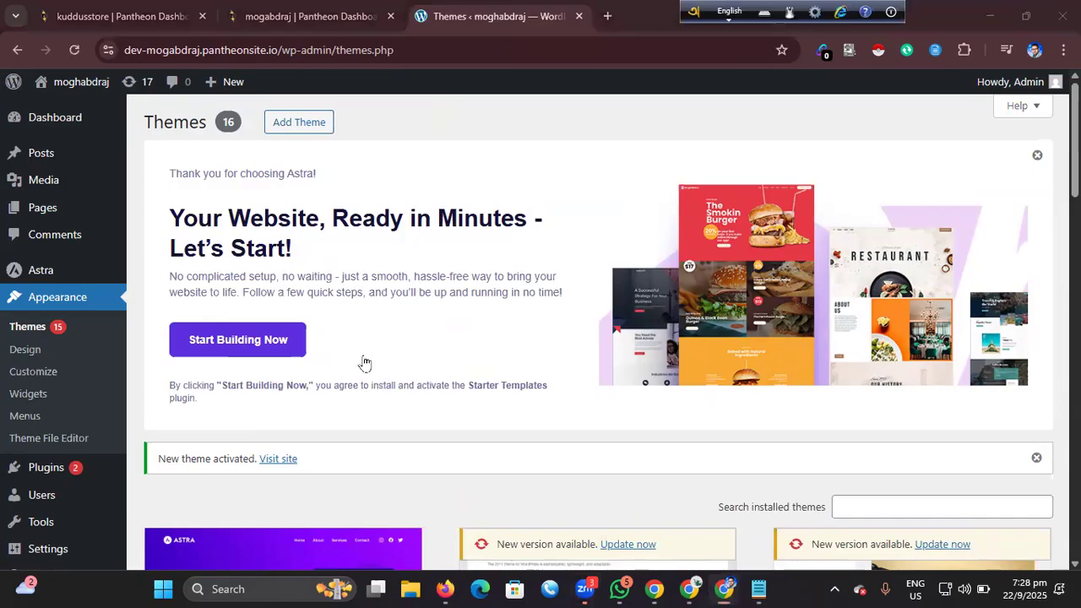
pyautogui.click(264, 348)
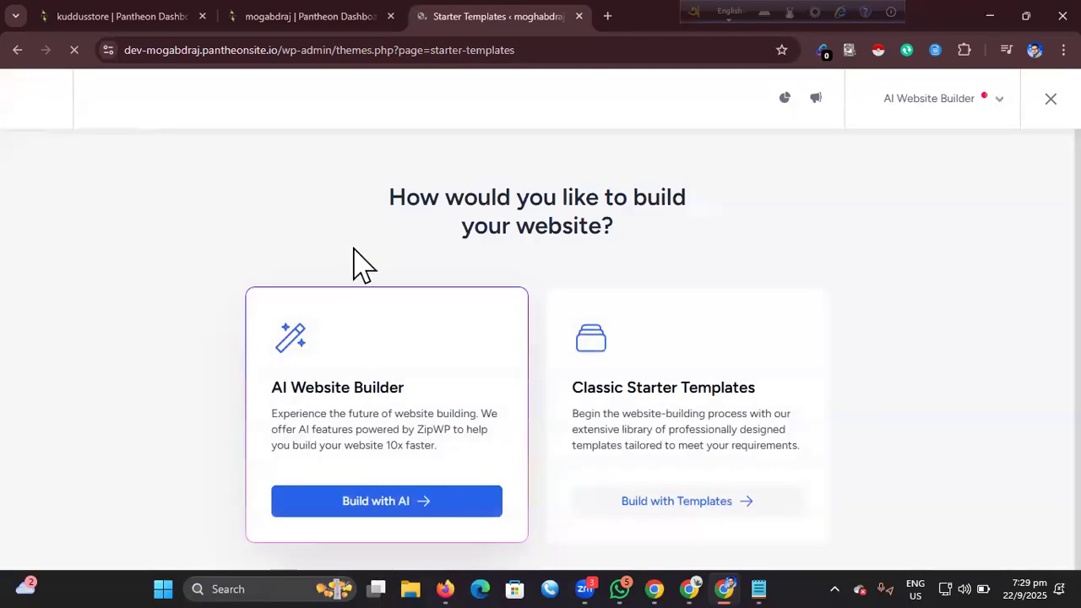
# Choose classic starter templates built with the Block Editor
pyautogui.click(649, 503)
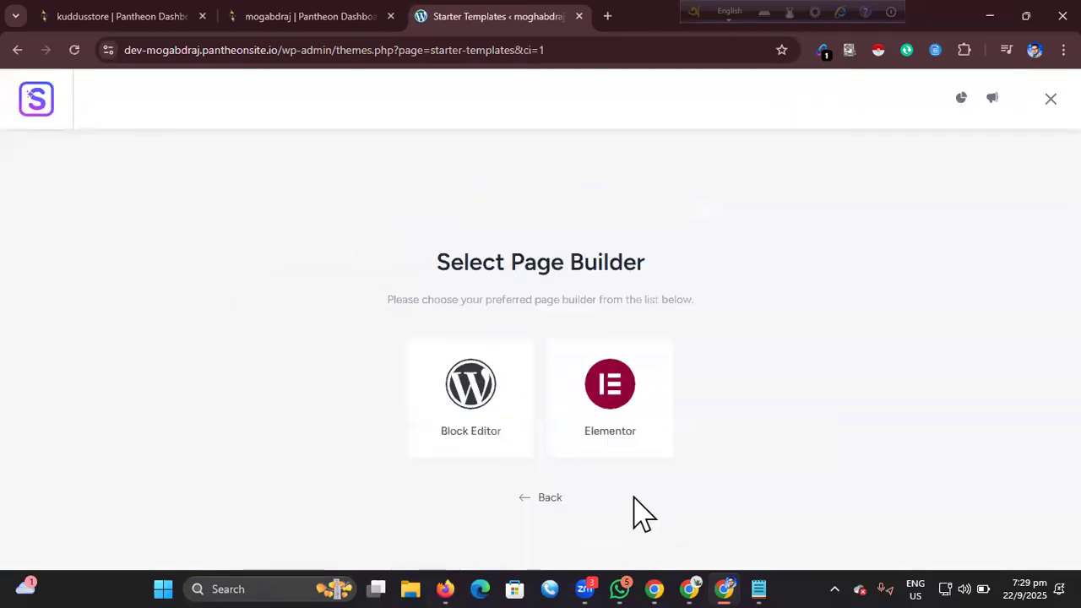
pyautogui.click(468, 422)
pyautogui.moveTo(726, 329)
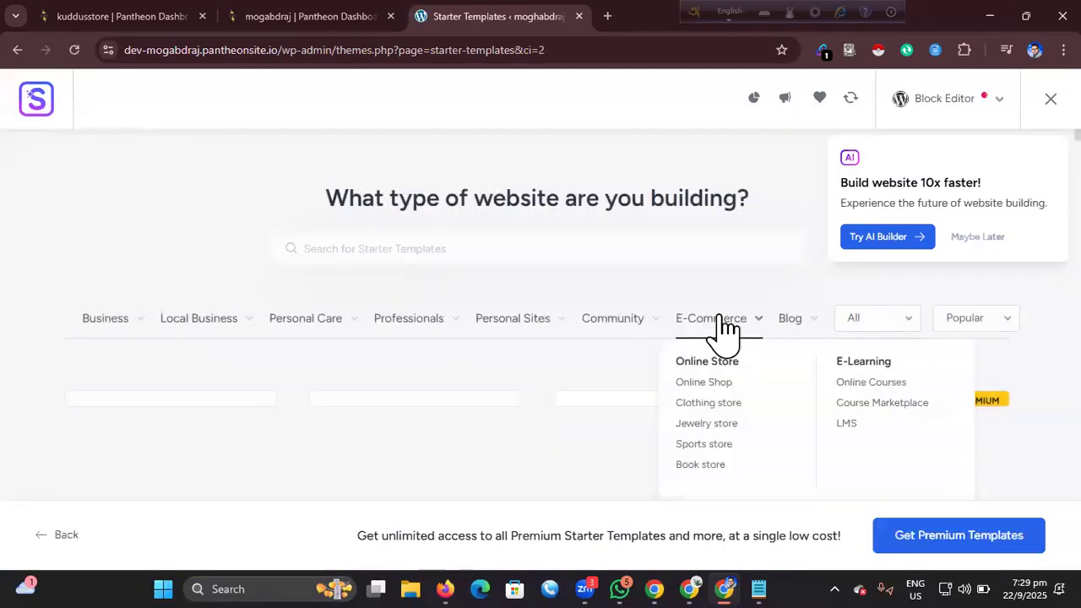
# Scroll the template gallery down to the row with the Plant Shop card
pyautogui.scroll(-3, 560, 290)
pyautogui.scroll(-3, 509, 284)
pyautogui.scroll(3, 508, 285)
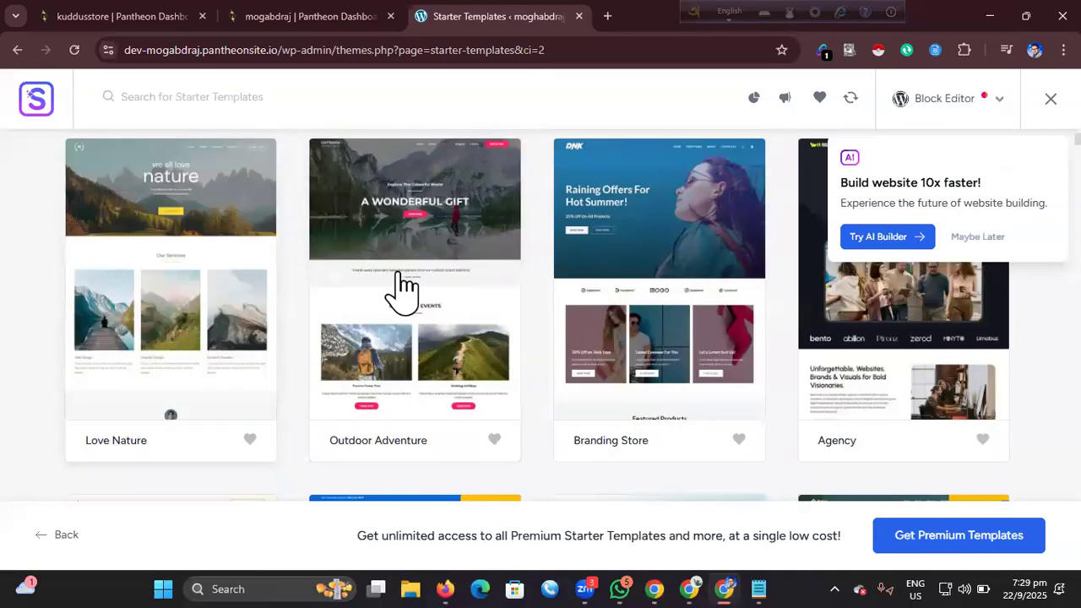
pyautogui.scroll(-1, 500, 253)
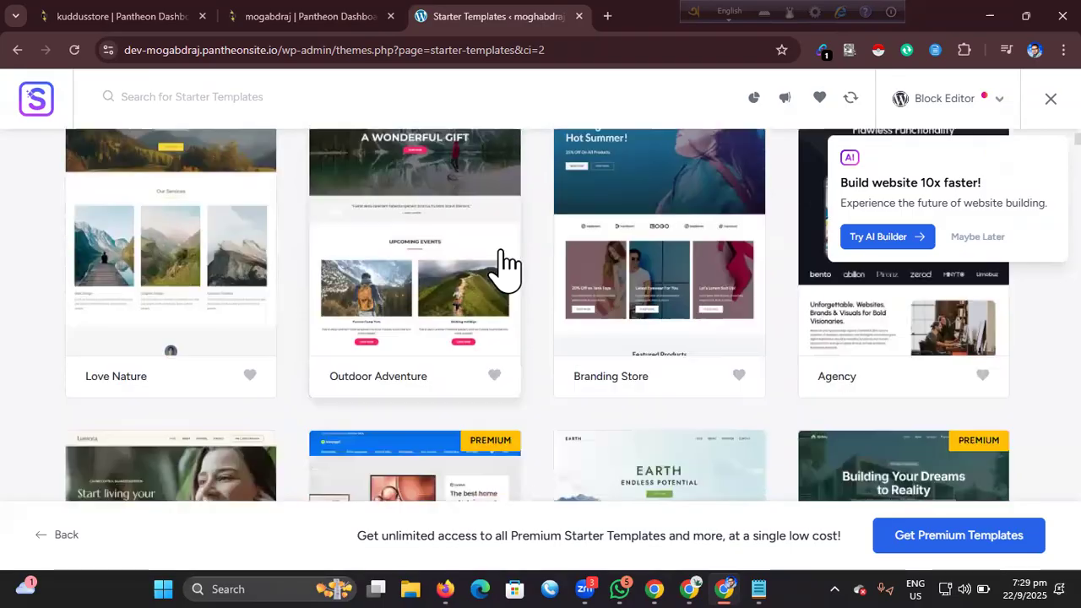
pyautogui.scroll(-3, 503, 257)
pyautogui.scroll(-3, 357, 309)
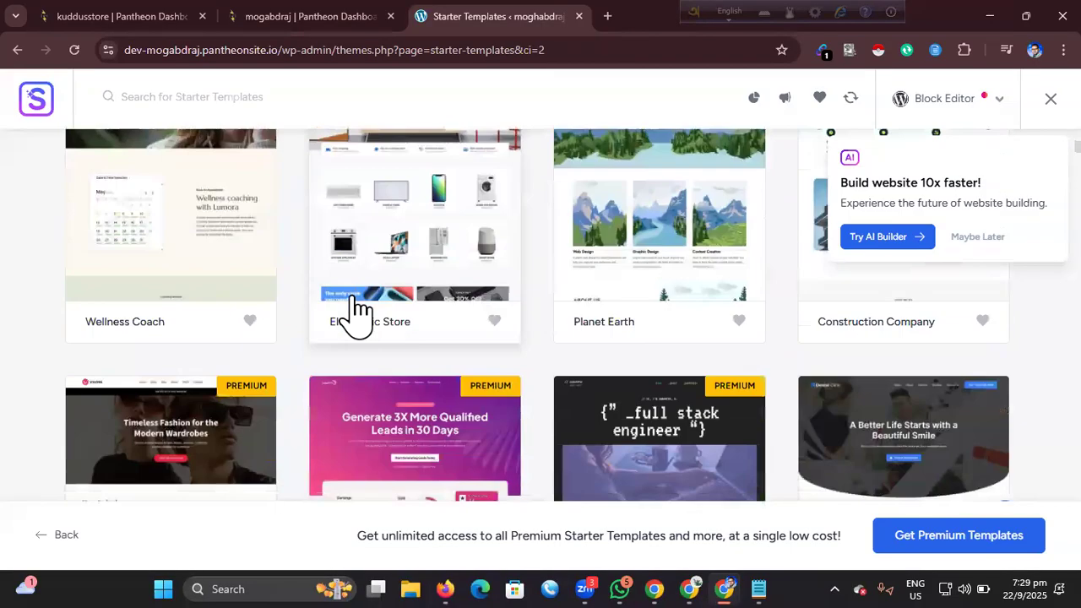
pyautogui.scroll(-6, 448, 301)
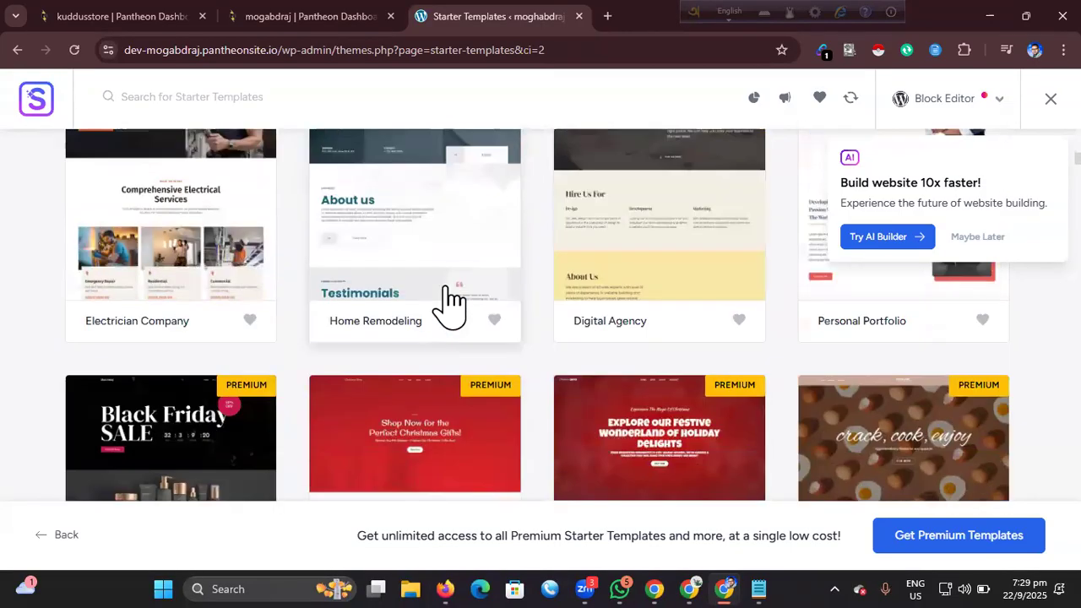
pyautogui.scroll(-6, 449, 301)
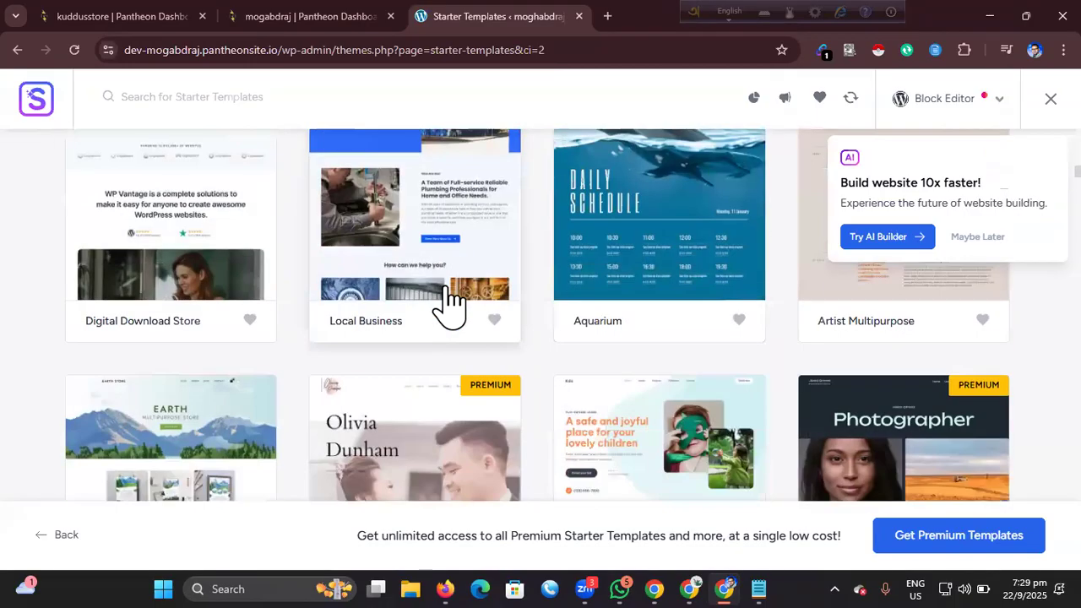
pyautogui.scroll(-5, 449, 302)
pyautogui.scroll(5, 448, 301)
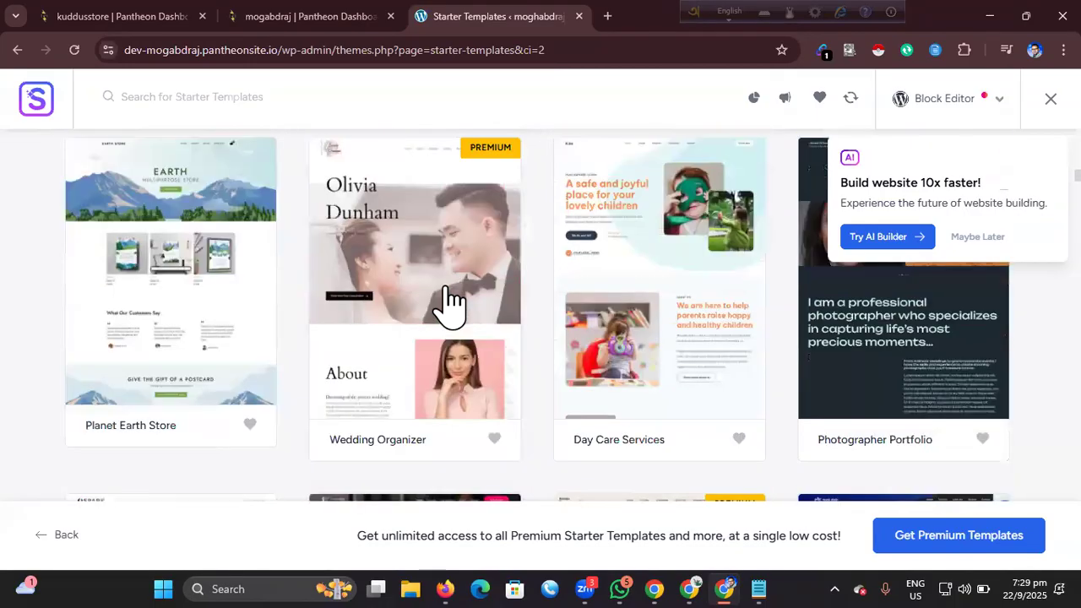
pyautogui.scroll(-5, 448, 302)
pyautogui.scroll(-5, 452, 301)
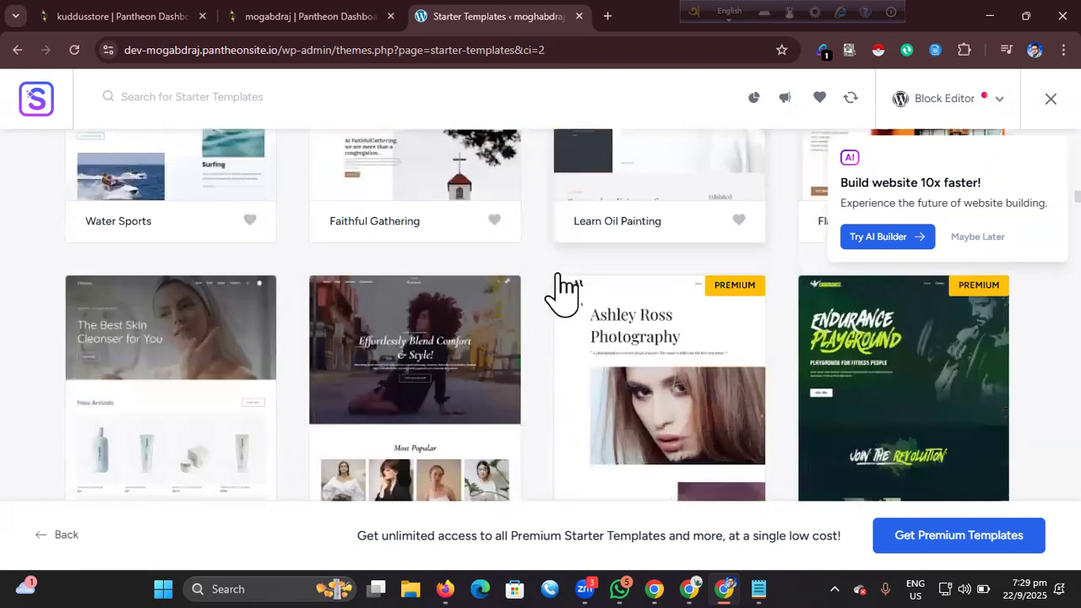
pyautogui.scroll(-5, 564, 292)
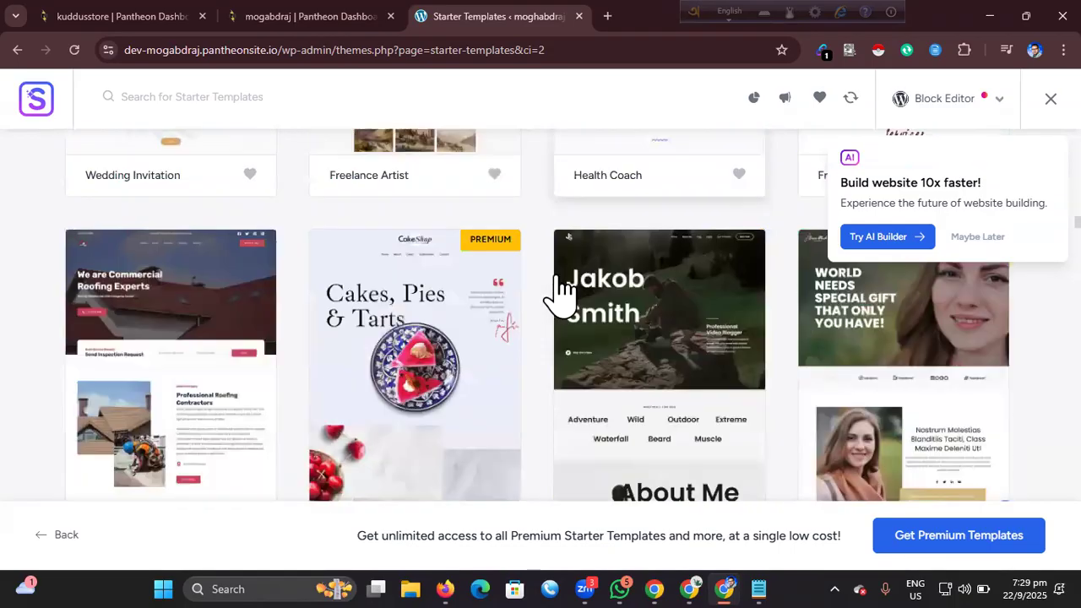
pyautogui.scroll(2, 560, 290)
pyautogui.scroll(-4, 563, 290)
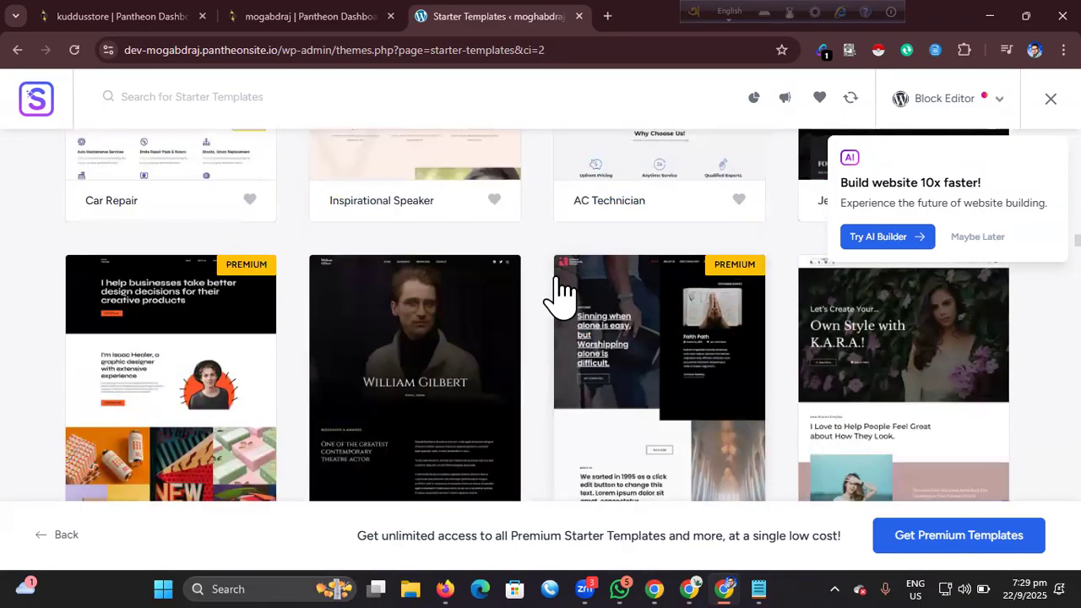
pyautogui.scroll(-3, 561, 293)
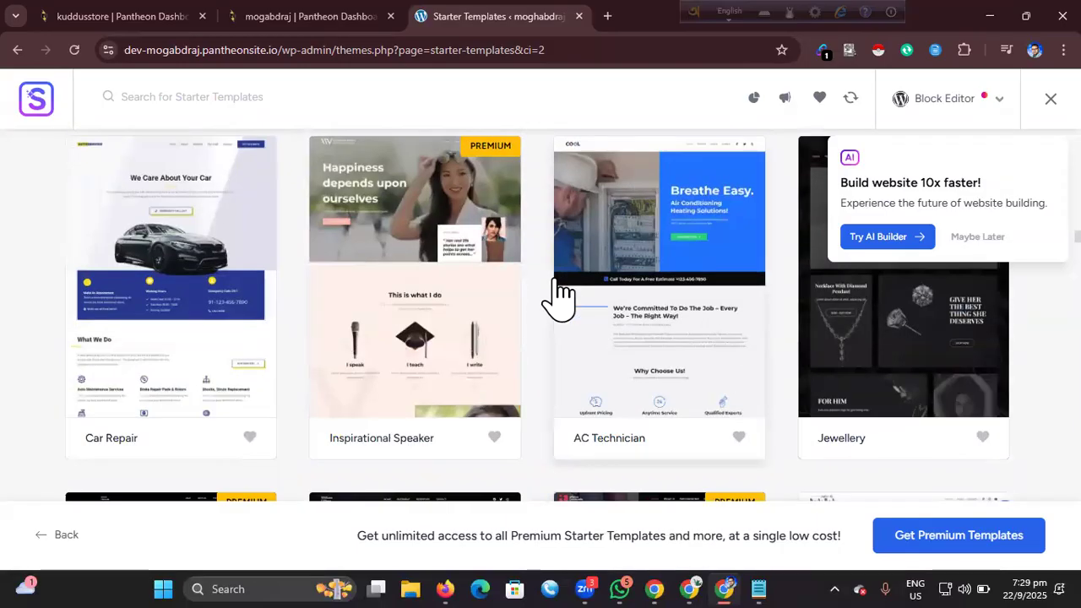
pyautogui.scroll(-6, 562, 293)
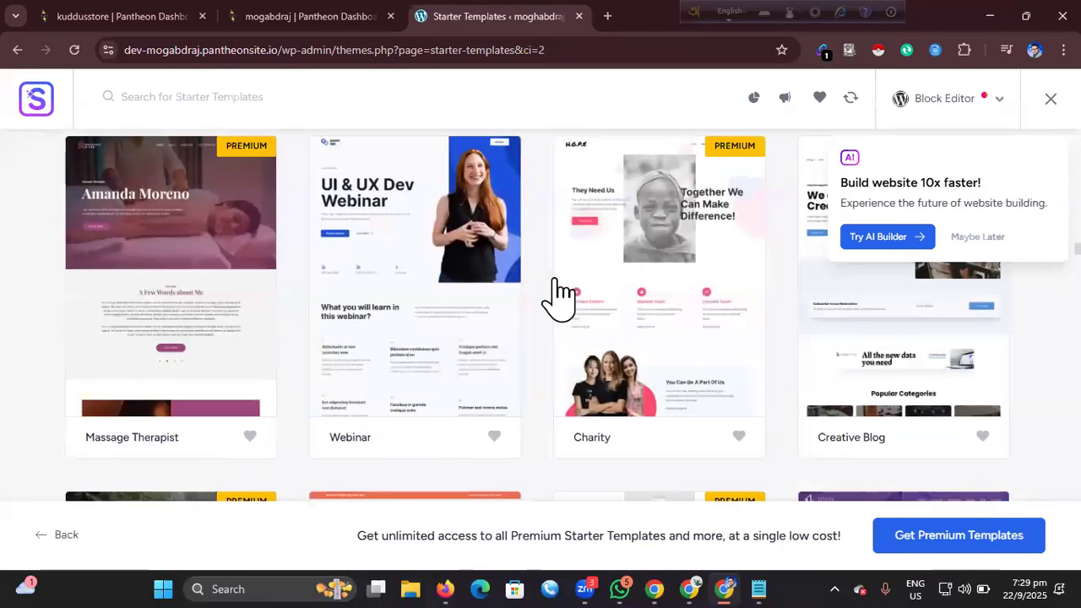
pyautogui.scroll(-3, 562, 297)
pyautogui.scroll(3, 562, 293)
pyautogui.scroll(-10, 562, 293)
pyautogui.scroll(-6, 562, 293)
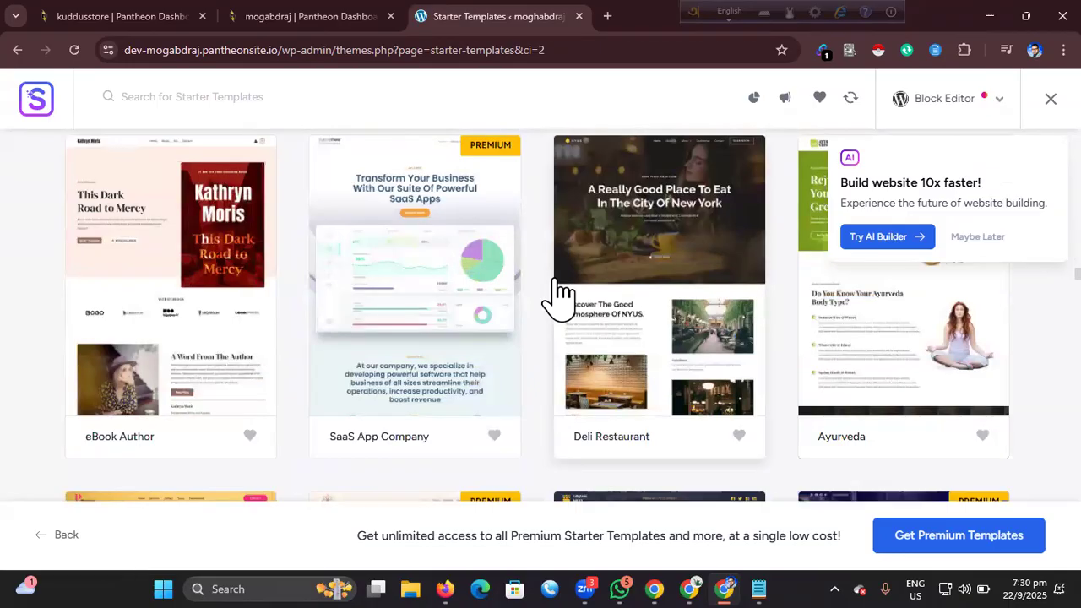
pyautogui.scroll(-9, 562, 298)
pyautogui.scroll(-8, 562, 293)
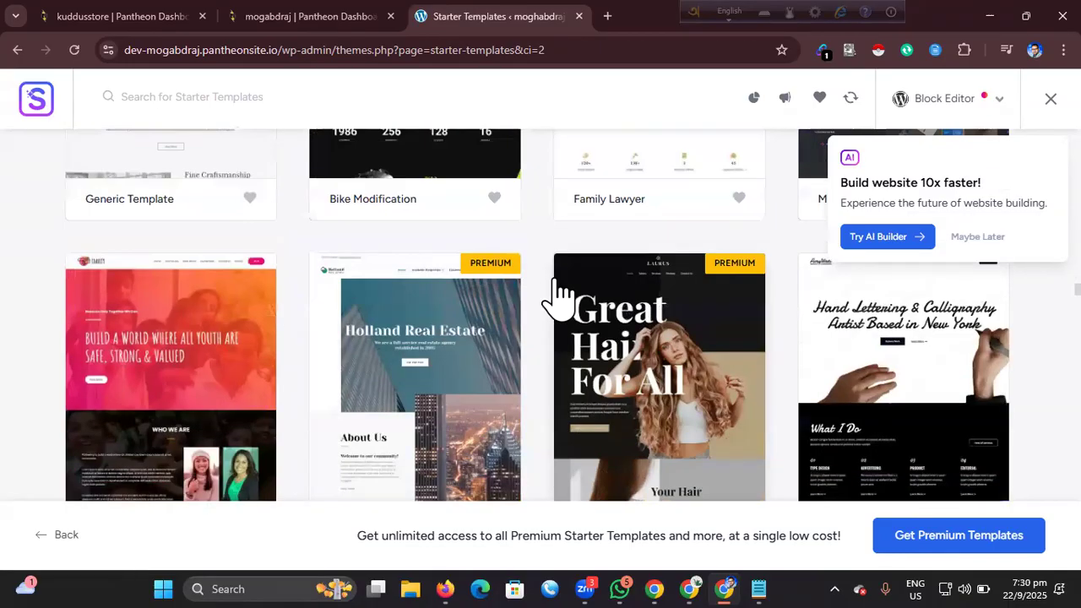
pyautogui.scroll(-5, 562, 293)
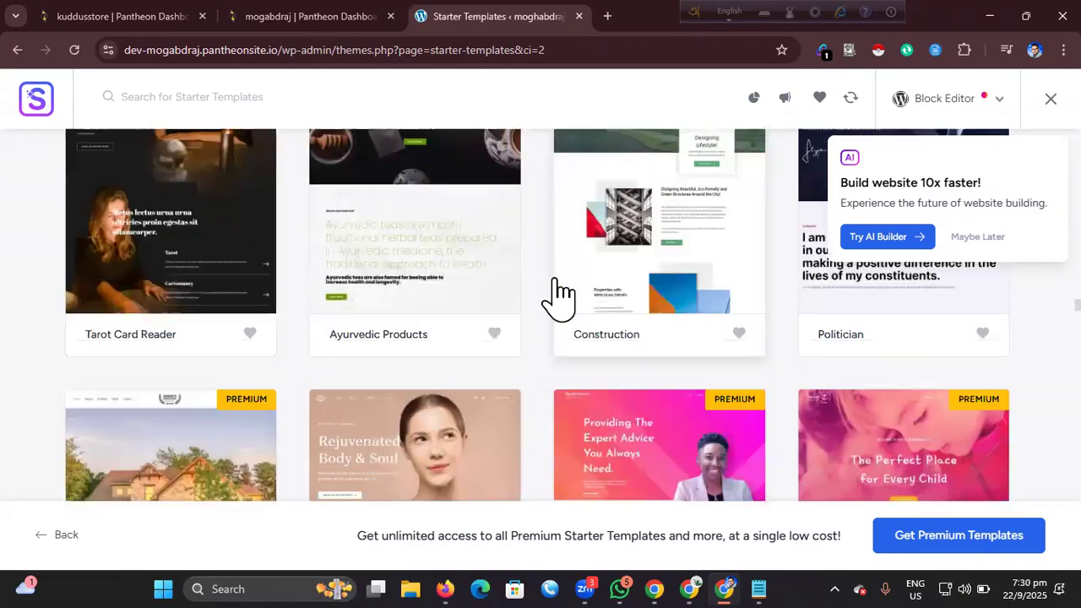
pyautogui.scroll(-3, 555, 281)
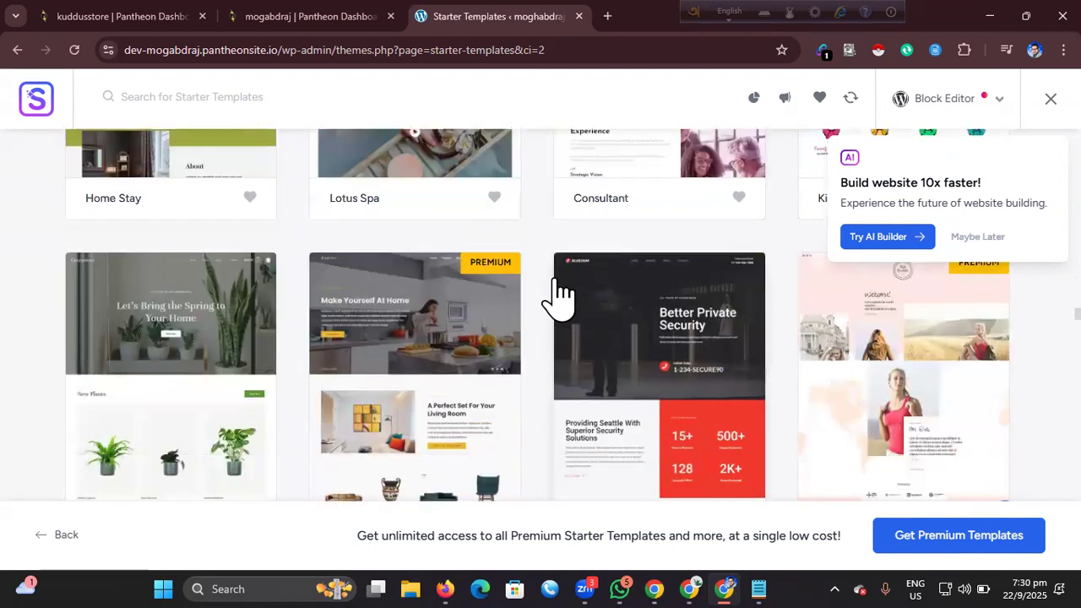
pyautogui.scroll(2, 119, 333)
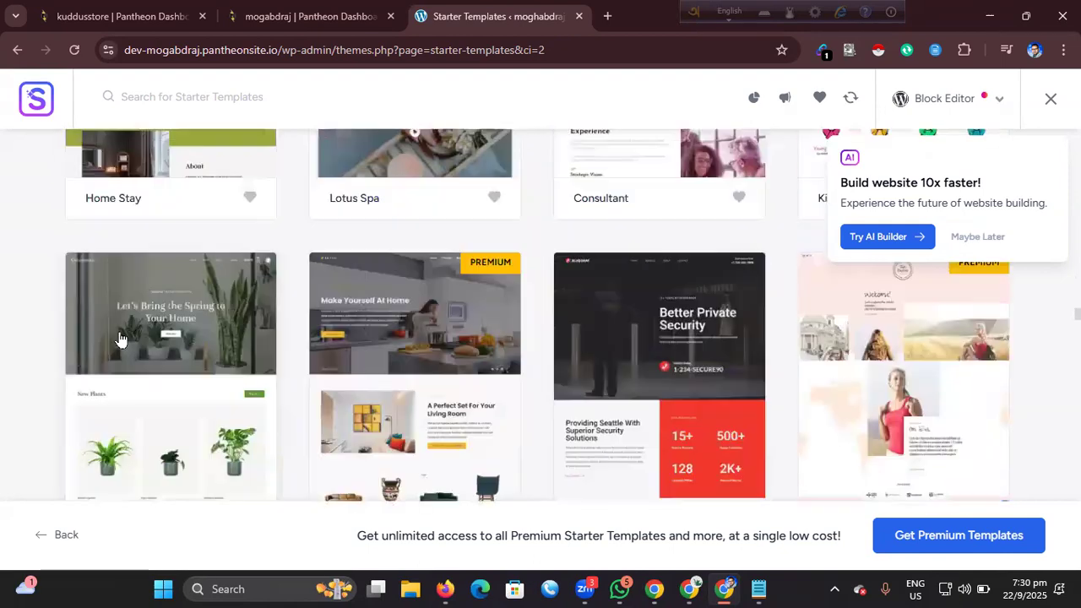
# Pick the Plant Shop template, keeping its default design and features
pyautogui.click(149, 402)
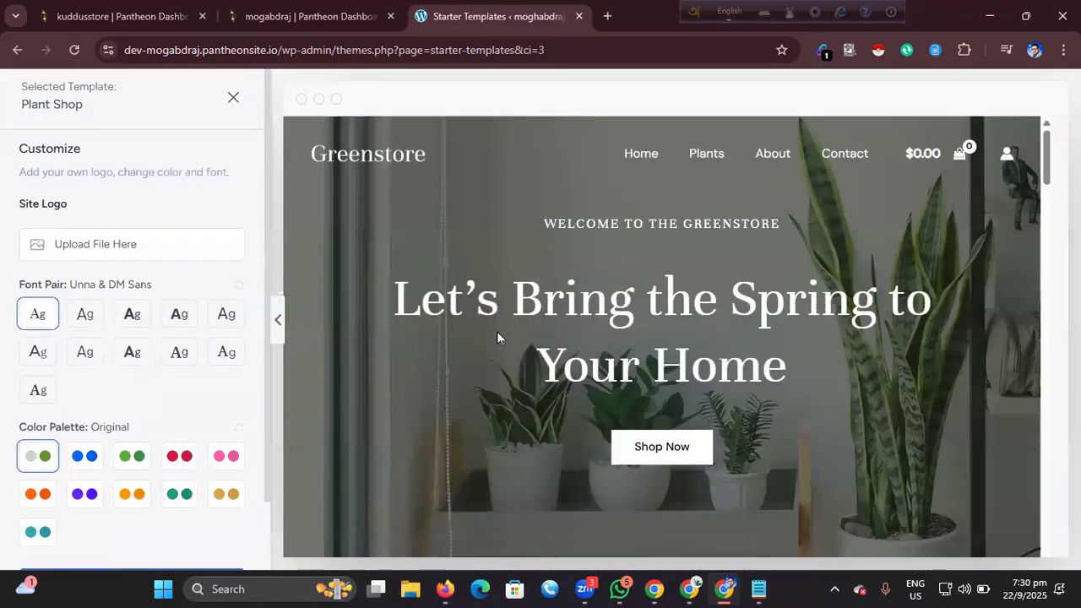
pyautogui.scroll(-7, 501, 335)
pyautogui.scroll(-3, 387, 379)
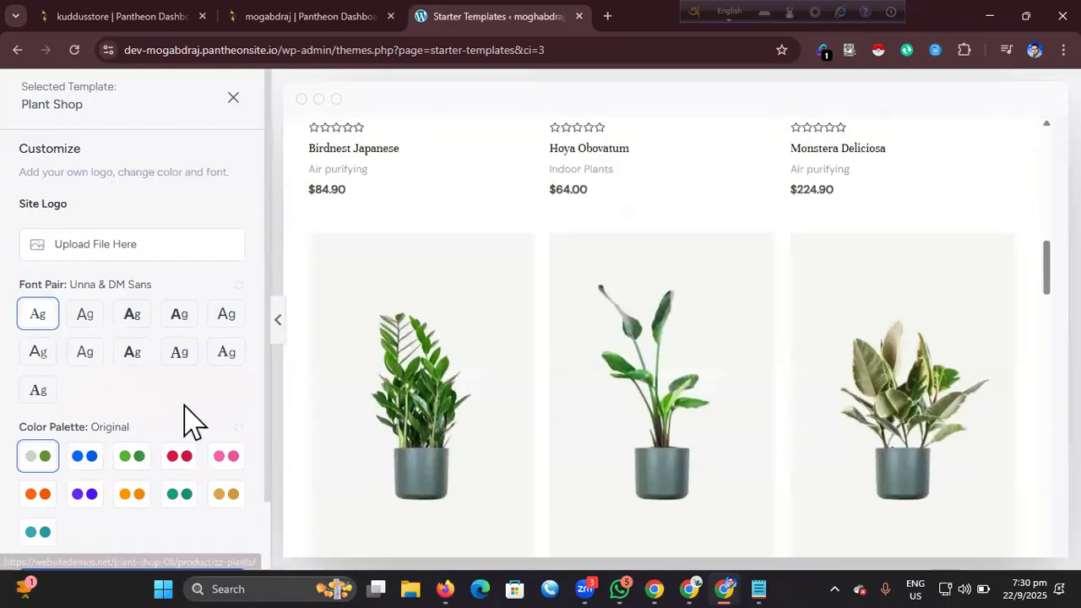
pyautogui.scroll(-1, 194, 423)
pyautogui.click(131, 507)
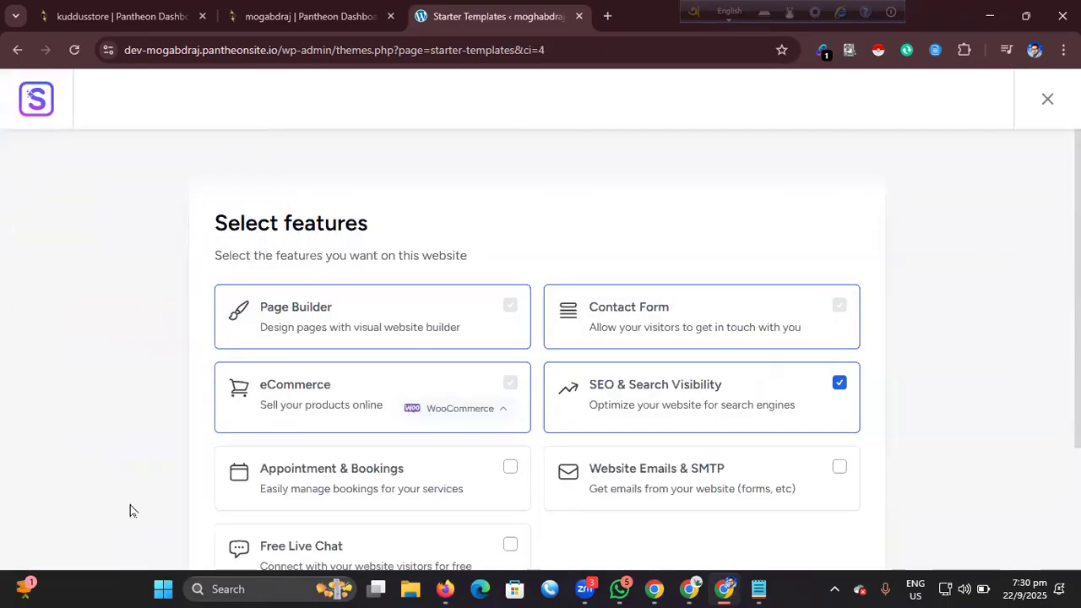
pyautogui.scroll(-3, 414, 352)
pyautogui.click(271, 469)
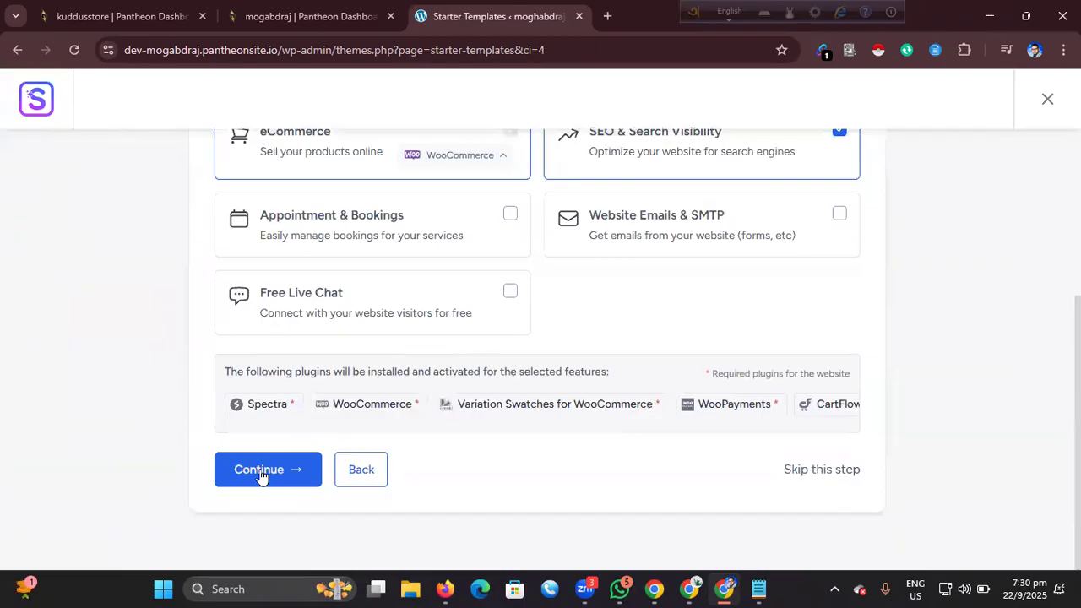
# Fill in first name, Beginner, Myself/My Company, accept the overwrite, and build the site
pyautogui.click(376, 321)
pyautogui.click(422, 357)
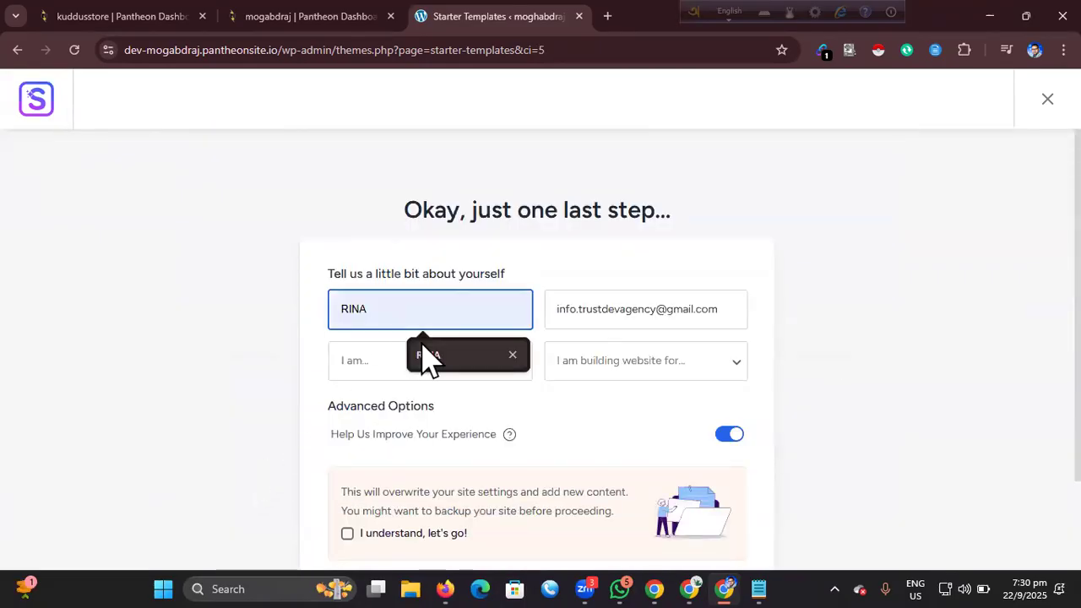
pyautogui.click(380, 363)
pyautogui.click(381, 412)
pyautogui.click(588, 365)
pyautogui.click(600, 412)
pyautogui.scroll(-2, 457, 422)
pyautogui.click(347, 349)
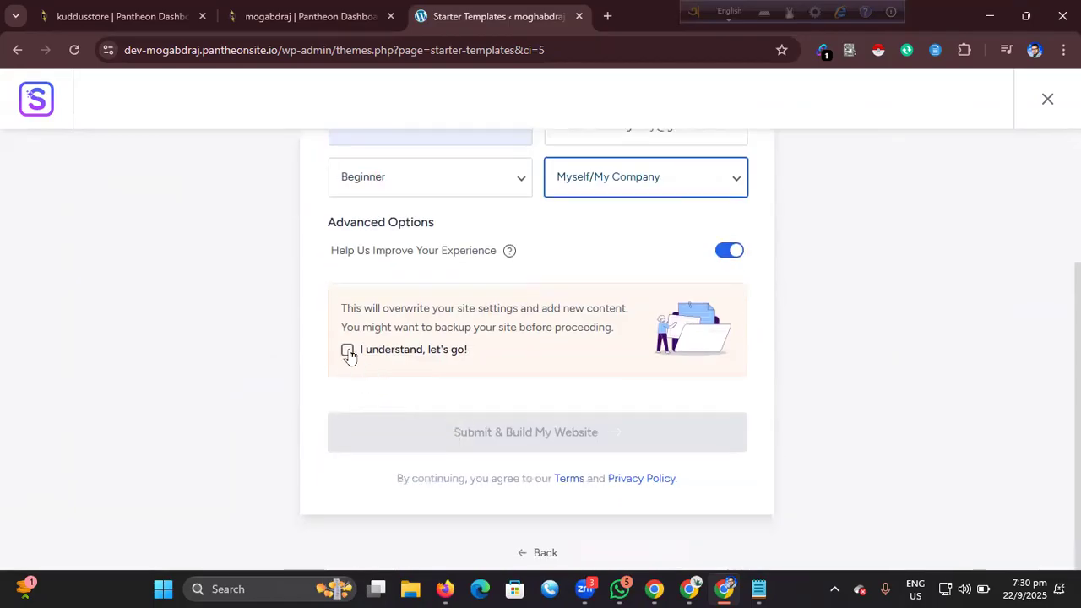
pyautogui.click(427, 437)
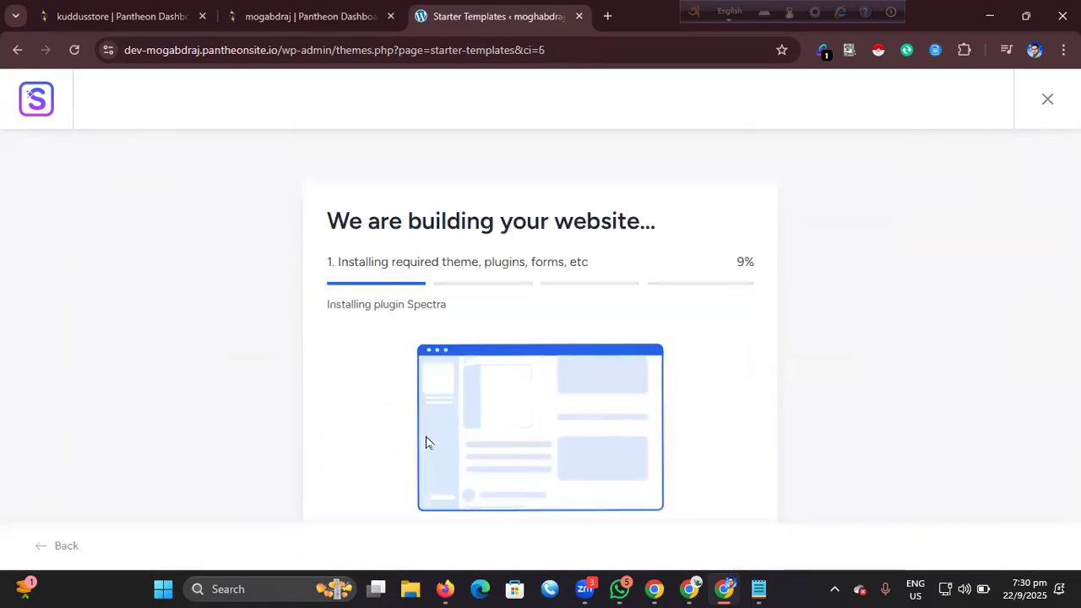
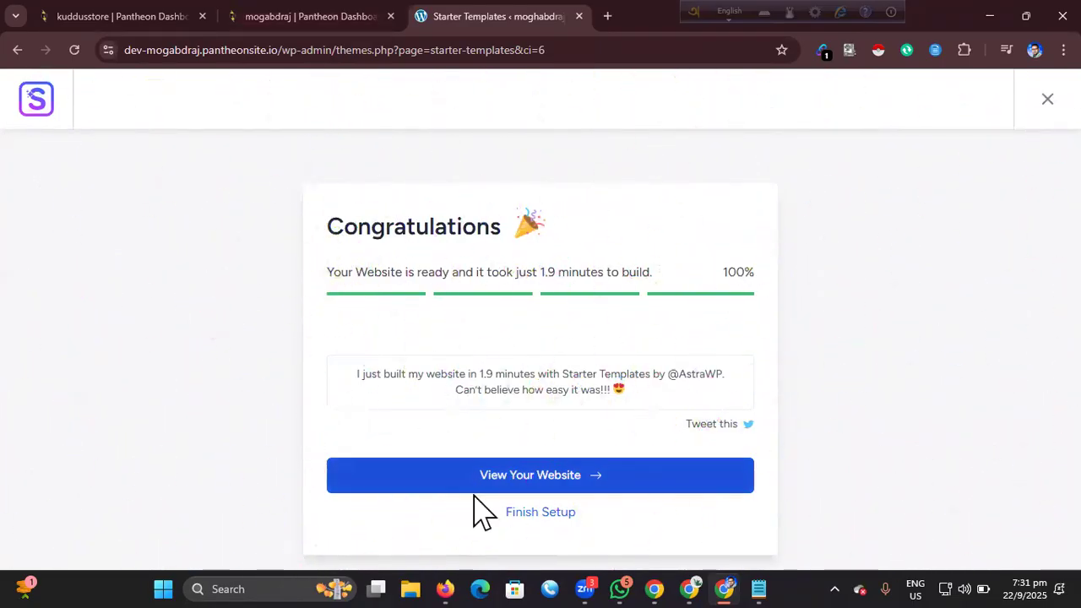
# Preview the newly built Greenstore homepage, scrolling down toward the footer
pyautogui.click(494, 478)
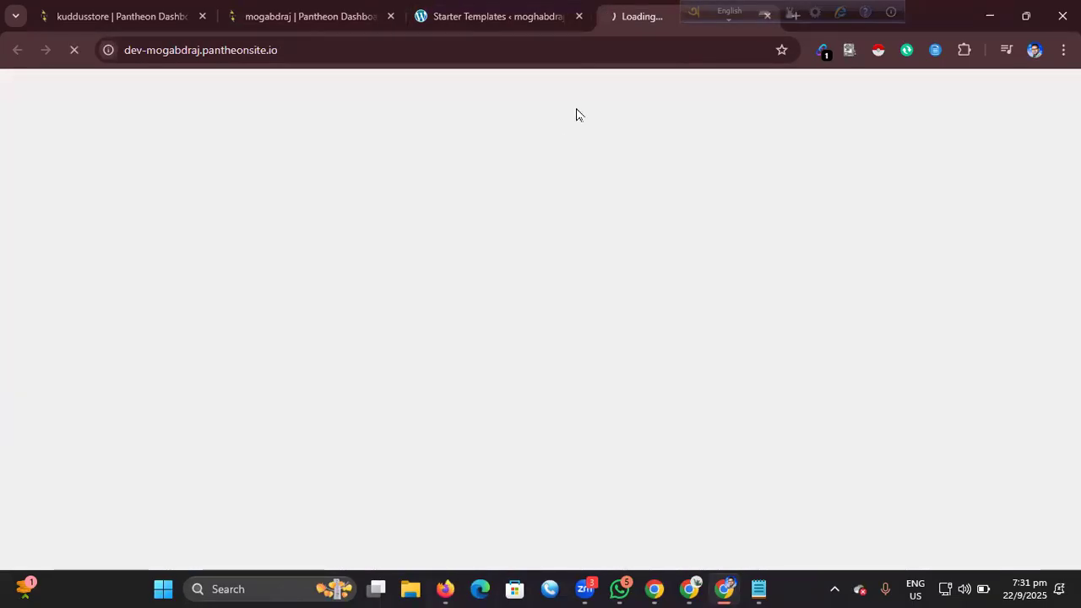
pyautogui.click(486, 20)
pyautogui.click(538, 514)
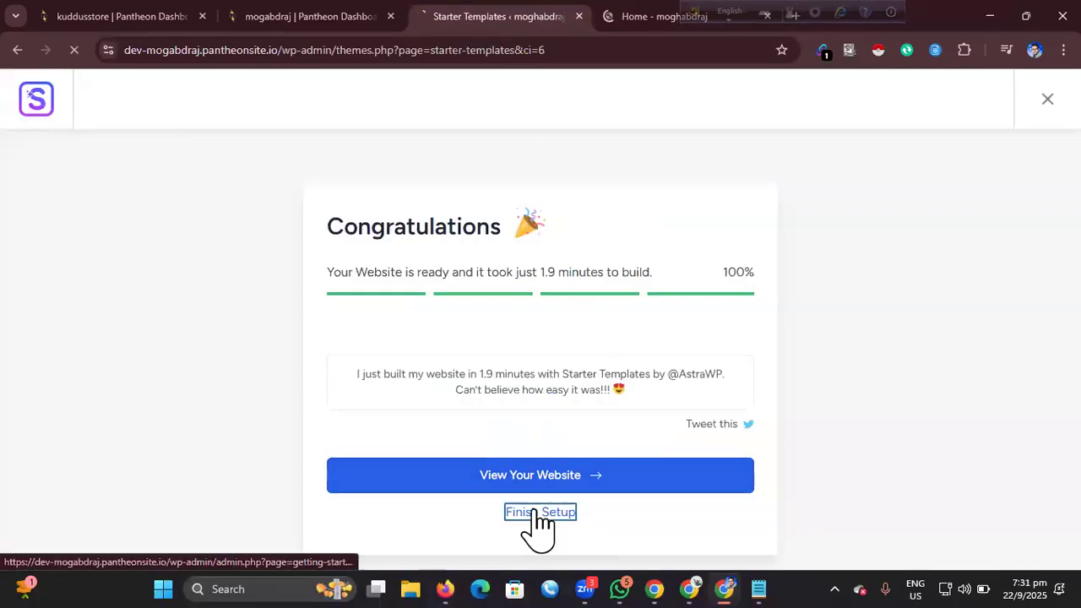
pyautogui.click(644, 19)
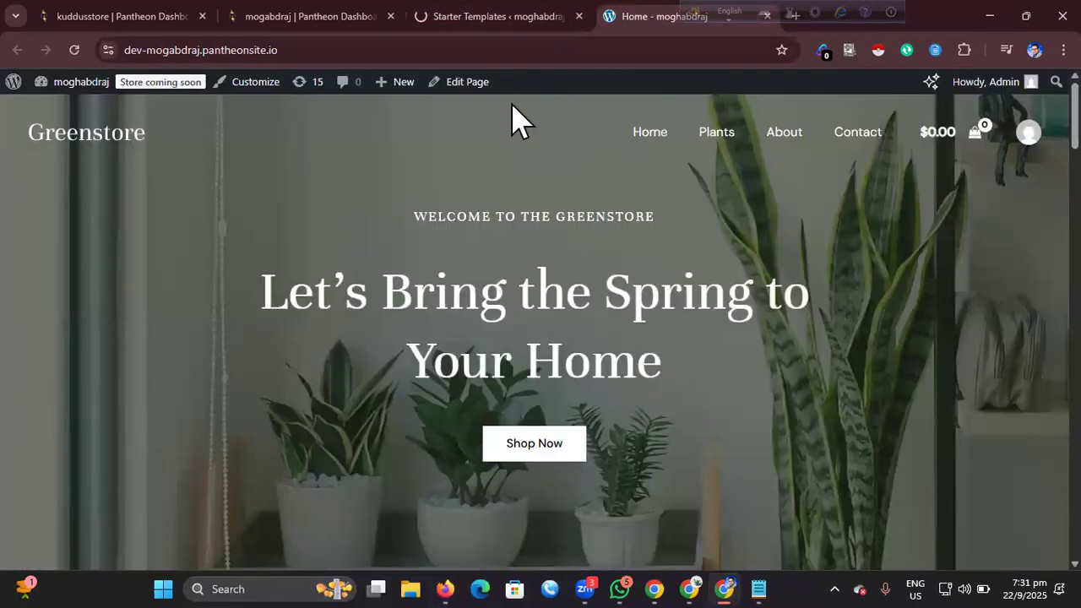
pyautogui.scroll(-15, 434, 222)
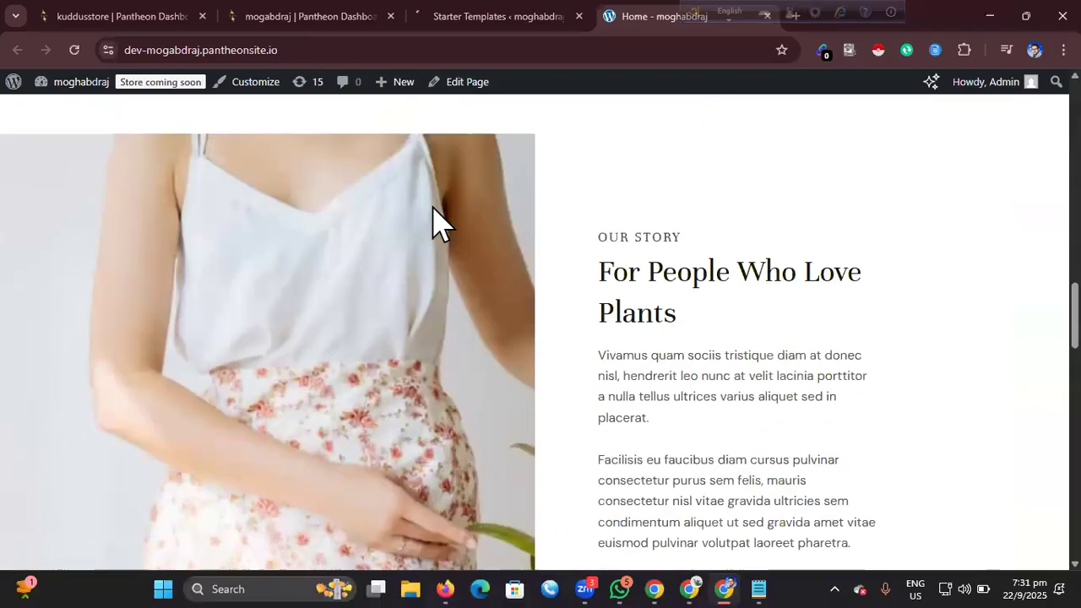
pyautogui.scroll(-12, 435, 222)
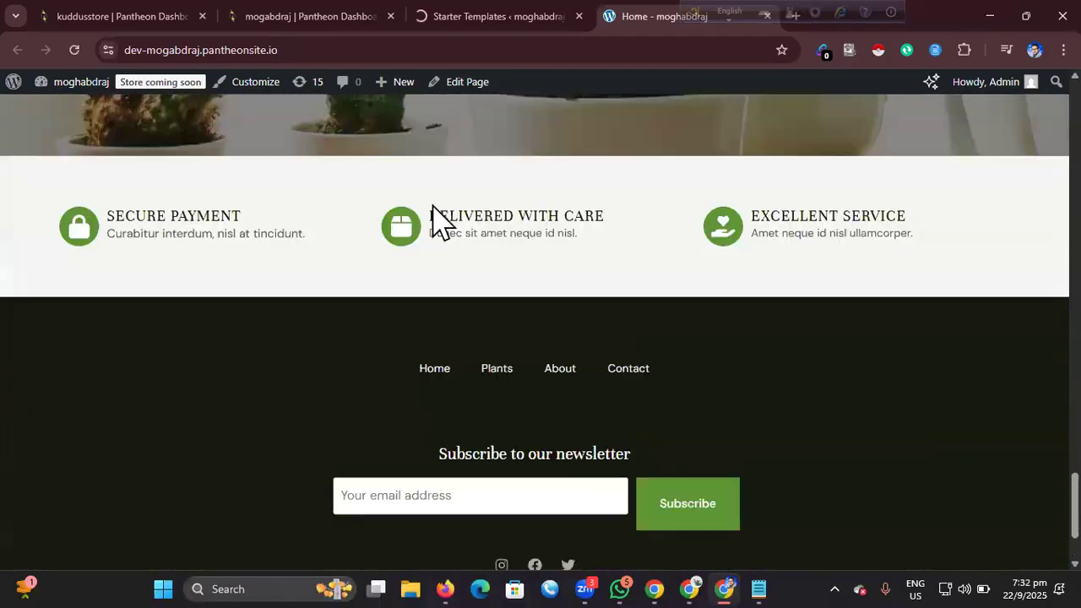
pyautogui.scroll(20, 437, 221)
# Leave the template completion page and go to the WordPress admin Dashboard
pyautogui.click(490, 18)
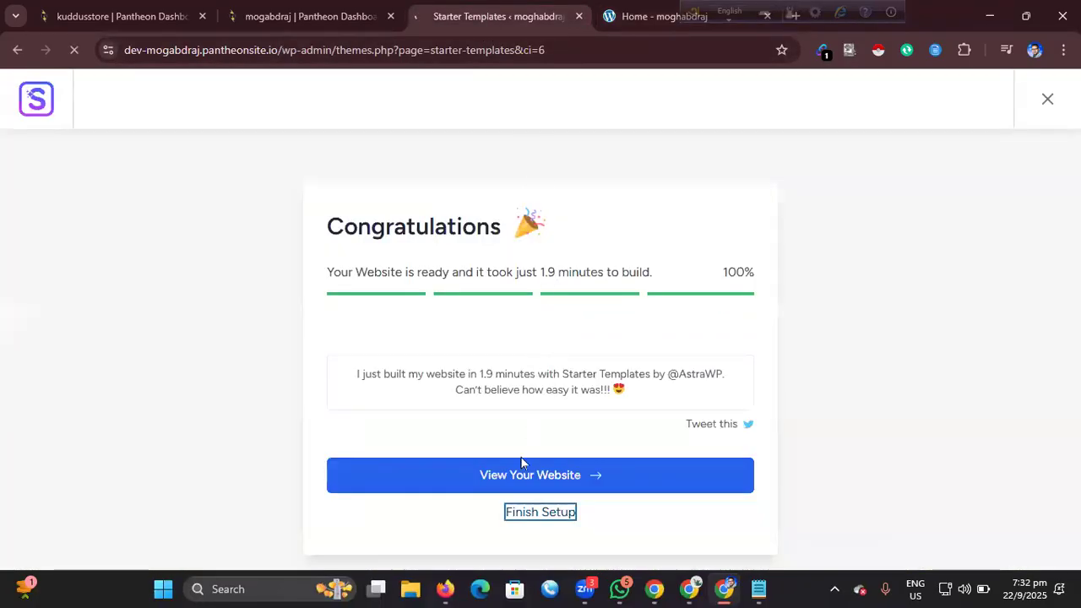
pyautogui.click(644, 10)
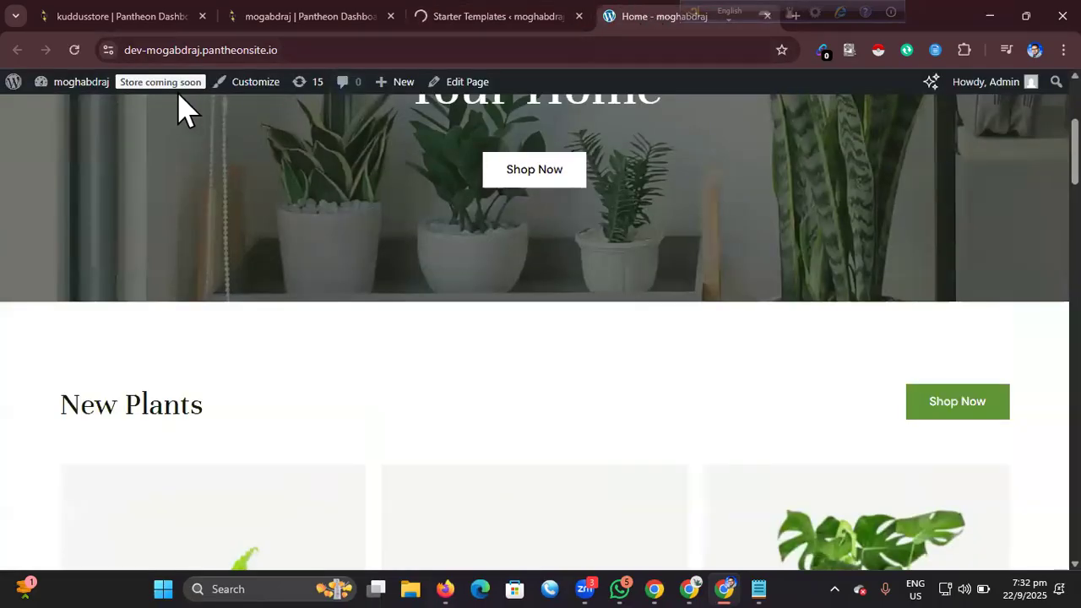
pyautogui.moveTo(80, 88)
pyautogui.click(75, 109)
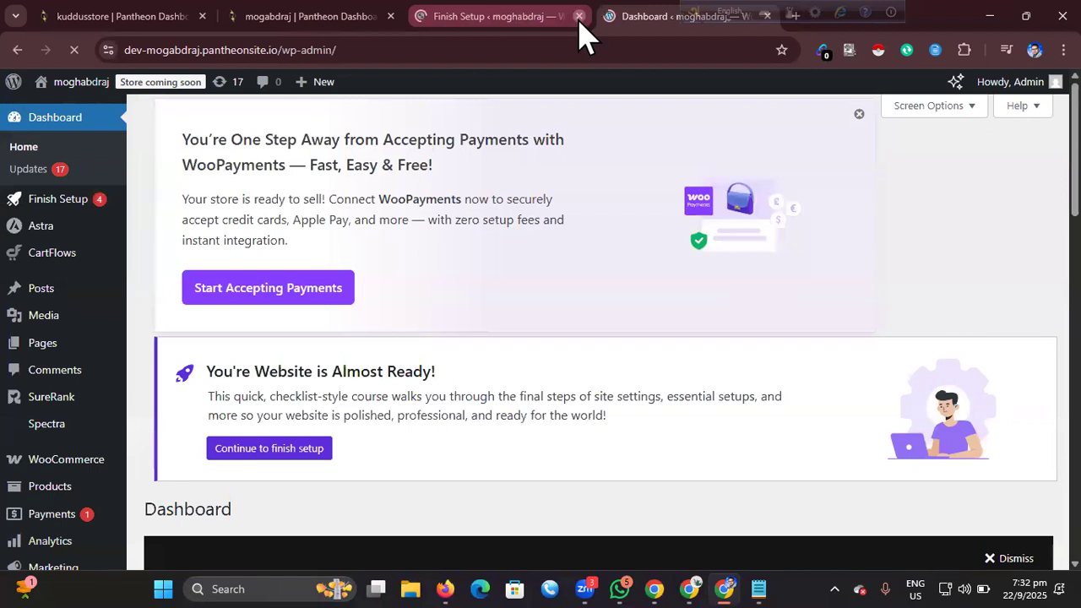
# Close the extra finish-setup page and go to the Add New Plugins screen
pyautogui.click(531, 25)
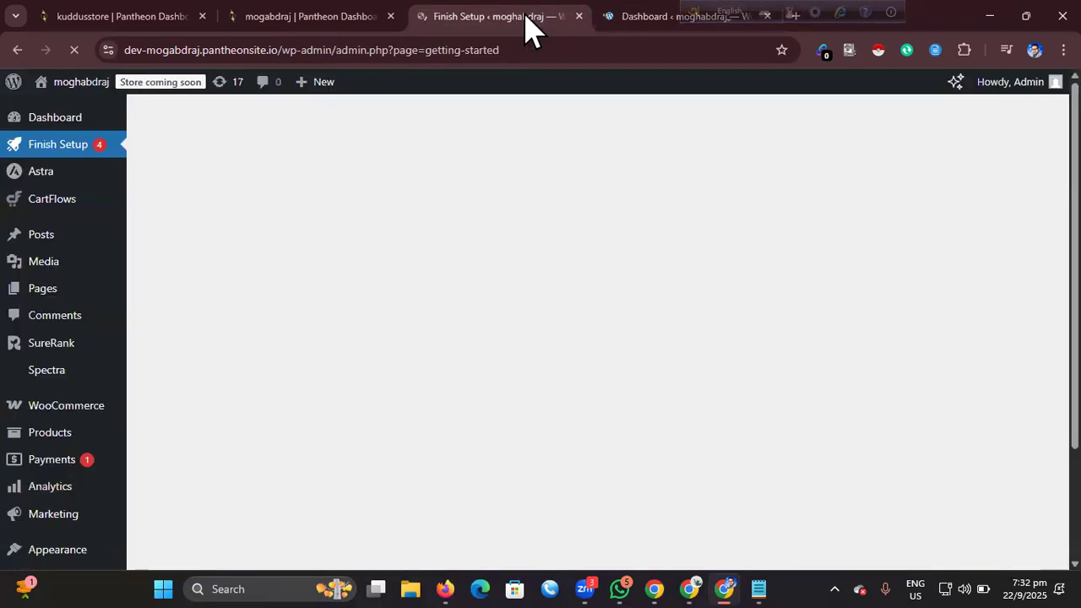
pyautogui.click(579, 16)
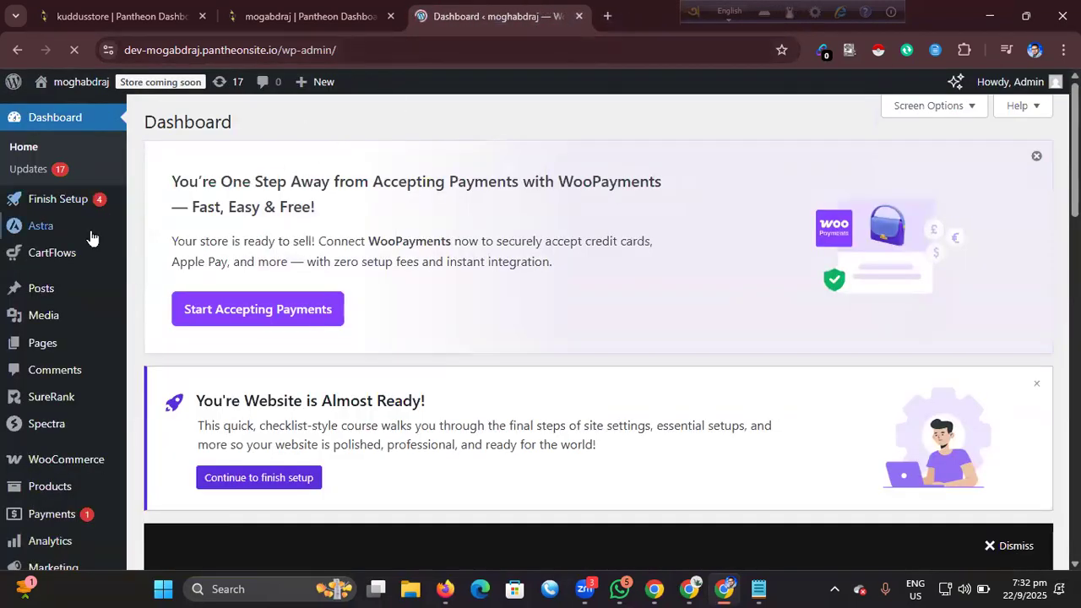
pyautogui.scroll(-3, 53, 326)
pyautogui.moveTo(59, 435)
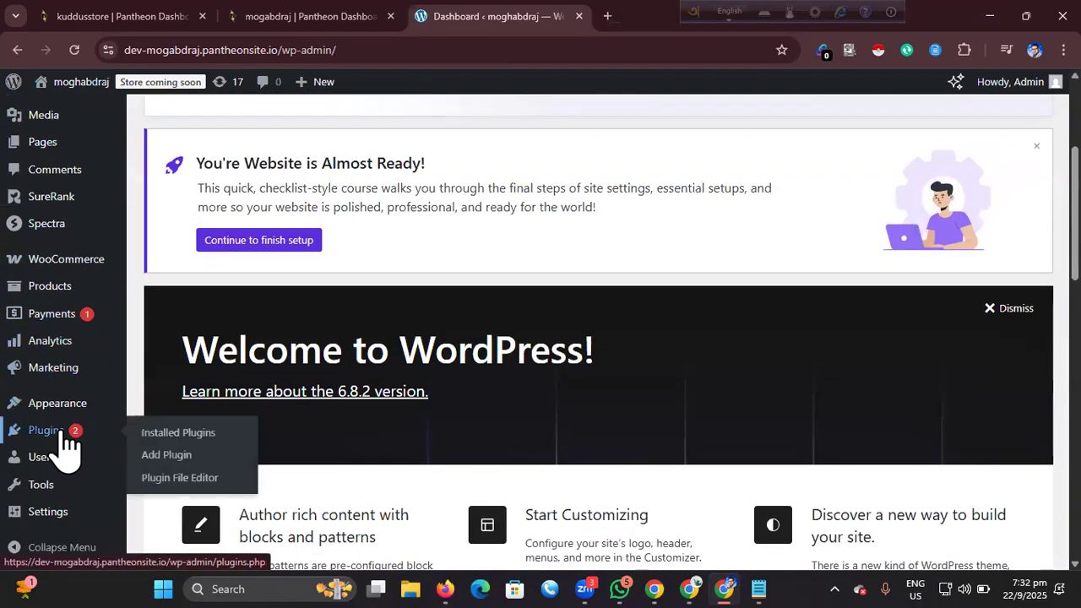
pyautogui.click(168, 461)
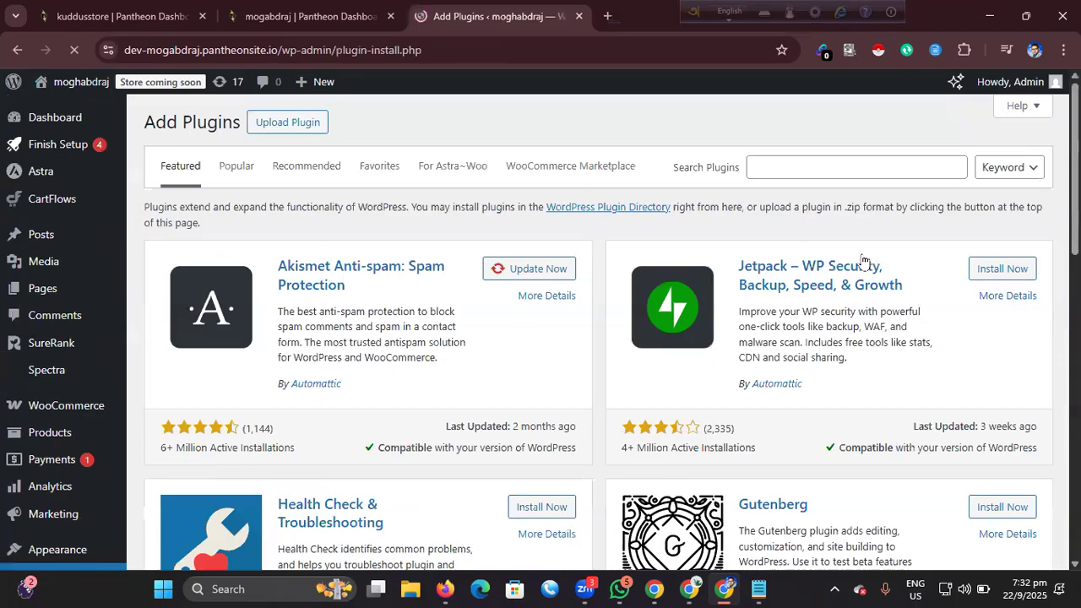
# Search the plugin directory for bKash and browse the results
pyautogui.click(843, 166)
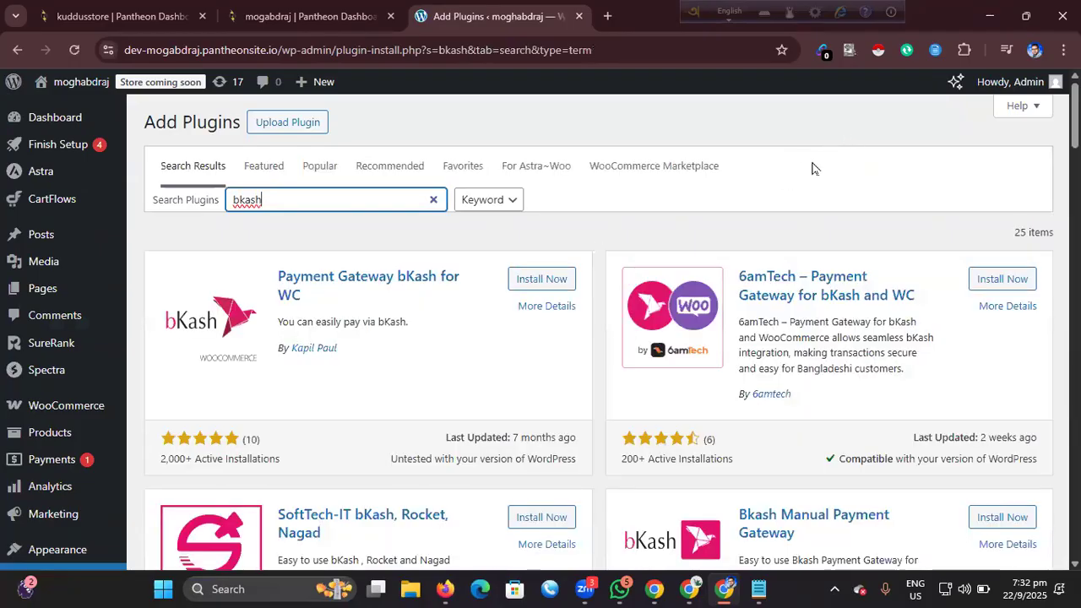
pyautogui.scroll(-3, 760, 330)
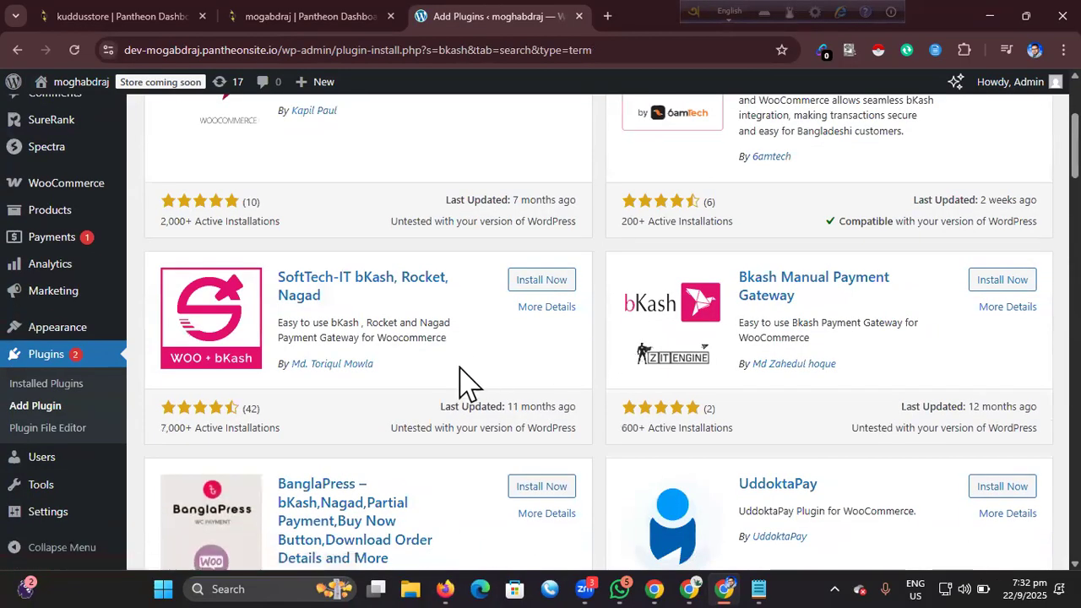
pyautogui.scroll(-1, 406, 401)
pyautogui.scroll(1, 431, 397)
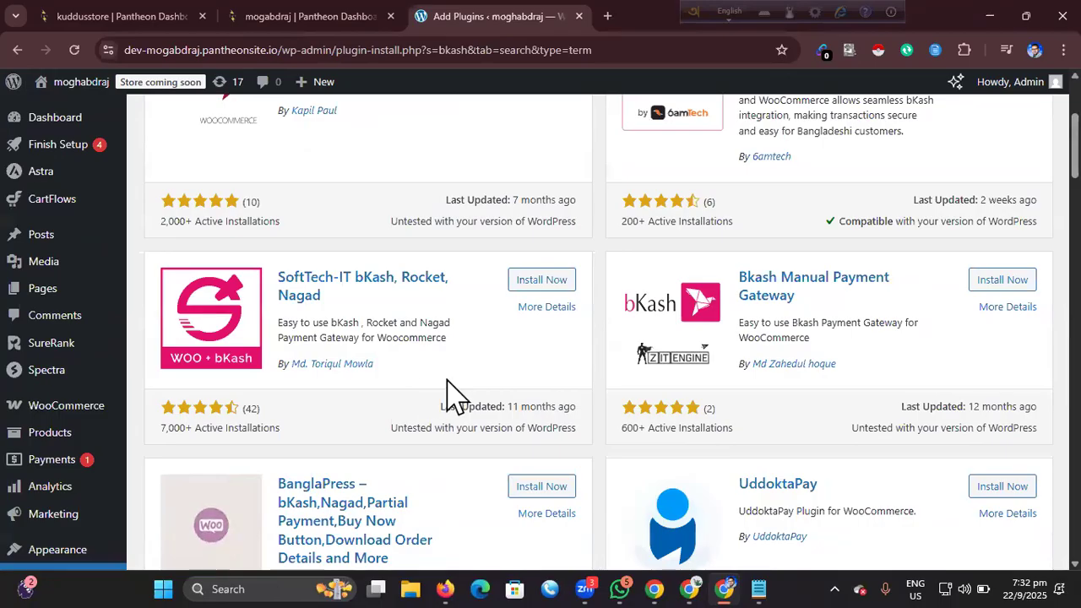
pyautogui.scroll(-3, 474, 384)
pyautogui.scroll(-5, 473, 385)
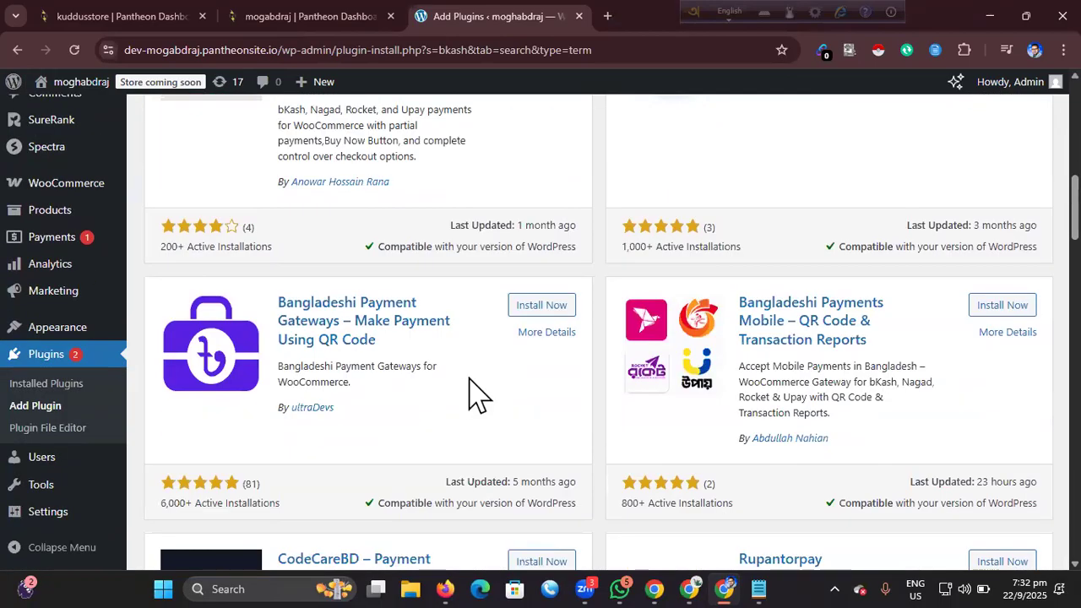
# Install and activate Bangladeshi Payments Mobile, skipping its update-notification opt-in
pyautogui.click(997, 308)
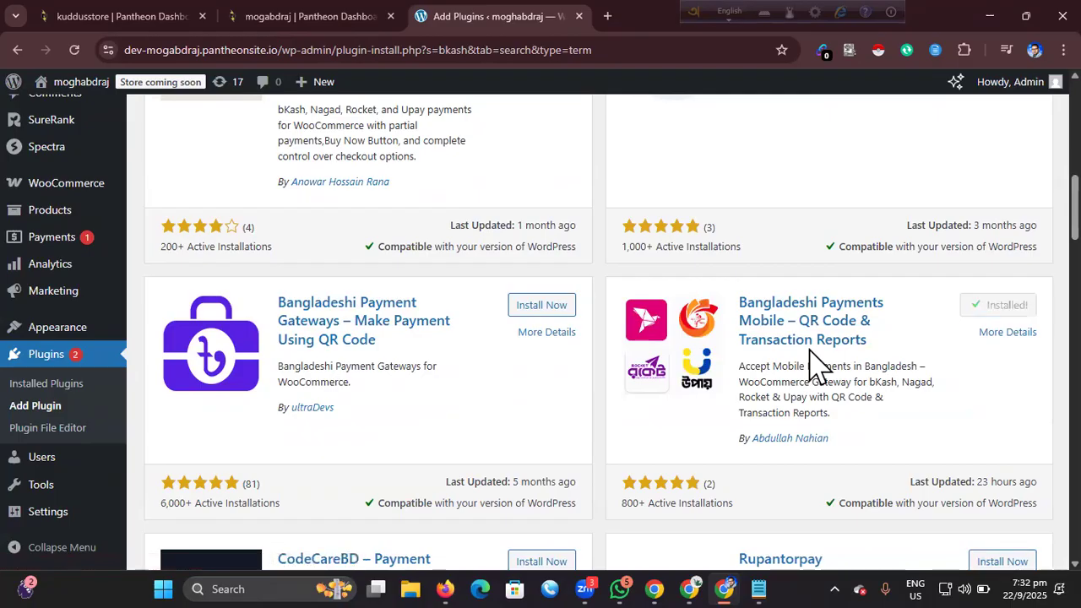
pyautogui.click(1014, 311)
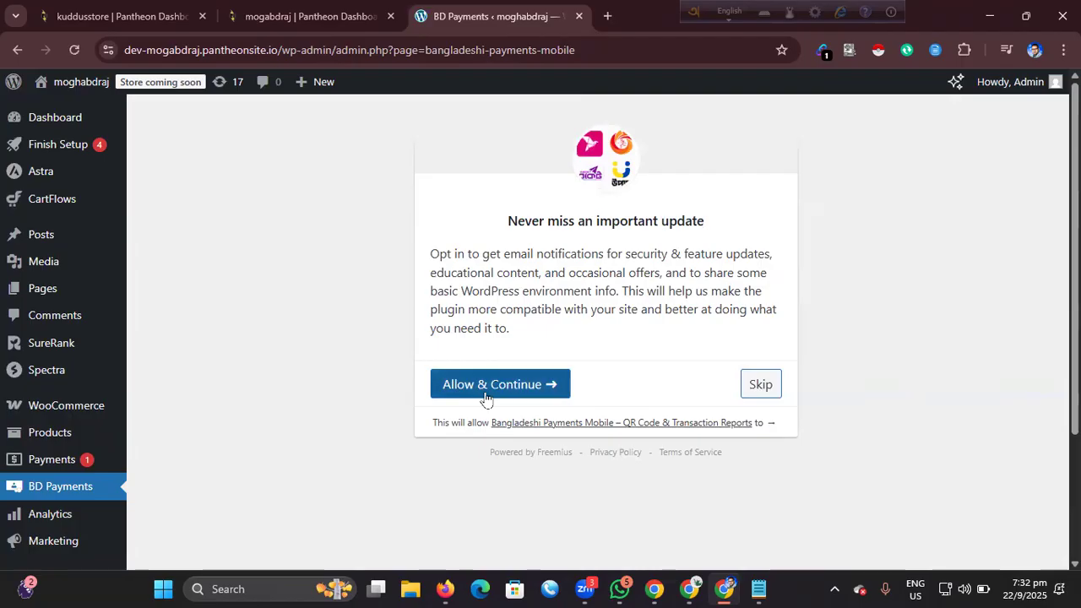
pyautogui.click(766, 386)
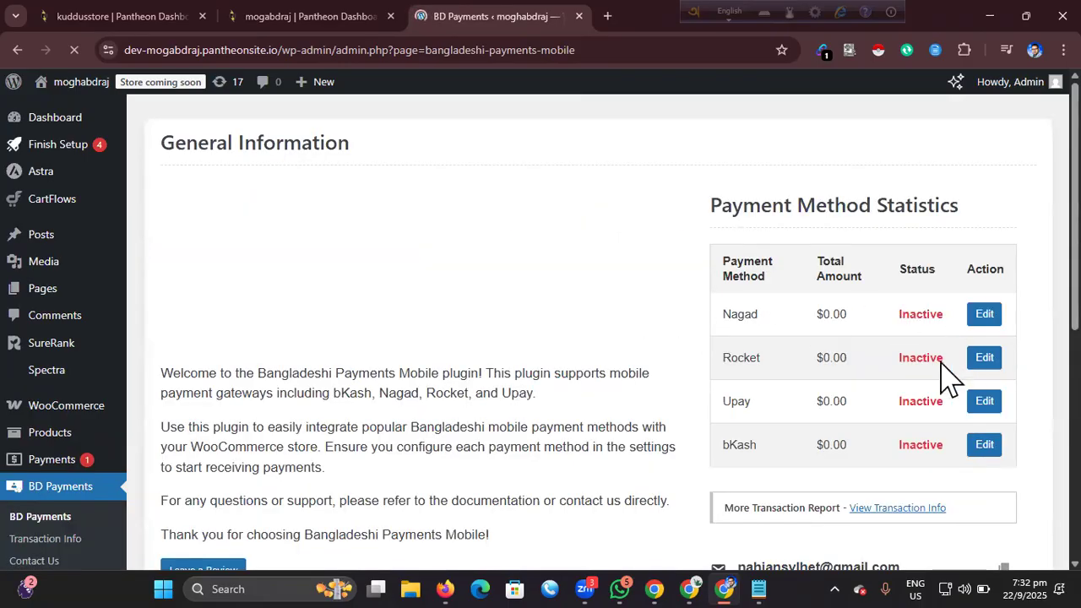
# Scroll through the BD Payments overview listing Nagad, Rocket, Upay and bKash
pyautogui.scroll(-3, 495, 446)
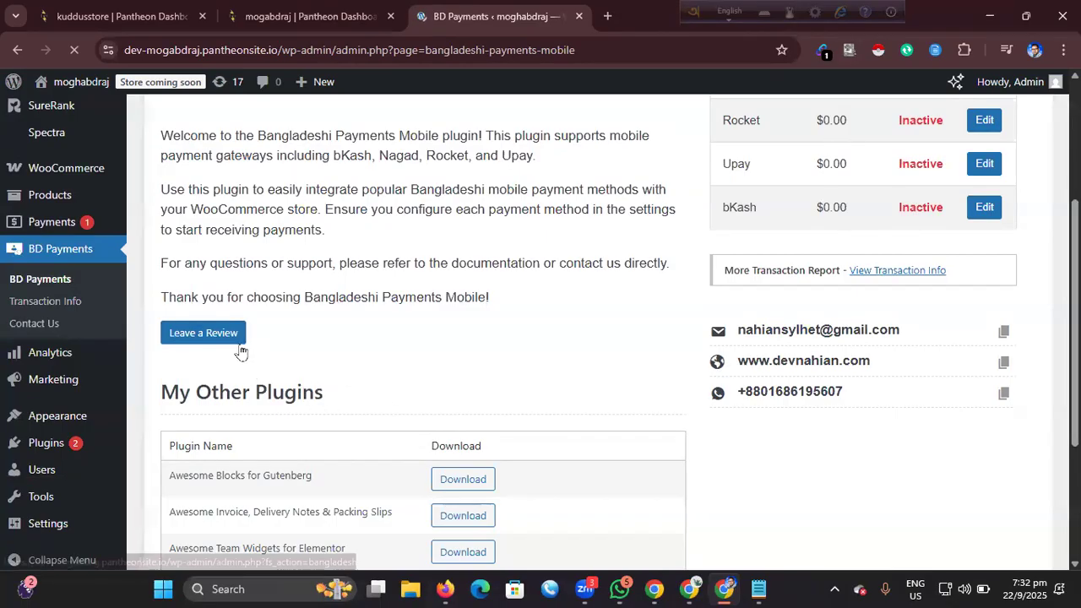
pyautogui.scroll(-3, 245, 359)
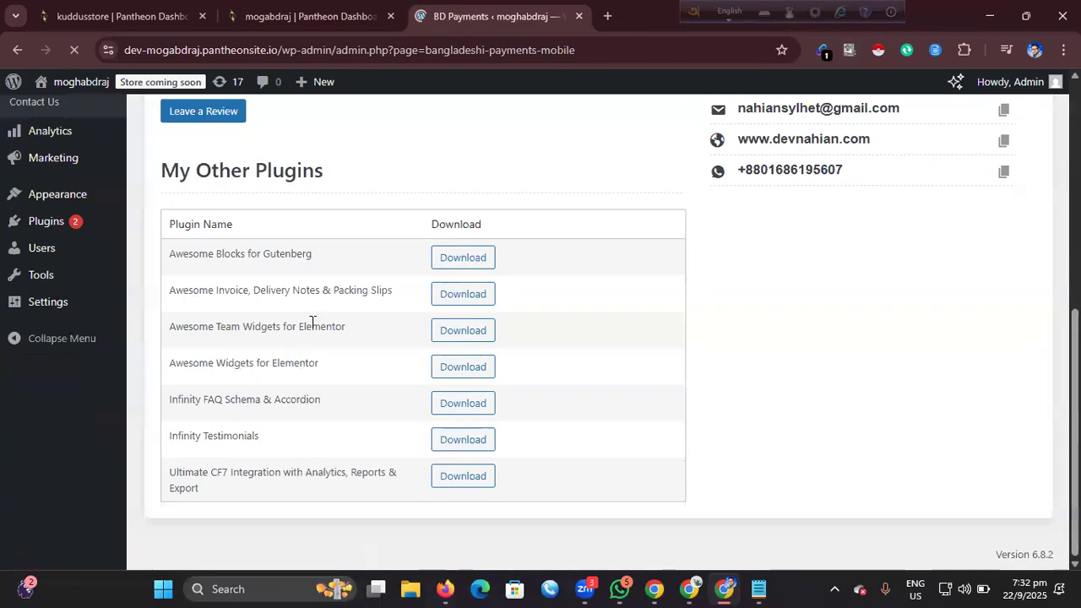
pyautogui.scroll(-5, 329, 338)
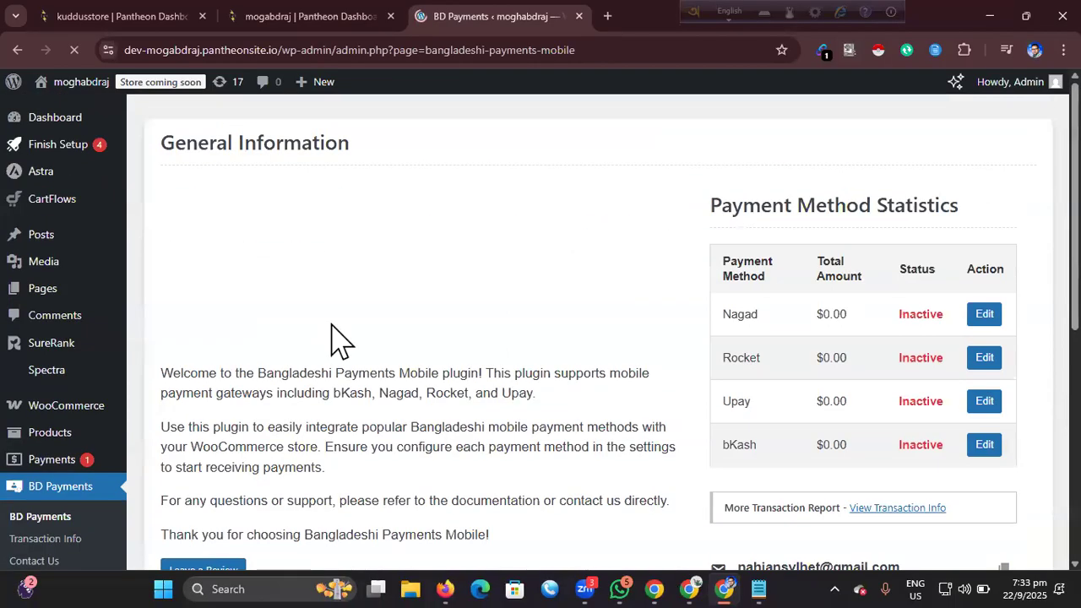
pyautogui.scroll(-3, 372, 338)
pyautogui.scroll(3, 555, 307)
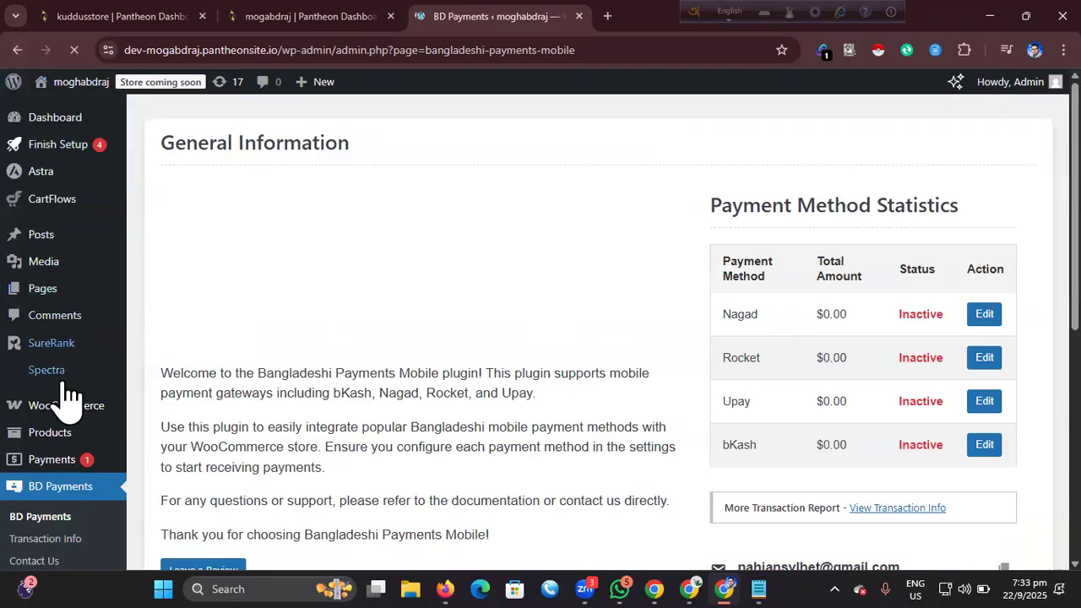
pyautogui.scroll(-3, 68, 363)
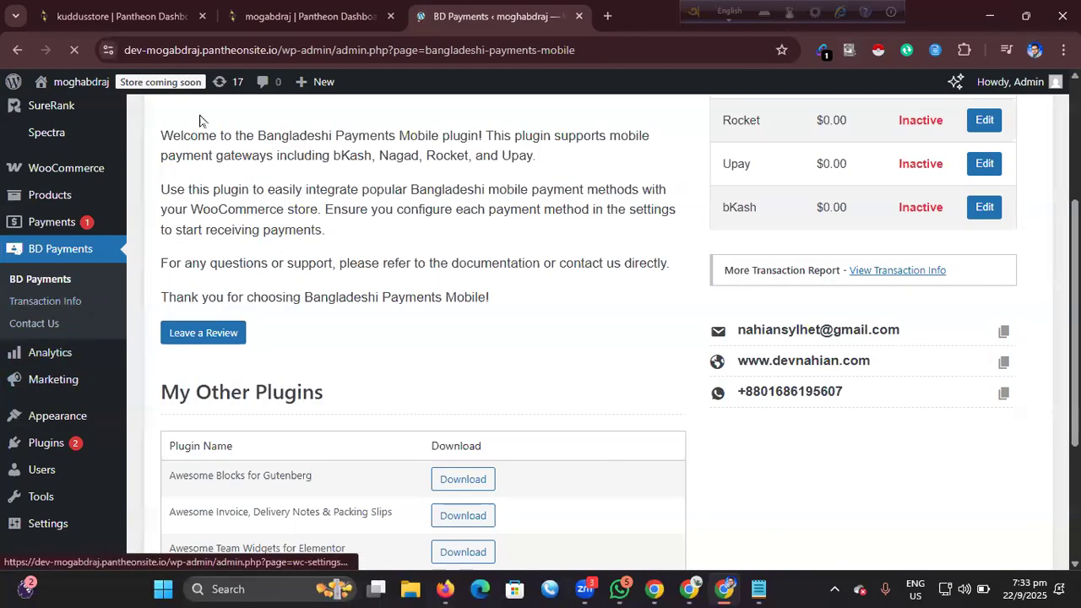
pyautogui.click(289, 18)
pyautogui.click(456, 16)
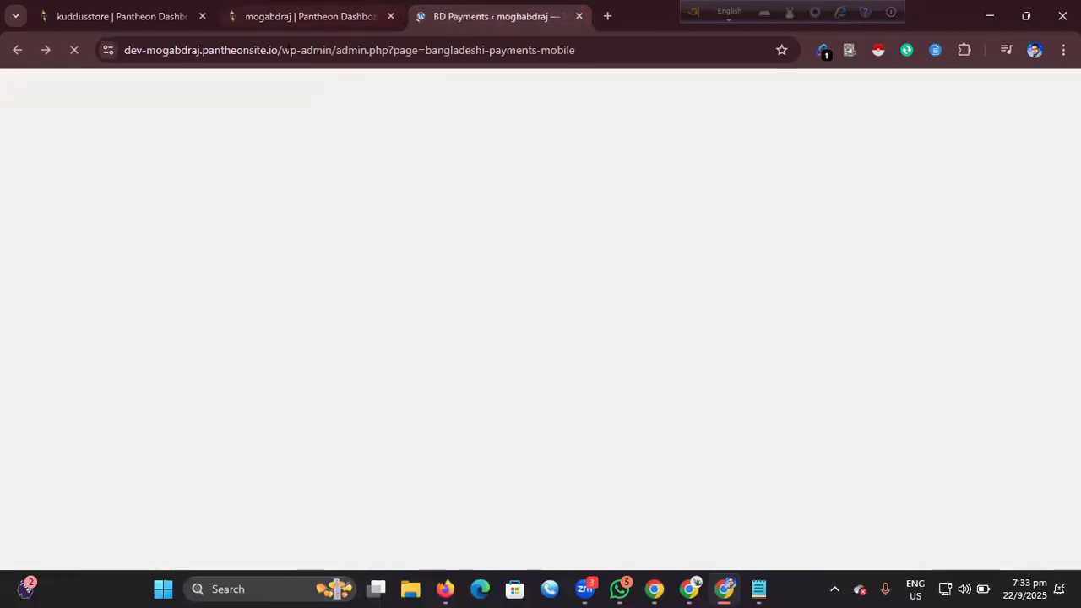
# Copy the mogabdraj site address up to /wp-admin and bring up the Notepad login notes
pyautogui.moveTo(274, 49); pyautogui.dragTo(127, 50)
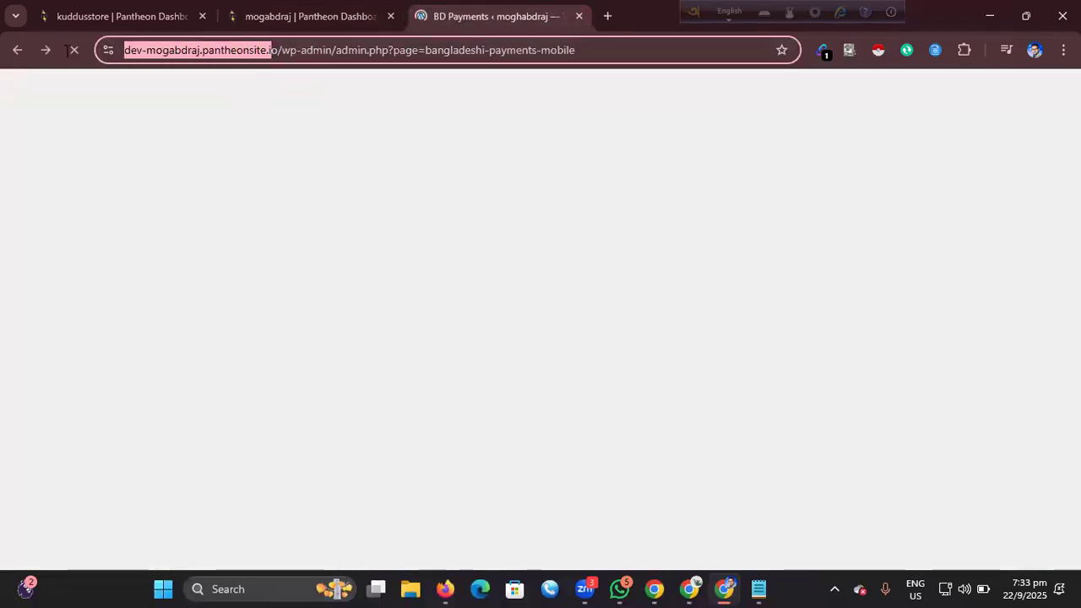
pyautogui.rightClick(185, 52)
pyautogui.click(169, 51)
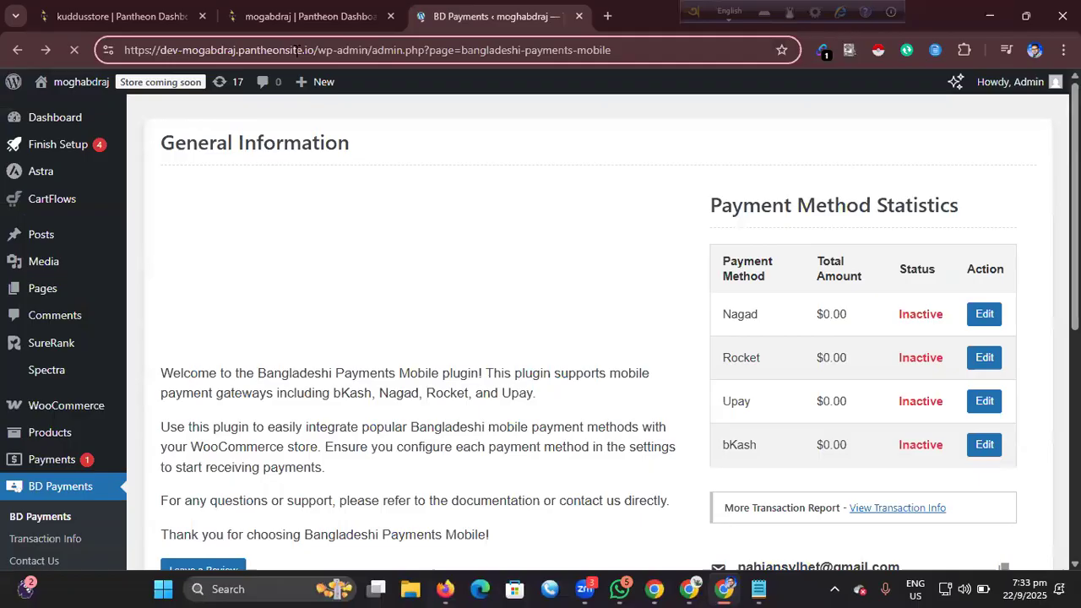
pyautogui.moveTo(310, 51); pyautogui.dragTo(120, 51)
pyautogui.click(286, 50)
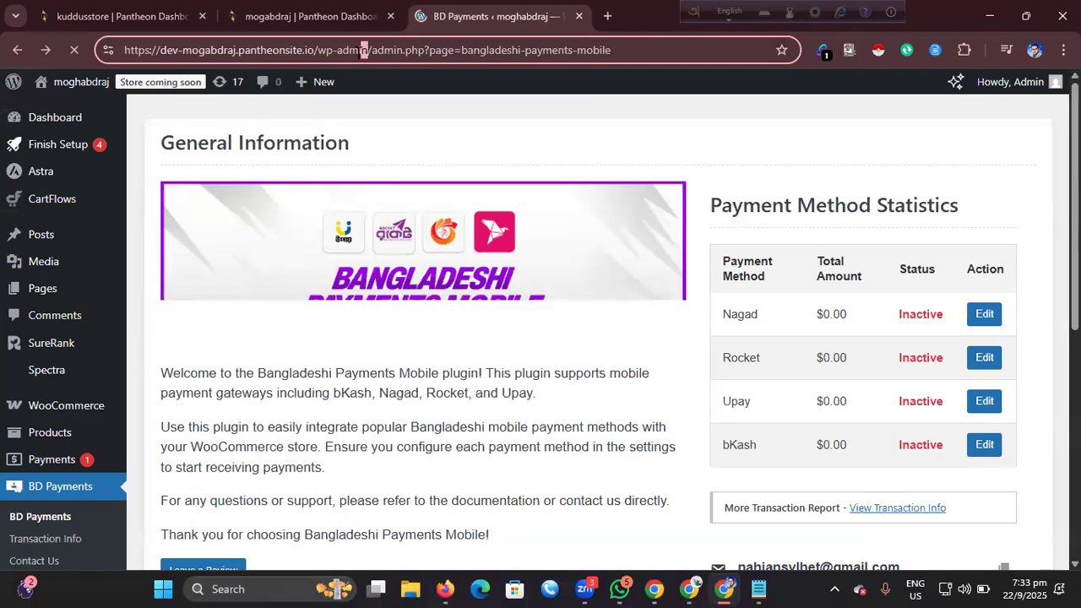
pyautogui.moveTo(365, 50); pyautogui.dragTo(72, 50)
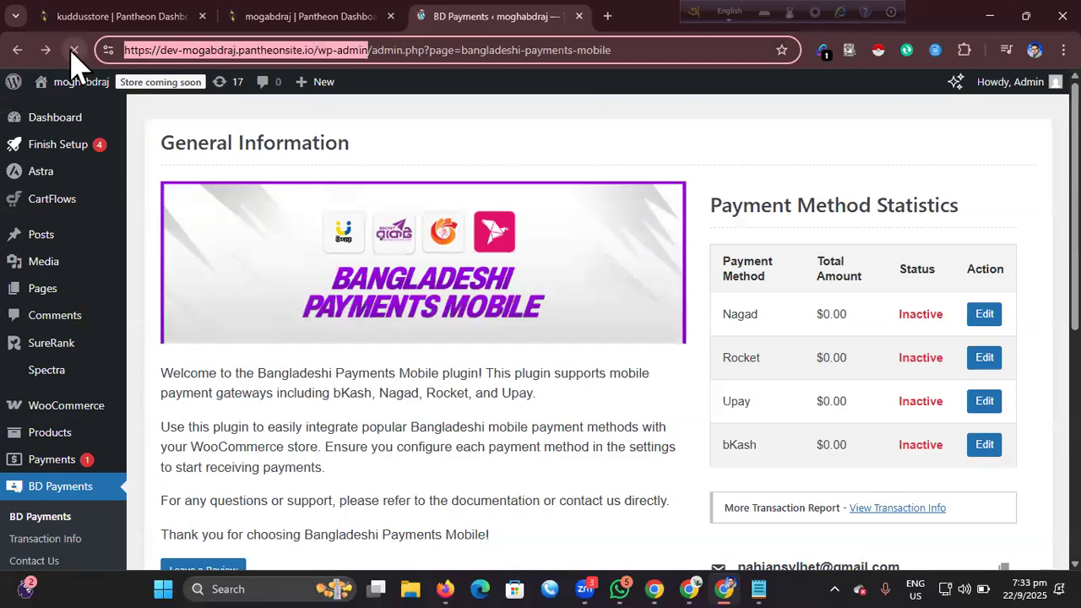
pyautogui.click(759, 589)
# Paste the mogabdraj wp-admin URL over the kuddusstore line, drop the password's comma, then edit bKash
pyautogui.moveTo(417, 150)
pyautogui.mouseDown()
pyautogui.moveTo(311, 163)
pyautogui.moveTo(93, 163)
pyautogui.moveTo(409, 159)
pyautogui.mouseUp()
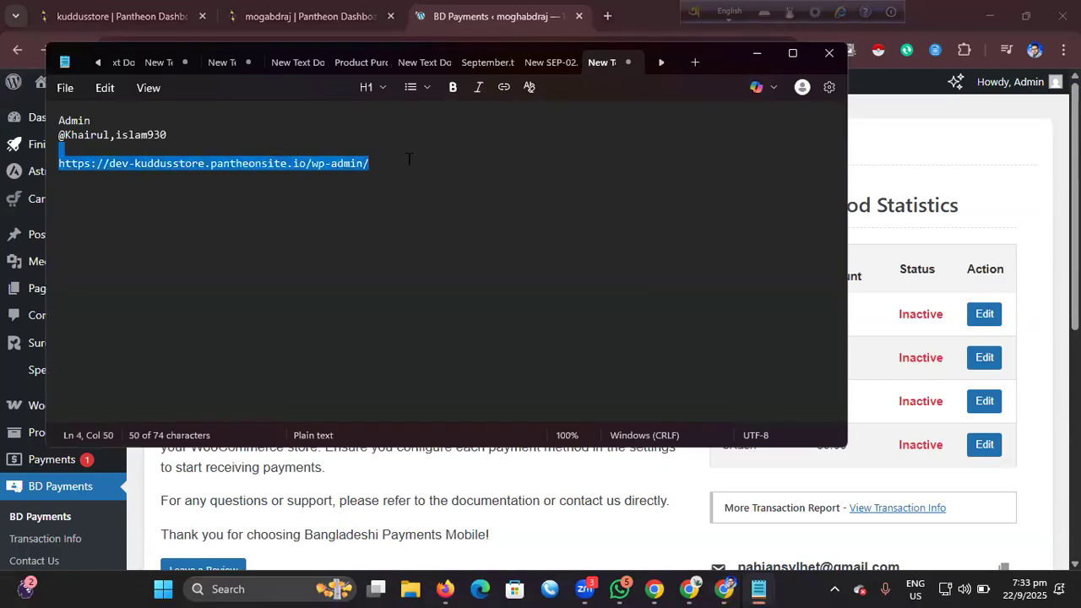
pyautogui.hotkey('ctrl', 'v')
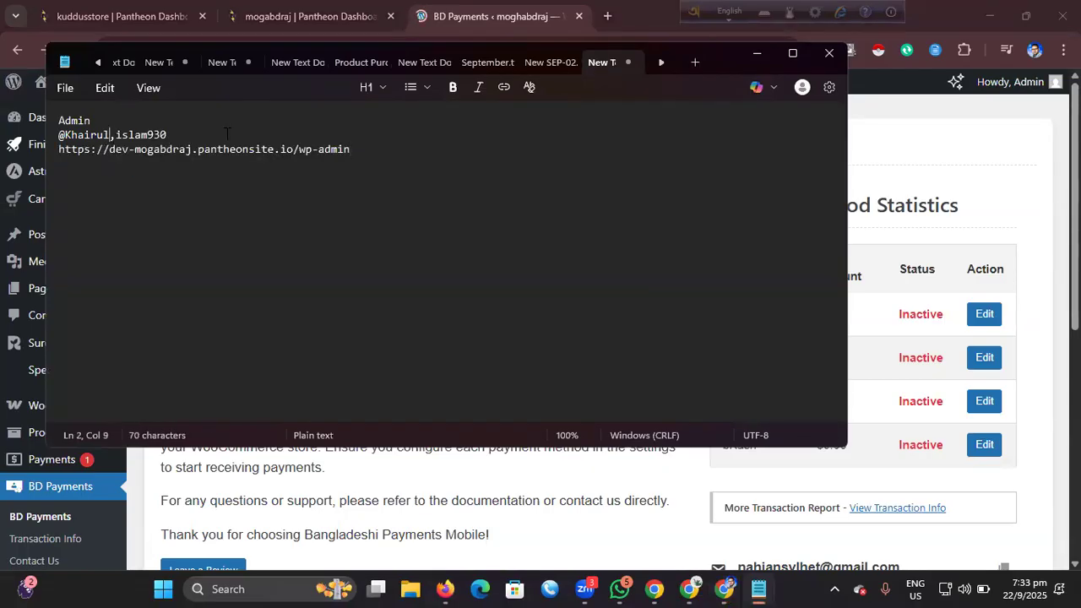
pyautogui.press('BackSpace')
pyautogui.click(757, 53)
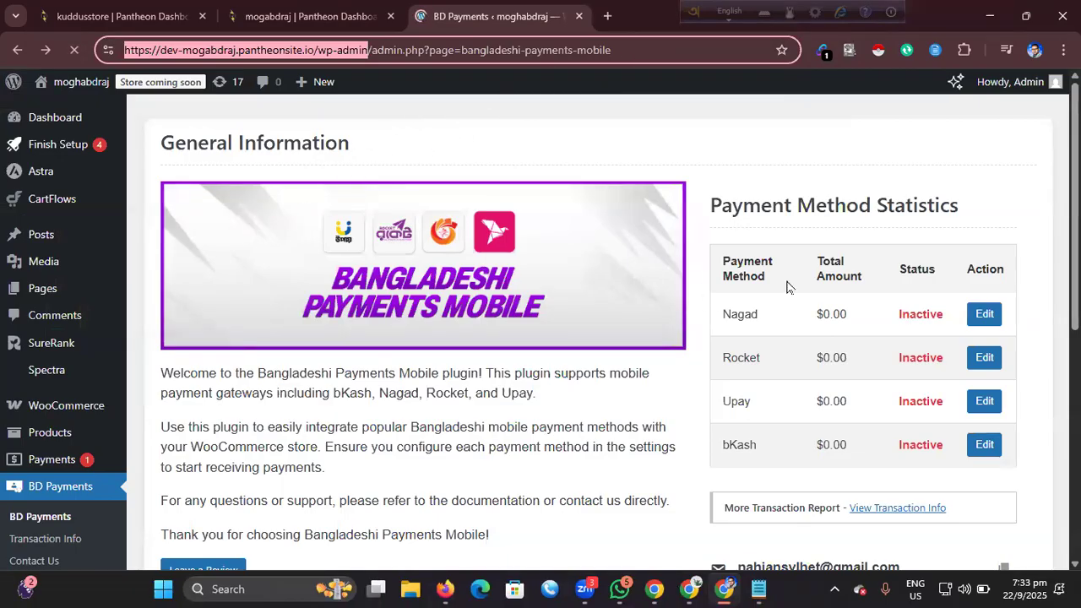
pyautogui.click(984, 449)
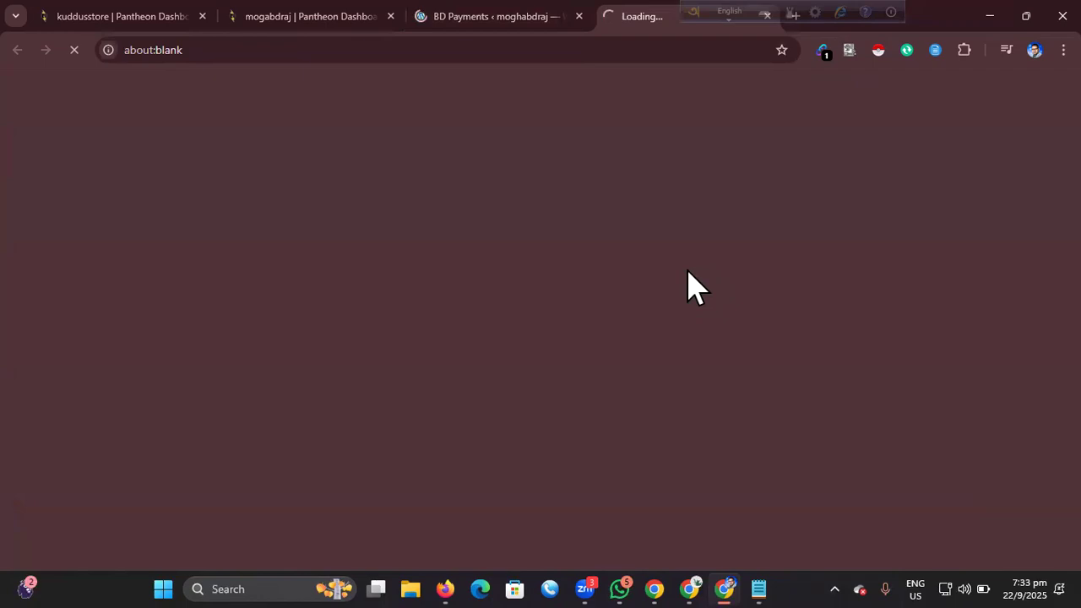
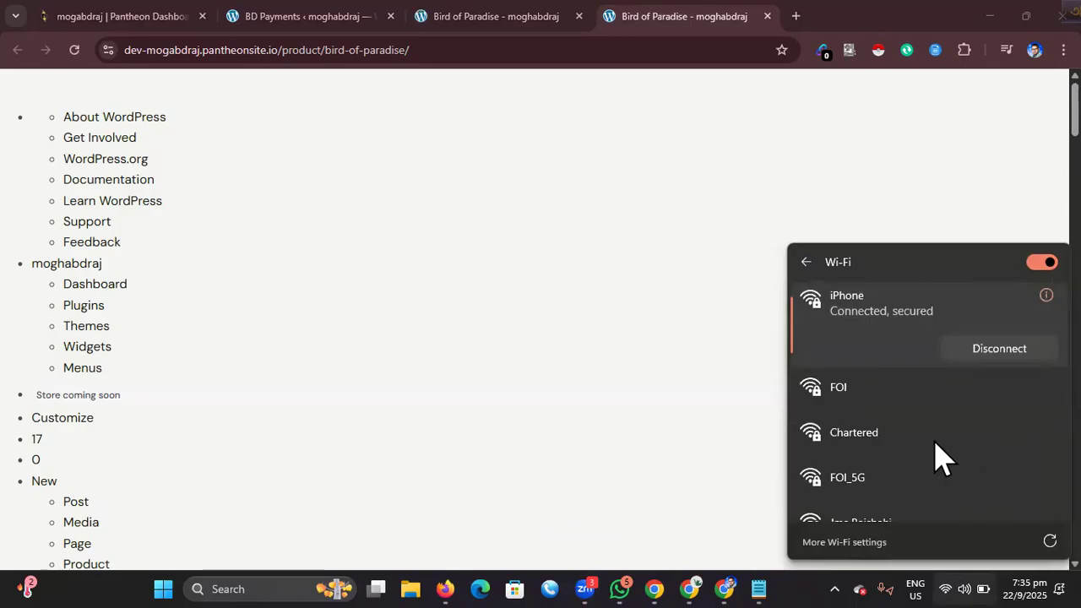
# Dismiss the Wi-Fi quick settings panel and return to the Bird of Paradise product page
pyautogui.press('Escape')
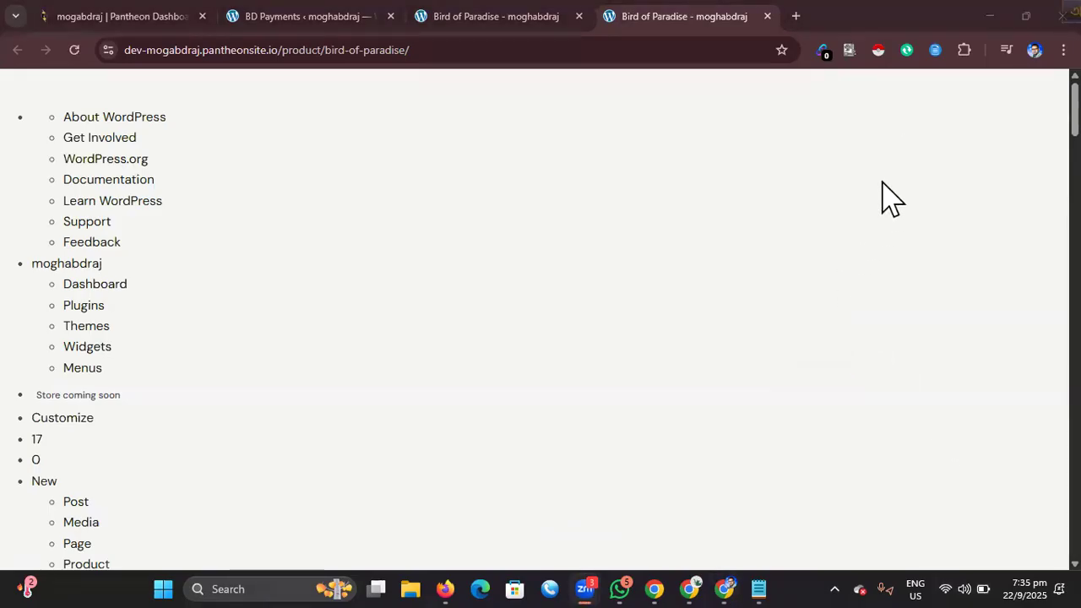
pyautogui.click(514, 17)
# Review the $249.90 Bird of Paradise product page and open the cart
pyautogui.scroll(-5, 304, 270)
pyautogui.scroll(3, 302, 292)
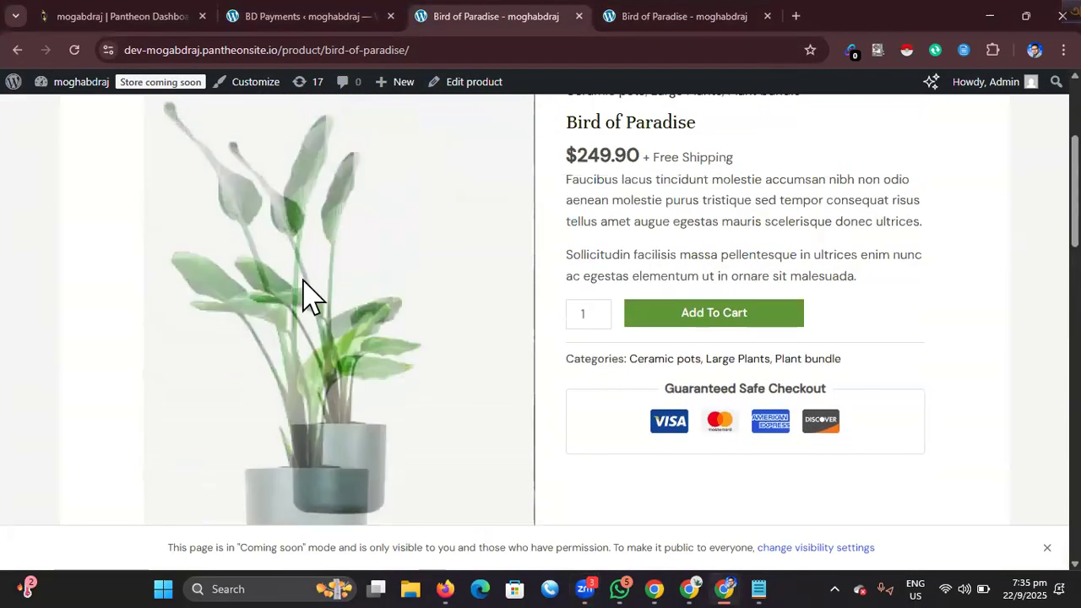
pyautogui.scroll(3, 295, 414)
pyautogui.scroll(-3, 300, 397)
pyautogui.scroll(-5, 296, 389)
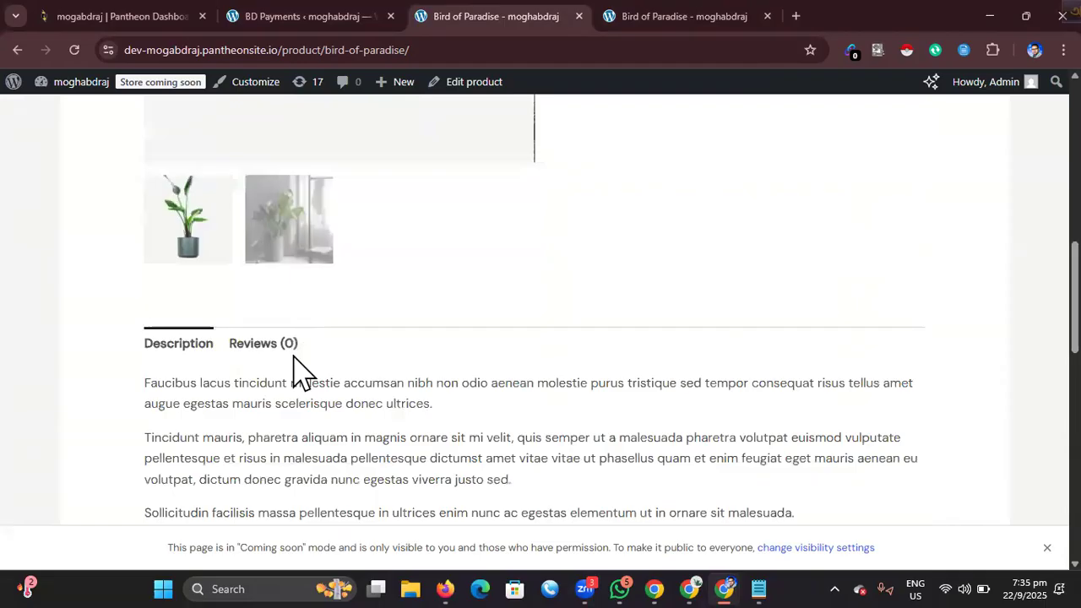
pyautogui.scroll(6, 254, 291)
pyautogui.scroll(2, 579, 357)
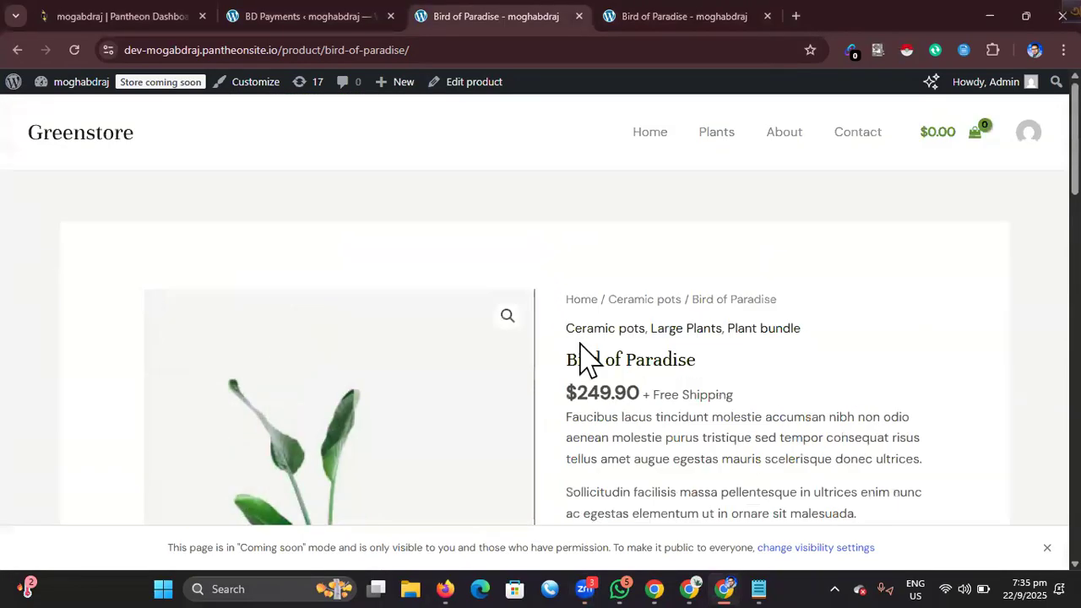
pyautogui.scroll(-3, 644, 313)
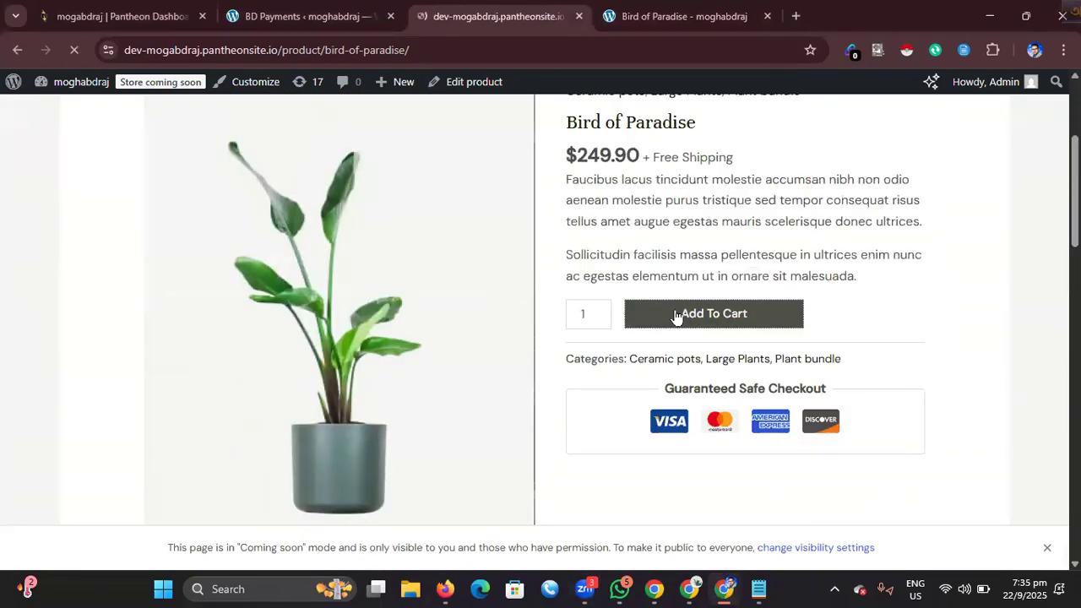
pyautogui.scroll(-3, 571, 326)
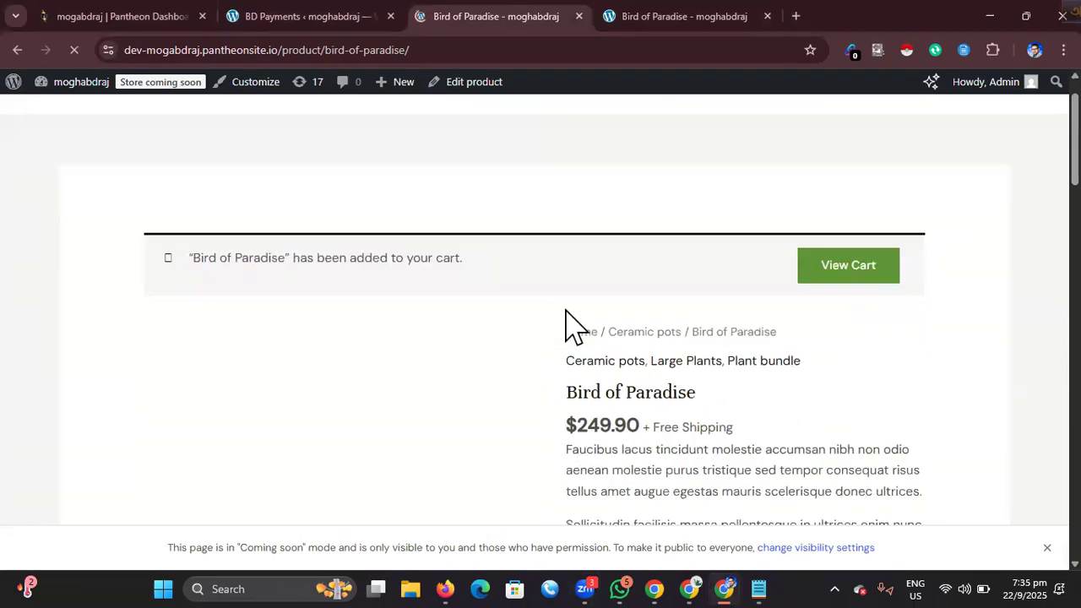
pyautogui.scroll(3, 676, 338)
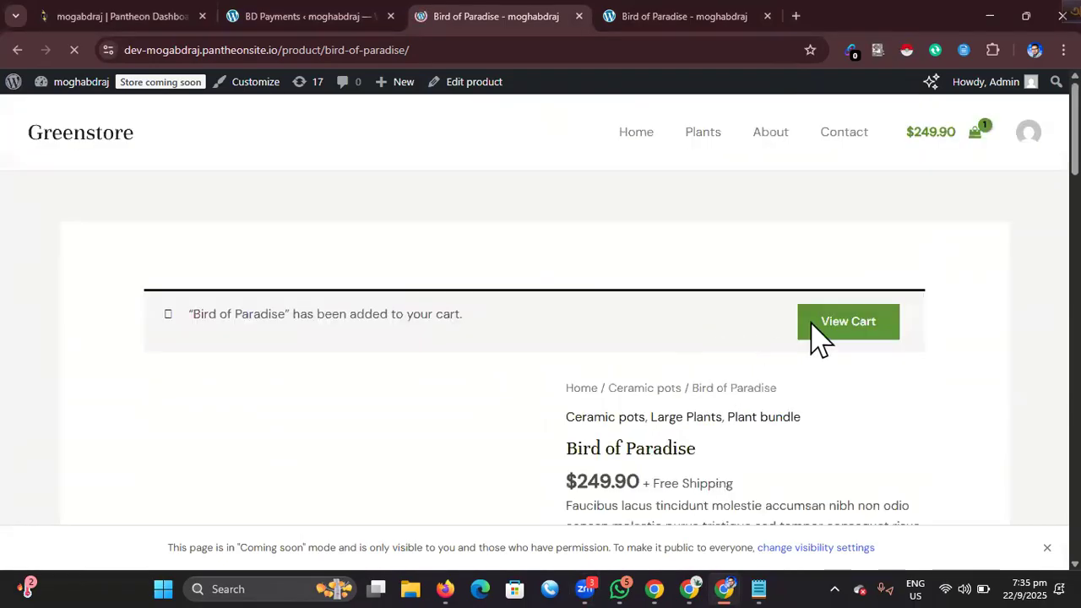
pyautogui.click(976, 132)
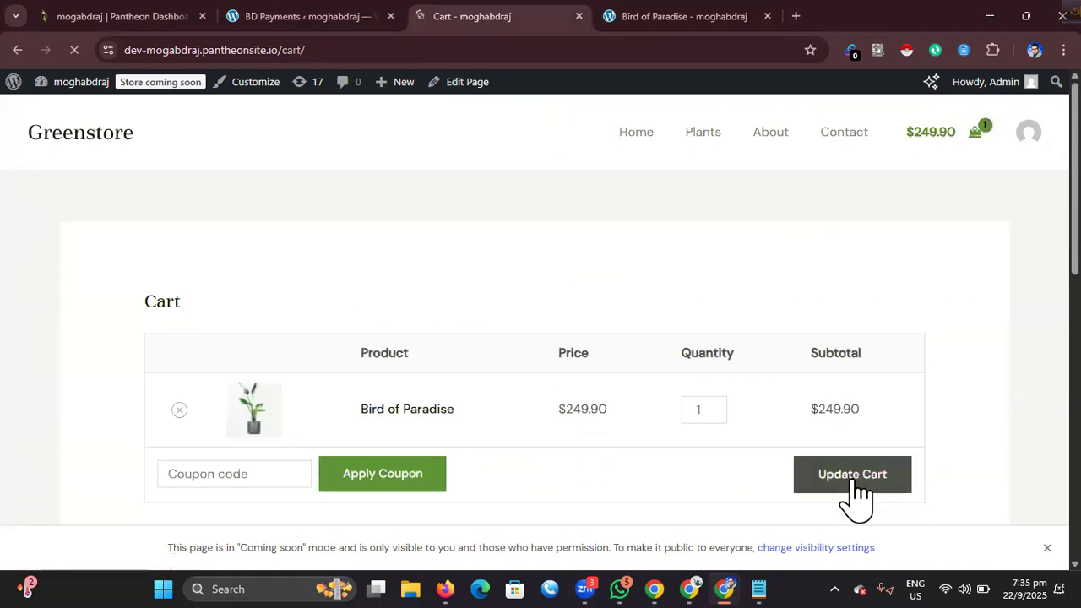
# Check checkout, which lists no payment methods, then move to the BD Payments admin page
pyautogui.scroll(-3, 743, 448)
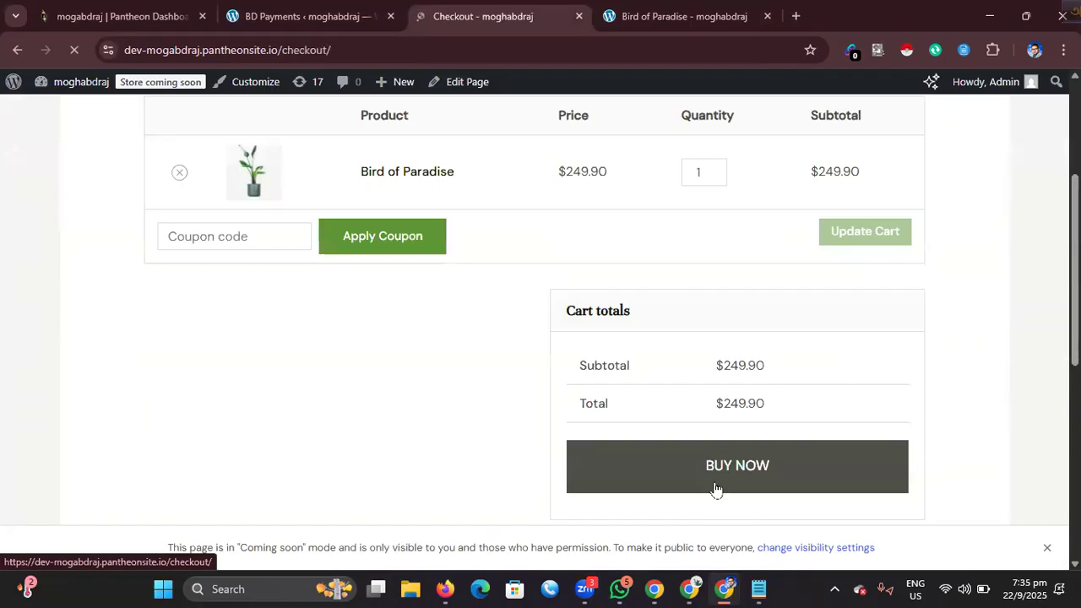
pyautogui.scroll(-3, 490, 359)
pyautogui.scroll(-3, 490, 359)
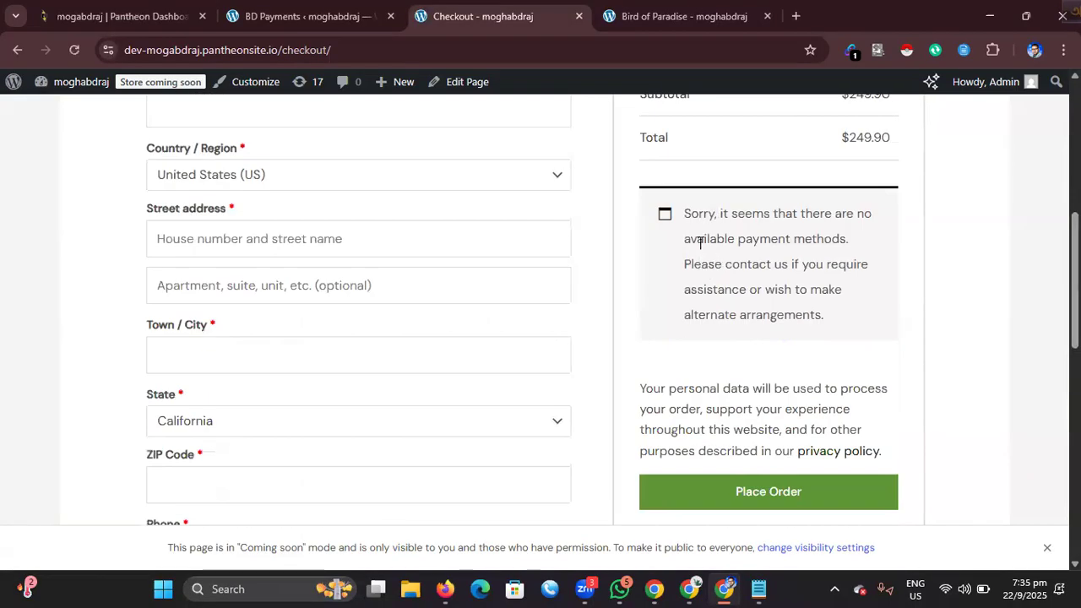
pyautogui.scroll(-3, 698, 250)
pyautogui.scroll(3, 683, 267)
pyautogui.scroll(-3, 683, 266)
pyautogui.click(333, 16)
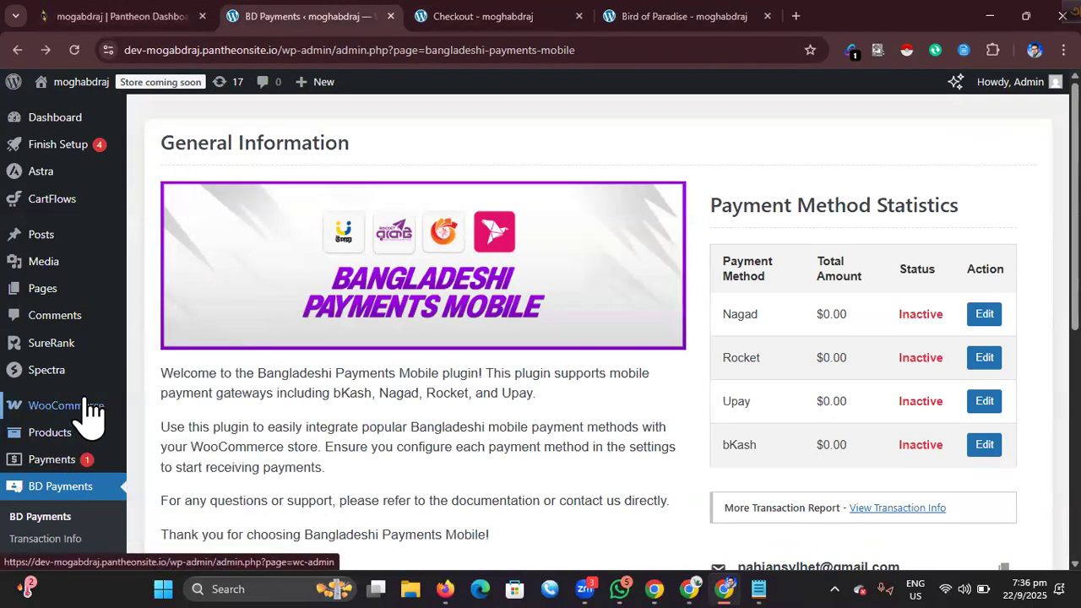
# Open the bKash gateway's settings via Edit in the BD Payments overview
pyautogui.moveTo(73, 407)
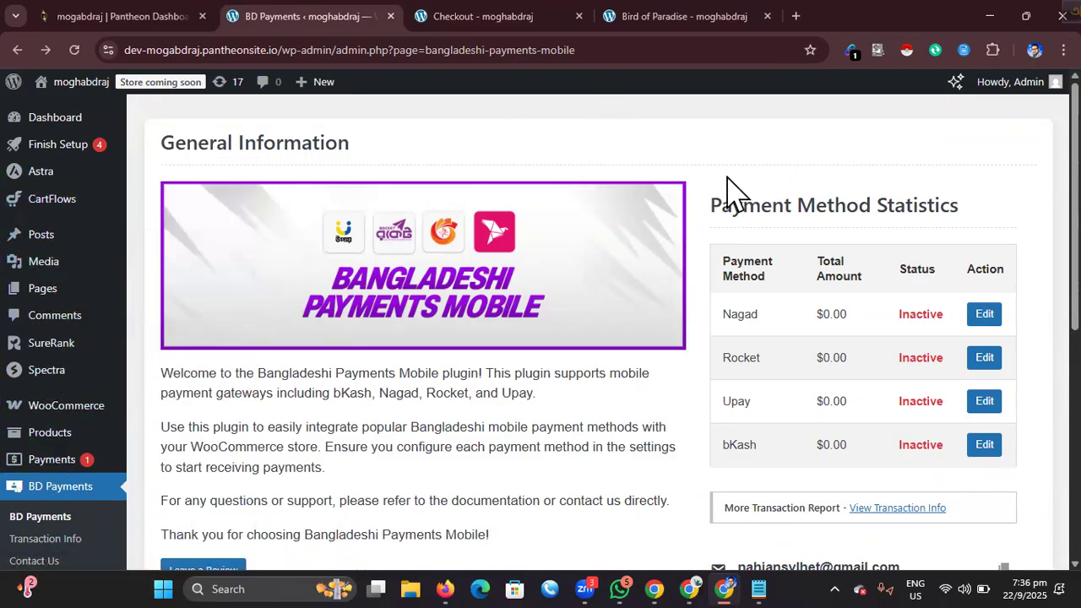
pyautogui.click(983, 450)
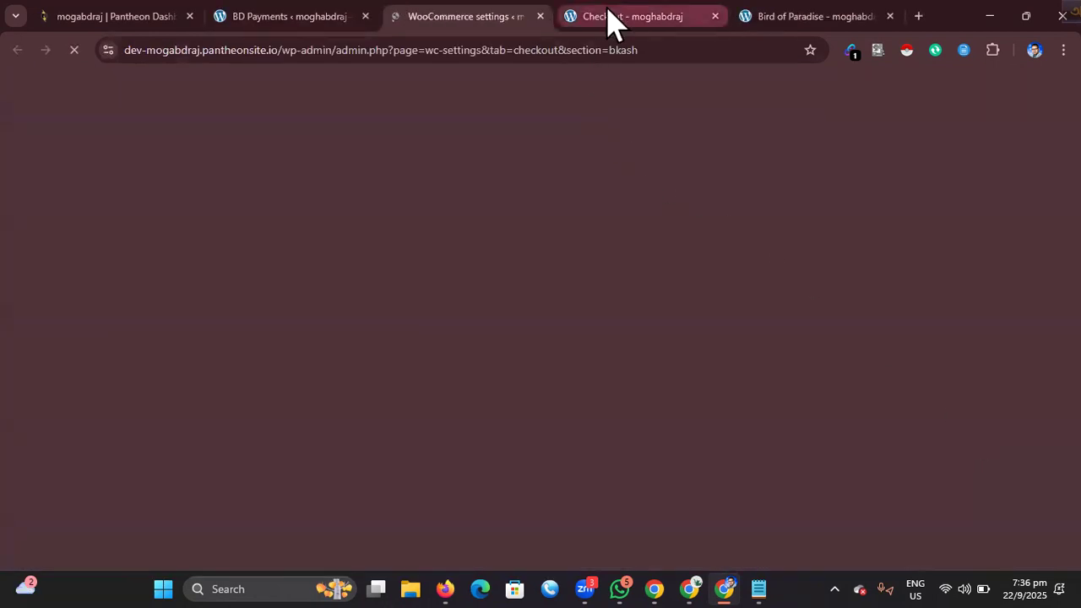
pyautogui.click(604, 17)
# Enable bKash, save the settings, and reload checkout to see whether it appears
pyautogui.click(465, 14)
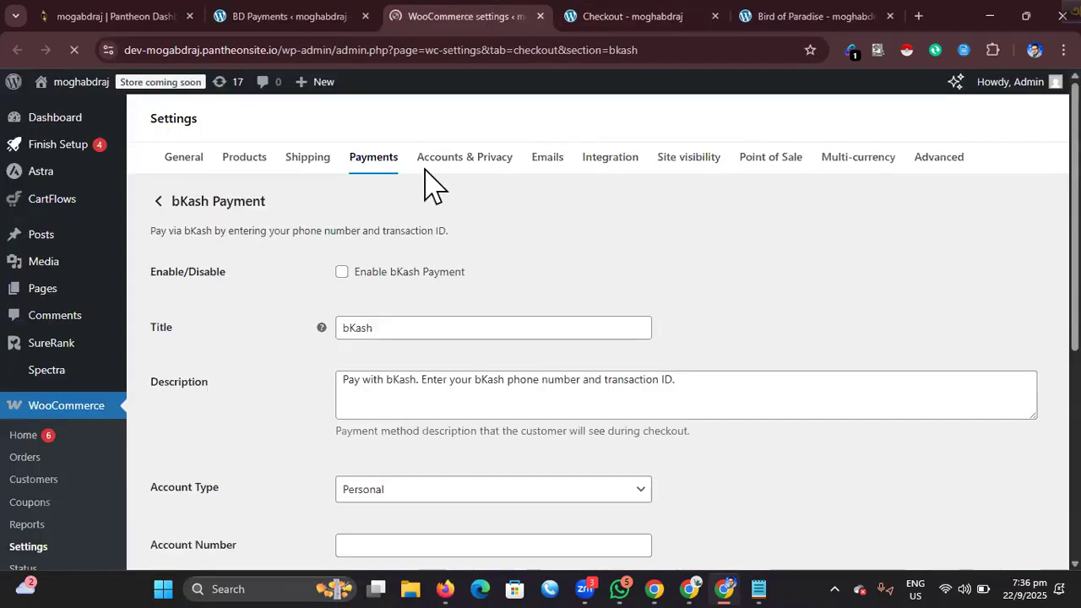
pyautogui.click(341, 272)
pyautogui.scroll(-5, 469, 325)
pyautogui.click(190, 389)
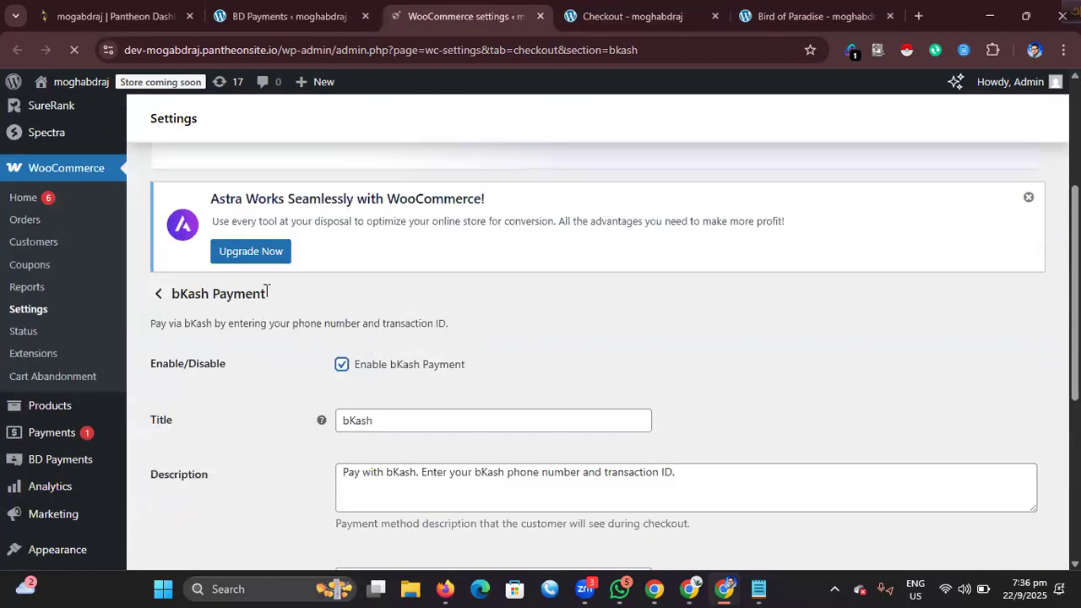
pyautogui.scroll(-5, 270, 304)
pyautogui.scroll(3, 348, 342)
pyautogui.scroll(-3, 355, 351)
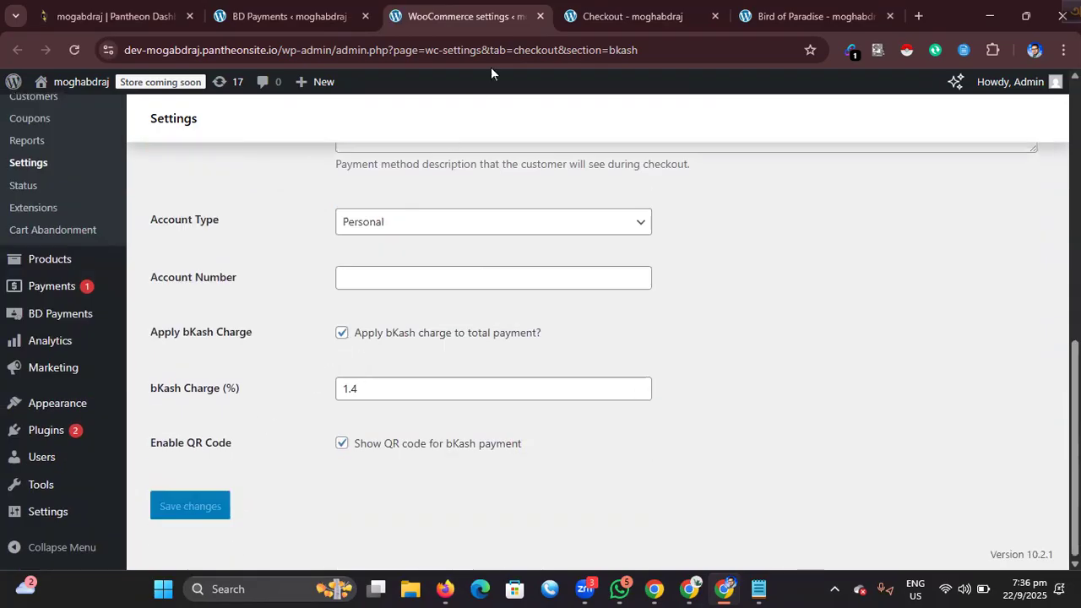
pyautogui.click(629, 17)
pyautogui.click(74, 50)
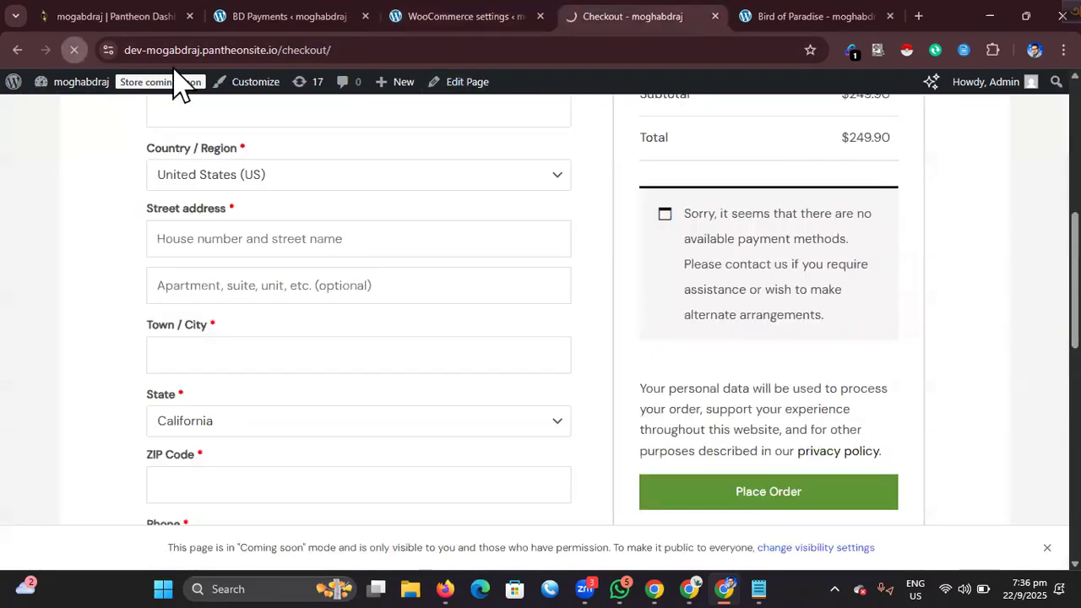
pyautogui.click(411, 13)
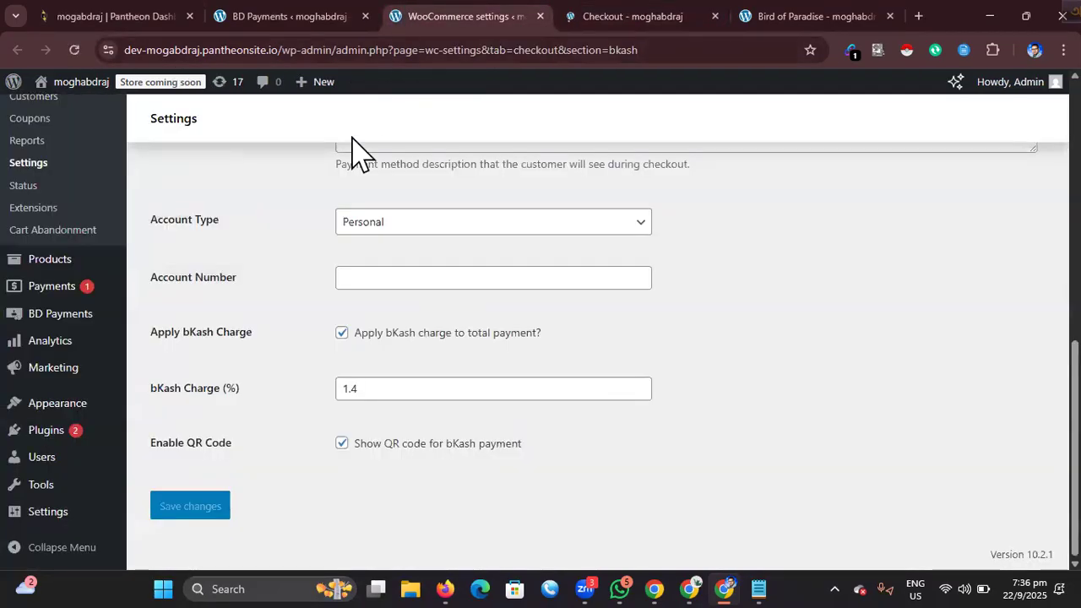
# Set the bKash account type to Agent and replace the account number
pyautogui.click(407, 227)
pyautogui.click(414, 249)
pyautogui.click(372, 276)
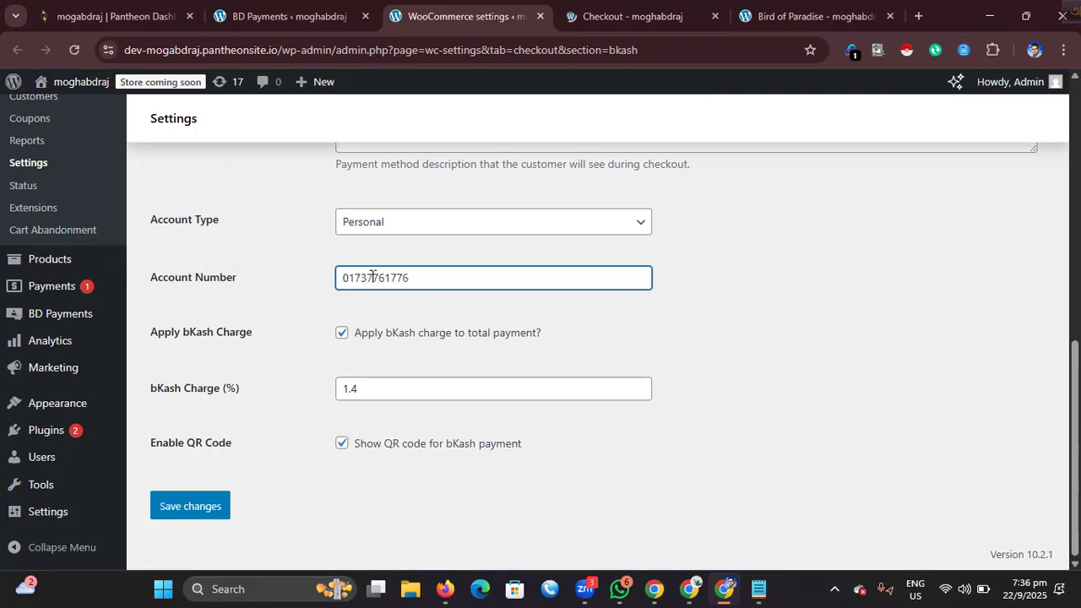
pyautogui.click(365, 225)
pyautogui.click(748, 228)
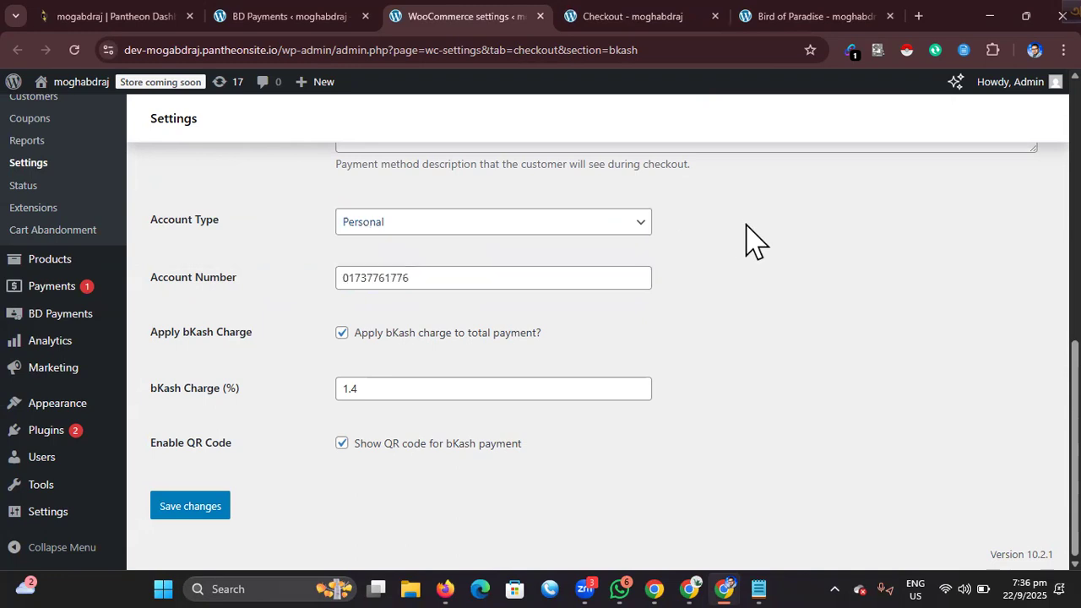
pyautogui.click(514, 232)
pyautogui.click(482, 265)
pyautogui.doubleClick(466, 277)
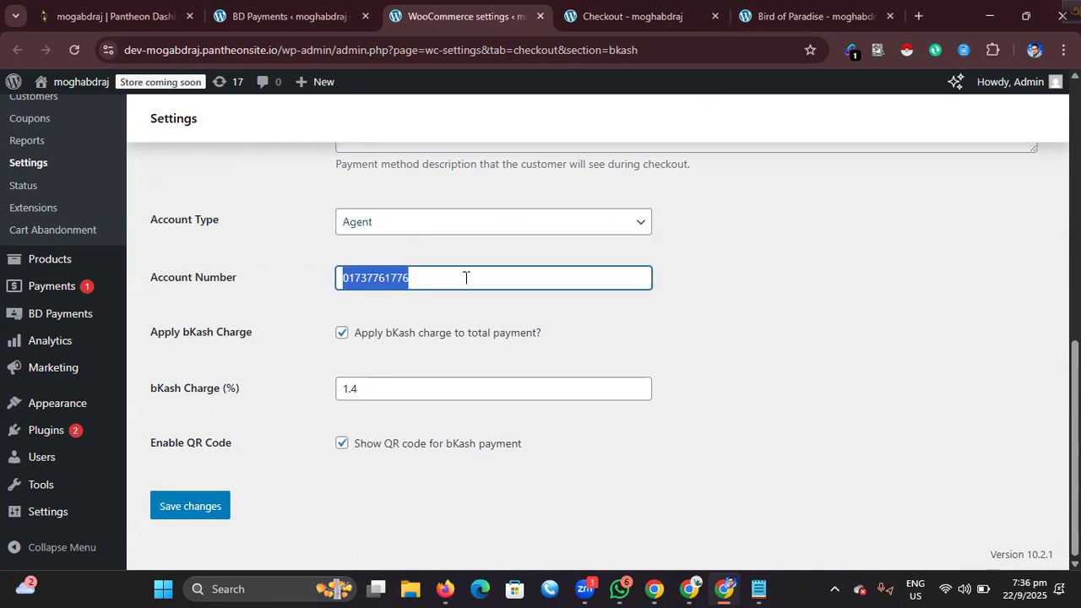
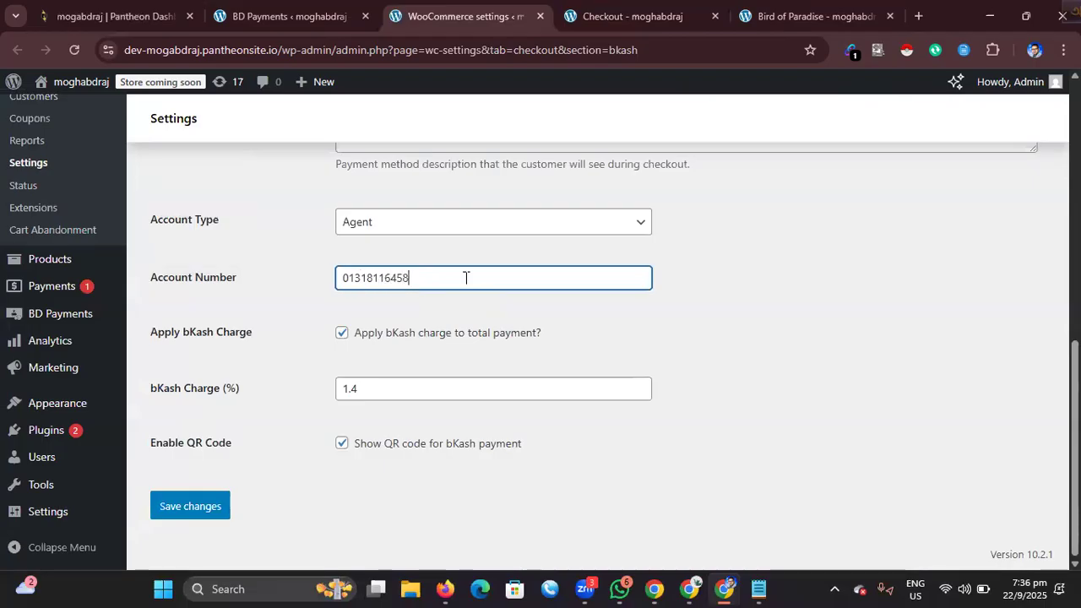
# Change the bKash description to begin 'Pay with bKash Payment' and save the settings
pyautogui.scroll(3, 467, 282)
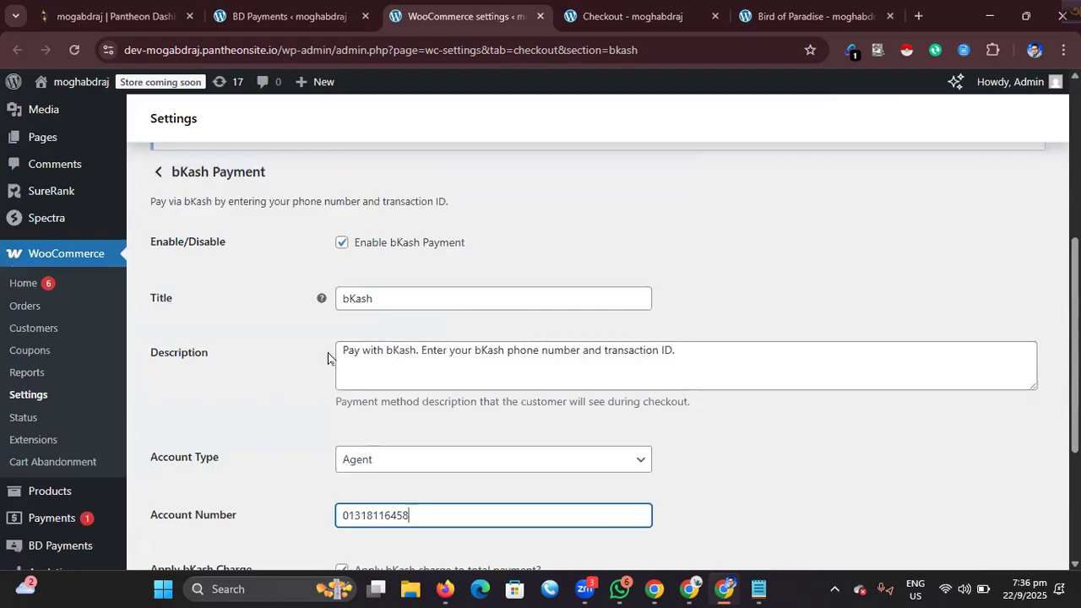
pyautogui.click(412, 352)
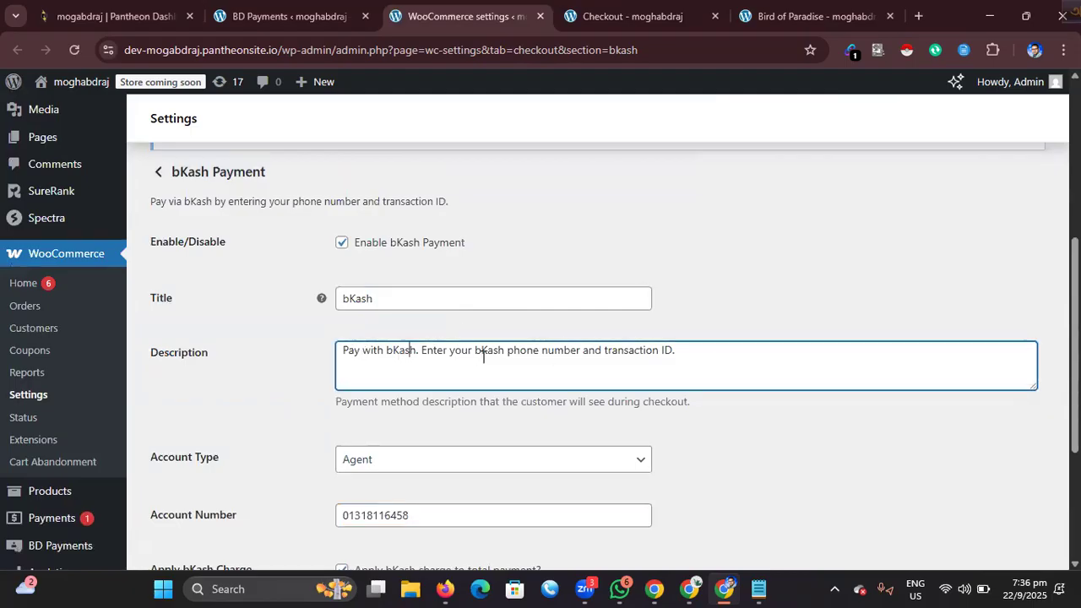
pyautogui.write('Payment')
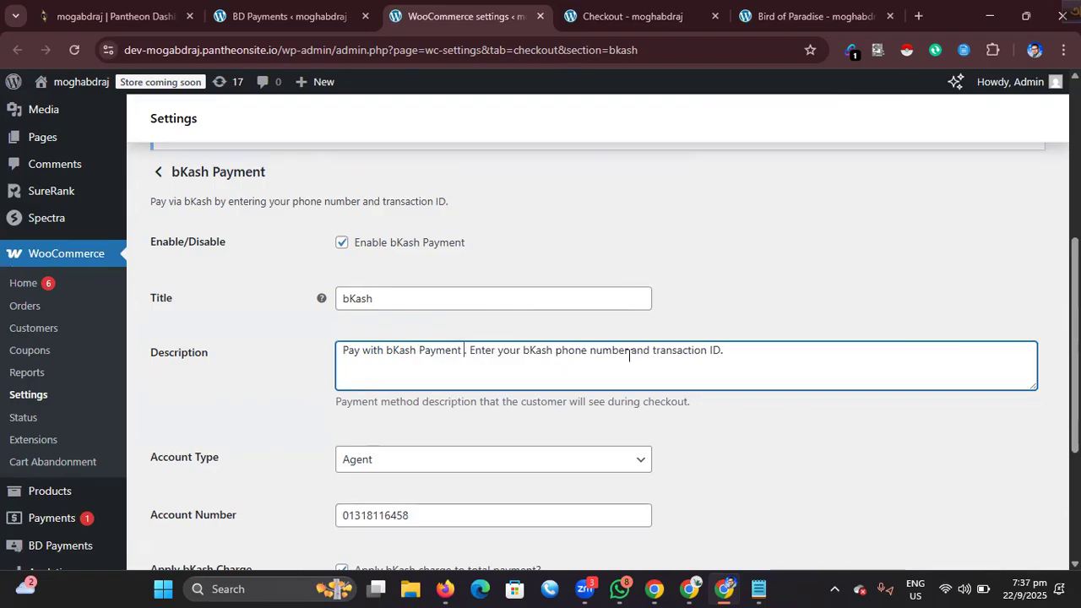
pyautogui.scroll(-3, 765, 338)
pyautogui.click(191, 506)
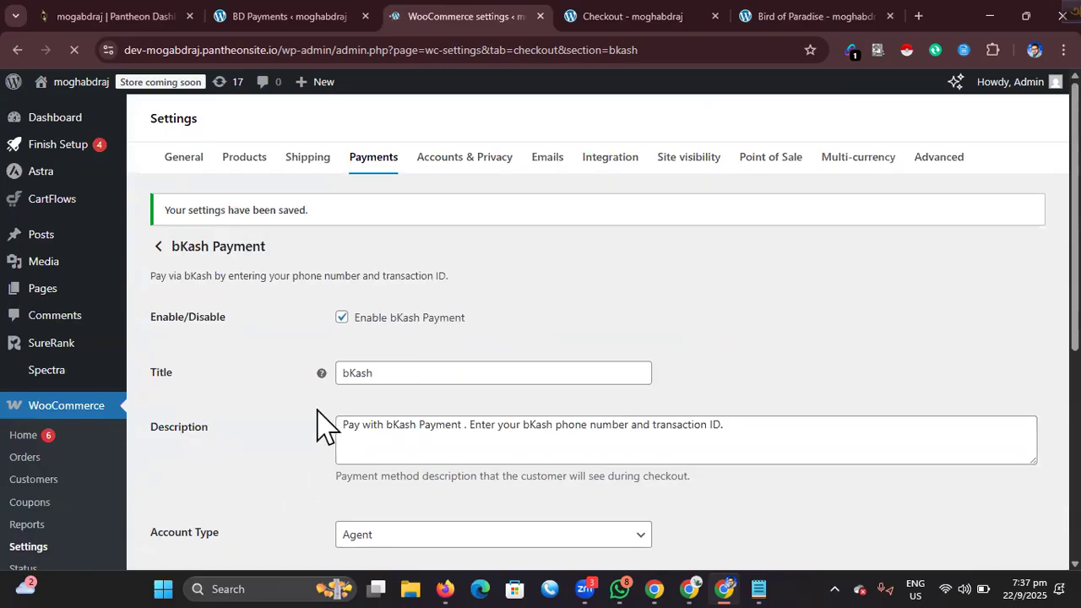
pyautogui.scroll(-5, 316, 415)
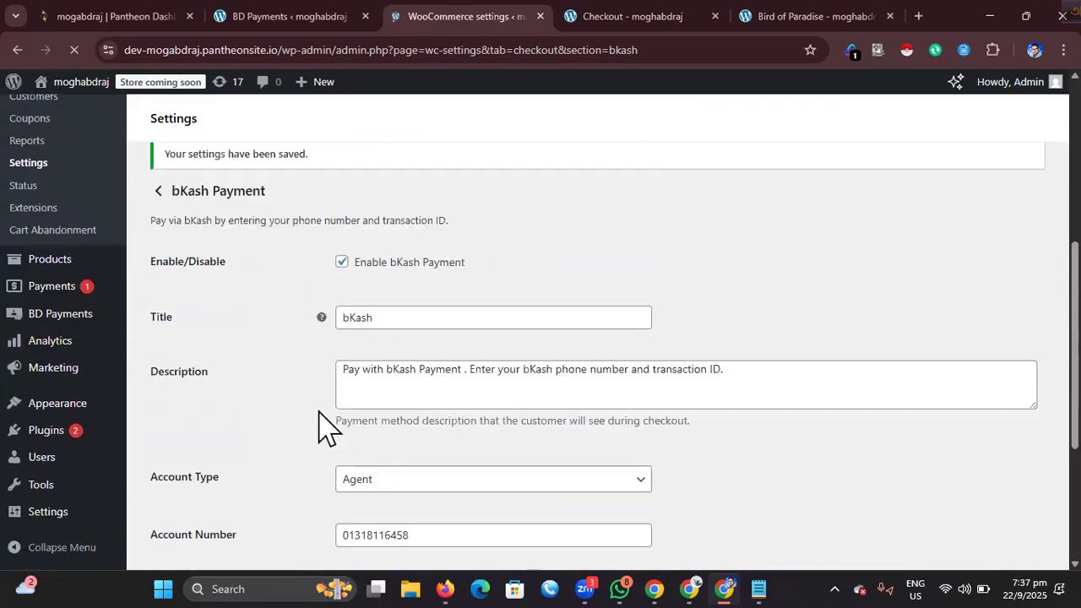
pyautogui.scroll(-3, 391, 427)
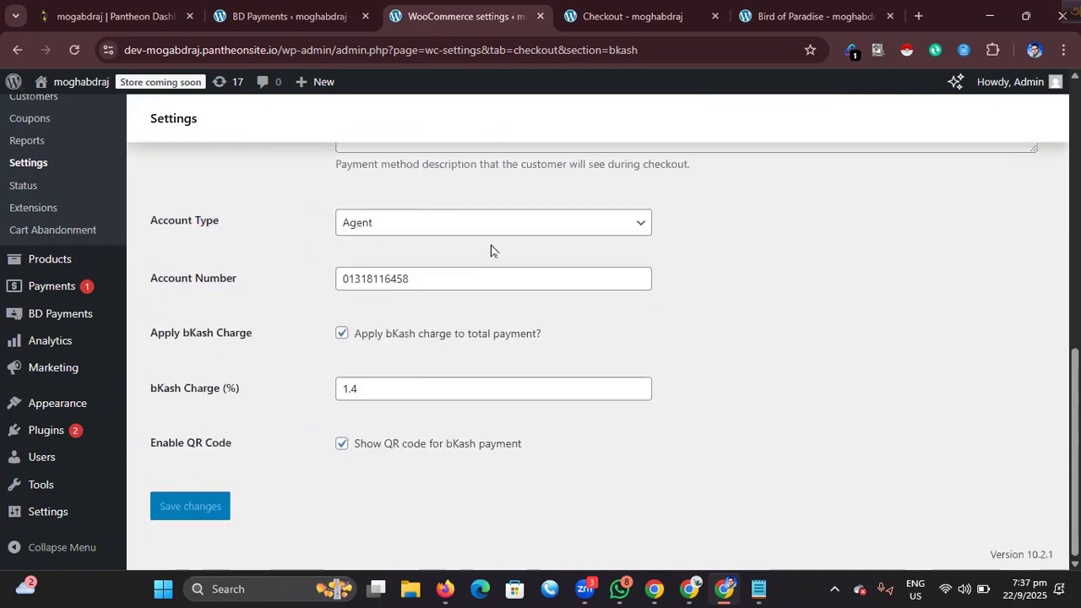
# Reload and close the Bird of Paradise product page, then refresh checkout
pyautogui.click(836, 16)
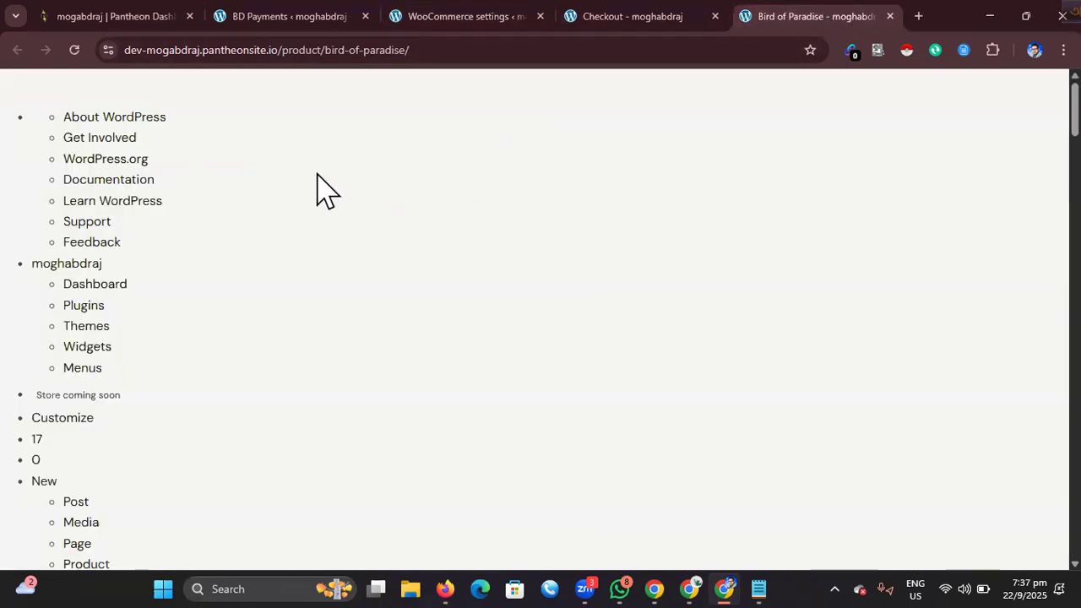
pyautogui.click(75, 50)
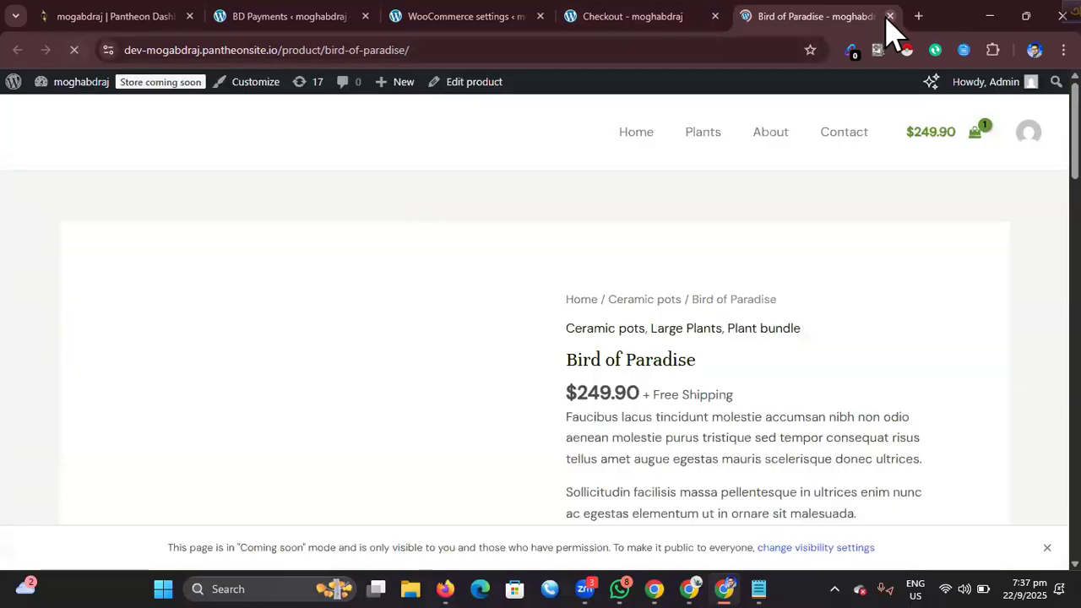
pyautogui.click(890, 16)
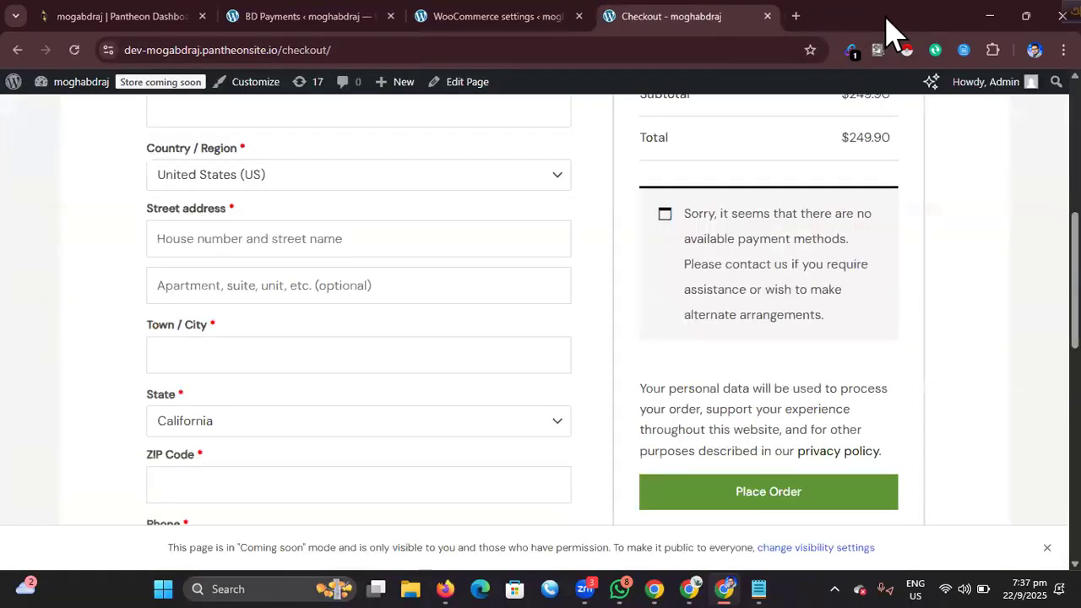
pyautogui.click(75, 51)
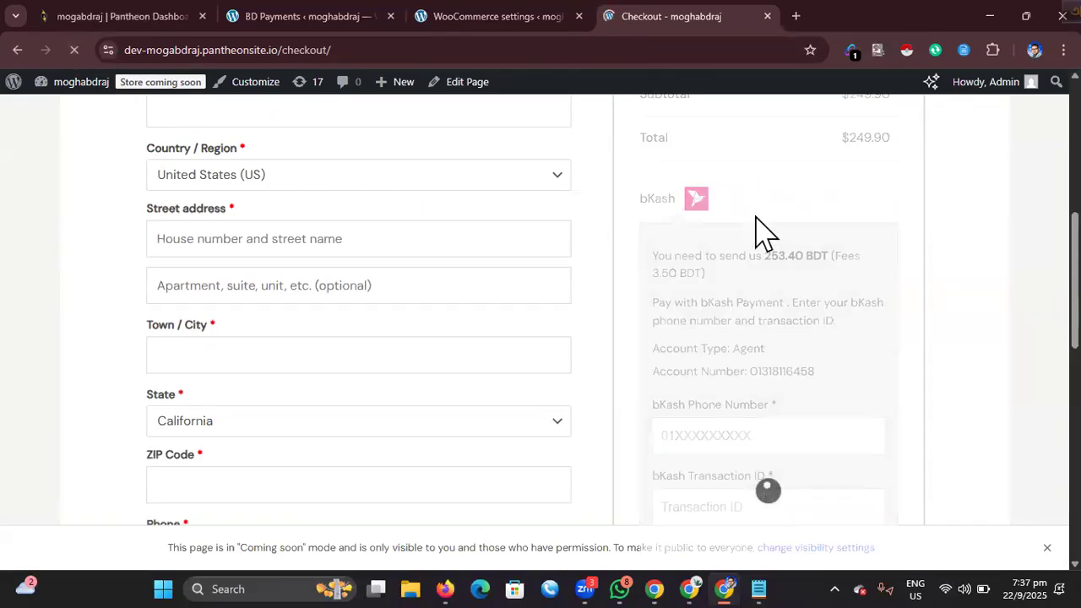
# Autofill the checkout billing details and choose Barishal as the district
pyautogui.scroll(-3, 757, 217)
pyautogui.scroll(3, 273, 281)
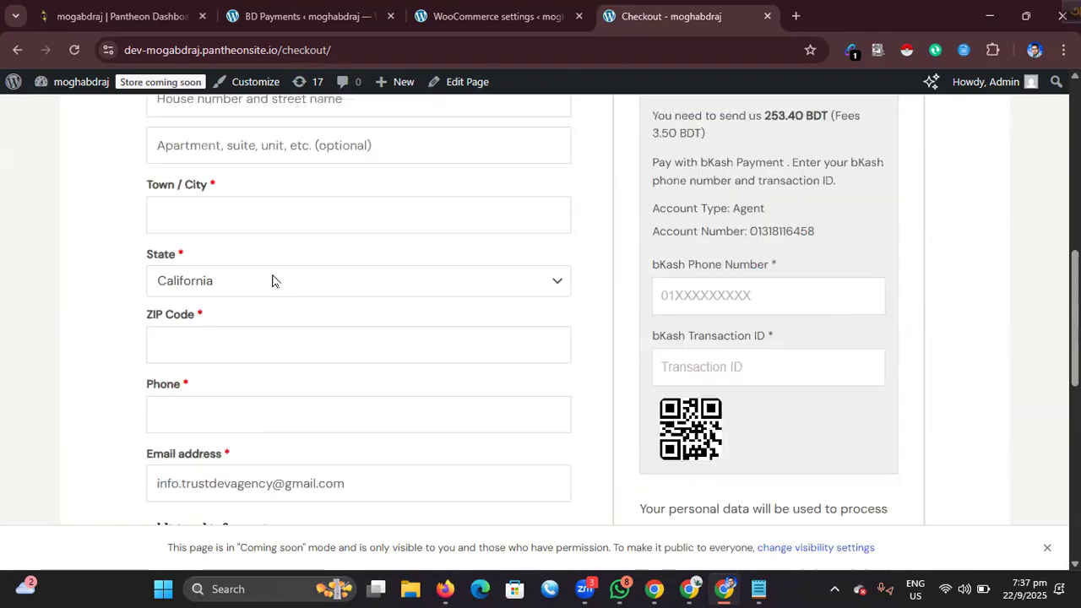
pyautogui.scroll(3, 270, 301)
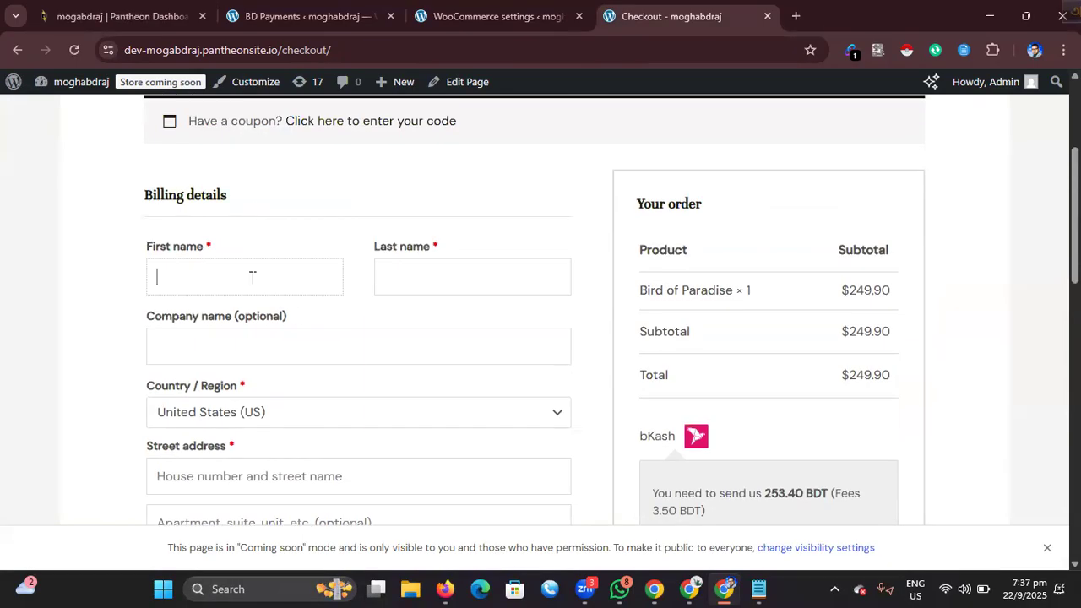
pyautogui.click(251, 277)
pyautogui.click(273, 330)
pyautogui.scroll(-3, 338, 338)
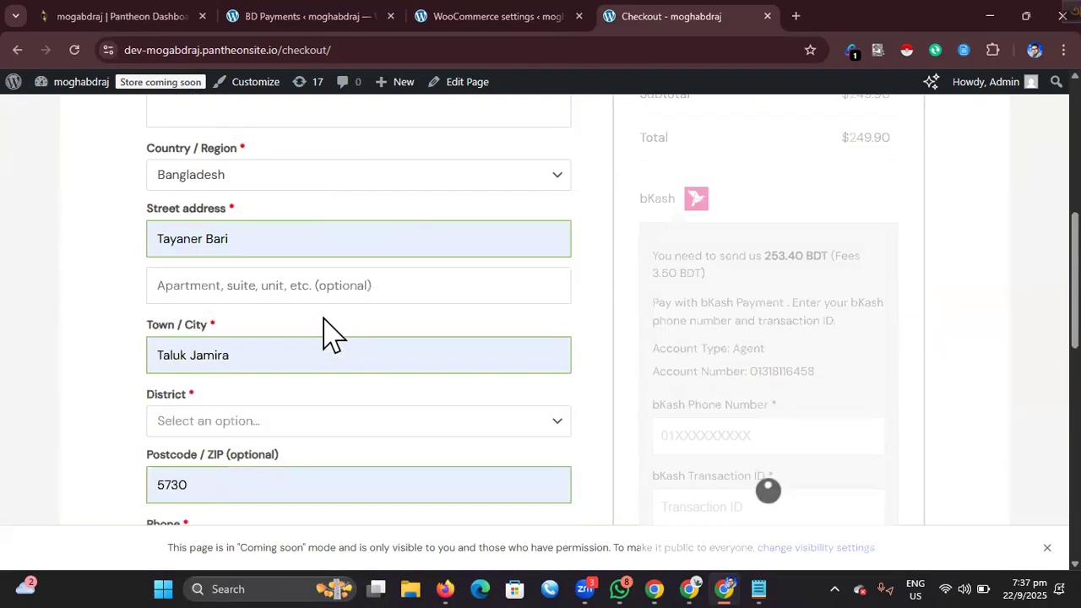
pyautogui.scroll(-3, 311, 351)
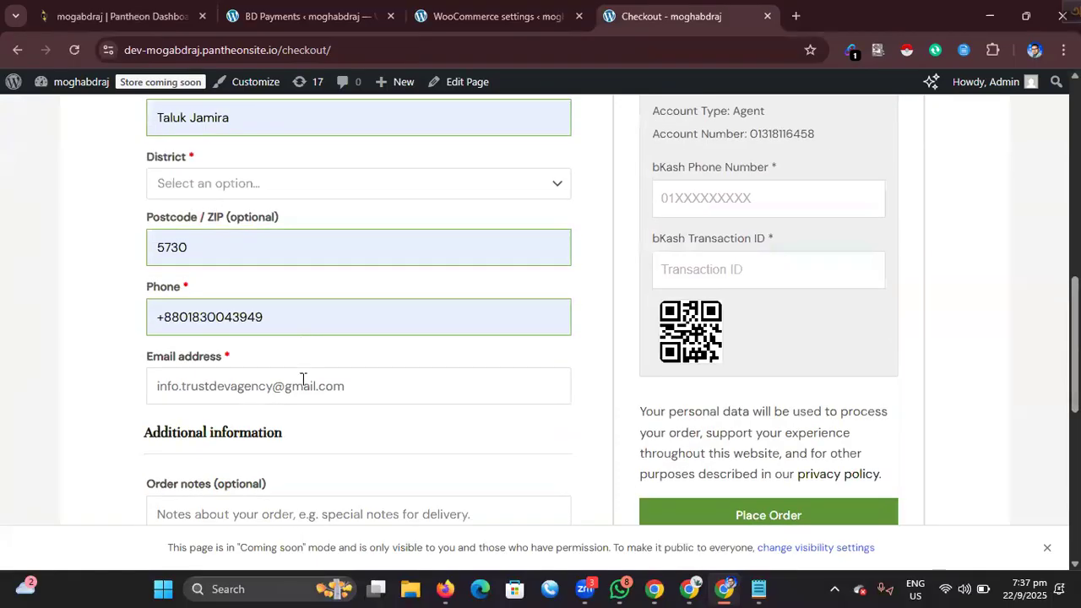
pyautogui.scroll(-3, 337, 381)
pyautogui.scroll(6, 609, 367)
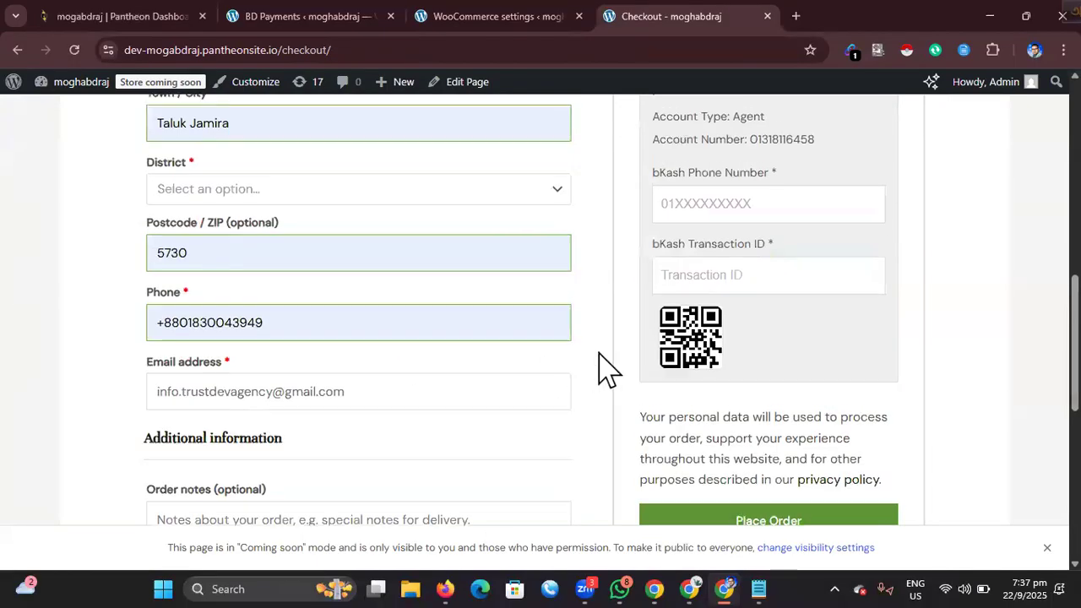
pyautogui.scroll(3, 488, 359)
pyautogui.scroll(-3, 488, 360)
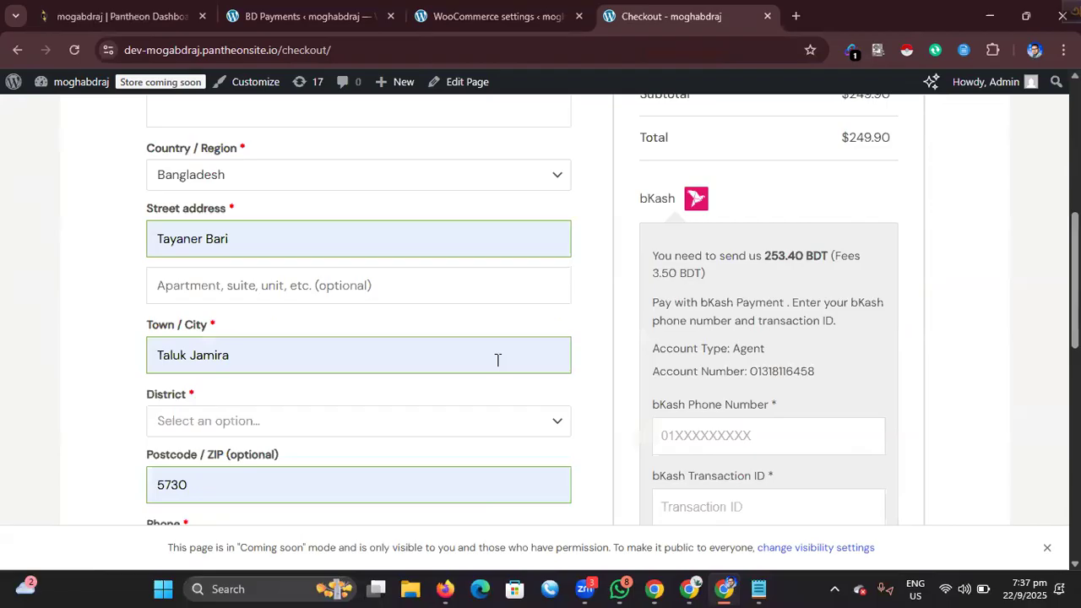
pyautogui.scroll(3, 498, 360)
pyautogui.scroll(-3, 498, 360)
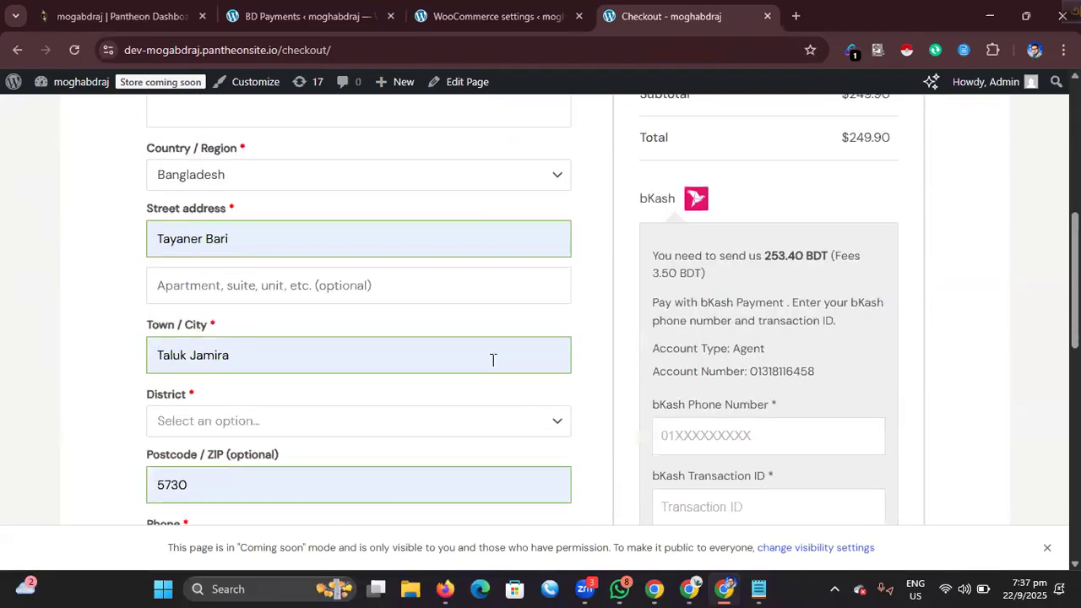
pyautogui.click(378, 421)
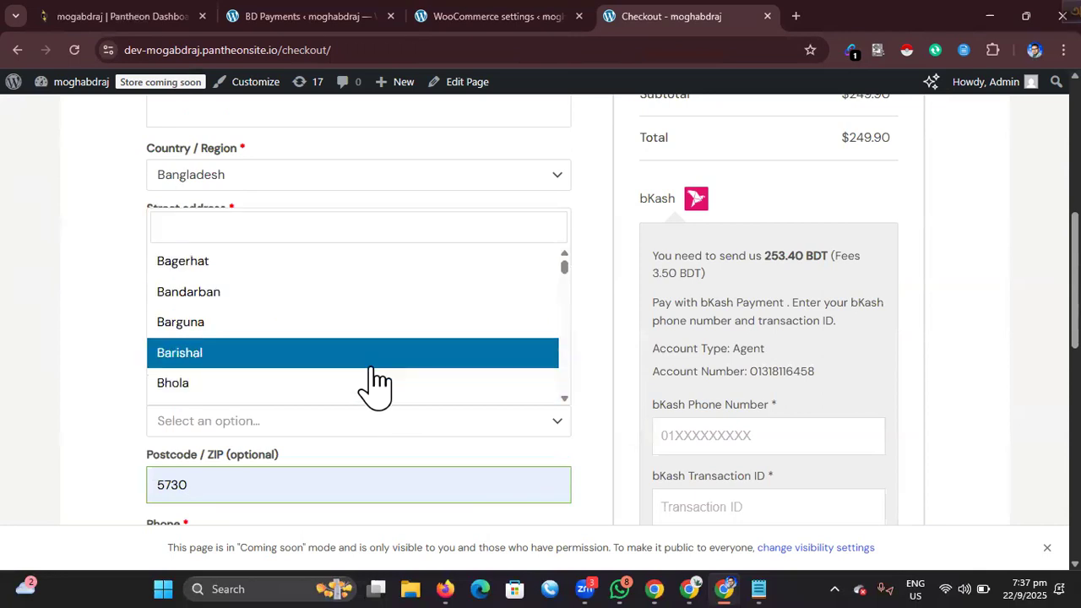
pyautogui.scroll(-3, 375, 385)
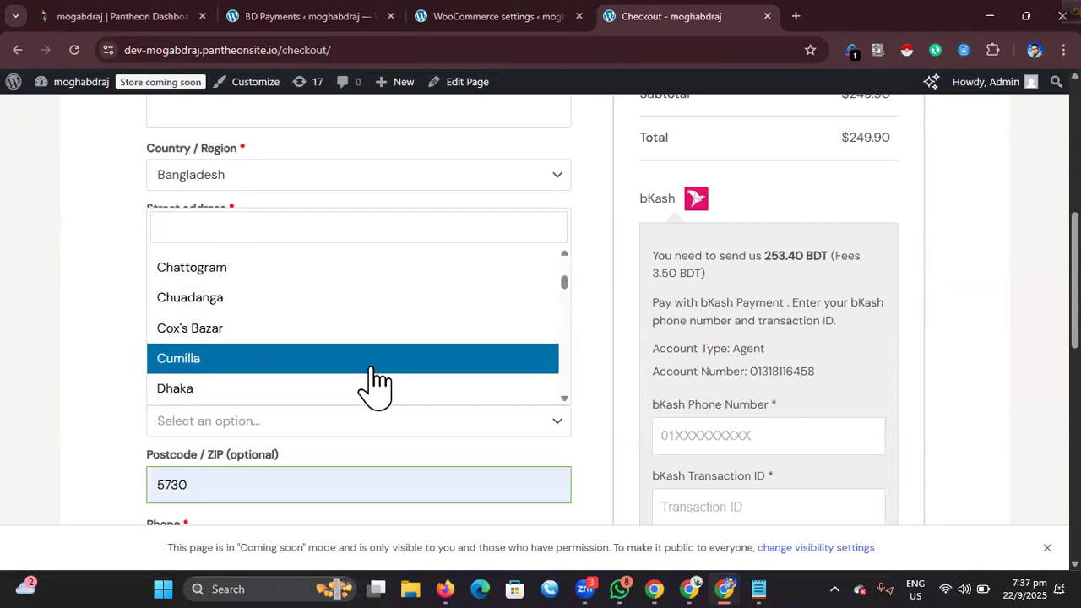
pyautogui.scroll(3, 375, 384)
pyautogui.click(372, 363)
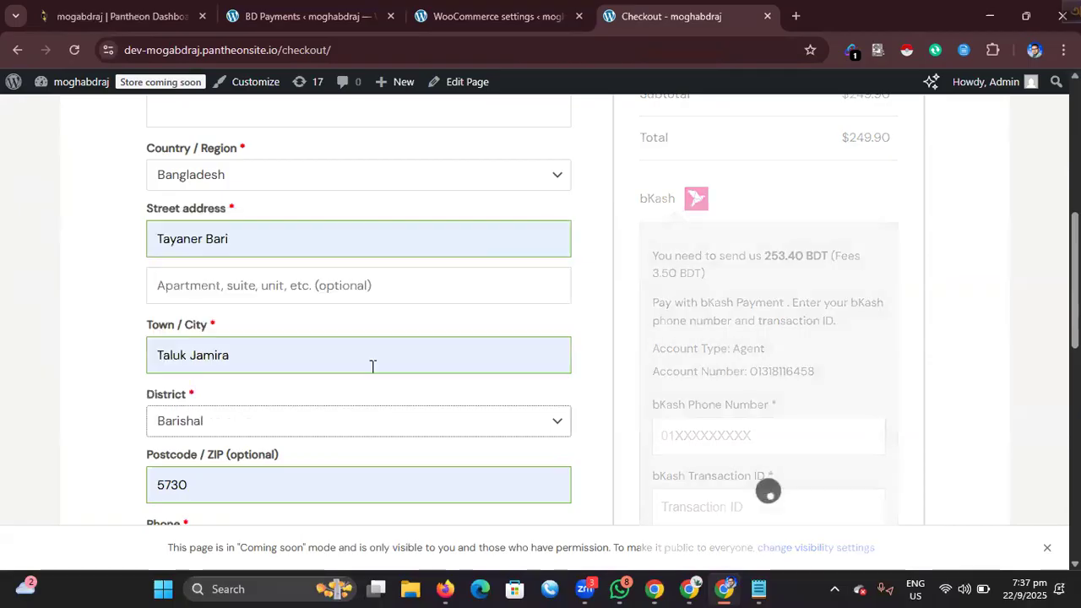
pyautogui.scroll(-3, 655, 300)
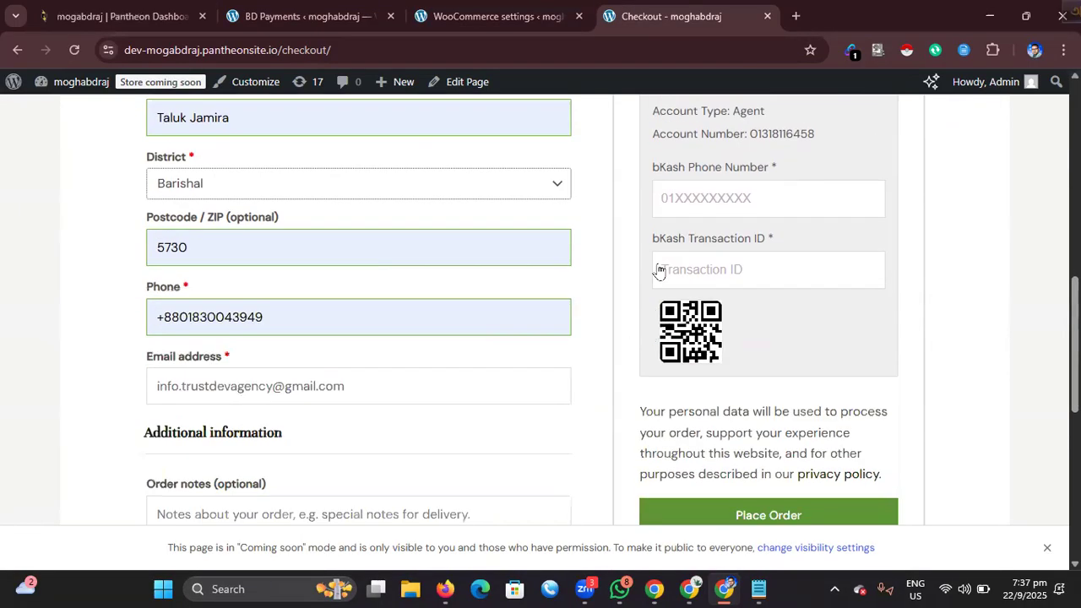
# Fill the bKash phone number and transaction ID 'agsdfgdrtyt', then place the order
pyautogui.click(679, 203)
pyautogui.click(814, 245)
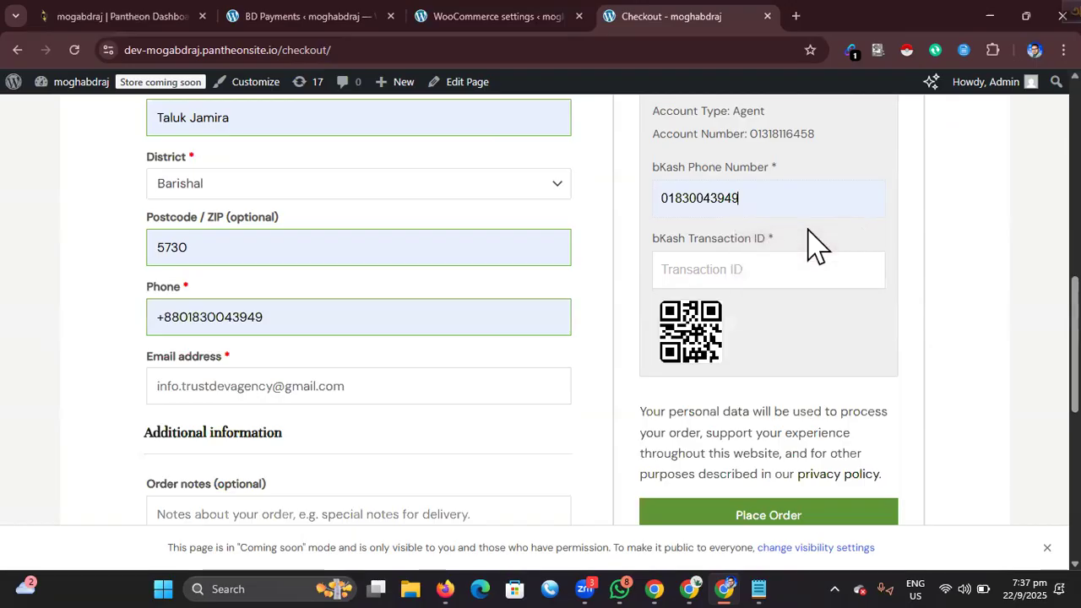
pyautogui.click(713, 287)
pyautogui.write('agsdfgdrtyt')
pyautogui.click(764, 514)
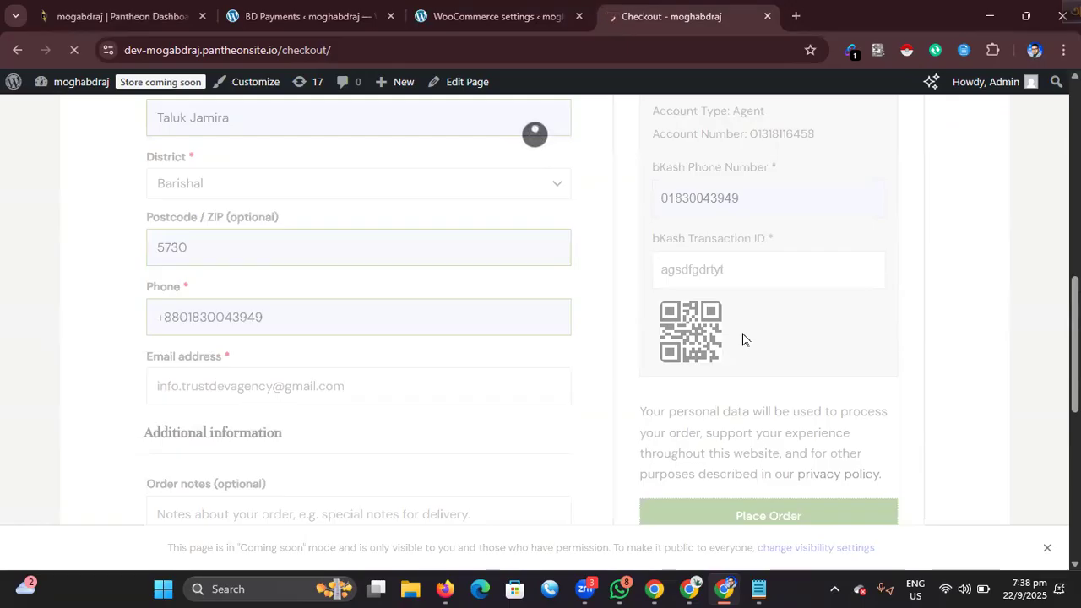
# Review the order-received page for the $249.90 bKash order, then return to BD Payments
pyautogui.scroll(-8, 408, 309)
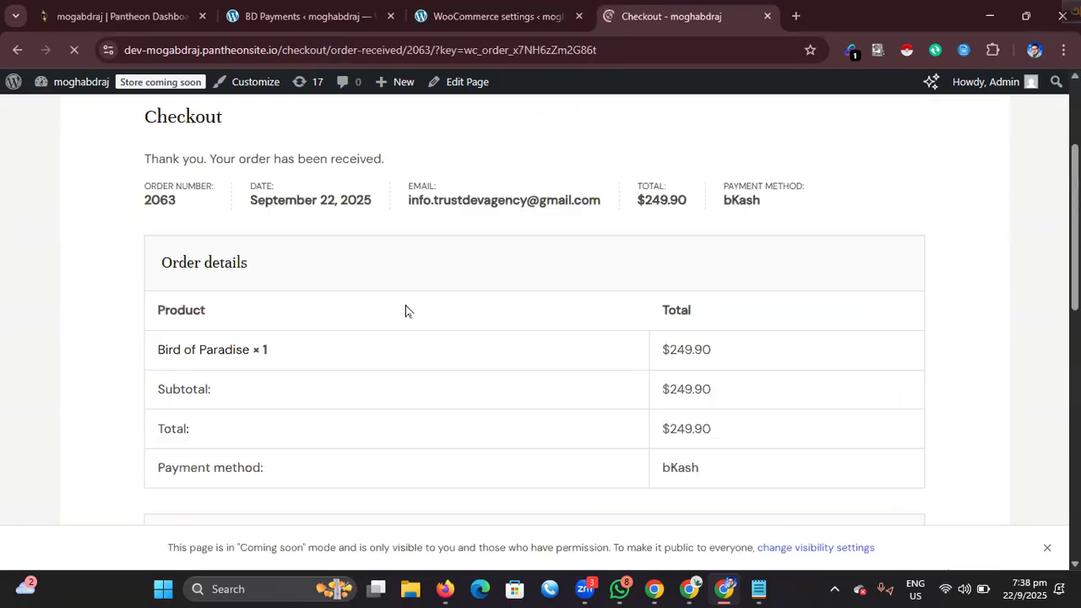
pyautogui.scroll(4, 408, 309)
pyautogui.scroll(-10, 414, 309)
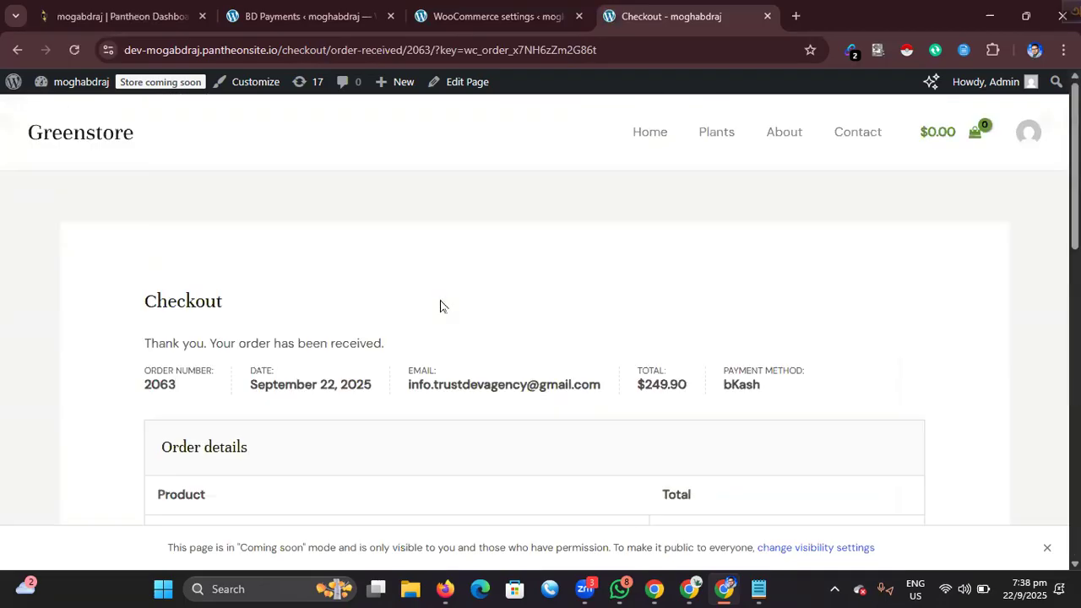
pyautogui.scroll(-8, 443, 300)
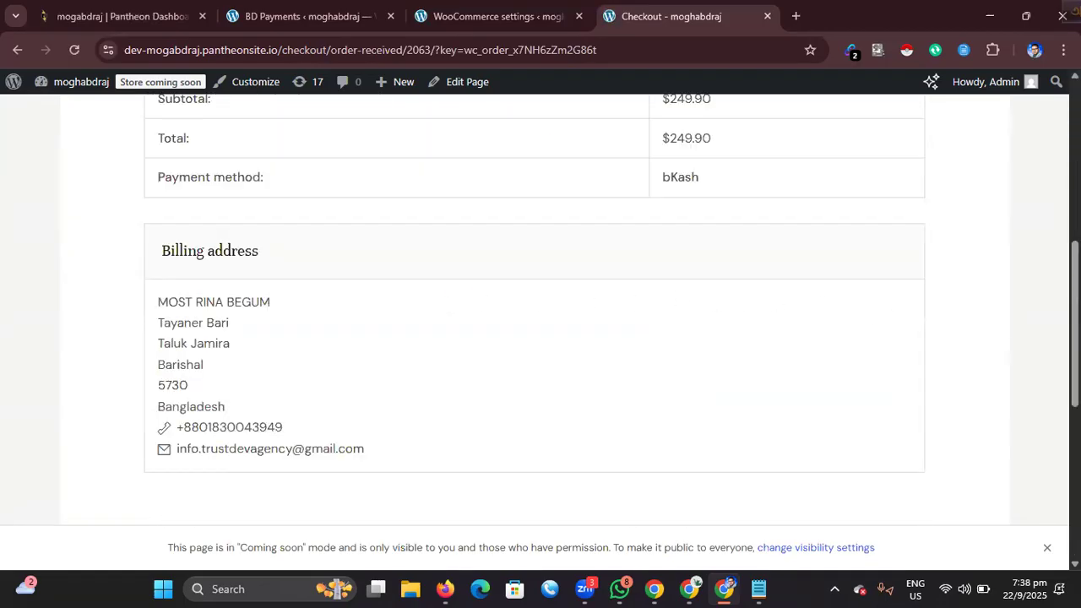
pyautogui.scroll(-2, 1029, 247)
pyautogui.scroll(4, 1028, 247)
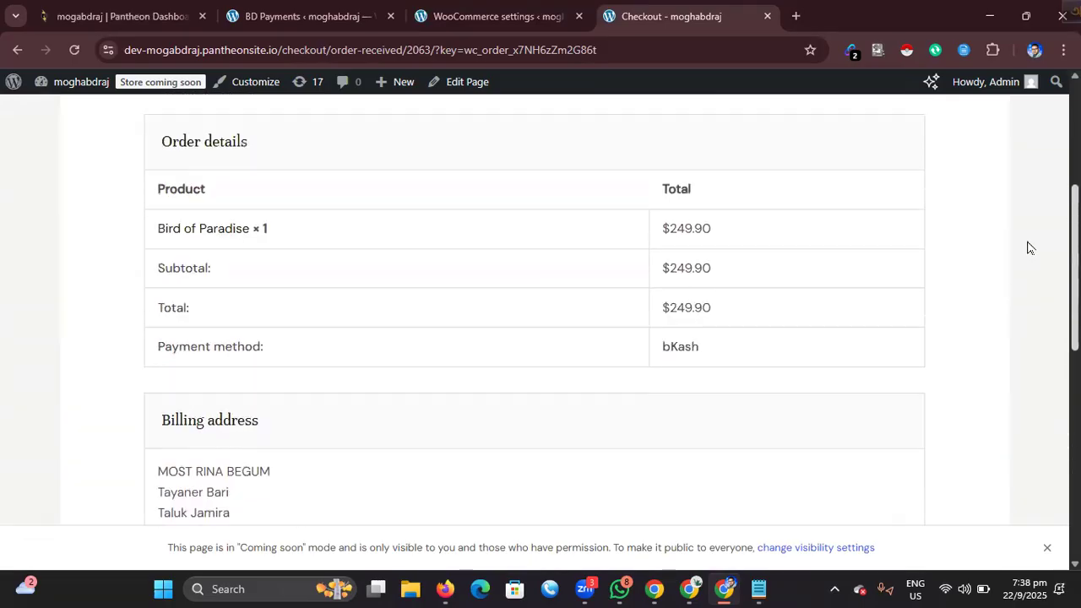
pyautogui.click(314, 18)
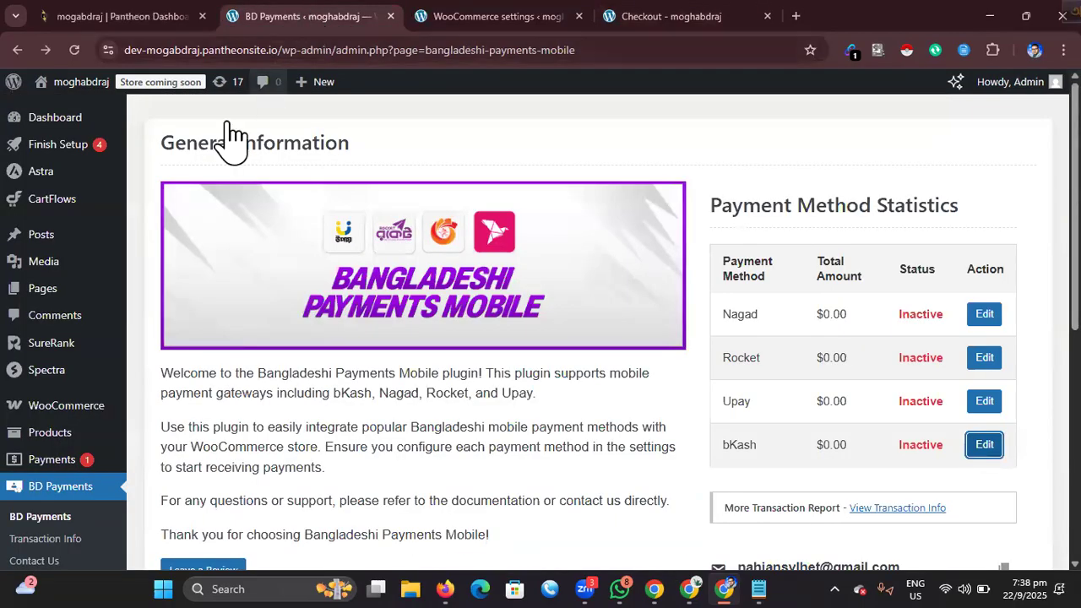
# Go to WooCommerce Orders and open on-hold order #2063 to view its bKash details
pyautogui.moveTo(54, 409)
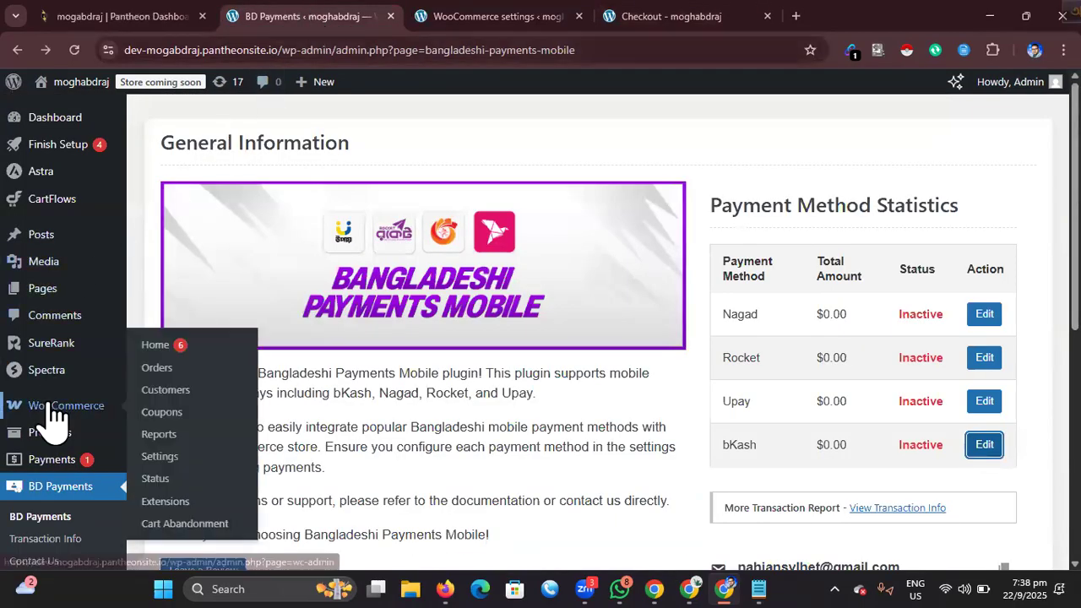
pyautogui.click(189, 370)
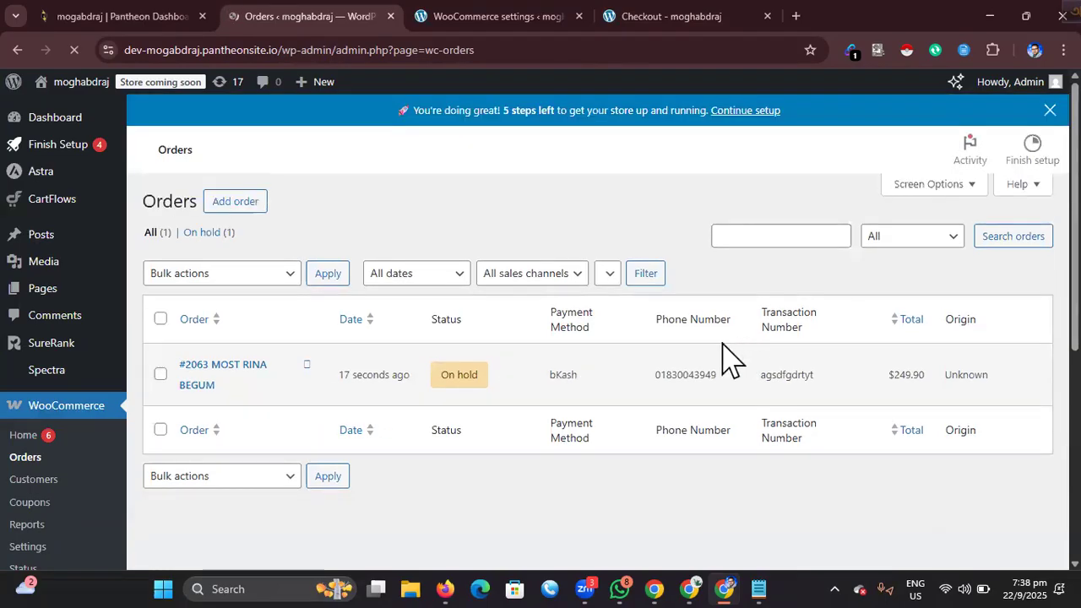
pyautogui.scroll(-3, 449, 326)
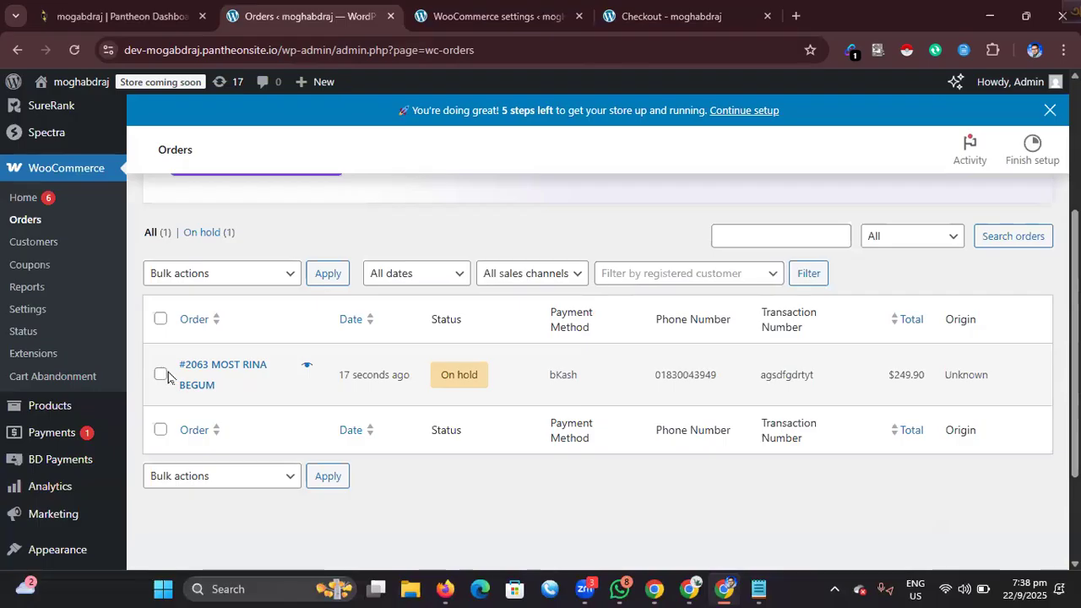
pyautogui.moveTo(177, 374); pyautogui.dragTo(527, 386)
pyautogui.click(562, 381)
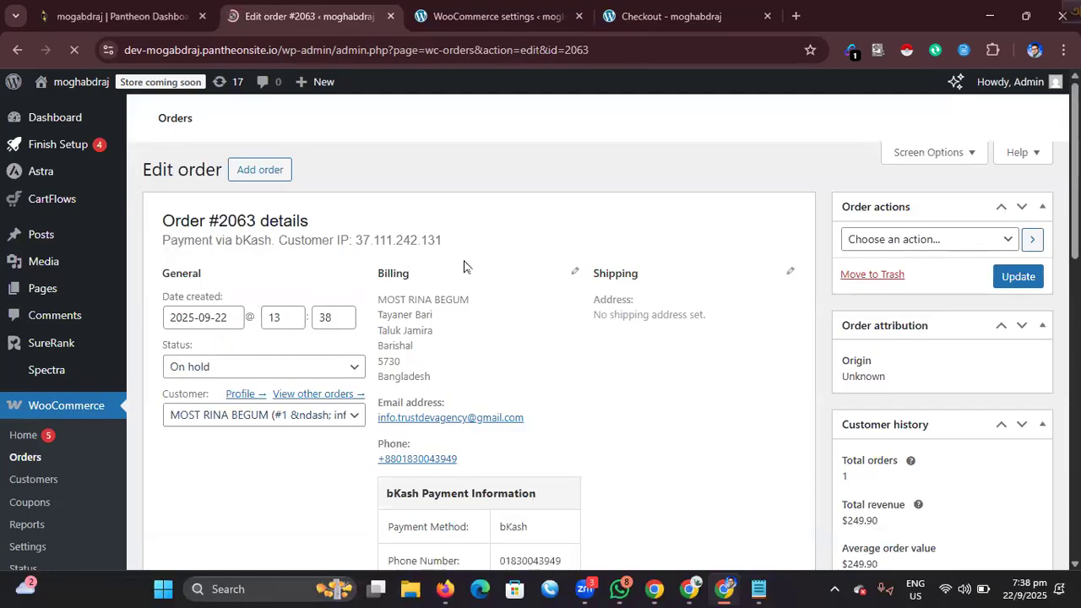
pyautogui.scroll(-5, 486, 278)
pyautogui.scroll(-7, 479, 291)
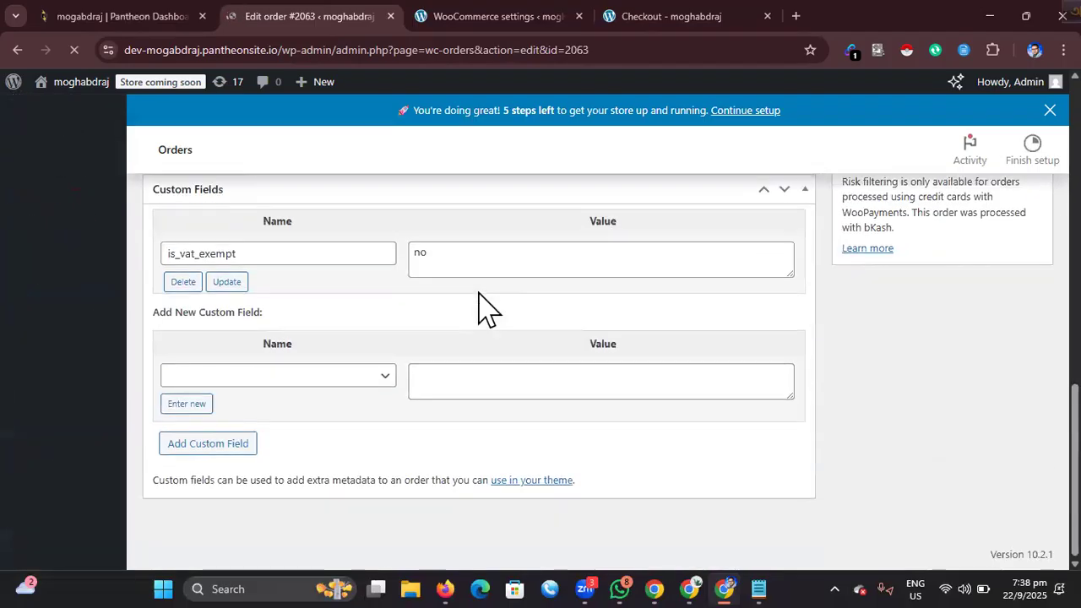
pyautogui.scroll(13, 479, 292)
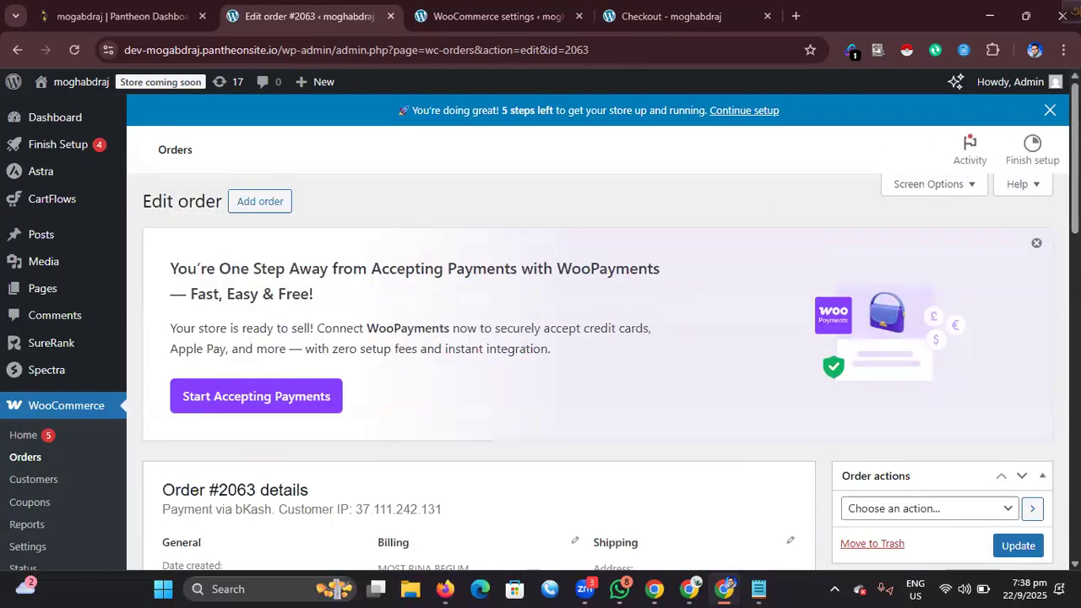
# Dismiss the store setup reminder and go to the Greenstore home page
pyautogui.click(1052, 111)
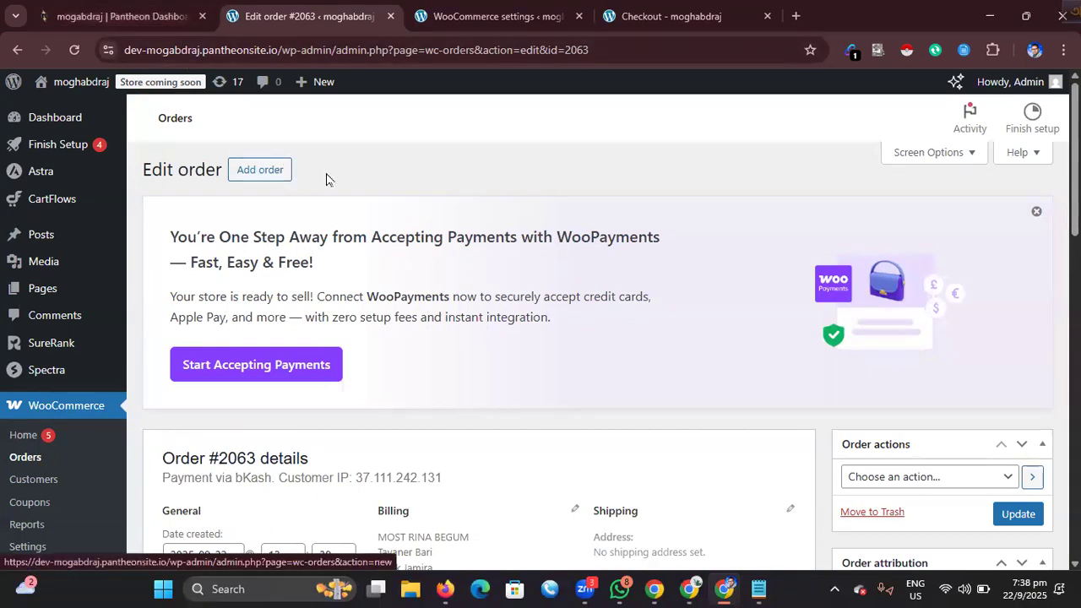
pyautogui.click(479, 17)
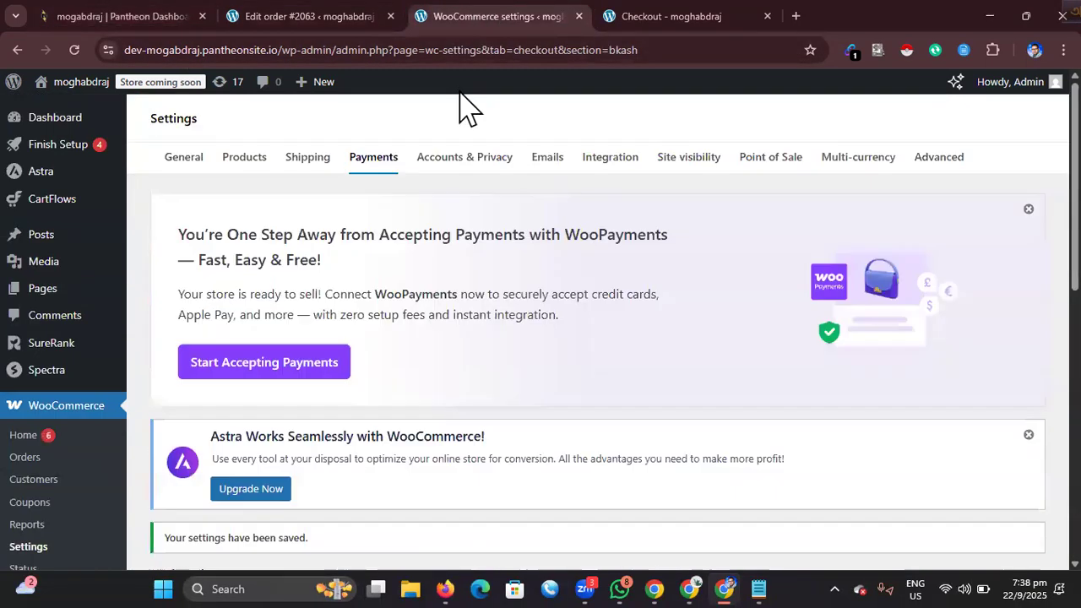
pyautogui.click(701, 16)
pyautogui.click(67, 140)
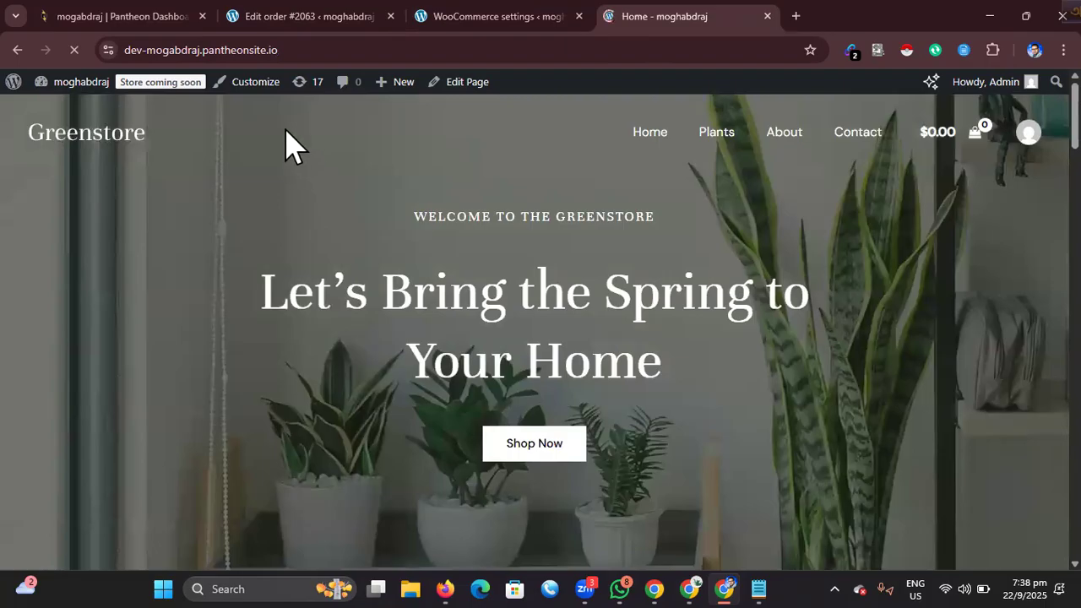
# Copy the Greenstore home page address and switch to the other browser
pyautogui.click(245, 50)
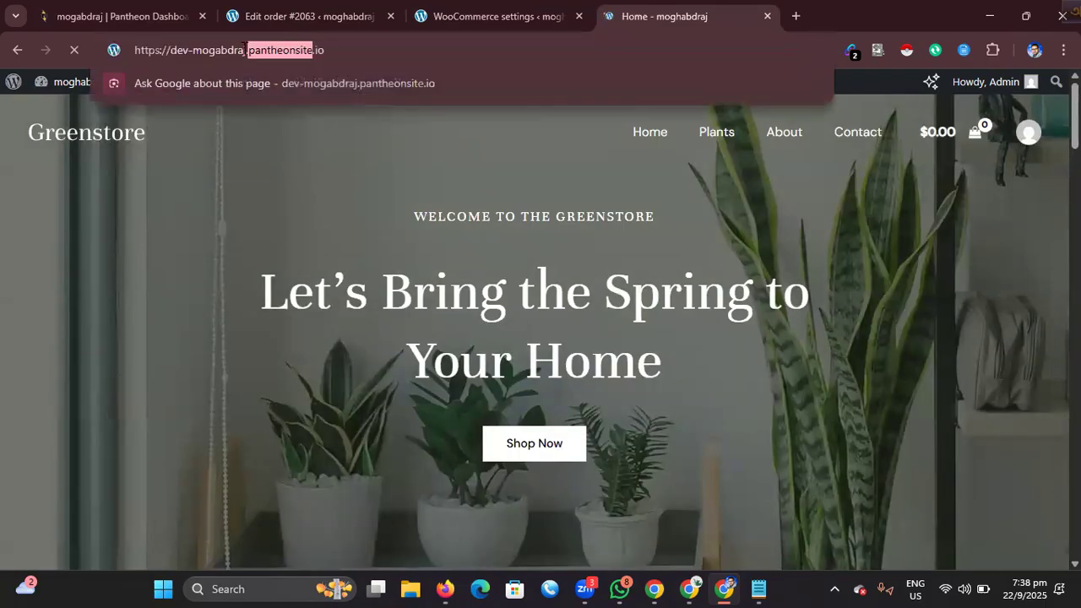
pyautogui.rightClick(245, 50)
pyautogui.click(295, 198)
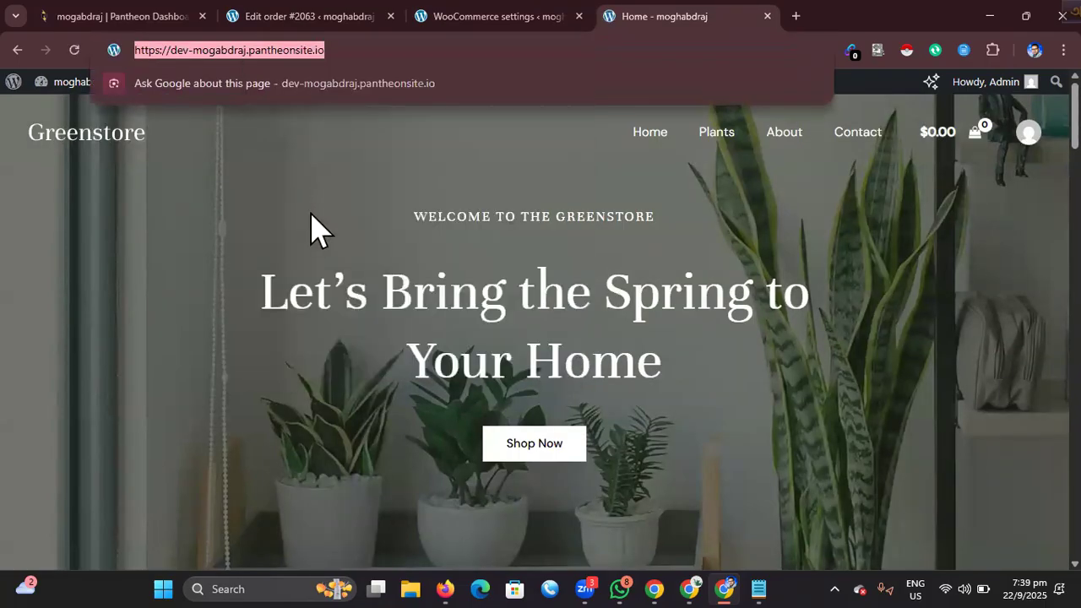
pyautogui.click(446, 589)
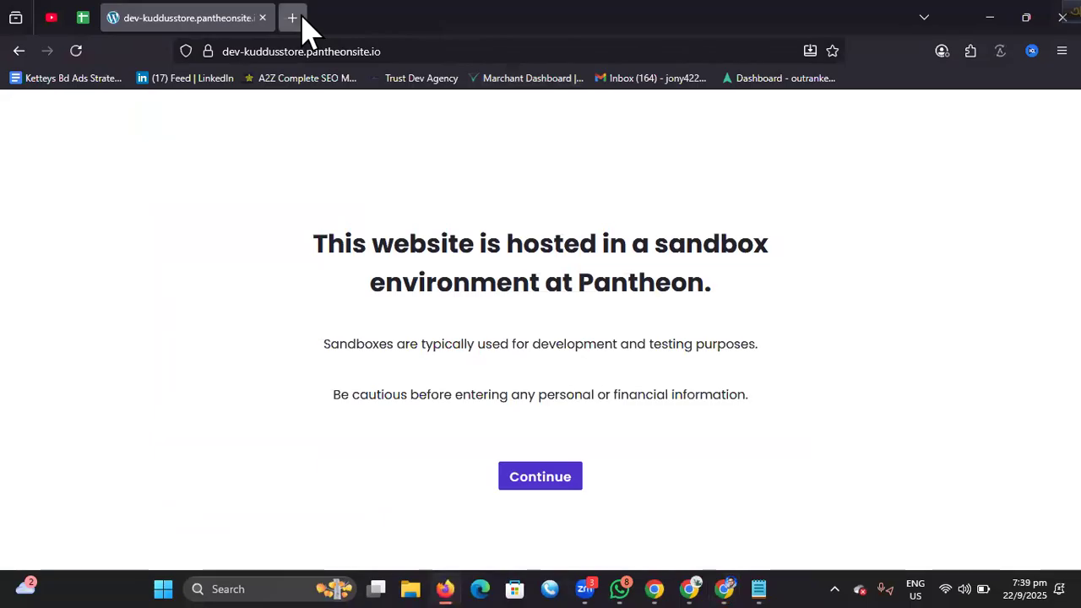
pyautogui.click(296, 17)
# Paste and load the Greenstore address, which lands on Pantheon's sandbox notice
pyautogui.rightClick(319, 52)
pyautogui.click(359, 197)
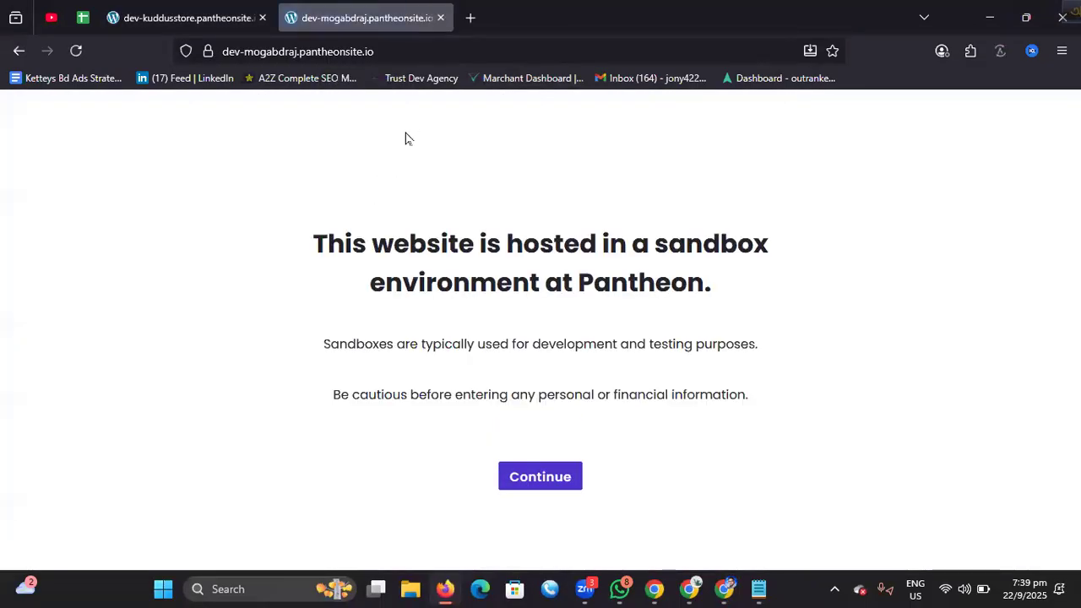
pyautogui.click(75, 51)
pyautogui.click(723, 589)
pyautogui.click(693, 589)
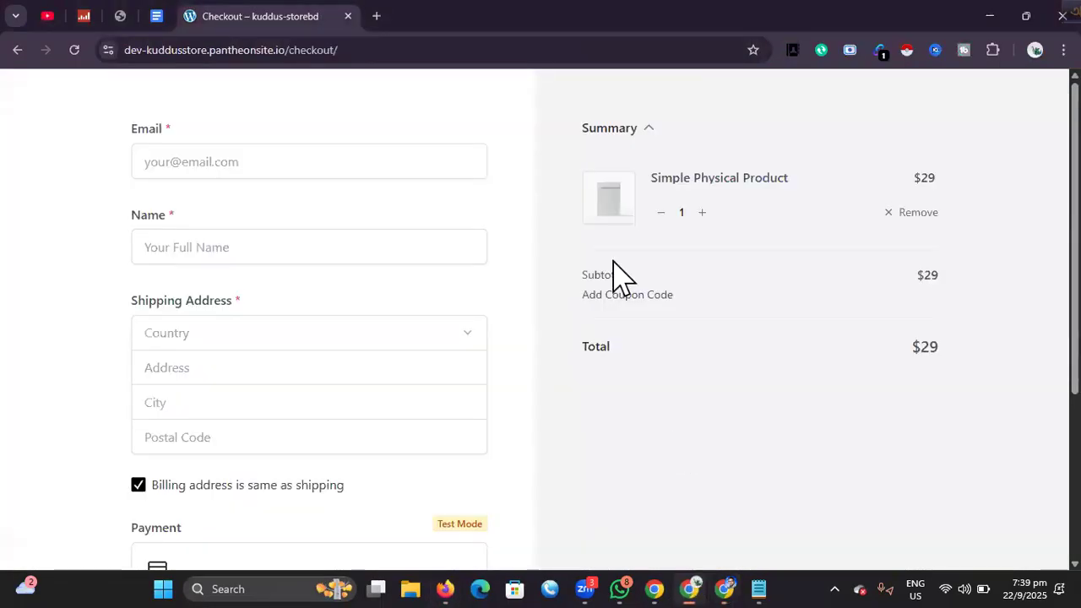
# Load Greenstore in a new tab past the sandbox warning and close the kuddus-storebd checkout tab
pyautogui.click(376, 16)
pyautogui.rightClick(368, 50)
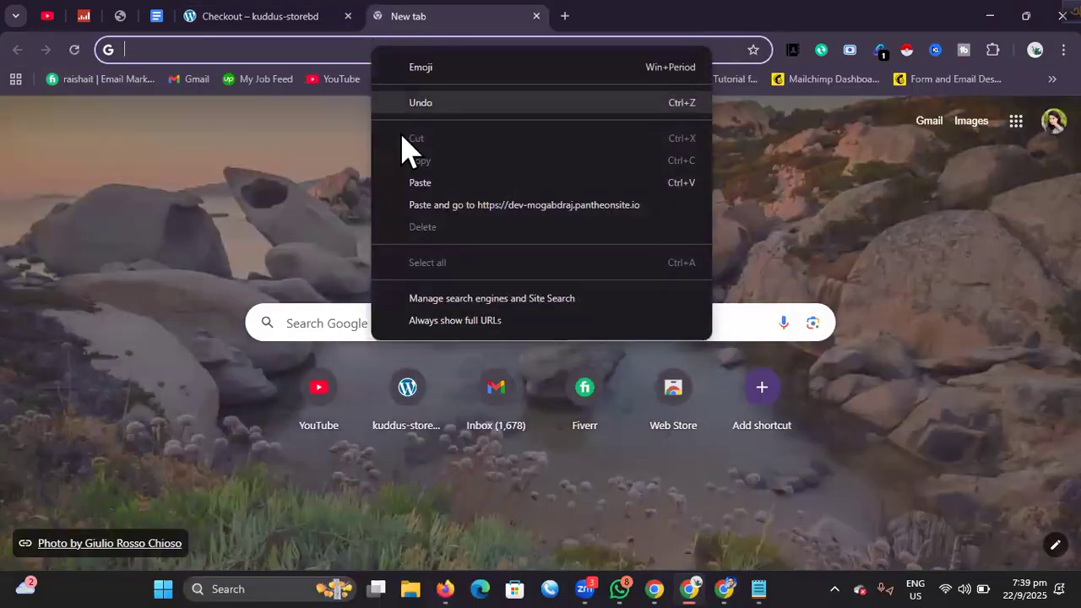
pyautogui.click(432, 206)
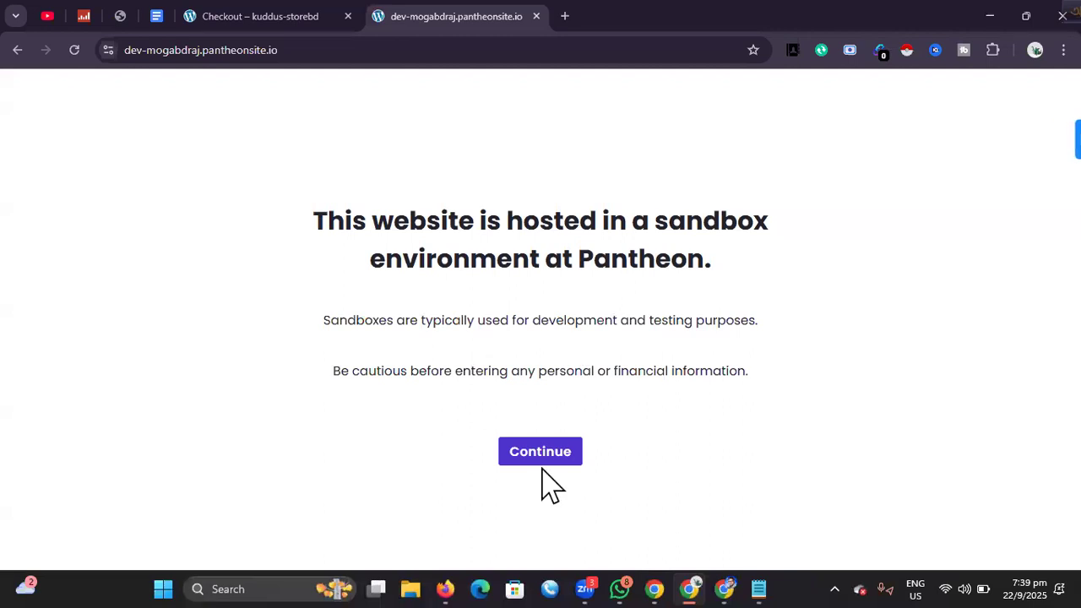
pyautogui.click(537, 457)
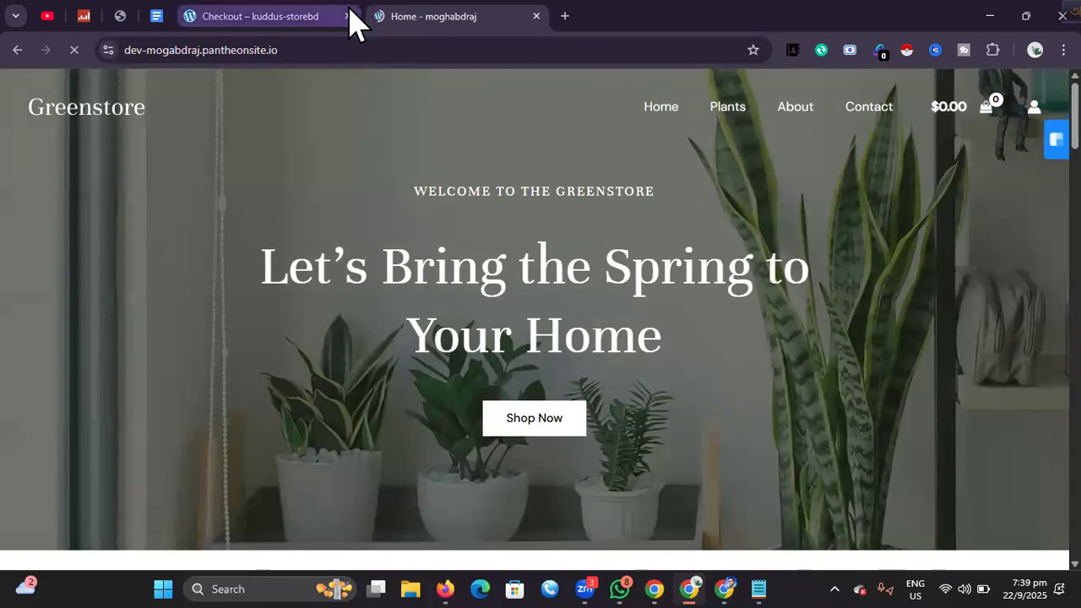
pyautogui.click(347, 16)
# Browse the Greenstore home page as a visitor and open the Birdnest Japanese product
pyautogui.scroll(-5, 406, 256)
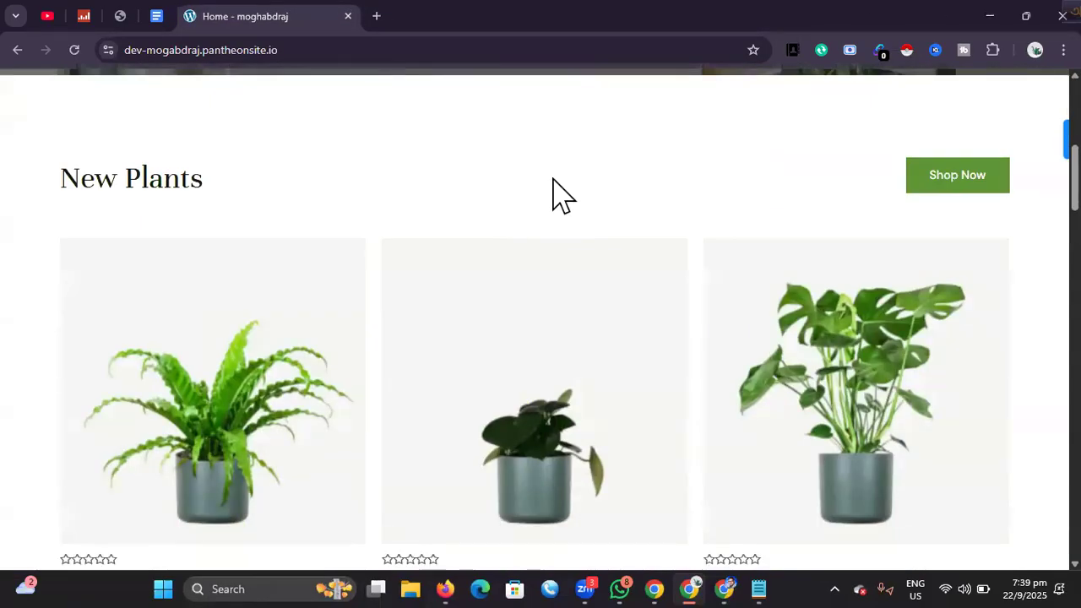
pyautogui.scroll(-3, 483, 152)
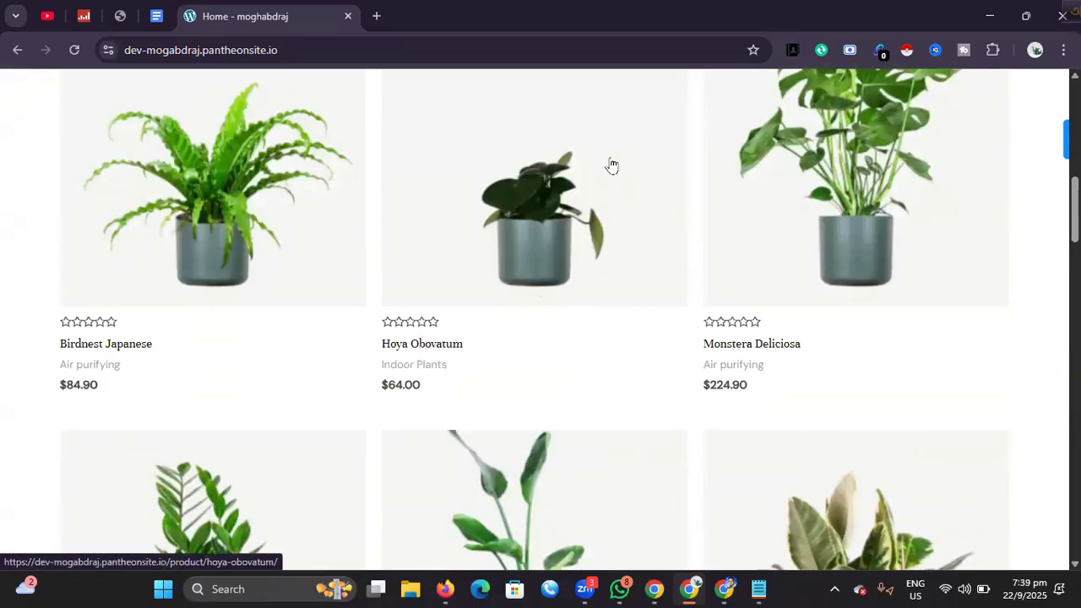
pyautogui.scroll(-3, 450, 232)
pyautogui.scroll(-12, 450, 232)
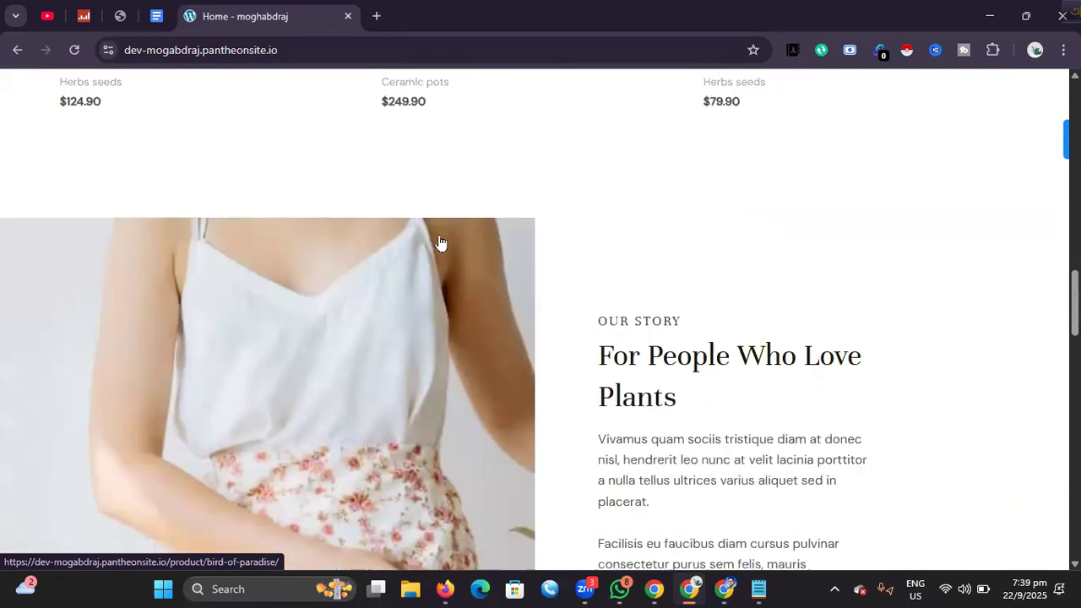
pyautogui.scroll(15, 478, 254)
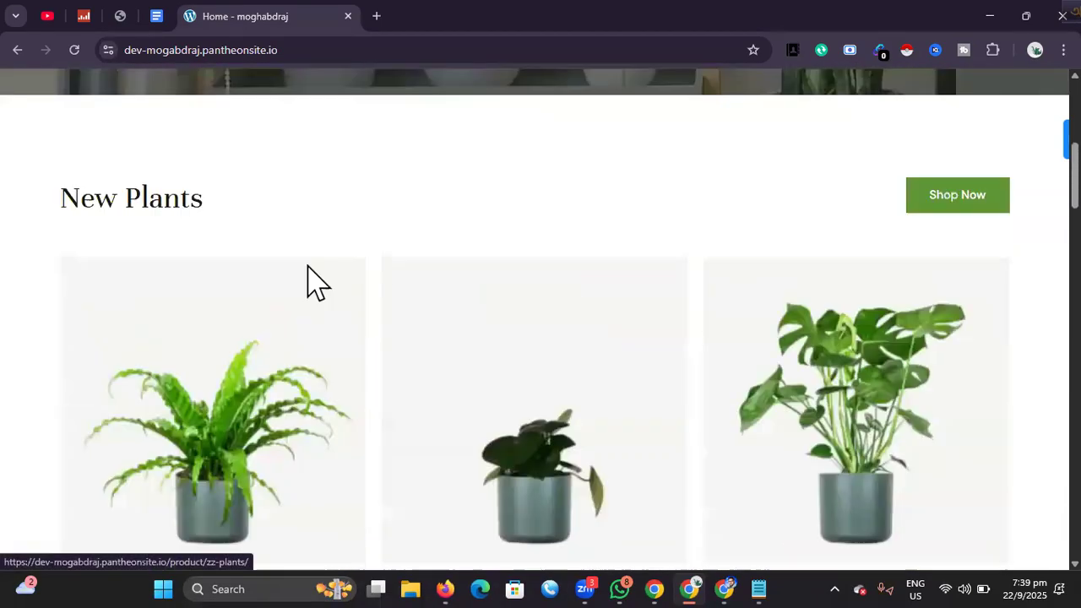
pyautogui.scroll(-3, 227, 349)
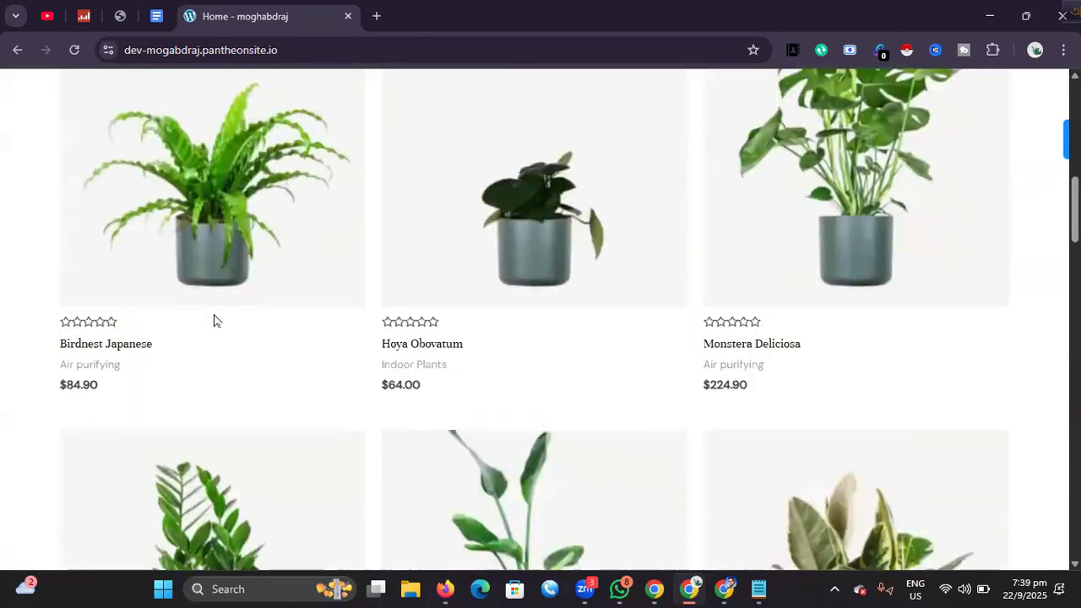
pyautogui.click(229, 221)
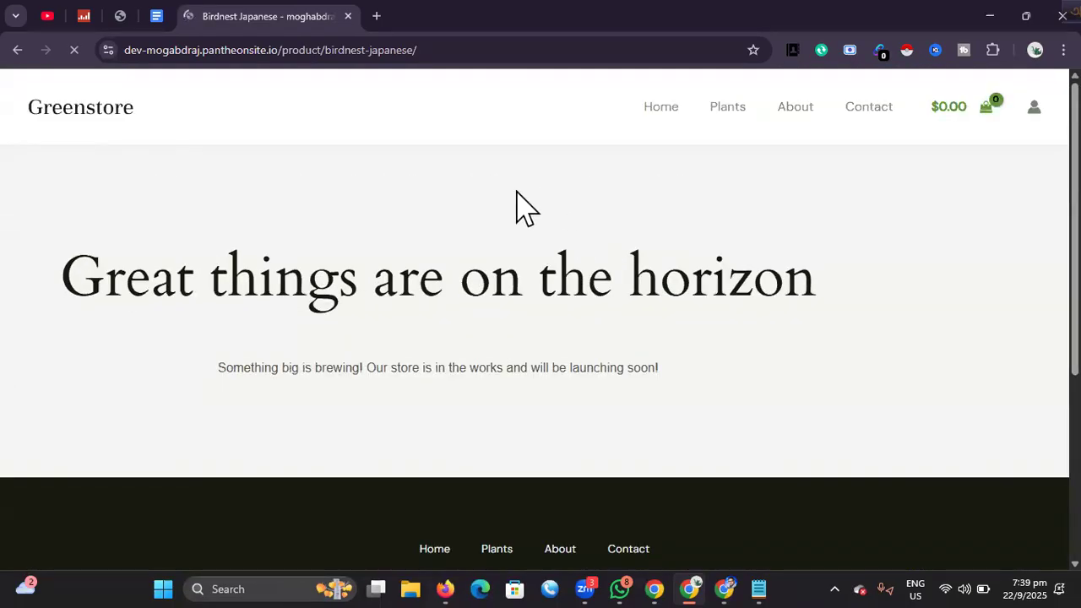
# Note the coming-soon notice, go back, and switch to the admin-logged-in window
pyautogui.scroll(-3, 322, 357)
pyautogui.scroll(3, 473, 228)
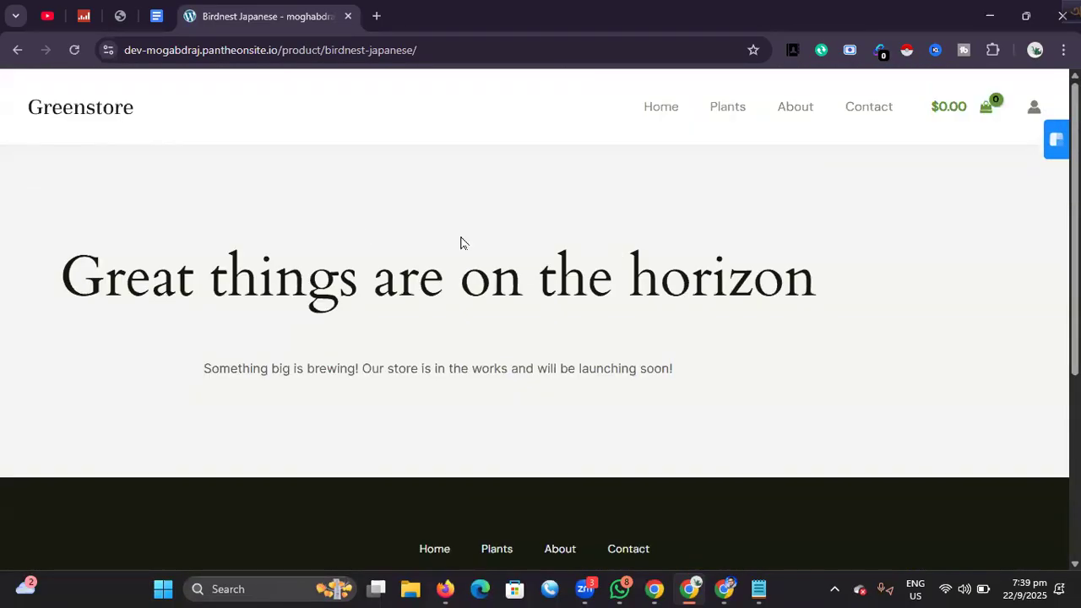
pyautogui.click(17, 50)
pyautogui.click(724, 579)
pyautogui.scroll(-5, 422, 267)
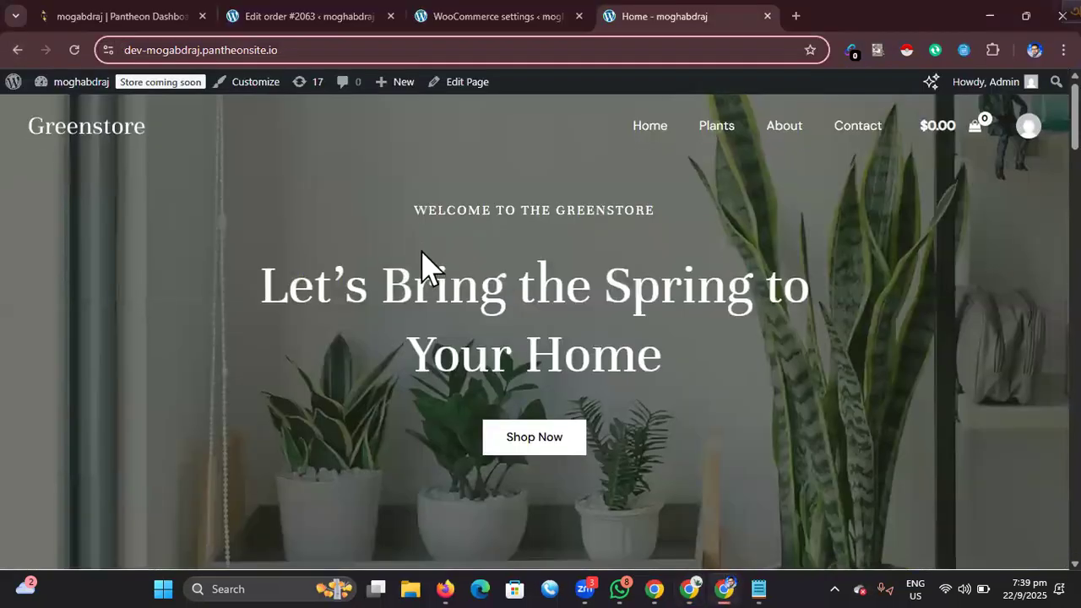
pyautogui.scroll(-2, 421, 268)
# Open the Monstera Deliciosa product page, priced $224.90 with free shipping
pyautogui.click(864, 215)
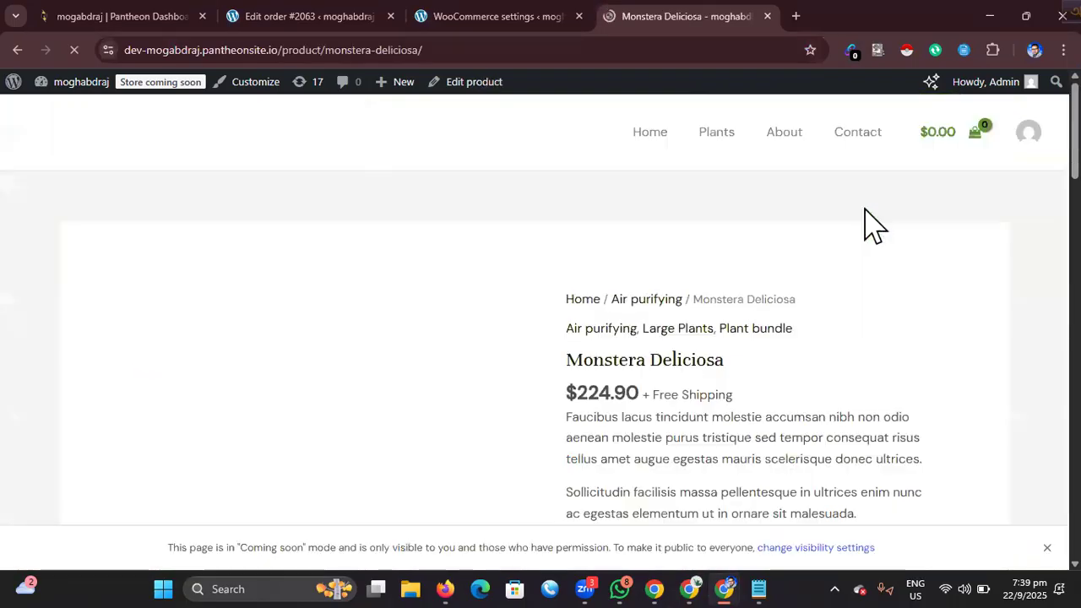
pyautogui.scroll(-3, 621, 290)
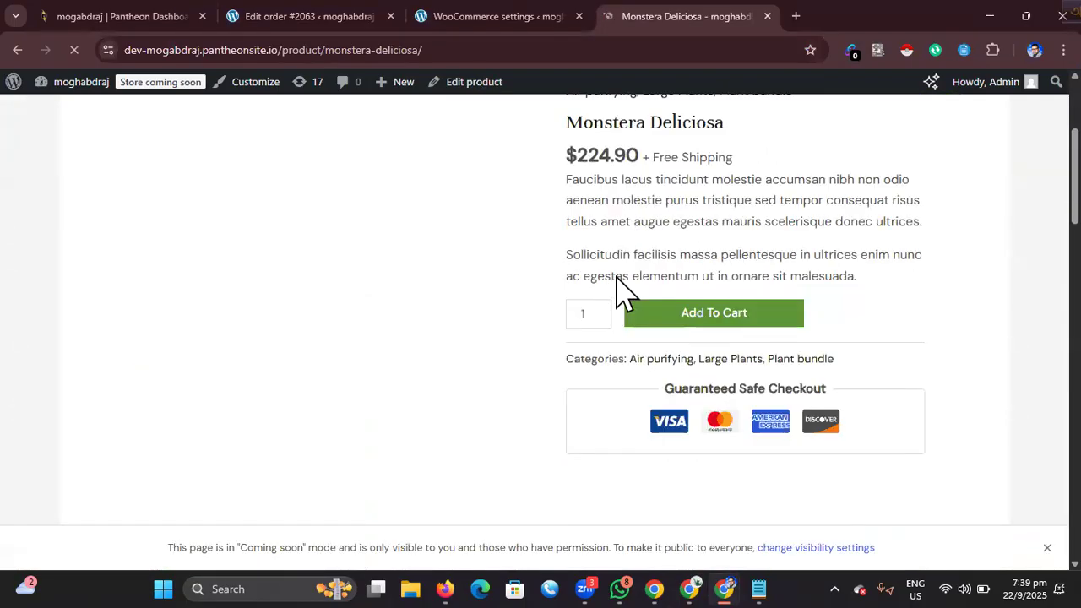
pyautogui.scroll(3, 507, 304)
pyautogui.scroll(-2, 487, 295)
pyautogui.scroll(2, 290, 323)
pyautogui.scroll(-2, 456, 255)
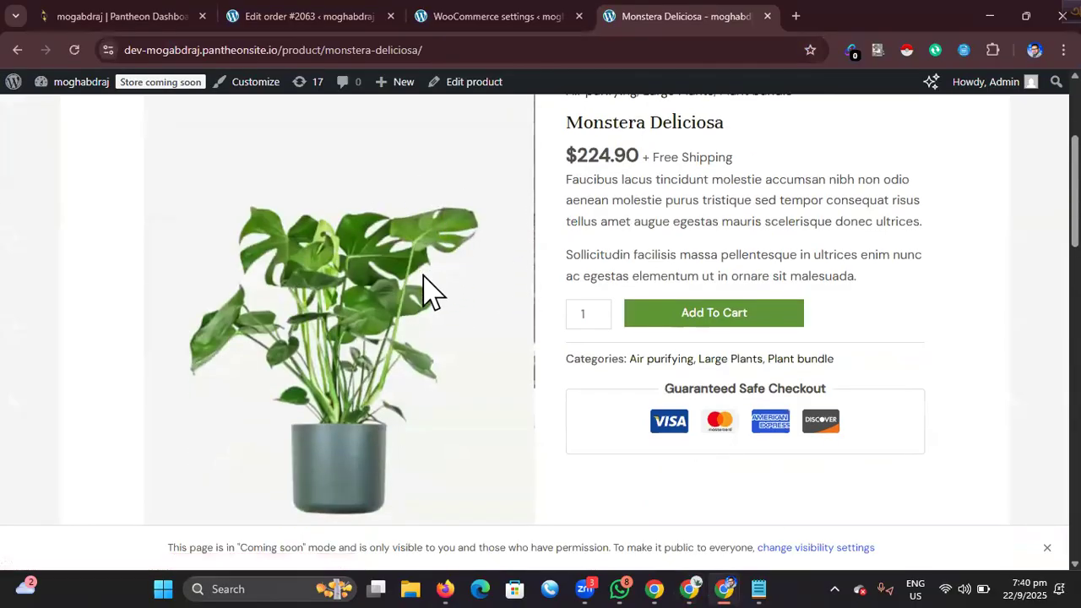
pyautogui.moveTo(427, 290); pyautogui.dragTo(761, 346)
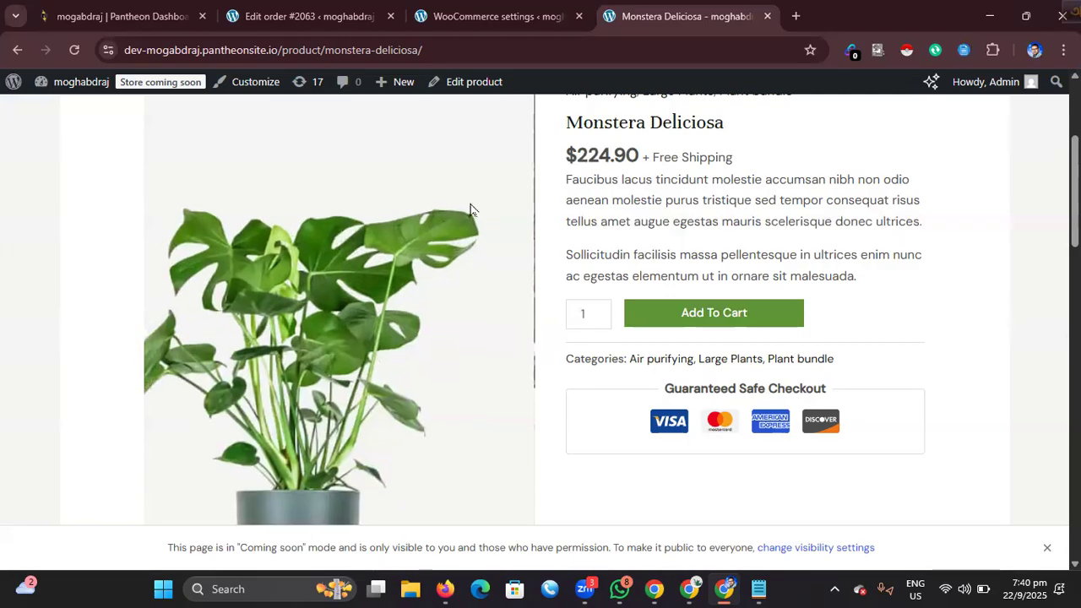
# Add one Monstera Deliciosa to the cart and view the cart's $224.90 total
pyautogui.click(737, 319)
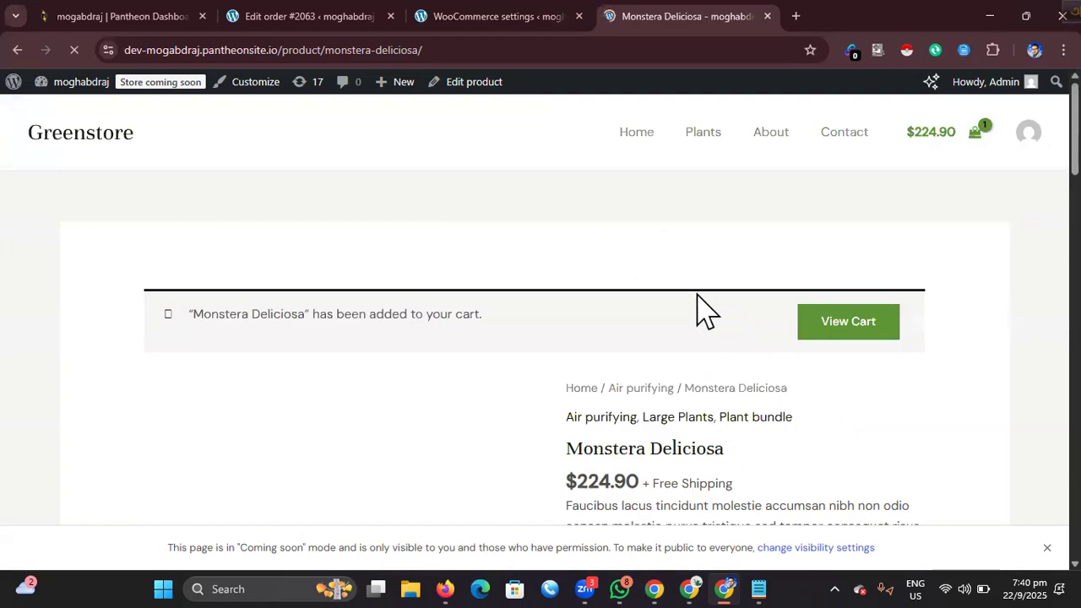
pyautogui.scroll(-3, 701, 308)
pyautogui.scroll(3, 701, 308)
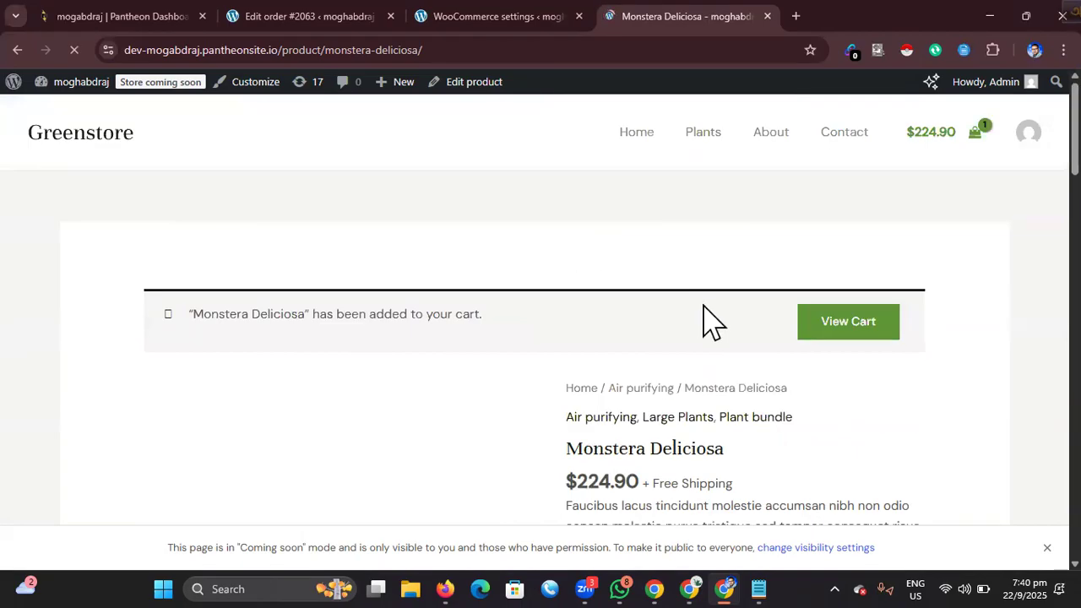
pyautogui.click(853, 332)
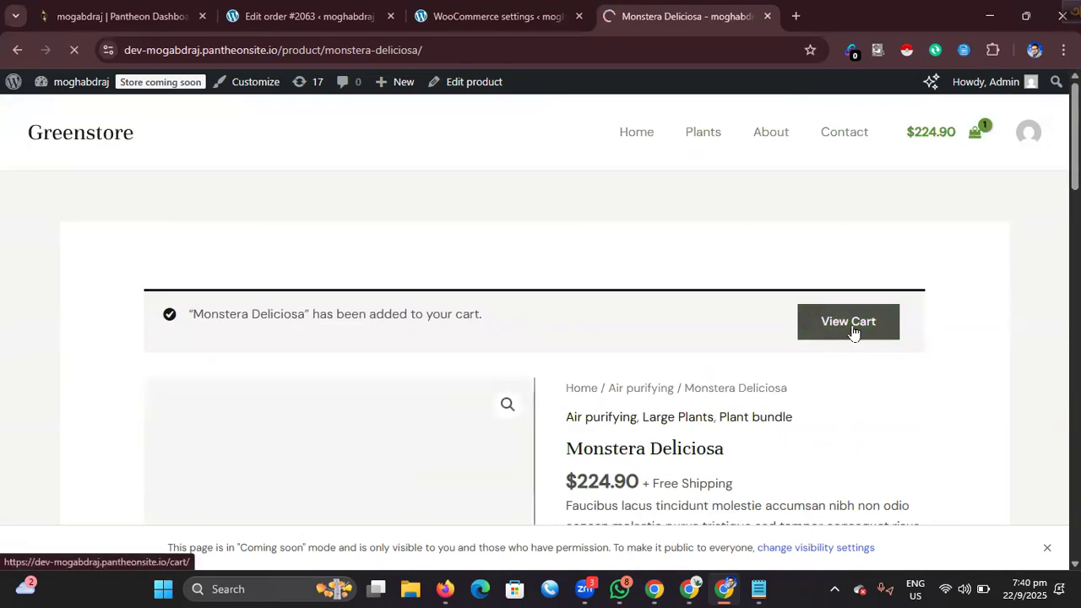
pyautogui.scroll(-3, 647, 336)
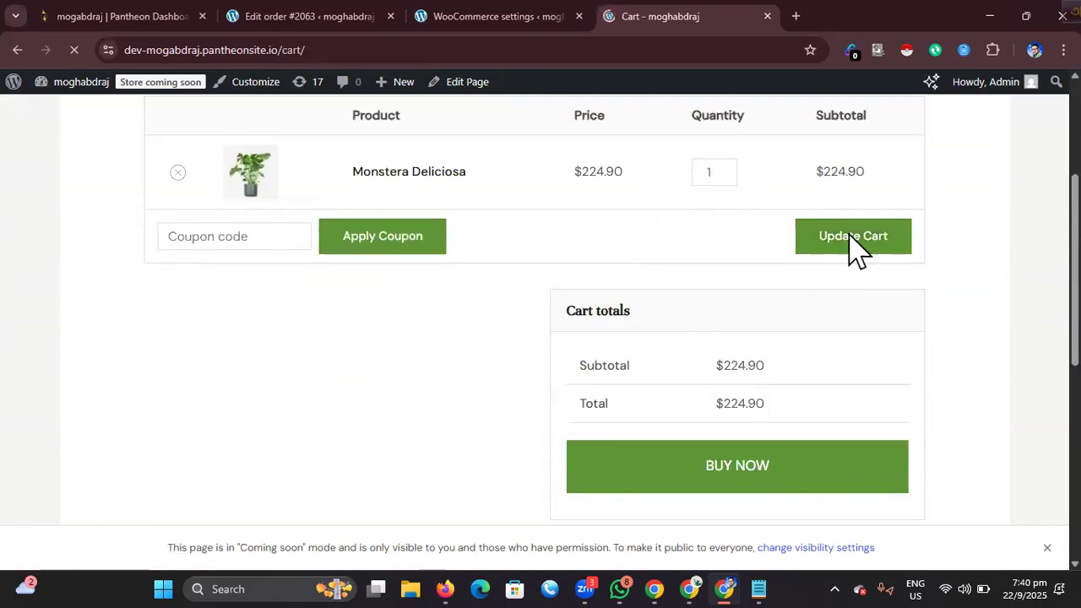
# Highlight the Monstera Deliciosa's $224.90 price in the cart and scroll over the cart
pyautogui.moveTo(563, 182); pyautogui.dragTo(682, 176)
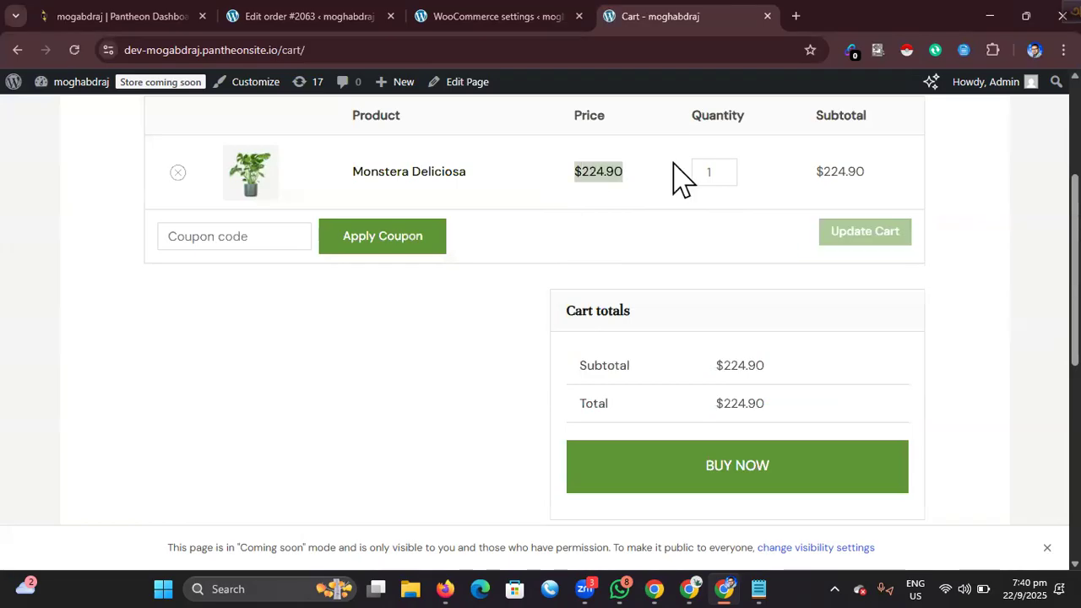
pyautogui.click(687, 196)
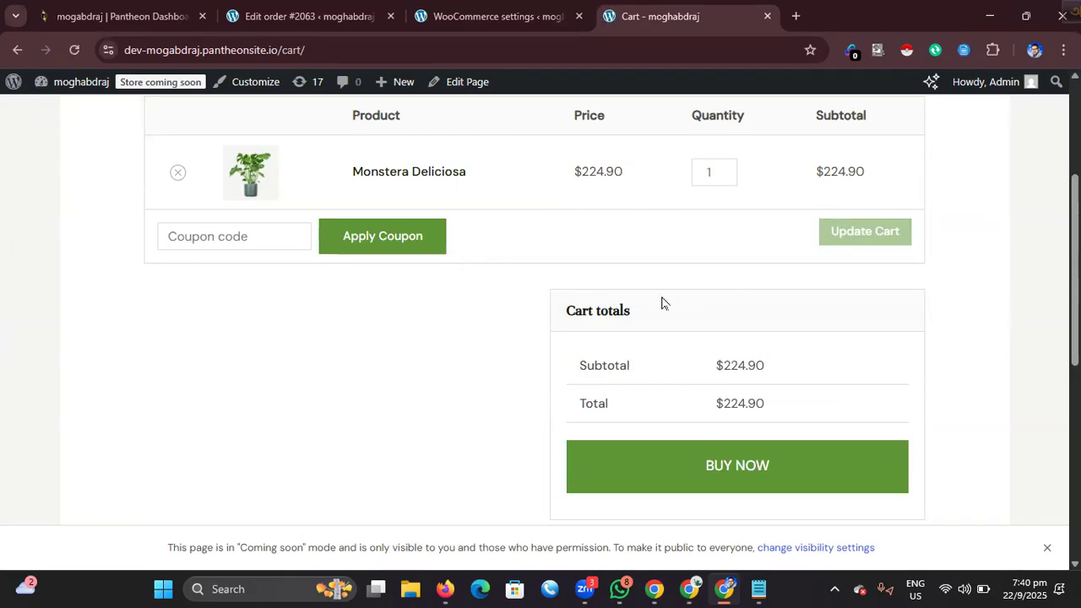
pyautogui.scroll(3, 748, 321)
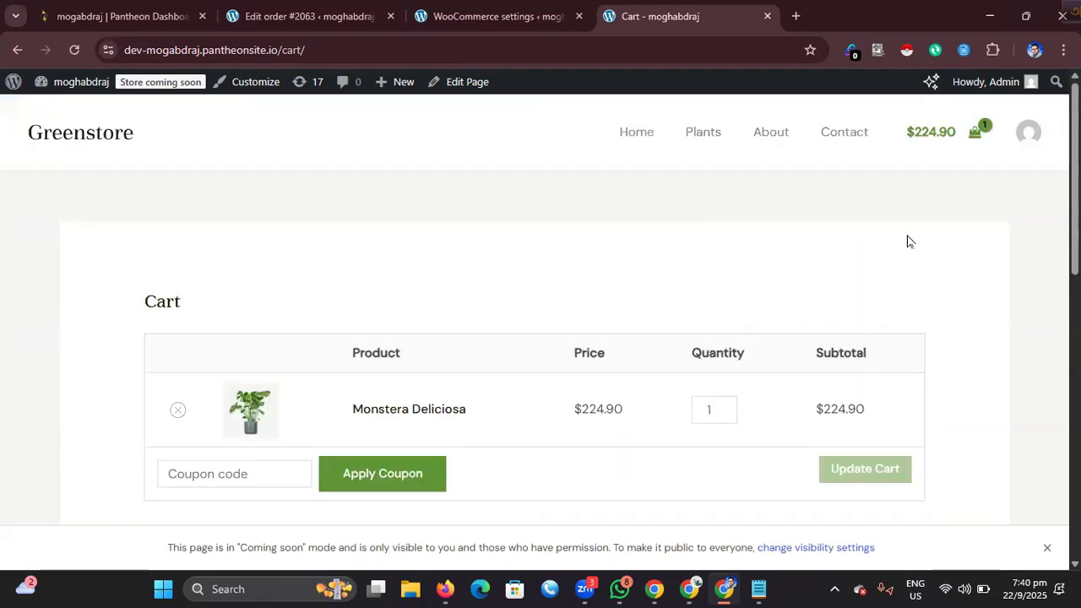
pyautogui.scroll(-3, 777, 307)
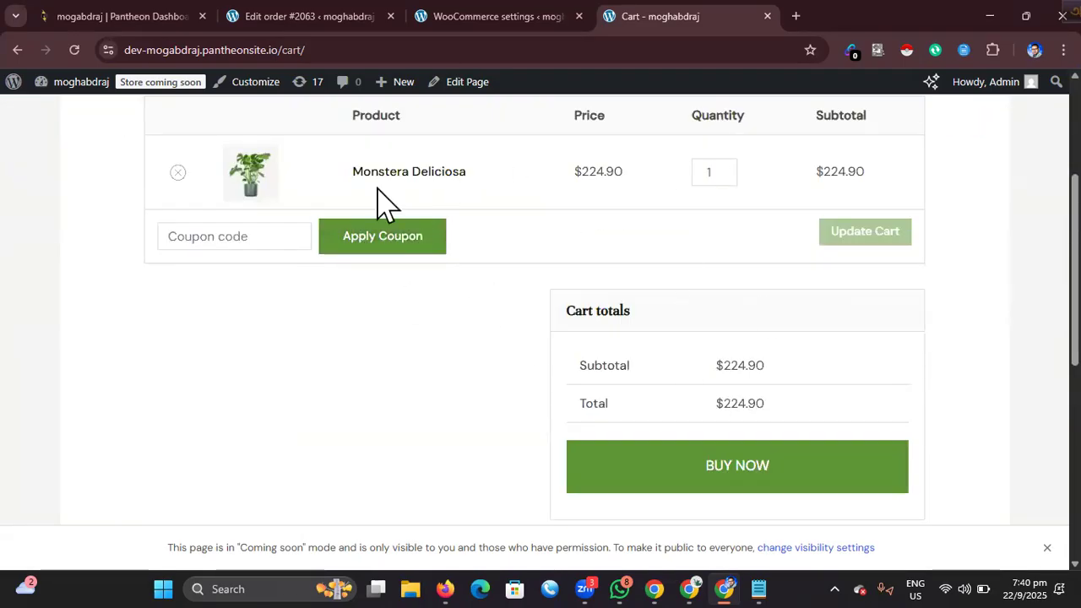
# After checking the payment settings tab, raise Monstera Deliciosa to quantity 2 and update the cart
pyautogui.click(490, 14)
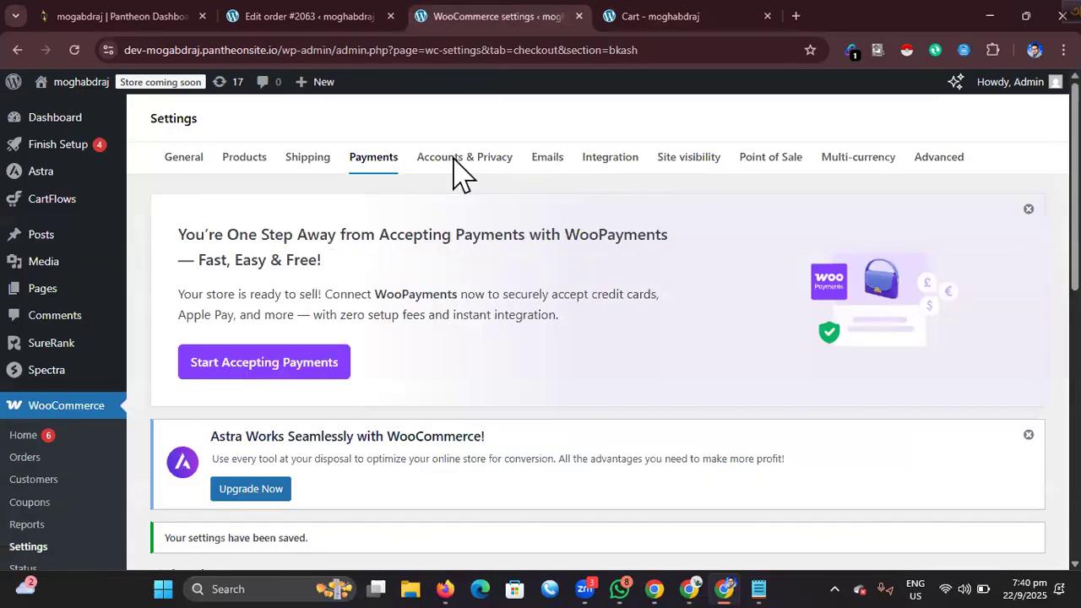
pyautogui.click(676, 14)
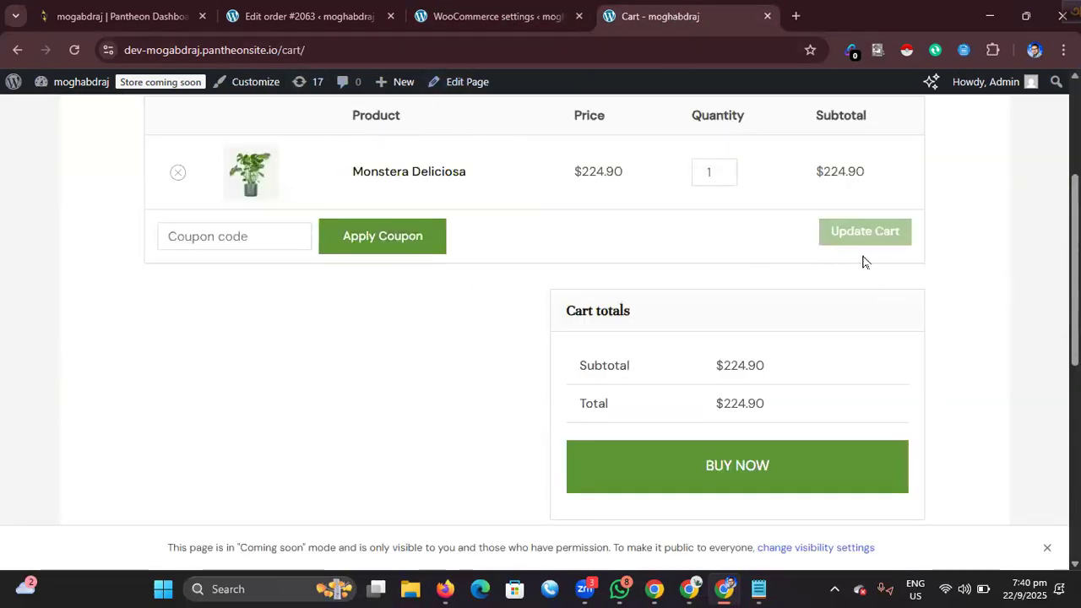
pyautogui.click(728, 170)
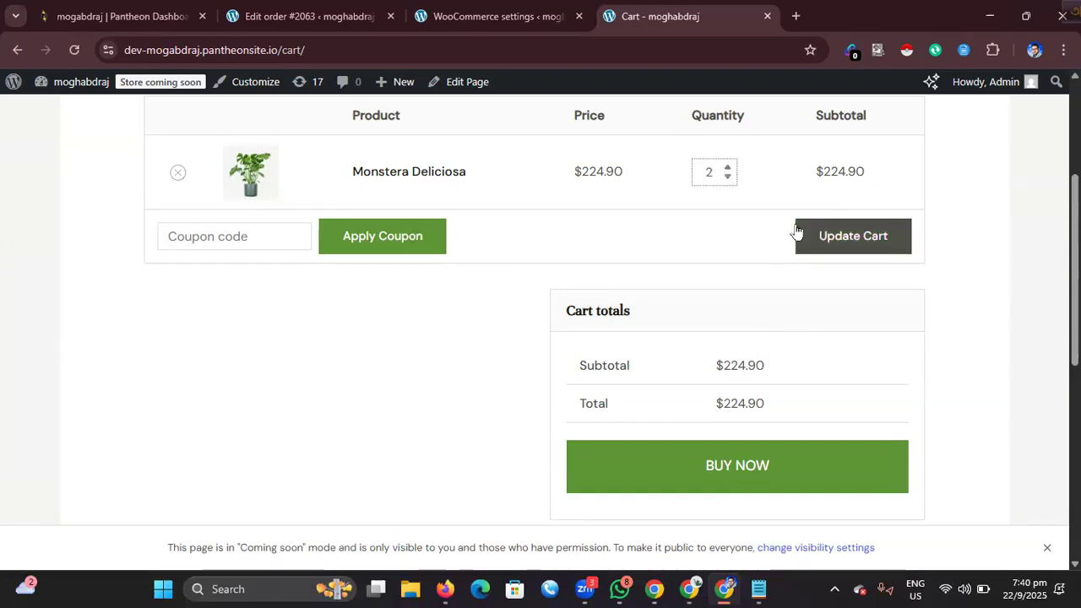
pyautogui.click(848, 242)
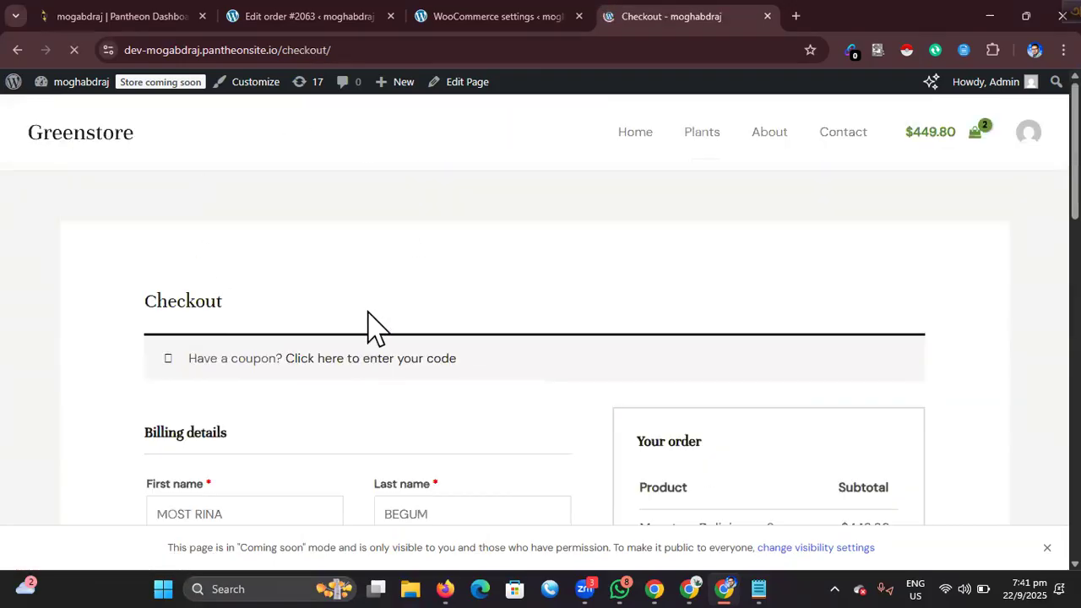
pyautogui.scroll(-5, 369, 326)
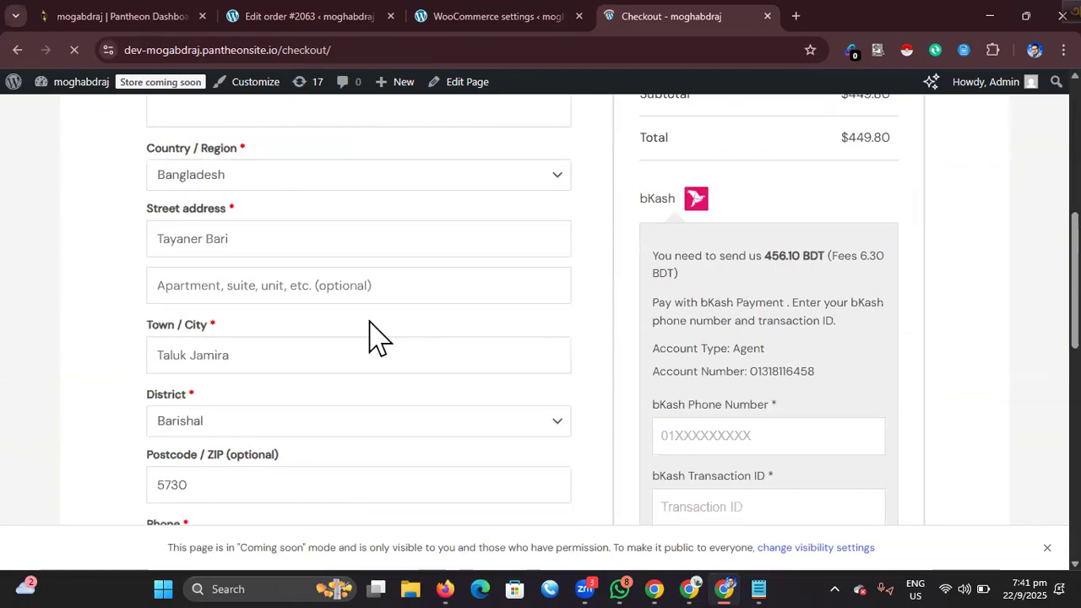
pyautogui.scroll(-3, 369, 330)
pyautogui.scroll(-3, 371, 328)
pyautogui.scroll(10, 370, 327)
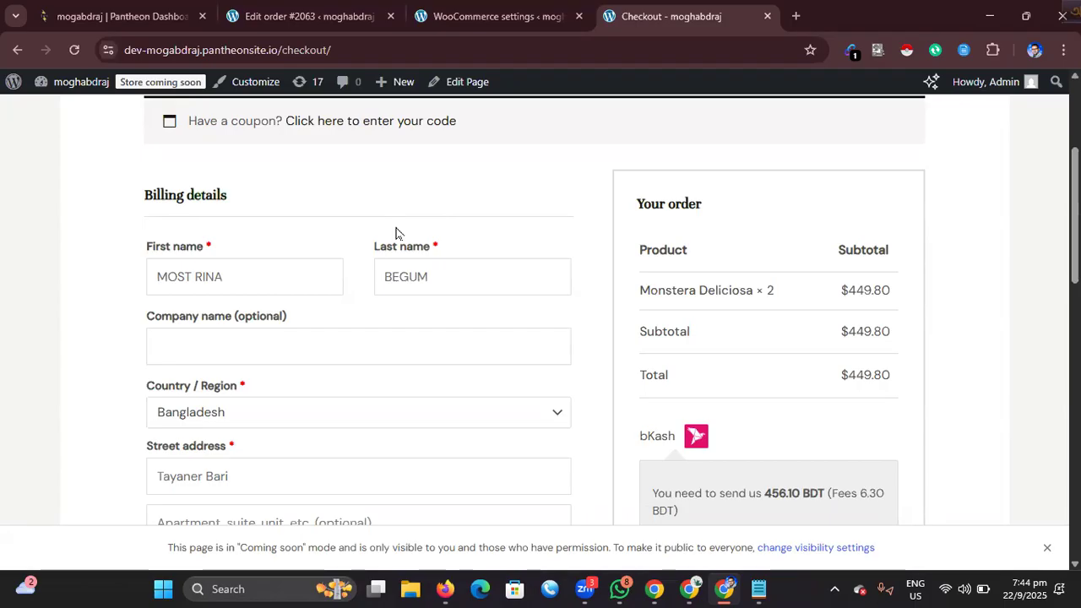
# Open the Greenstore home page in a new tab and scroll through its plant product grid
pyautogui.scroll(3, 395, 233)
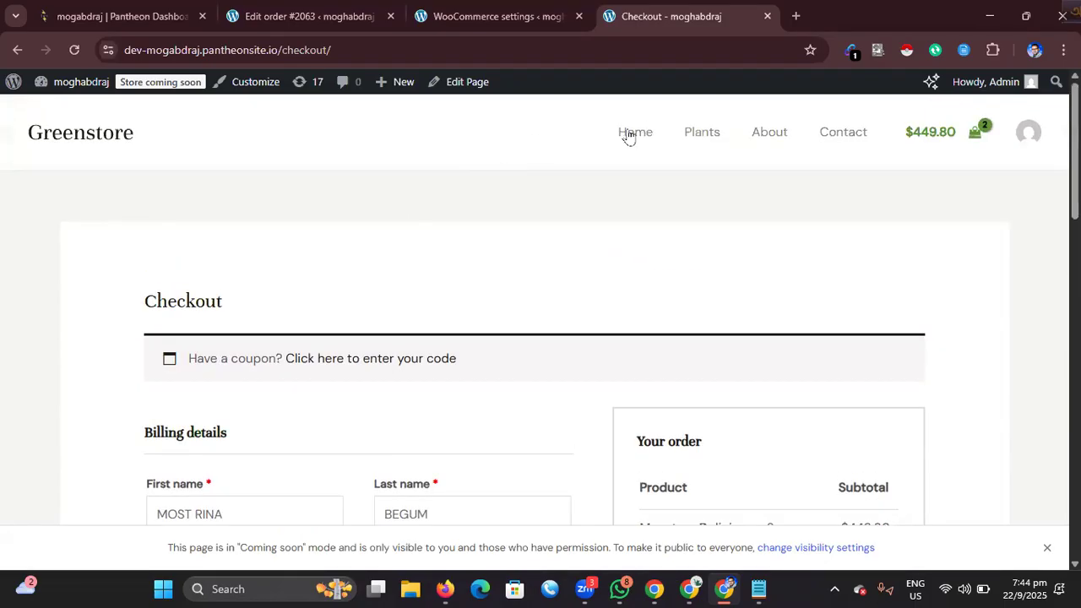
pyautogui.middleClick(630, 135)
pyautogui.click(760, 17)
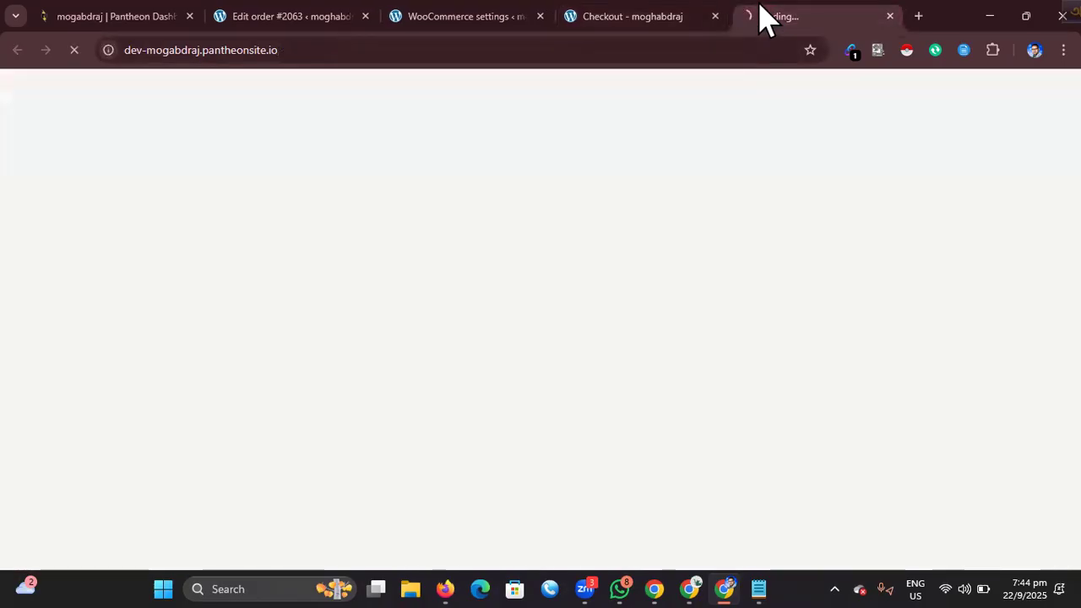
pyautogui.scroll(-5, 541, 144)
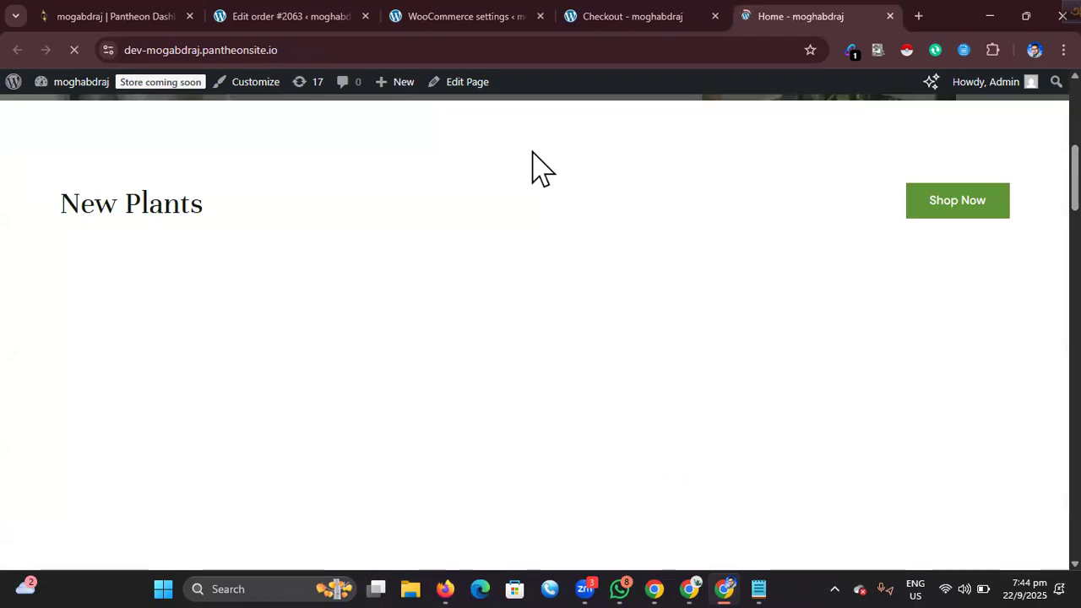
pyautogui.scroll(-3, 532, 165)
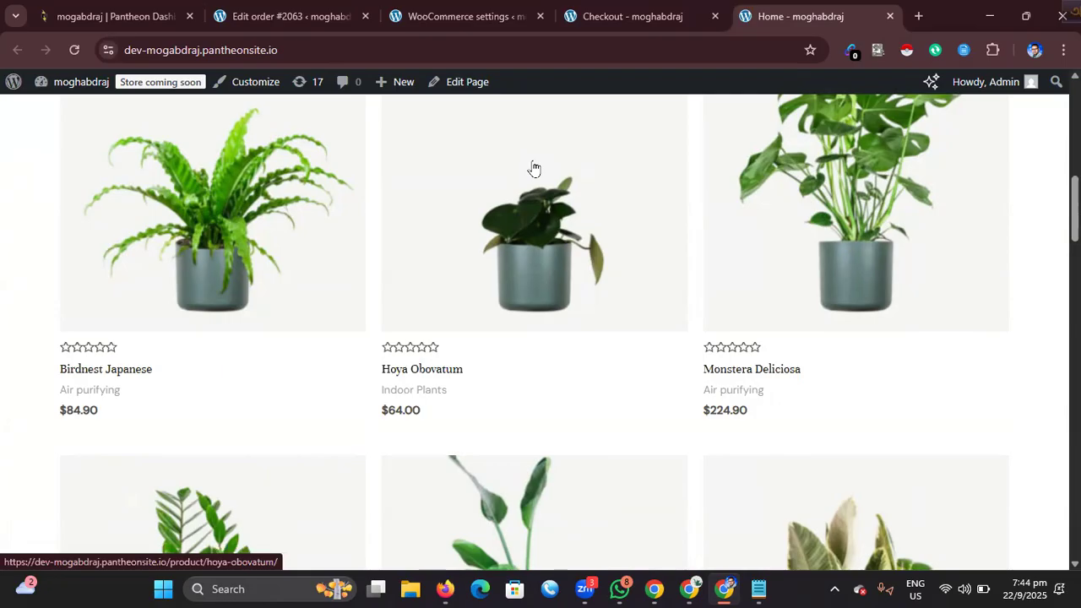
pyautogui.scroll(-8, 496, 184)
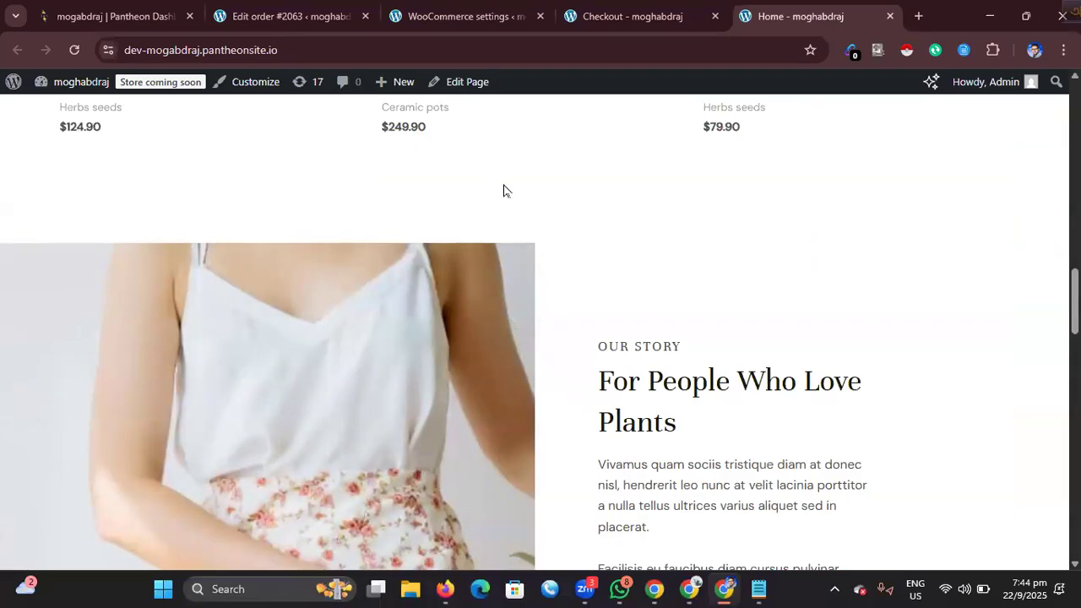
pyautogui.scroll(-3, 504, 191)
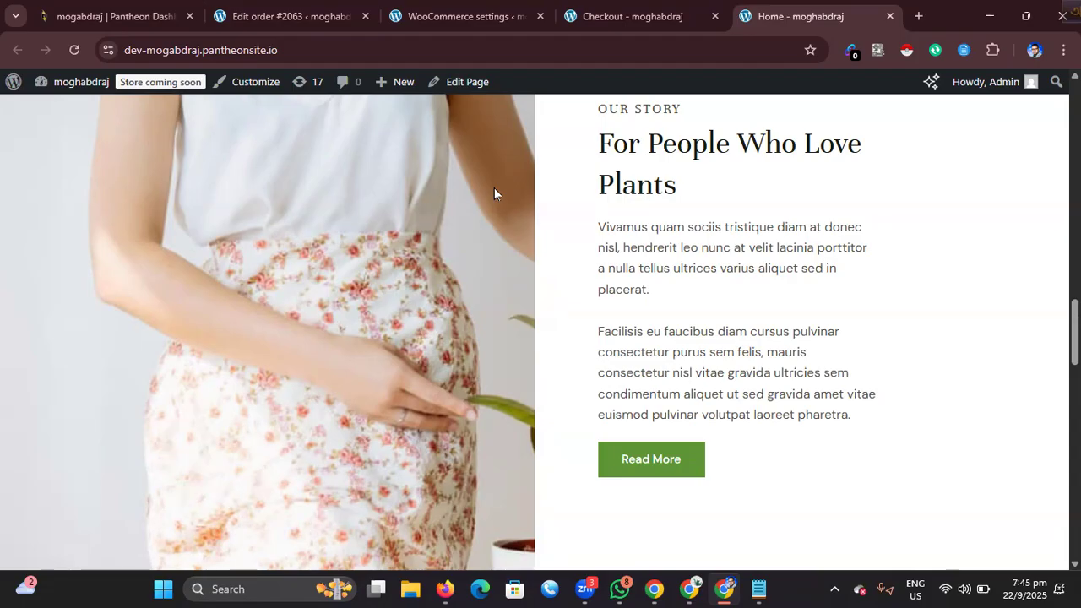
pyautogui.scroll(5, 491, 194)
pyautogui.scroll(10, 491, 193)
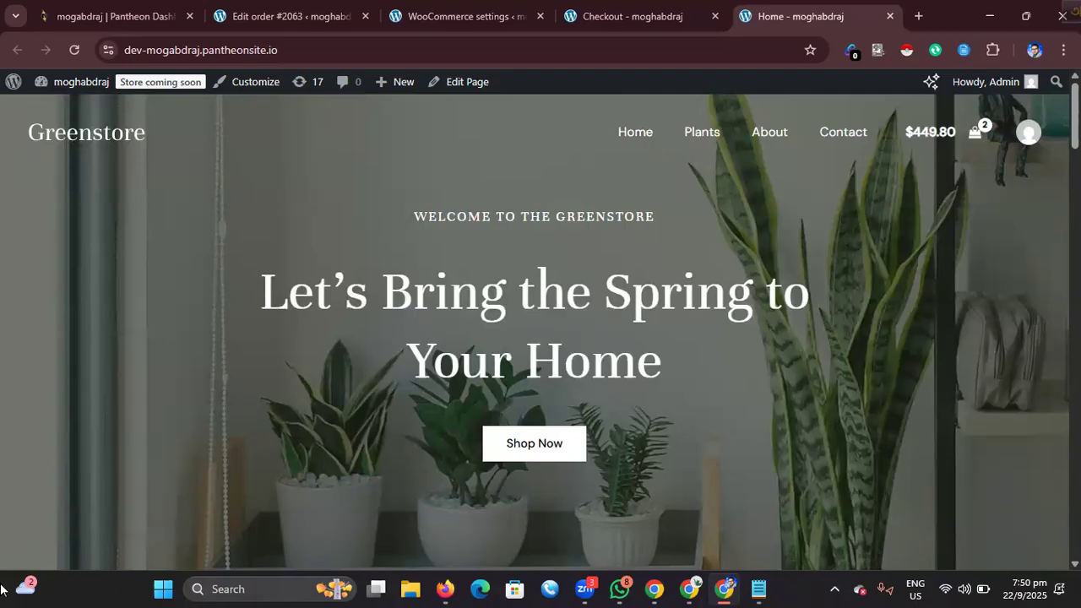
# Review the checkout page, return to the WooCommerce bKash payment settings, then start a blank browser tab
pyautogui.click(626, 17)
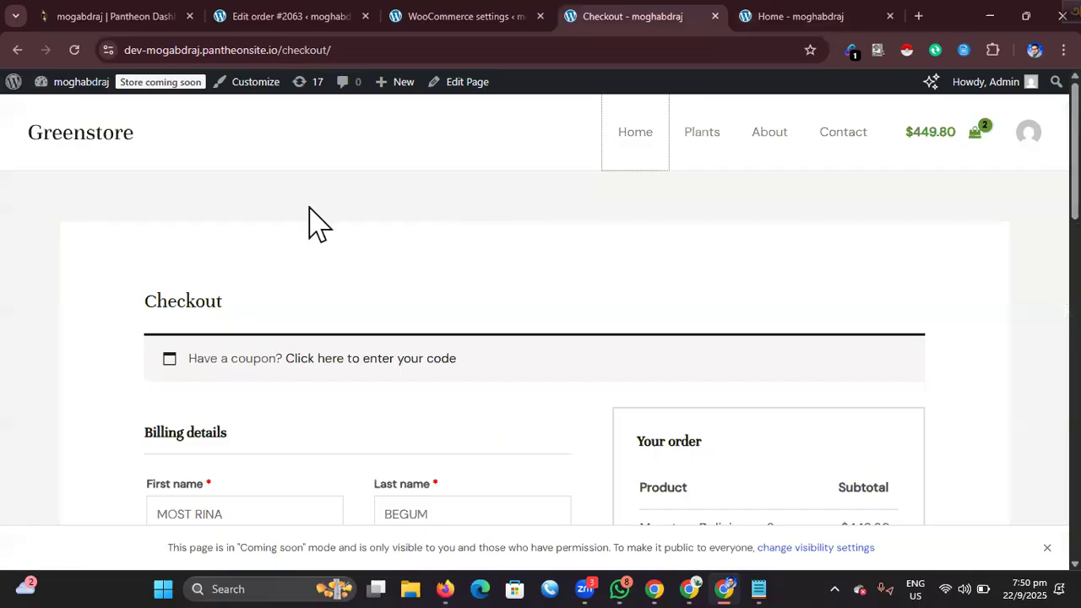
pyautogui.click(420, 20)
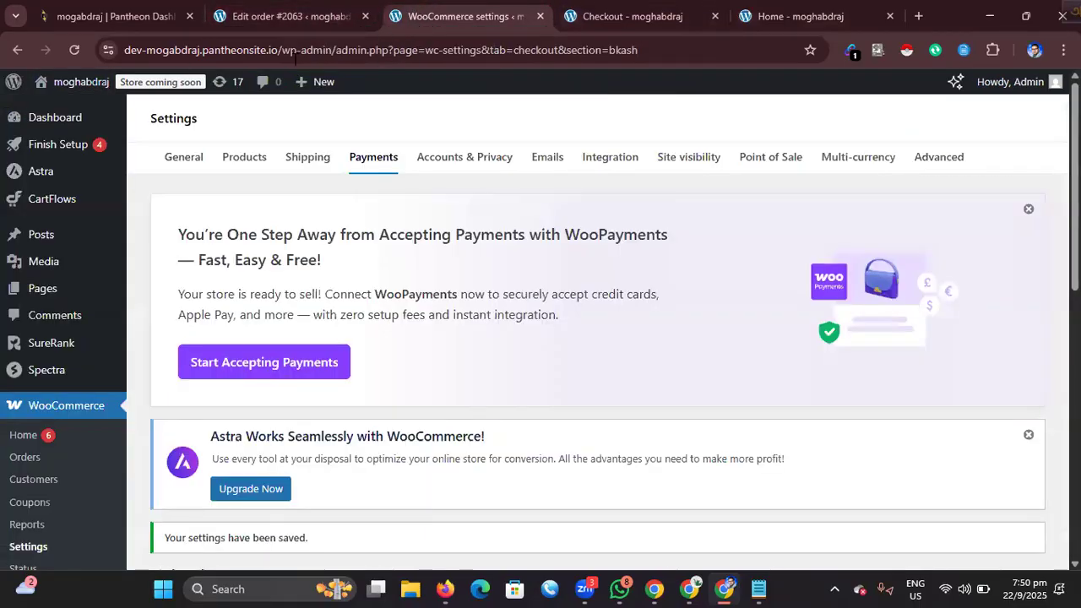
pyautogui.click(919, 16)
# Search Google for 'Google Tag Manager' and view the image results
pyautogui.write('Goo')
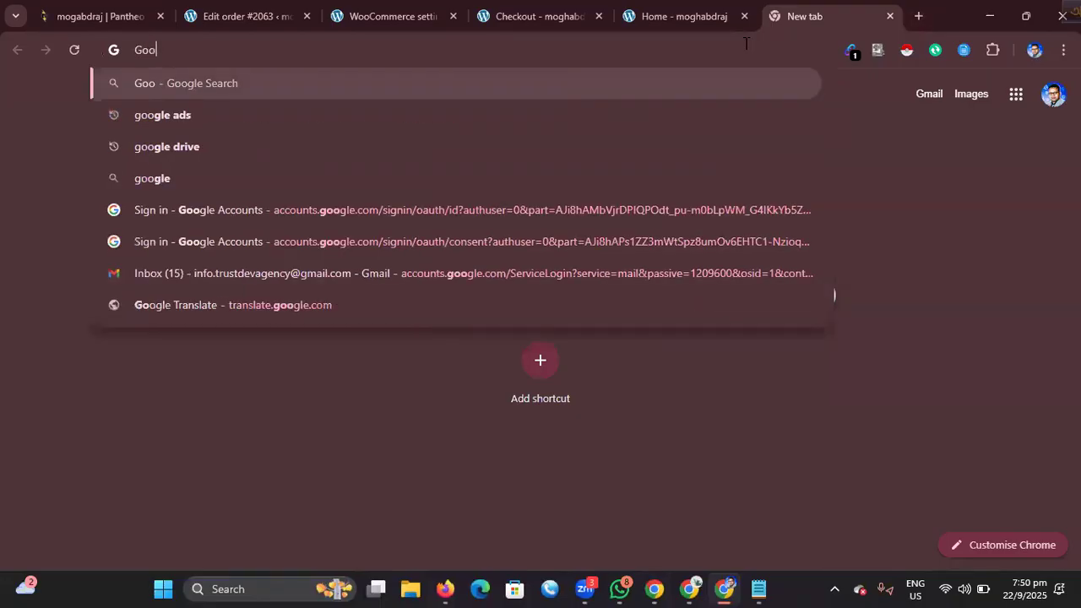
pyautogui.write('gle Tag Manager')
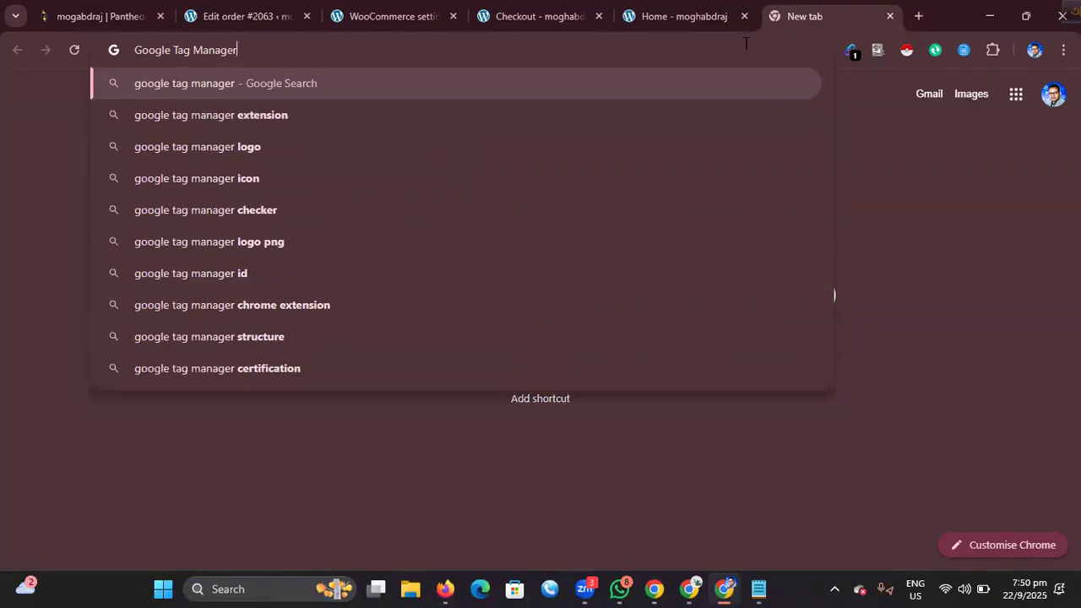
pyautogui.press('Return')
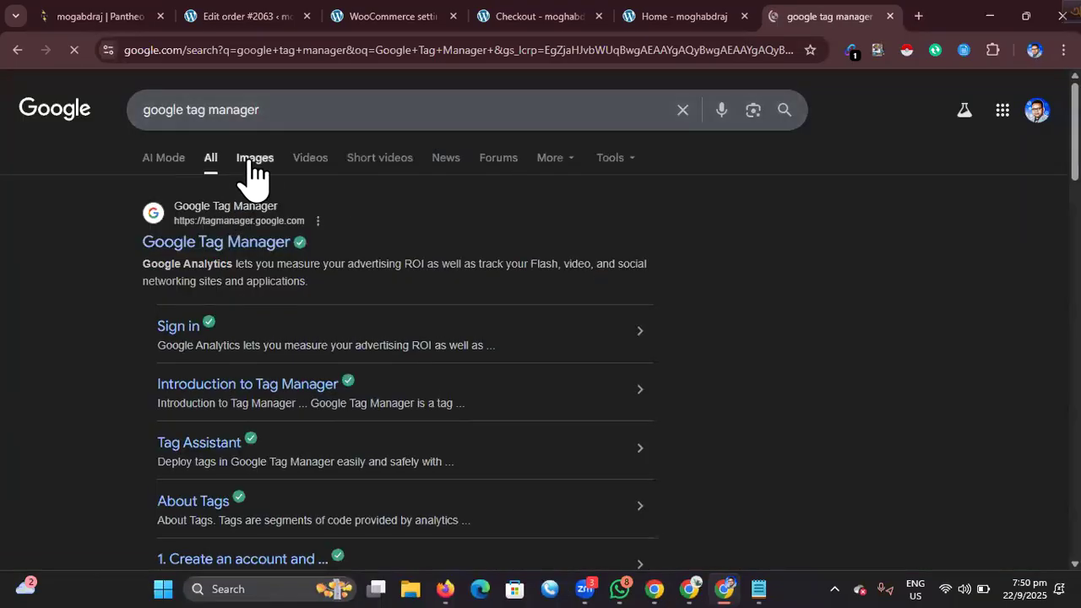
pyautogui.click(253, 158)
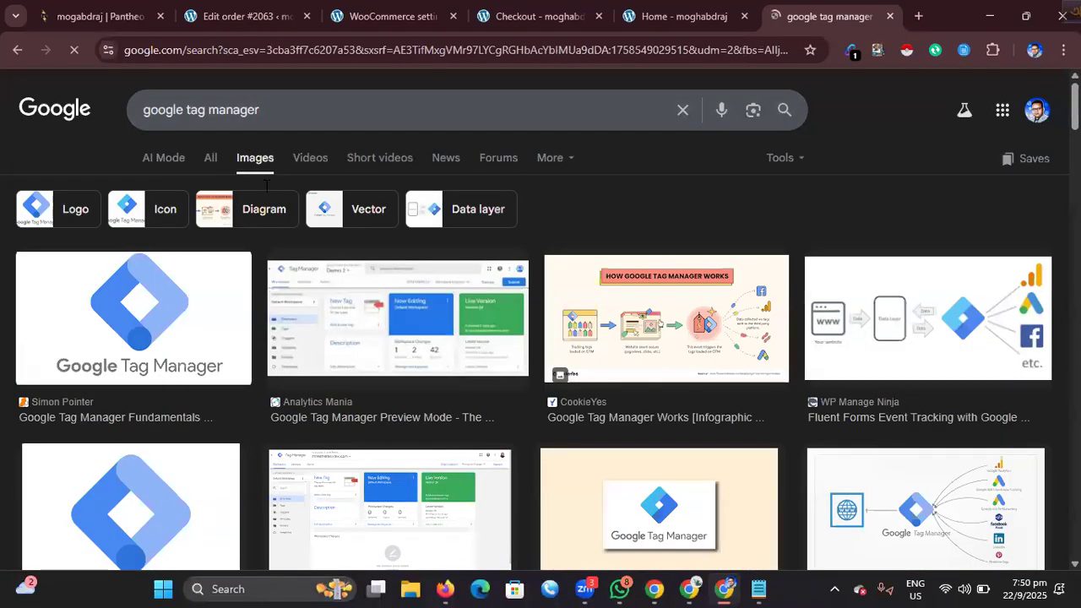
# Open the WP Manage Ninja guide on Fluent Forms GA4 event tracking from the image results
pyautogui.click(930, 342)
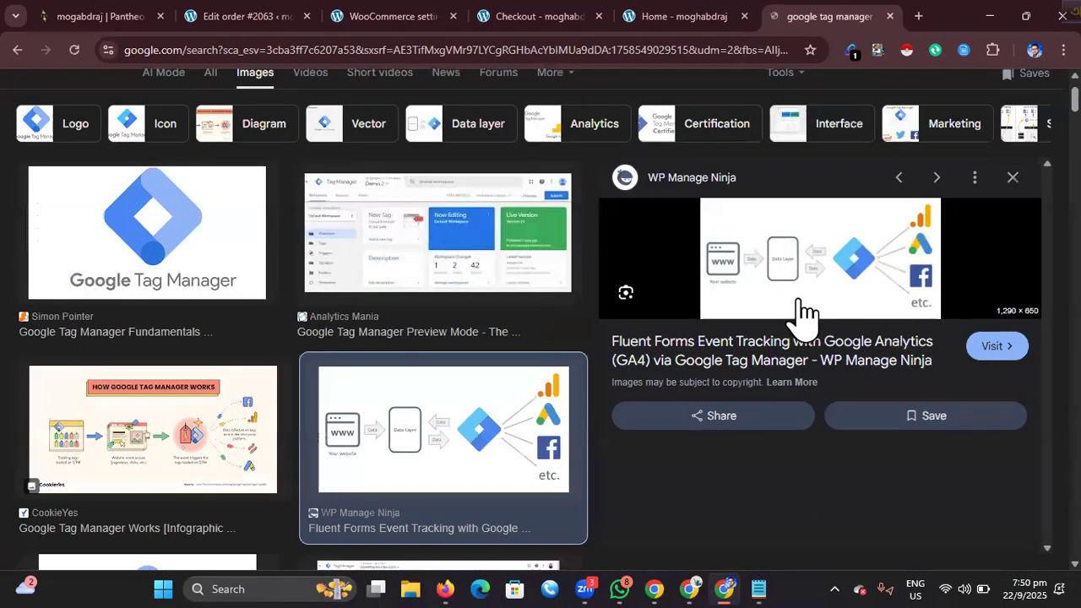
pyautogui.click(772, 359)
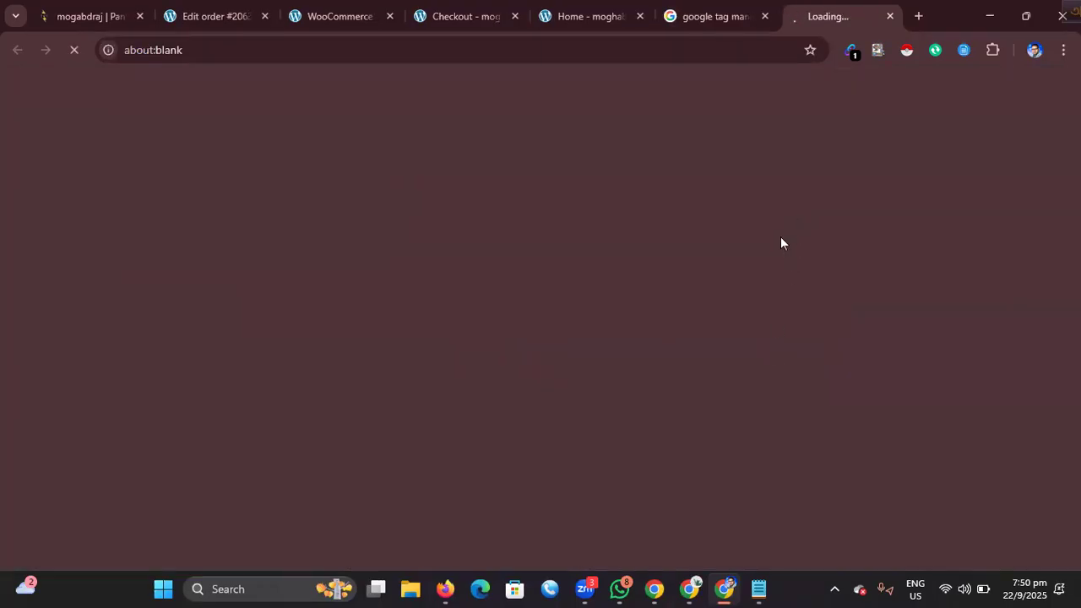
pyautogui.scroll(-8, 744, 269)
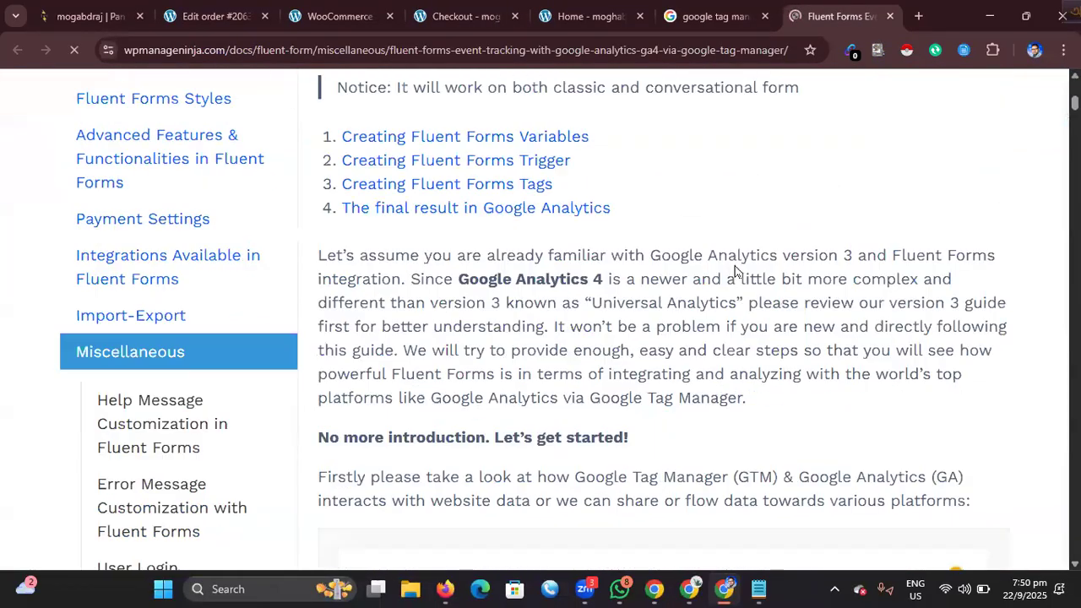
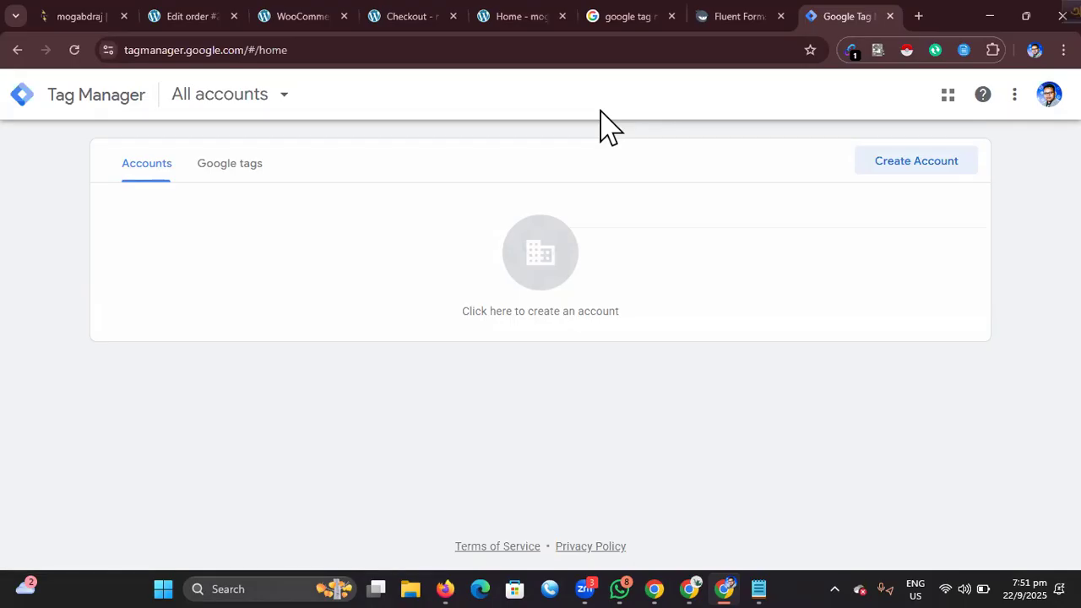
# Switch from the empty Tag Manager accounts page to the WooCommerce payment settings tab
pyautogui.click(319, 16)
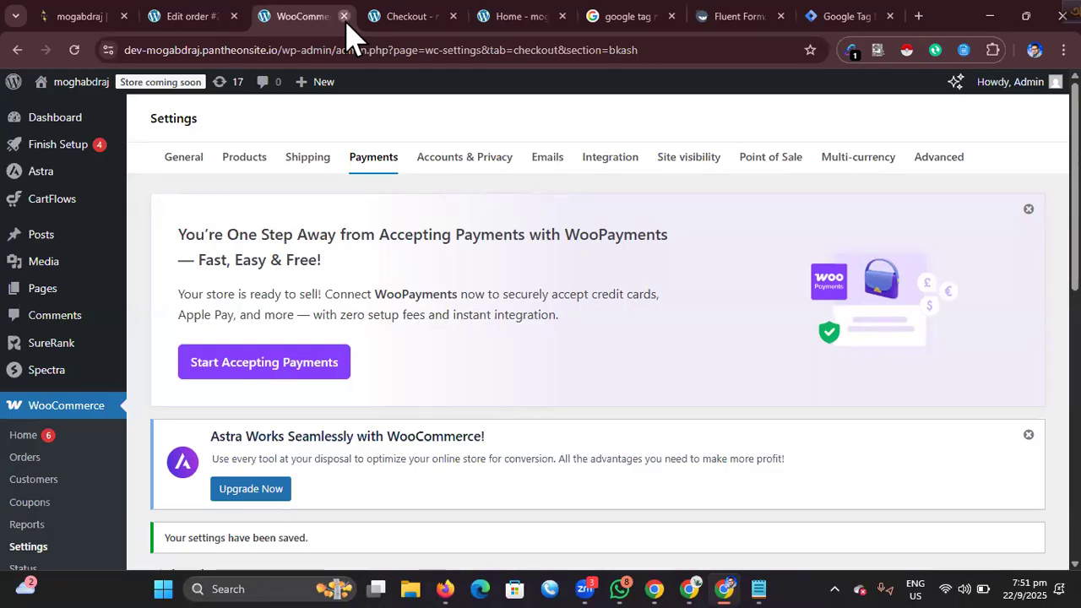
# Close the WooCommerce settings, store checkout, store home and Google image search tabs
pyautogui.click(344, 16)
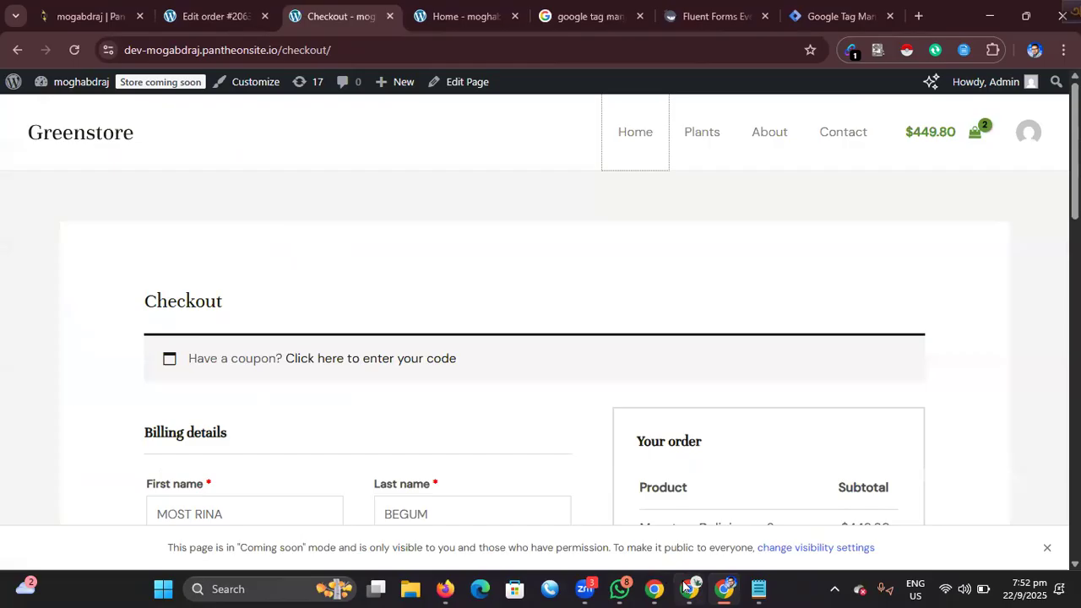
pyautogui.click(389, 16)
pyautogui.click(390, 16)
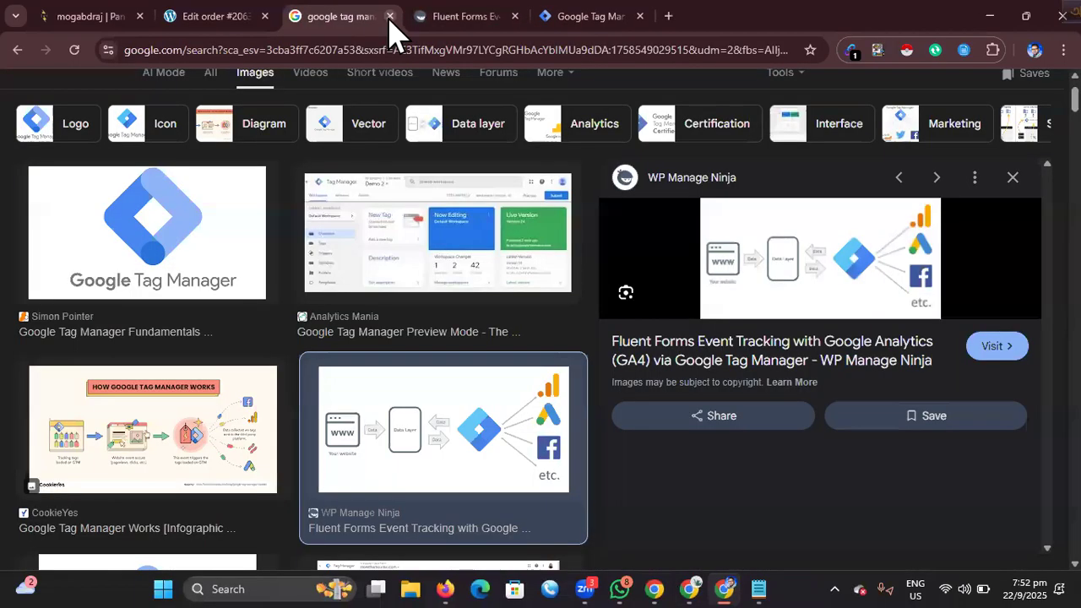
pyautogui.click(389, 16)
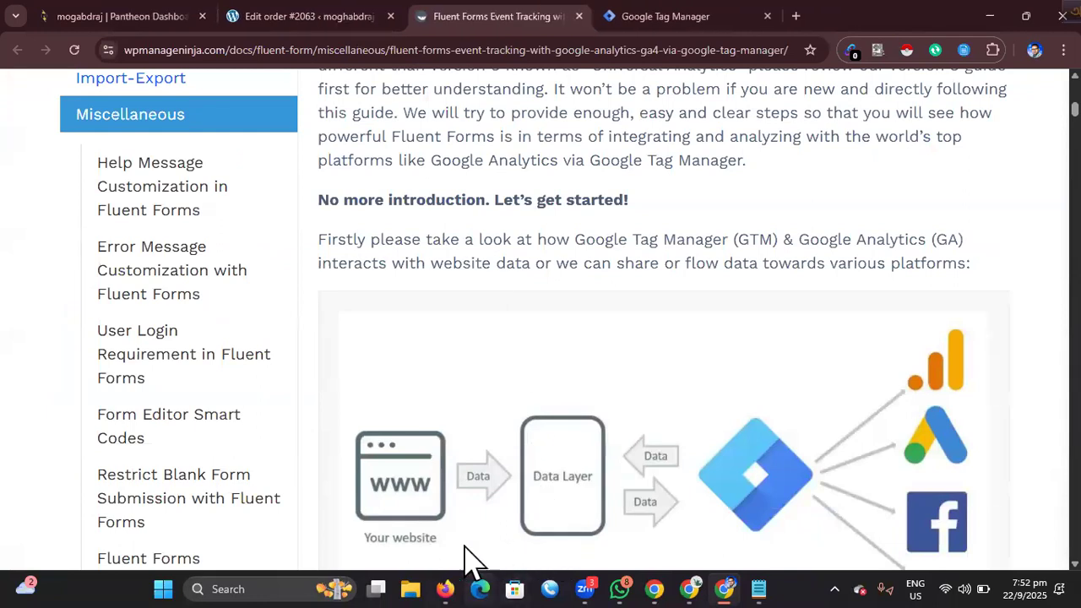
# Open a window for a different Chrome profile and go to hostinger.com
pyautogui.click(1033, 51)
pyautogui.scroll(-3, 925, 330)
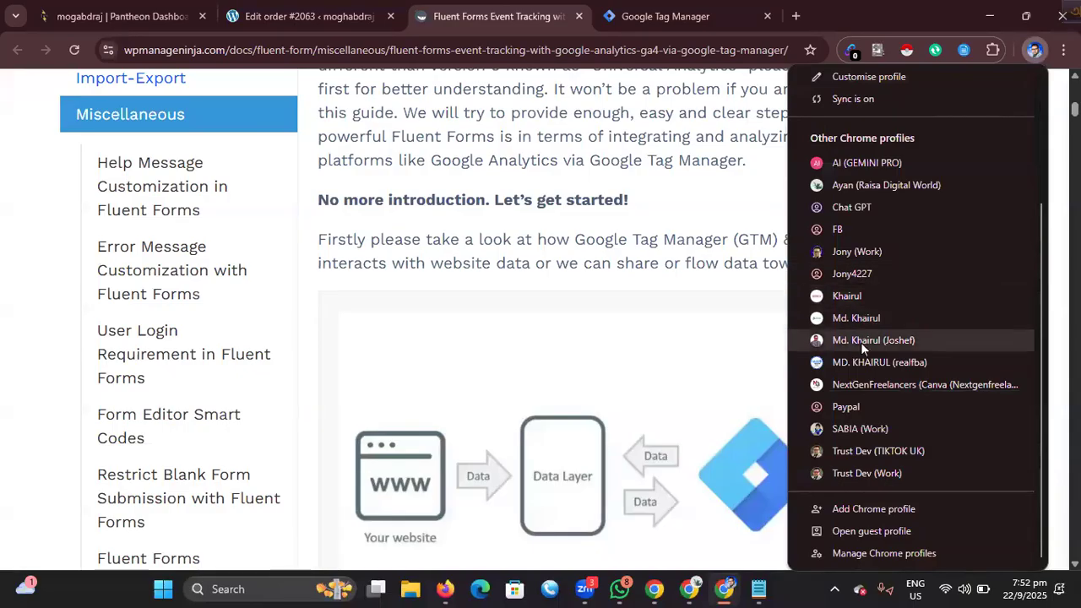
pyautogui.click(859, 477)
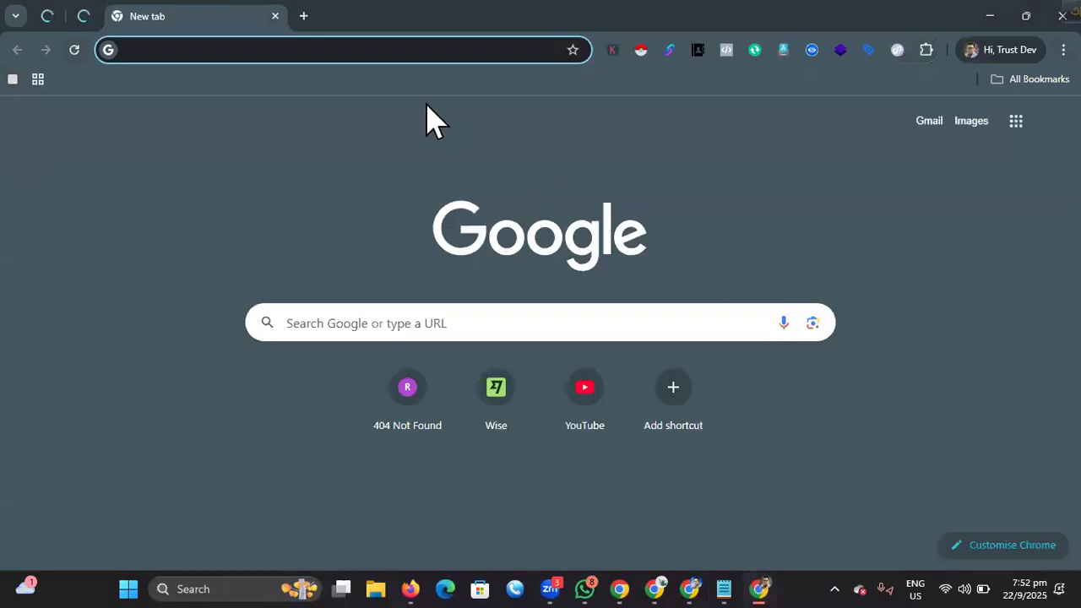
pyautogui.click(374, 50)
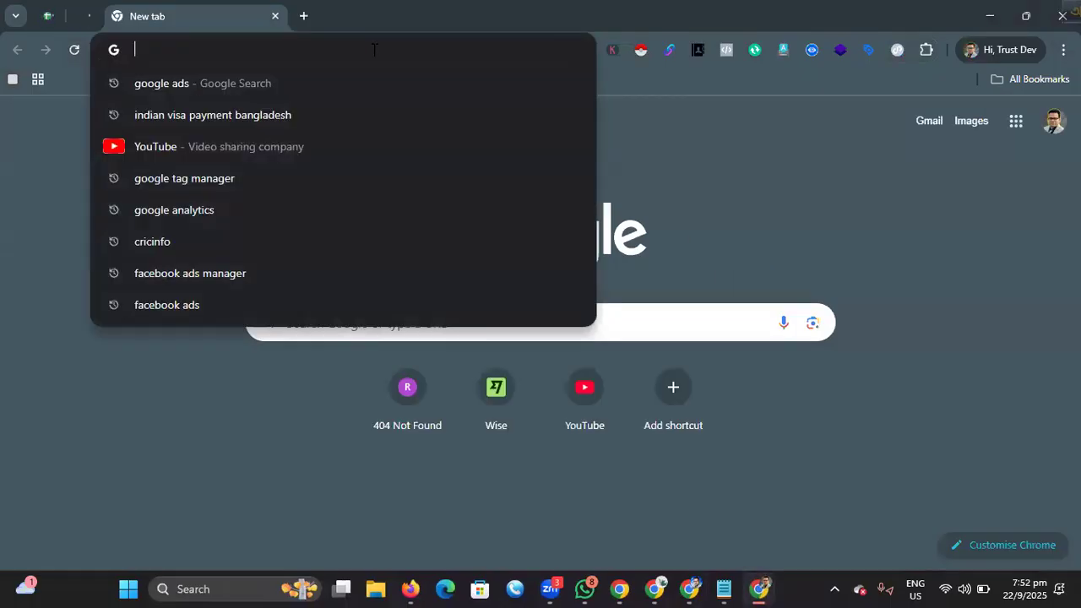
pyautogui.write('Google')
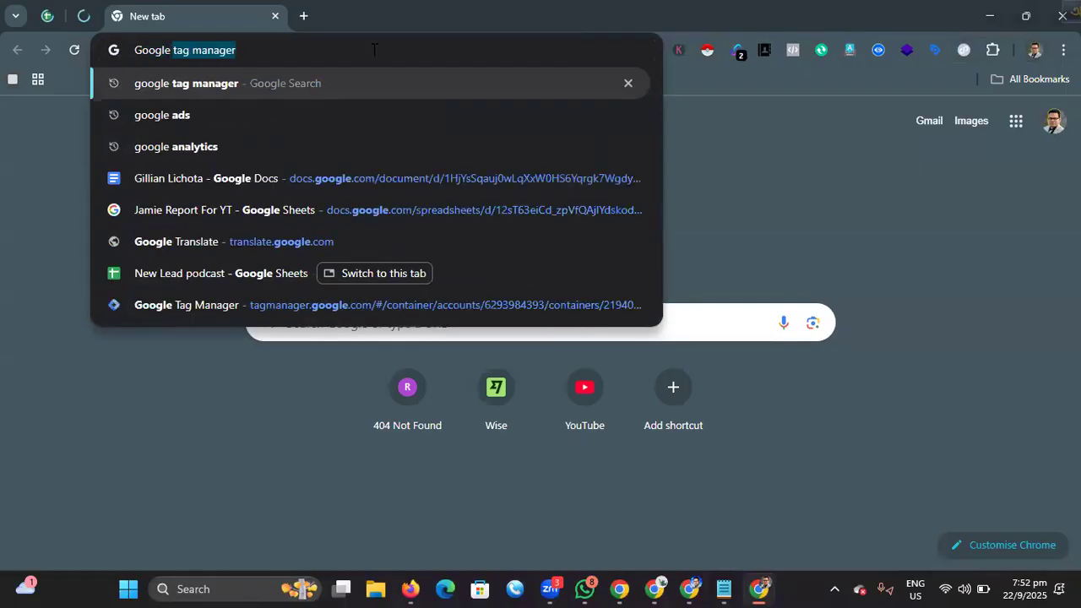
pyautogui.press('BackSpace')
pyautogui.press('BackSpace')
pyautogui.press('BackSpace')
pyautogui.press('BackSpace')
pyautogui.press('BackSpace')
pyautogui.press('BackSpace')
pyautogui.press('BackSpace')
pyautogui.press('BackSpace')
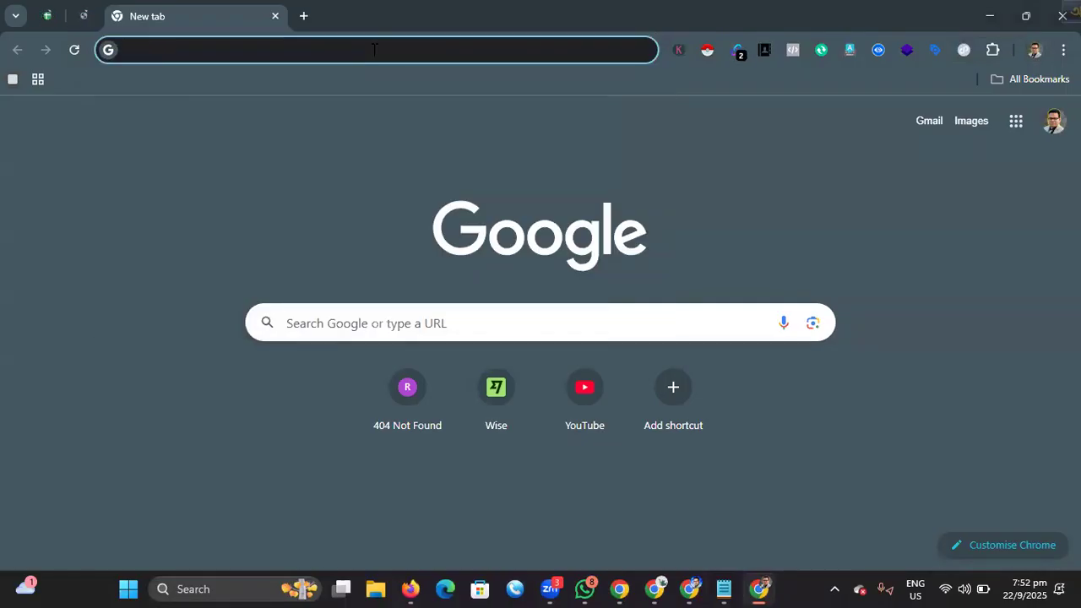
pyautogui.write('ho')
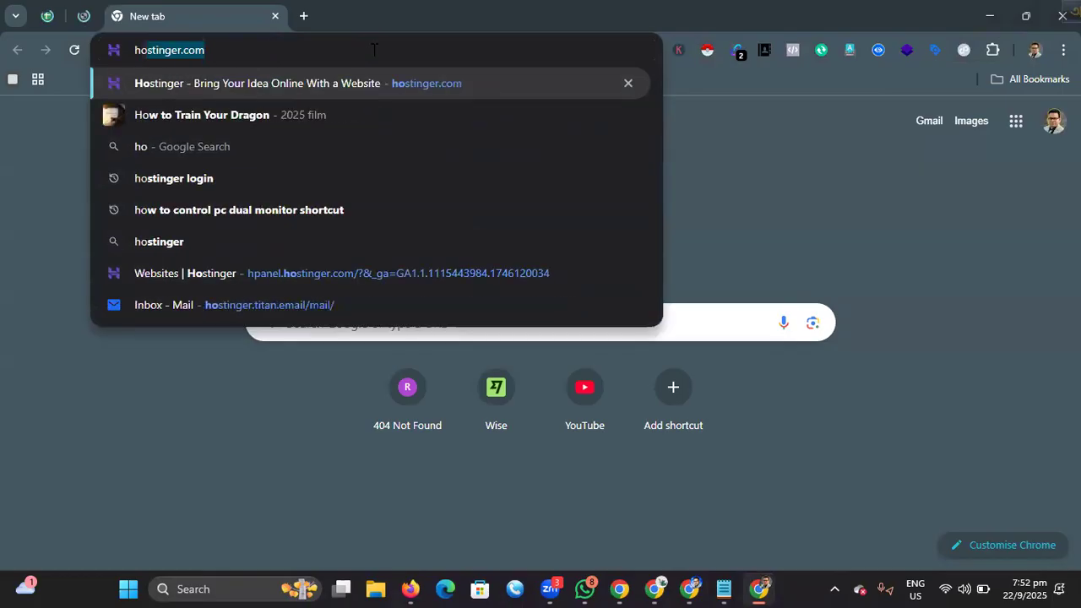
pyautogui.press('Return')
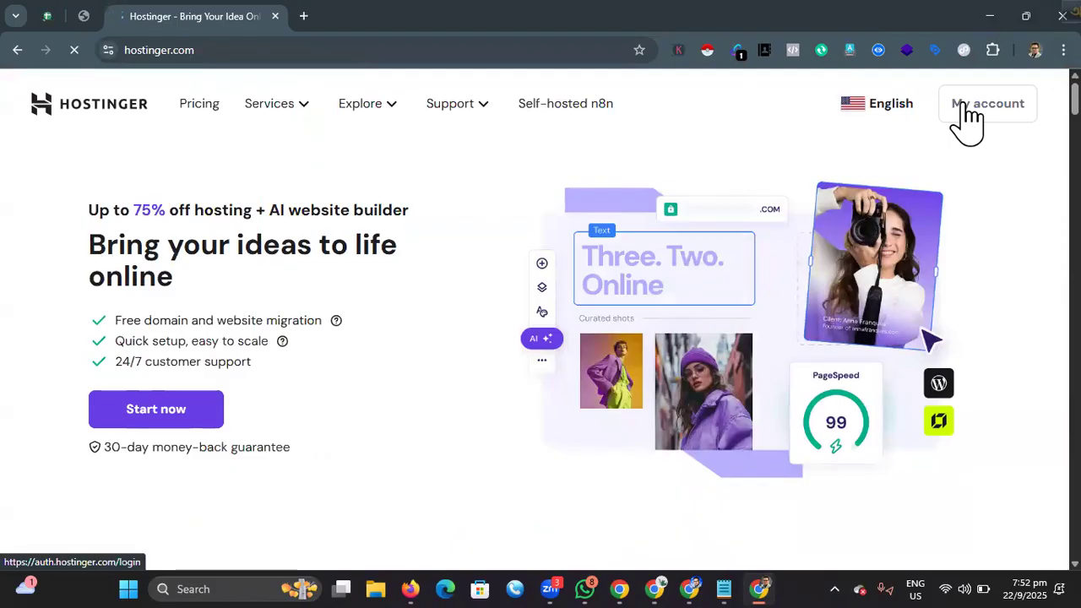
# Log in to Hostinger with the saved e-mail and password, confirming with the Windows PIN
pyautogui.click(968, 117)
pyautogui.click(459, 381)
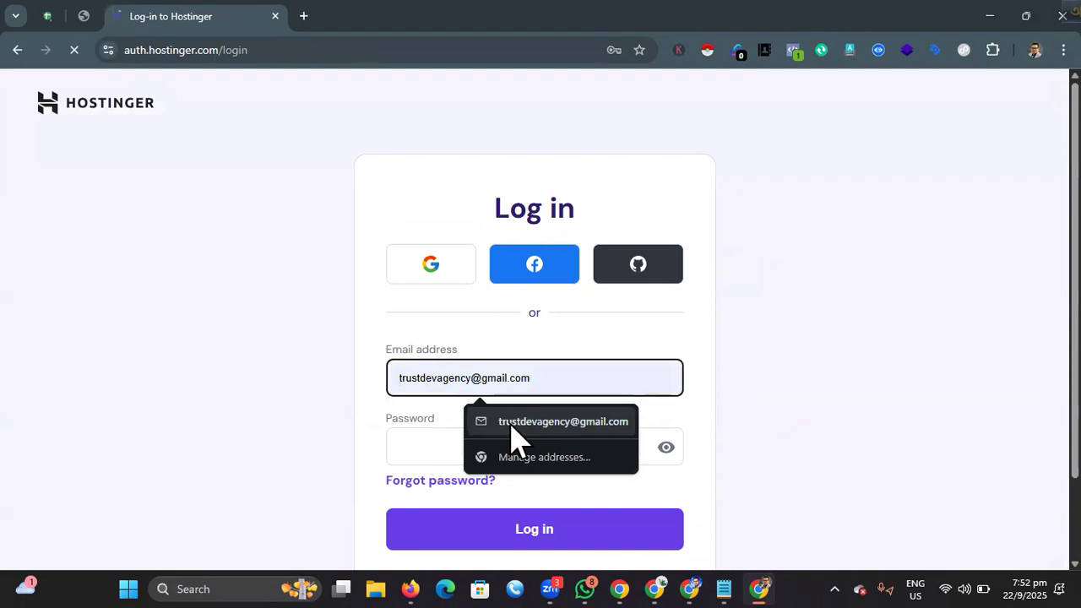
pyautogui.click(513, 425)
pyautogui.click(485, 439)
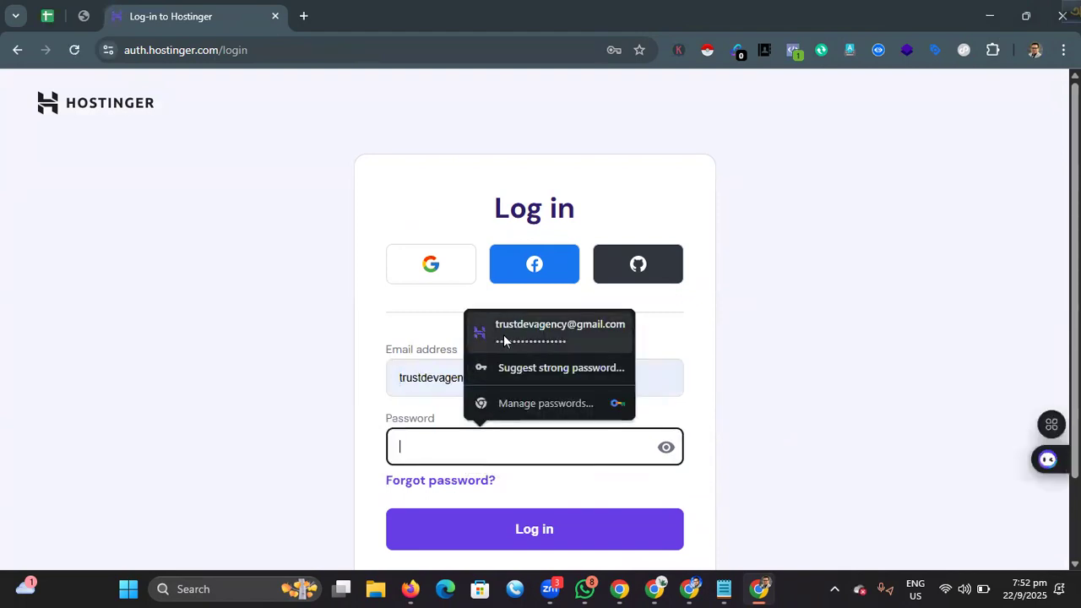
pyautogui.click(503, 335)
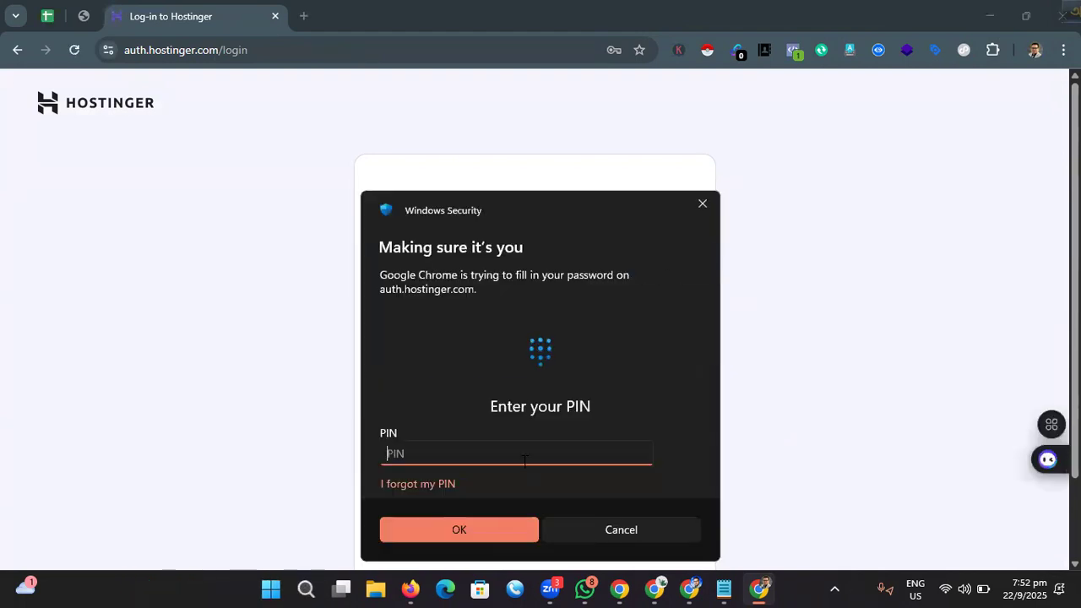
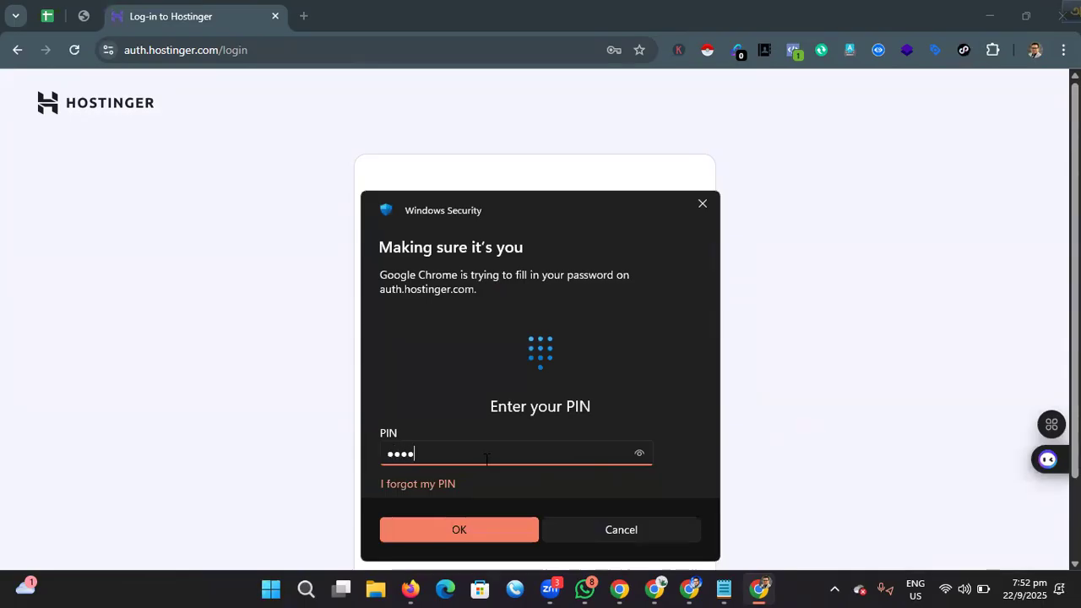
pyautogui.click(479, 539)
pyautogui.click(487, 525)
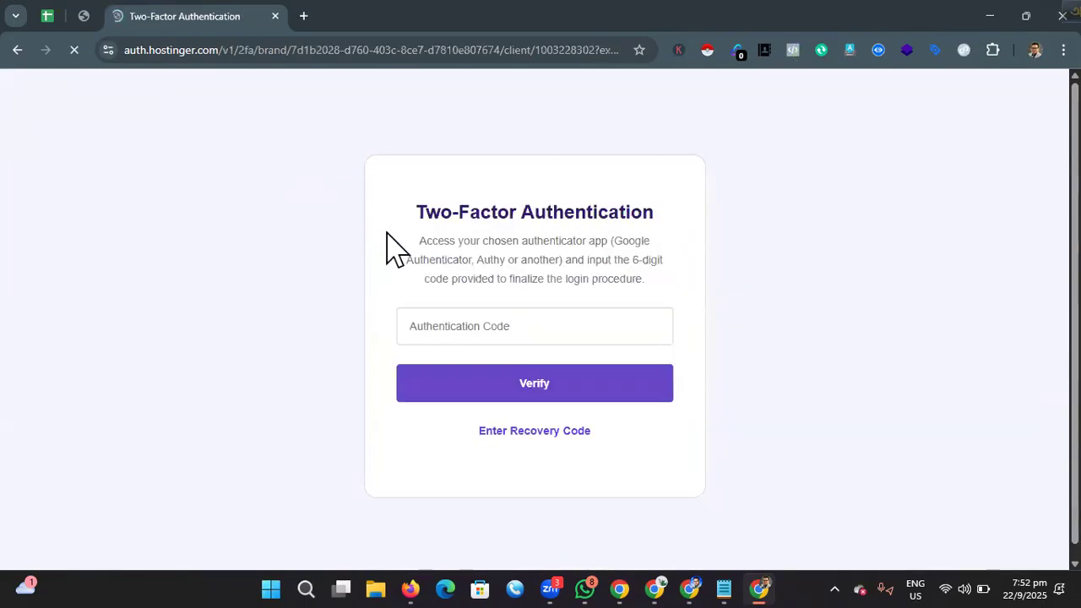
# Enter the two-factor authentication code and verify it
pyautogui.click(440, 319)
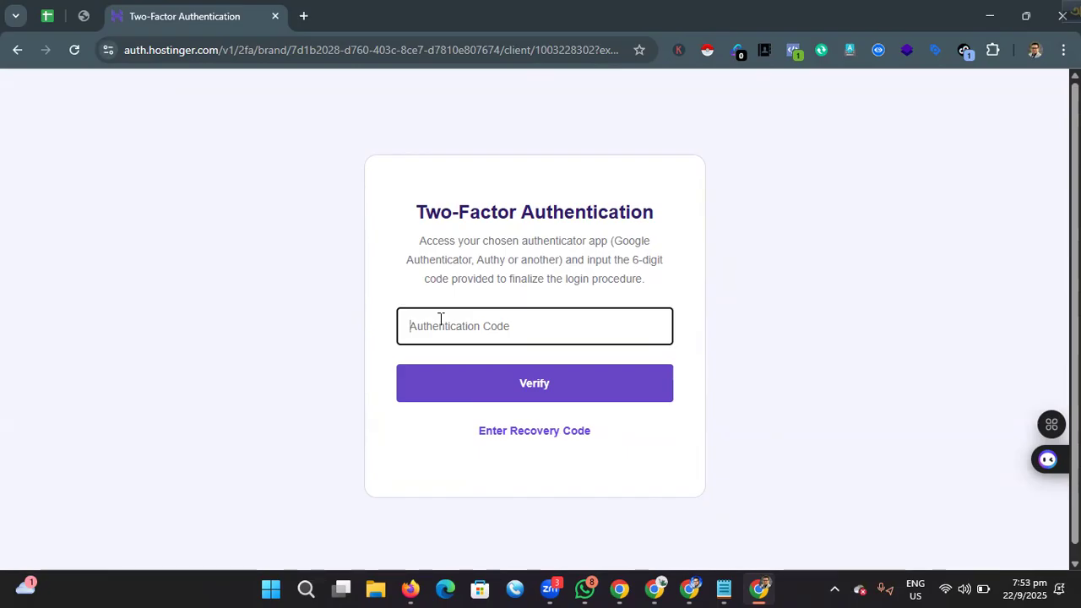
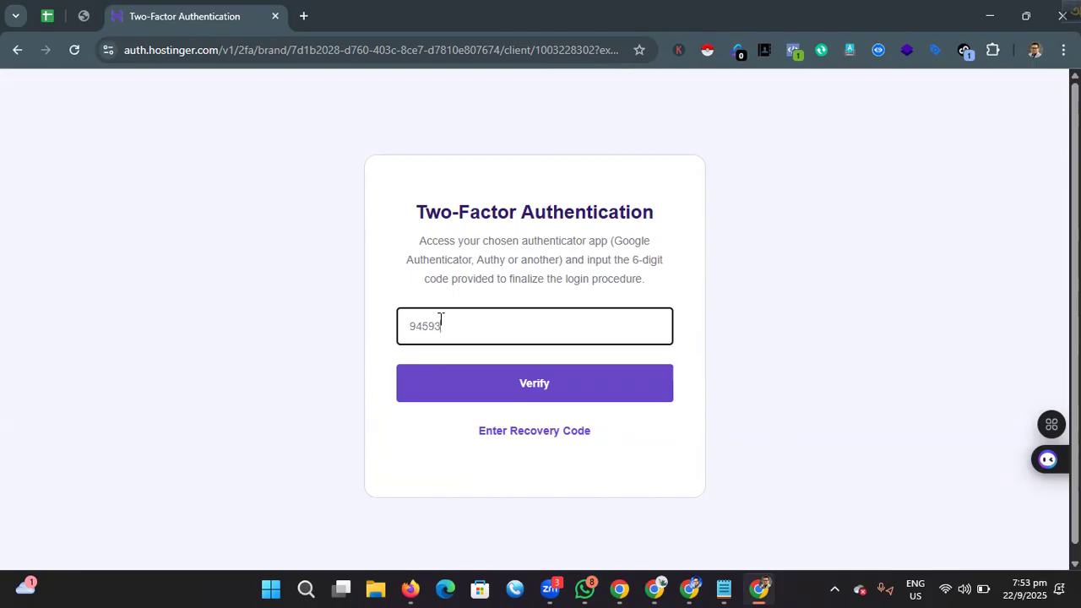
pyautogui.click(441, 387)
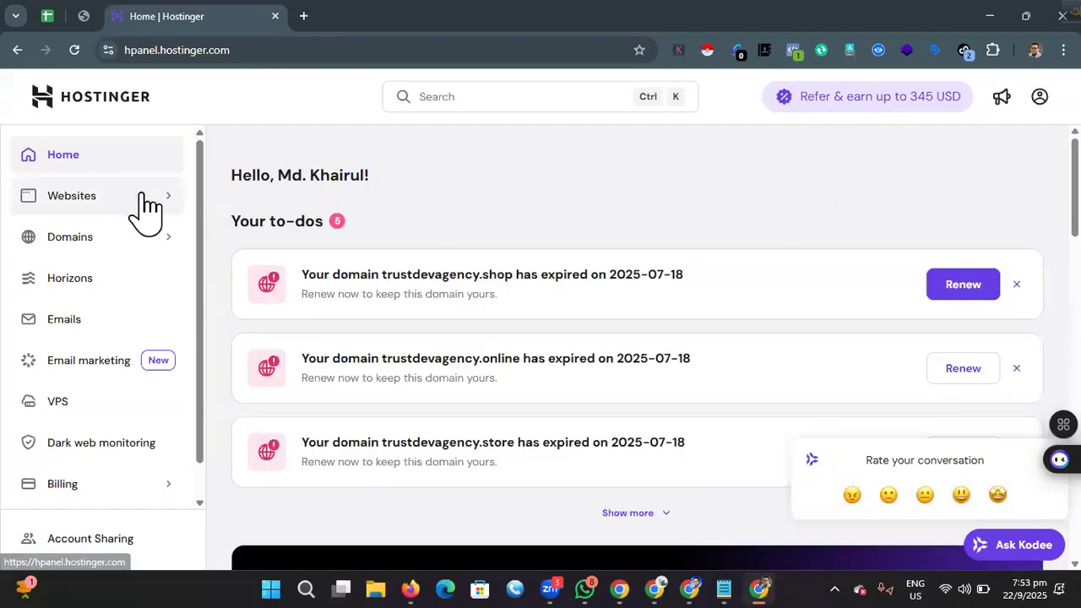
# Open ketteysbd.com's WordPress admin from hPanel's Manage site page and close the old Dashboard tab
pyautogui.scroll(-15, 389, 215)
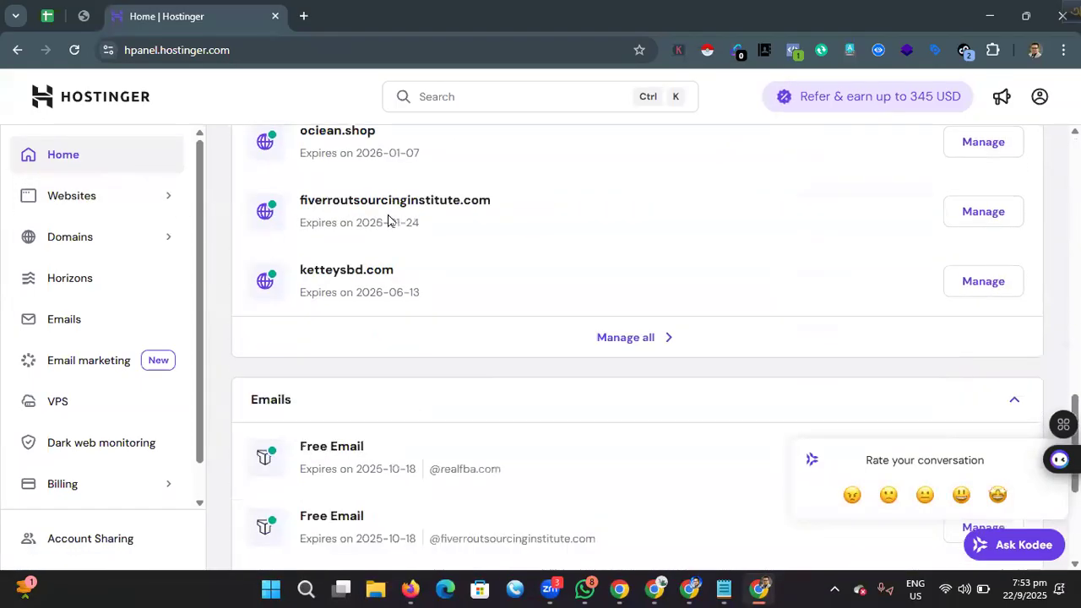
pyautogui.scroll(-1, 388, 221)
pyautogui.click(976, 227)
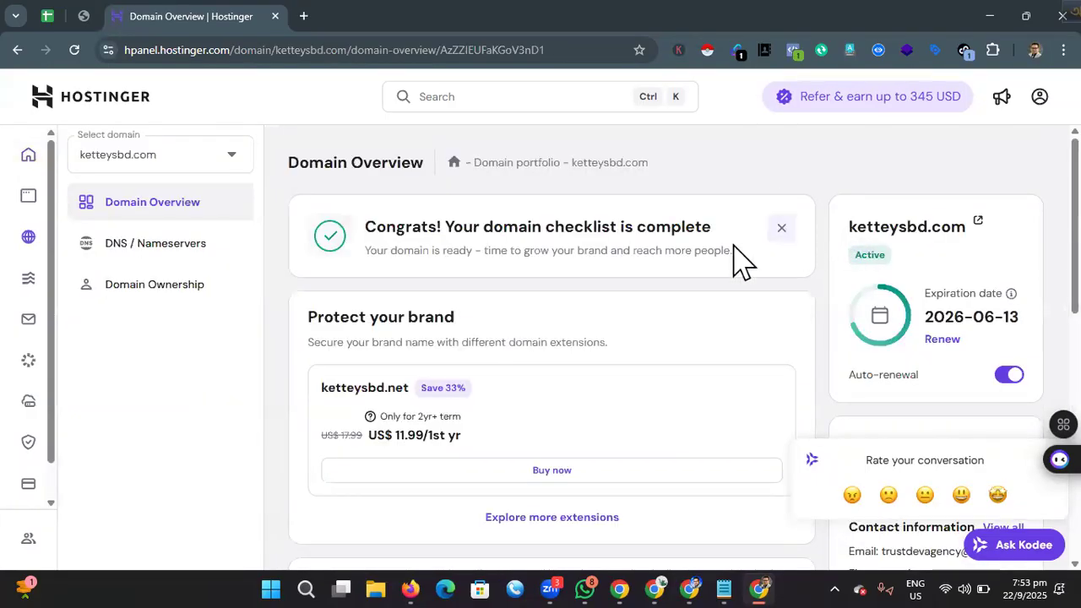
pyautogui.scroll(-3, 732, 257)
pyautogui.click(742, 410)
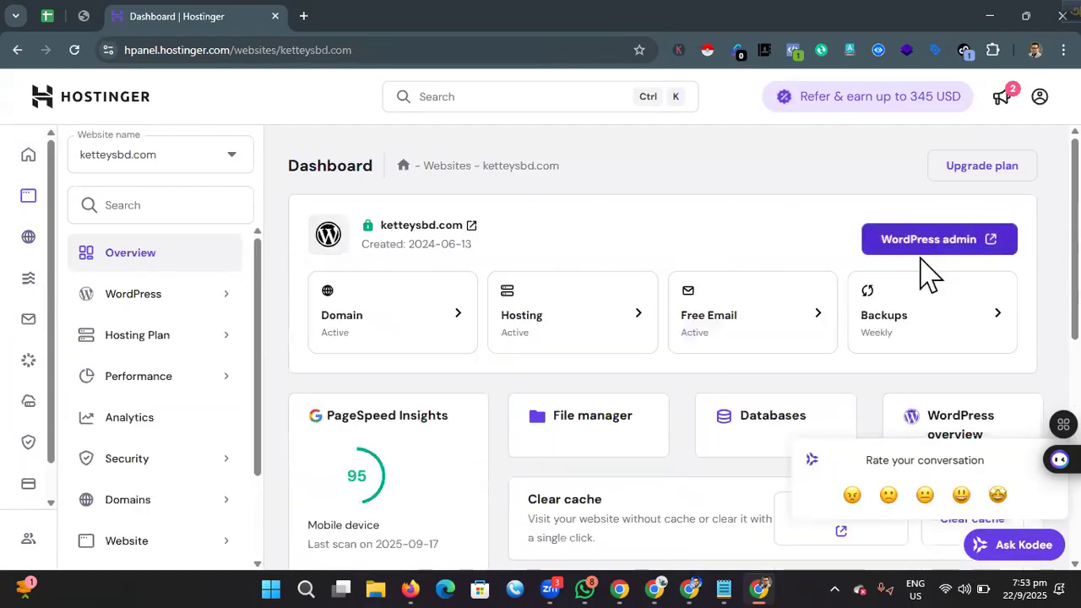
pyautogui.click(922, 245)
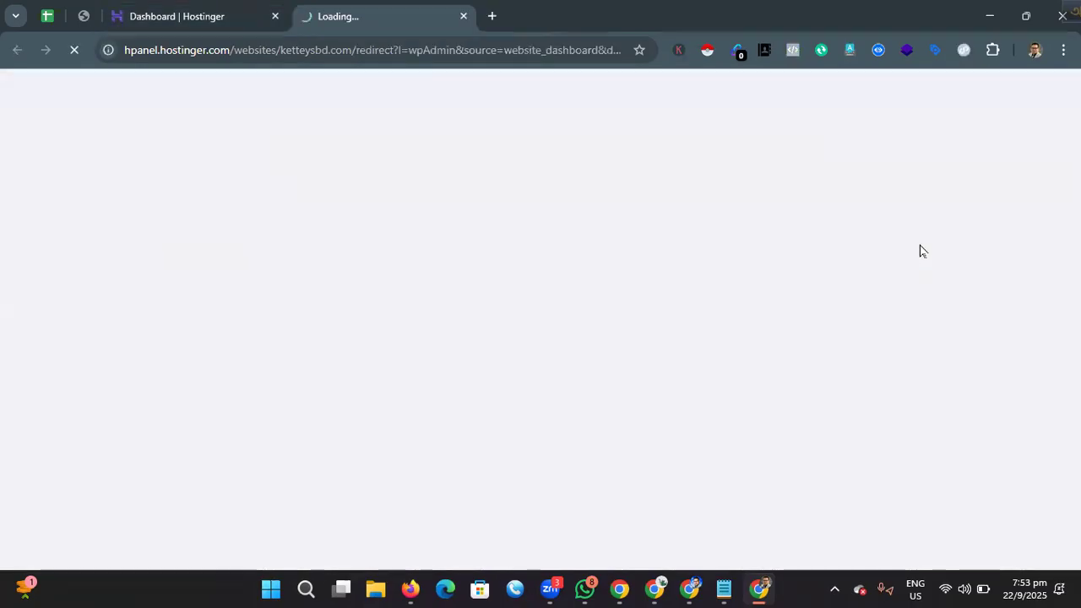
pyautogui.click(277, 17)
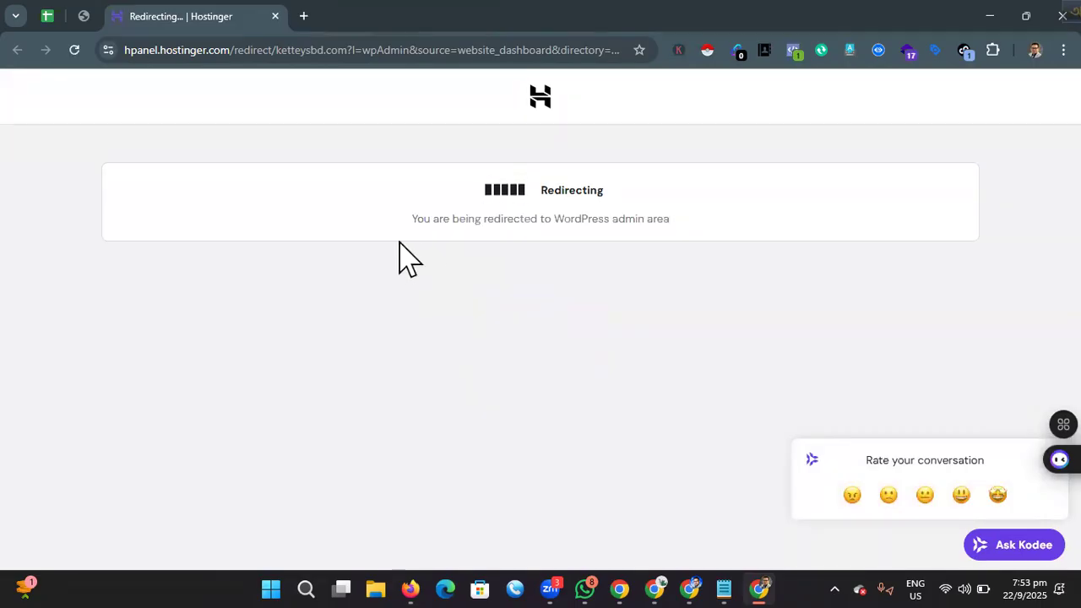
# Search Google for 'Google Tag Manager' in a new tab and open tagmanager.google.com
pyautogui.click(304, 16)
pyautogui.click(312, 46)
pyautogui.write('G')
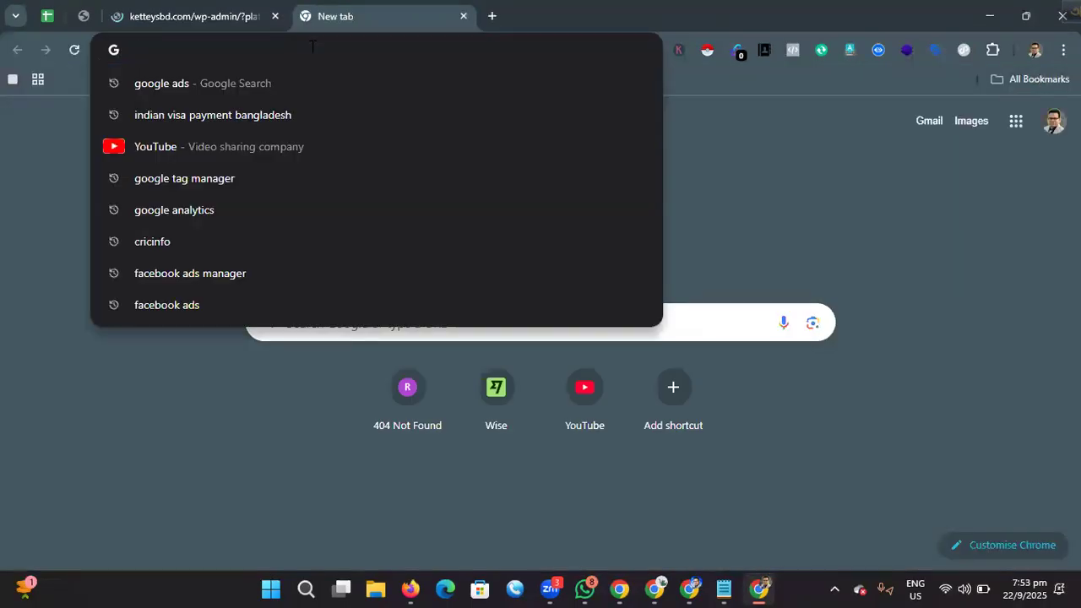
pyautogui.write('oogle tag manager')
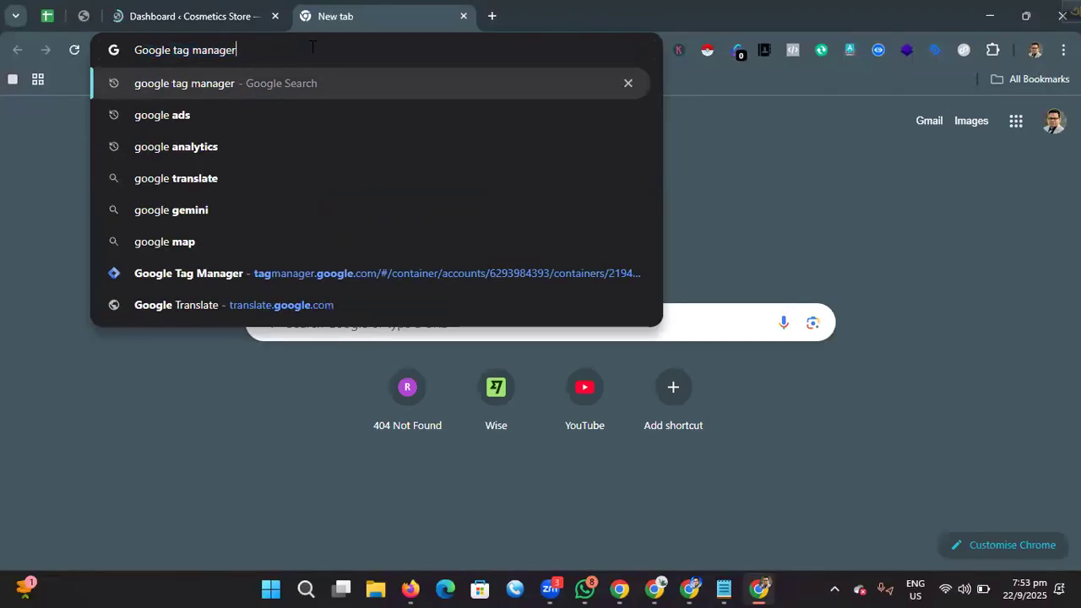
pyautogui.press('Return')
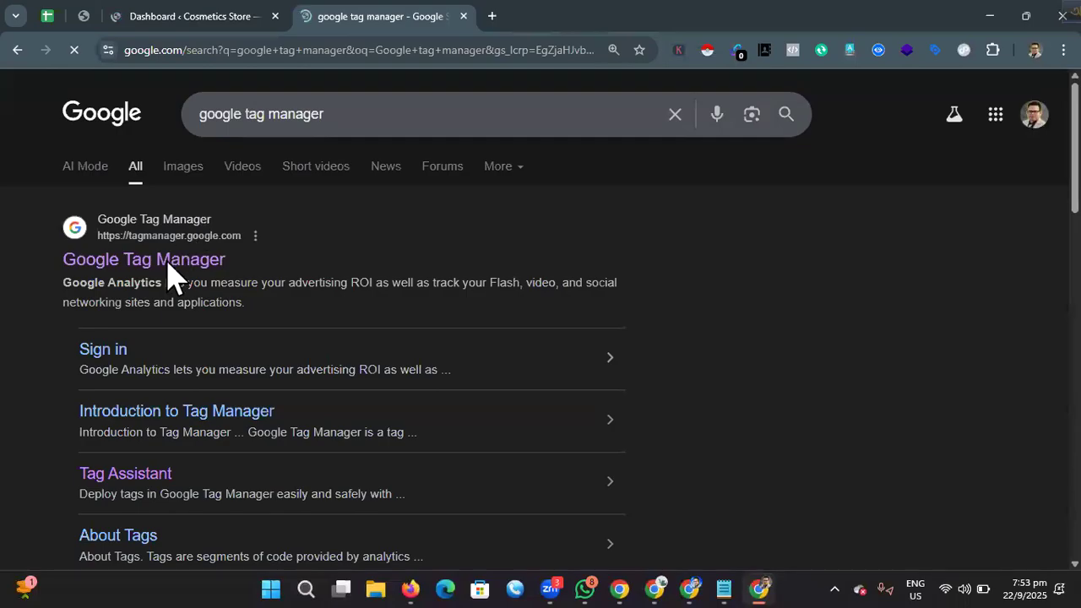
pyautogui.click(166, 269)
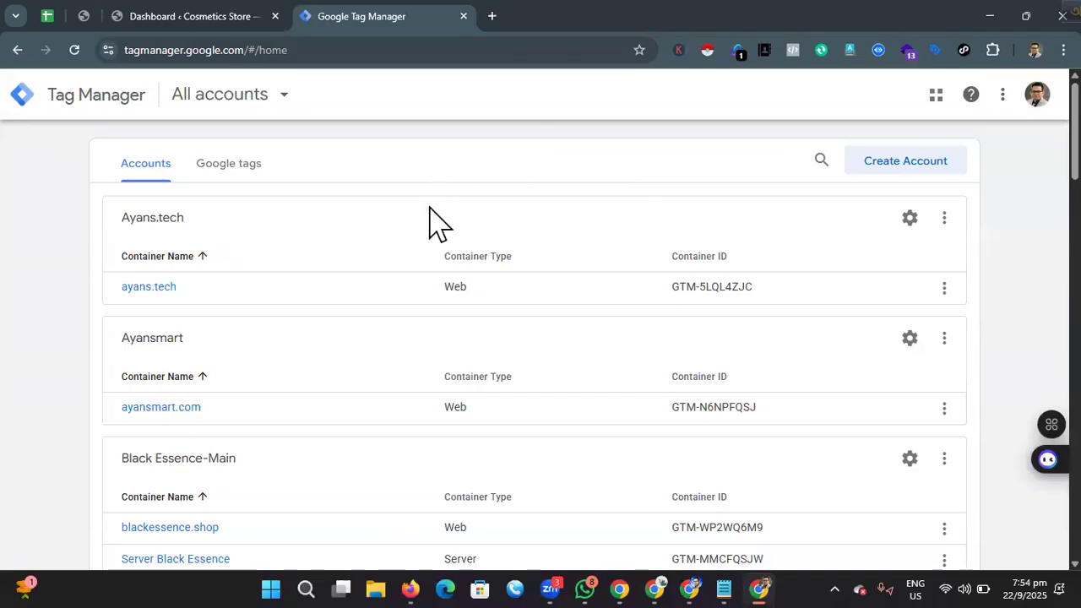
# Start a new Tag Manager account with Create Account
pyautogui.scroll(-3, 436, 254)
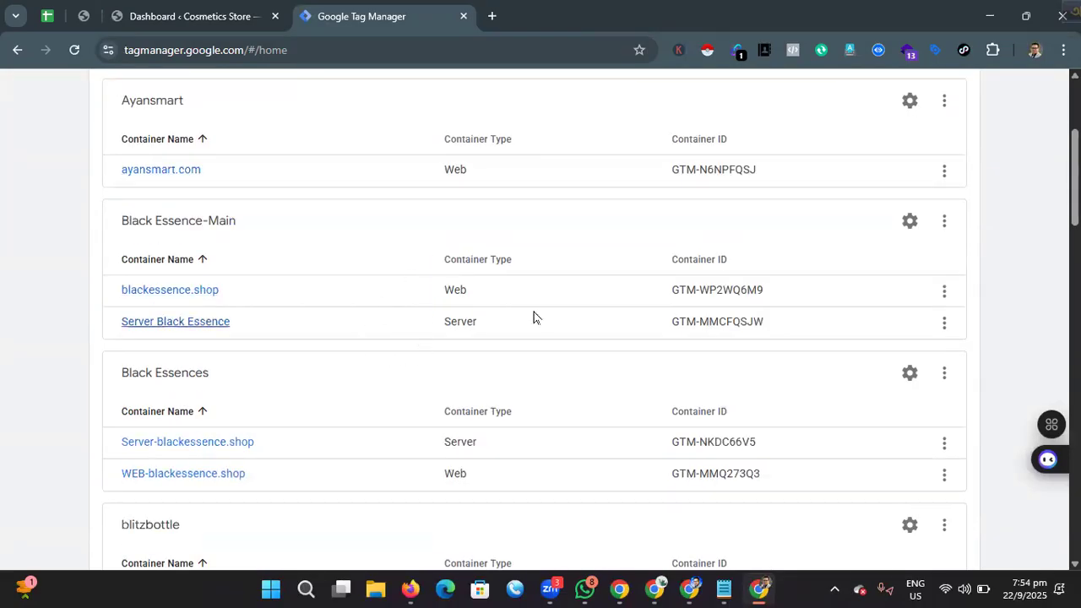
pyautogui.scroll(2, 566, 277)
pyautogui.scroll(1, 566, 276)
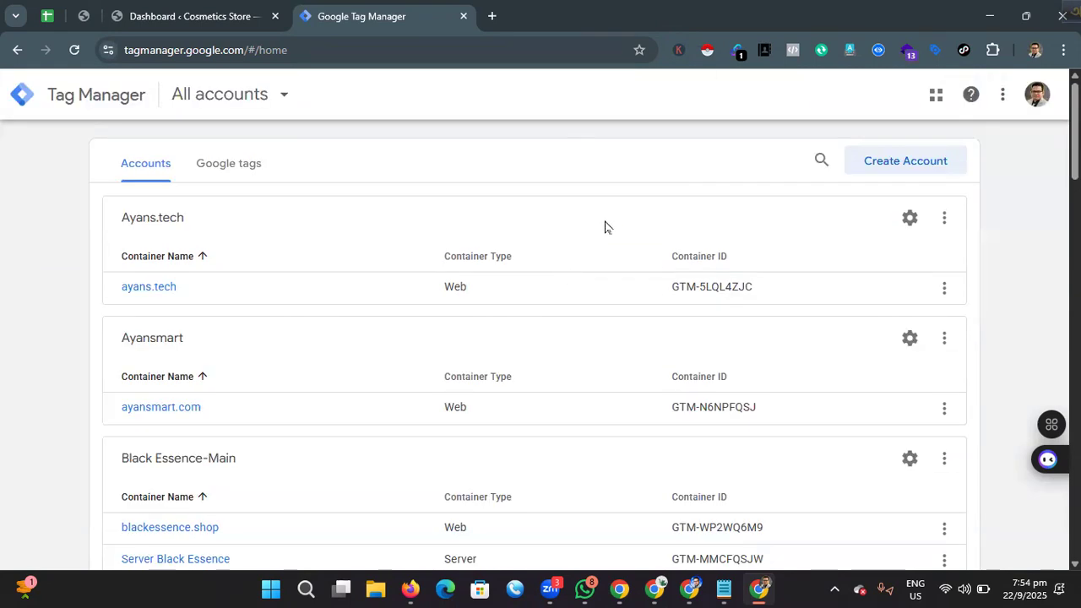
pyautogui.click(913, 162)
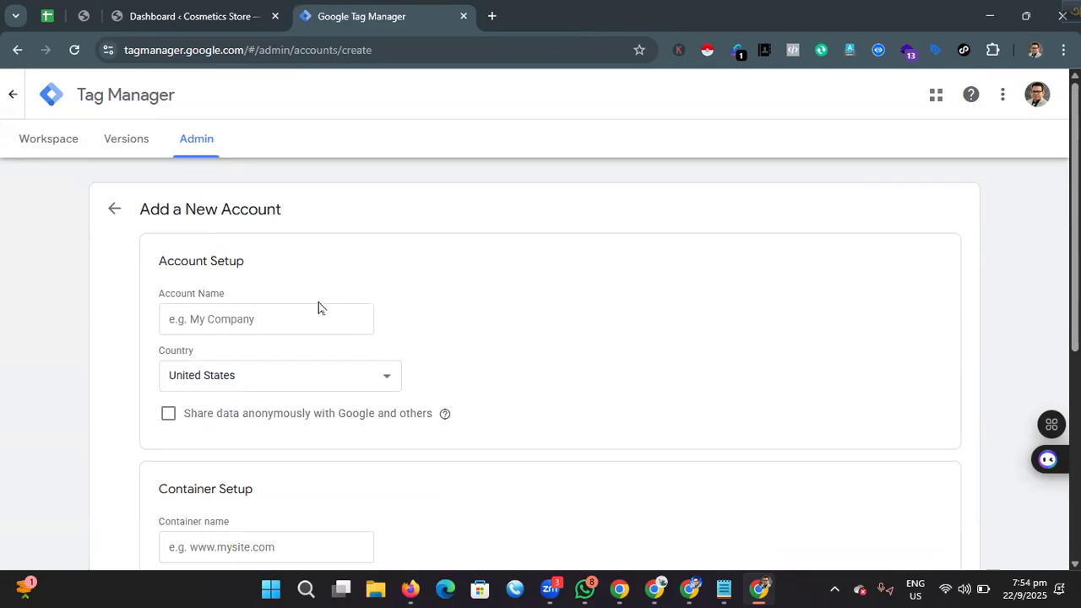
# Copy the site URL, name the account Ketteys BD-Main, choose Bangladesh and opt in to data sharing
pyautogui.click(174, 16)
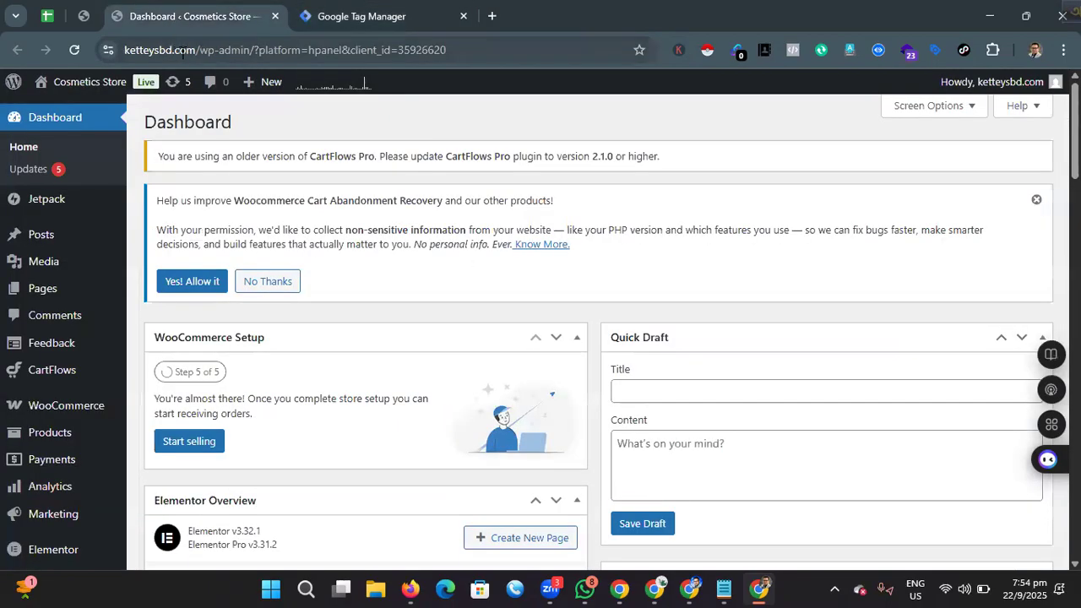
pyautogui.moveTo(193, 51); pyautogui.dragTo(118, 46)
pyautogui.hotkey('ctrl', 'c')
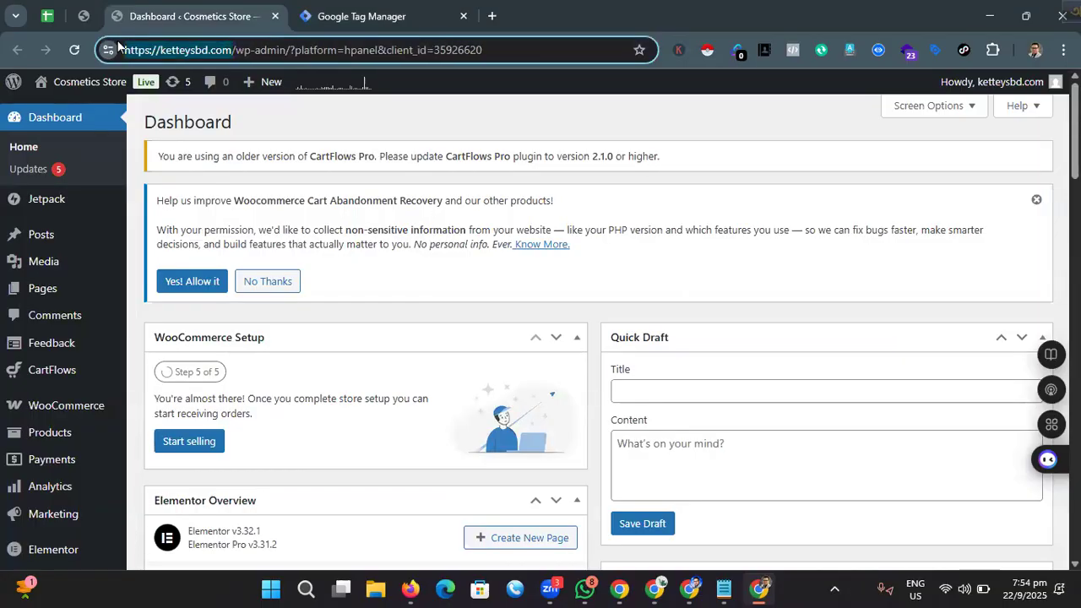
pyautogui.click(362, 16)
pyautogui.click(239, 321)
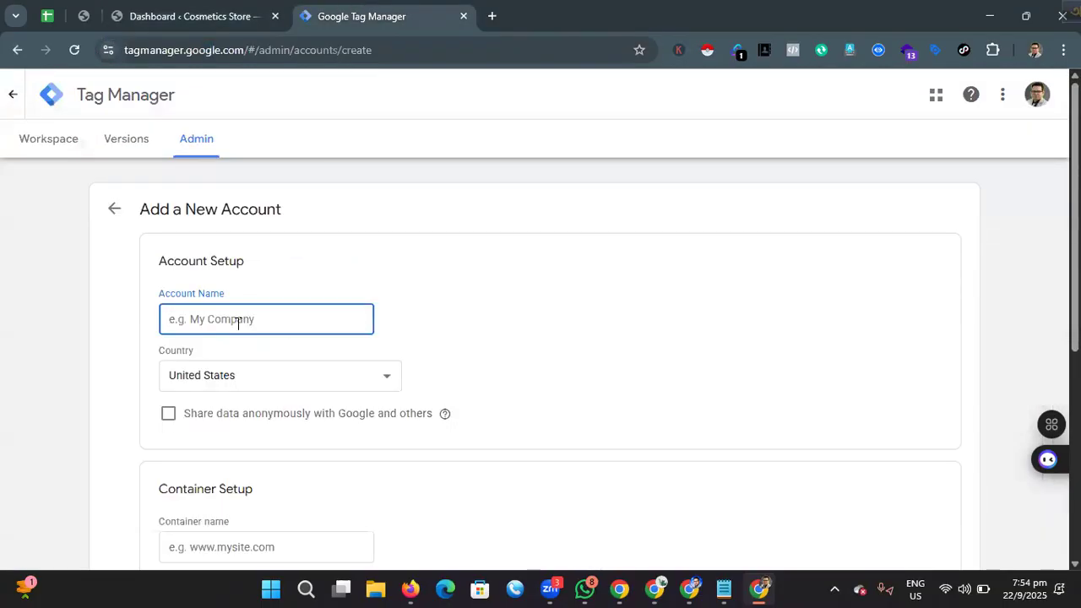
pyautogui.write('Kette')
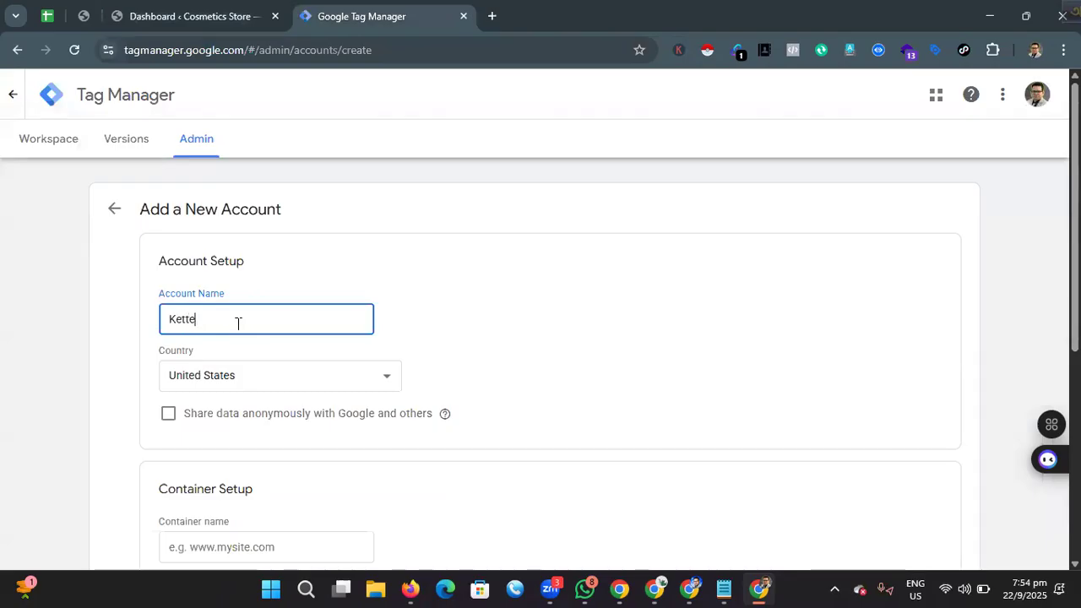
pyautogui.write('ys BD-Main')
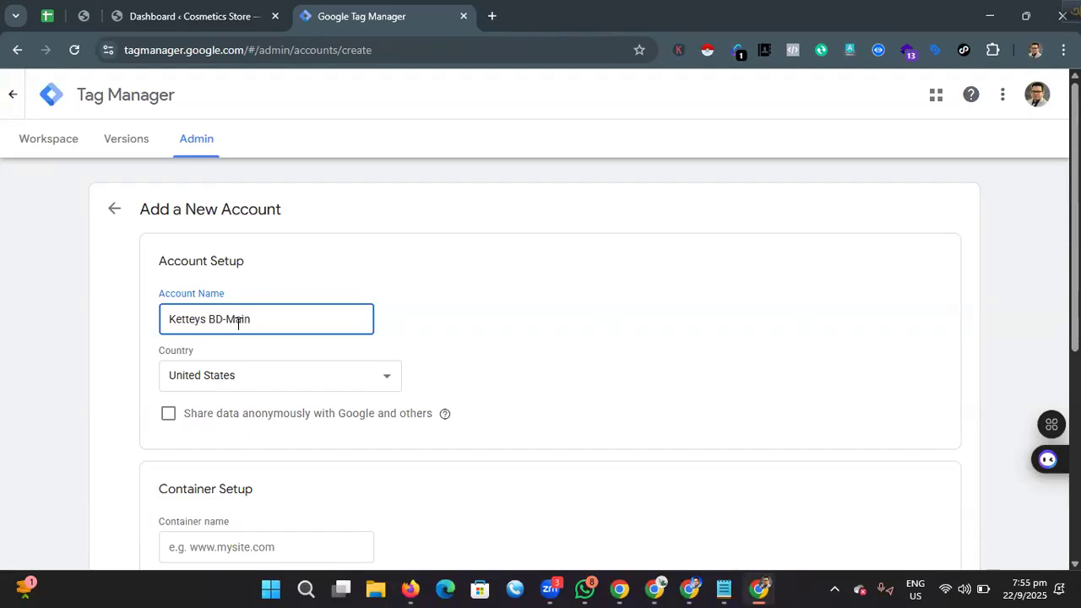
pyautogui.click(273, 384)
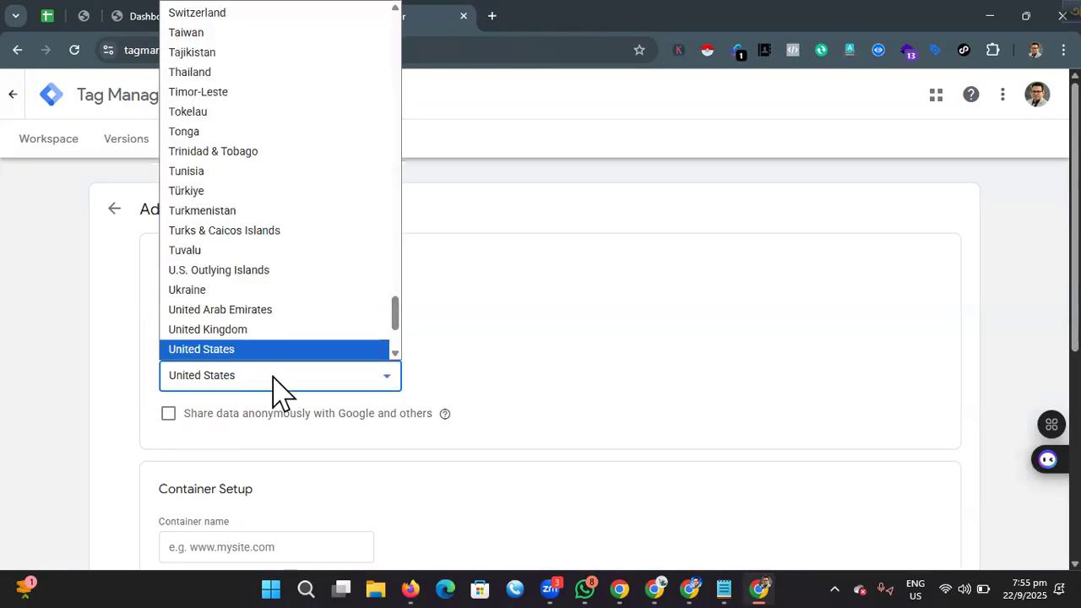
pyautogui.press('b')
pyautogui.click(269, 10)
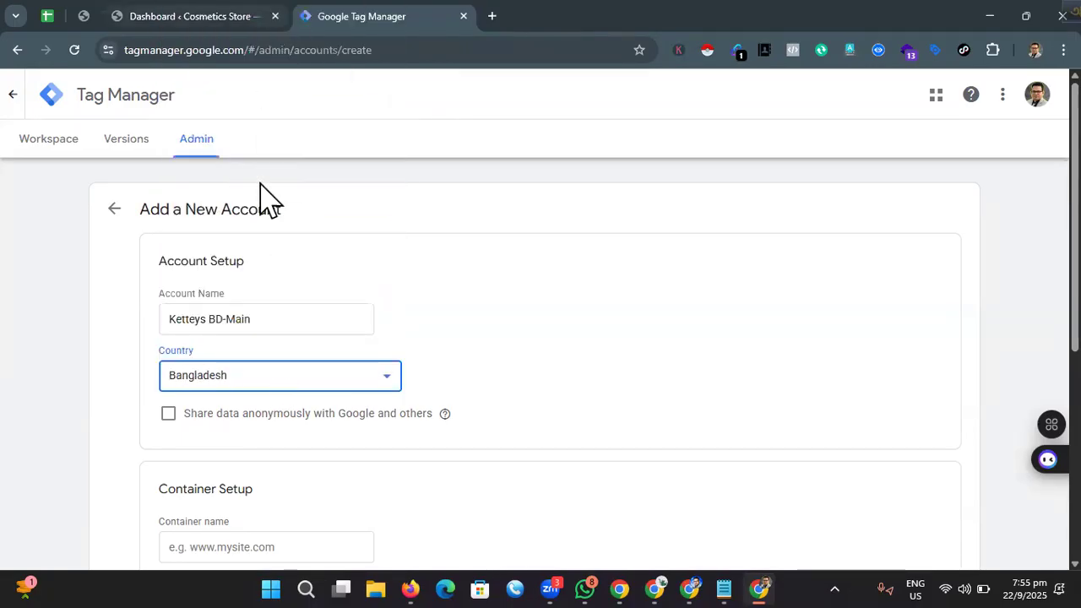
pyautogui.scroll(-3, 262, 236)
pyautogui.click(169, 179)
pyautogui.click(252, 314)
pyautogui.hotkey('ctrl', 'v')
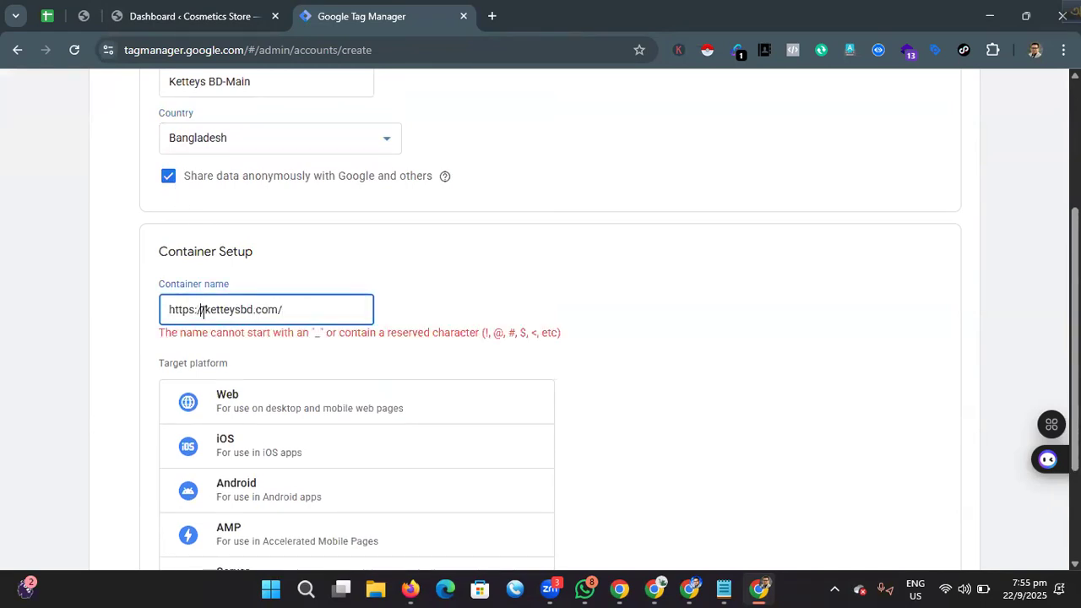
pyautogui.press('Left')
pyautogui.moveTo(207, 310); pyautogui.dragTo(154, 319)
pyautogui.press('BackSpace')
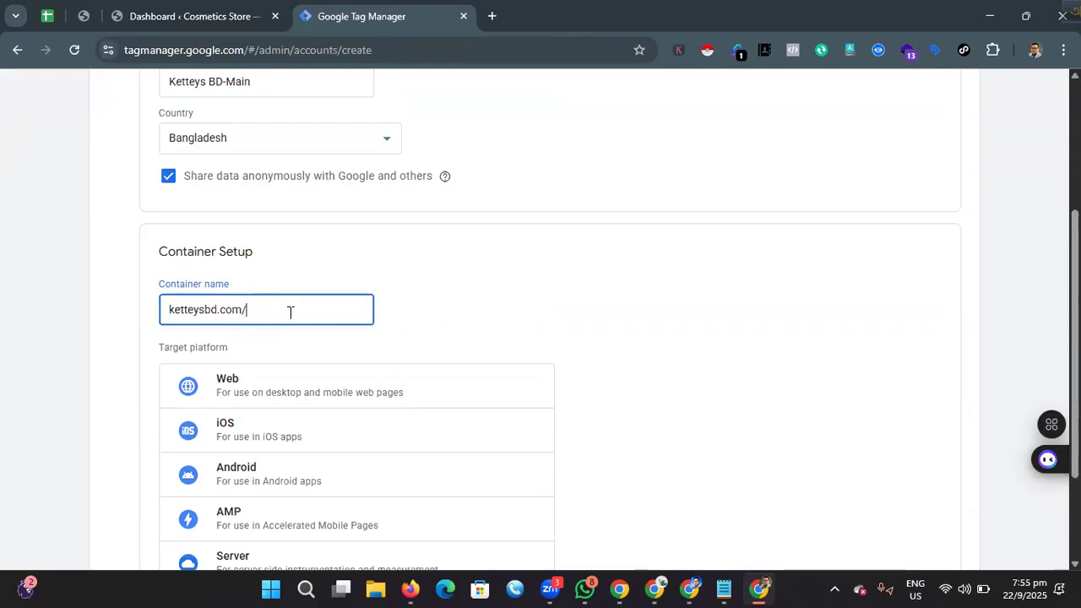
pyautogui.click(314, 388)
pyautogui.scroll(-3, 691, 310)
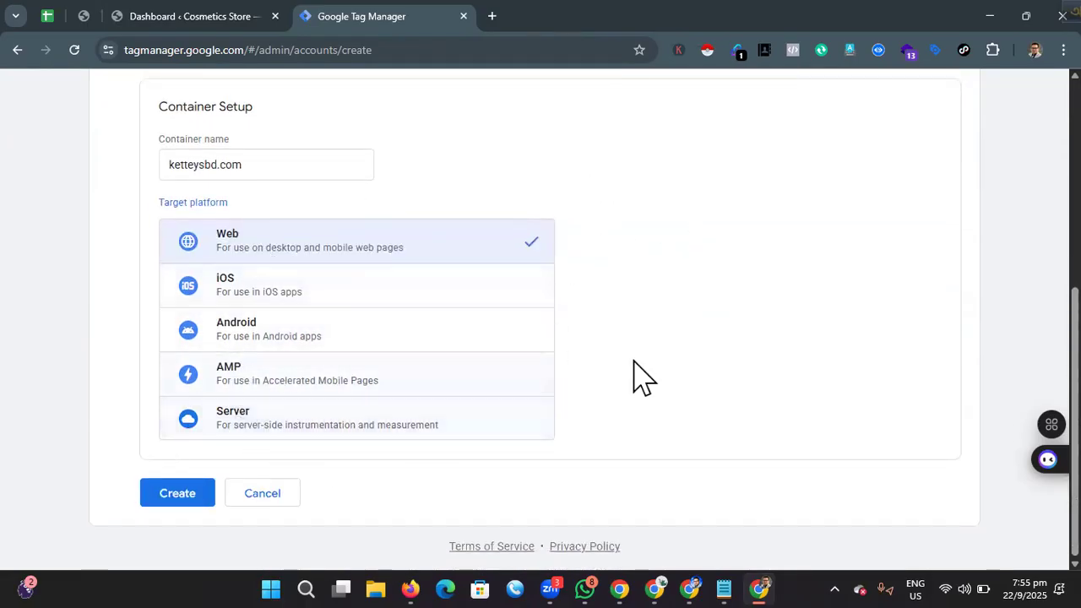
pyautogui.click(168, 505)
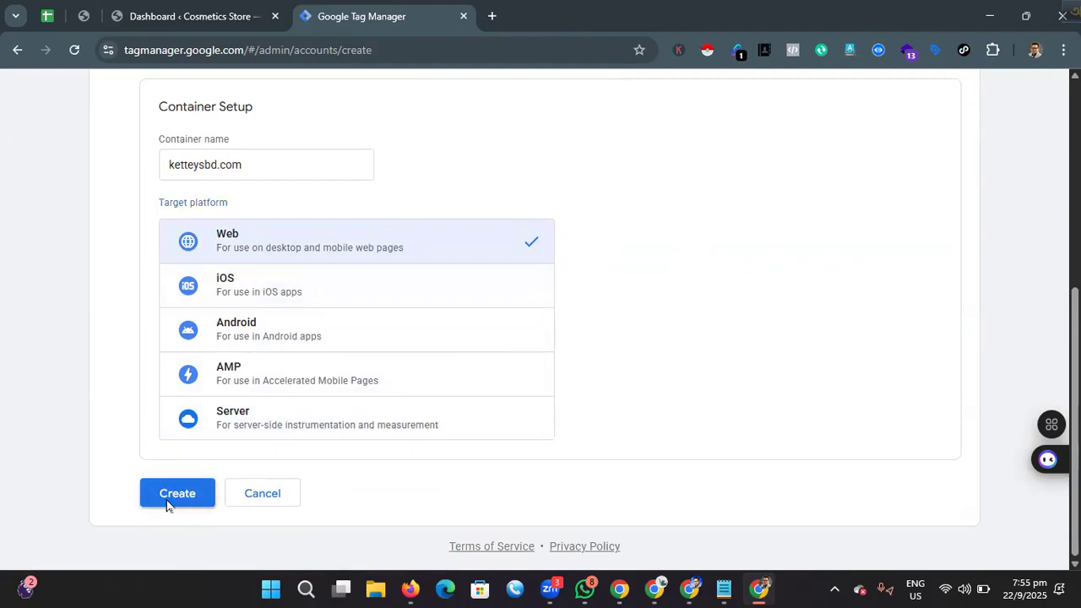
# Accept the Tag Manager terms and select the GTM-KMTCTBQQ container ID in the install code
pyautogui.click(225, 546)
pyautogui.click(1009, 101)
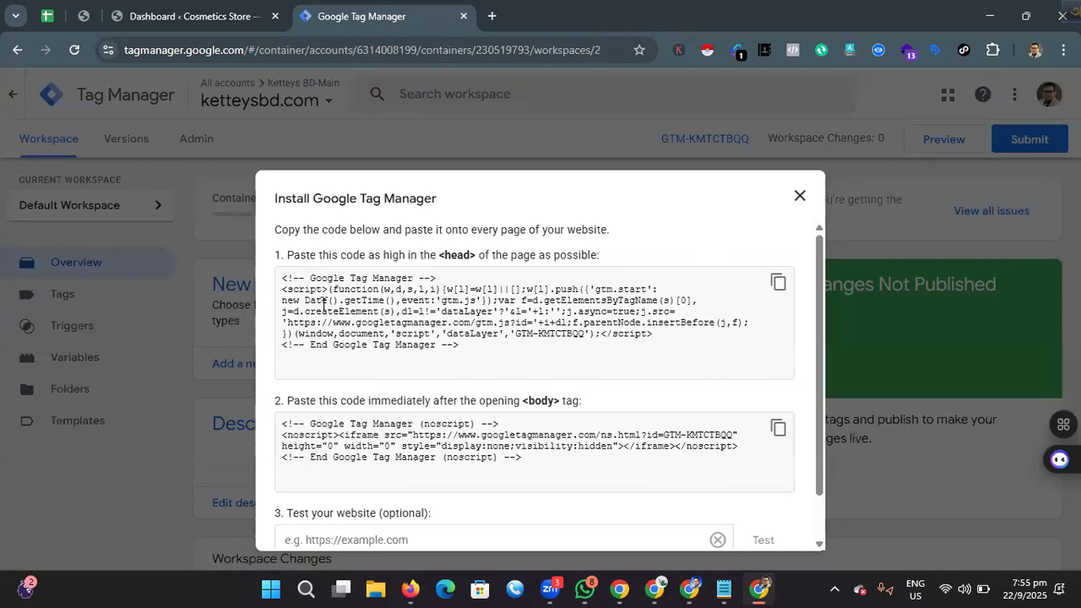
pyautogui.moveTo(510, 338); pyautogui.dragTo(582, 338)
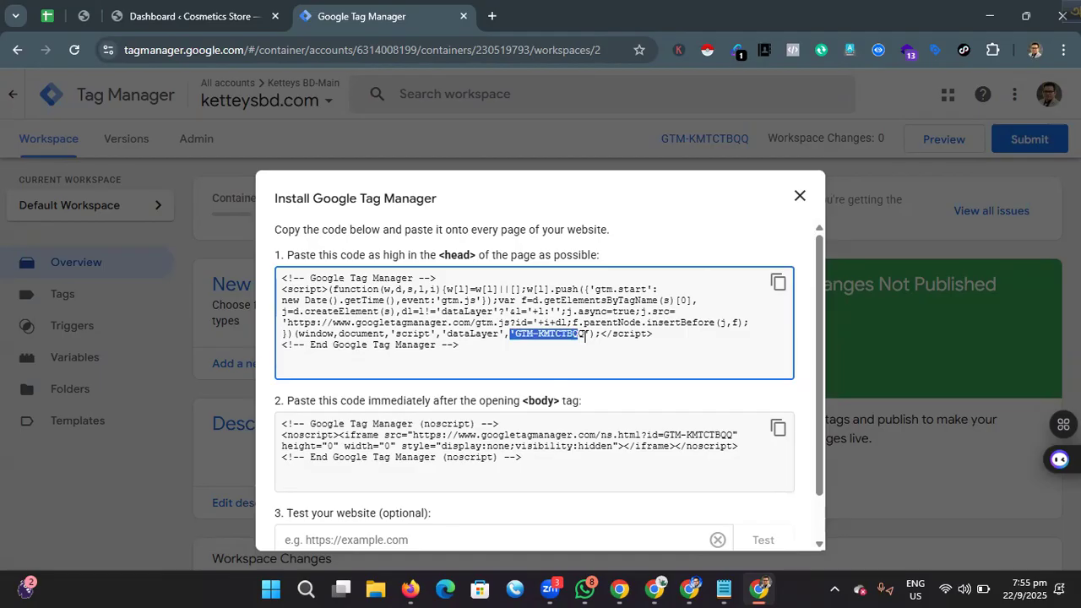
pyautogui.click(557, 332)
pyautogui.moveTo(512, 332); pyautogui.dragTo(581, 332)
pyautogui.click(585, 329)
pyautogui.moveTo(583, 331); pyautogui.dragTo(517, 329)
pyautogui.hotkey('ctrl', 'c')
pyautogui.click(239, 19)
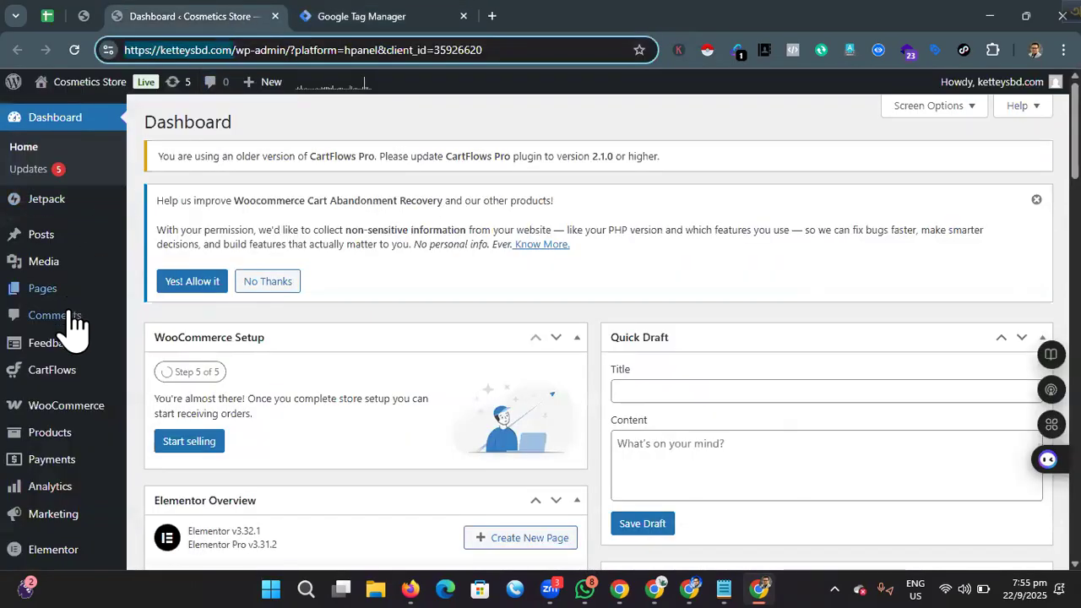
# Search Add Plugin for 'GTM' and install the GTM4WP plugin
pyautogui.scroll(-3, 75, 328)
pyautogui.moveTo(64, 446)
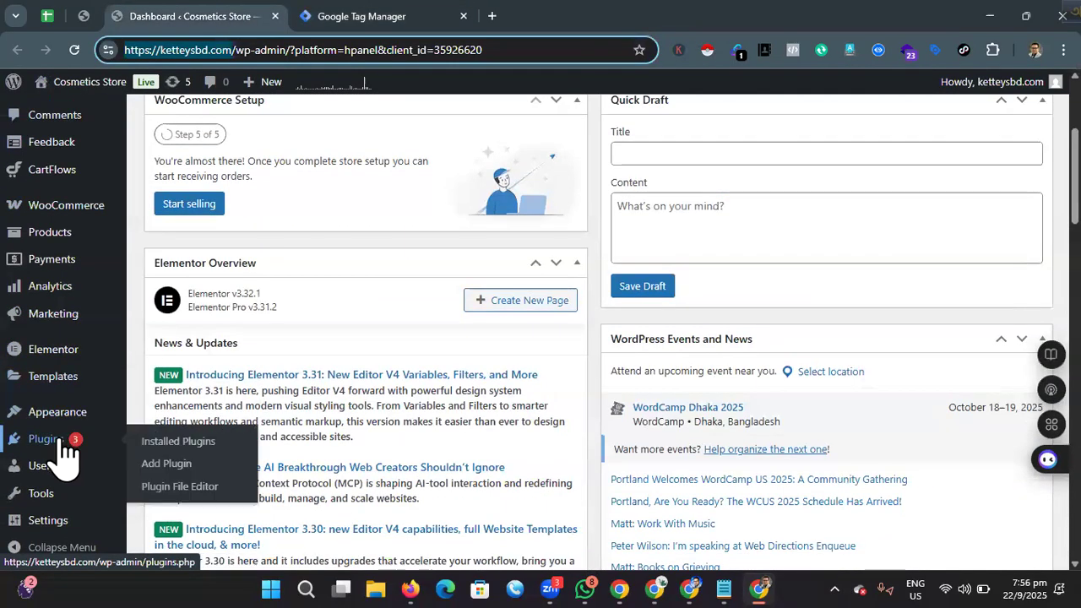
pyautogui.click(176, 463)
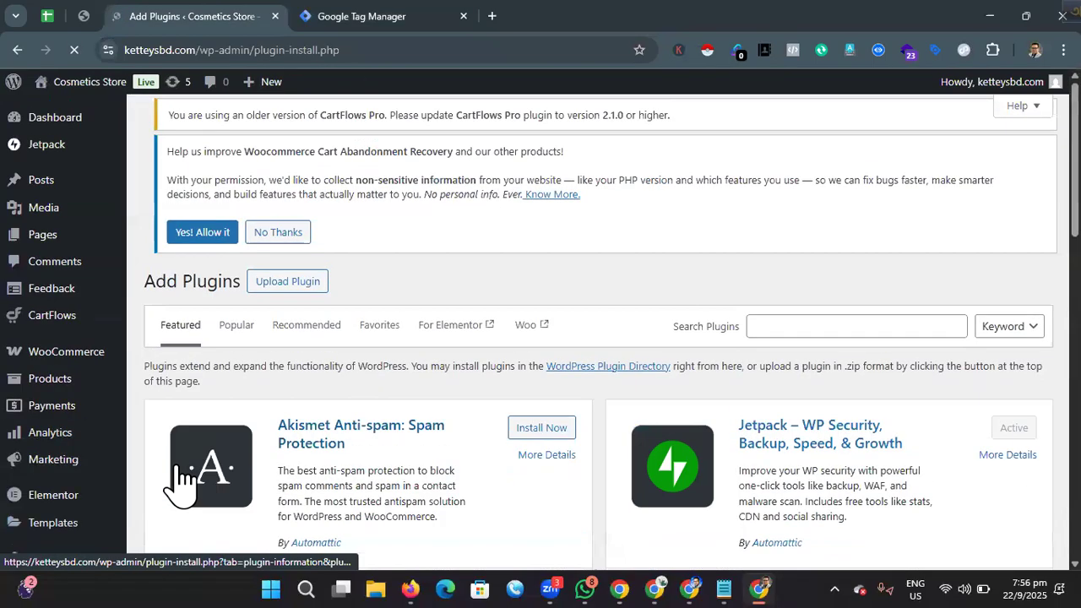
pyautogui.click(799, 337)
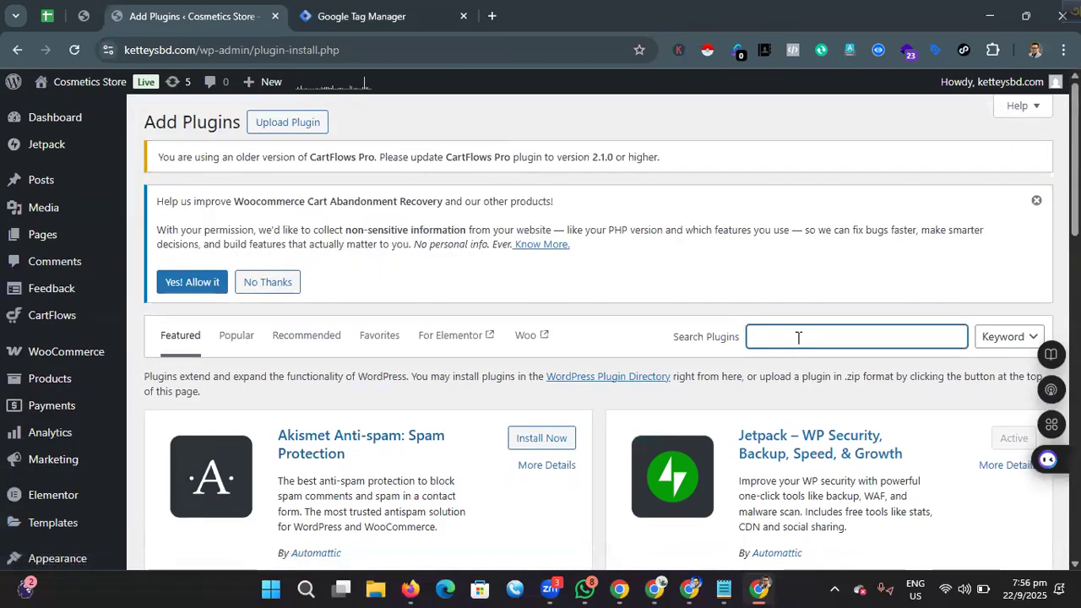
pyautogui.write('GTM')
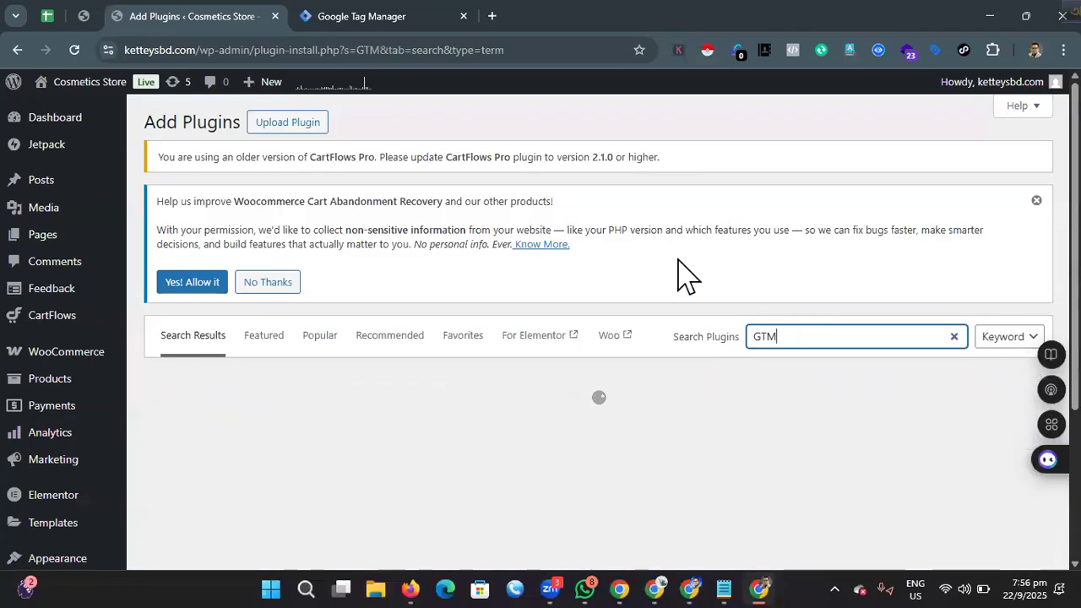
pyautogui.scroll(-3, 688, 276)
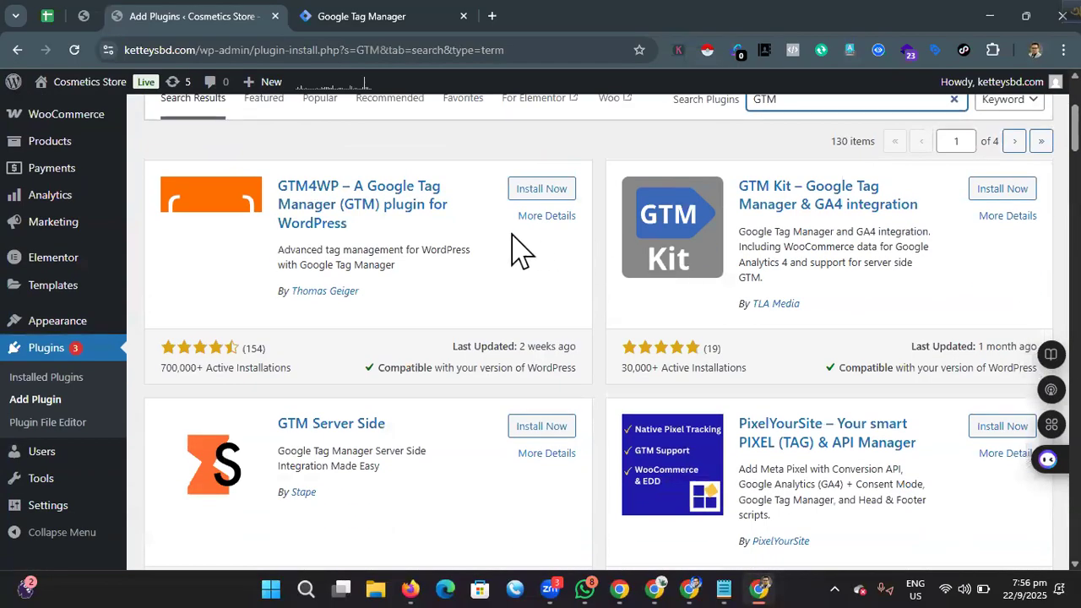
pyautogui.click(532, 191)
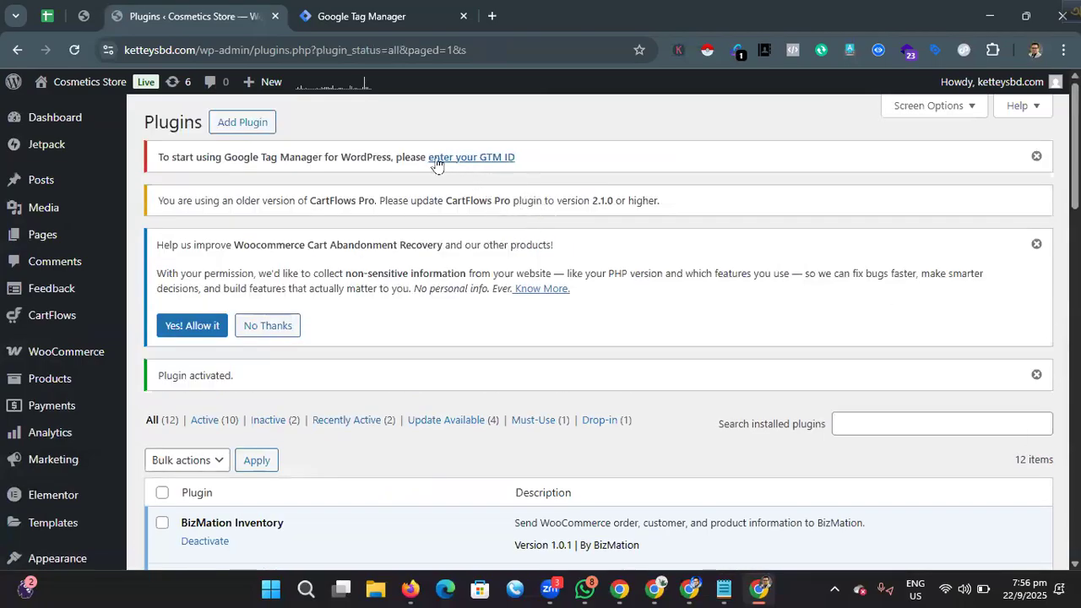
# Paste GTM-KMTCTBQQ as the GTM4WP Google Tag Manager ID, recopying it from Tag Manager's install code
pyautogui.click(471, 160)
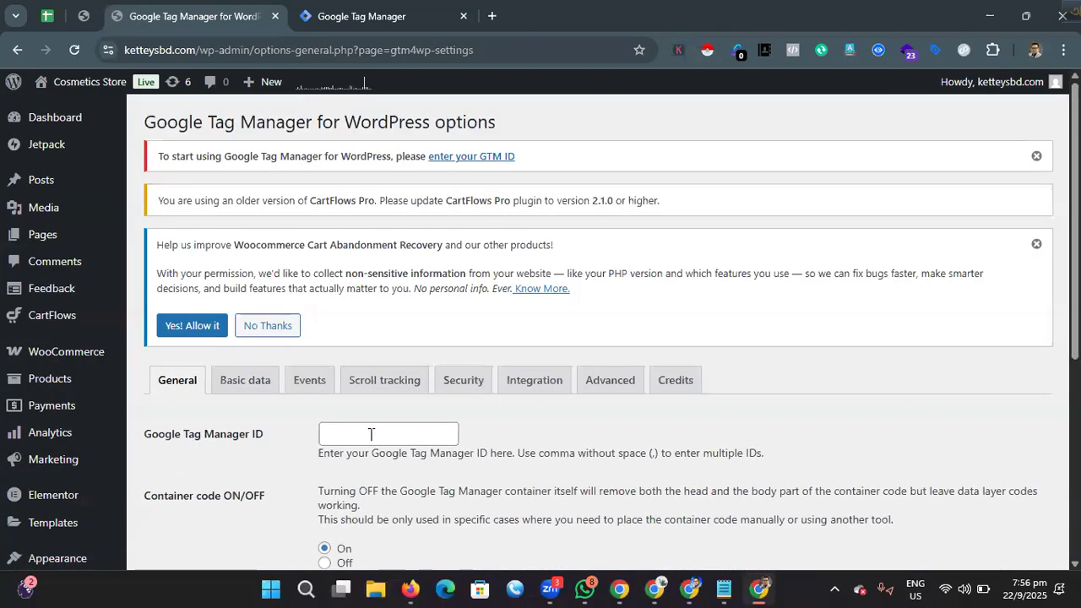
pyautogui.click(370, 435)
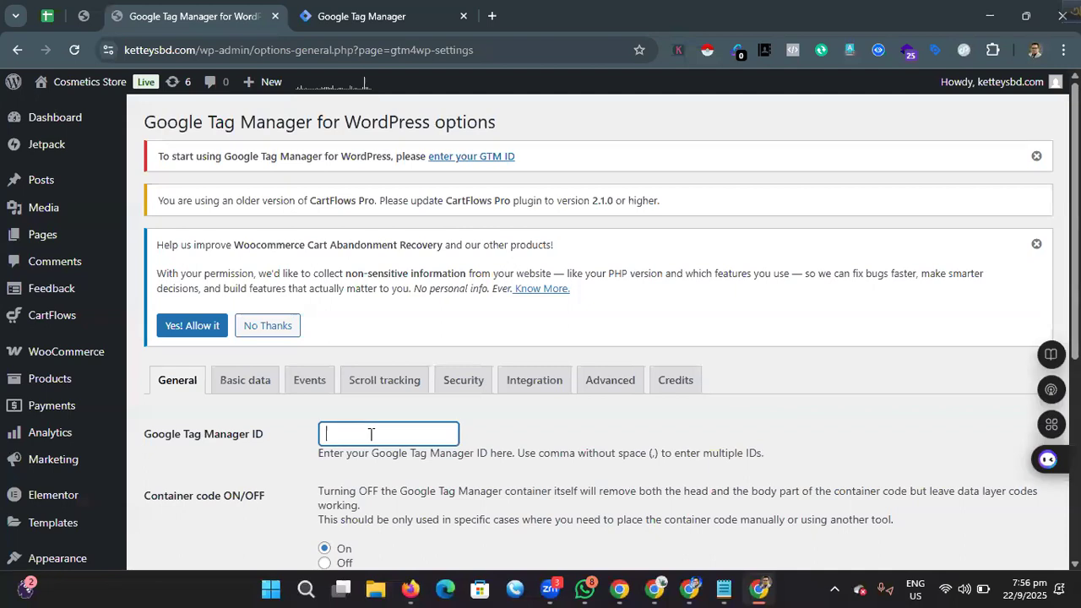
pyautogui.hotkey('ctrl', 'v')
pyautogui.click(452, 16)
pyautogui.click(800, 196)
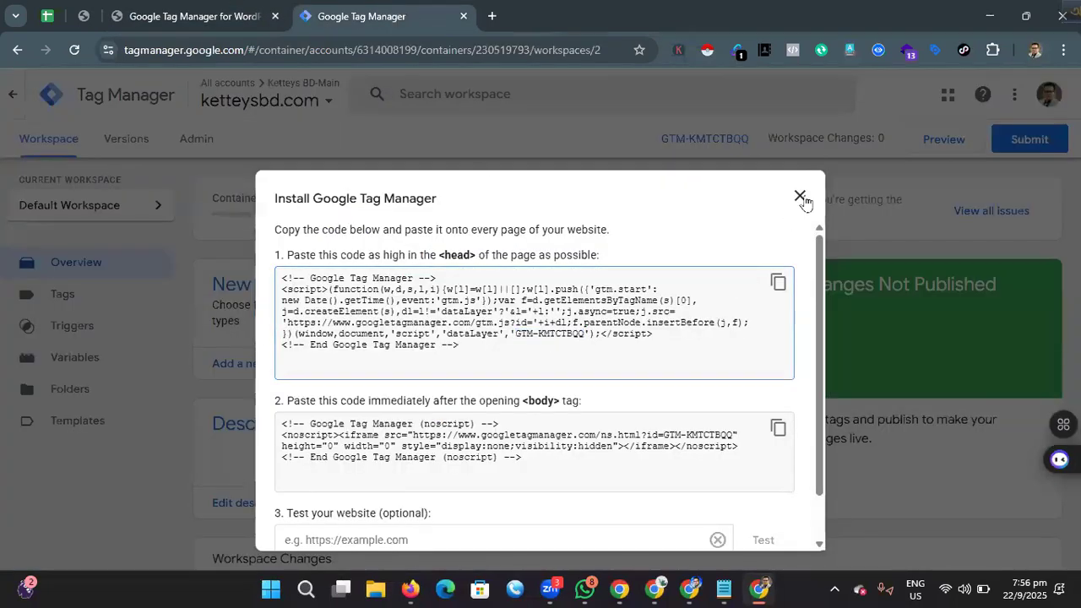
pyautogui.click(698, 140)
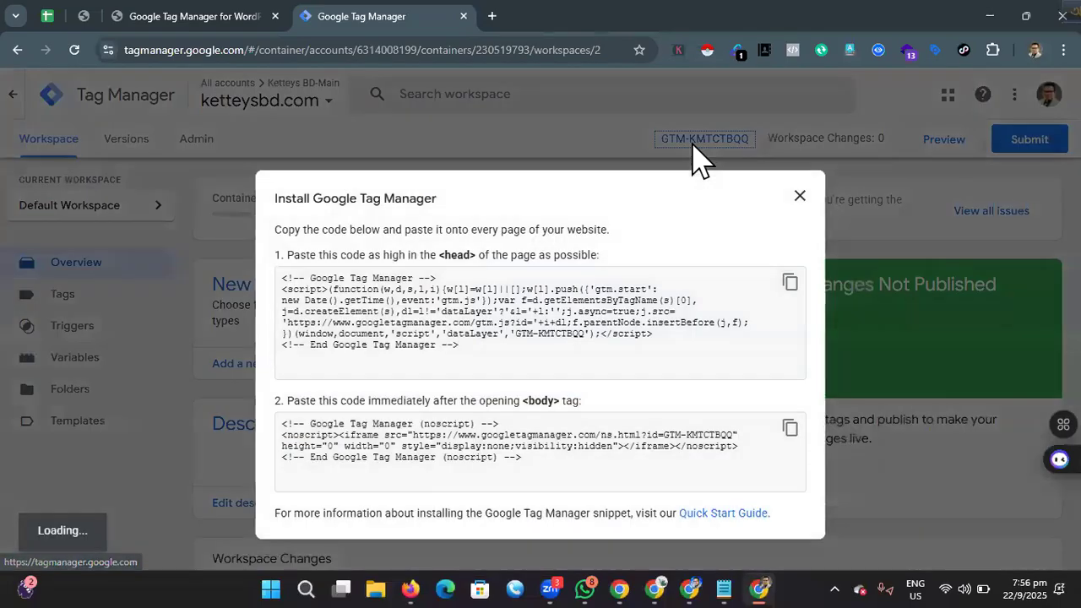
pyautogui.moveTo(511, 334); pyautogui.dragTo(577, 336)
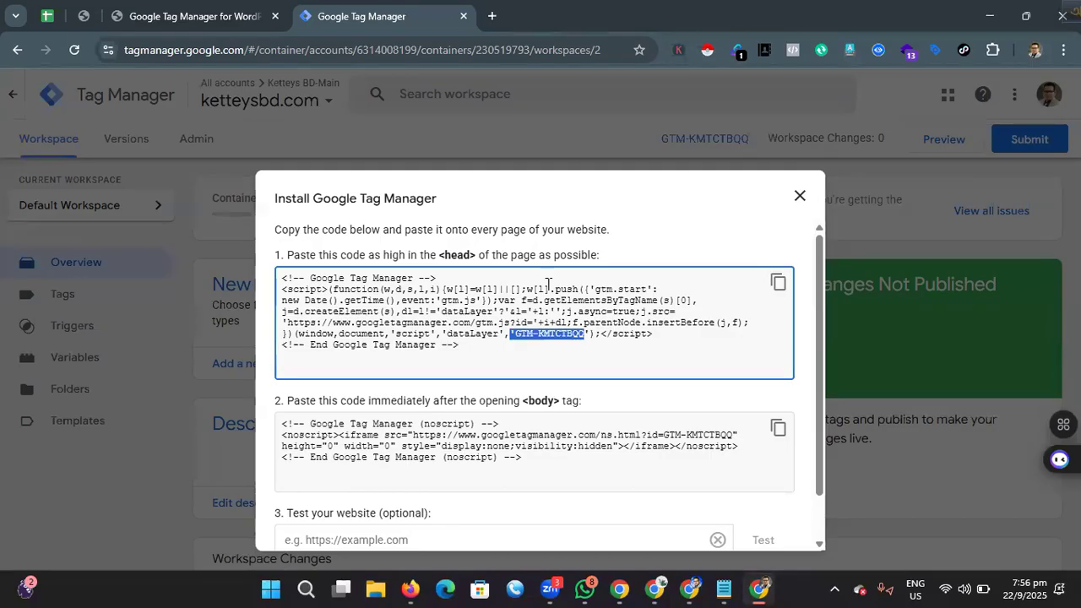
pyautogui.click(217, 15)
# Leave container compatibility mode Off (no tweak) and save the GTM4WP settings
pyautogui.scroll(-3, 391, 373)
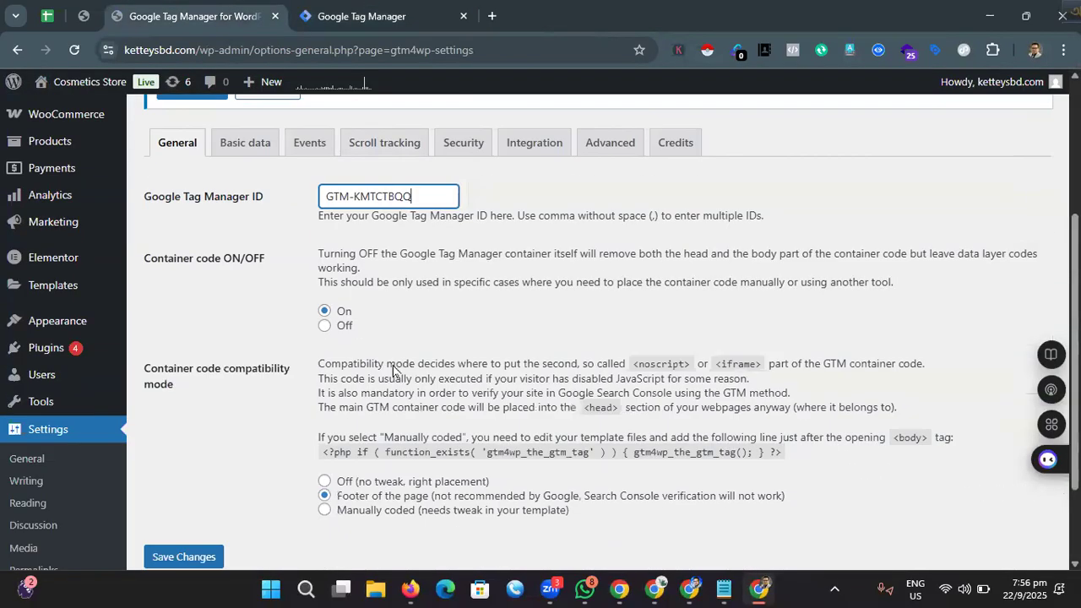
pyautogui.moveTo(143, 259); pyautogui.dragTo(239, 266)
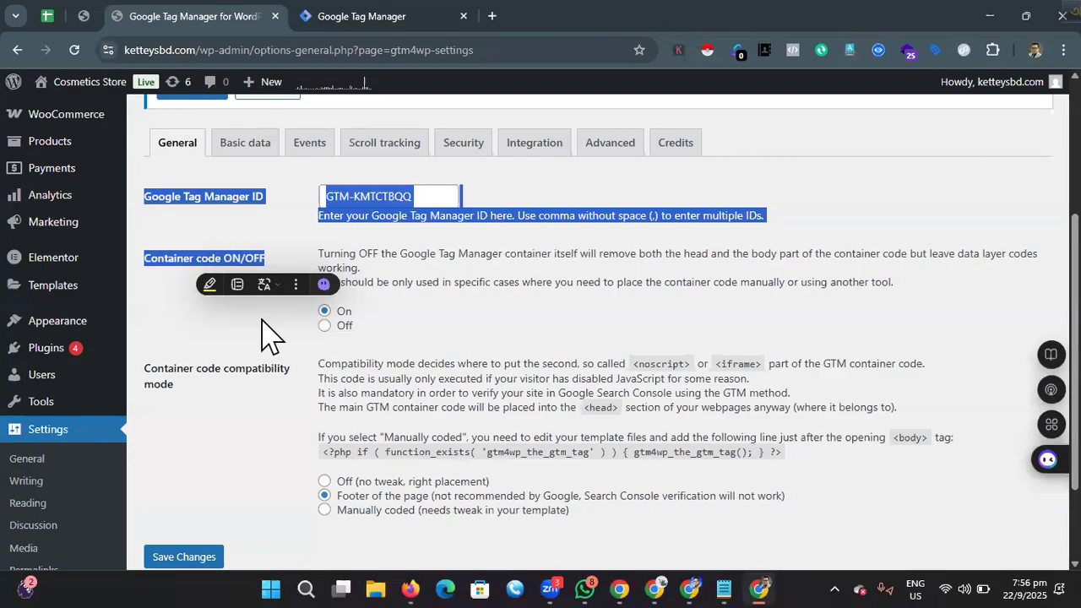
pyautogui.click(335, 311)
pyautogui.click(201, 558)
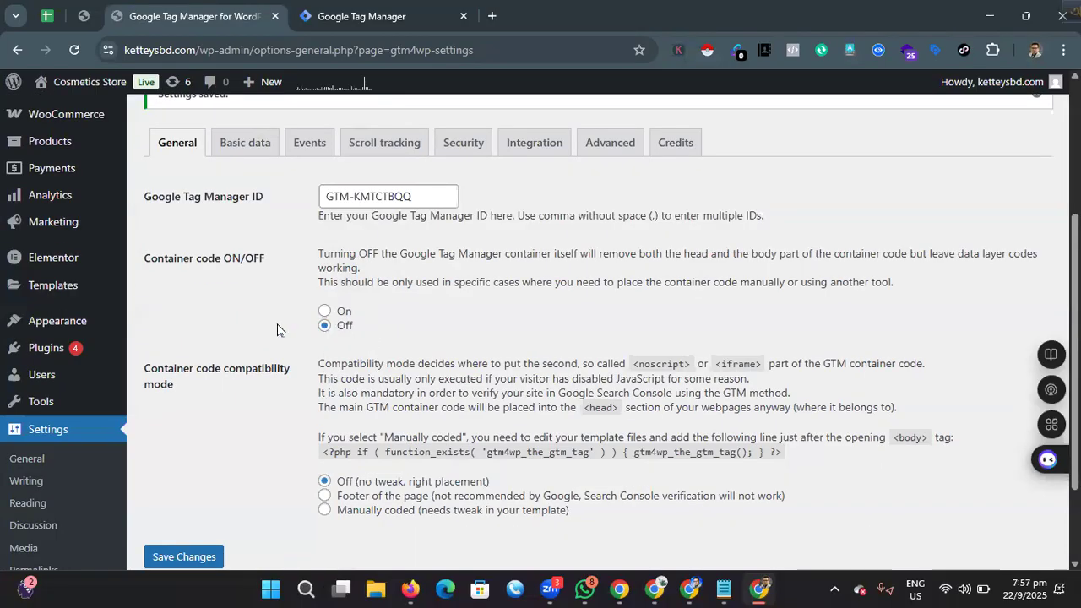
pyautogui.click(185, 557)
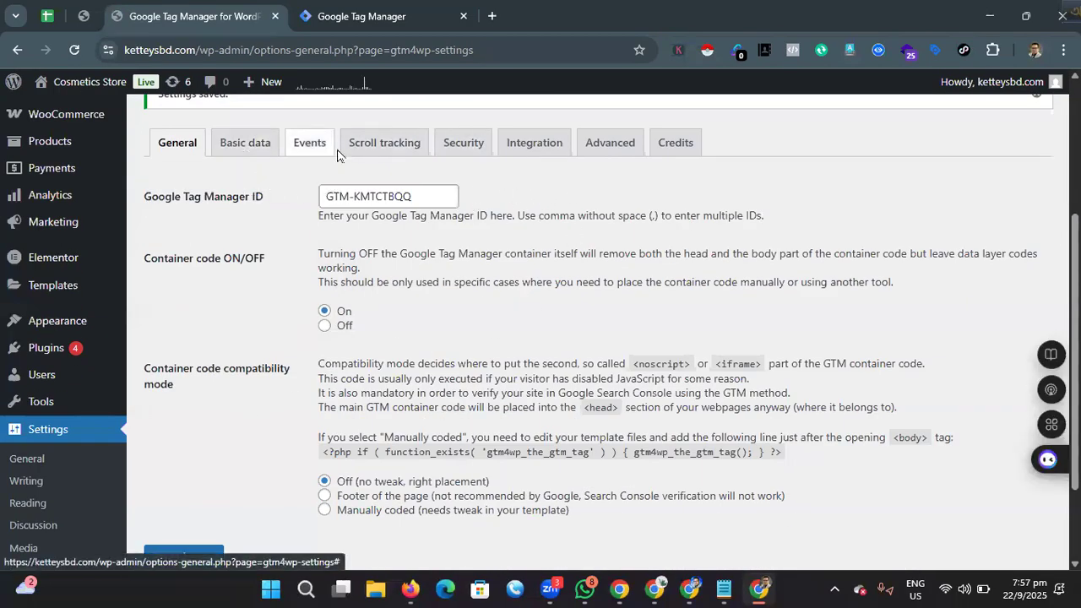
# In WooCommerce integration, enable e-commerce tracking, full category path, and customer and order data
pyautogui.click(253, 154)
pyautogui.click(534, 151)
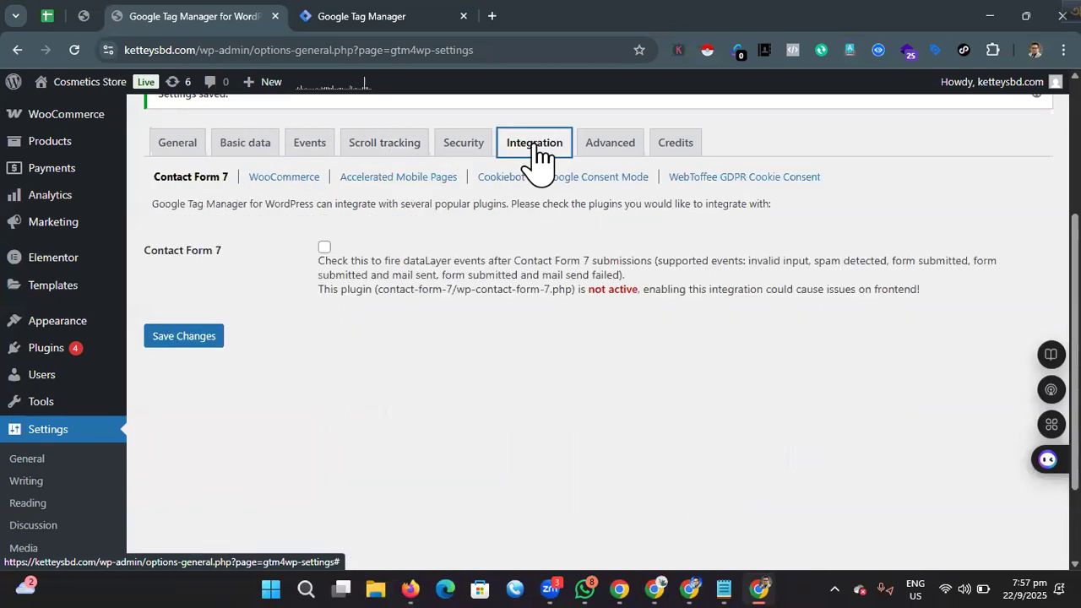
pyautogui.click(284, 180)
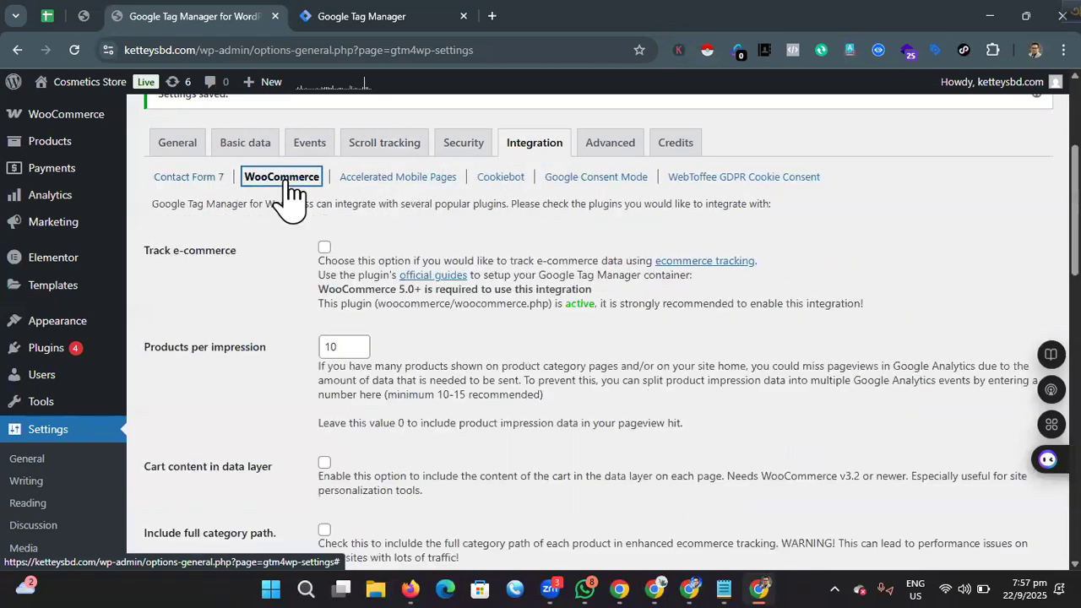
pyautogui.click(324, 248)
pyautogui.scroll(-2, 406, 245)
pyautogui.scroll(-1, 406, 245)
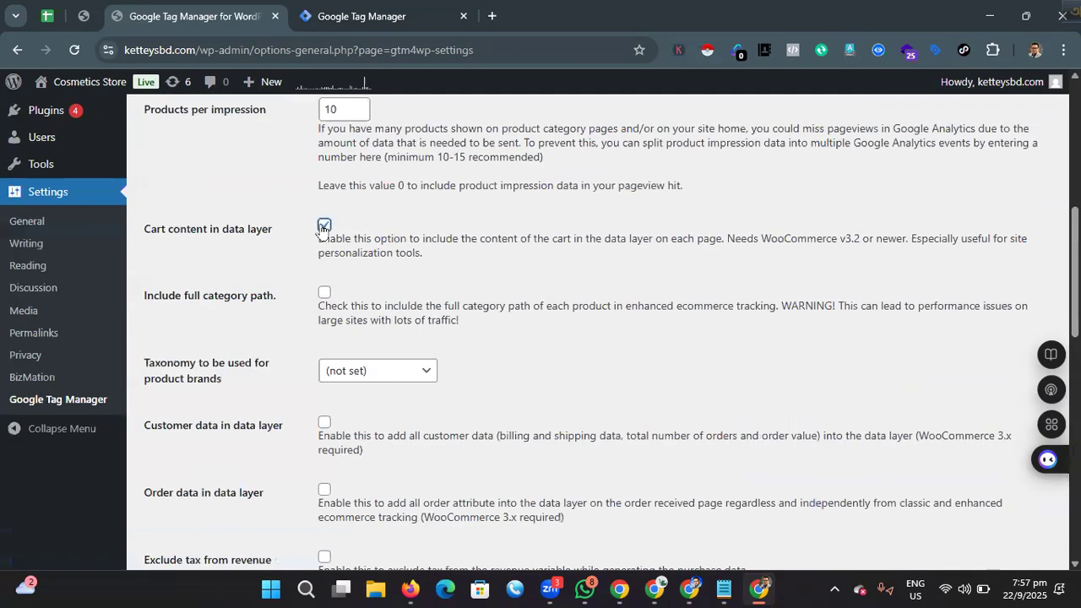
pyautogui.click(325, 292)
pyautogui.scroll(-3, 328, 198)
pyautogui.click(325, 186)
pyautogui.click(324, 252)
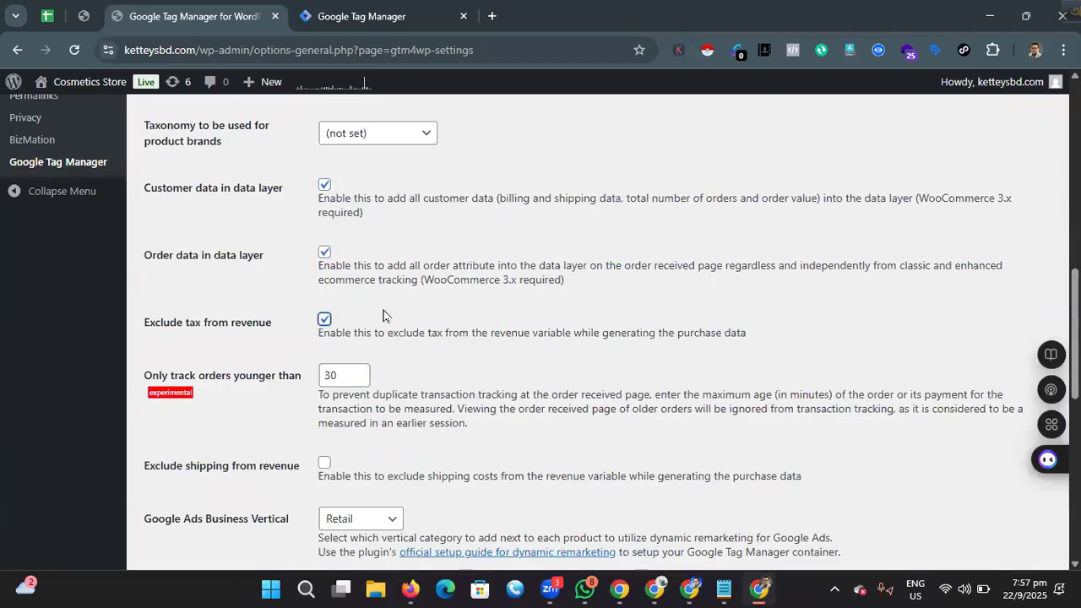
# Enable shipping exclusion, SKU IDs, parent view_item, no order flagging and ecommerce clearing, then save
pyautogui.scroll(-6, 384, 315)
pyautogui.scroll(3, 370, 309)
pyautogui.click(324, 226)
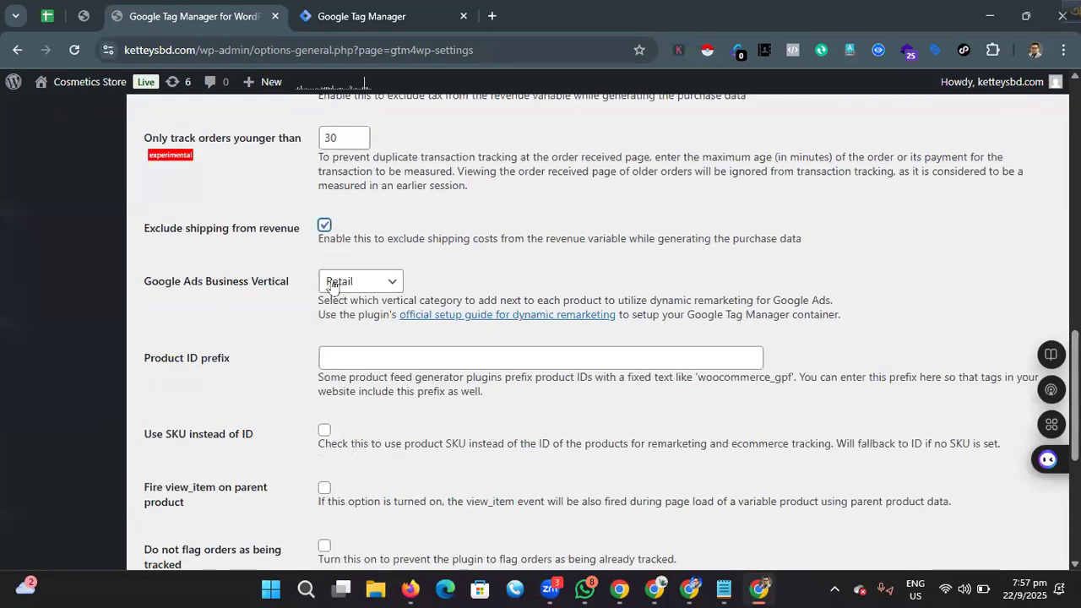
pyautogui.click(325, 431)
pyautogui.scroll(-3, 321, 435)
pyautogui.click(325, 251)
pyautogui.click(325, 309)
pyautogui.click(324, 404)
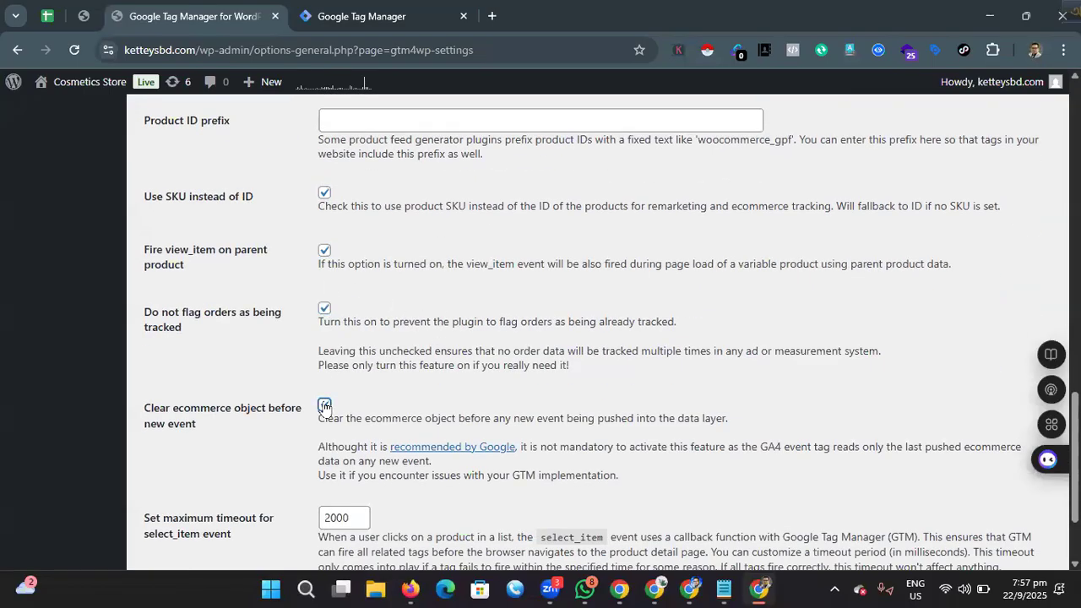
pyautogui.scroll(-2, 330, 410)
pyautogui.click(186, 492)
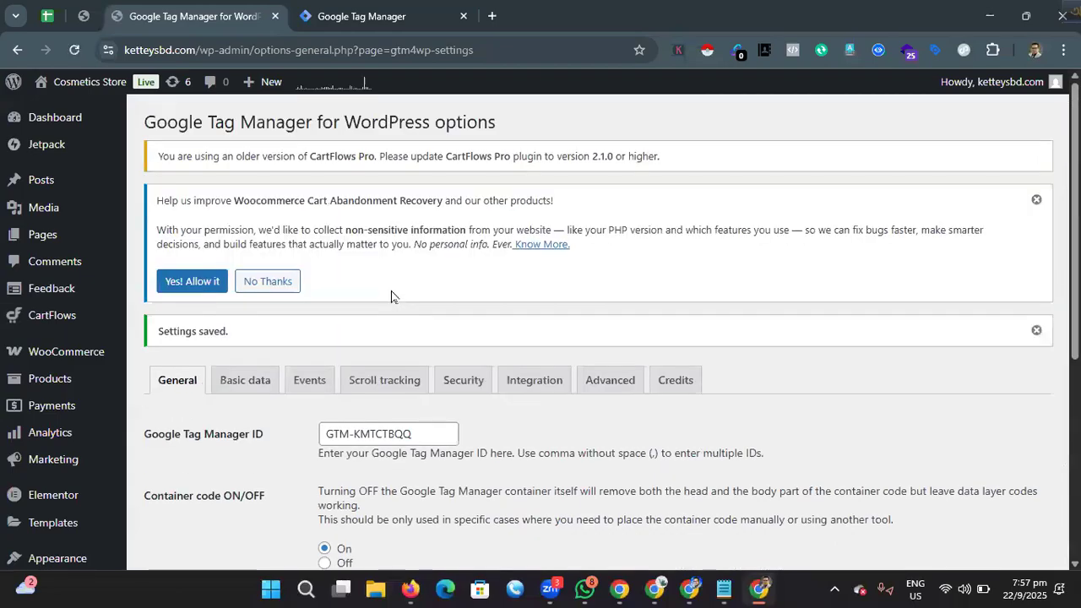
# Save the GTM4WP settings again and close Tag Manager's Install Google Tag Manager dialog
pyautogui.scroll(-3, 380, 237)
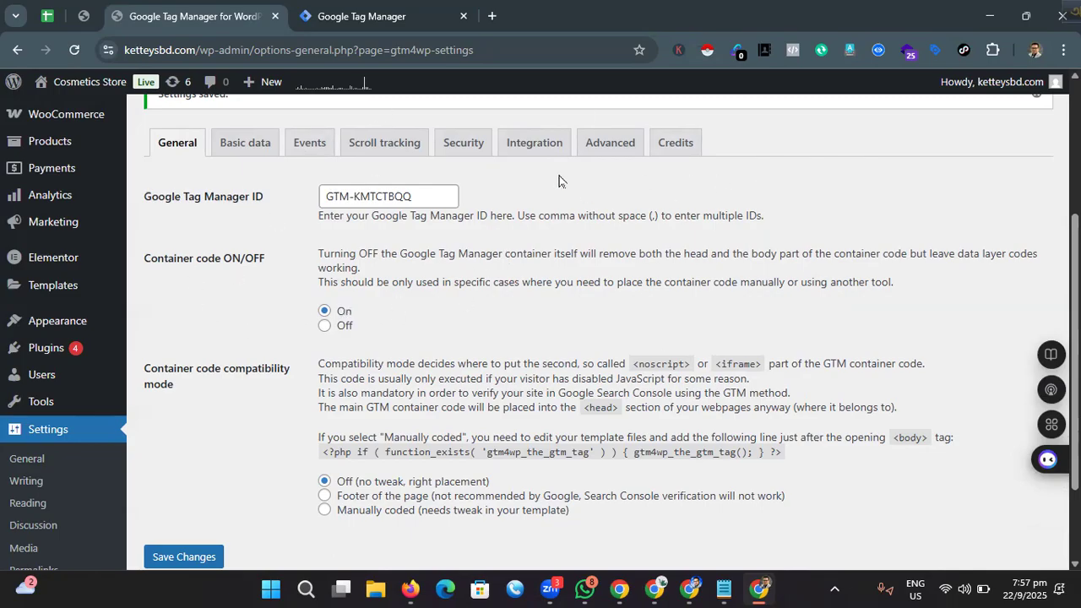
pyautogui.click(184, 560)
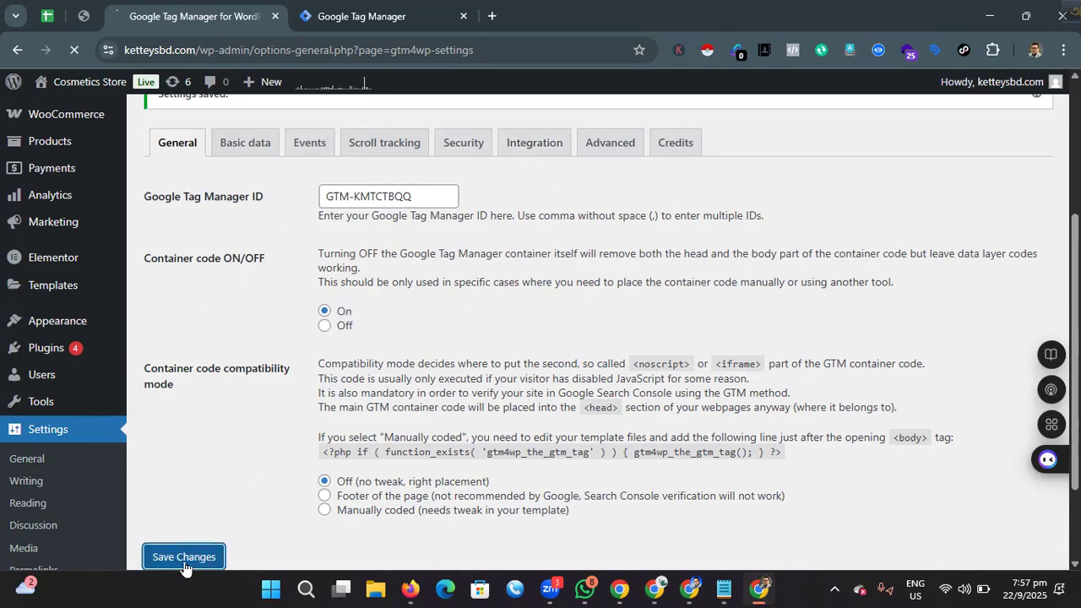
pyautogui.scroll(-5, 253, 499)
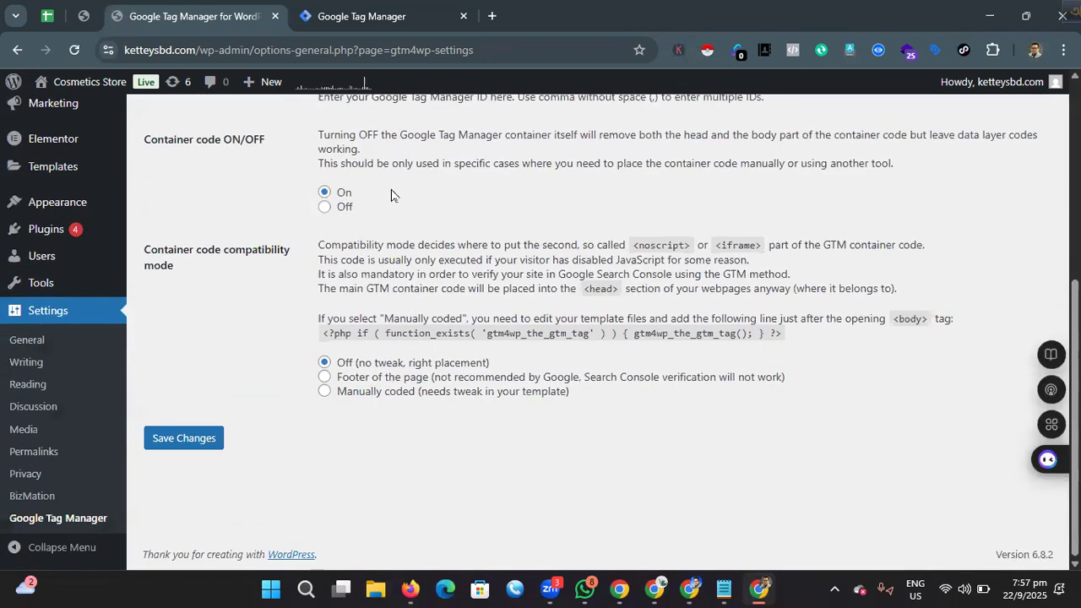
pyautogui.click(362, 16)
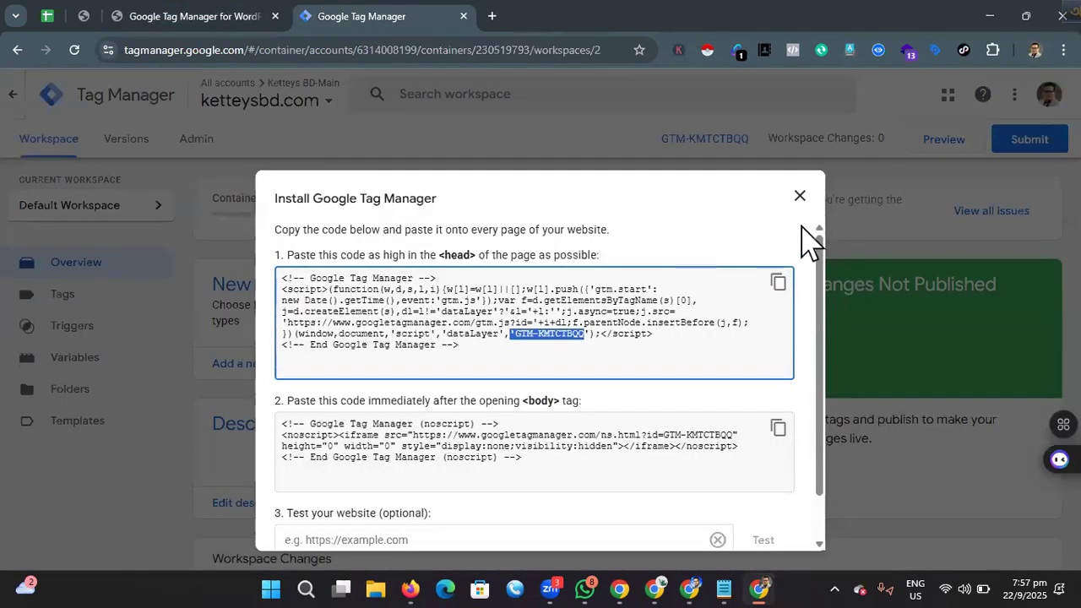
pyautogui.click(800, 195)
# Start the GTM container preview, then search Google for Tag Assistant in a new tab and open it
pyautogui.click(928, 142)
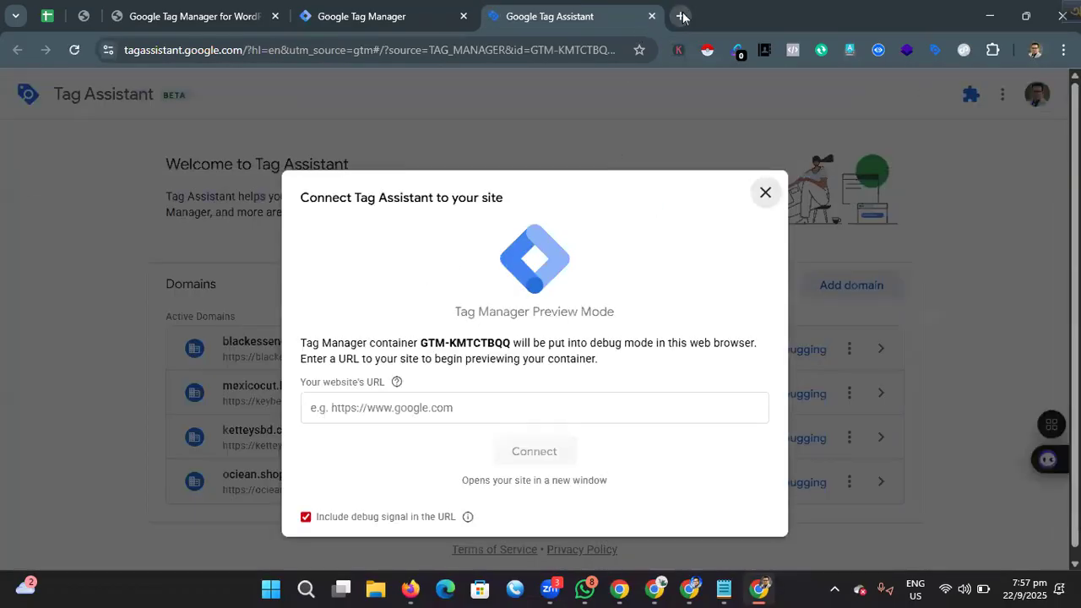
pyautogui.click(681, 16)
pyautogui.click(568, 48)
pyautogui.write('G')
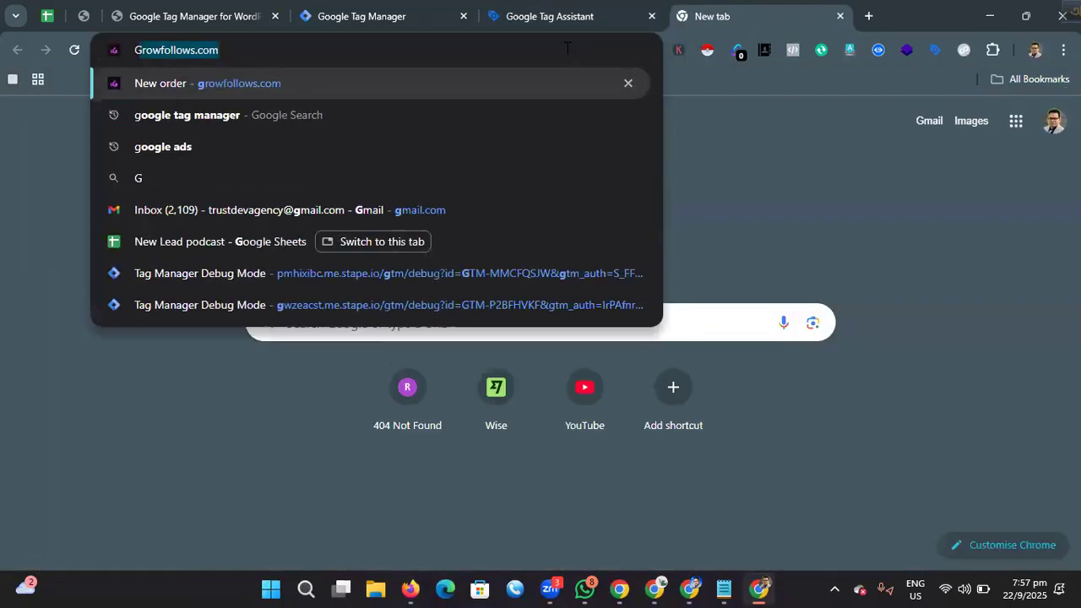
pyautogui.write('oogle Ta ')
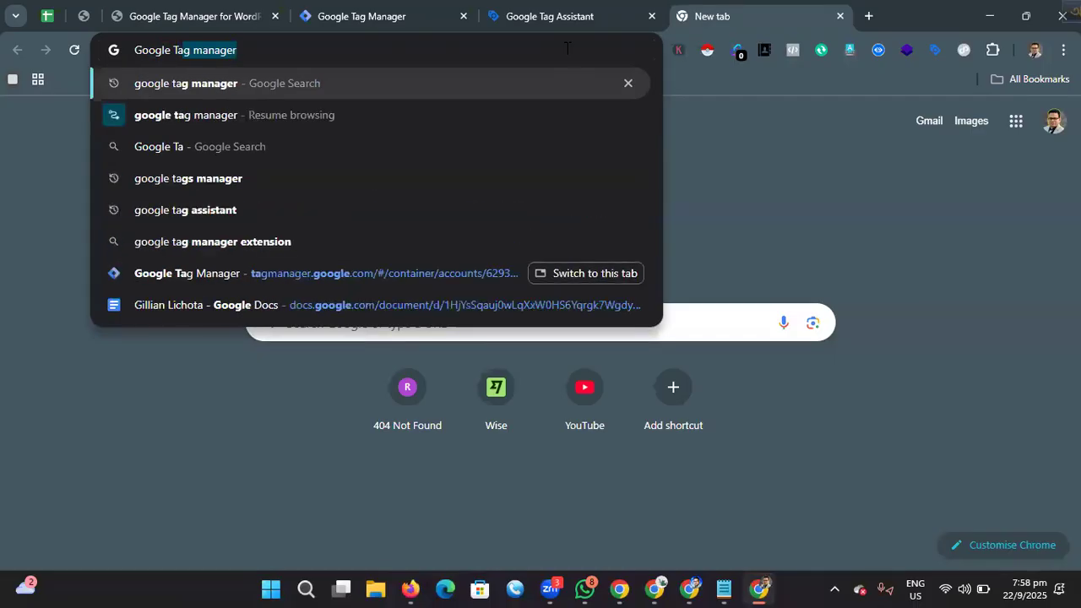
pyautogui.write('A')
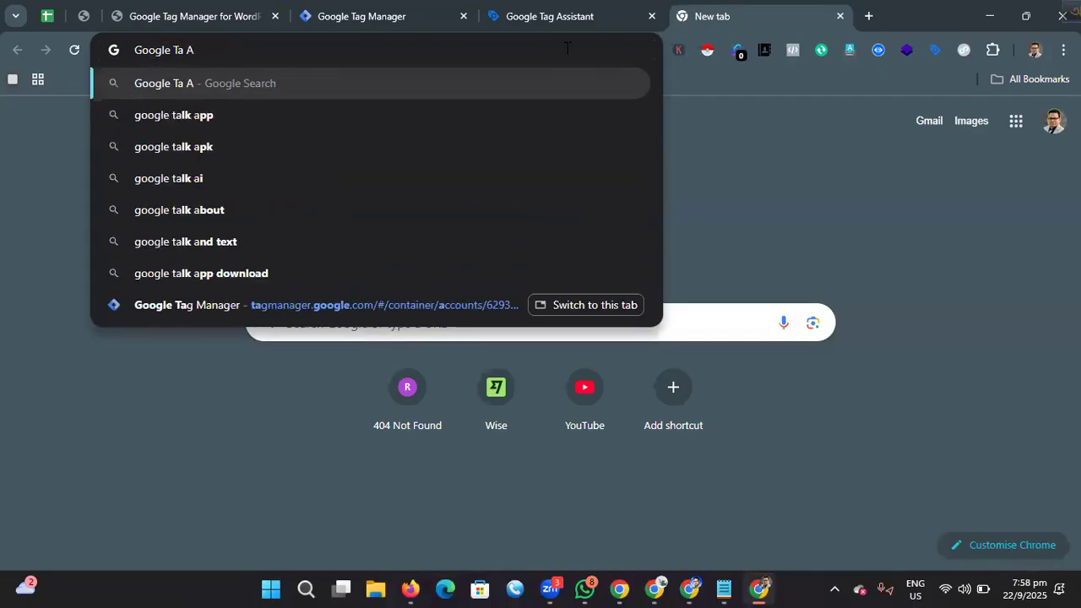
pyautogui.write('ssistant')
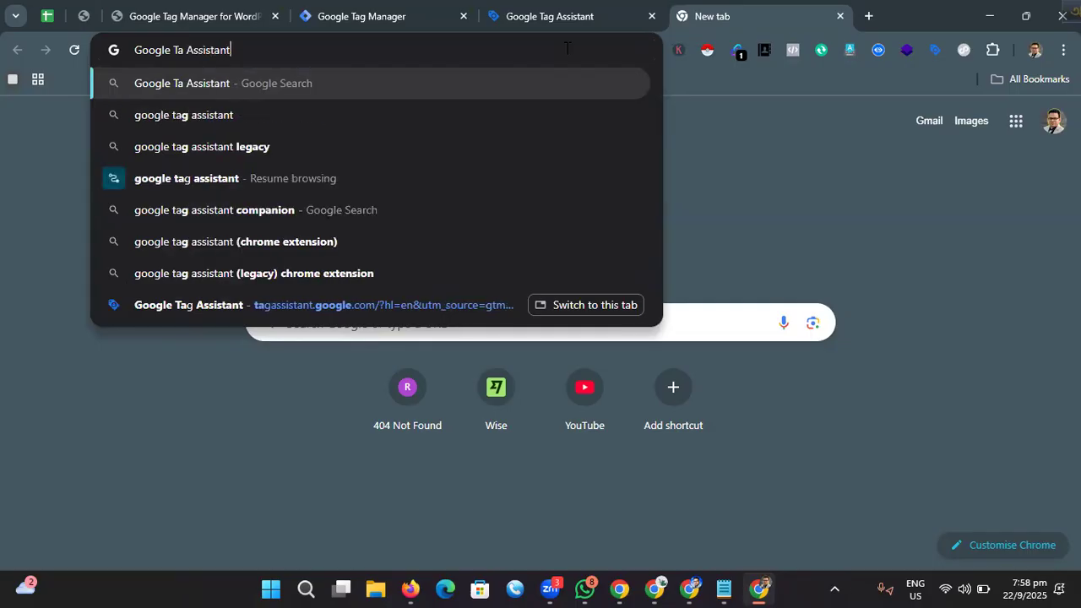
pyautogui.press('Return')
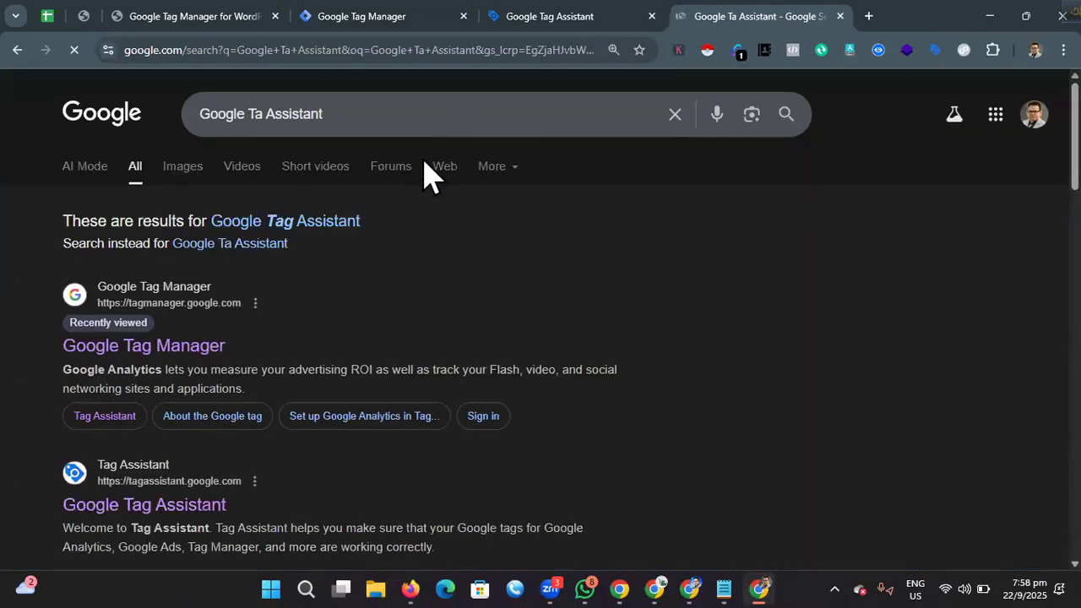
pyautogui.click(149, 512)
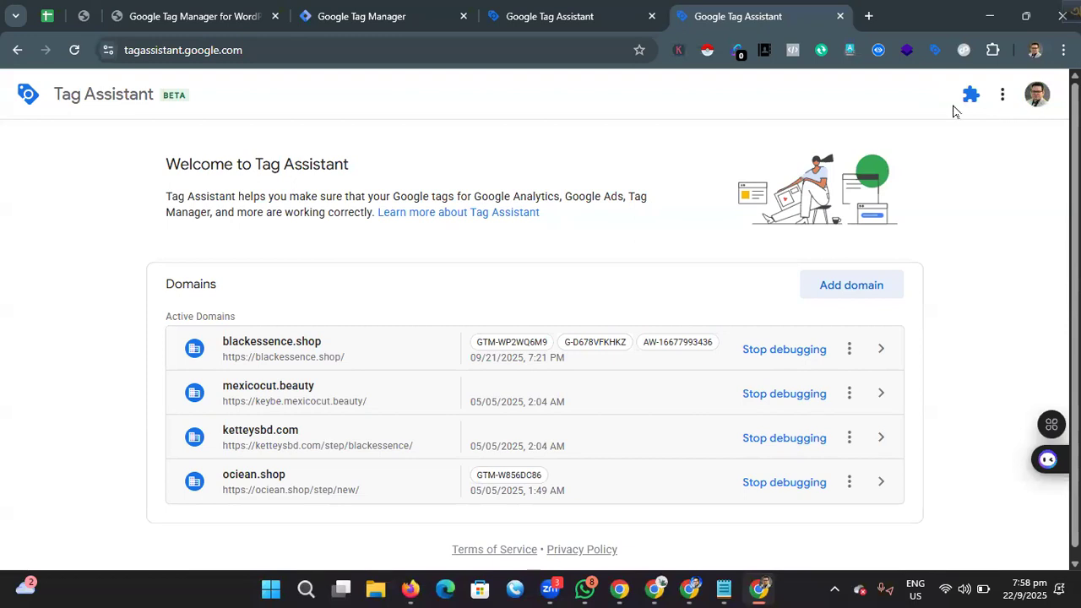
# Check the browser extensions list and close the duplicate Tag Assistant tab
pyautogui.click(992, 51)
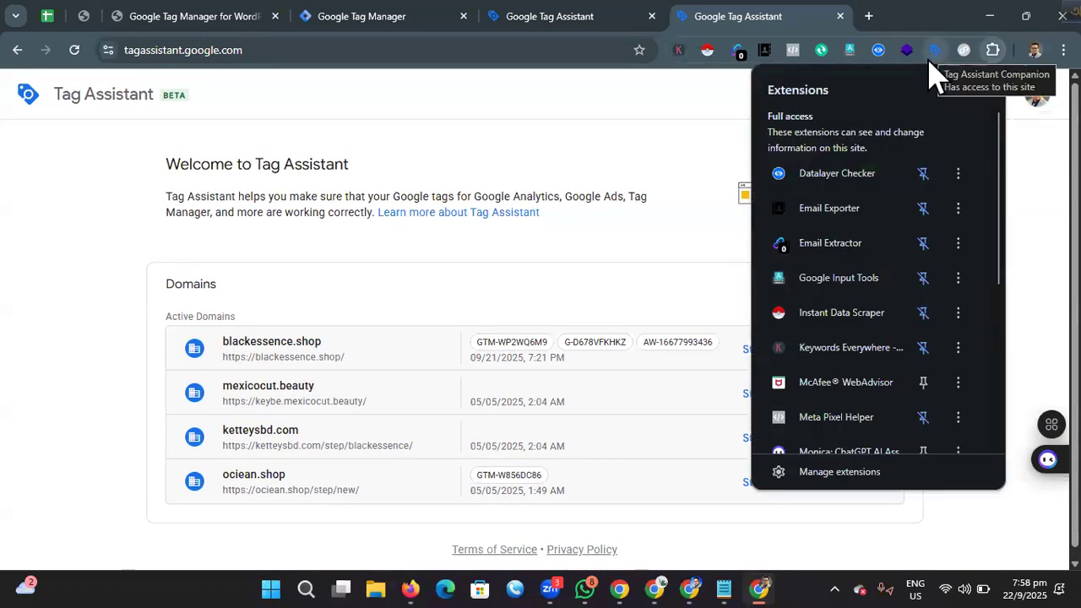
pyautogui.click(591, 137)
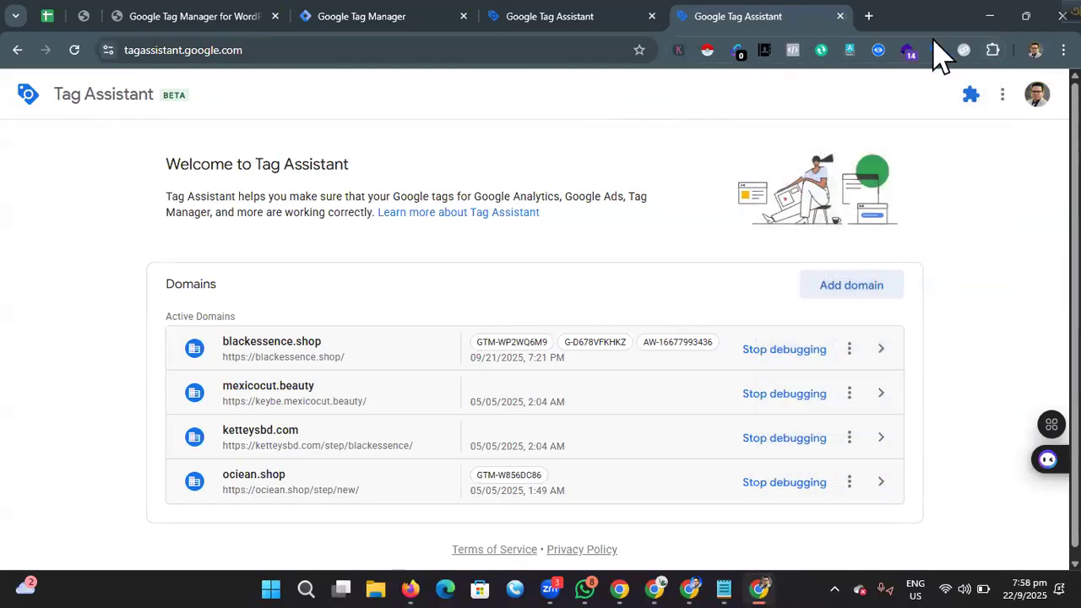
pyautogui.click(993, 51)
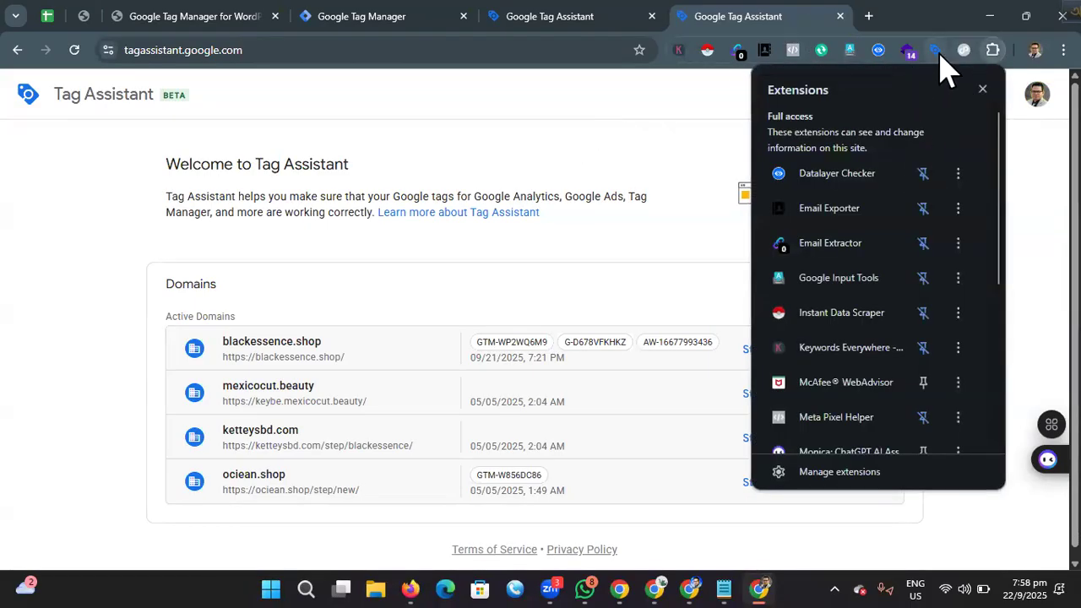
pyautogui.click(848, 30)
pyautogui.click(841, 16)
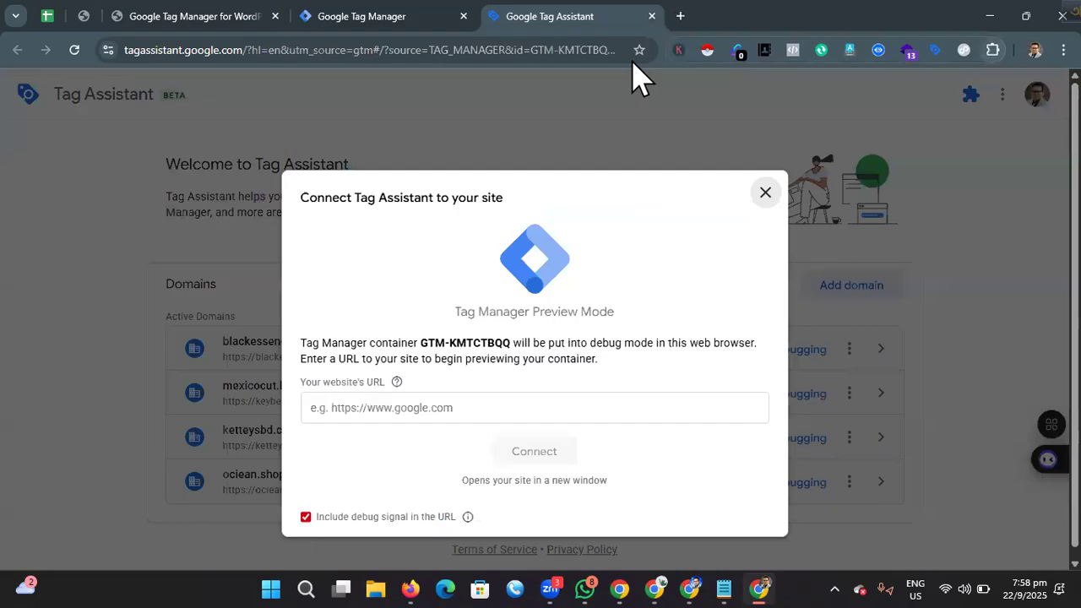
pyautogui.click(481, 400)
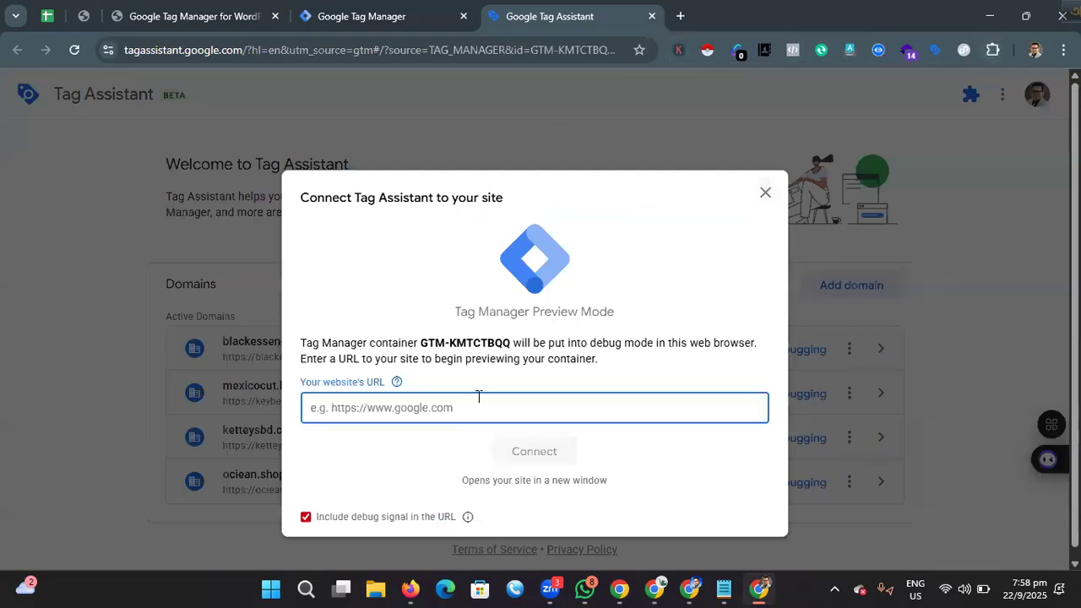
pyautogui.press('super+v')
pyautogui.scroll(-2, 901, 439)
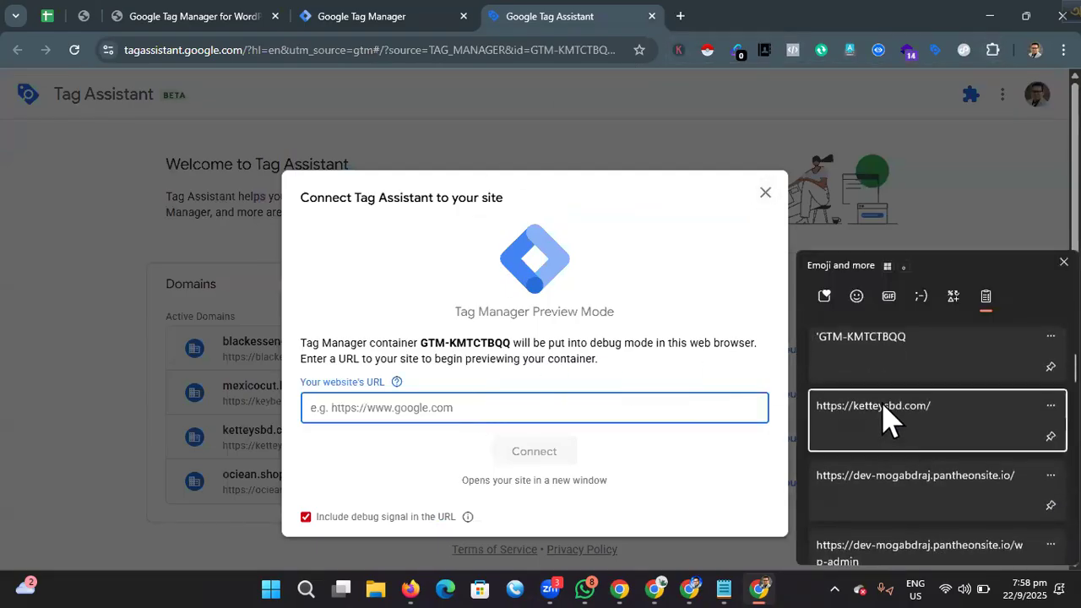
pyautogui.click(883, 417)
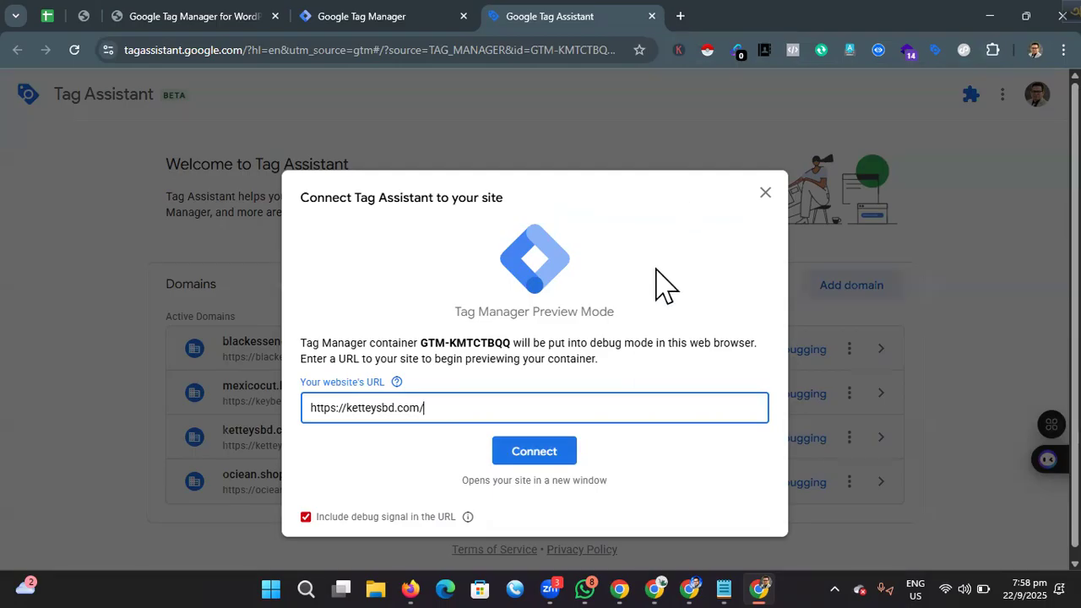
pyautogui.click(561, 454)
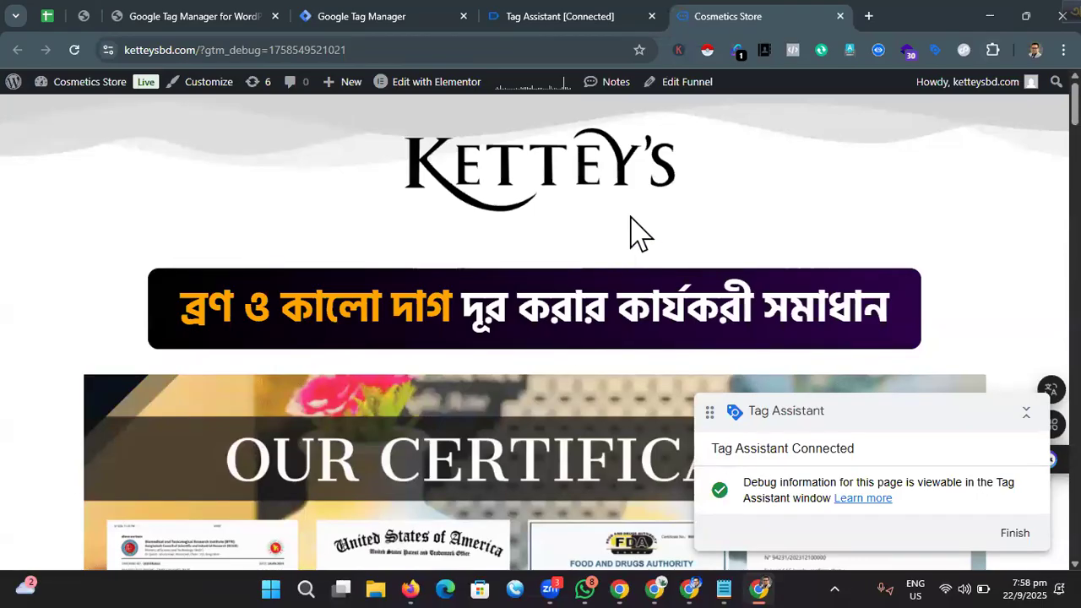
# Dismiss the Connected! message and switch to the debug-mode Cosmetics Store site
pyautogui.scroll(-3, 648, 244)
pyautogui.scroll(3, 599, 242)
pyautogui.scroll(-3, 599, 251)
pyautogui.click(565, 16)
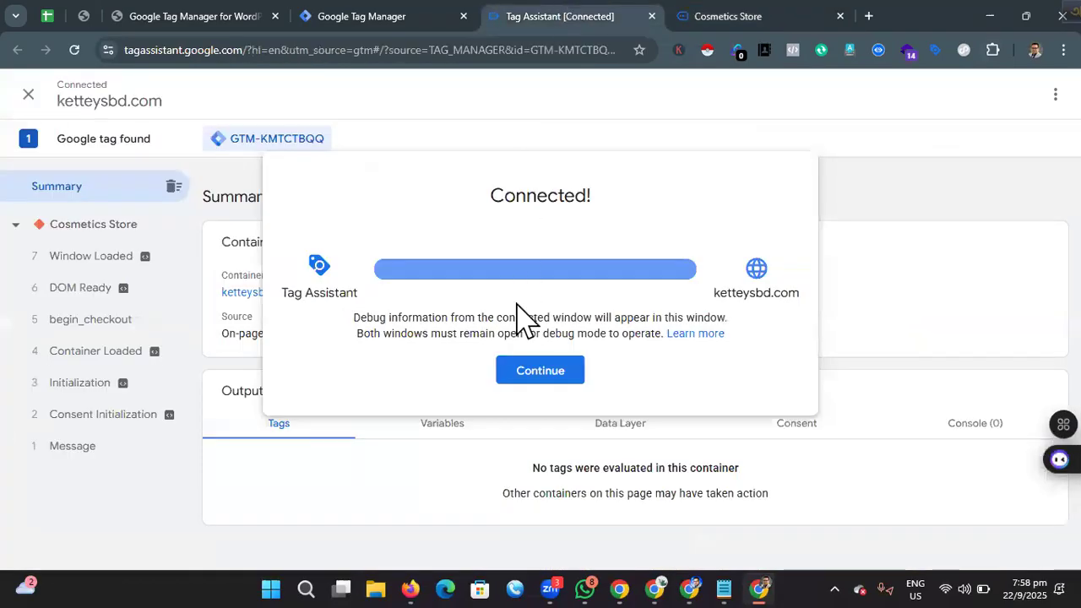
pyautogui.click(528, 375)
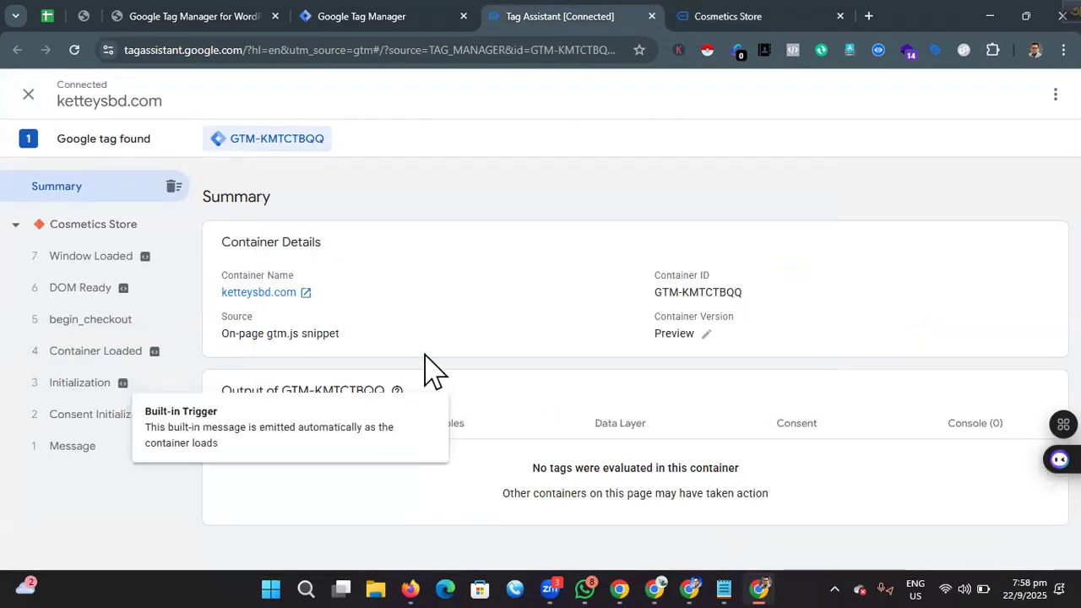
pyautogui.click(730, 16)
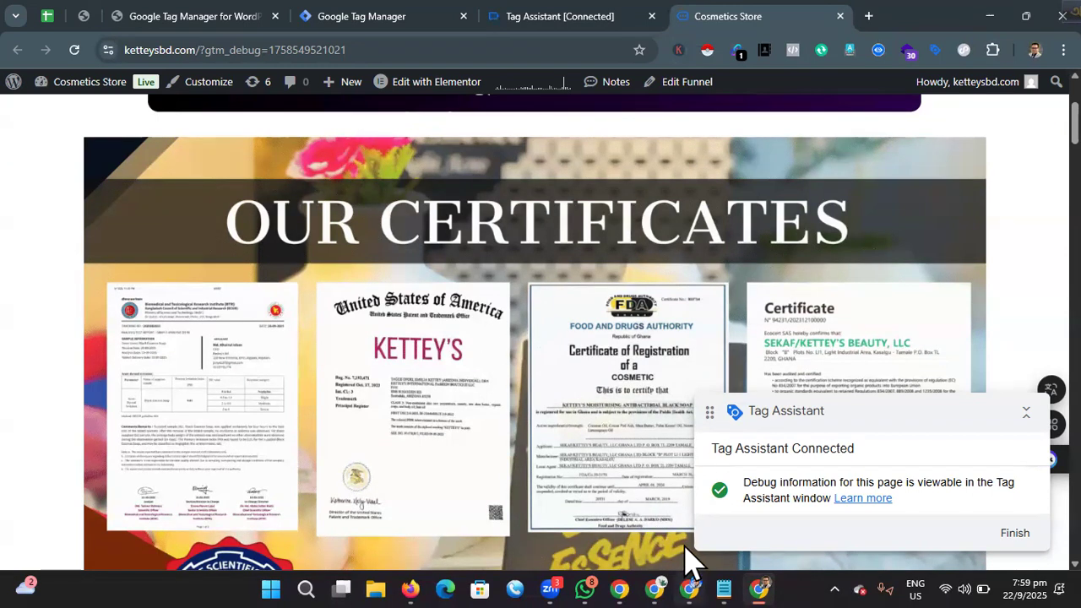
pyautogui.moveTo(689, 574)
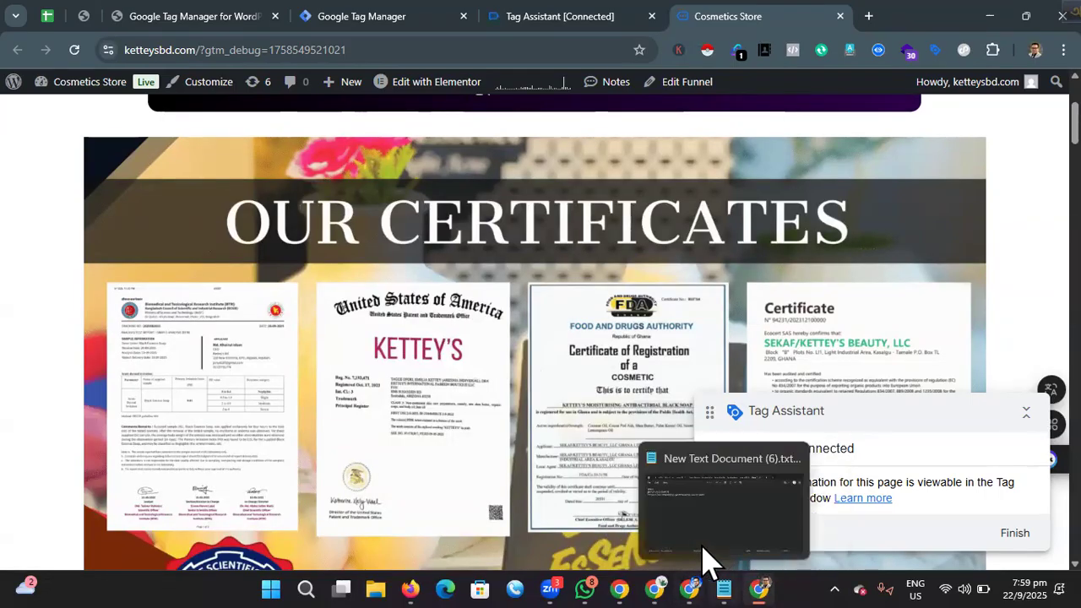
pyautogui.click(696, 549)
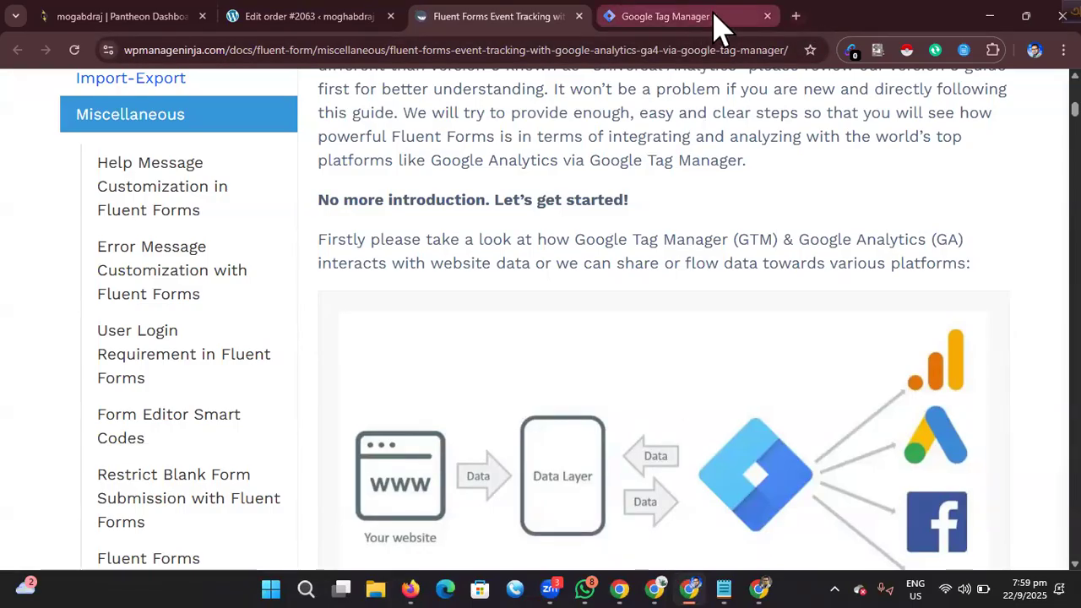
pyautogui.click(797, 16)
pyautogui.click(725, 48)
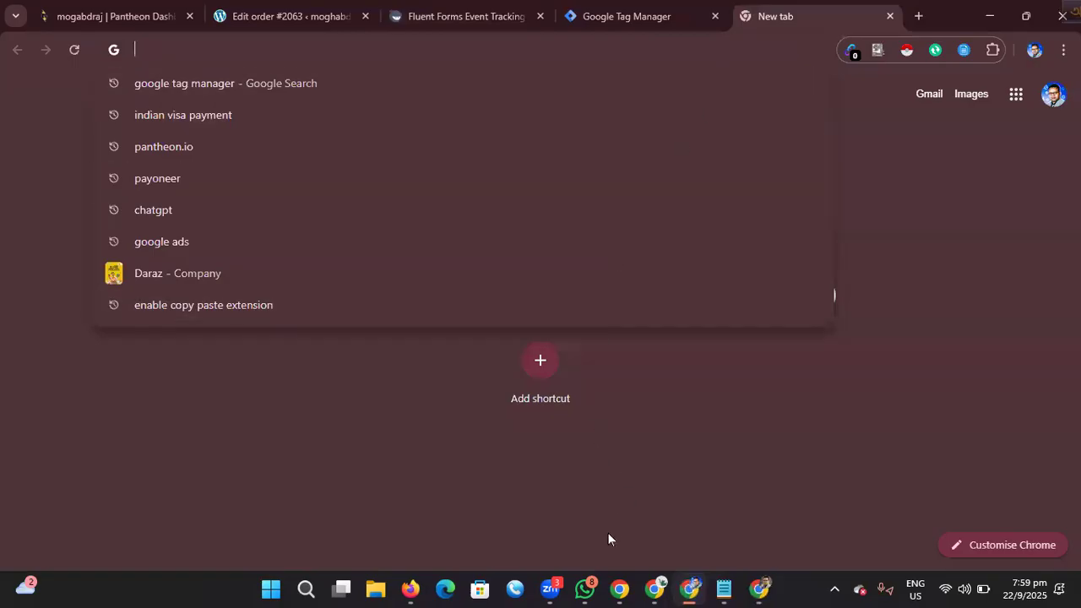
pyautogui.click(410, 587)
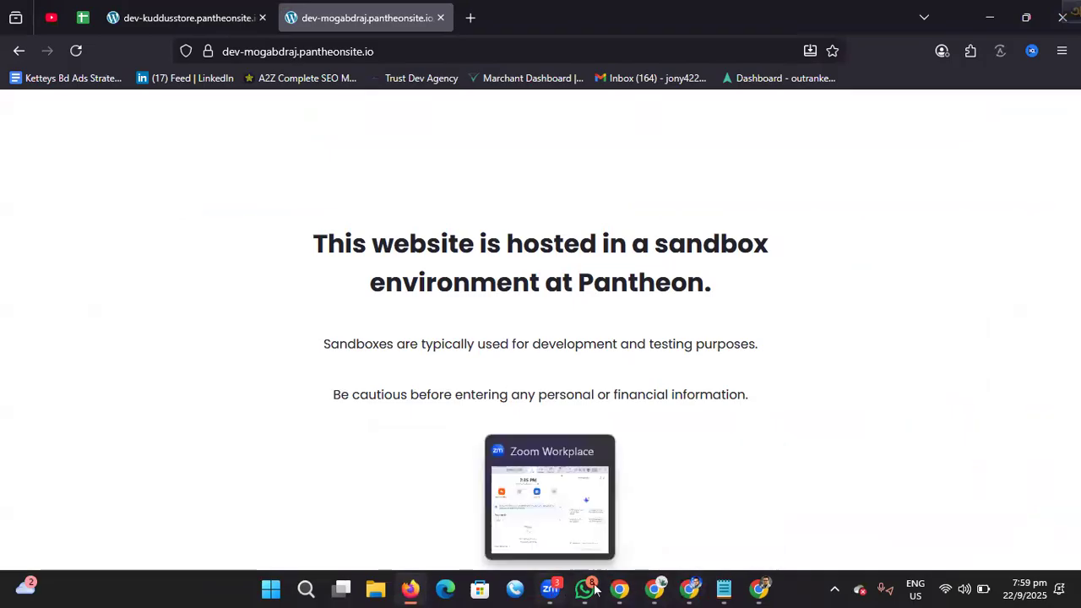
pyautogui.click(759, 589)
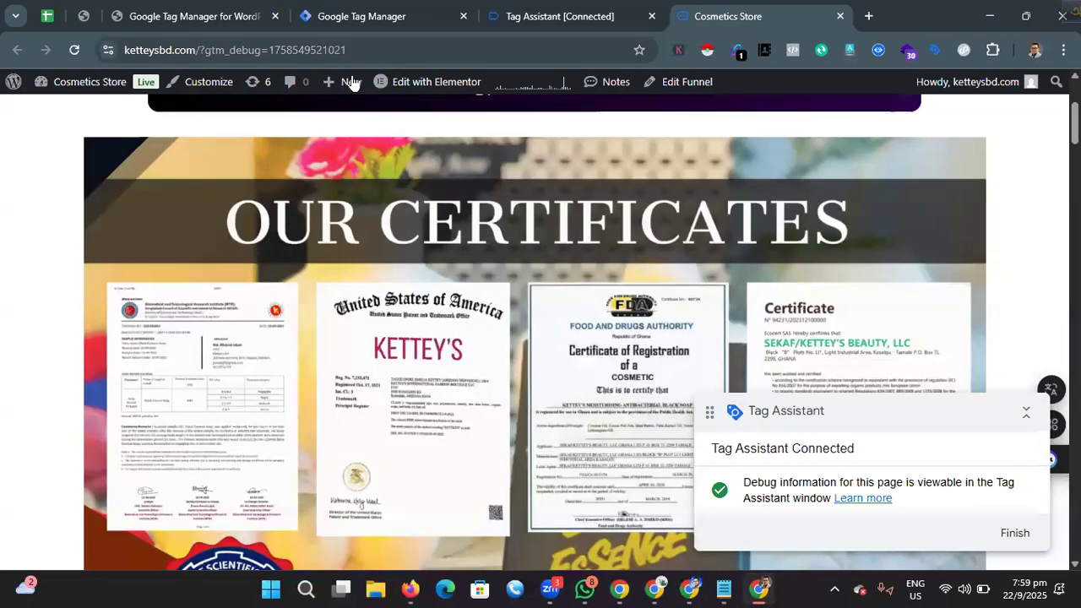
pyautogui.click(328, 20)
pyautogui.click(209, 12)
pyautogui.click(363, 15)
pyautogui.click(570, 14)
pyautogui.click(710, 14)
pyautogui.click(531, 11)
pyautogui.click(708, 13)
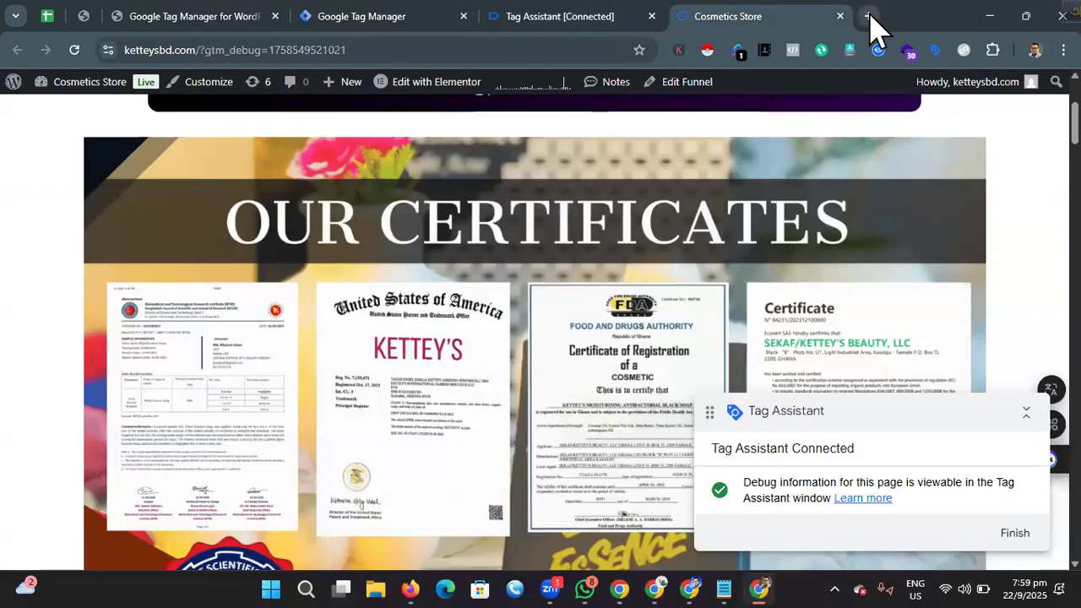
# Search Google for 'Google Ads' in a new tab and scroll to the sponsored results
pyautogui.click(870, 15)
pyautogui.click(565, 53)
pyautogui.write('Google')
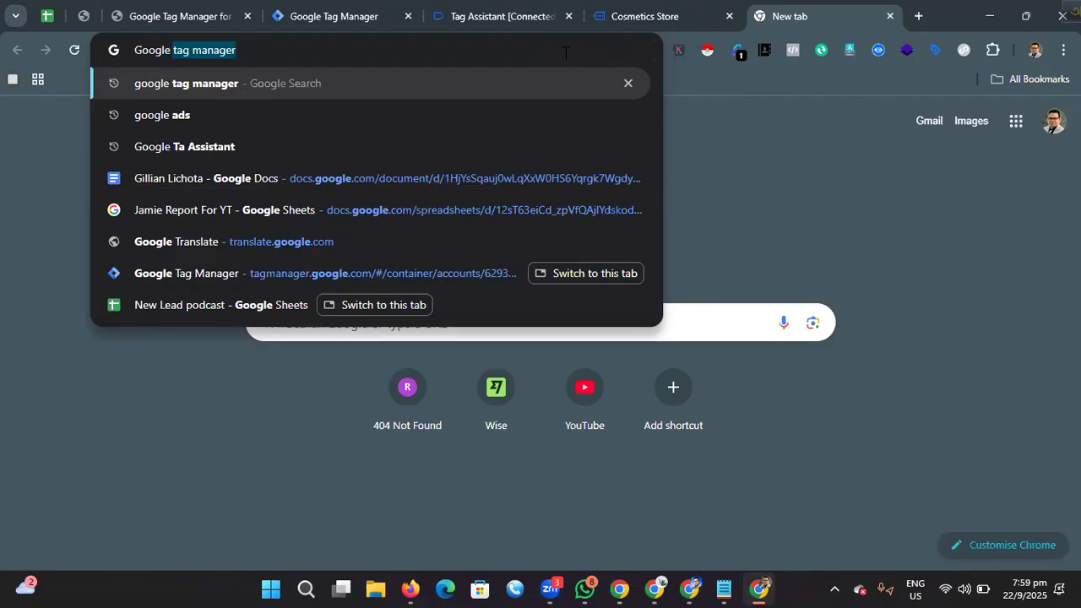
pyautogui.write('Ads')
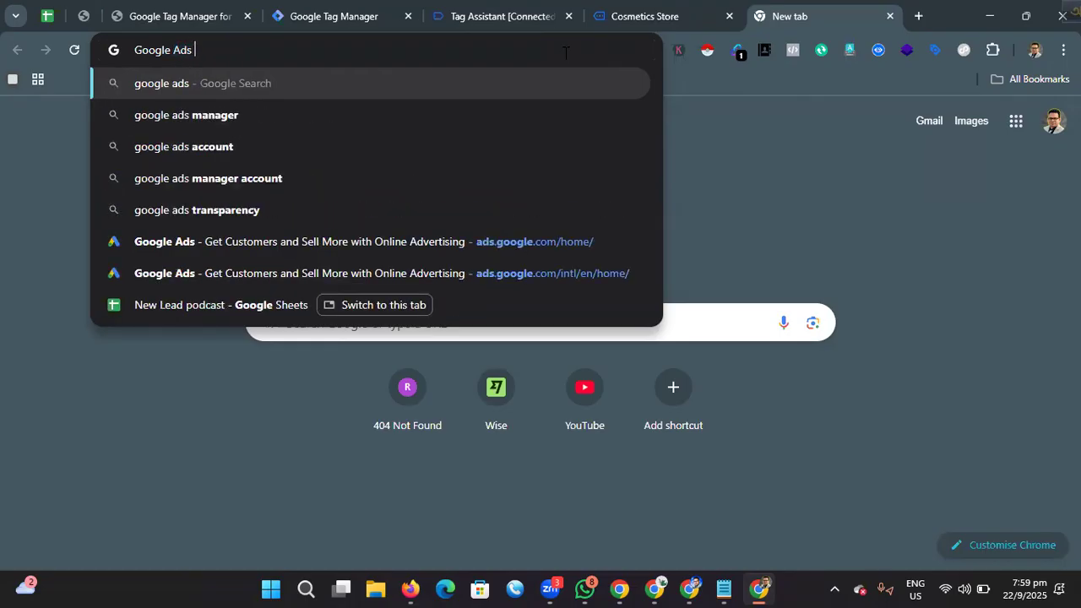
pyautogui.press('Return')
pyautogui.scroll(-10, 388, 287)
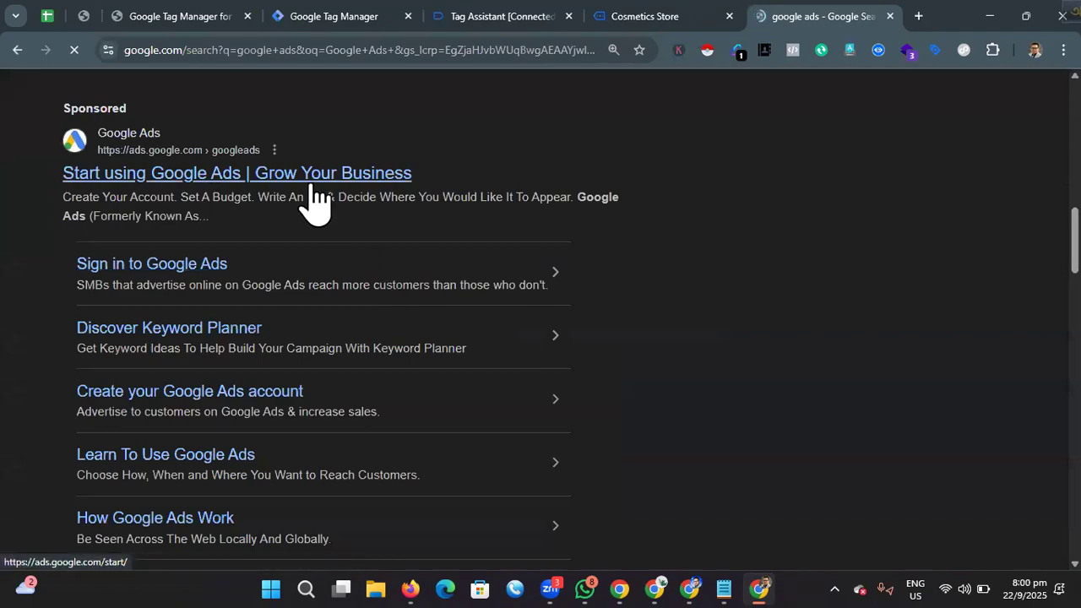
# Open the Google Ads start page, sign in, and scroll the account selection list
pyautogui.click(310, 183)
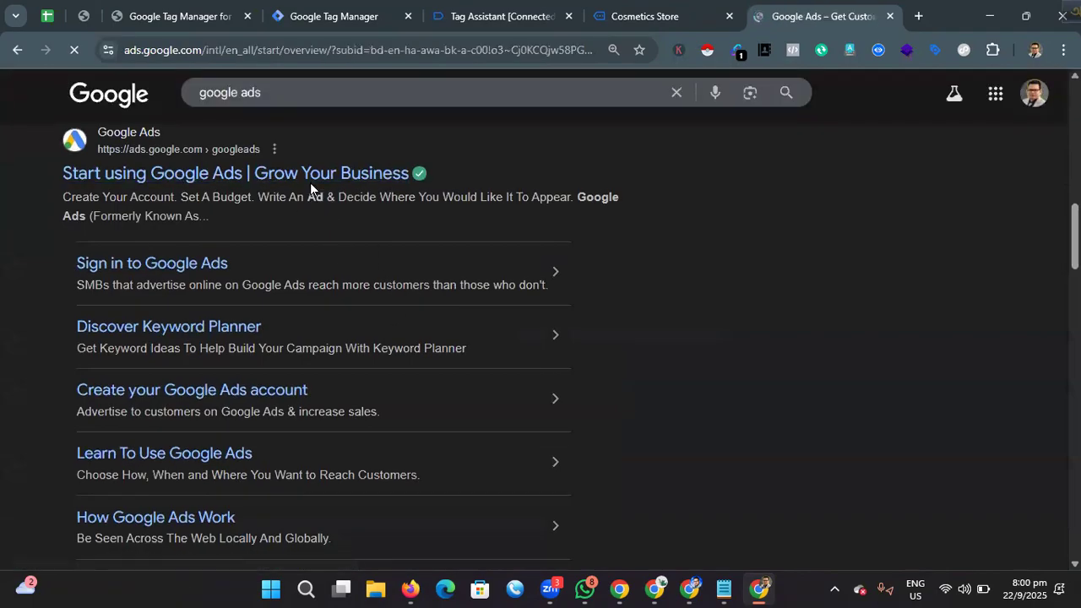
pyautogui.scroll(-5, 553, 197)
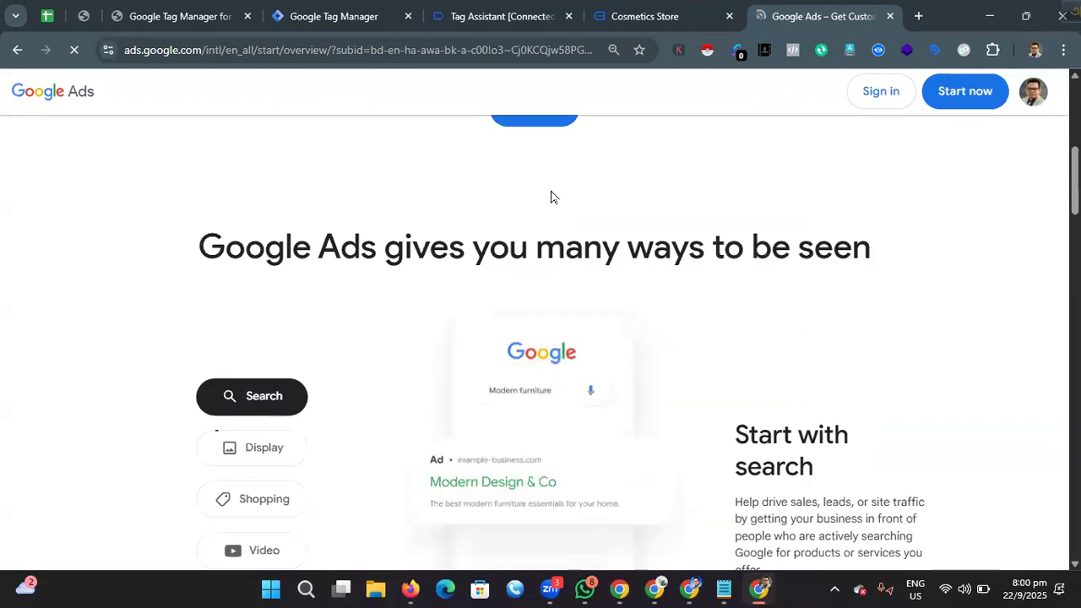
pyautogui.scroll(3, 554, 196)
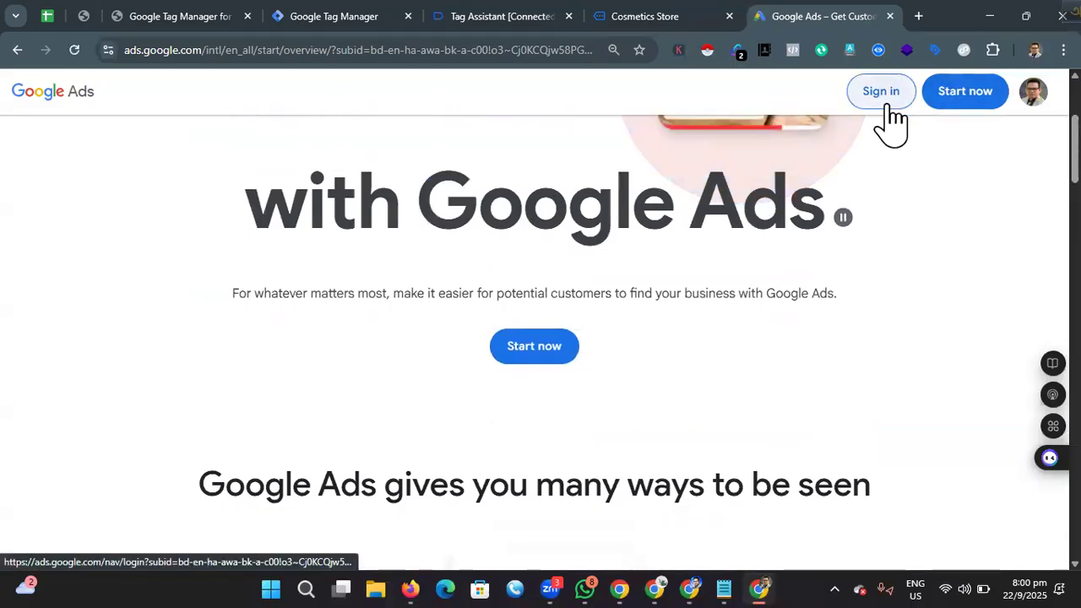
pyautogui.click(1034, 95)
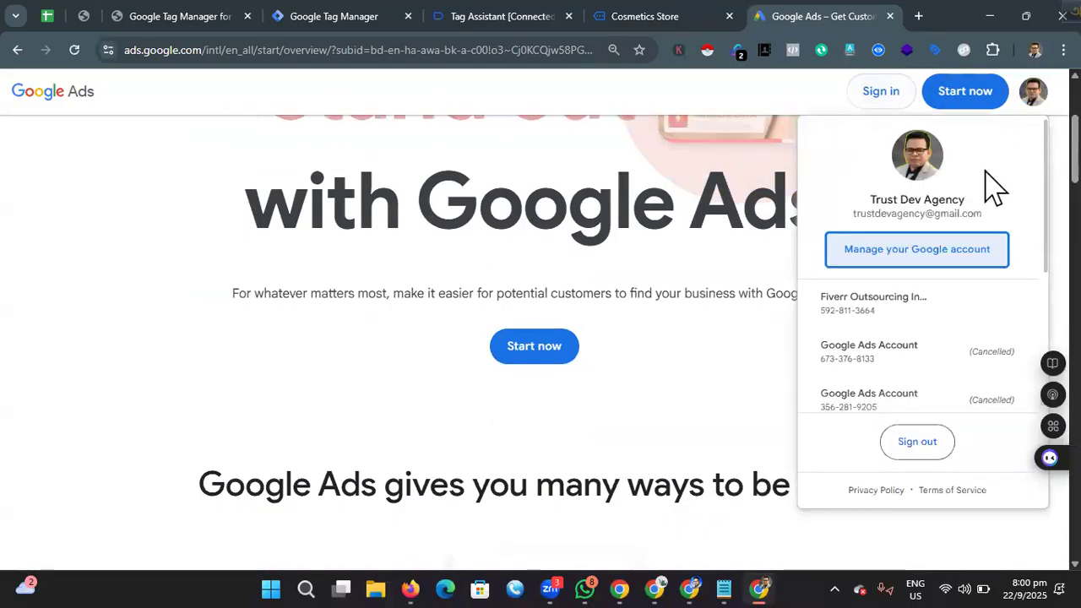
pyautogui.click(878, 100)
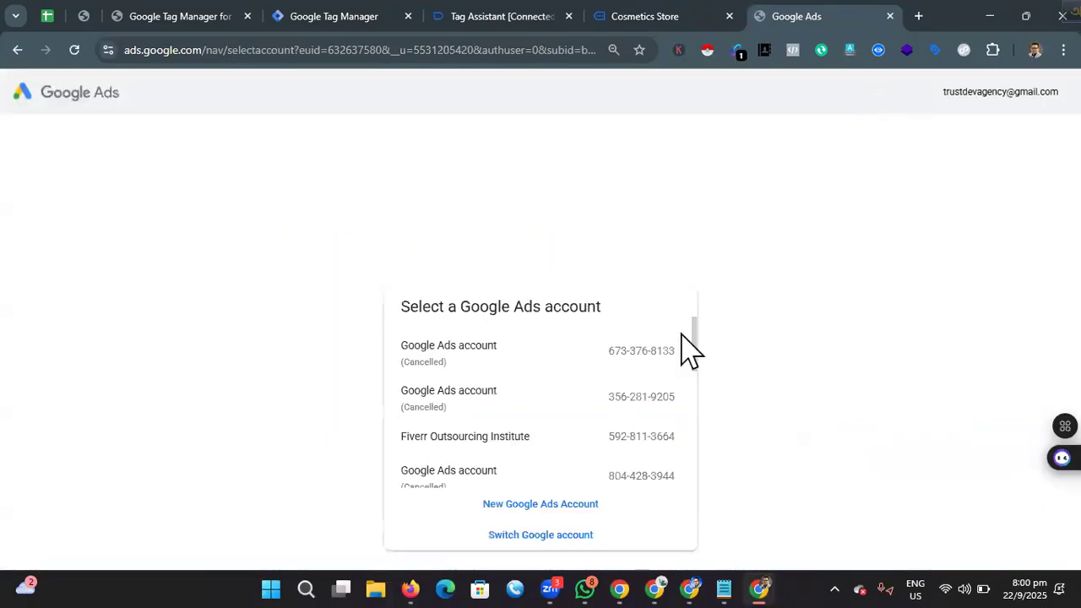
pyautogui.scroll(-5, 642, 376)
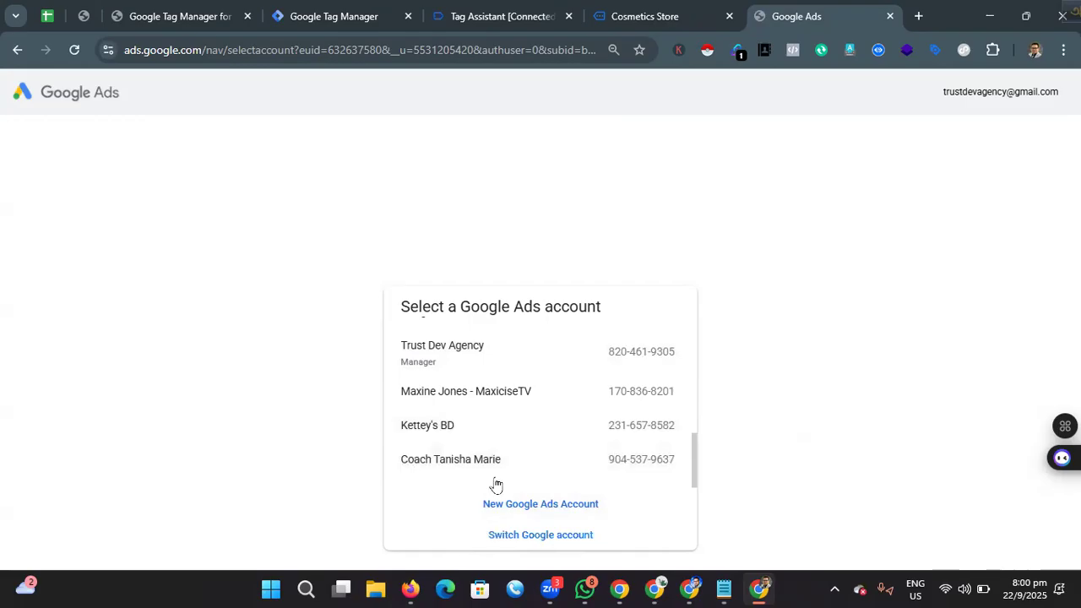
pyautogui.moveTo(697, 460)
pyautogui.mouseDown()
pyautogui.moveTo(695, 339)
pyautogui.moveTo(694, 475)
pyautogui.mouseUp()
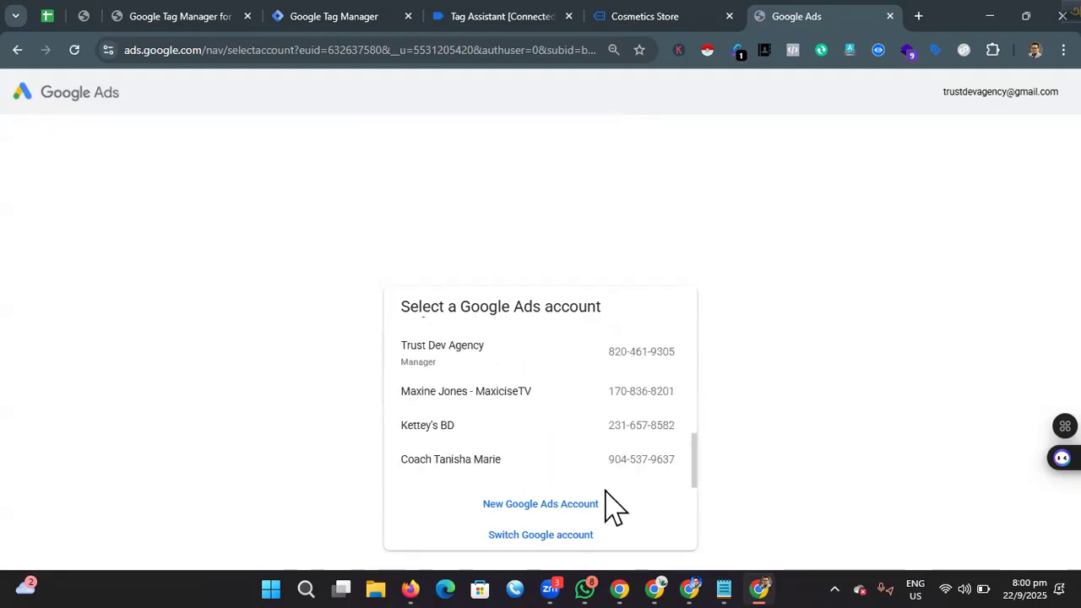
# Create a new Google Ads account and accept the business profile page as ad destination
pyautogui.click(532, 506)
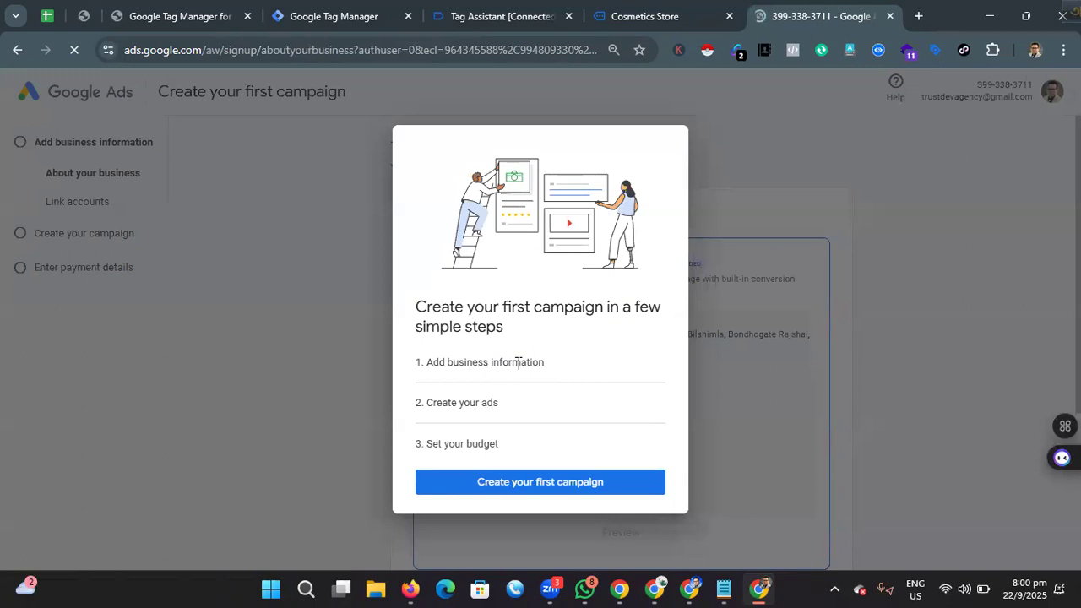
pyautogui.click(523, 486)
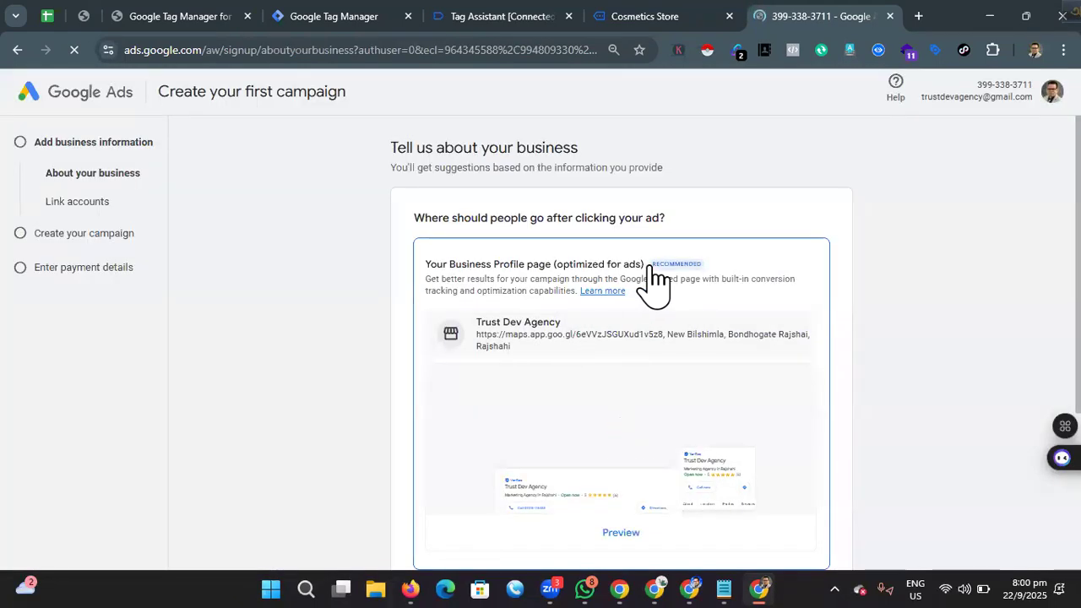
pyautogui.scroll(-3, 667, 284)
pyautogui.scroll(3, 663, 279)
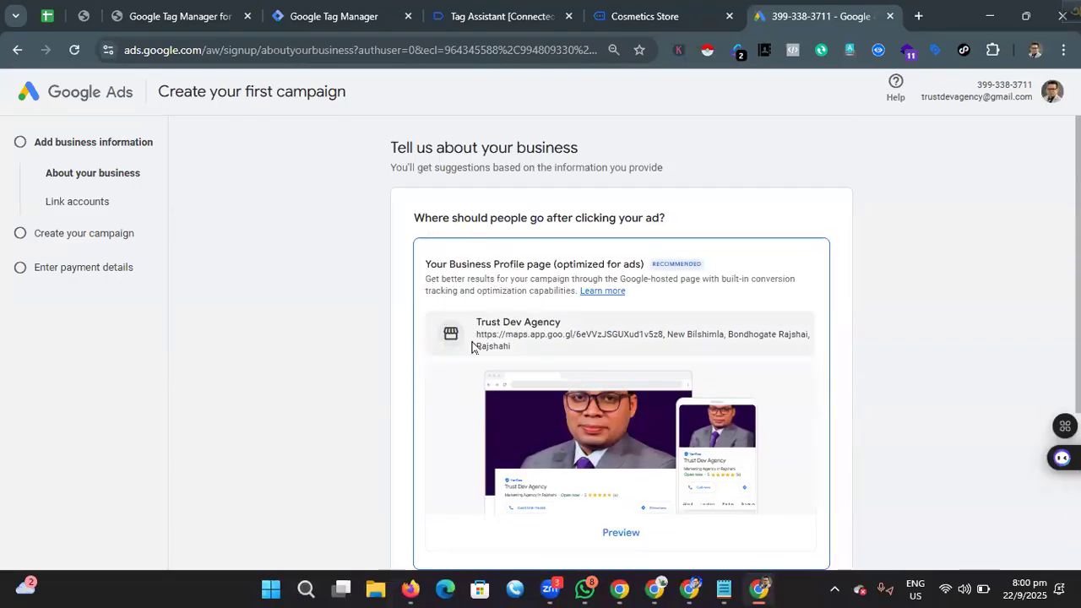
pyautogui.scroll(-3, 619, 334)
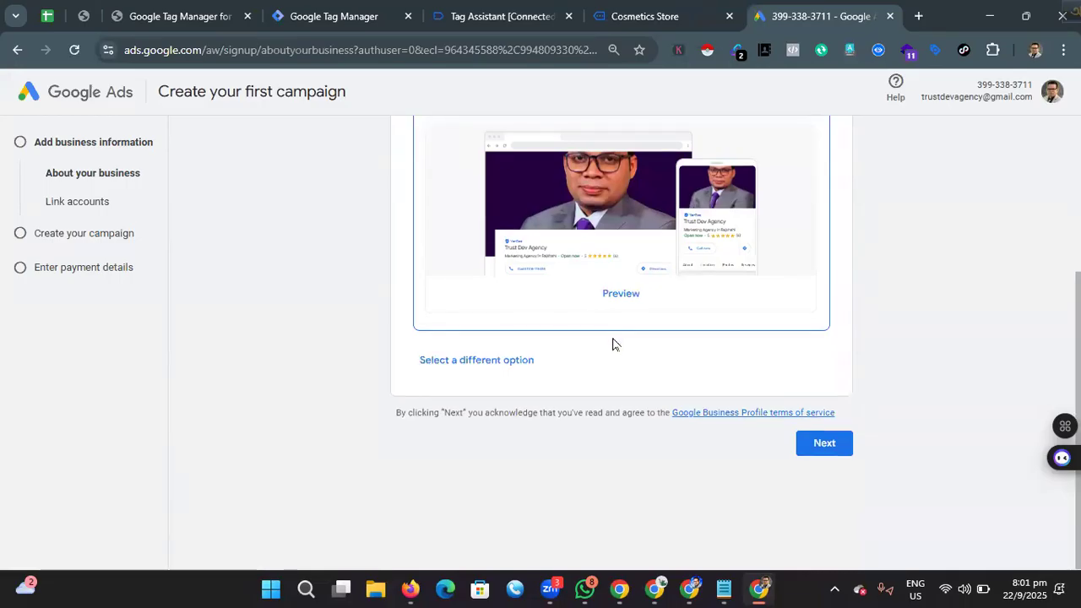
pyautogui.scroll(3, 614, 350)
pyautogui.scroll(-3, 614, 350)
pyautogui.scroll(3, 748, 423)
pyautogui.scroll(-3, 749, 418)
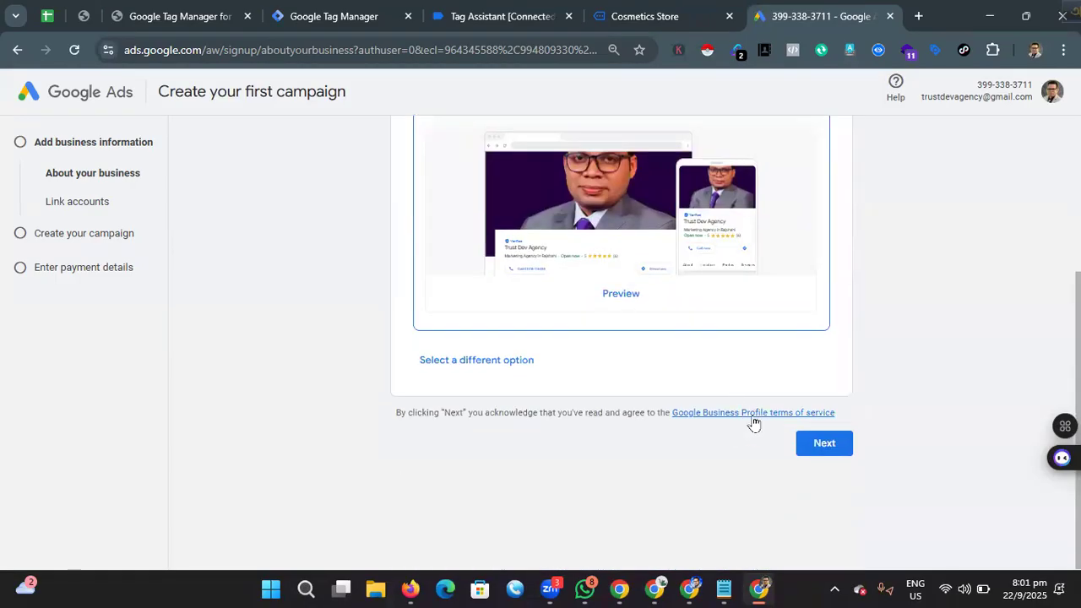
pyautogui.click(833, 448)
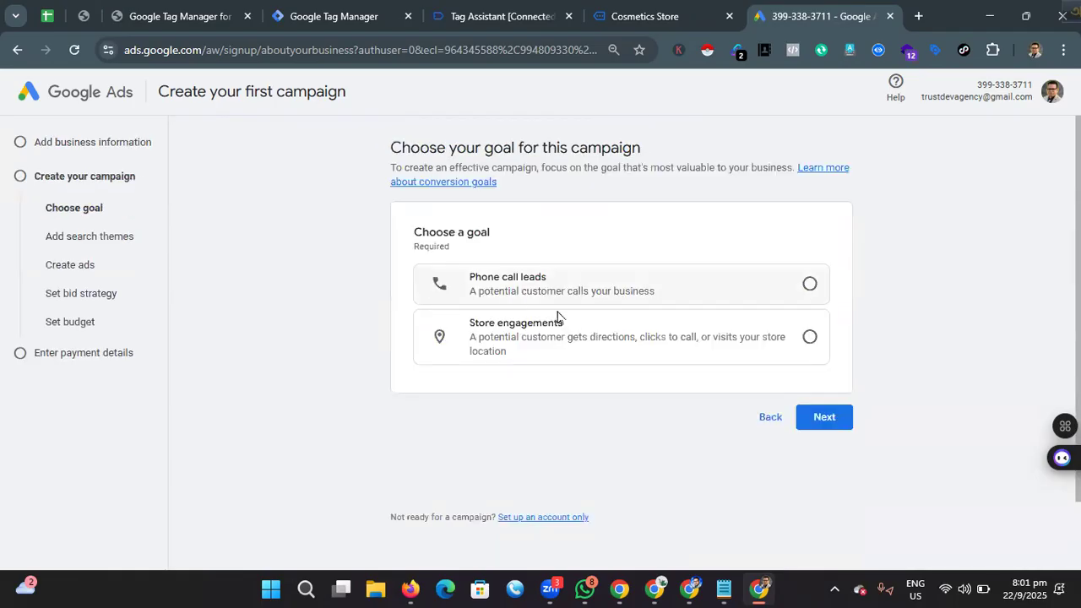
# Choose Store engagements as the campaign goal and continue
pyautogui.click(824, 422)
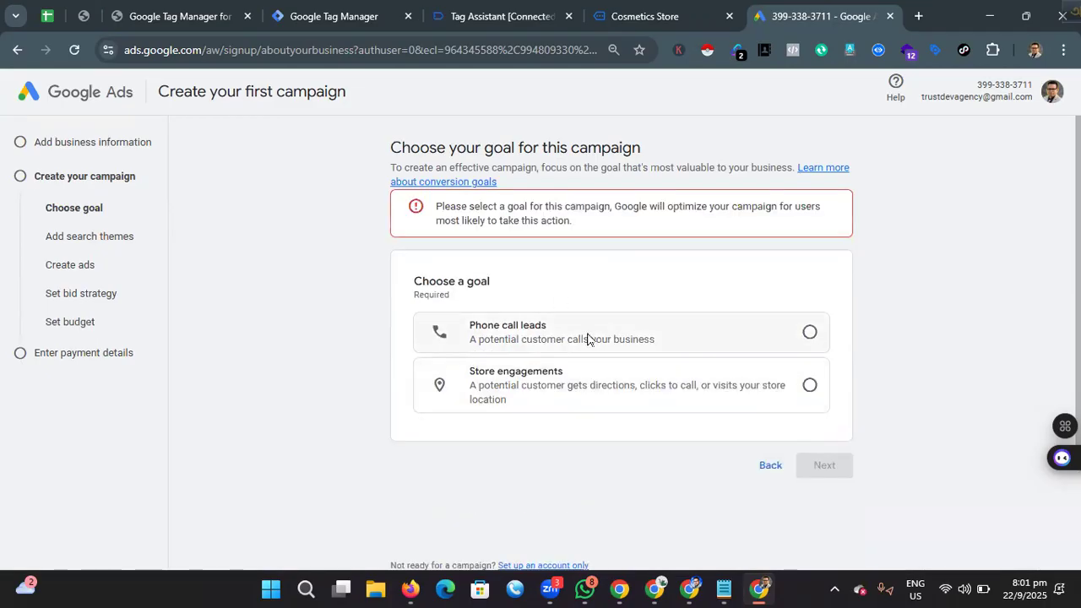
pyautogui.click(809, 387)
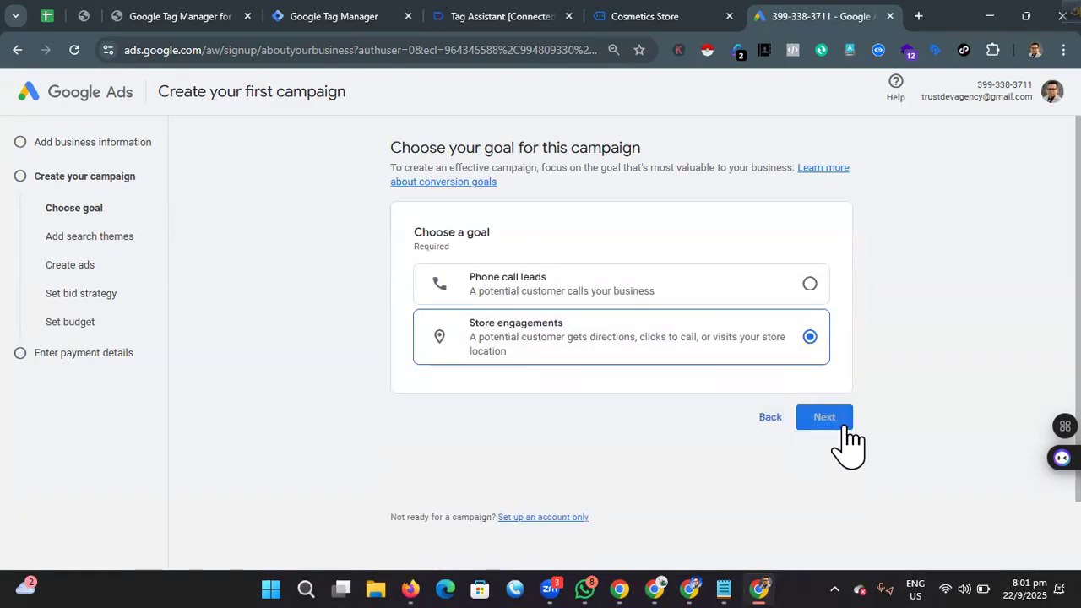
pyautogui.click(837, 427)
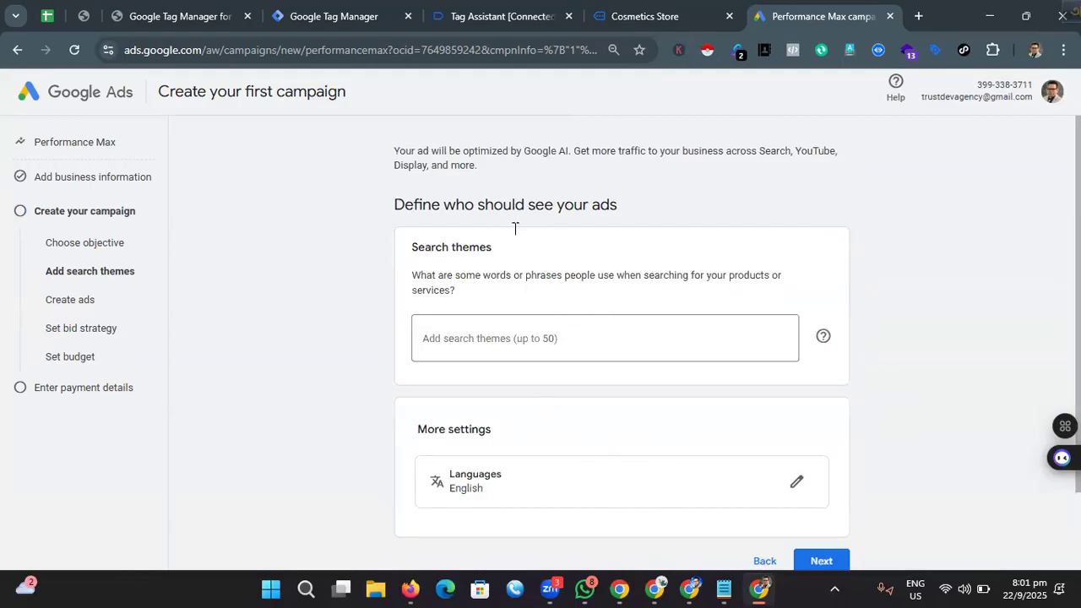
# Continue past the search themes step and attempt to get past ad creation
pyautogui.scroll(-1, 515, 228)
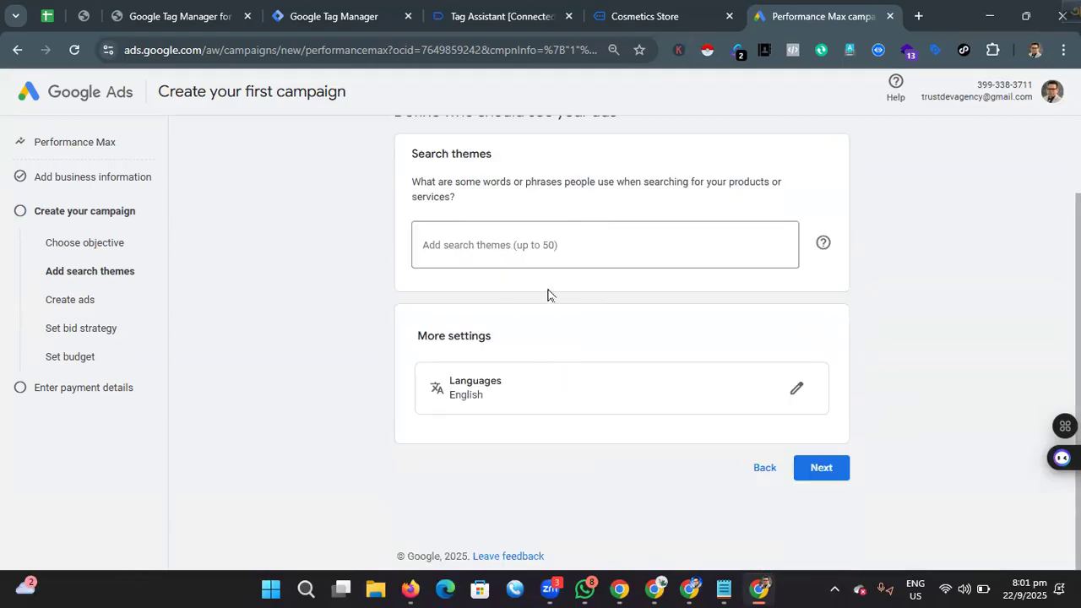
pyautogui.click(821, 469)
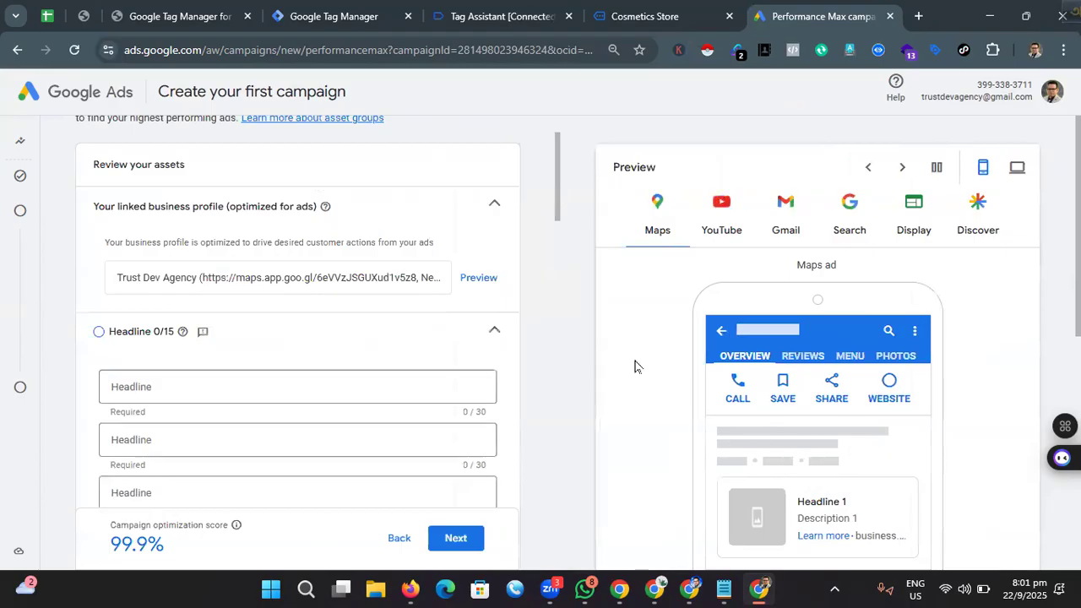
pyautogui.scroll(-10, 487, 370)
pyautogui.scroll(-4, 466, 546)
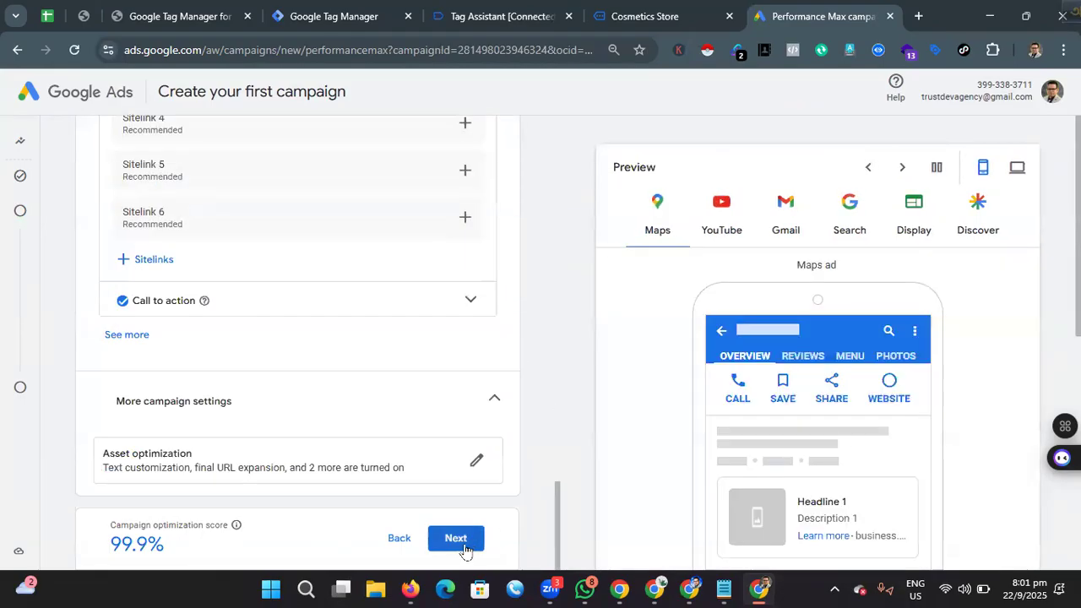
pyautogui.click(464, 549)
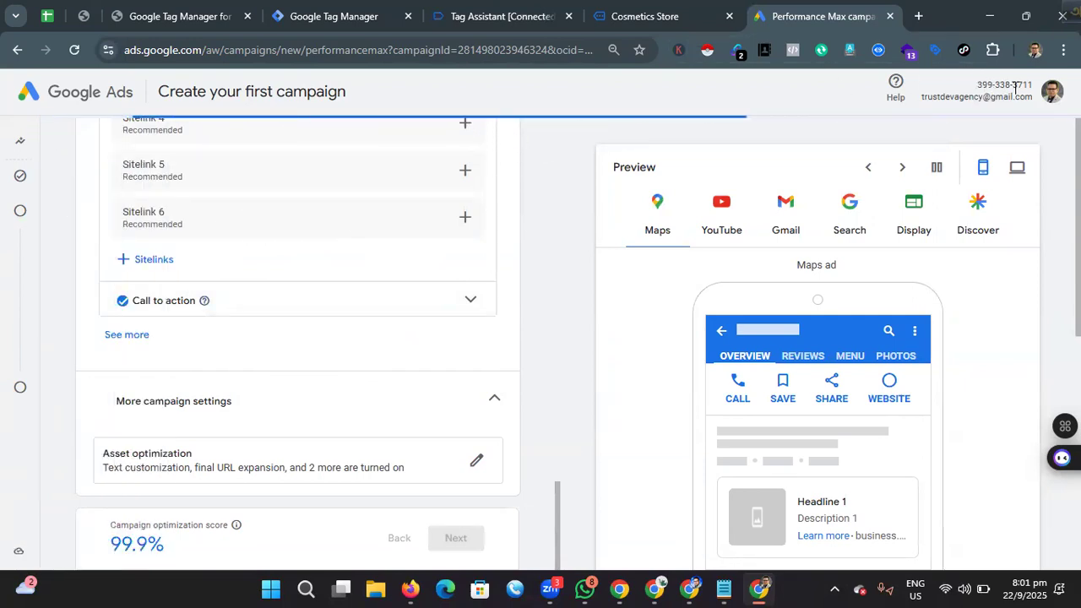
# Go back to search themes, then close the campaign tab and confirm leaving
pyautogui.scroll(3, 138, 176)
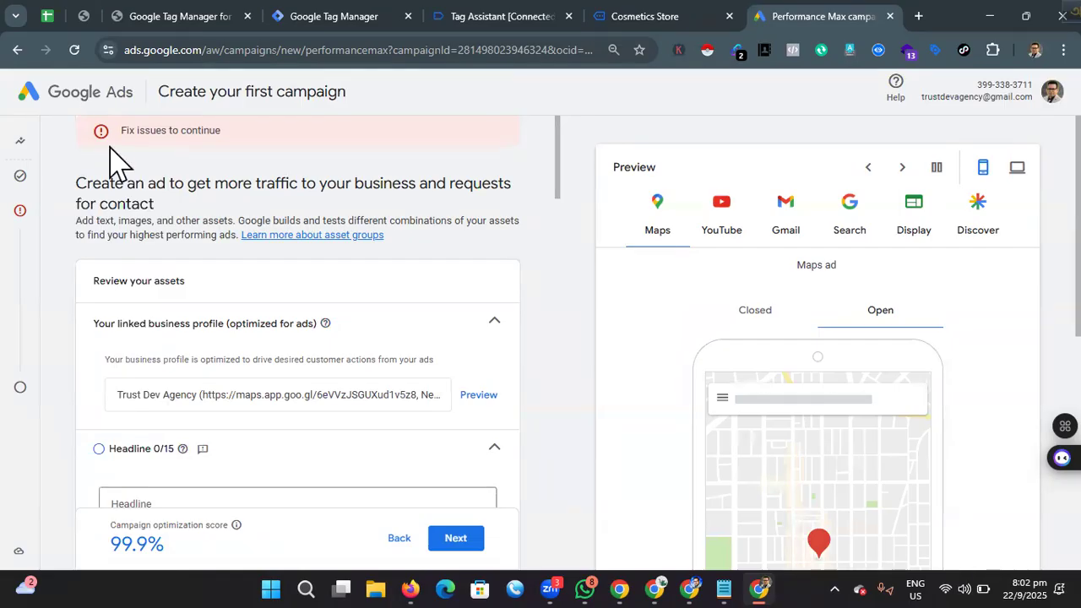
pyautogui.moveTo(29, 429)
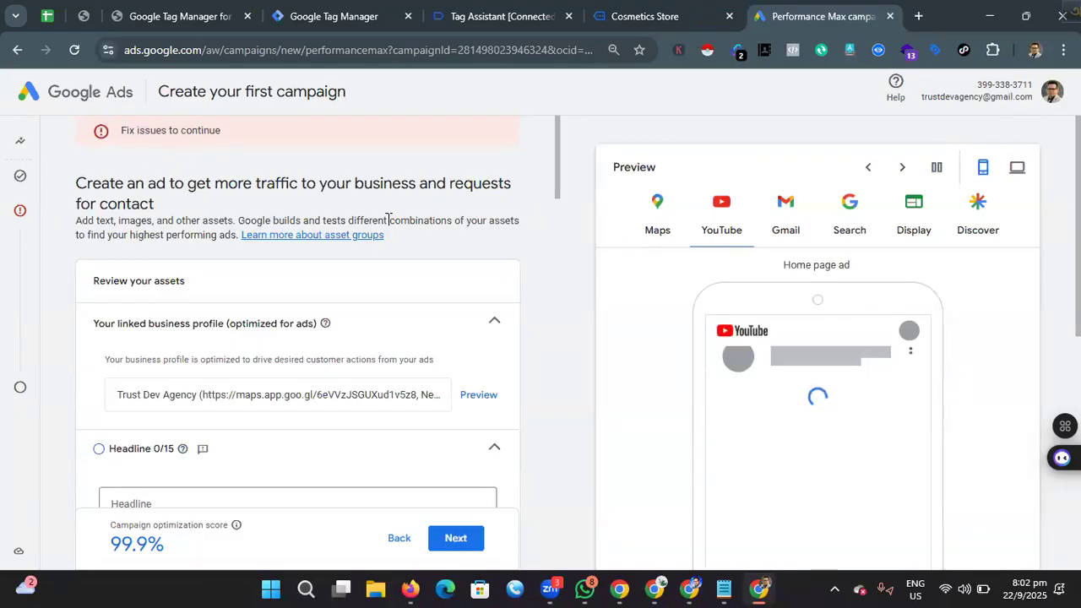
pyautogui.moveTo(12, 188)
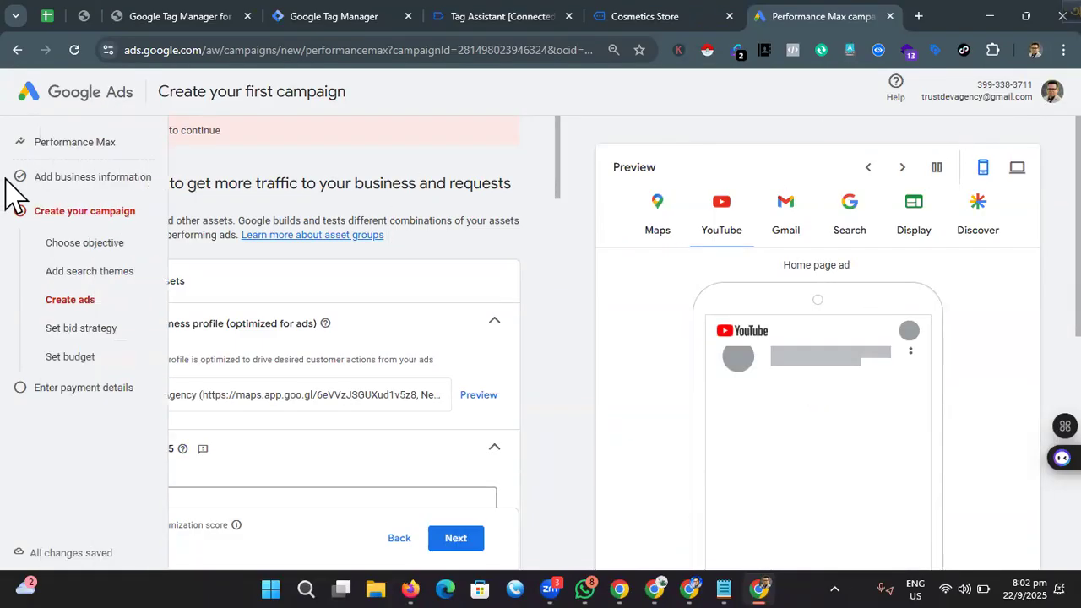
pyautogui.click(17, 56)
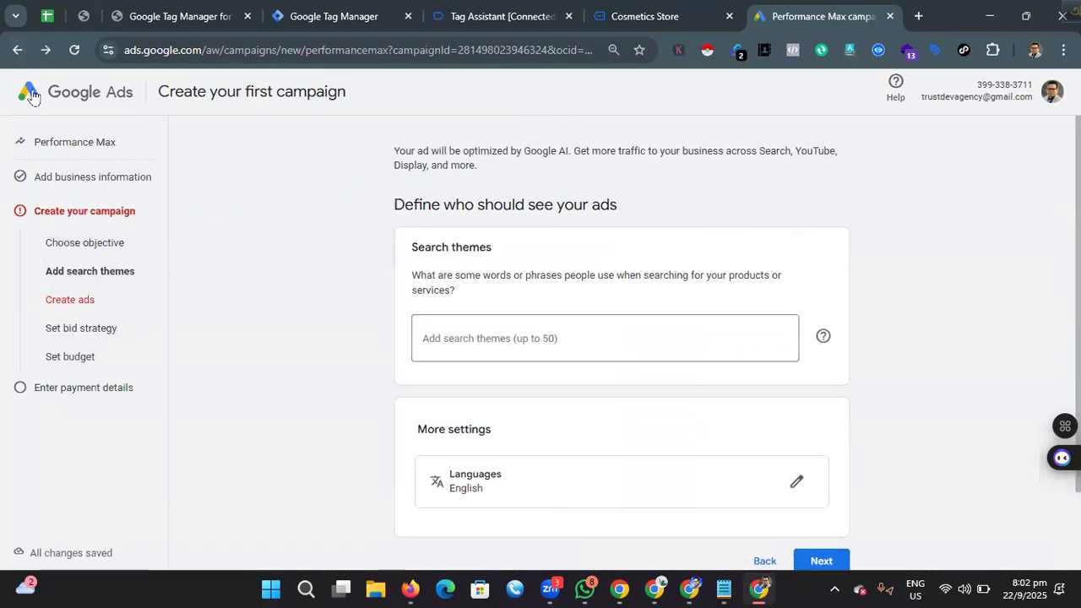
pyautogui.click(890, 16)
pyautogui.click(617, 151)
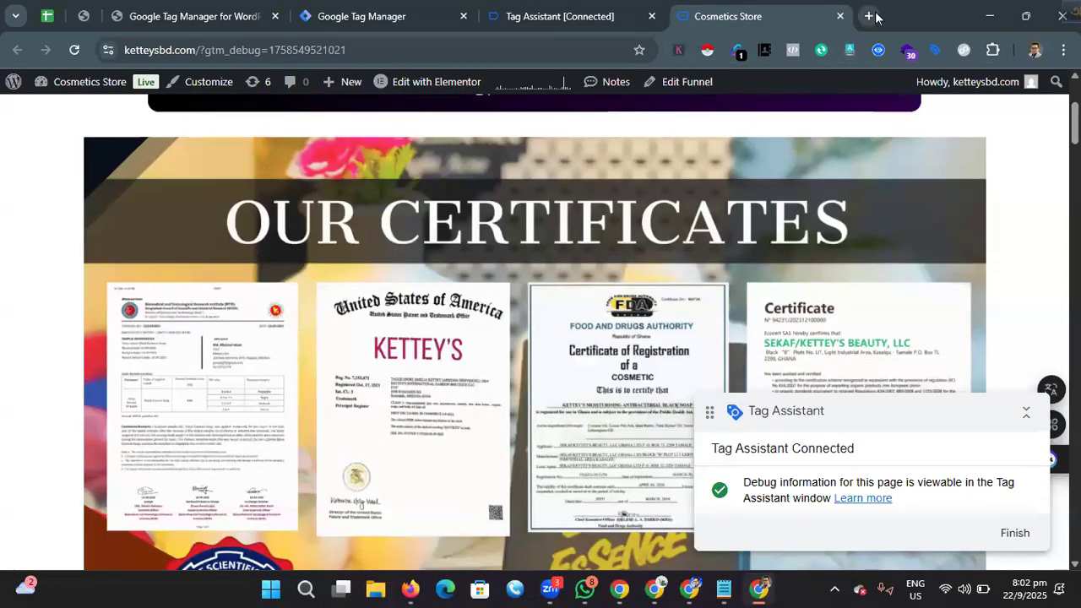
# Search Google for 'google ads' in a new tab
pyautogui.click(870, 16)
pyautogui.write('Google Tag')
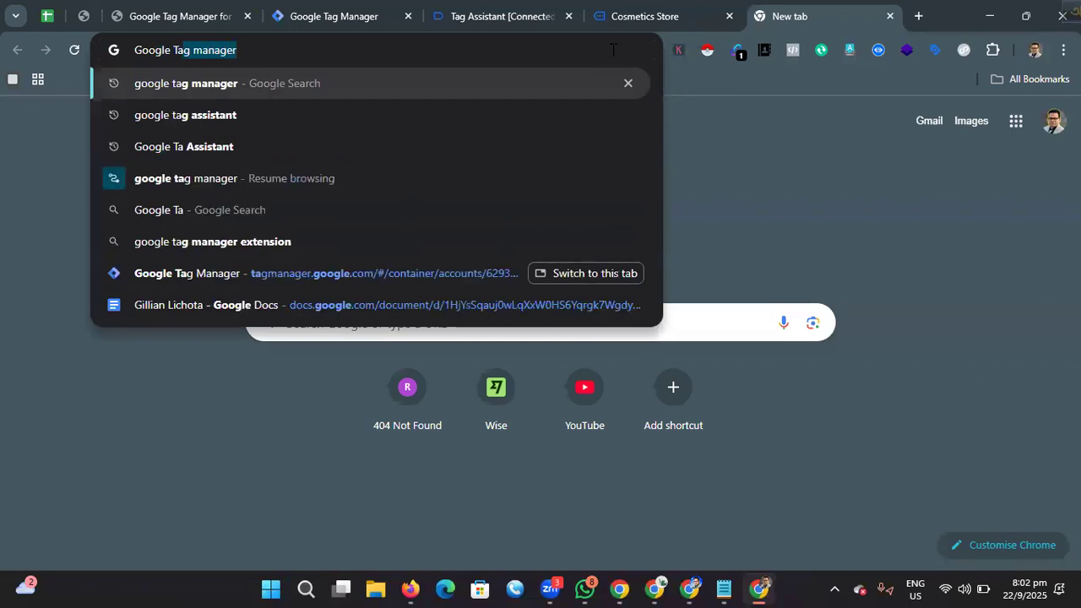
pyautogui.press('BackSpace')
pyautogui.press('BackSpace')
pyautogui.press('BackSpace')
pyautogui.write('ads')
pyautogui.press('Return')
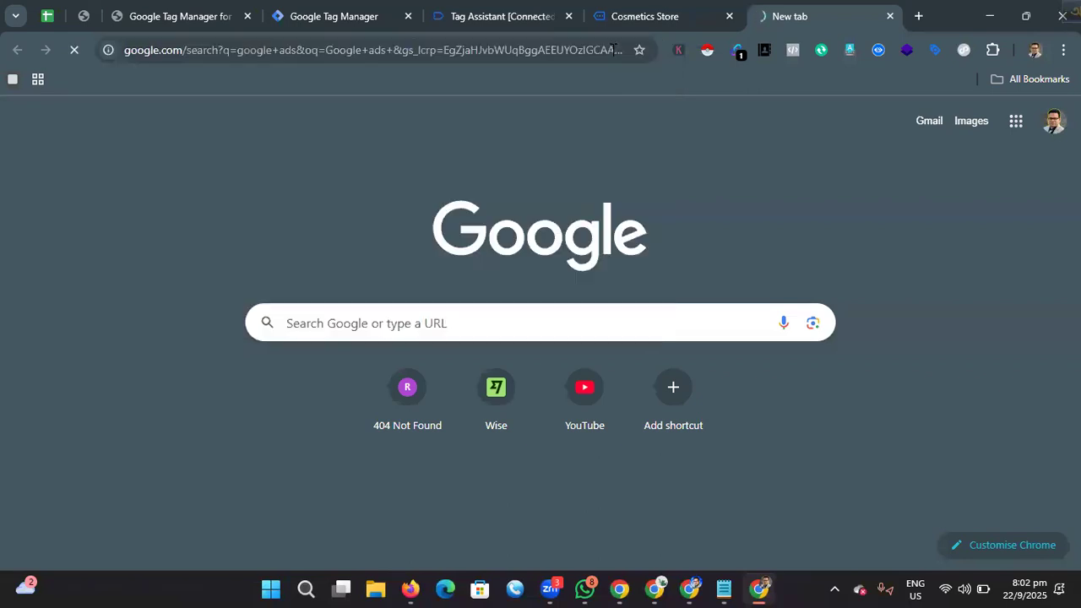
pyautogui.scroll(-10, 307, 338)
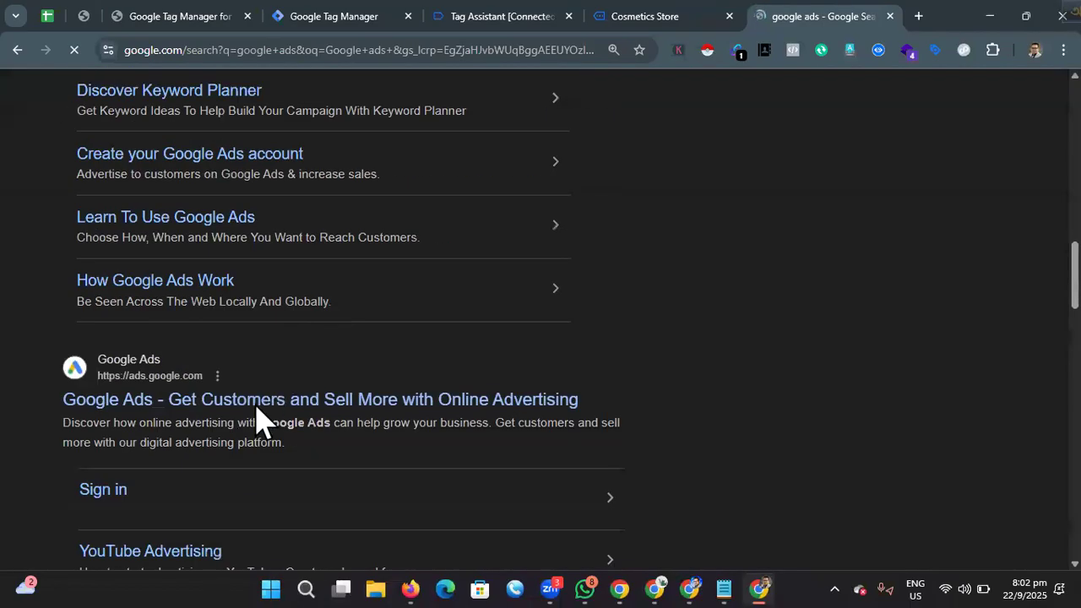
# Open the Google Ads homepage, start setup, and choose New Google Ads Account
pyautogui.click(255, 406)
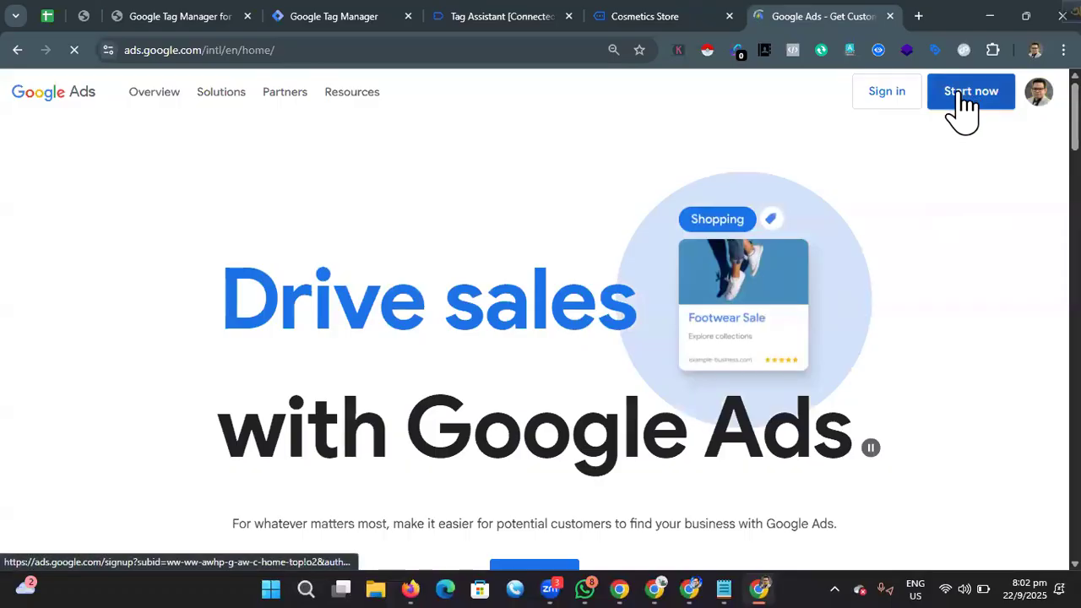
pyautogui.scroll(-10, 874, 212)
pyautogui.scroll(8, 873, 212)
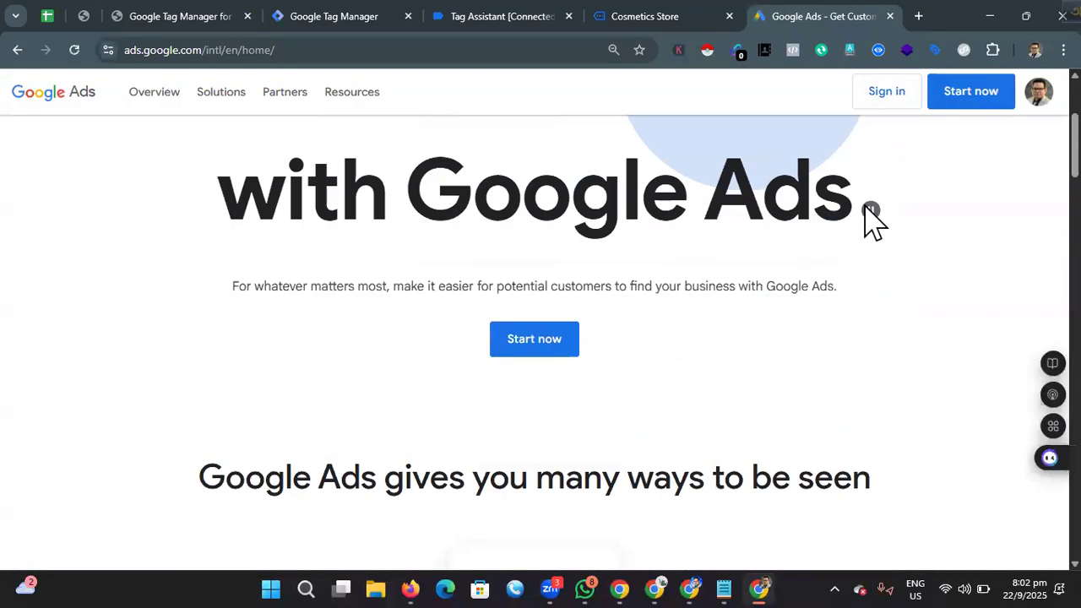
pyautogui.click(550, 341)
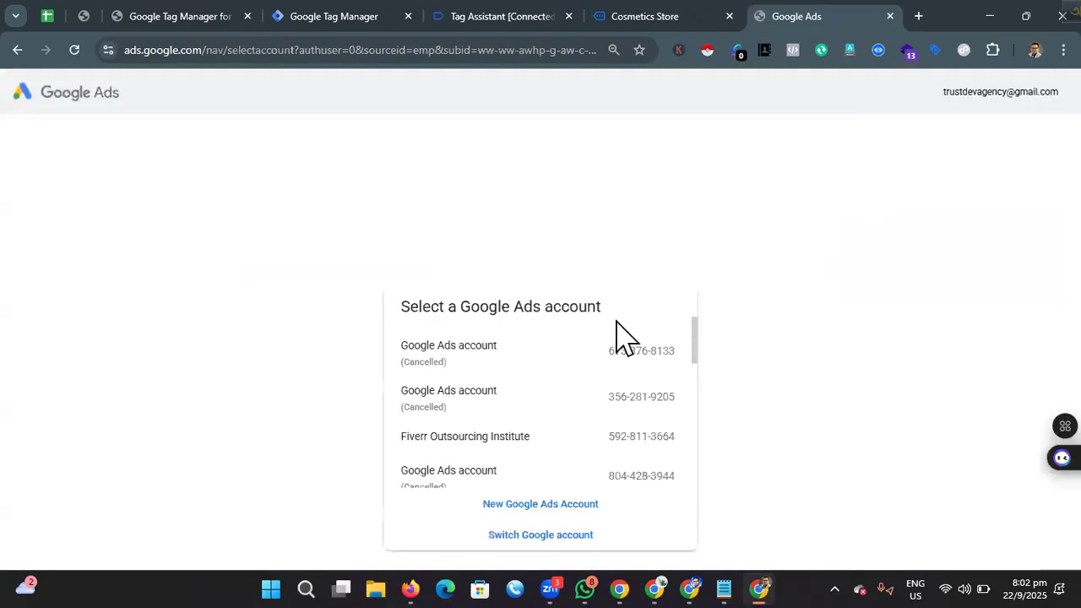
pyautogui.scroll(-3, 600, 345)
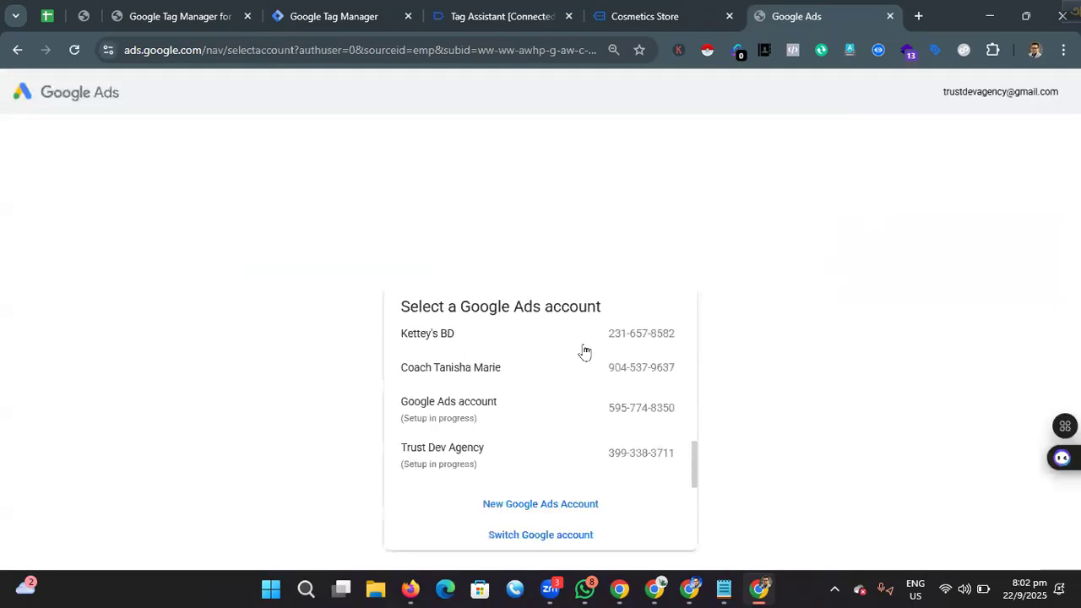
pyautogui.click(551, 507)
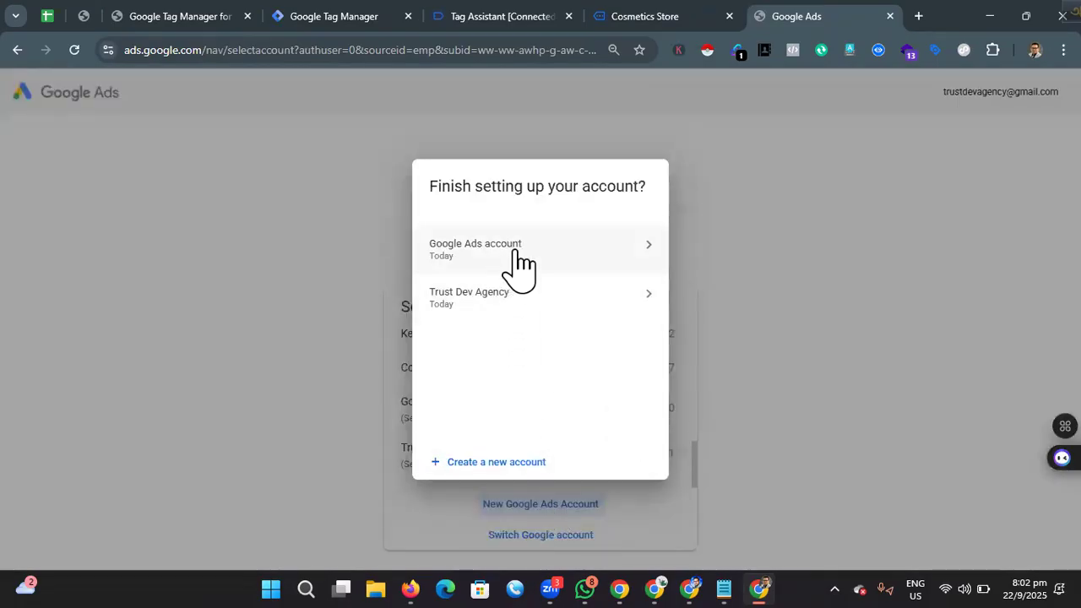
# Create a brand-new account instead of finishing a draft, then close the Google Ads tab
pyautogui.click(495, 462)
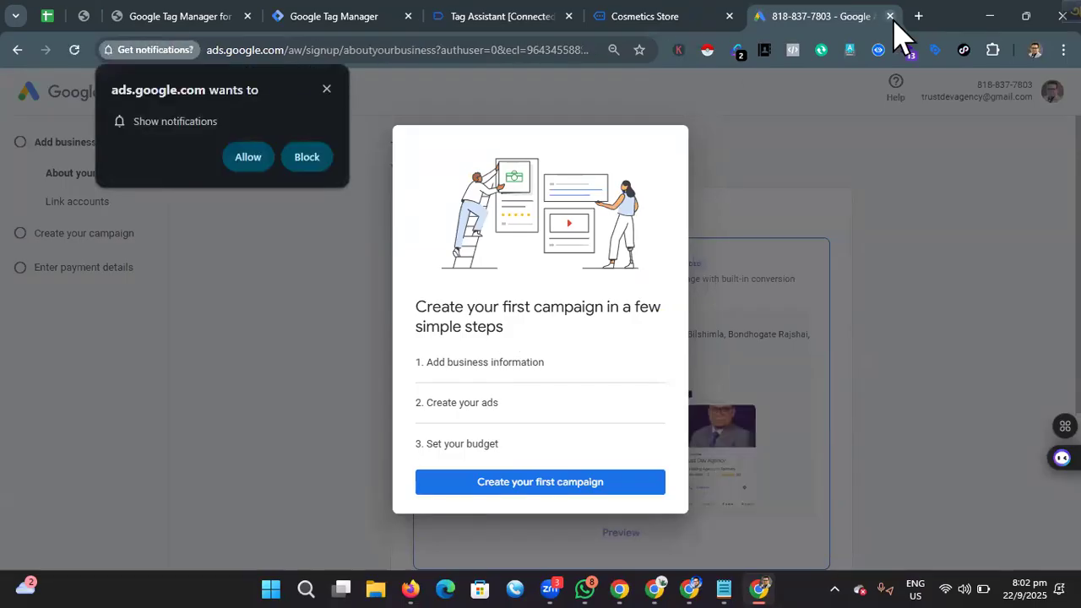
pyautogui.click(890, 16)
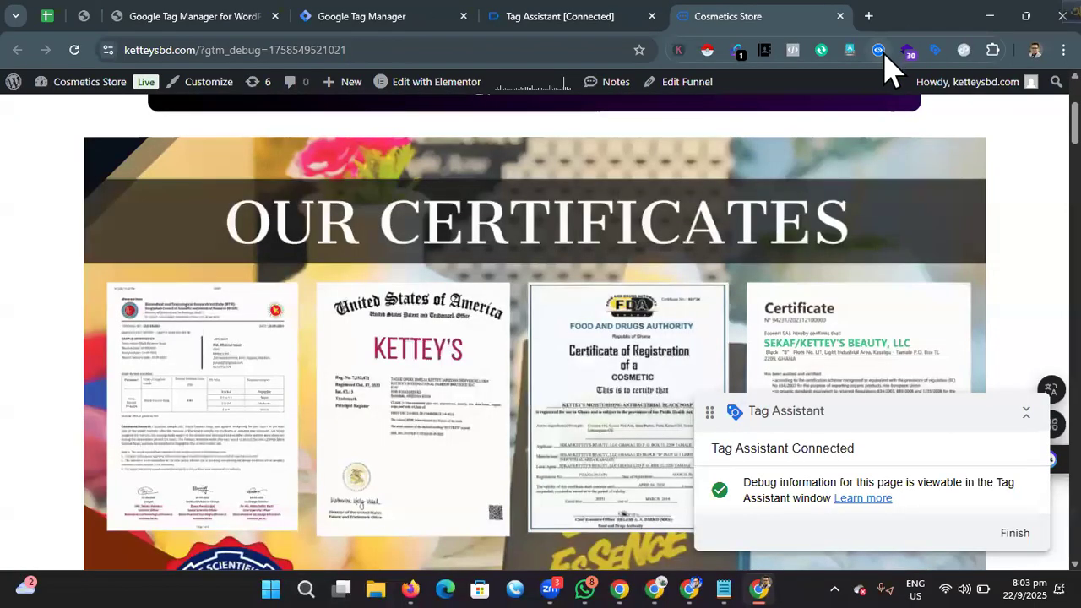
pyautogui.click(1035, 50)
# In another Chrome window, search 'Google Ads', open the official site and start signing up
pyautogui.scroll(-3, 980, 486)
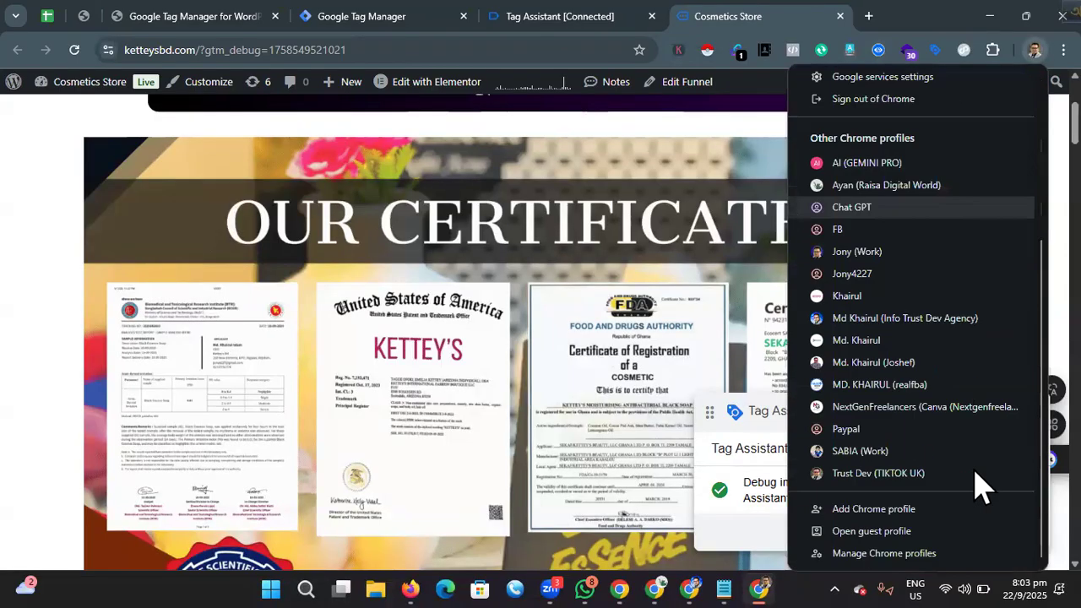
pyautogui.scroll(3, 978, 483)
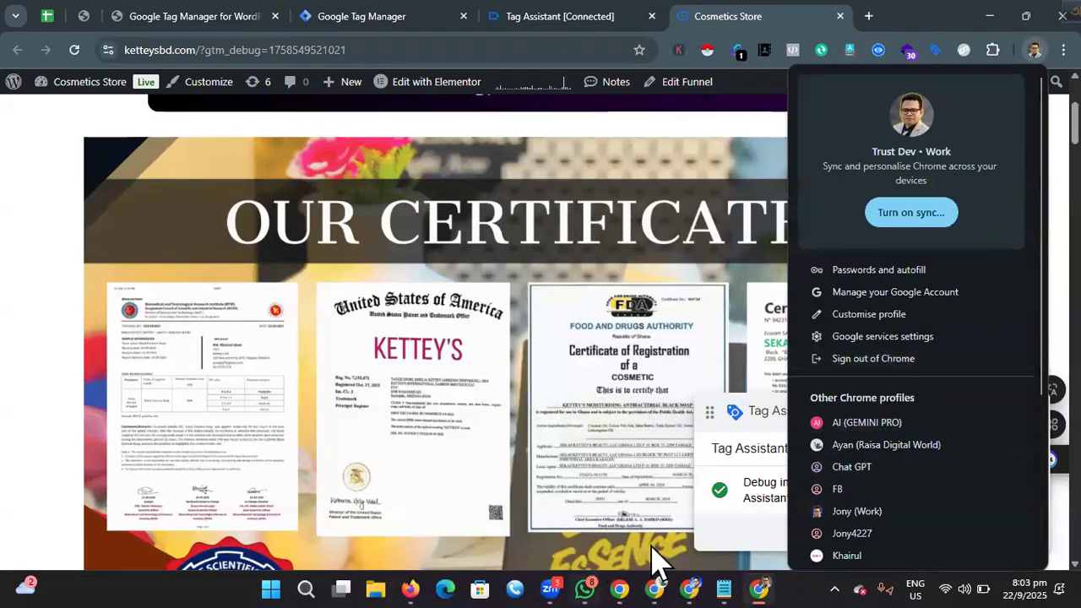
pyautogui.moveTo(683, 562)
pyautogui.click(671, 502)
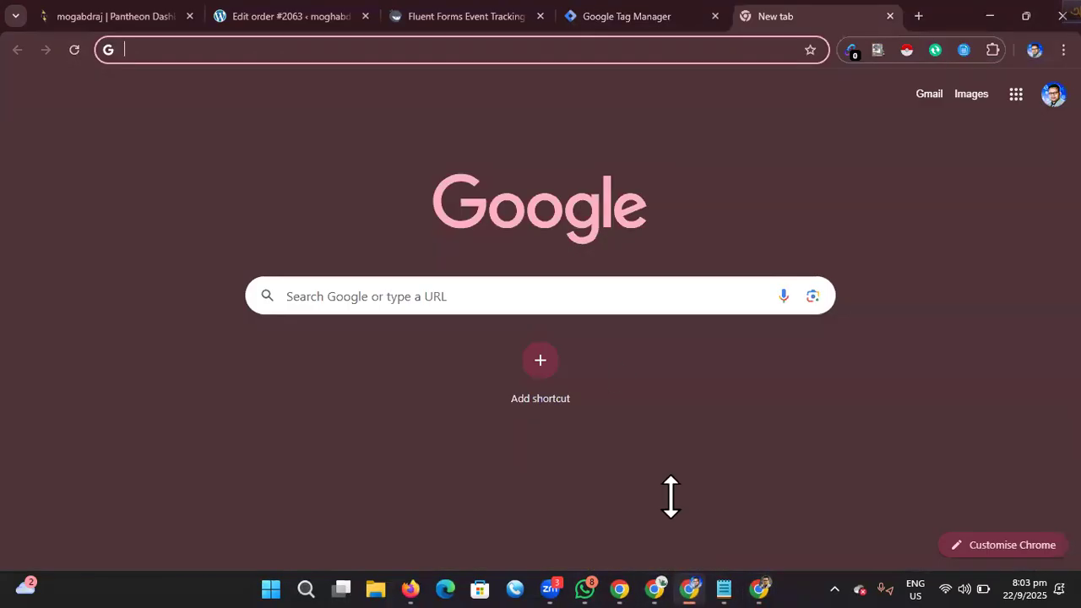
pyautogui.click(368, 52)
pyautogui.write('G')
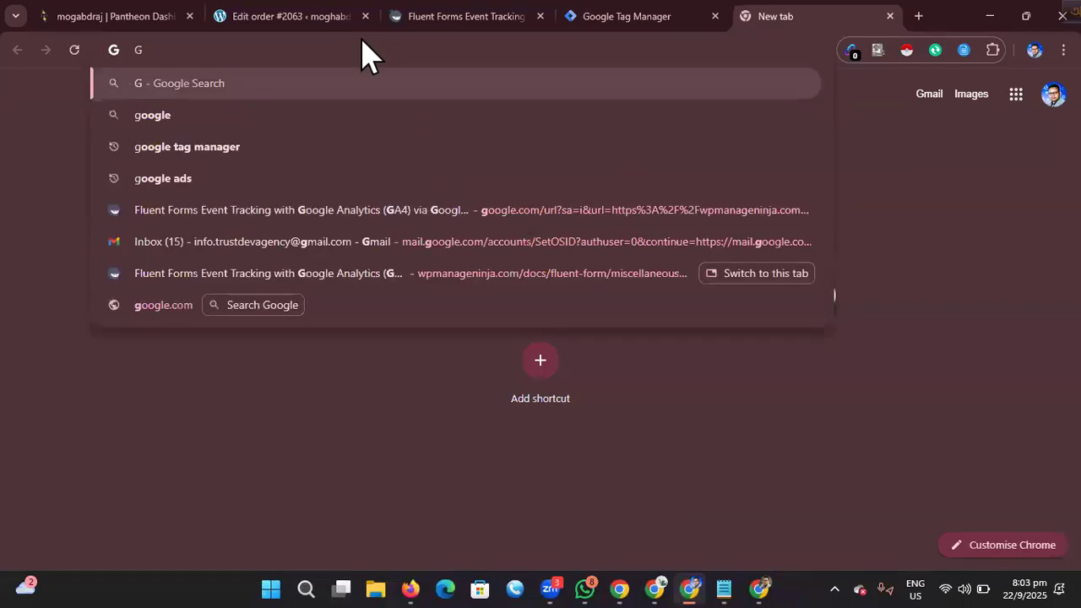
pyautogui.write('oogle Ads')
pyautogui.press('Return')
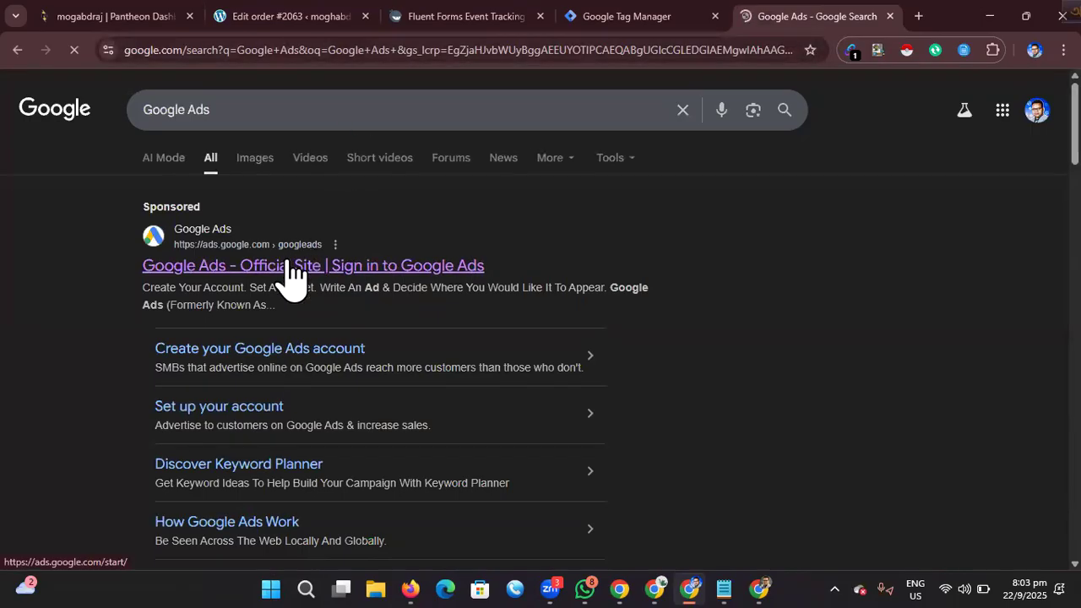
pyautogui.click(291, 267)
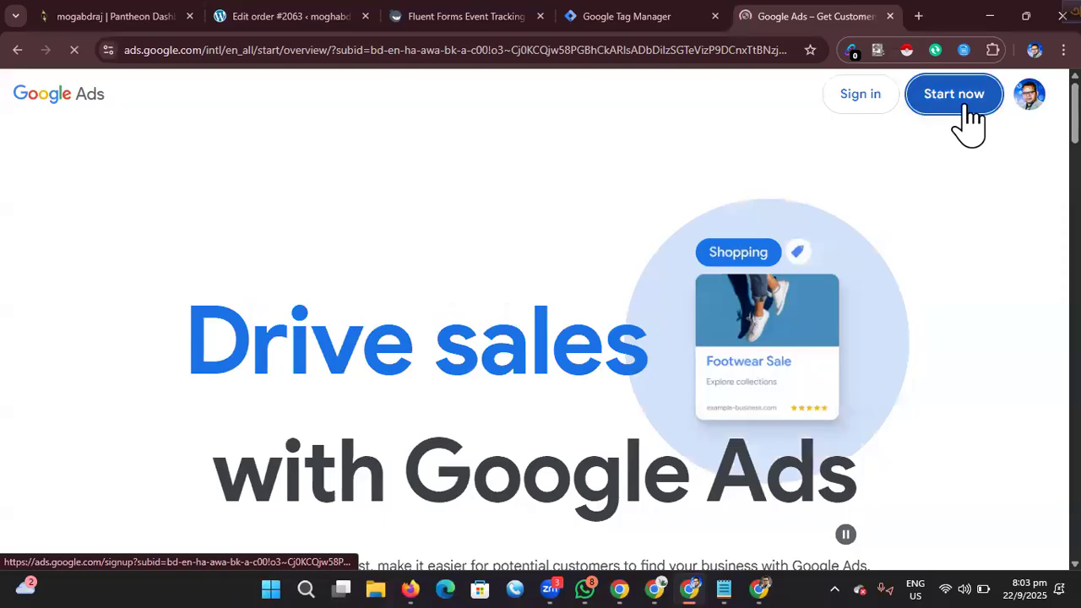
pyautogui.click(969, 119)
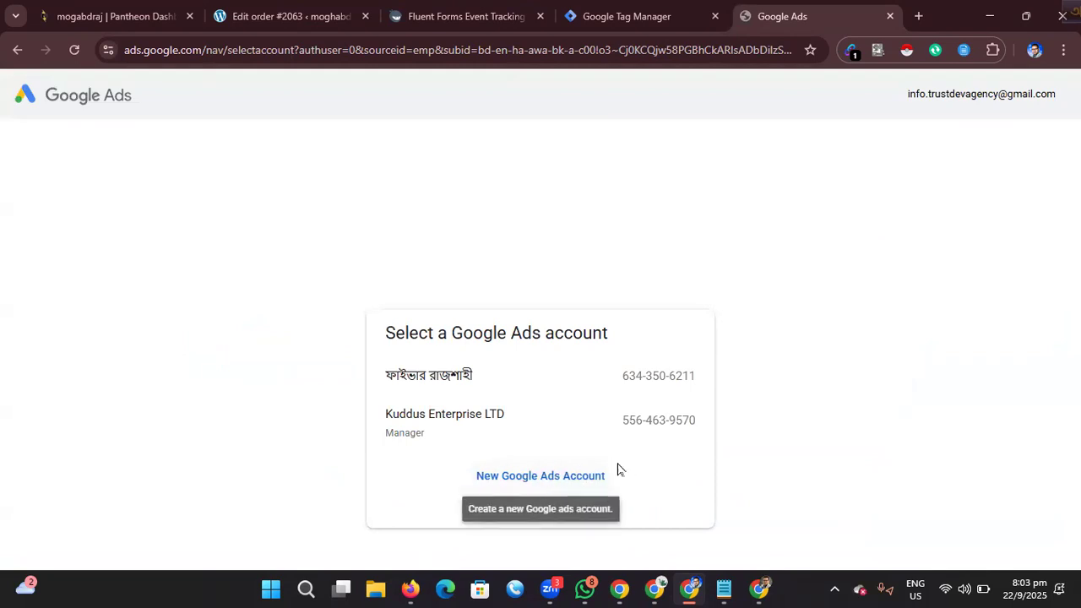
# Start a new draft account's first campaign with a website as the ad destination
pyautogui.click(535, 484)
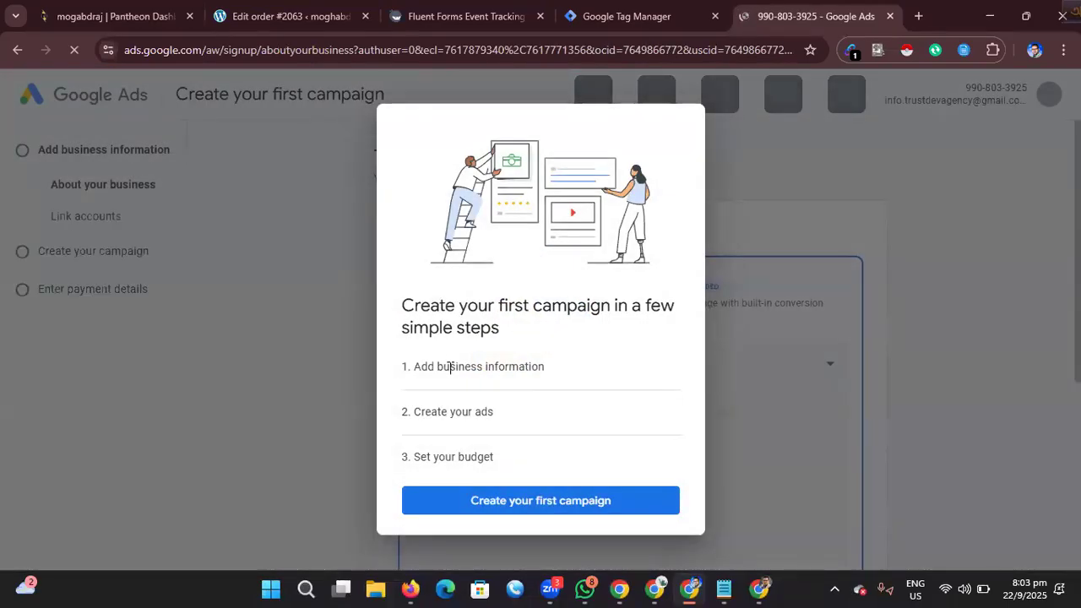
pyautogui.click(511, 502)
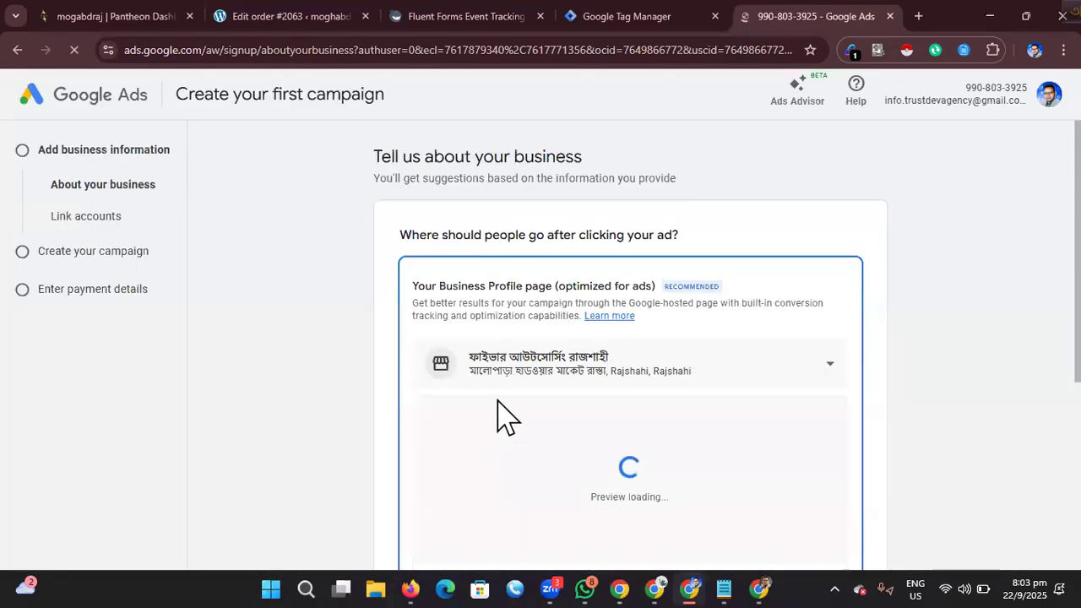
pyautogui.scroll(-3, 724, 306)
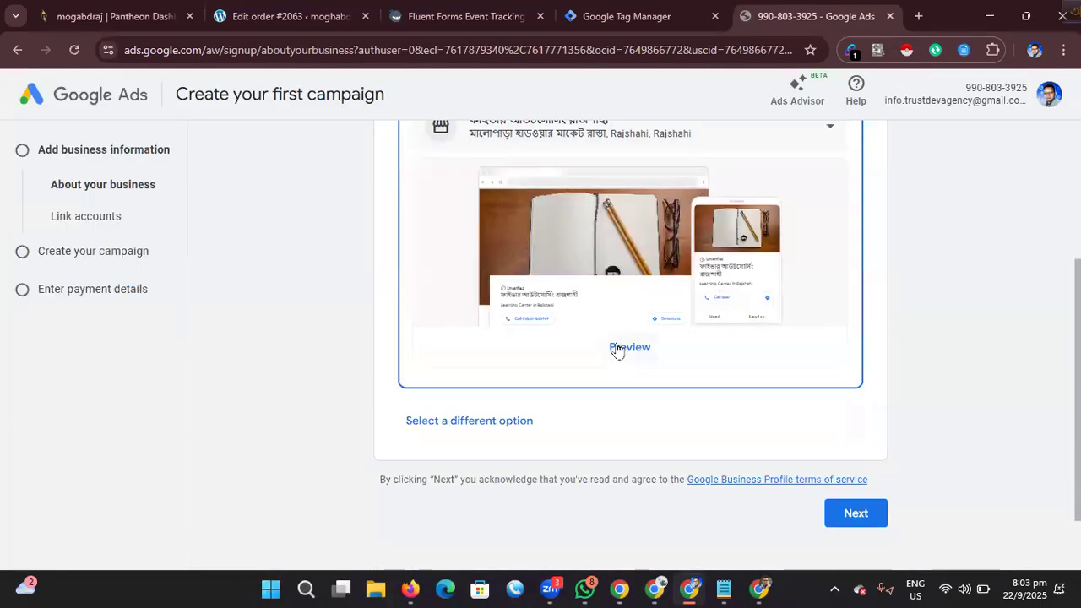
pyautogui.click(467, 422)
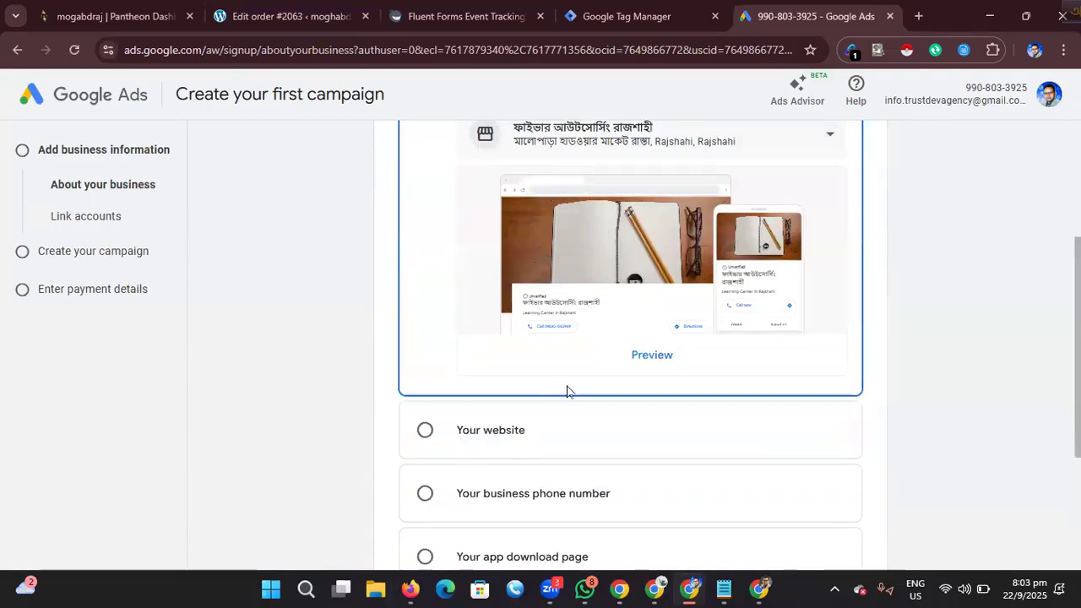
pyautogui.scroll(-3, 518, 429)
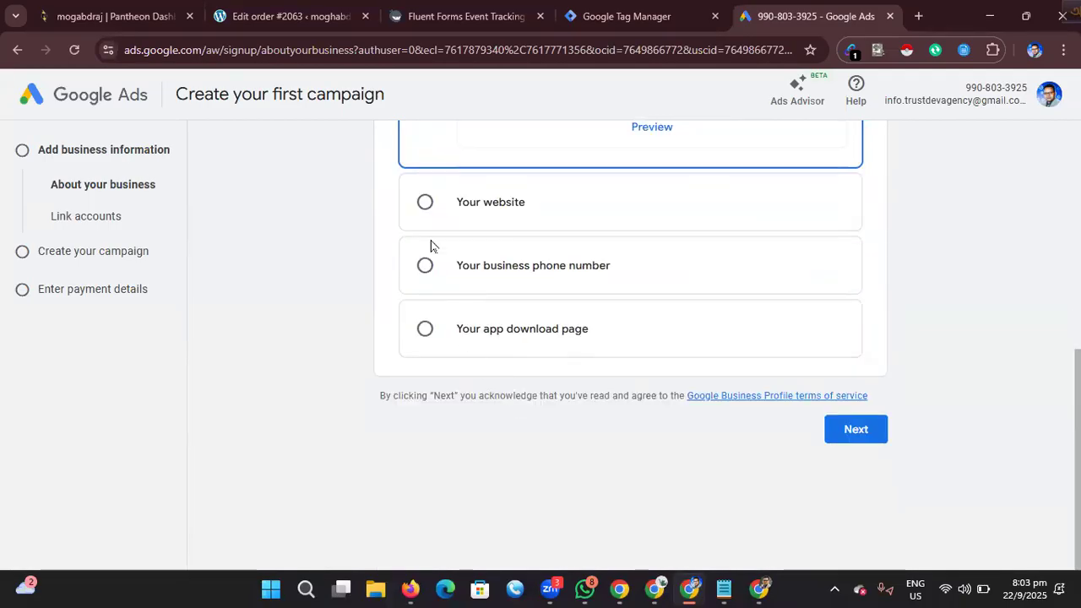
pyautogui.click(424, 203)
pyautogui.scroll(3, 538, 304)
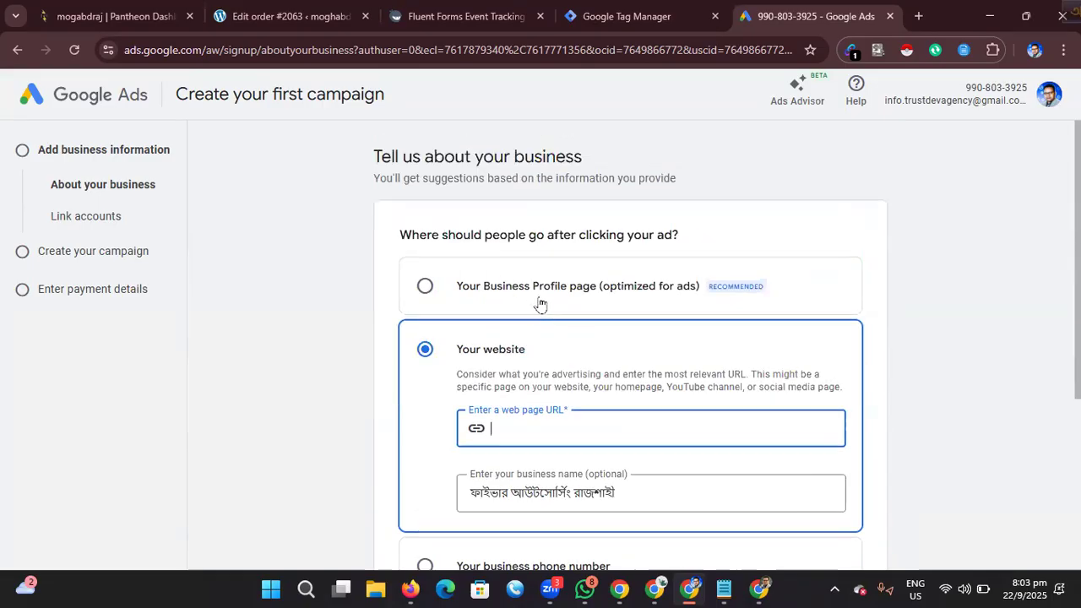
pyautogui.scroll(-3, 662, 255)
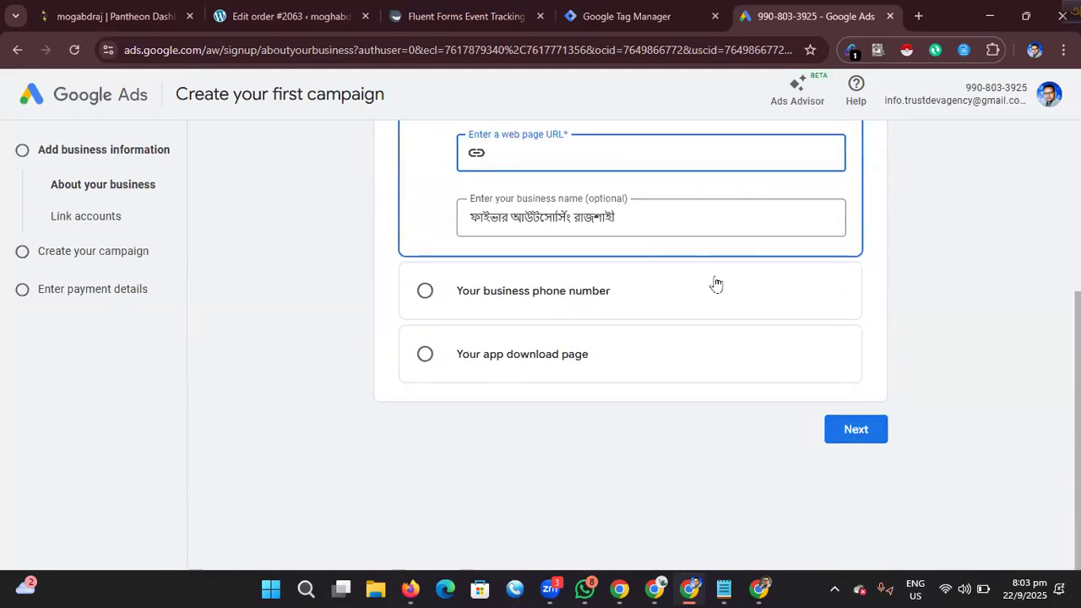
pyautogui.scroll(3, 715, 285)
pyautogui.scroll(-3, 577, 369)
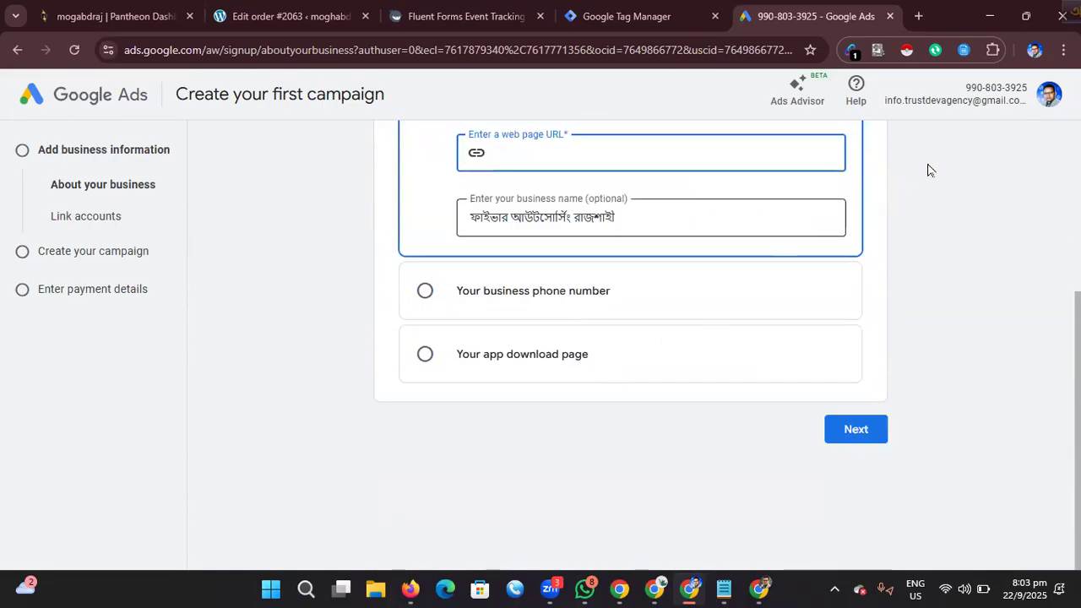
# Delete the in-progress draft account via the account menu's trash icon and confirm
pyautogui.click(1049, 97)
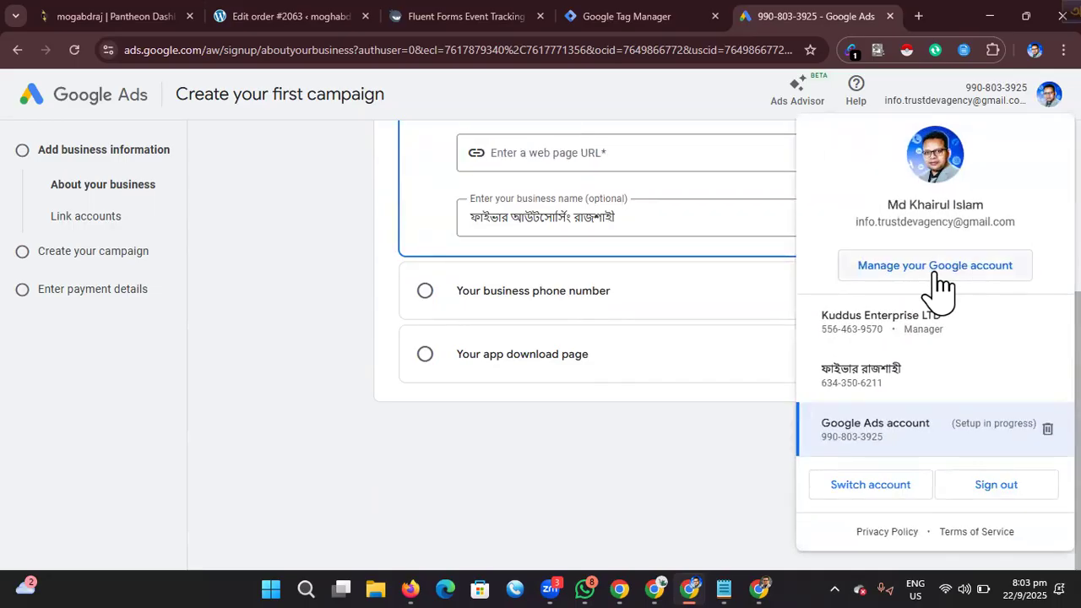
pyautogui.click(984, 492)
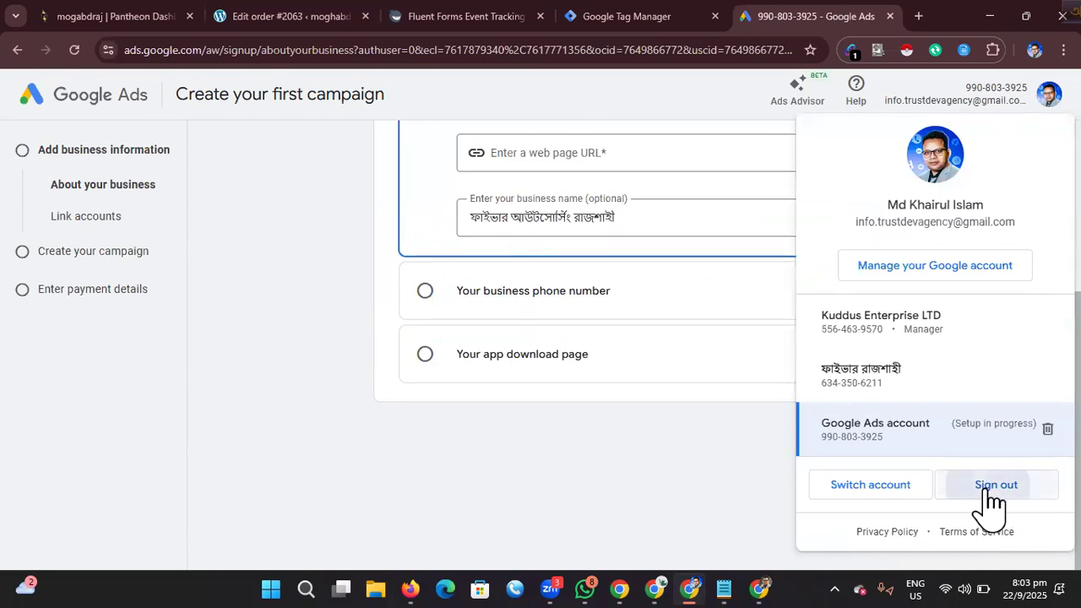
pyautogui.moveTo(984, 493); pyautogui.dragTo(927, 454)
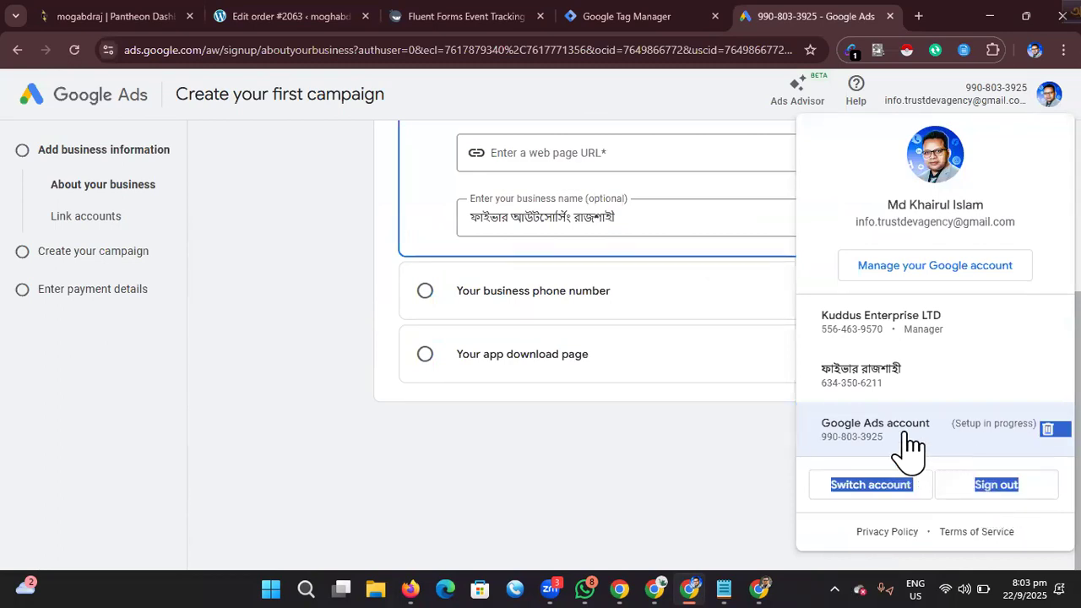
pyautogui.click(906, 433)
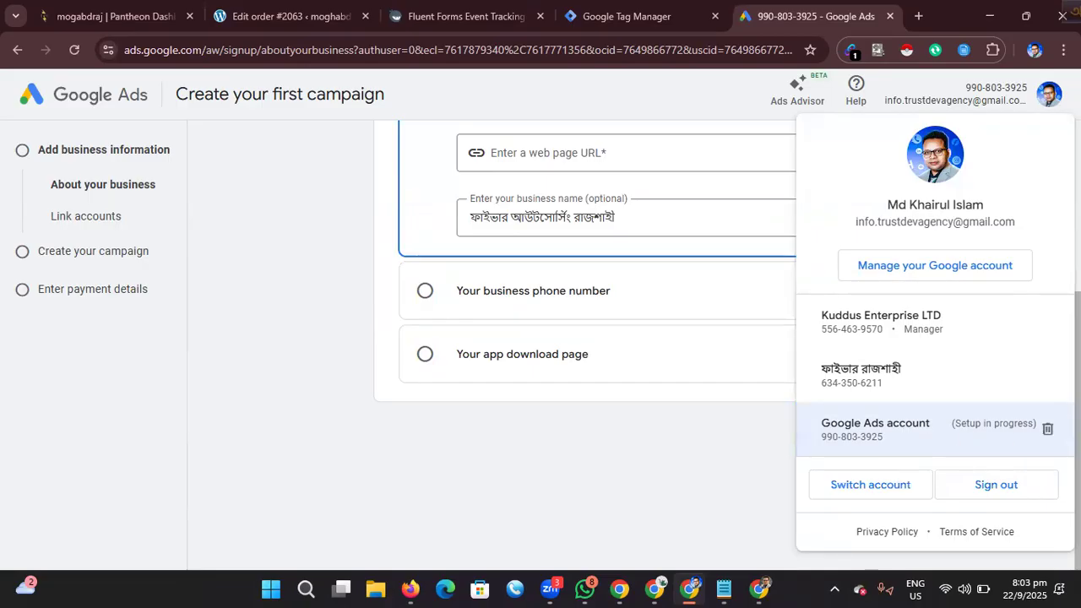
pyautogui.click(1048, 428)
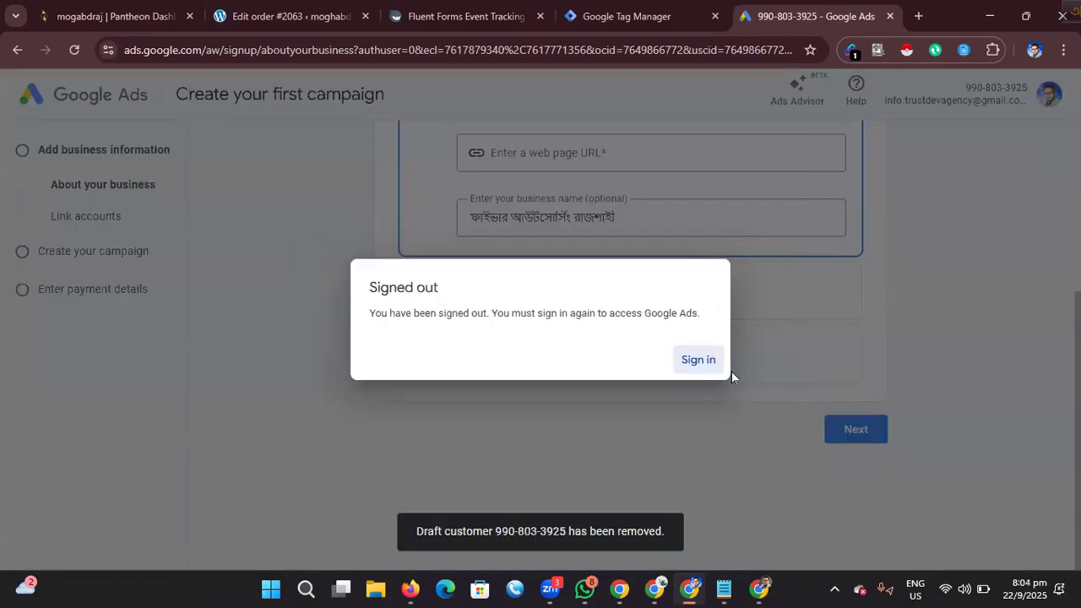
pyautogui.click(724, 368)
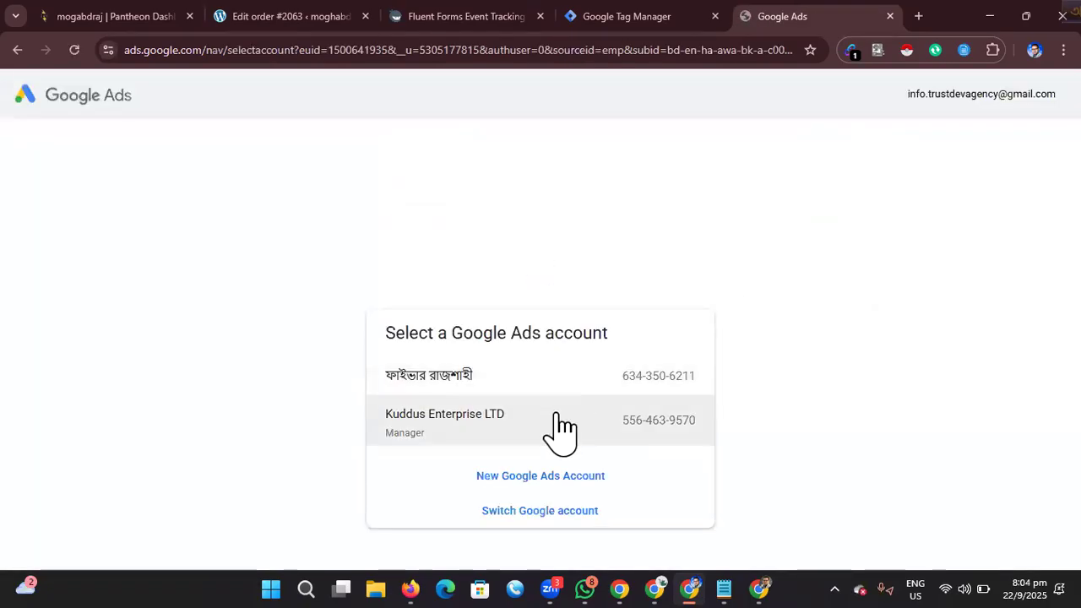
# Create another Google Ads account and begin setting up its first campaign
pyautogui.click(528, 476)
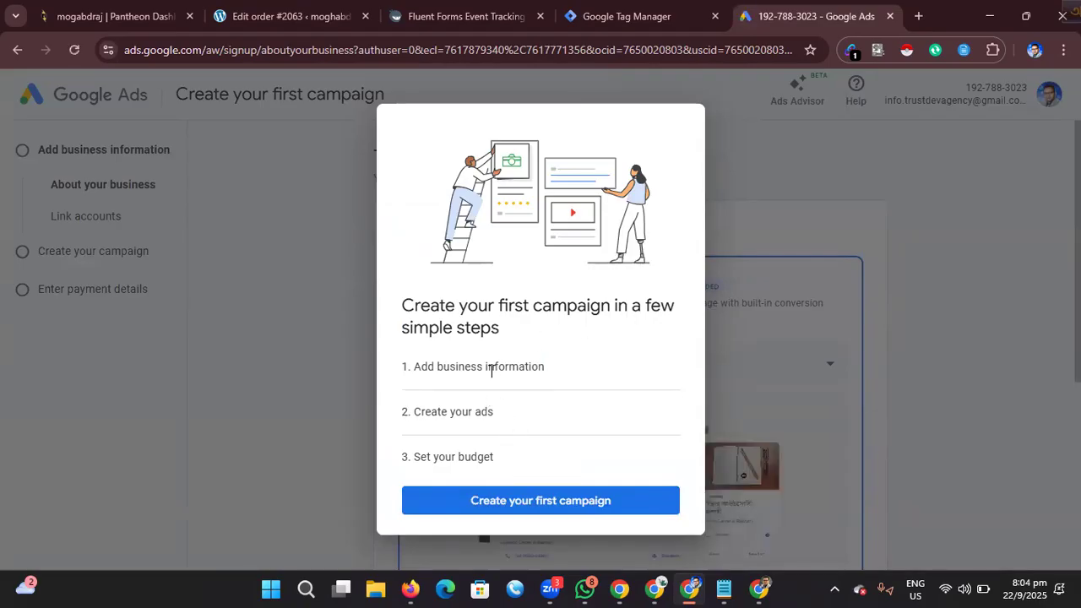
pyautogui.click(512, 503)
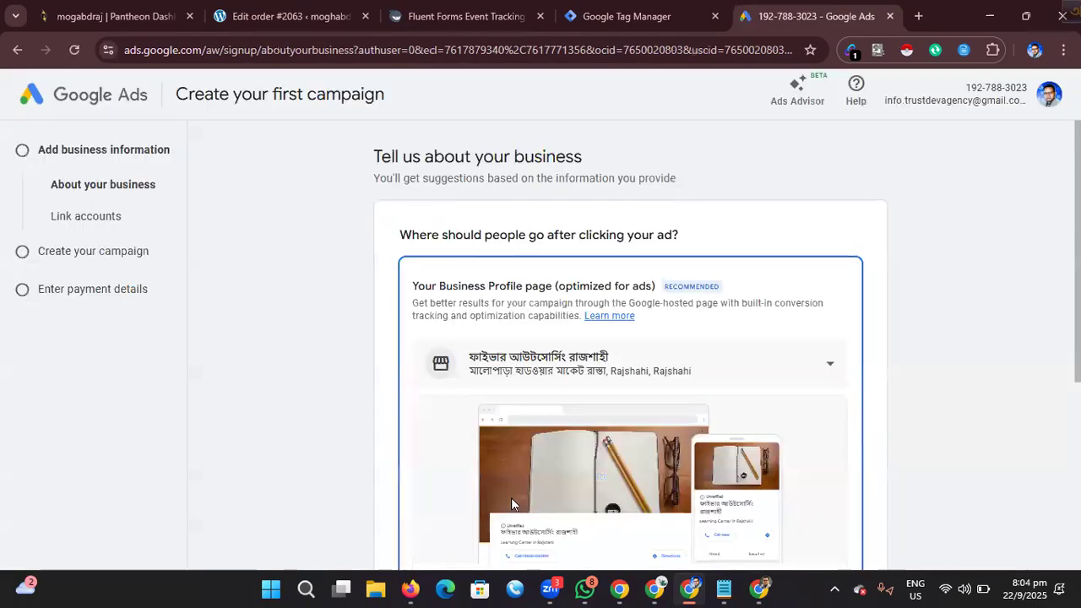
pyautogui.scroll(-3, 539, 310)
pyautogui.scroll(3, 497, 365)
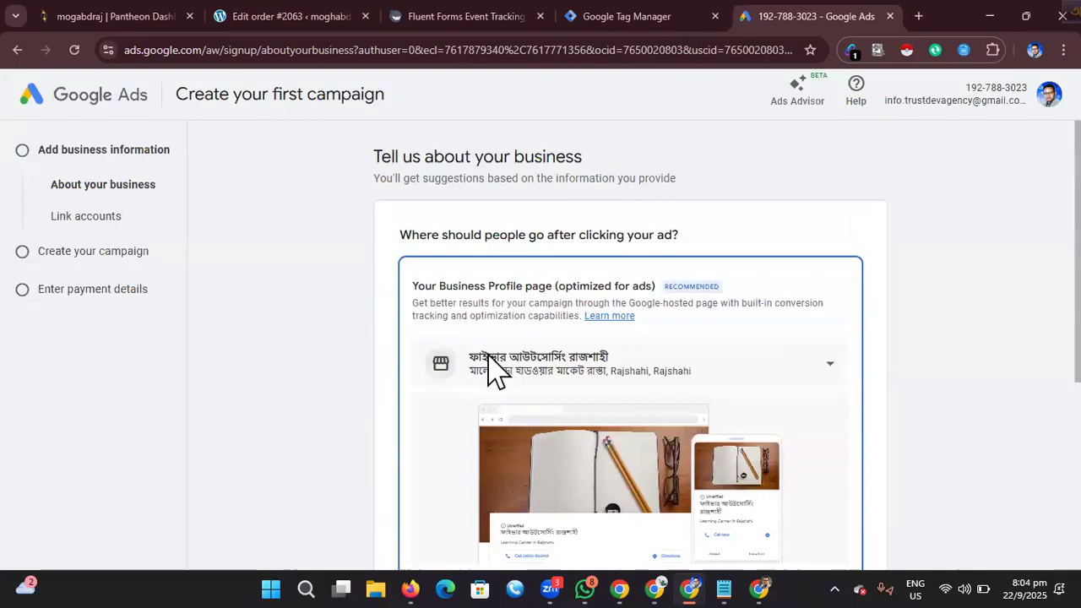
pyautogui.scroll(-3, 686, 289)
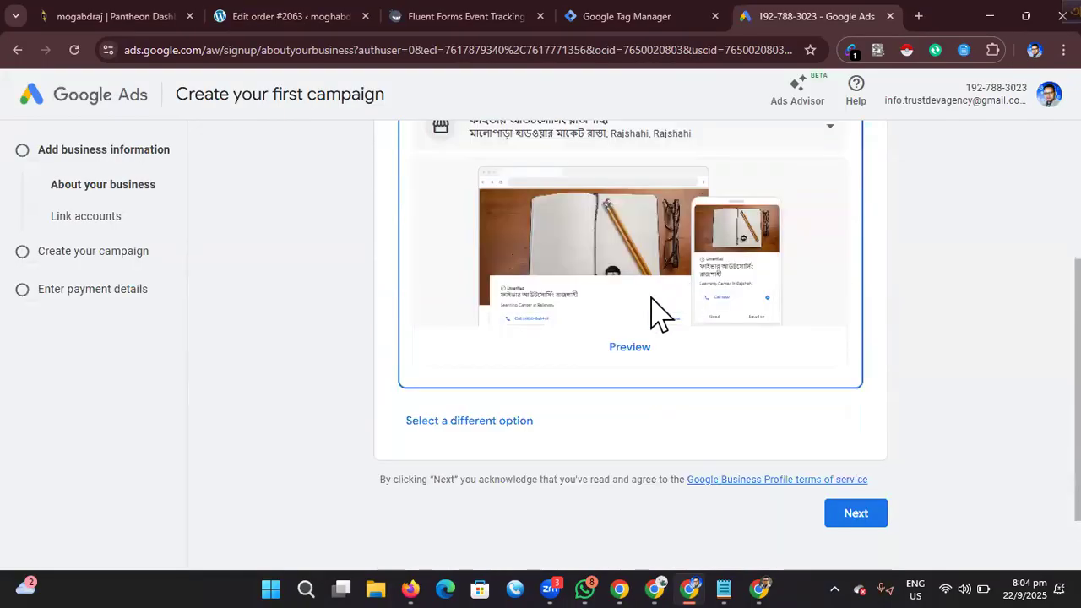
pyautogui.scroll(3, 659, 313)
# Check the signed-in Google account and the browser's profile list
pyautogui.click(1048, 99)
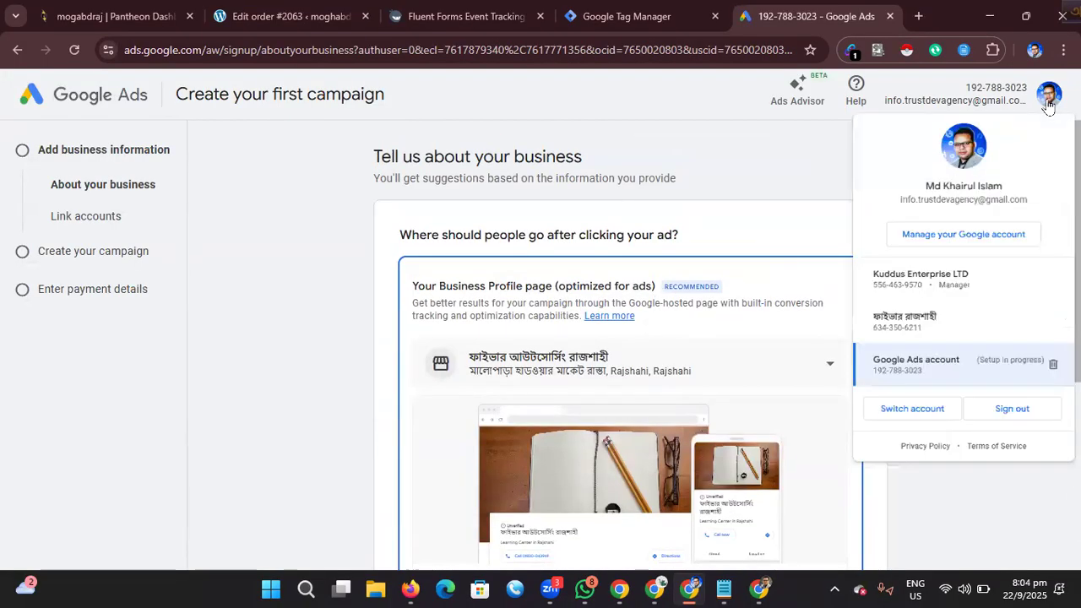
pyautogui.click(1035, 50)
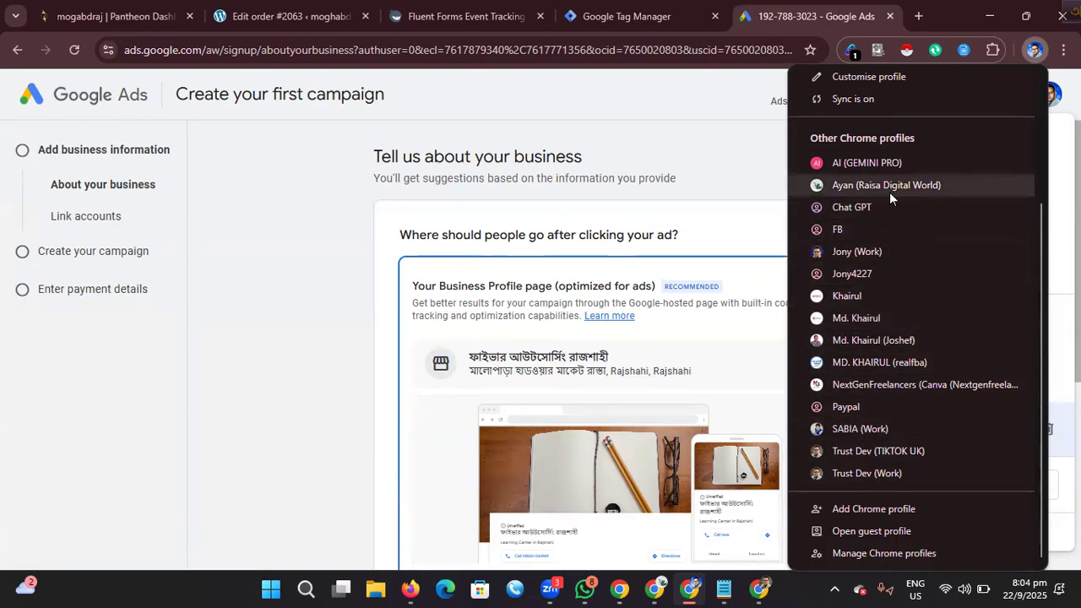
pyautogui.click(278, 403)
pyautogui.scroll(-4, 476, 386)
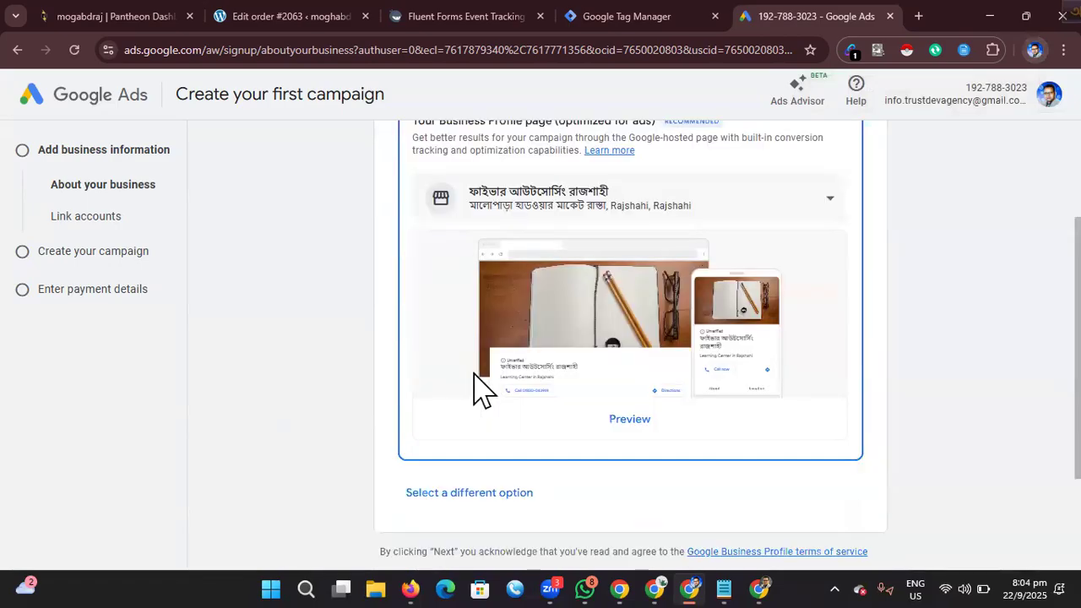
pyautogui.click(482, 338)
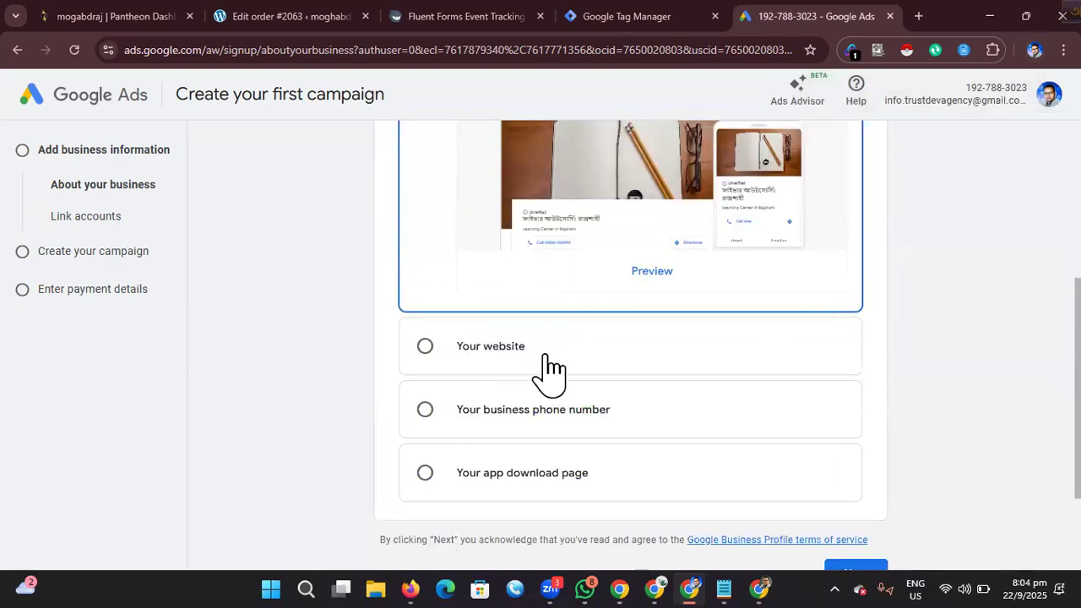
pyautogui.scroll(-2, 544, 386)
pyautogui.scroll(6, 507, 346)
pyautogui.scroll(-5, 551, 354)
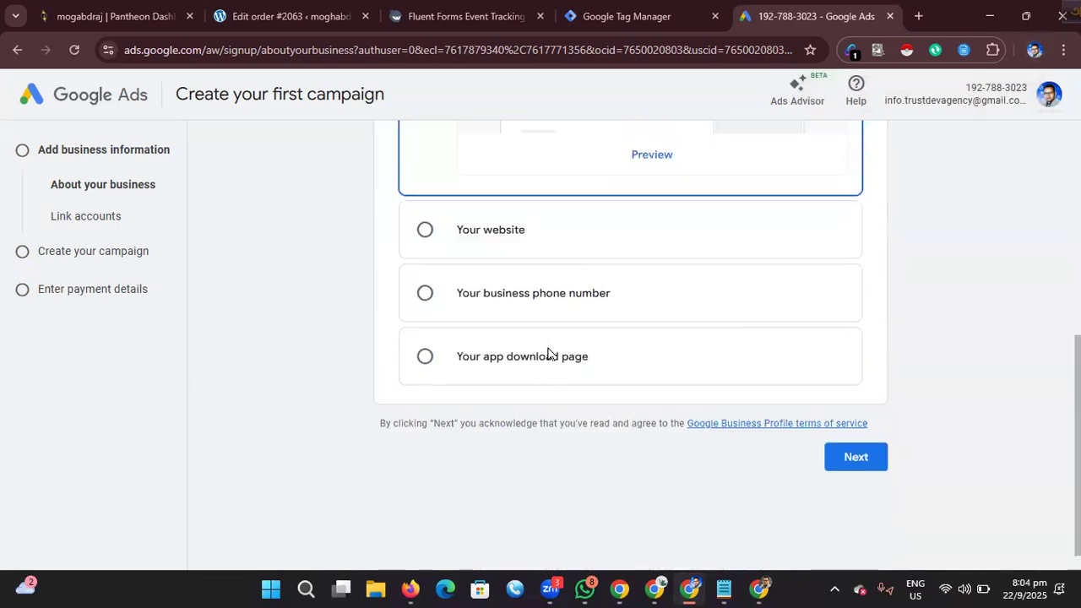
pyautogui.scroll(3, 427, 445)
pyautogui.click(425, 440)
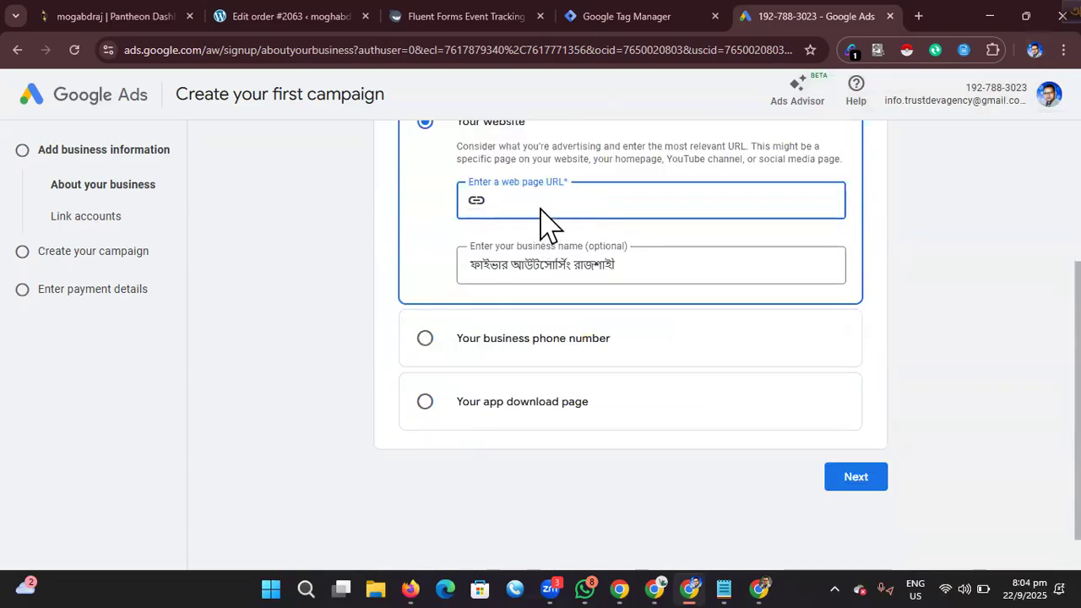
pyautogui.press('super+v')
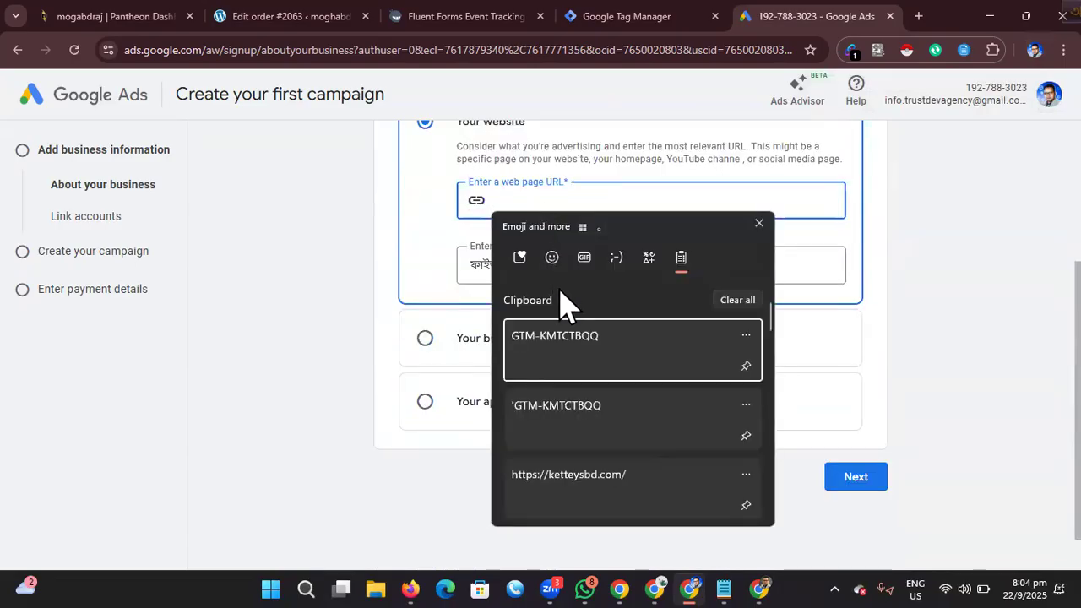
pyautogui.click(578, 475)
# Replace the business name with Ketteysbd and submit the details for review
pyautogui.click(658, 266)
pyautogui.tripleClick(657, 266)
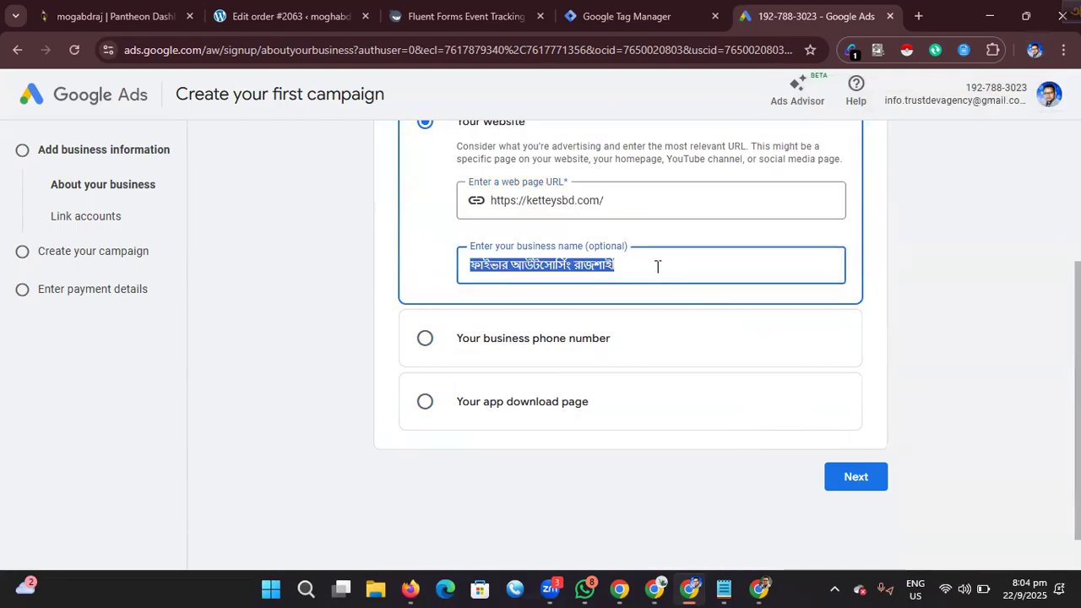
pyautogui.write('Ketteysbd')
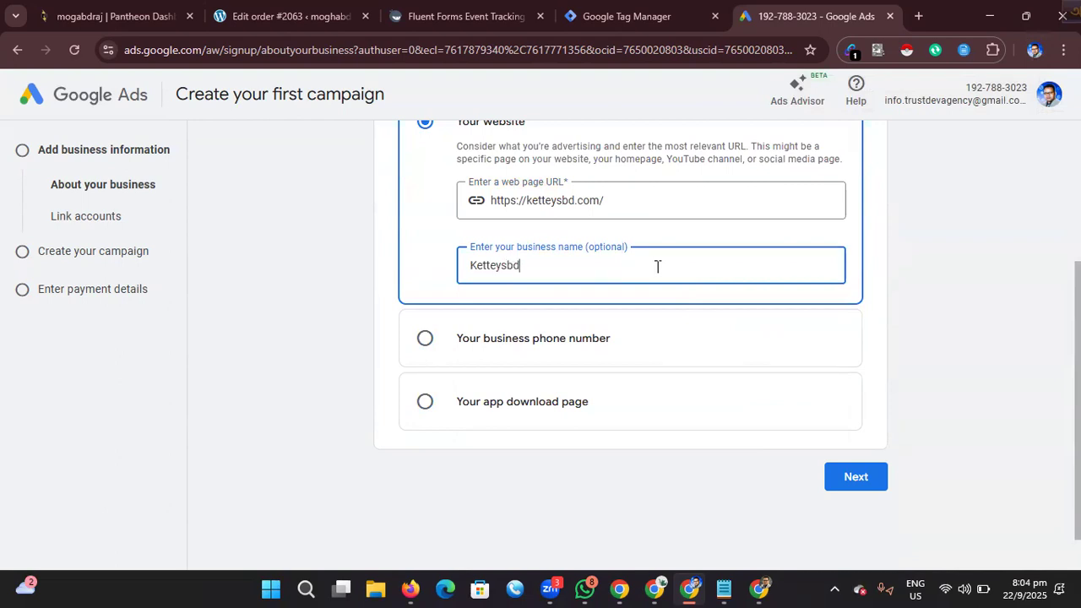
pyautogui.click(847, 488)
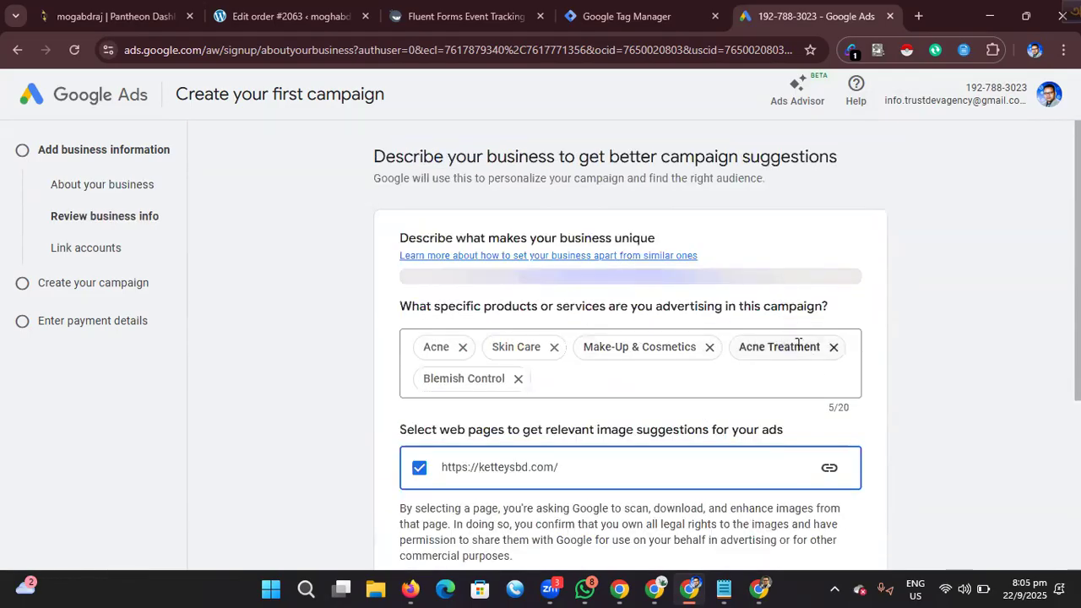
# Accept the business info, skip account linking, objective and campaign type, and confirm leaving campaign creation
pyautogui.scroll(-3, 800, 346)
pyautogui.scroll(-4, 696, 397)
pyautogui.click(845, 433)
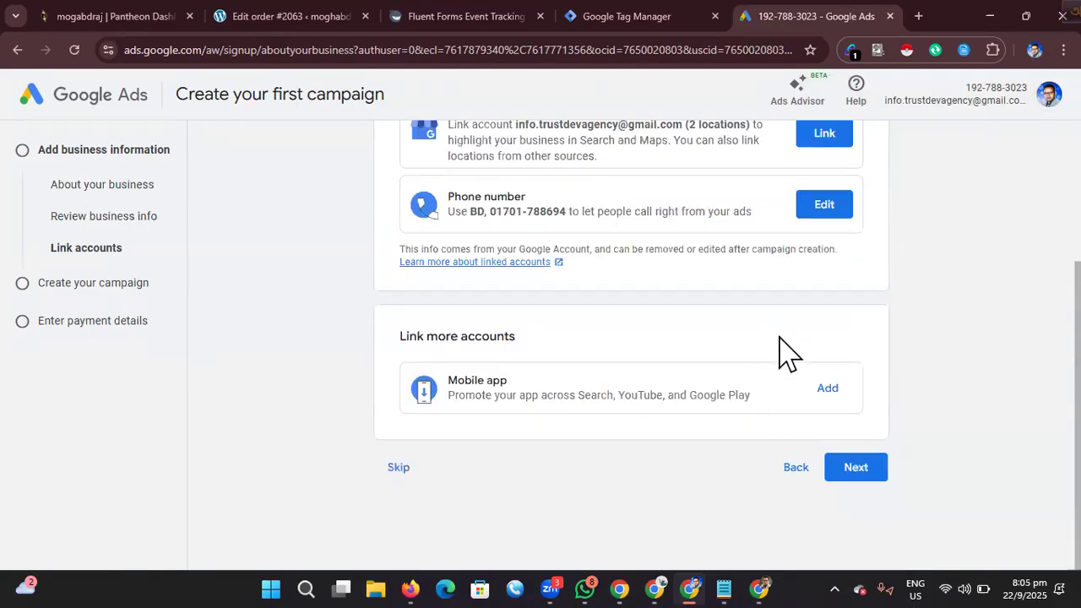
pyautogui.click(399, 467)
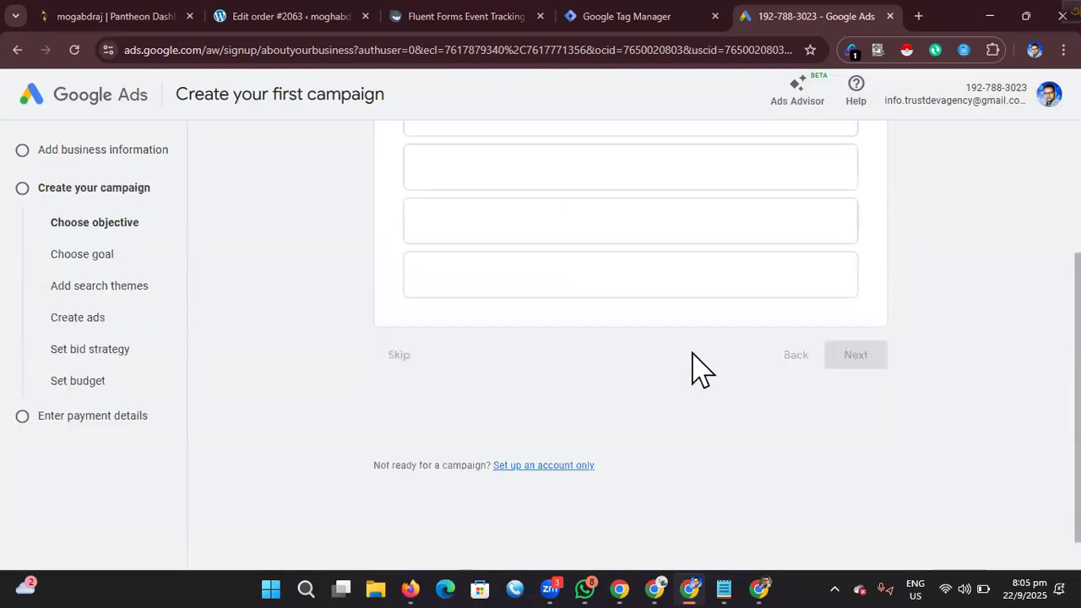
pyautogui.scroll(2, 686, 371)
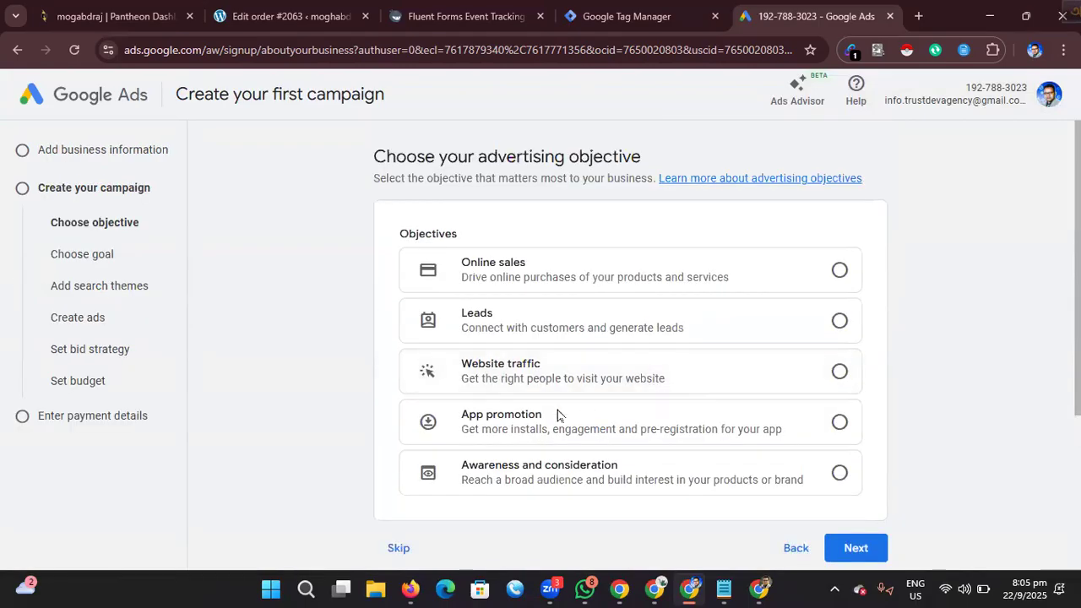
pyautogui.click(399, 557)
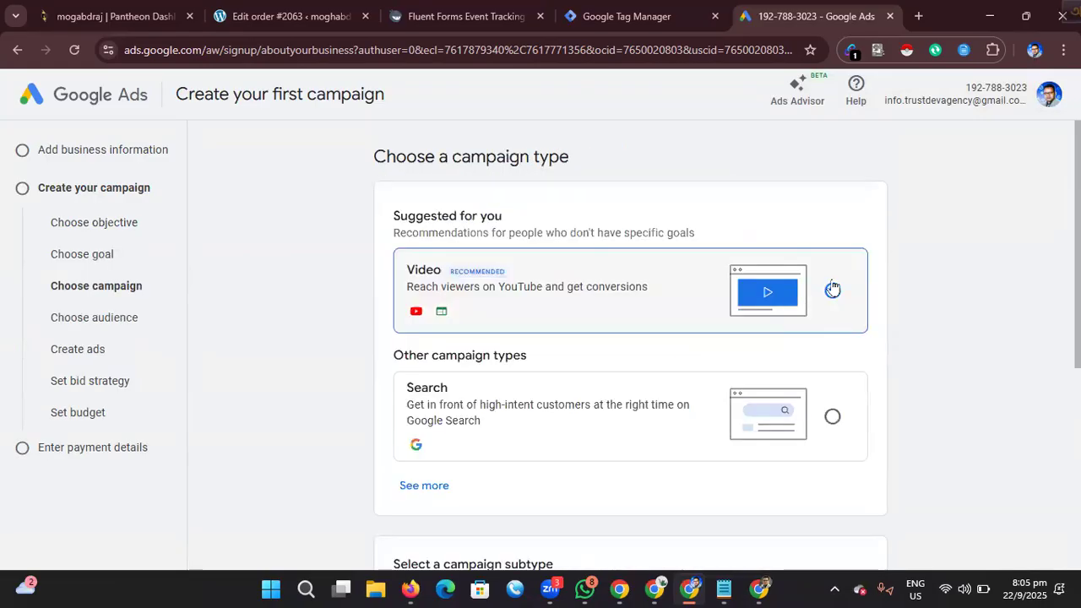
pyautogui.scroll(-5, 627, 350)
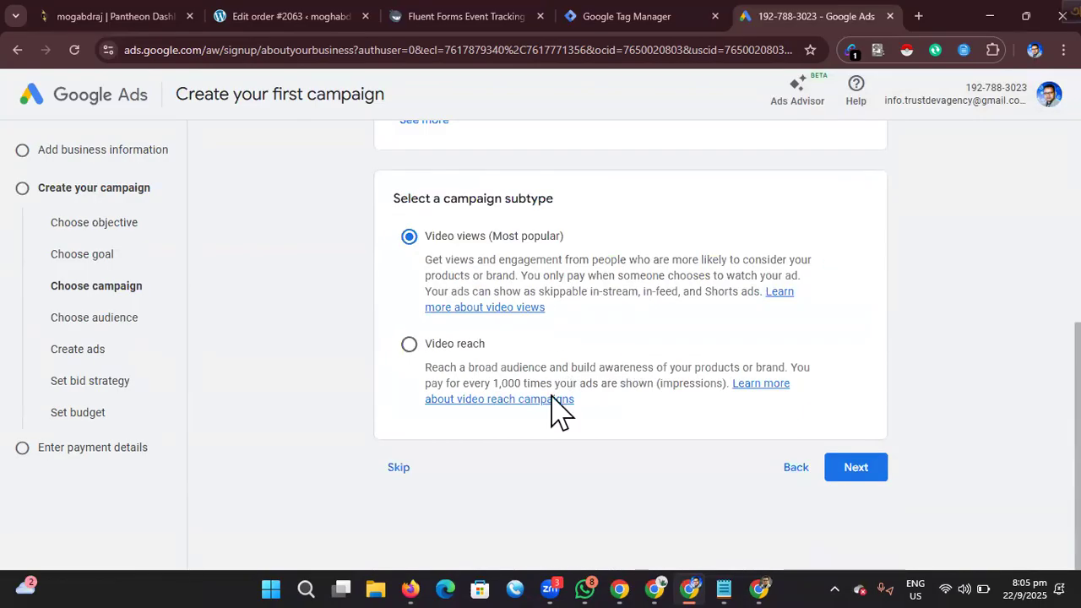
pyautogui.click(391, 467)
pyautogui.click(667, 360)
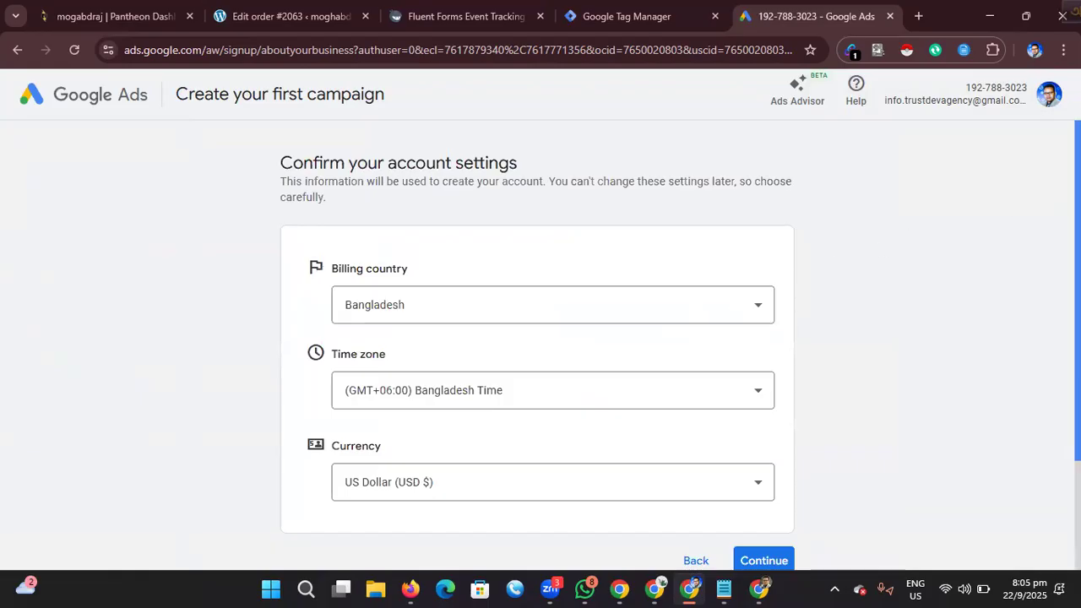
# Confirm the account settings and start a new payments profile of type Individual
pyautogui.scroll(-2, 964, 295)
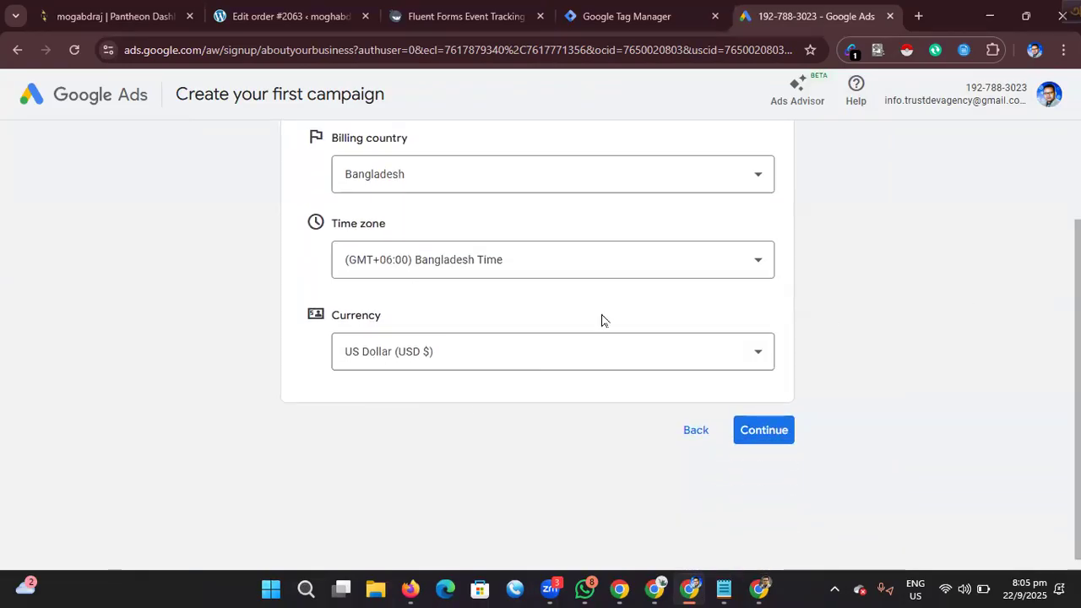
pyautogui.click(762, 448)
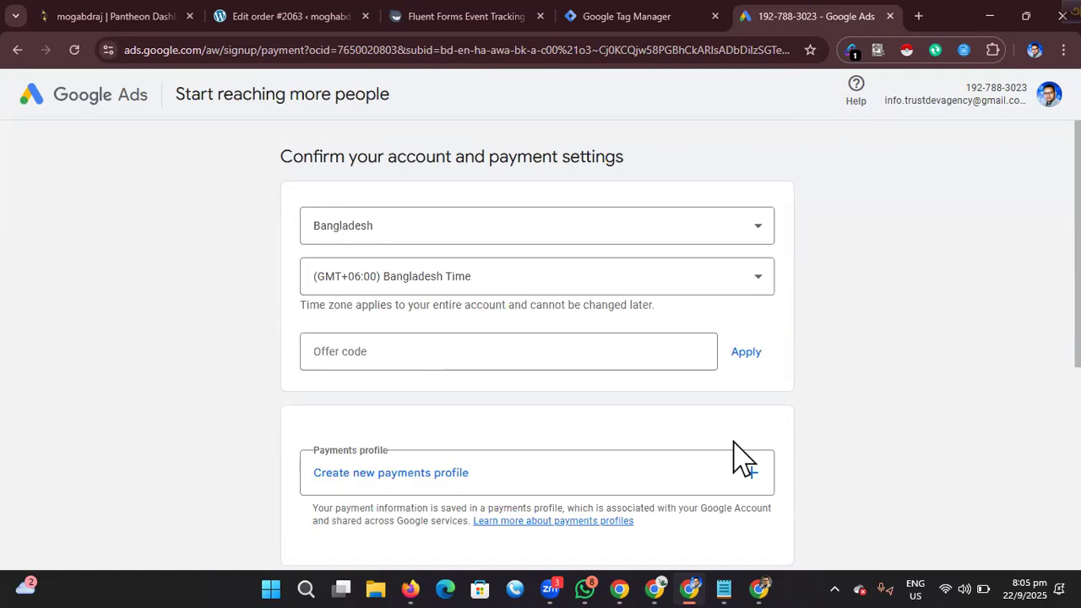
pyautogui.scroll(-3, 516, 357)
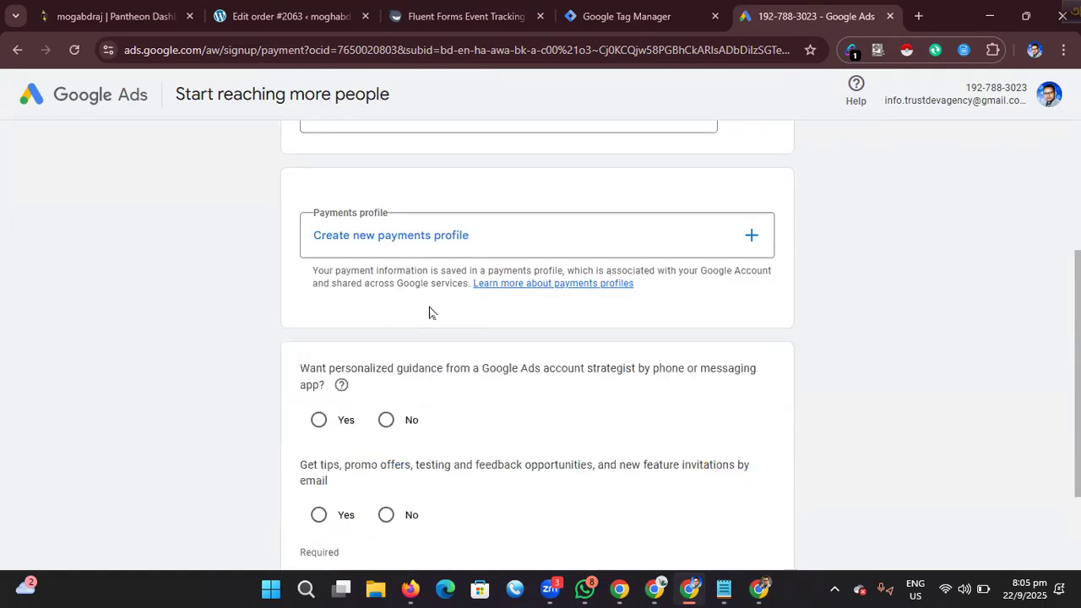
pyautogui.click(495, 234)
pyautogui.click(495, 210)
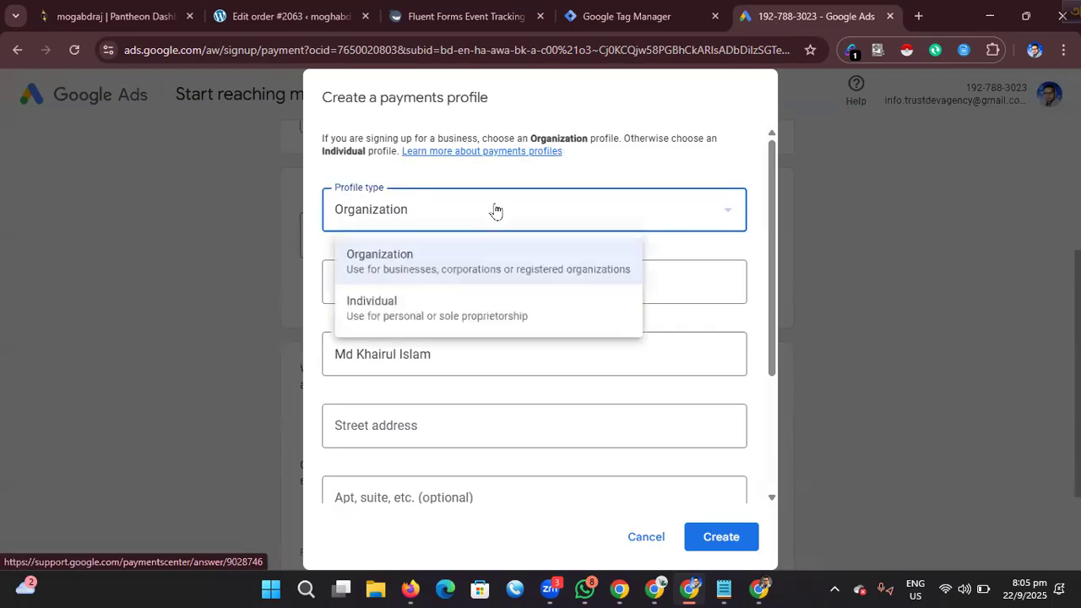
pyautogui.click(448, 321)
# Enter the profile's street address, correcting it until the final address is typed
pyautogui.click(435, 354)
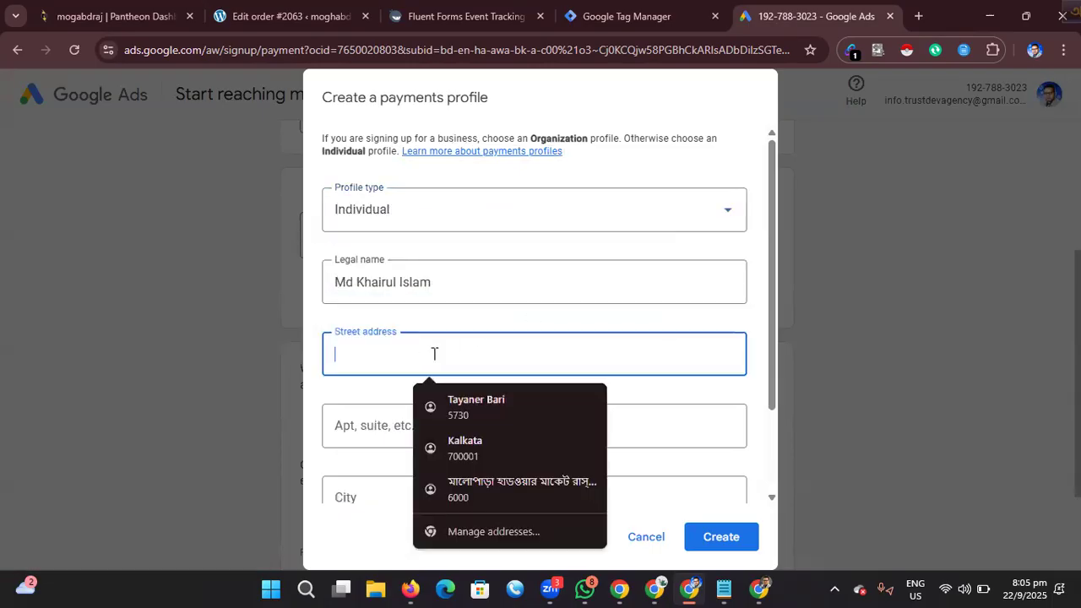
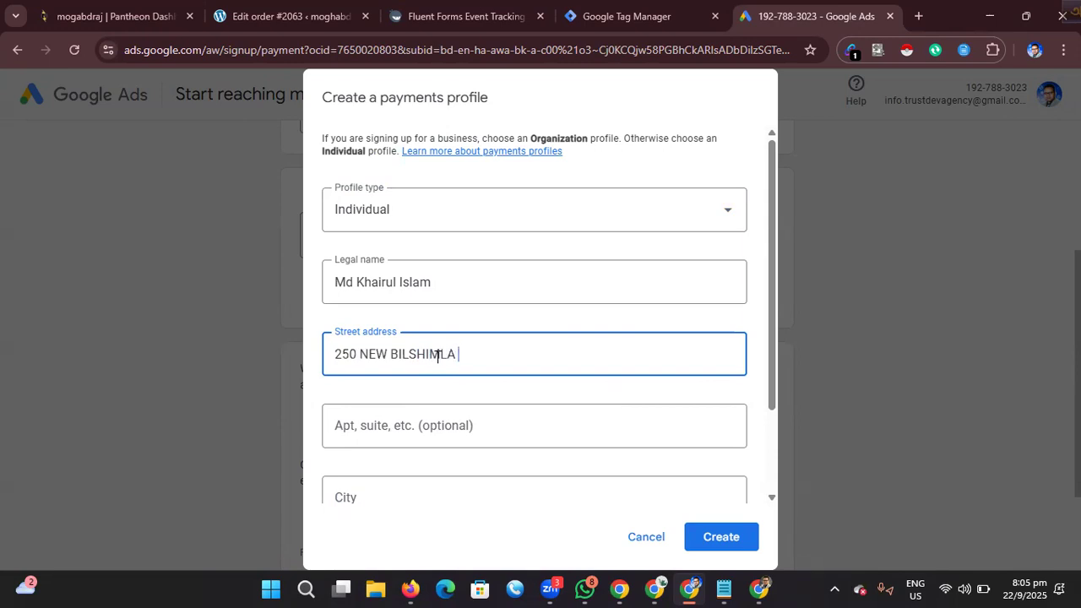
pyautogui.tripleClick(438, 355)
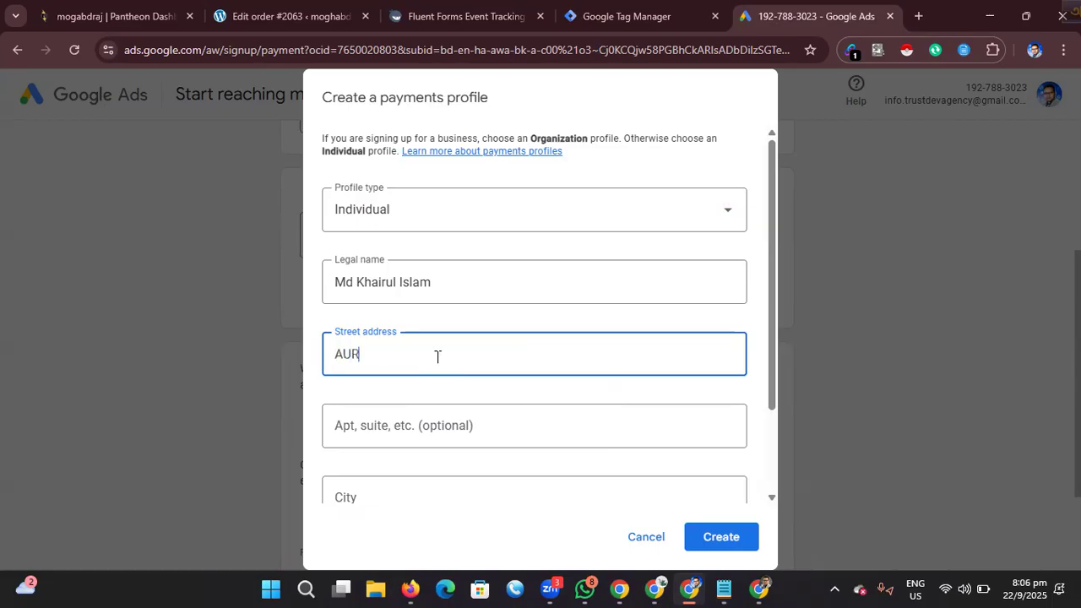
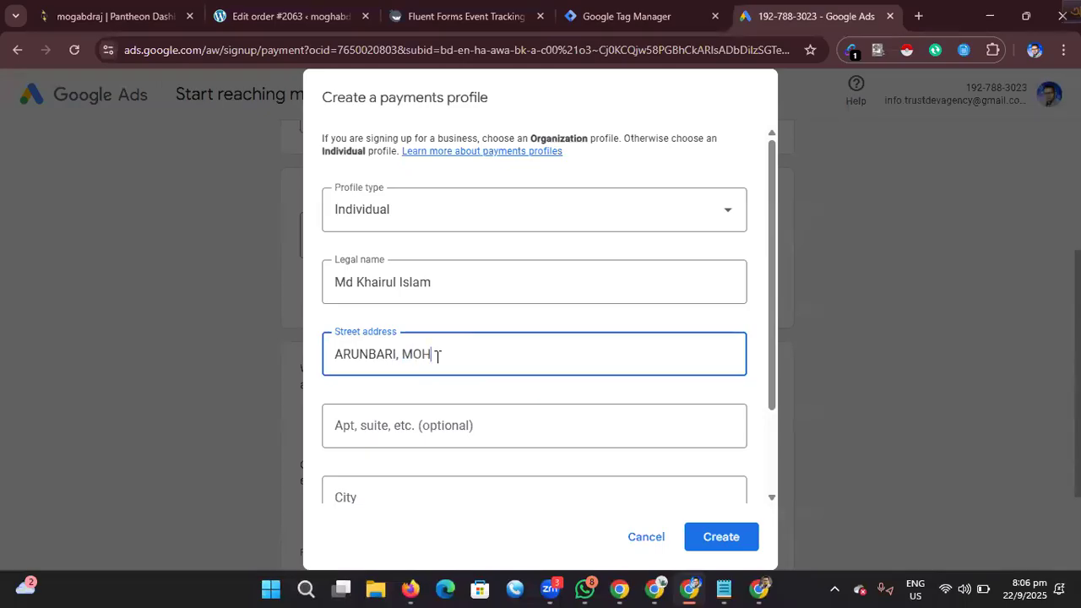
pyautogui.hotkey('ctrl', 'shift', 'Left')
pyautogui.hotkey('ctrl', 'shift', 'Left')
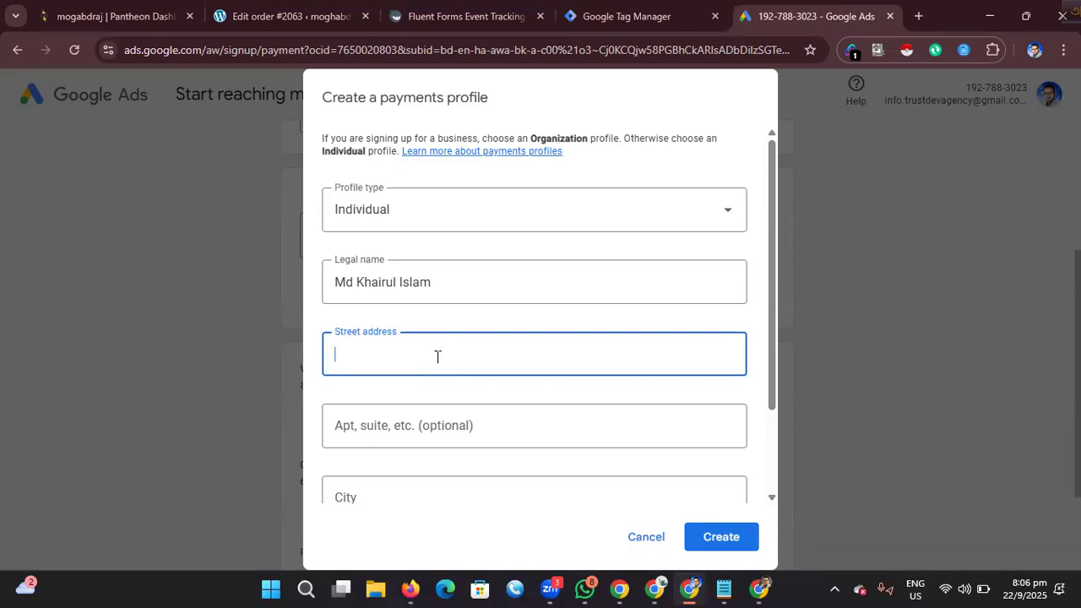
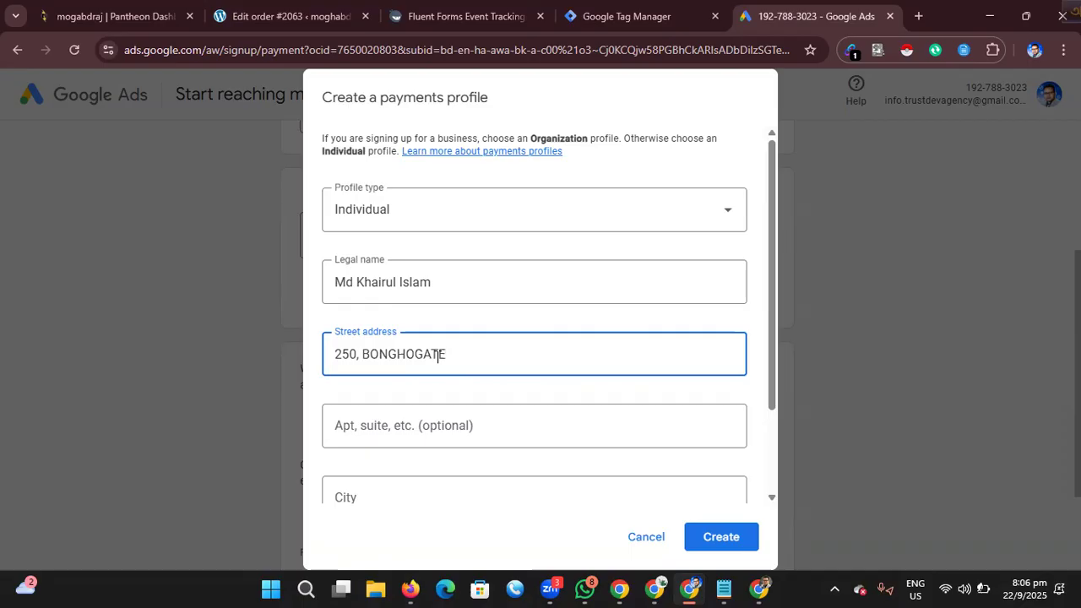
# Fill in the city and postal code, then create the payments profile
pyautogui.scroll(-2, 436, 355)
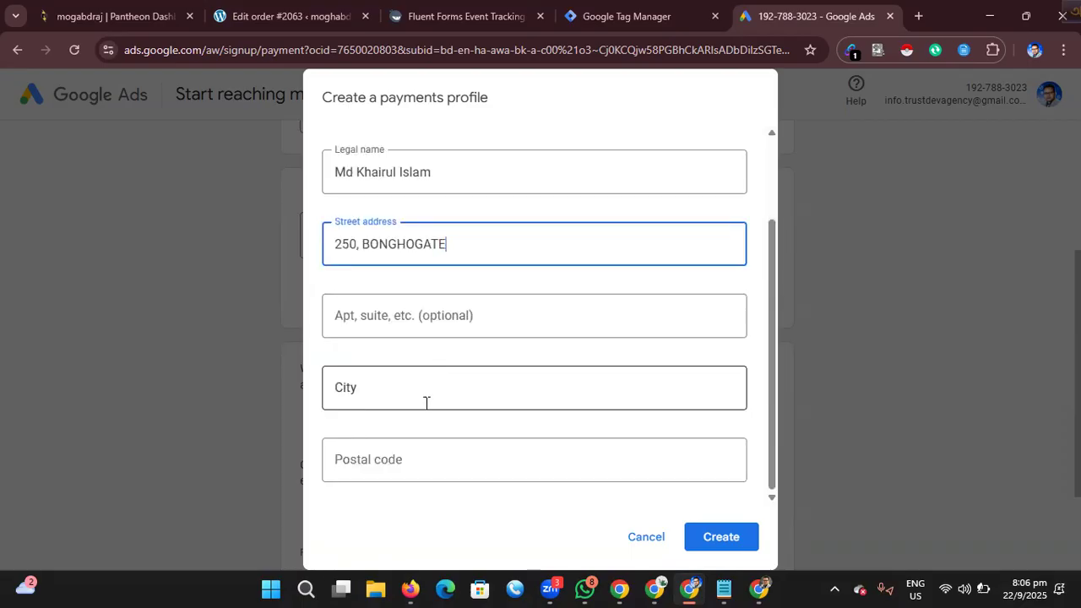
pyautogui.click(413, 381)
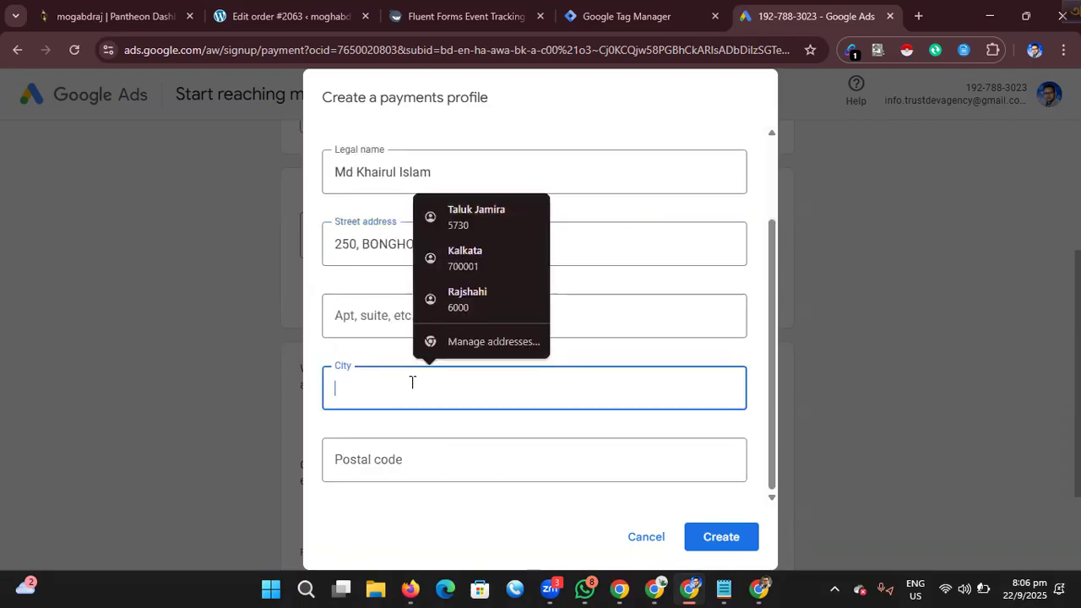
pyautogui.write('RAJSHAHI')
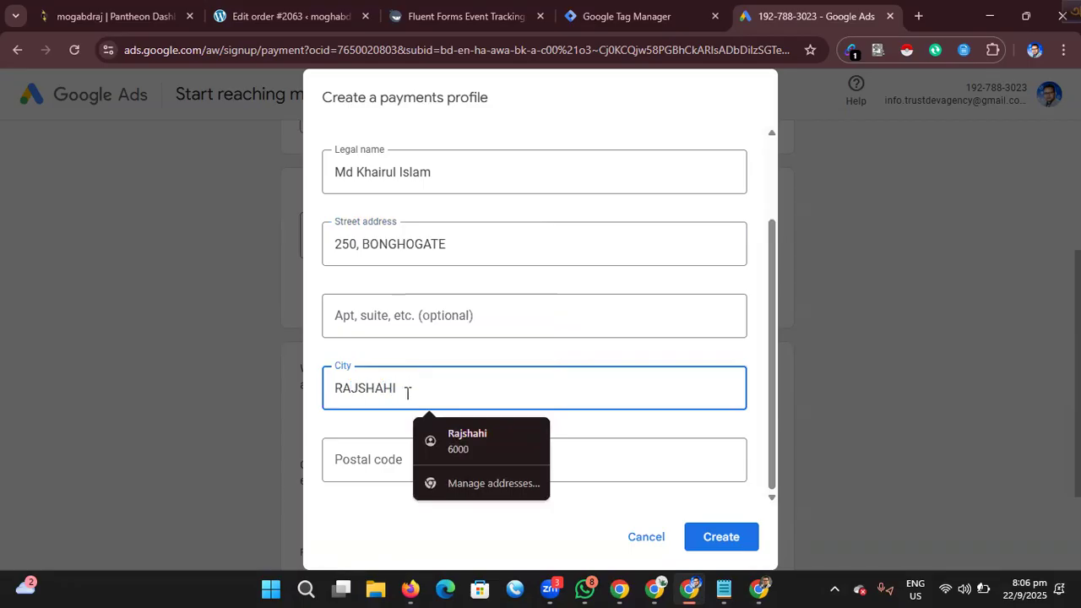
pyautogui.click(390, 459)
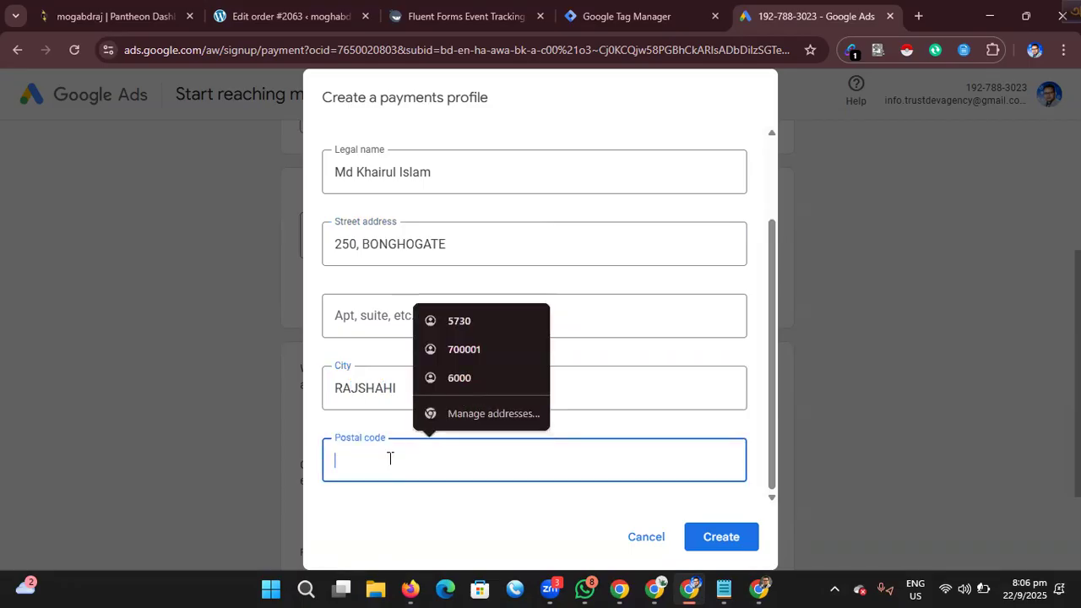
pyautogui.write('6000')
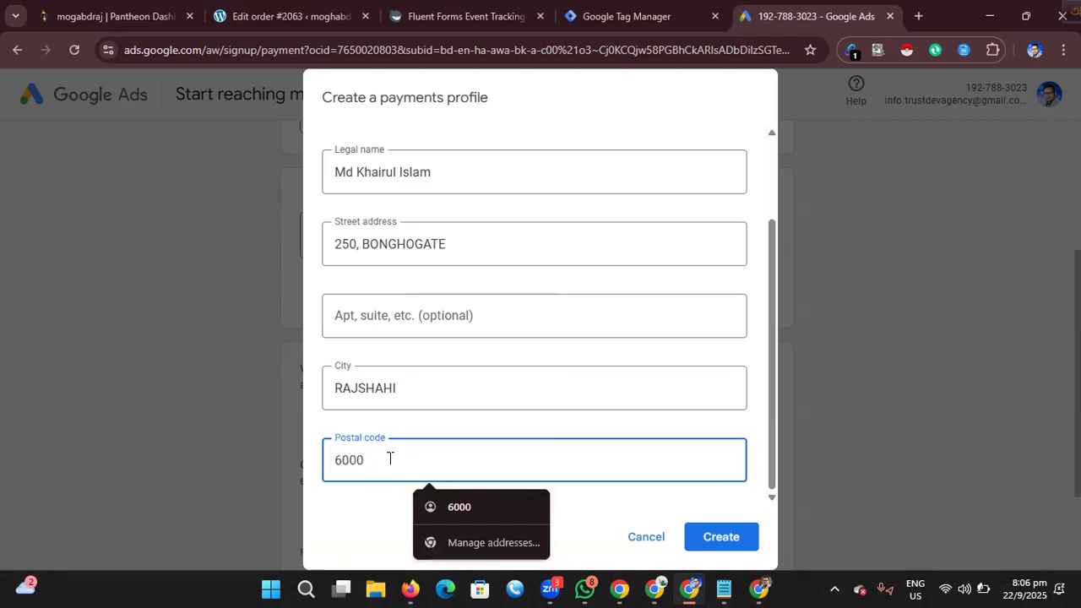
pyautogui.click(708, 539)
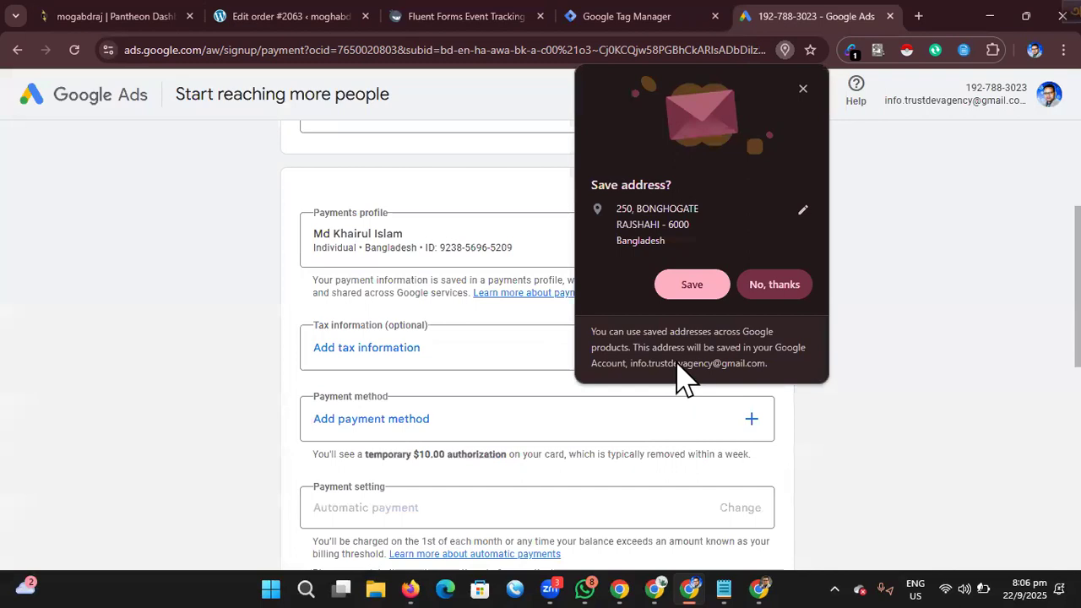
pyautogui.click(690, 286)
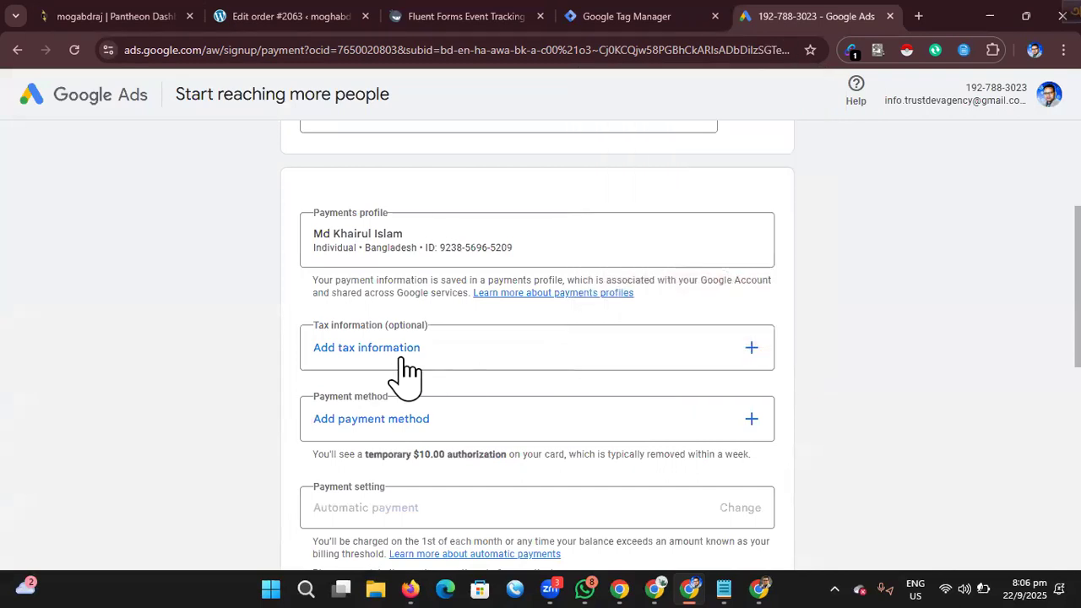
pyautogui.click(498, 358)
pyautogui.click(578, 337)
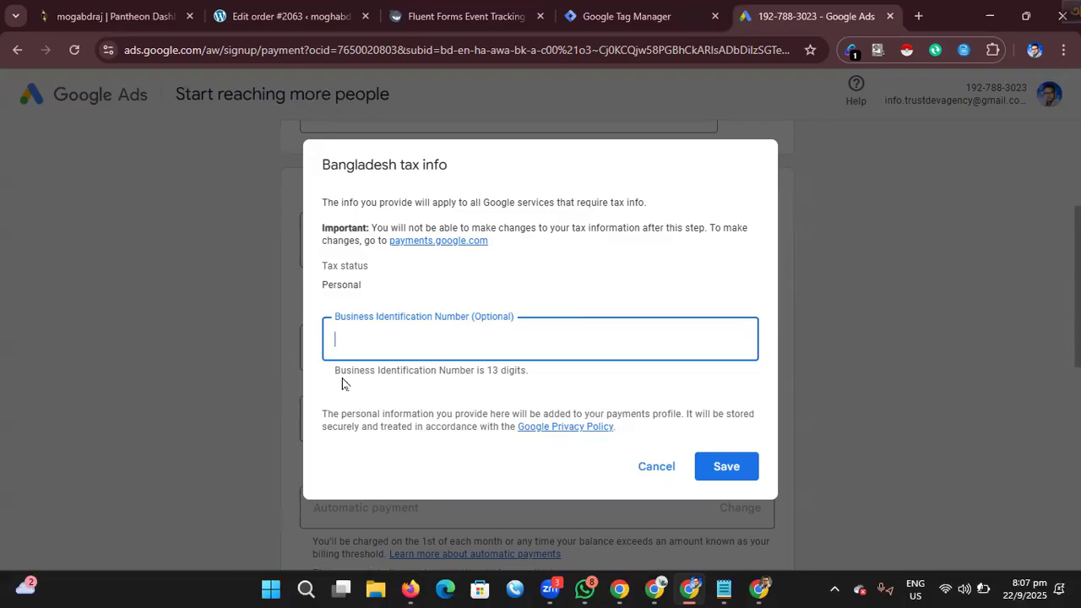
pyautogui.moveTo(335, 370); pyautogui.dragTo(527, 370)
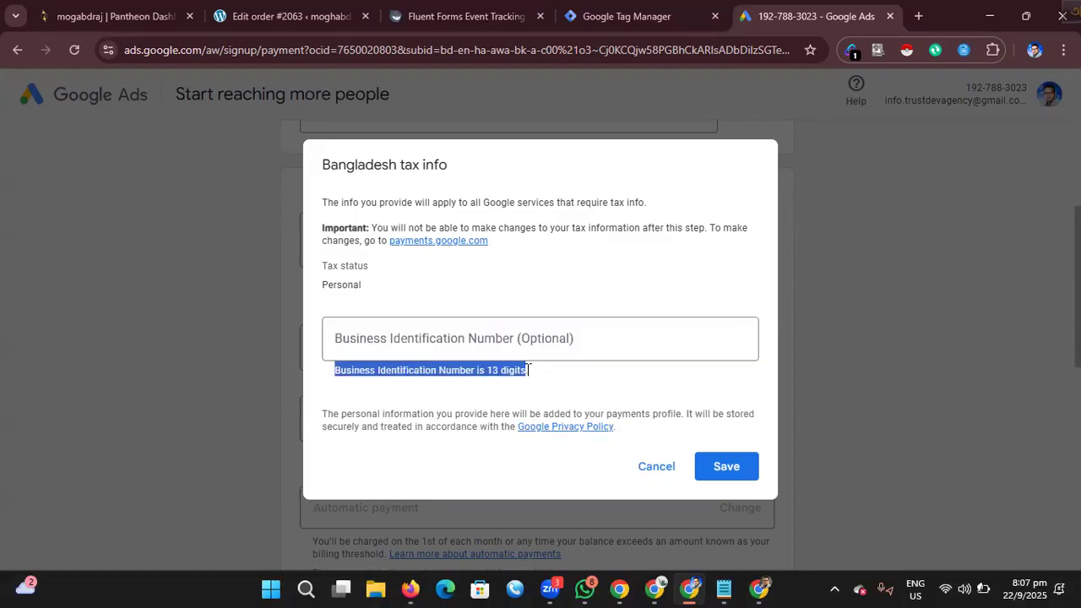
pyautogui.click(440, 325)
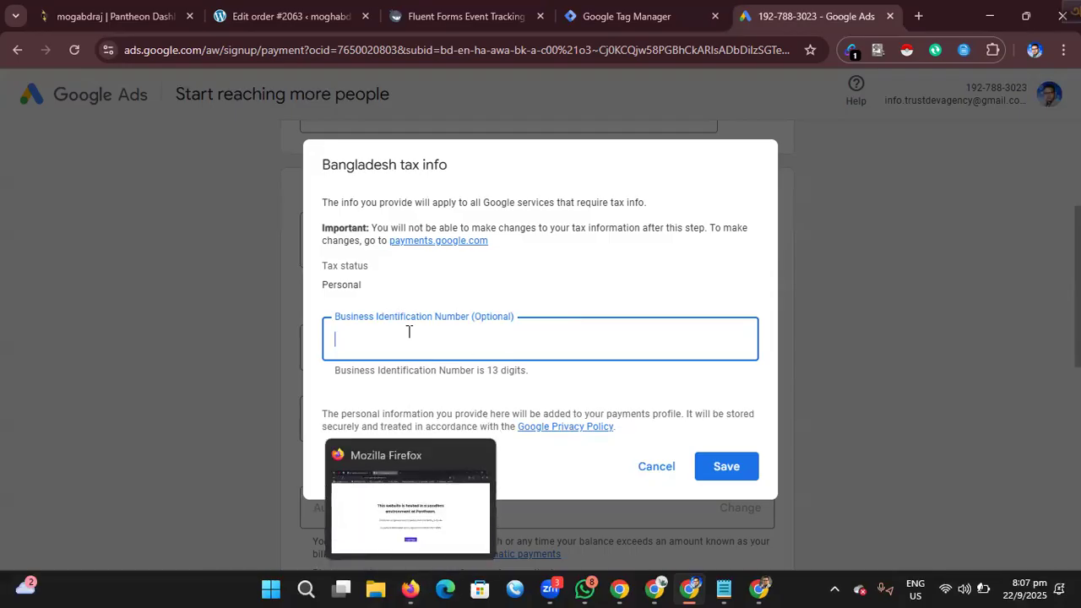
pyautogui.click(412, 585)
# Open the Gmail inbox in a new tab and search the mail for 'ti', checking the signed-in account
pyautogui.click(472, 17)
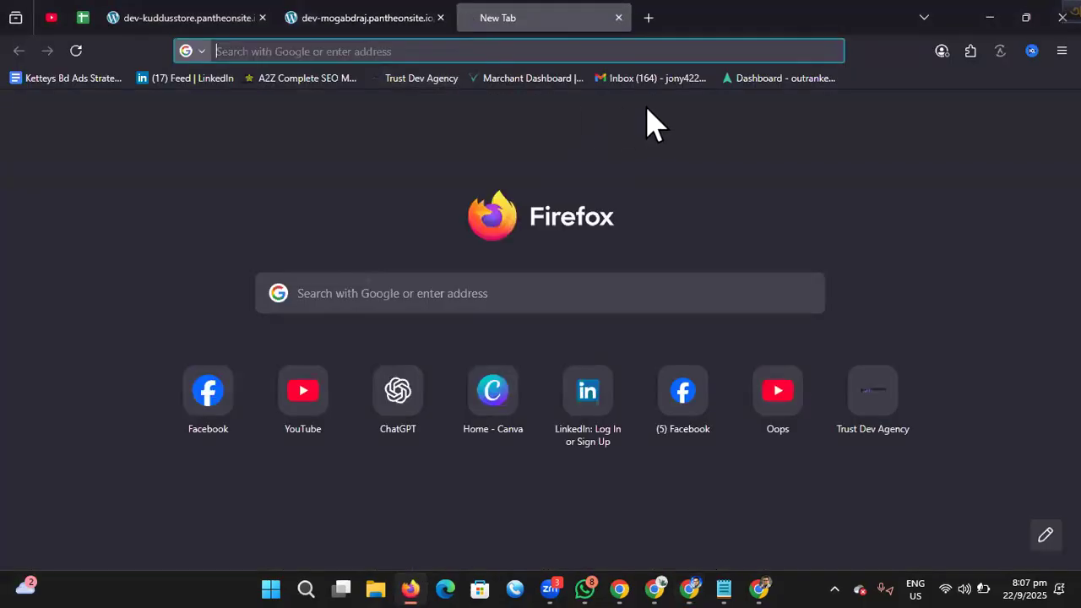
pyautogui.click(646, 79)
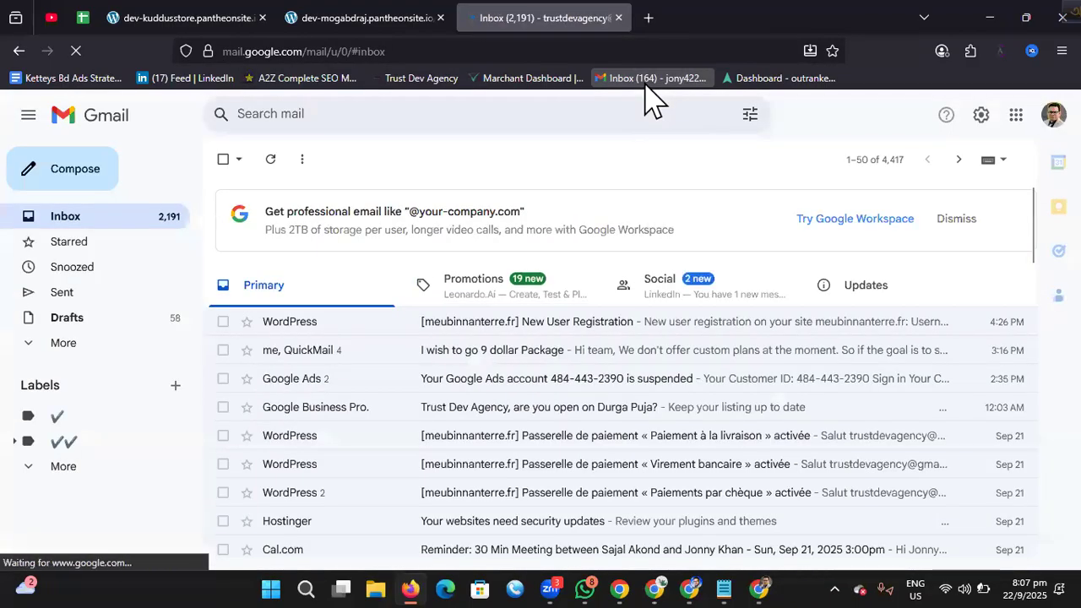
pyautogui.click(450, 116)
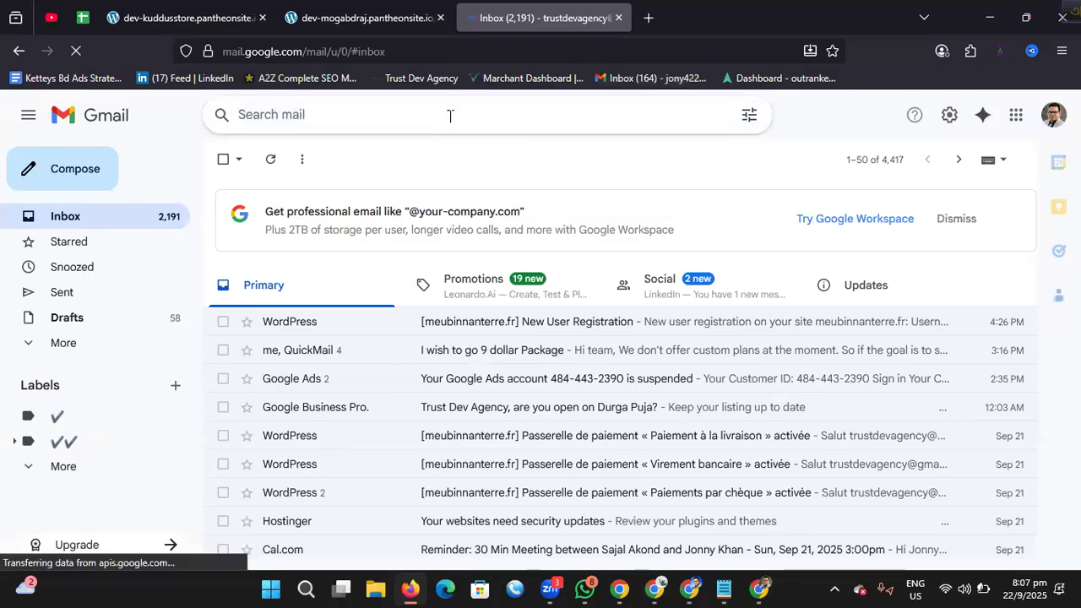
pyautogui.write('tin')
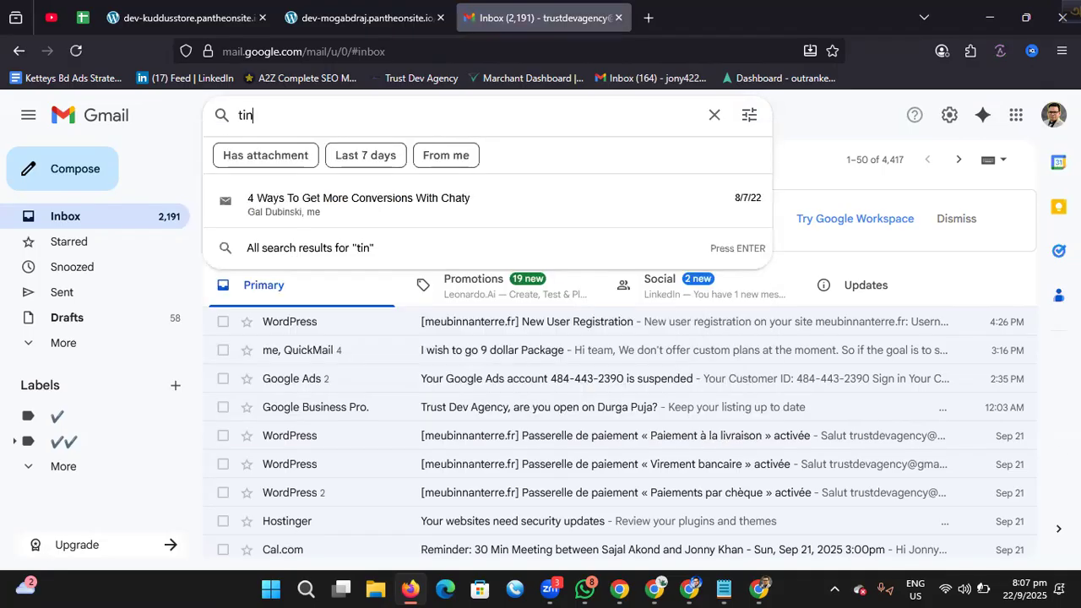
pyautogui.click(1052, 117)
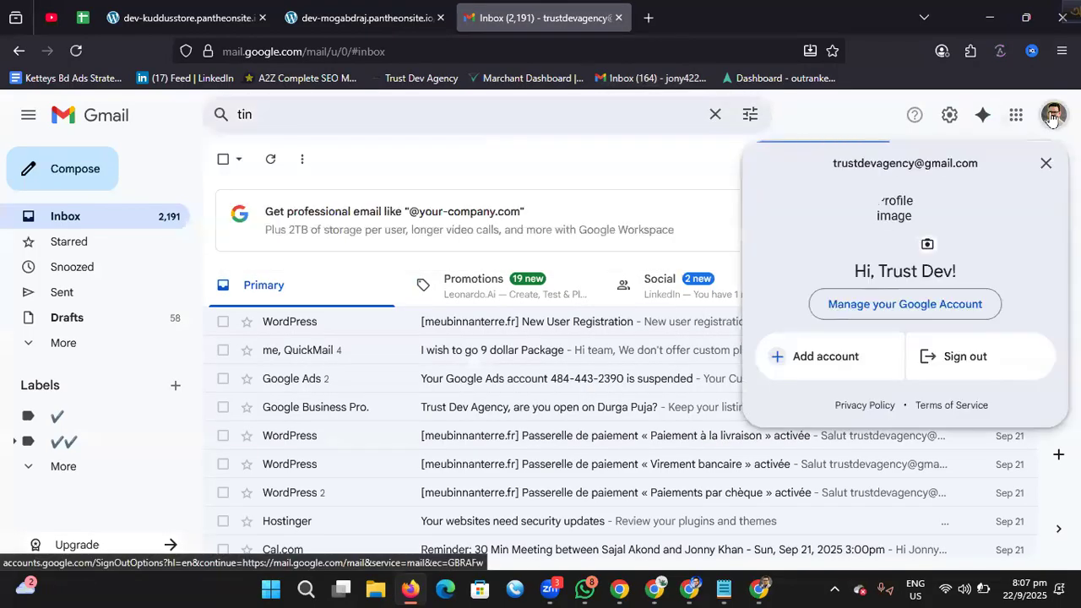
pyautogui.click(499, 109)
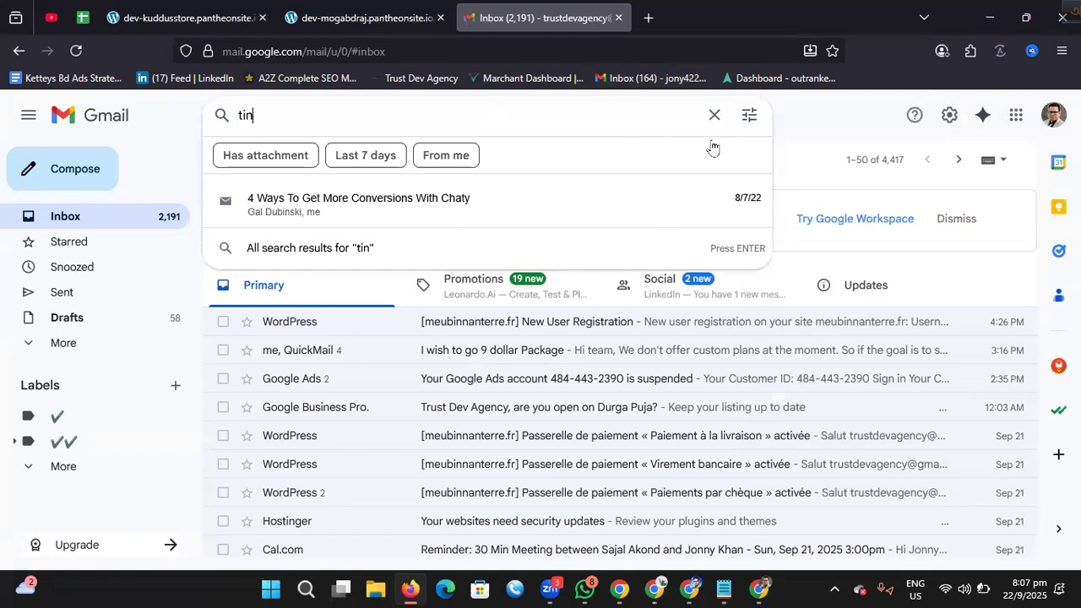
pyautogui.scroll(-1, 579, 524)
# Search WhatsApp chats for 'tax', open the Tax-Certificate PDF and select the TIN
pyautogui.click(585, 588)
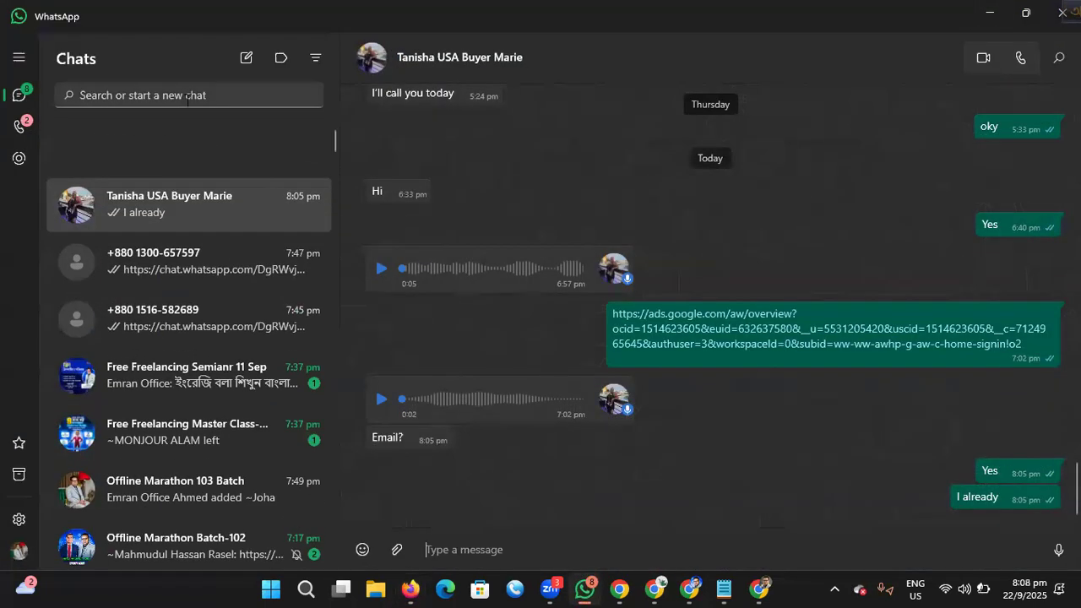
pyautogui.click(187, 97)
pyautogui.write('tax')
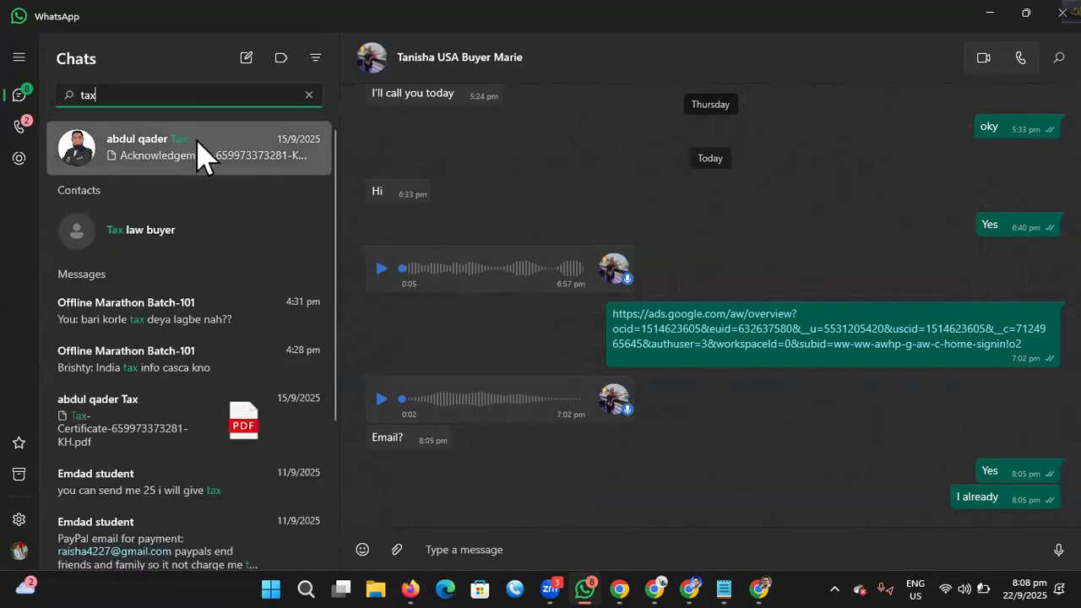
pyautogui.click(187, 144)
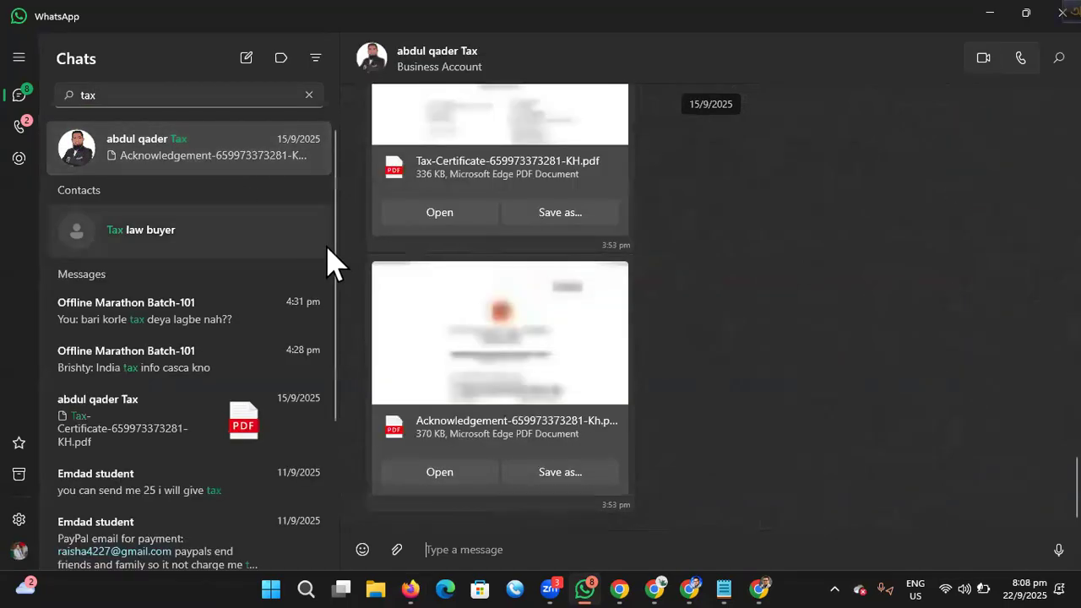
pyautogui.click(473, 169)
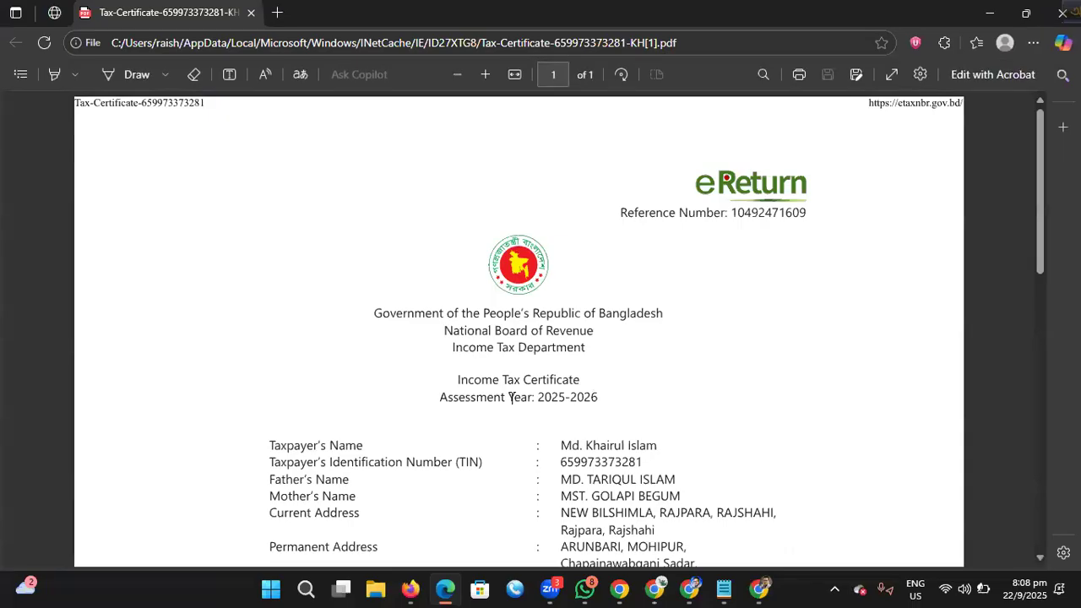
pyautogui.doubleClick(568, 458)
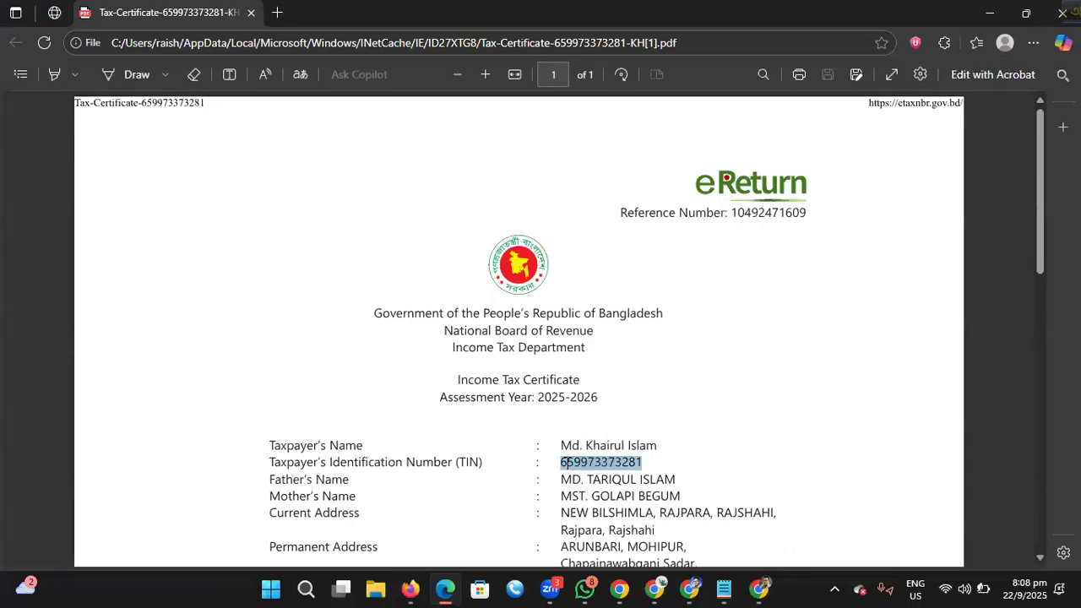
# Minimize the PDF viewer and WhatsApp and return to the Google Ads tax form in Chrome
pyautogui.click(991, 13)
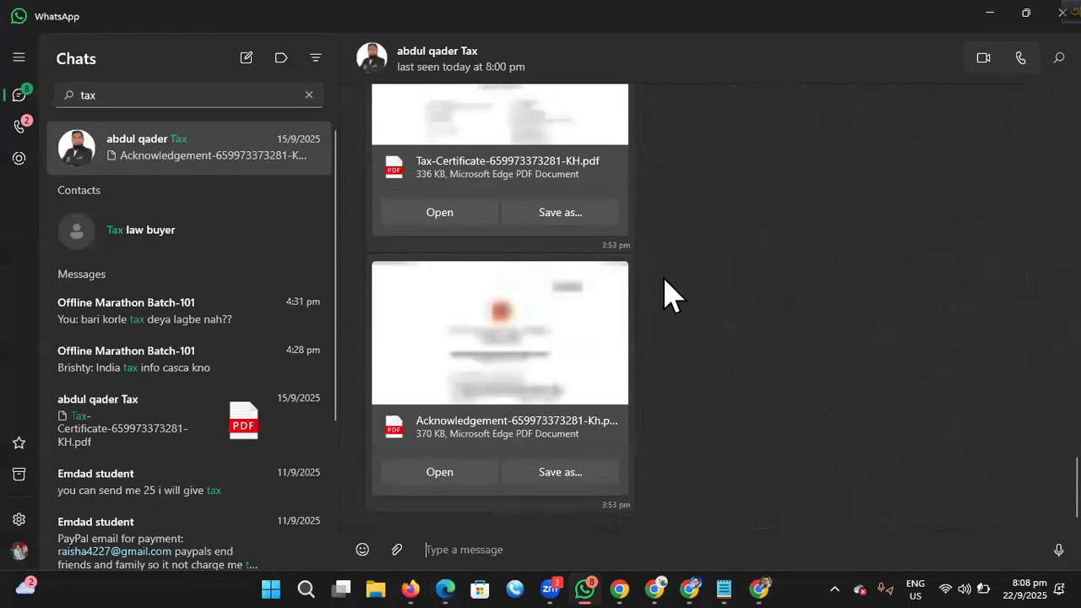
pyautogui.click(990, 12)
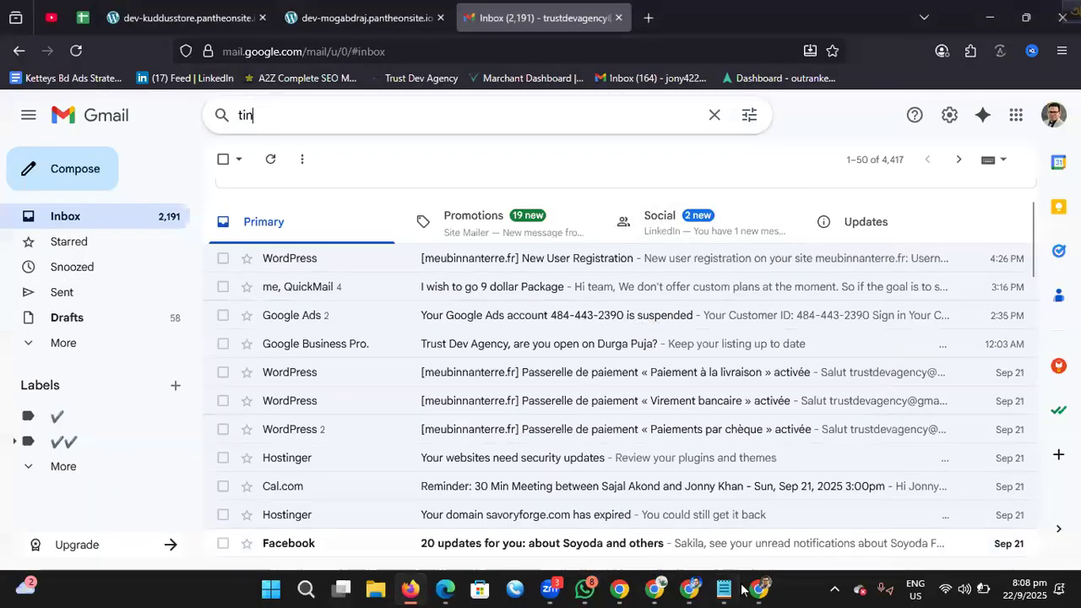
pyautogui.click(746, 589)
pyautogui.click(548, 17)
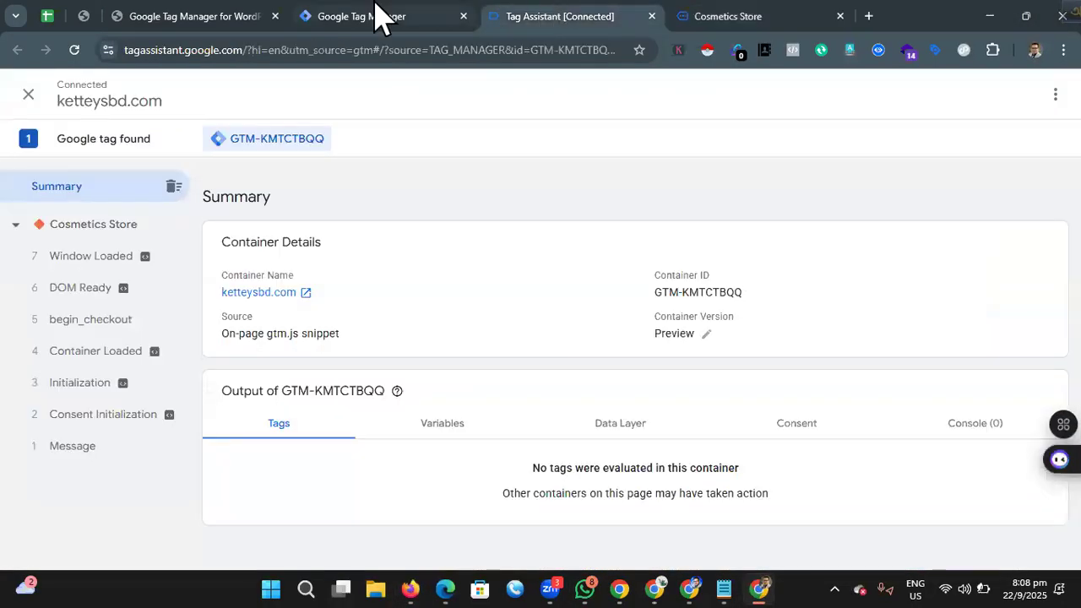
pyautogui.click(376, 15)
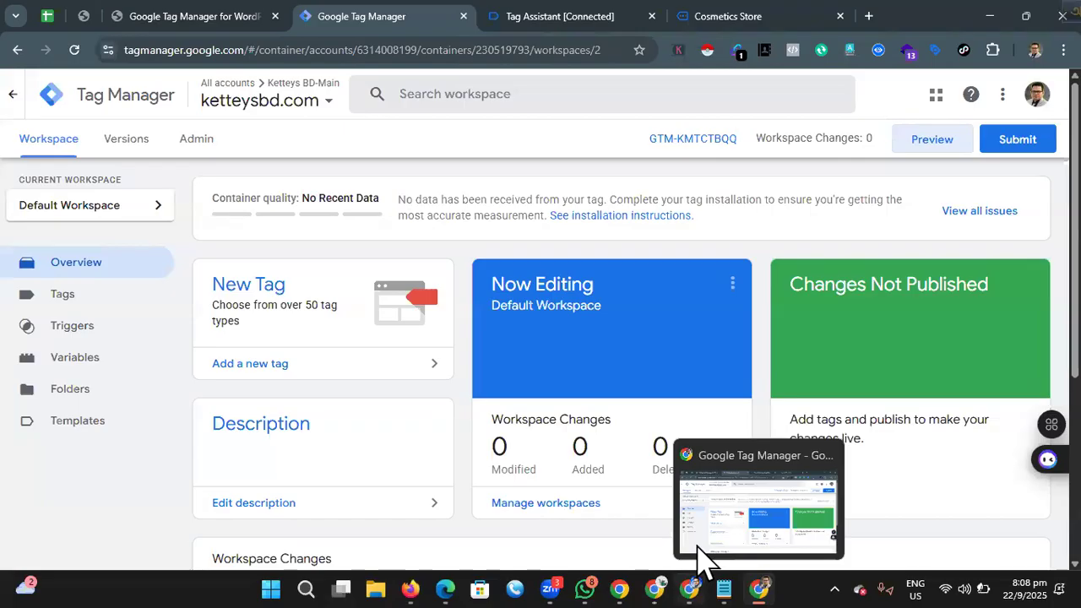
pyautogui.click(701, 558)
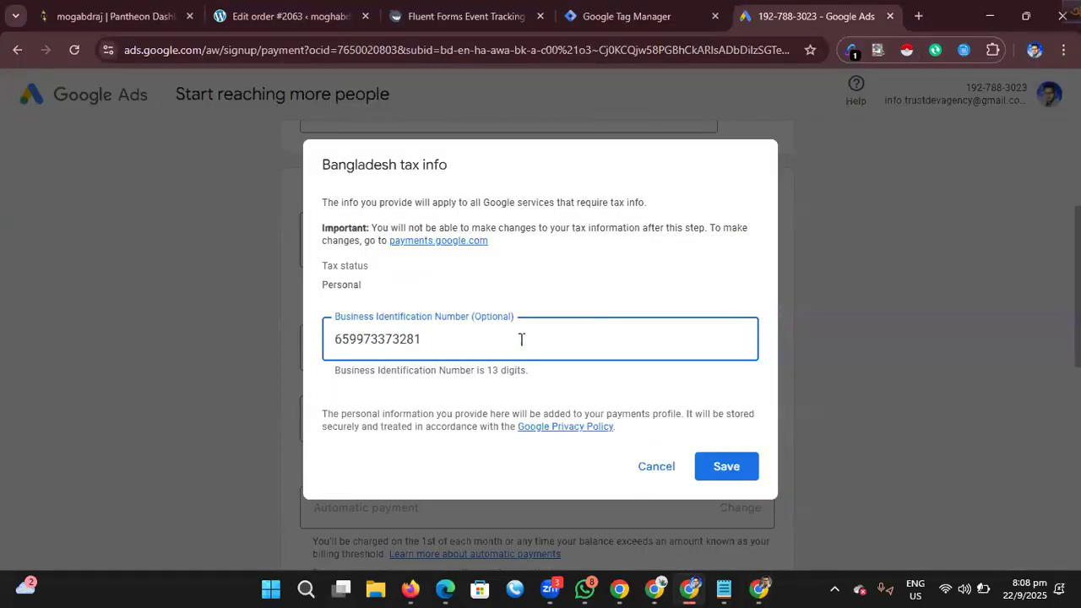
# Append a 7 to the Business Identification Number and save the tax information
pyautogui.write('7')
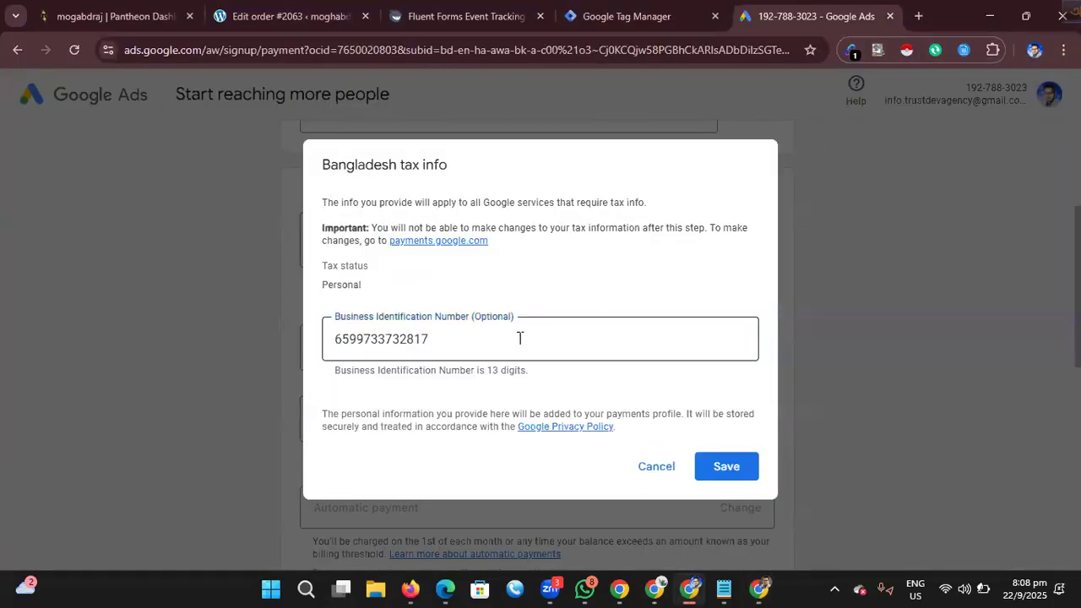
pyautogui.click(719, 472)
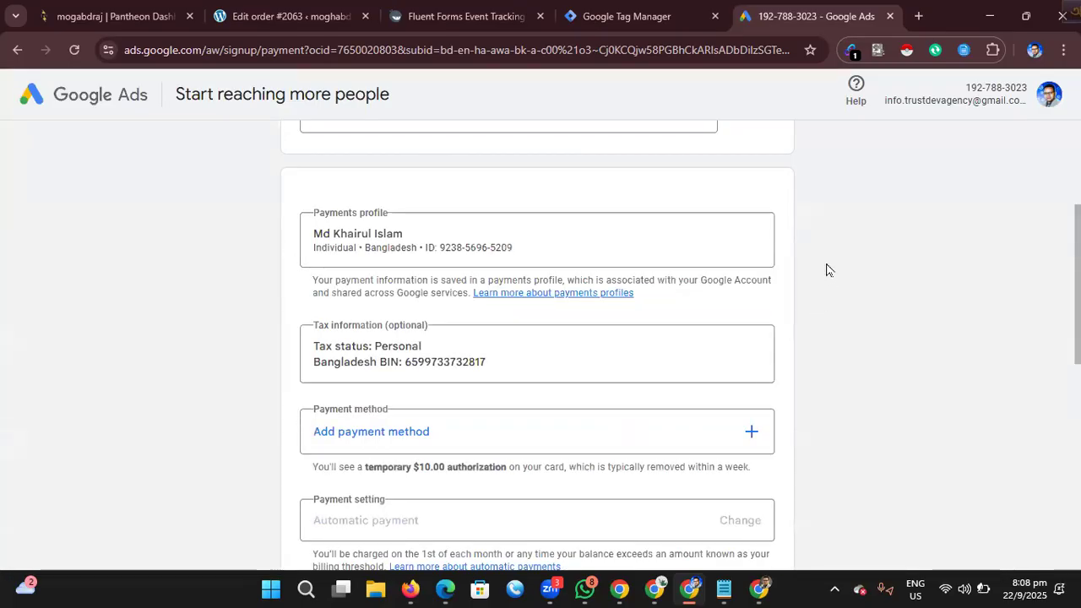
pyautogui.scroll(-3, 824, 272)
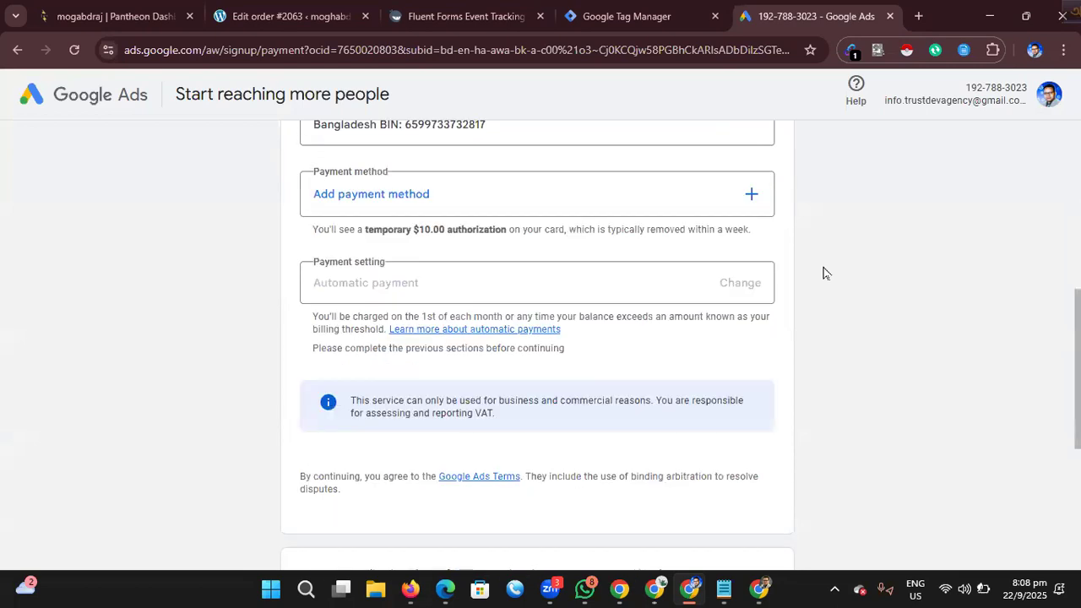
# Start adding a credit or debit card, then cancel the card form and payment method dialog
pyautogui.click(400, 193)
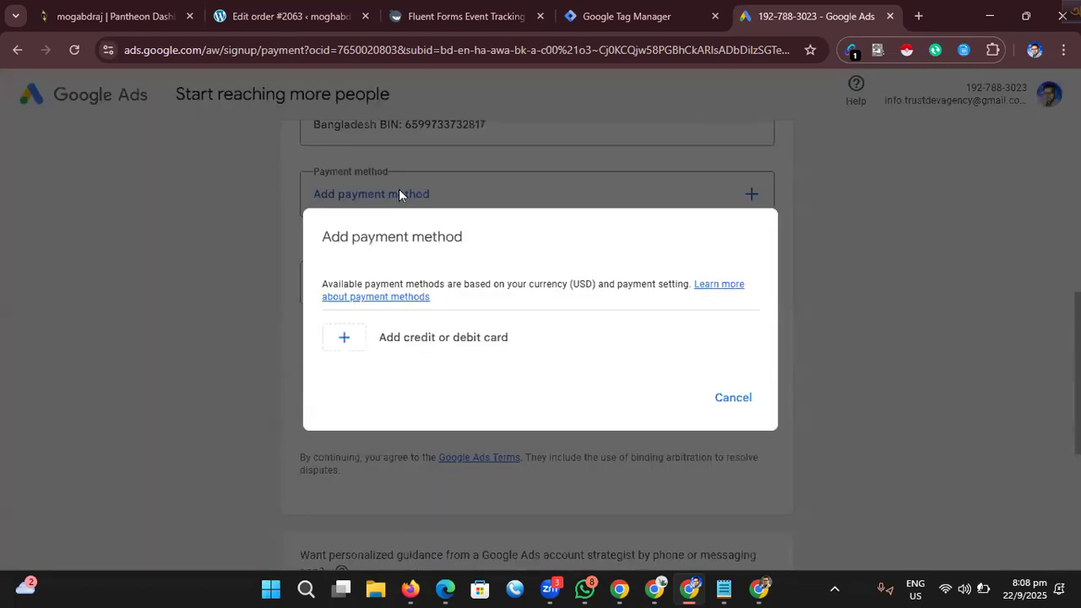
pyautogui.click(422, 343)
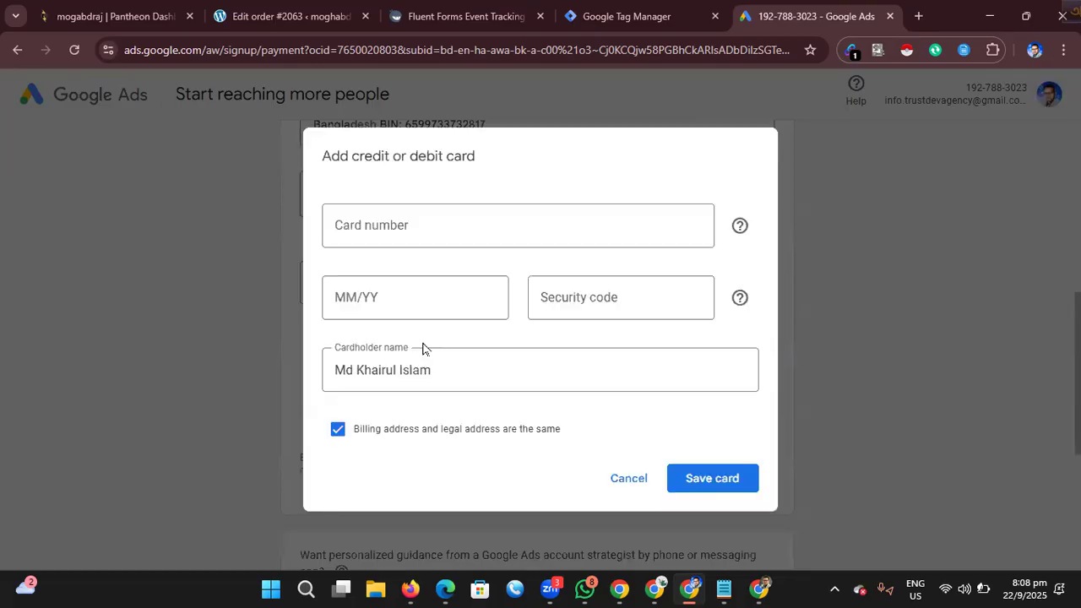
pyautogui.click(456, 230)
pyautogui.click(629, 479)
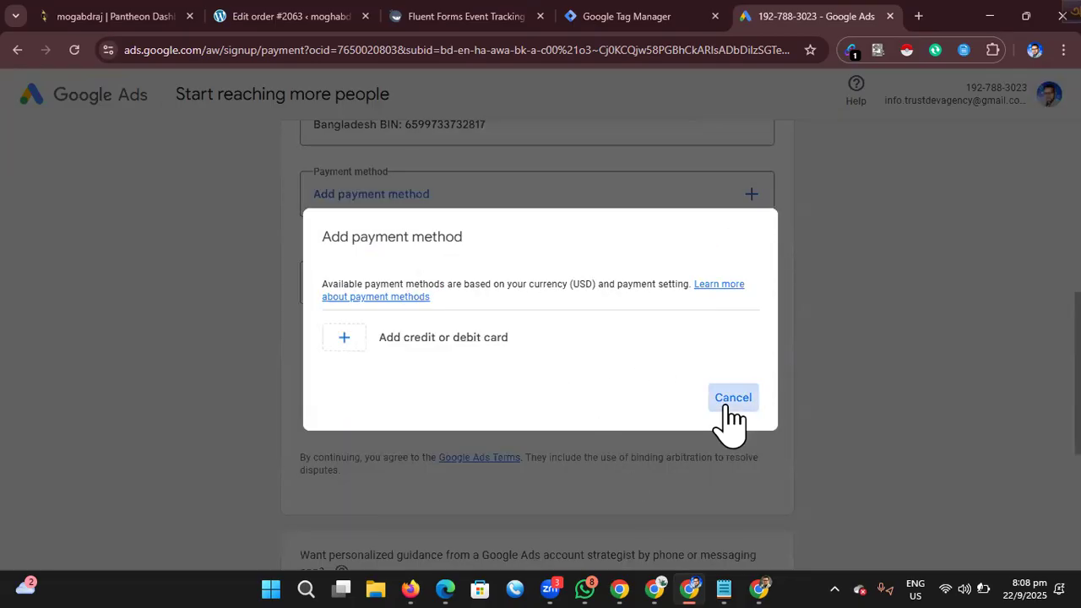
pyautogui.click(726, 408)
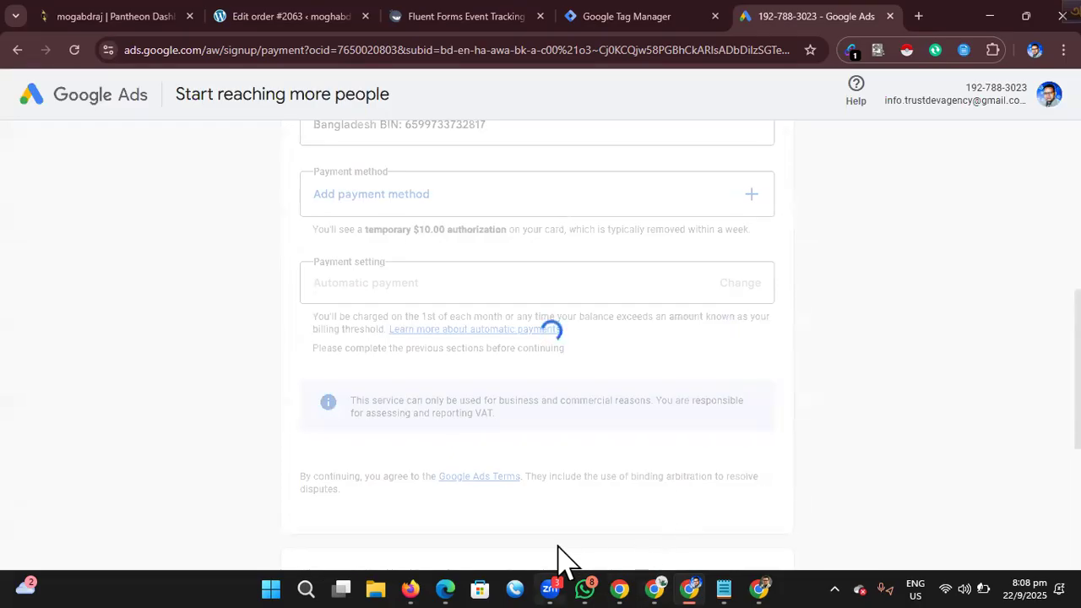